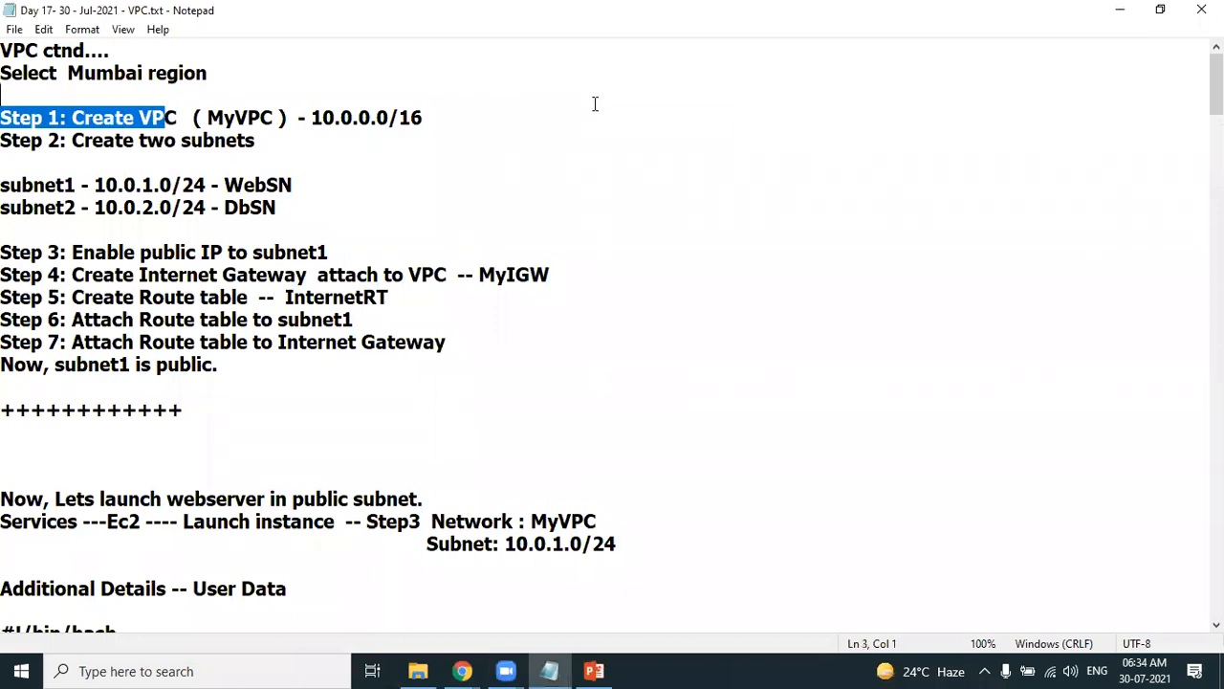
# Review the VPC setup plan in the notes, from the two subnets through the internet gateway and route table steps.
pyautogui.moveTo(117, 191); pyautogui.dragTo(312, 199)
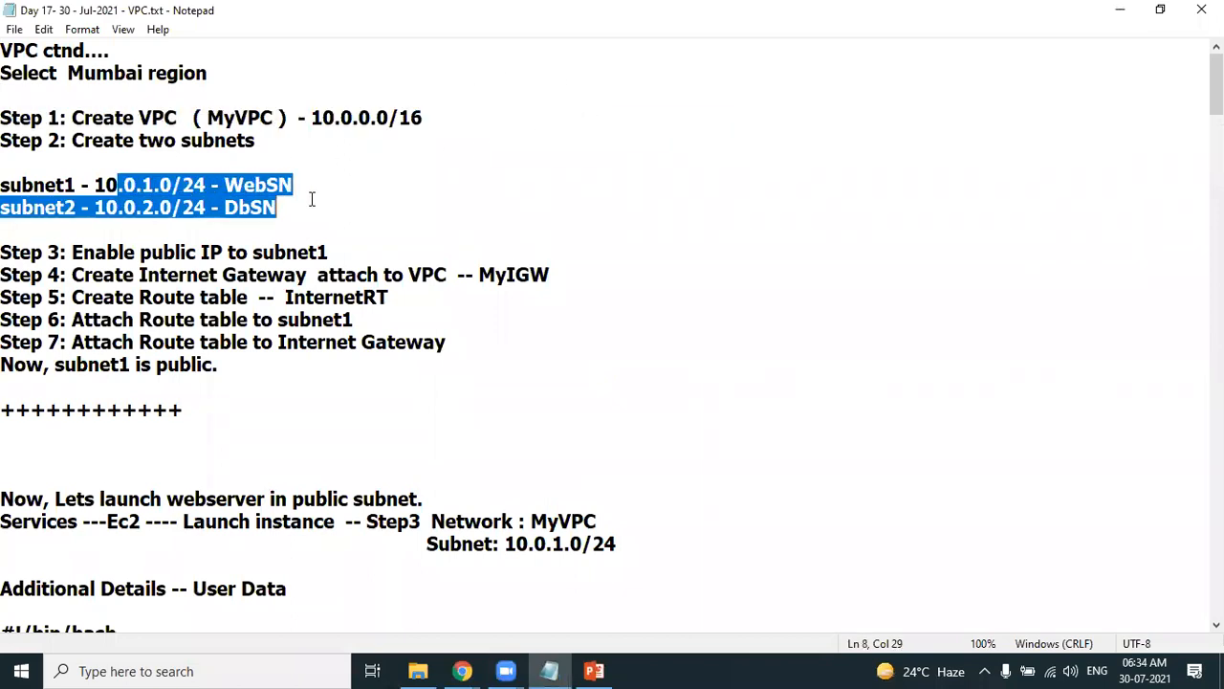
pyautogui.click(161, 184)
pyautogui.keyDown('shift'); pyautogui.click(347, 180); pyautogui.keyUp('shift')
pyautogui.moveTo(140, 254); pyautogui.dragTo(361, 251)
pyautogui.click(361, 251)
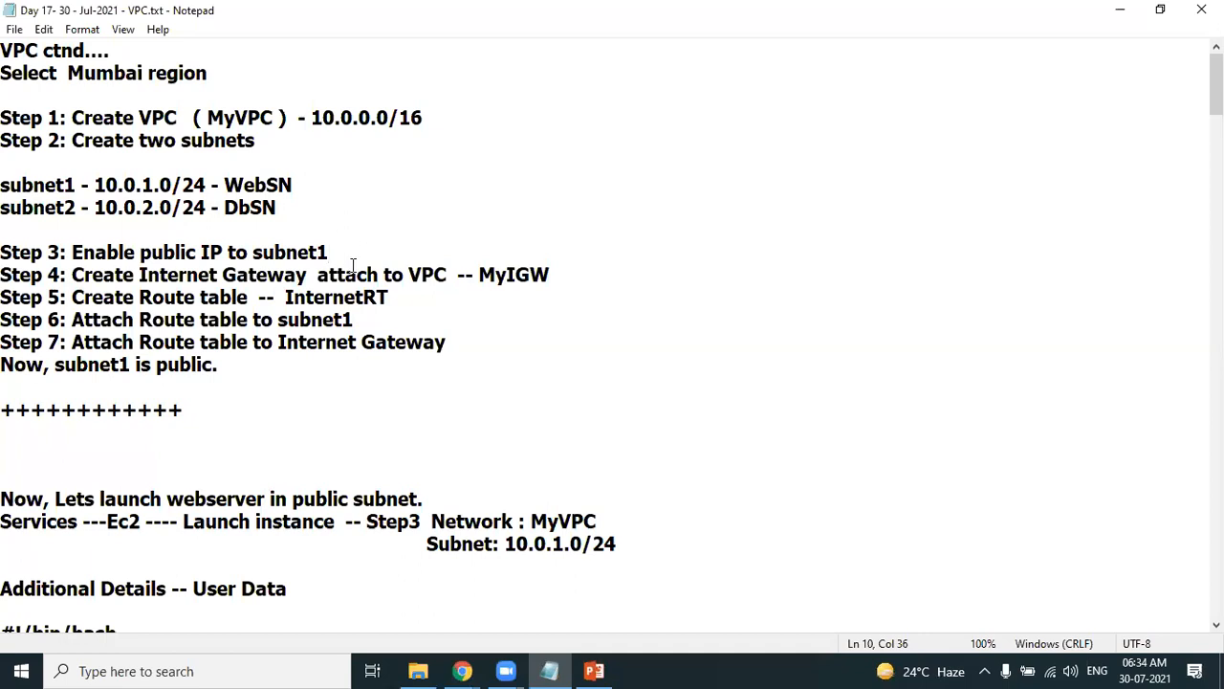
pyautogui.moveTo(159, 274); pyautogui.dragTo(281, 275)
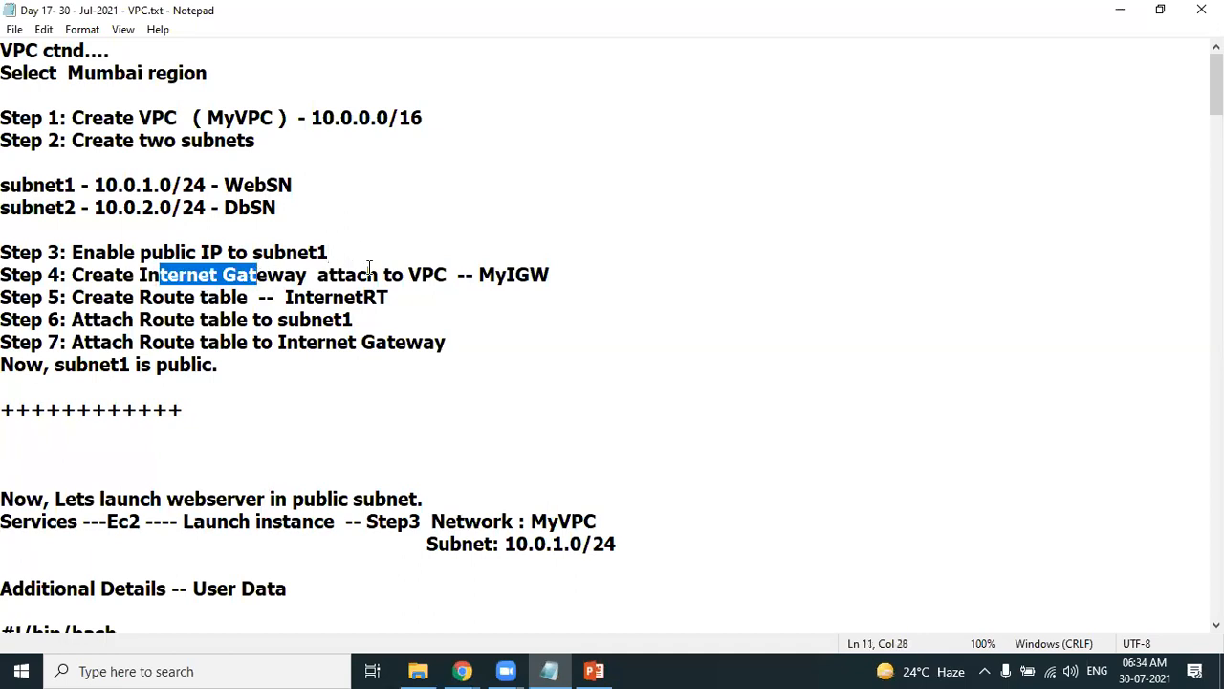
pyautogui.moveTo(356, 276); pyautogui.dragTo(421, 276)
pyautogui.moveTo(195, 297); pyautogui.dragTo(342, 299)
pyautogui.moveTo(352, 343); pyautogui.dragTo(458, 342)
pyautogui.moveTo(24, 296); pyautogui.dragTo(235, 387)
pyautogui.moveTo(73, 141); pyautogui.dragTo(281, 352)
pyautogui.click(353, 412)
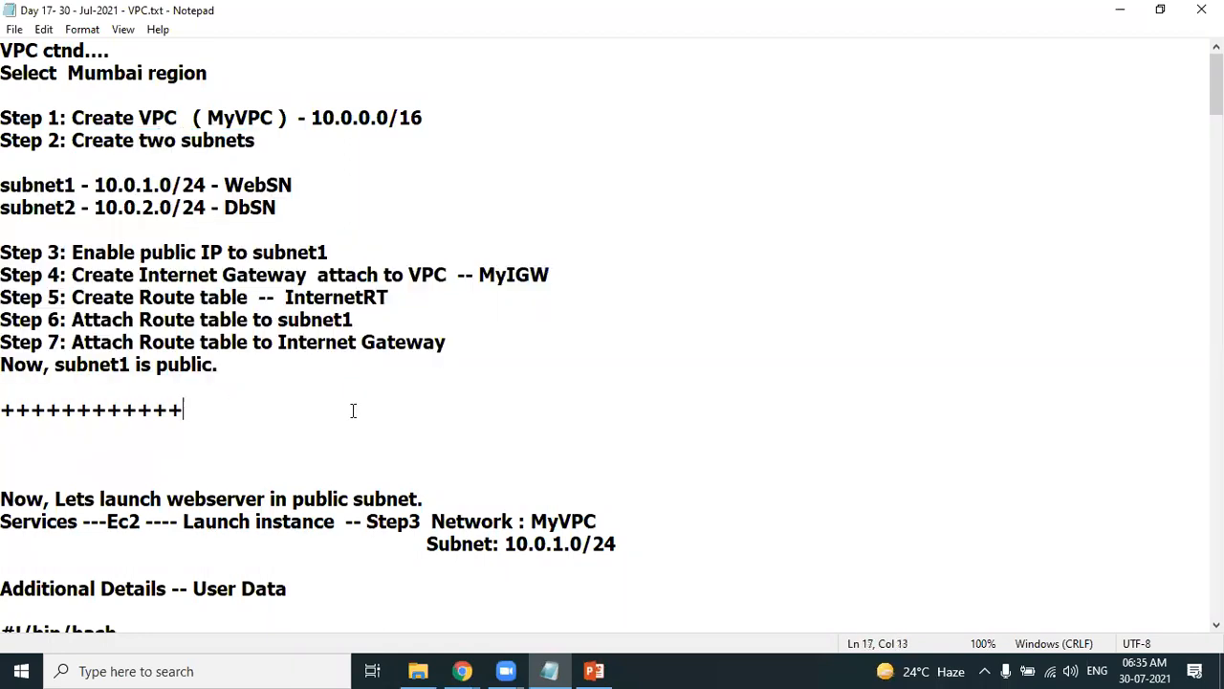
# Switch to the AWS console in Chrome and open the list of VPCs in the VPC service.
pyautogui.click(1134, 9)
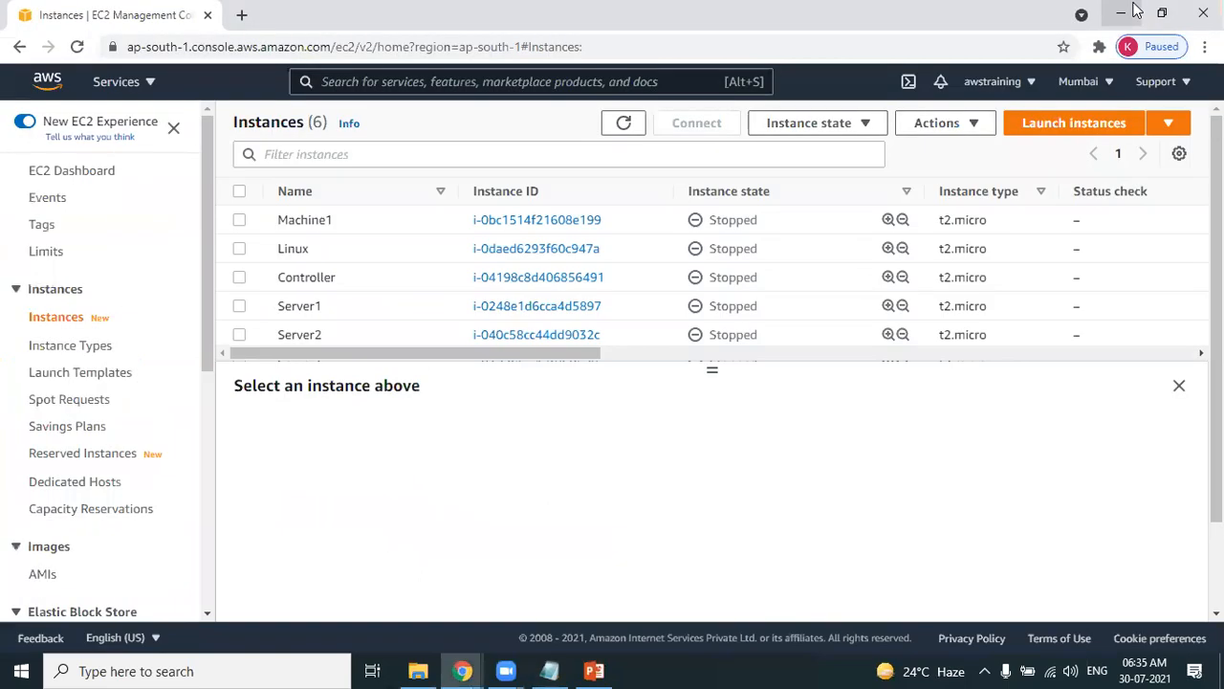
pyautogui.click(145, 87)
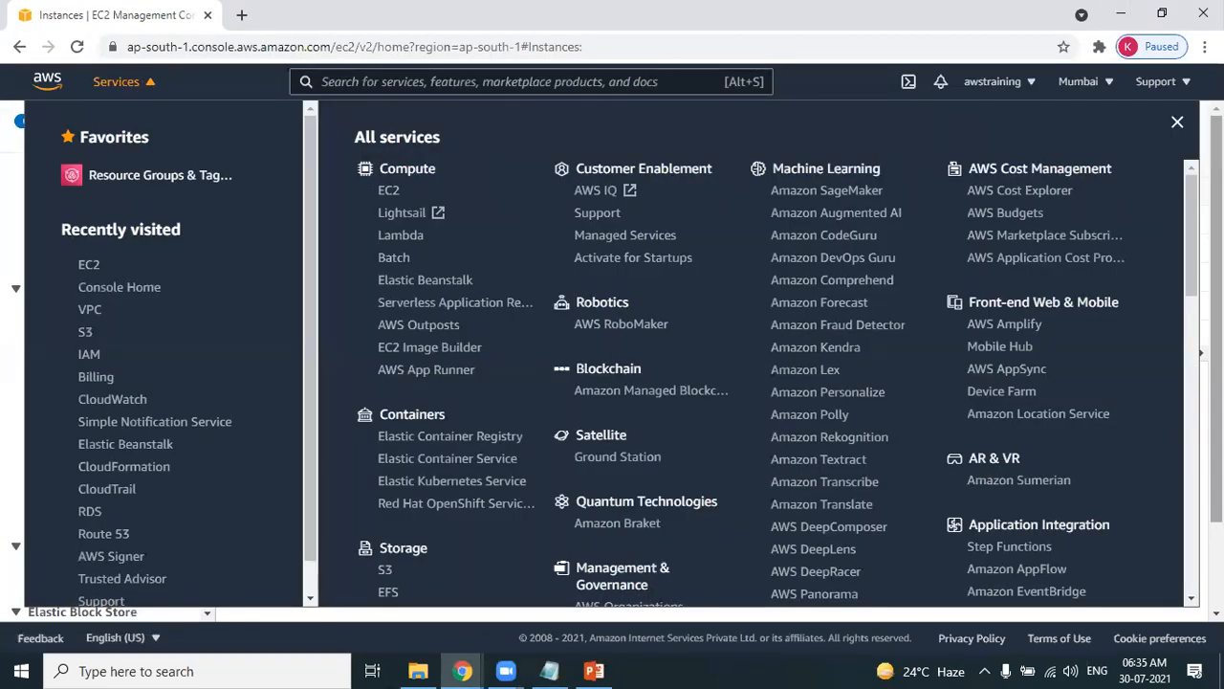
pyautogui.scroll(-10, 778, 383)
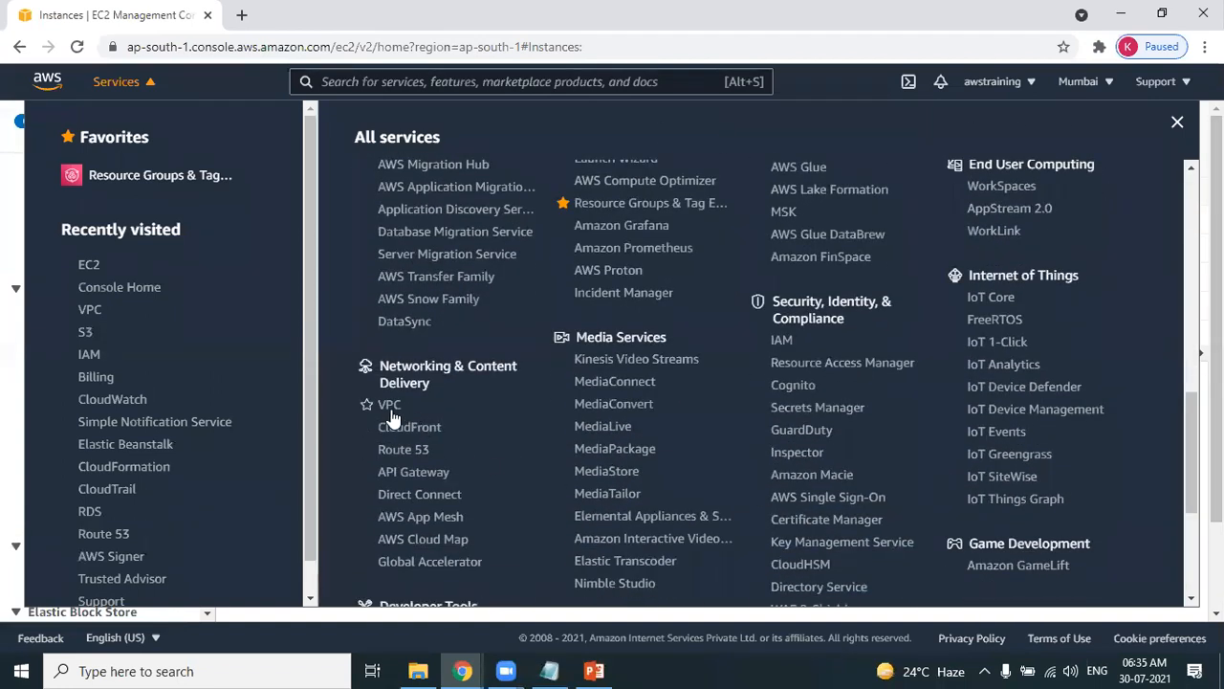
pyautogui.click(391, 412)
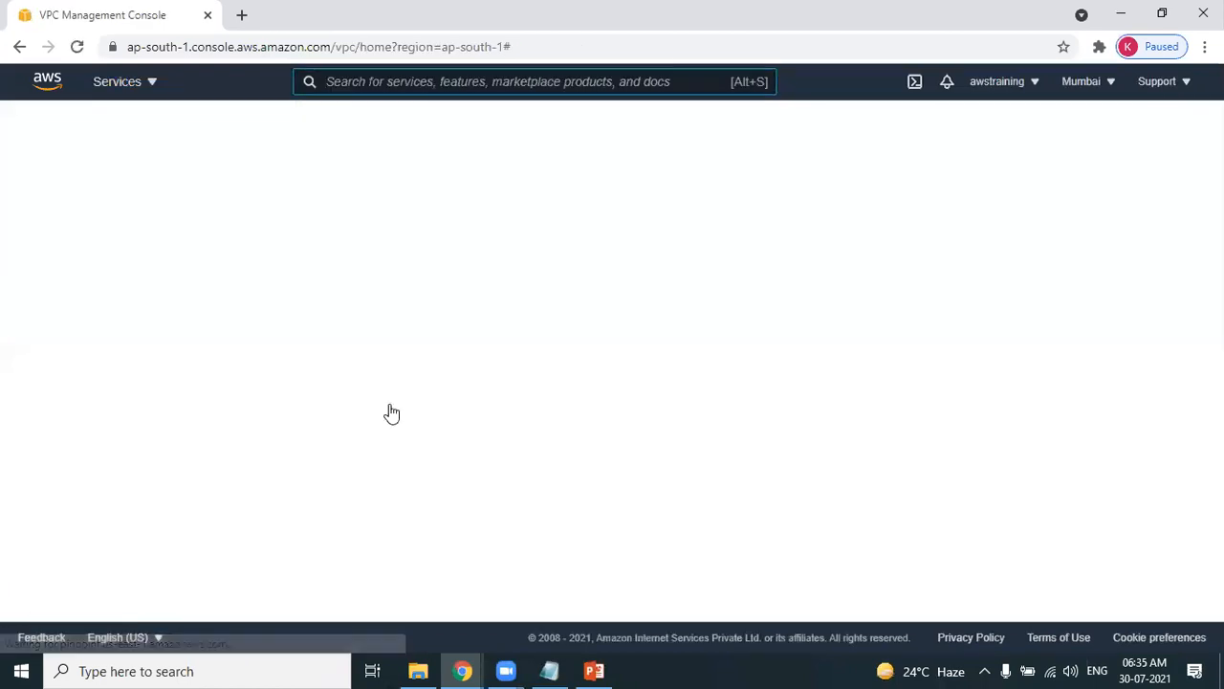
pyautogui.click(58, 325)
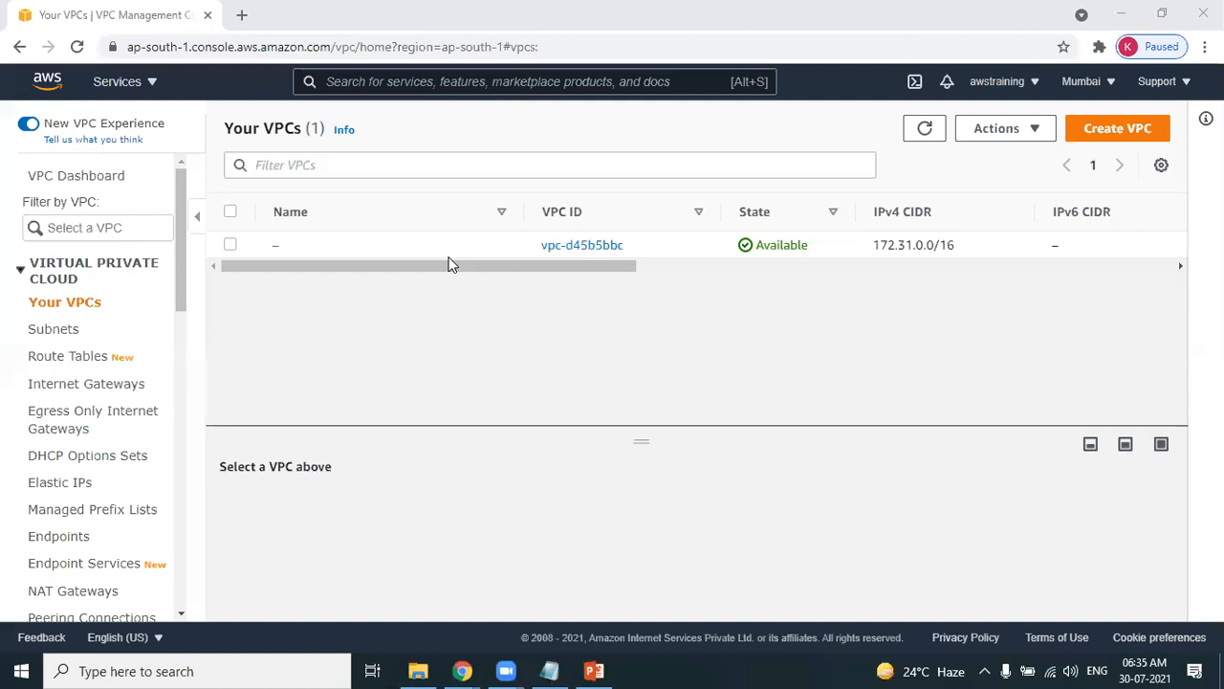
# Start a new VPC named MyVPC and set its IPv4 CIDR block to 10.0.0.0/16, copied from the Notepad notes.
pyautogui.click(1110, 134)
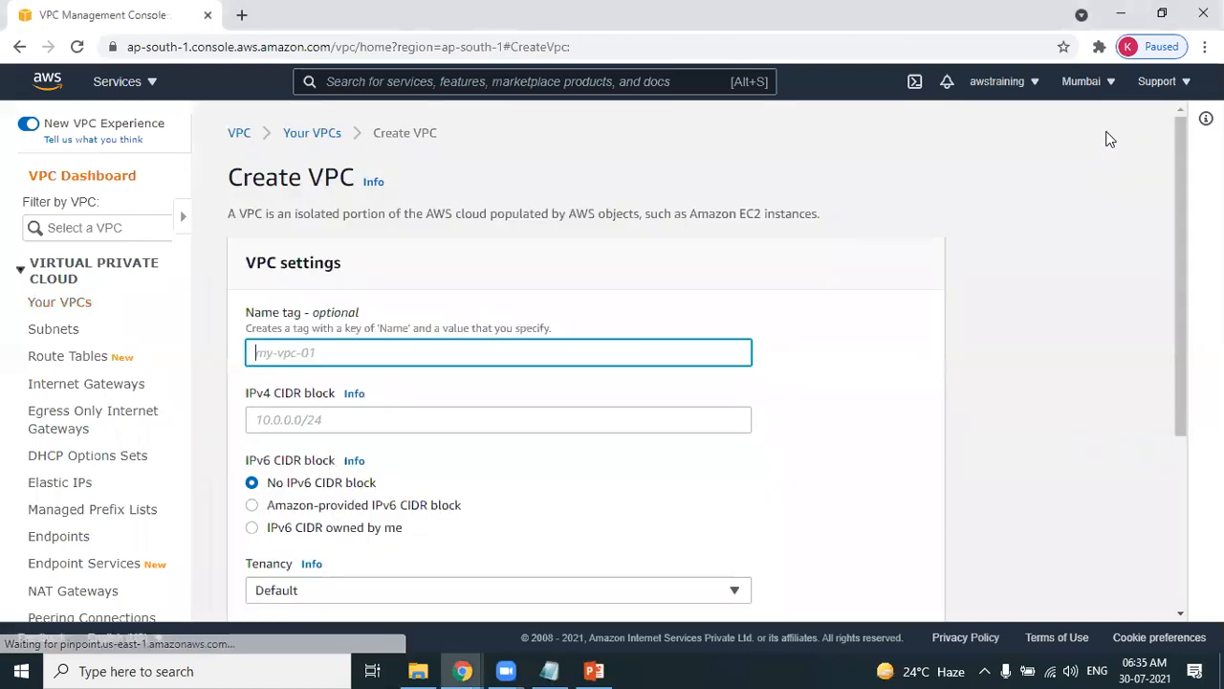
pyautogui.write('MyVPC')
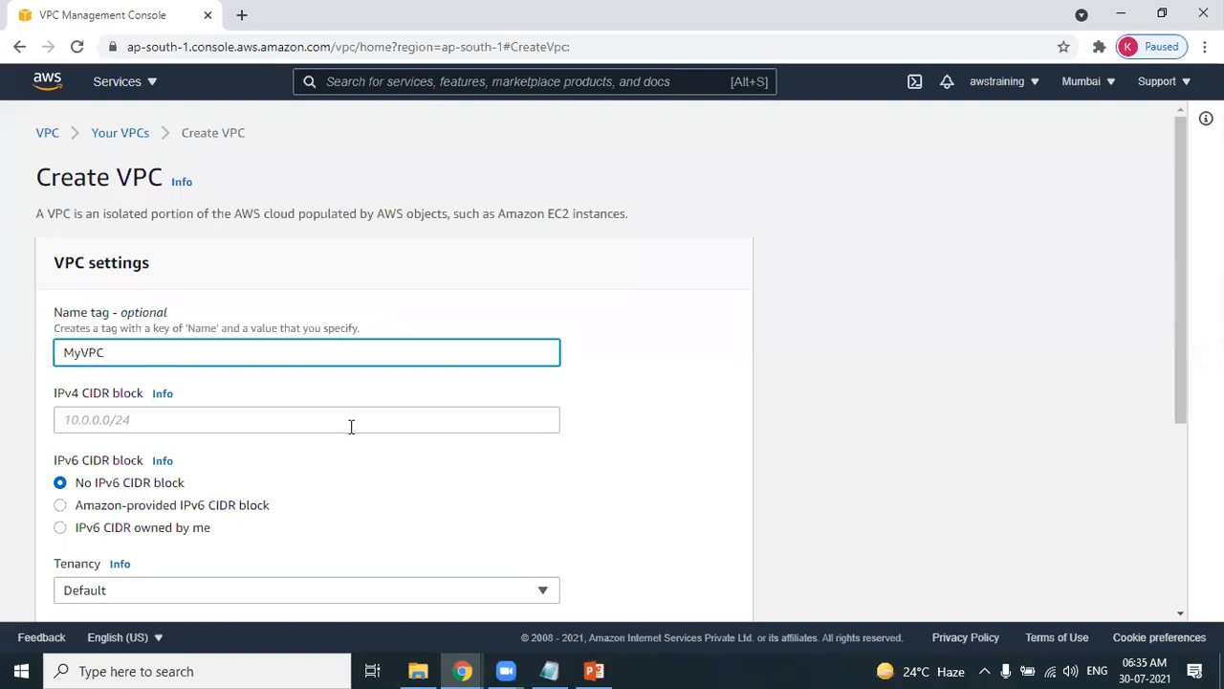
pyautogui.click(351, 420)
pyautogui.hotkey('alt', 'Tab')
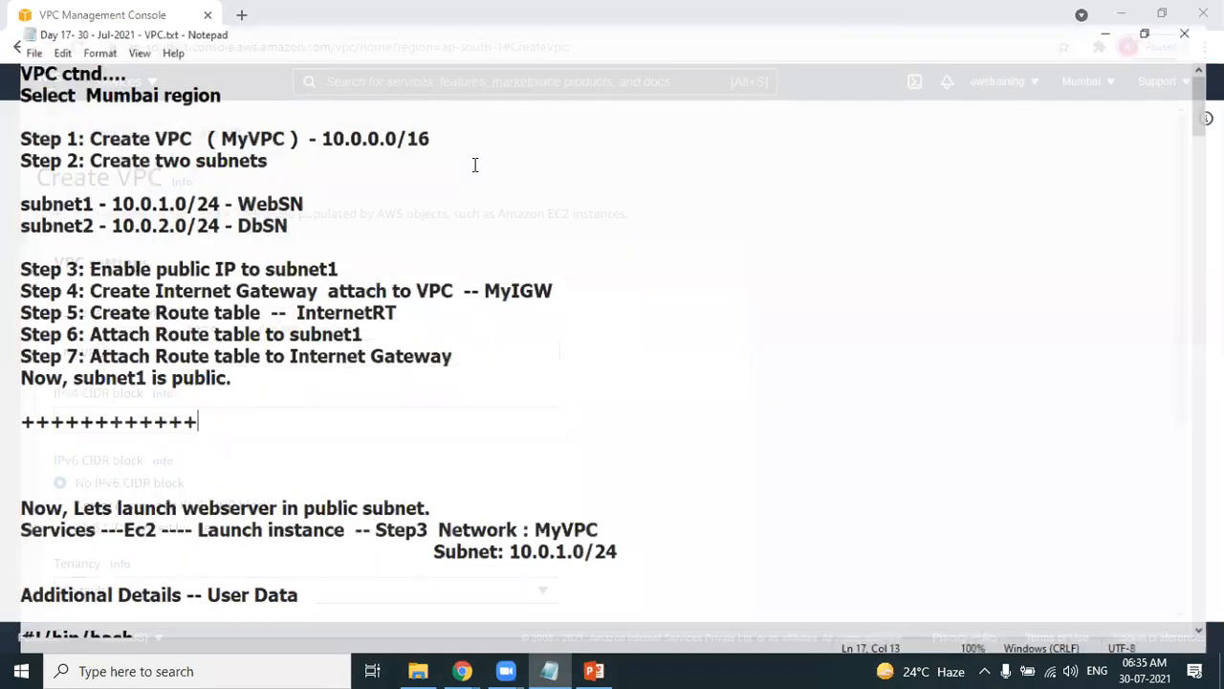
pyautogui.click(443, 117)
pyautogui.hotkey('shift', 'Left')
pyautogui.hotkey('shift', 'Left')
pyautogui.hotkey('shift', 'Left')
pyautogui.hotkey('shift', 'Left')
pyautogui.hotkey('shift', 'Left')
pyautogui.hotkey('shift', 'Left')
pyautogui.hotkey('shift', 'Left')
pyautogui.hotkey('shift', 'Left')
pyautogui.hotkey('shift', 'Left')
pyautogui.hotkey('shift', 'Left')
pyautogui.hotkey('shift', 'Left')
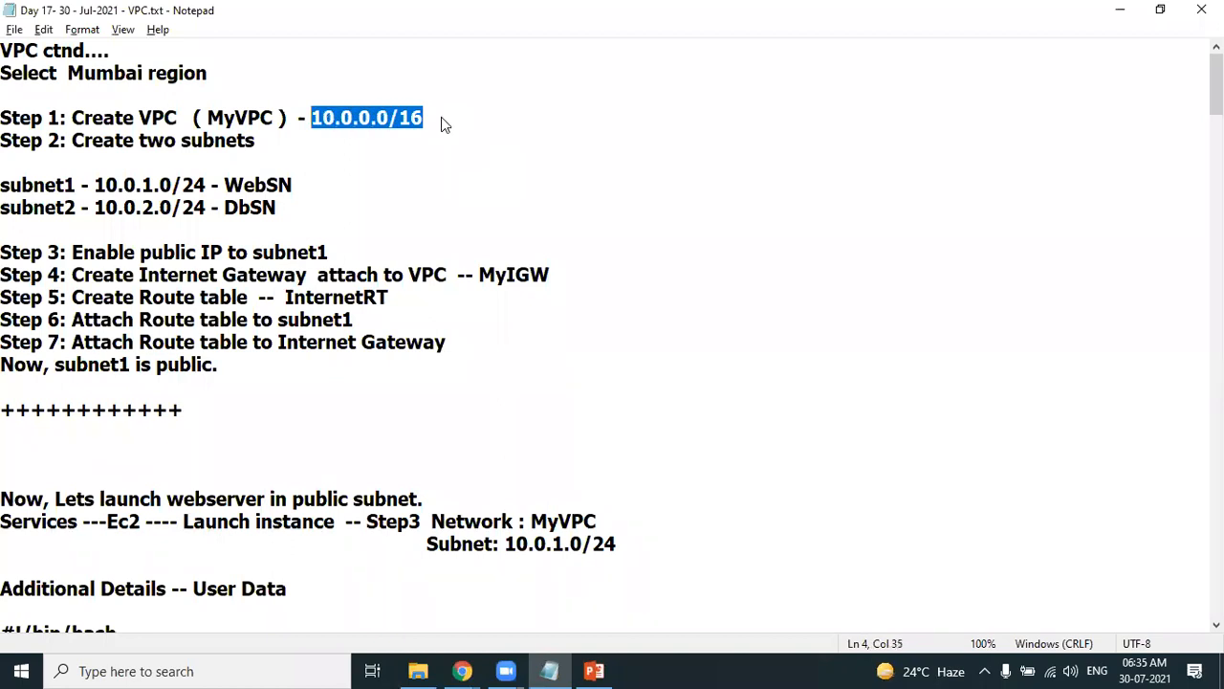
pyautogui.hotkey('ctrl', 'c')
pyautogui.hotkey('alt', 'Tab')
pyautogui.hotkey('ctrl', 'v')
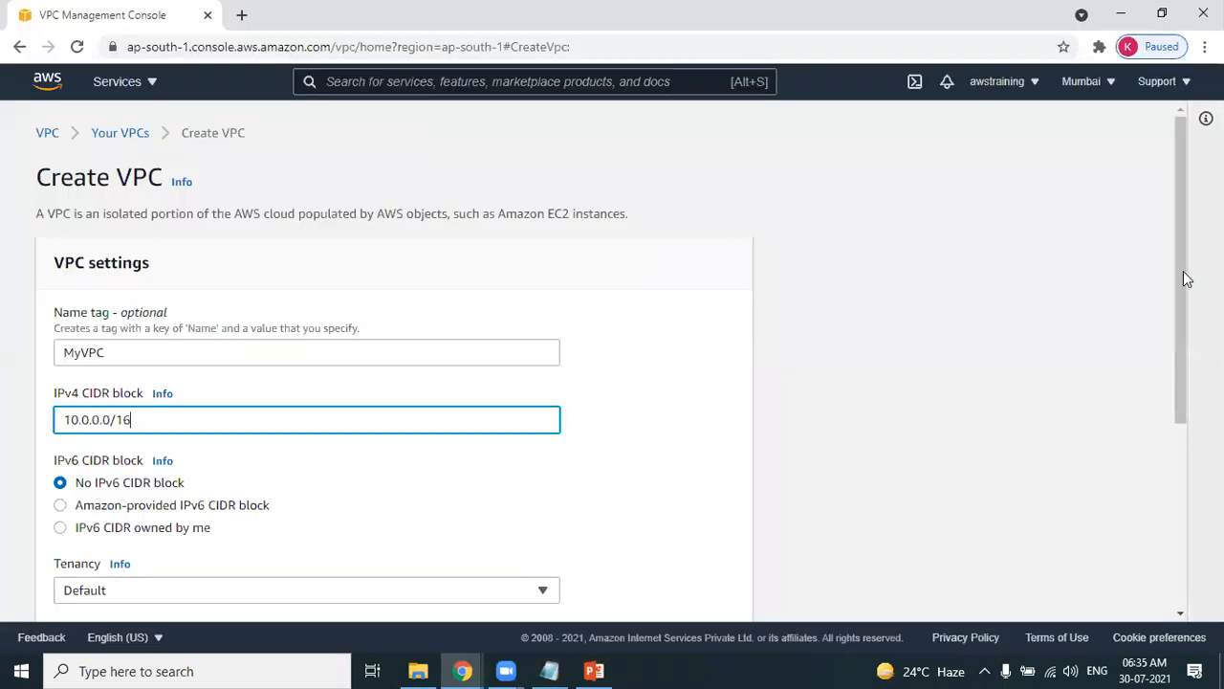
# Create the VPC with no IPv6 CIDR block and default tenancy.
pyautogui.scroll(-5, 1186, 278)
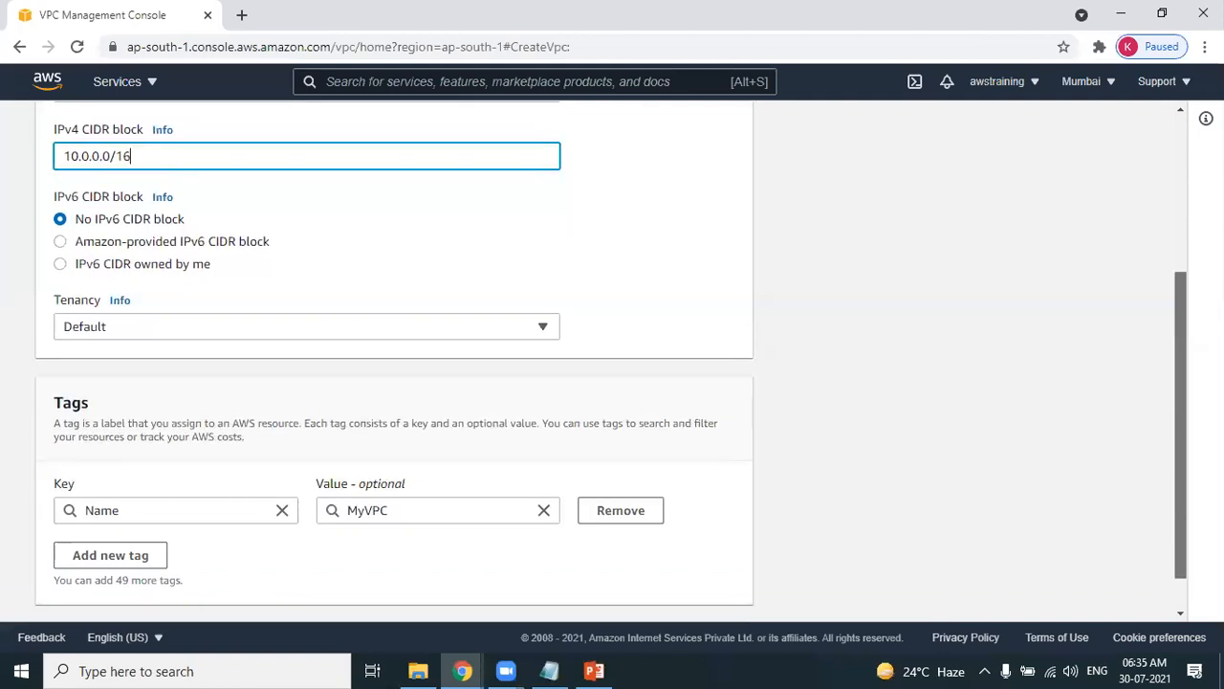
pyautogui.press('Tab')
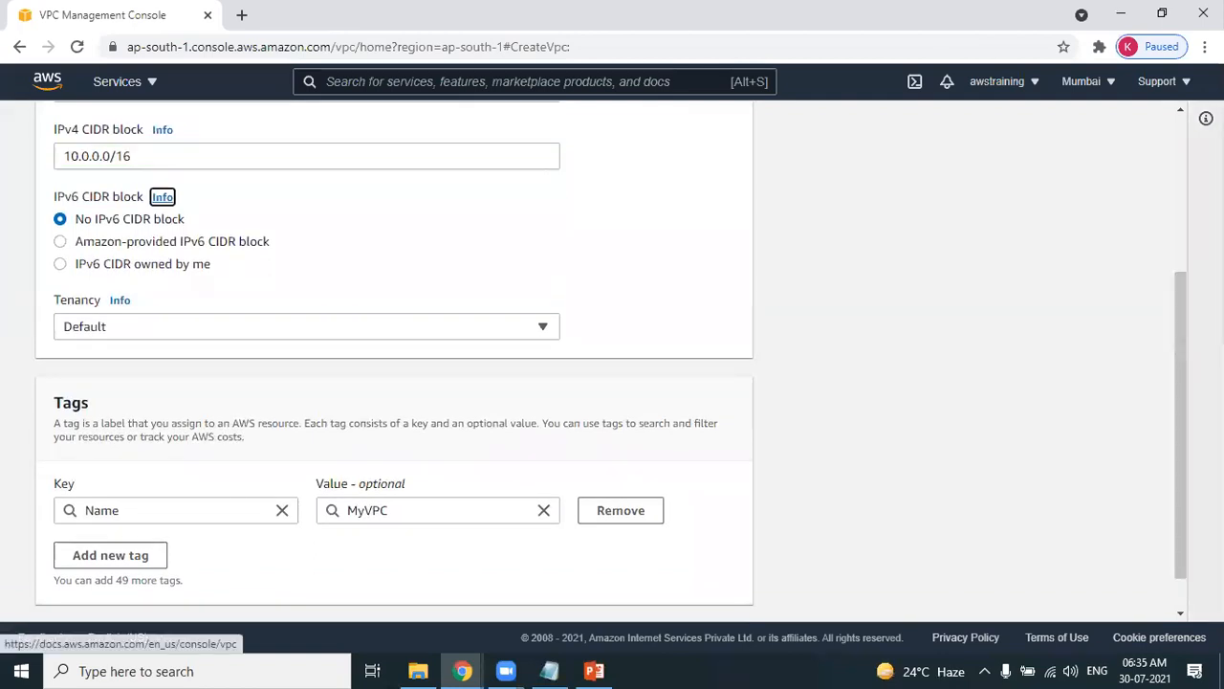
pyautogui.scroll(-2, 1183, 478)
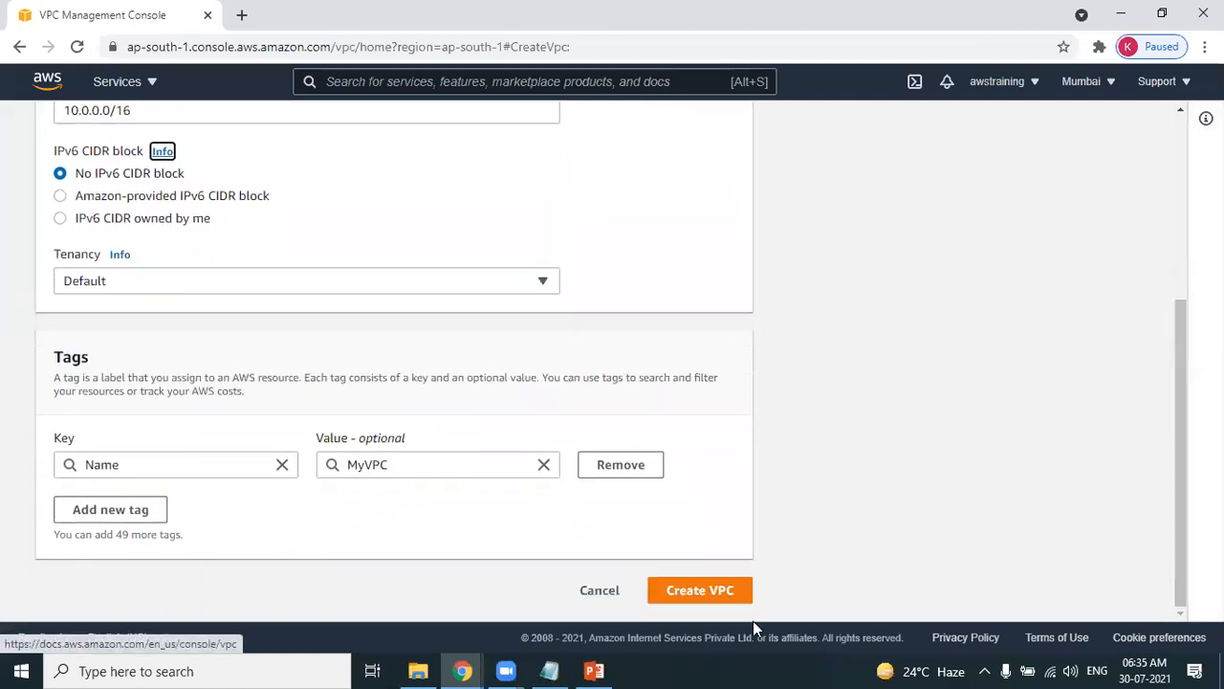
pyautogui.click(710, 590)
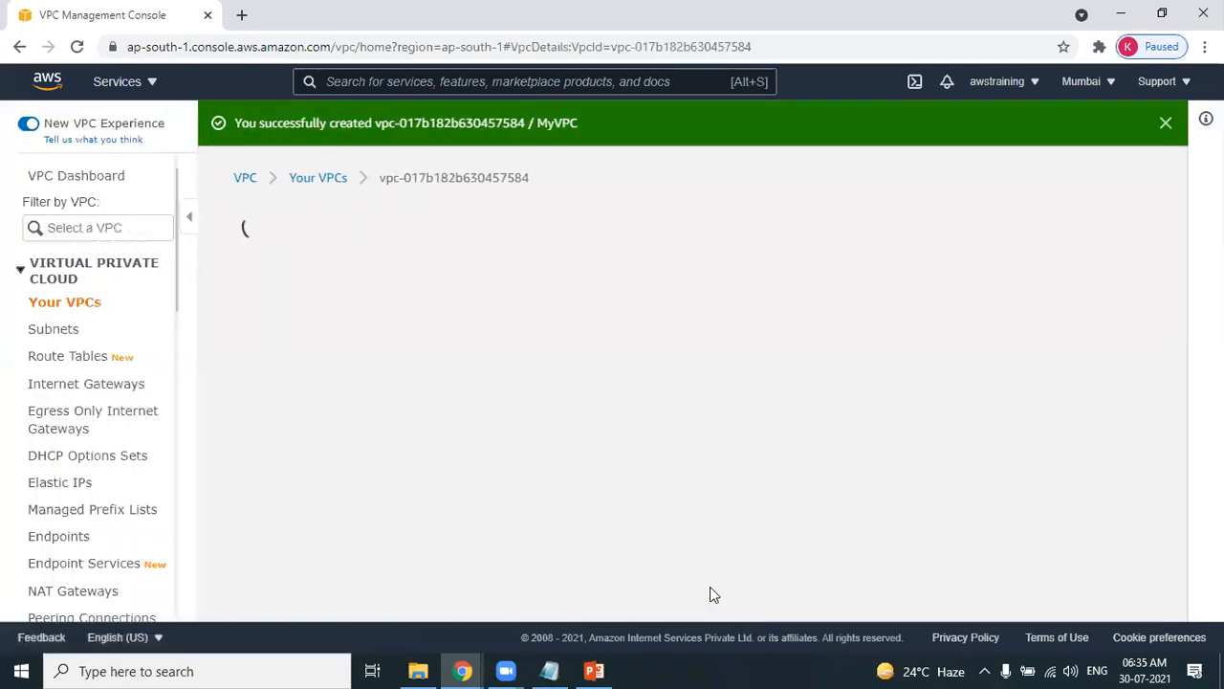
# Check the two planned subnets in the Notepad notes and start a new subnet in MyVPC in the AWS console.
pyautogui.hotkey('alt', 'Tab')
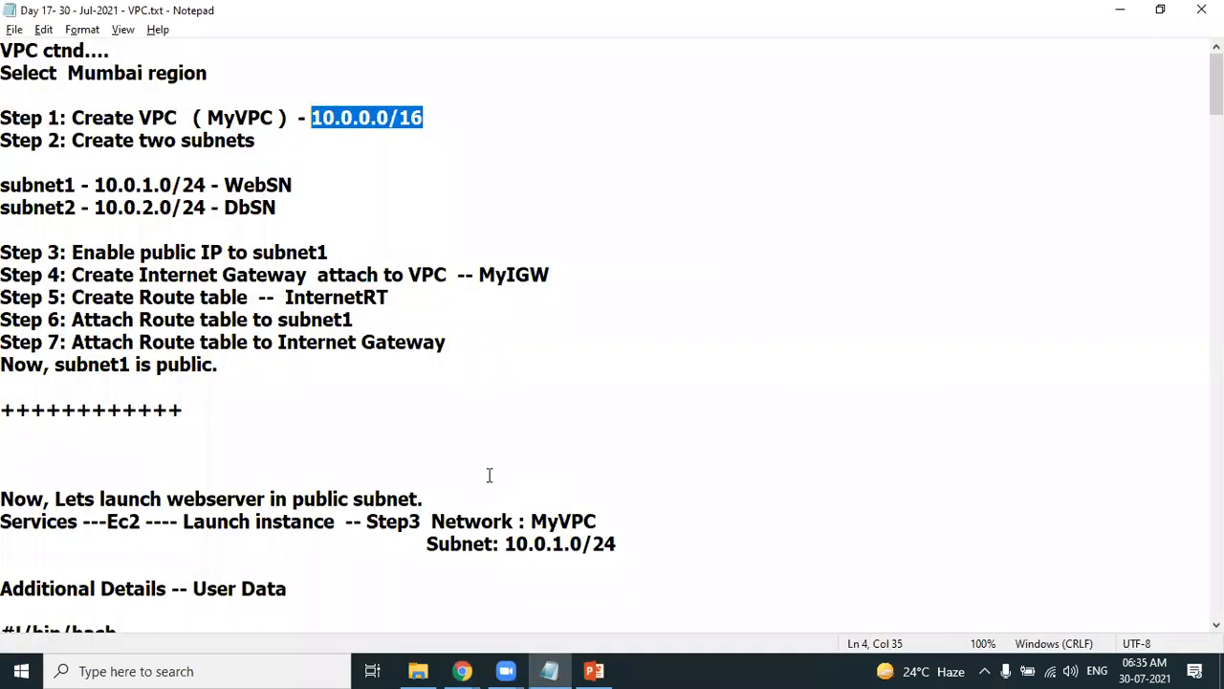
pyautogui.moveTo(100, 184); pyautogui.dragTo(418, 217)
pyautogui.hotkey('alt', 'Tab')
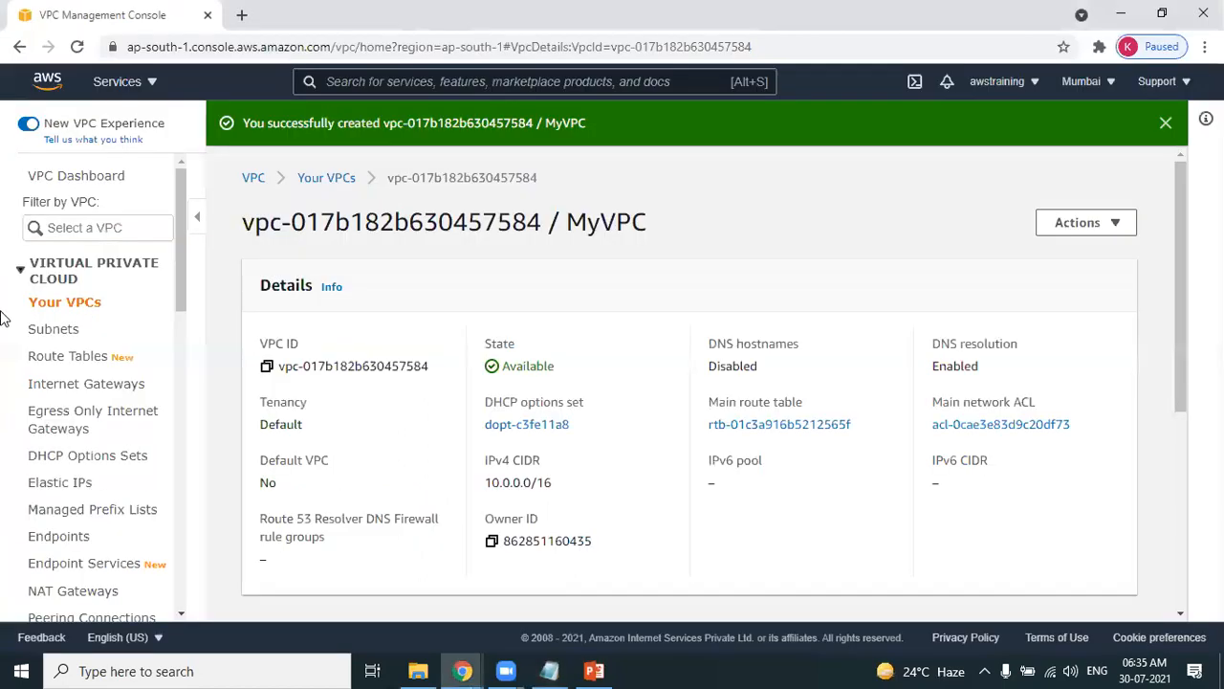
pyautogui.click(59, 329)
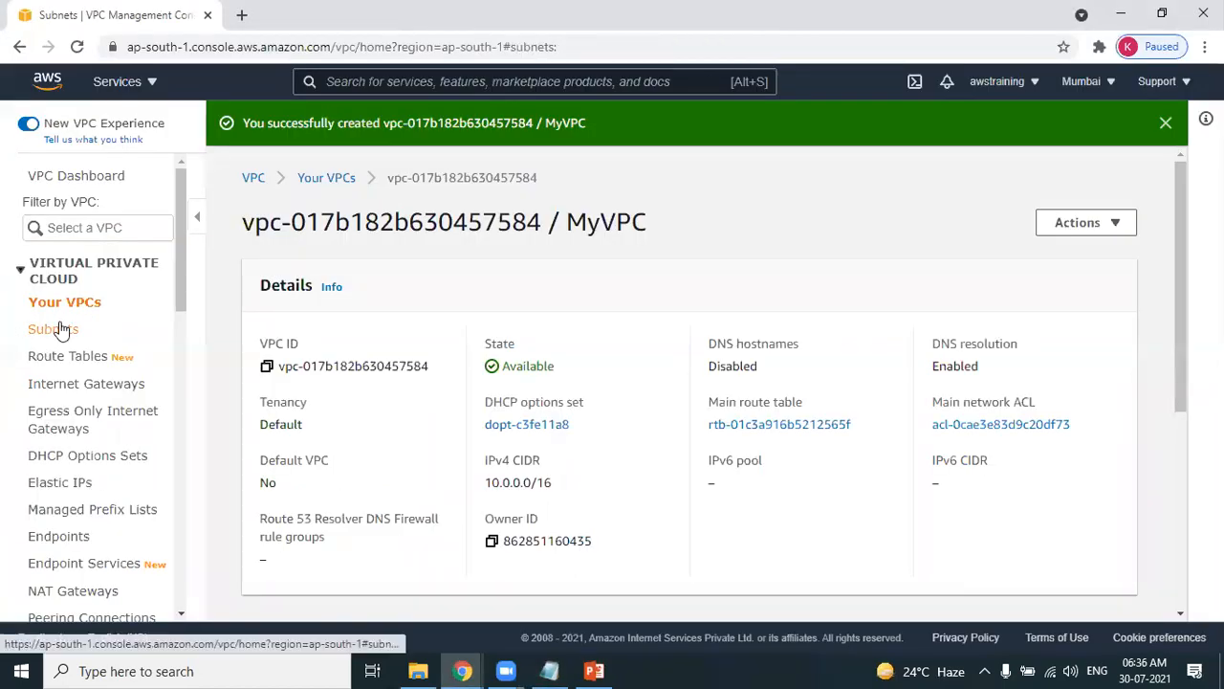
pyautogui.click(1083, 128)
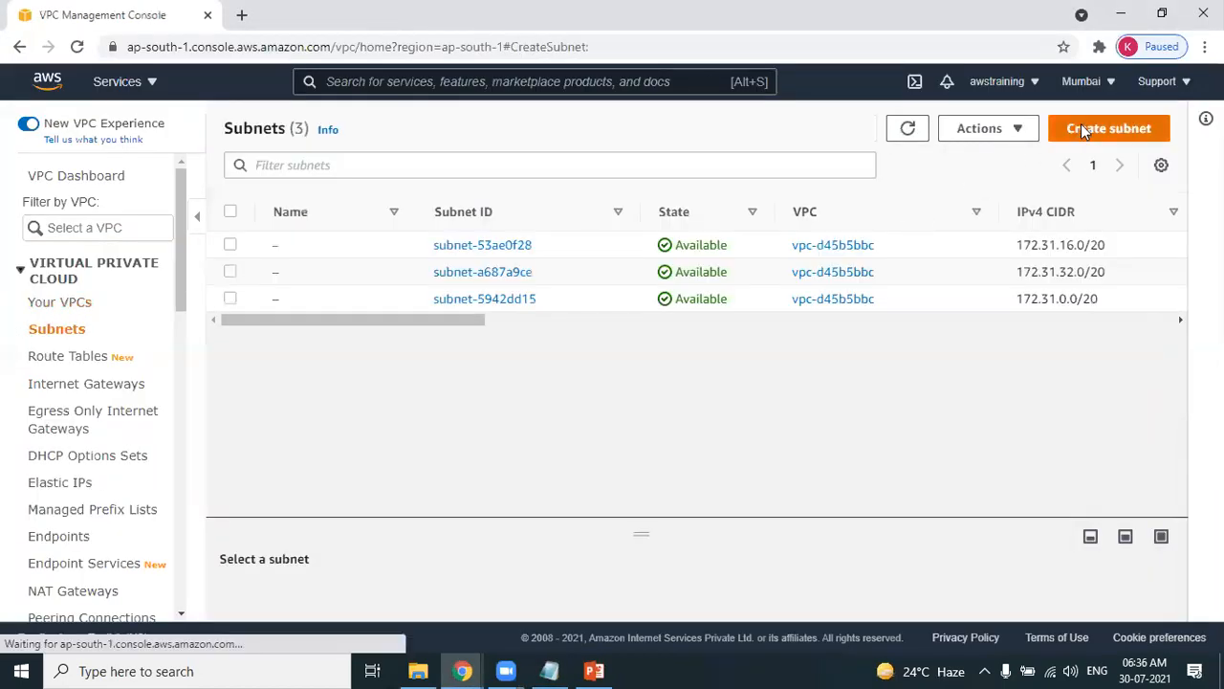
pyautogui.click(328, 324)
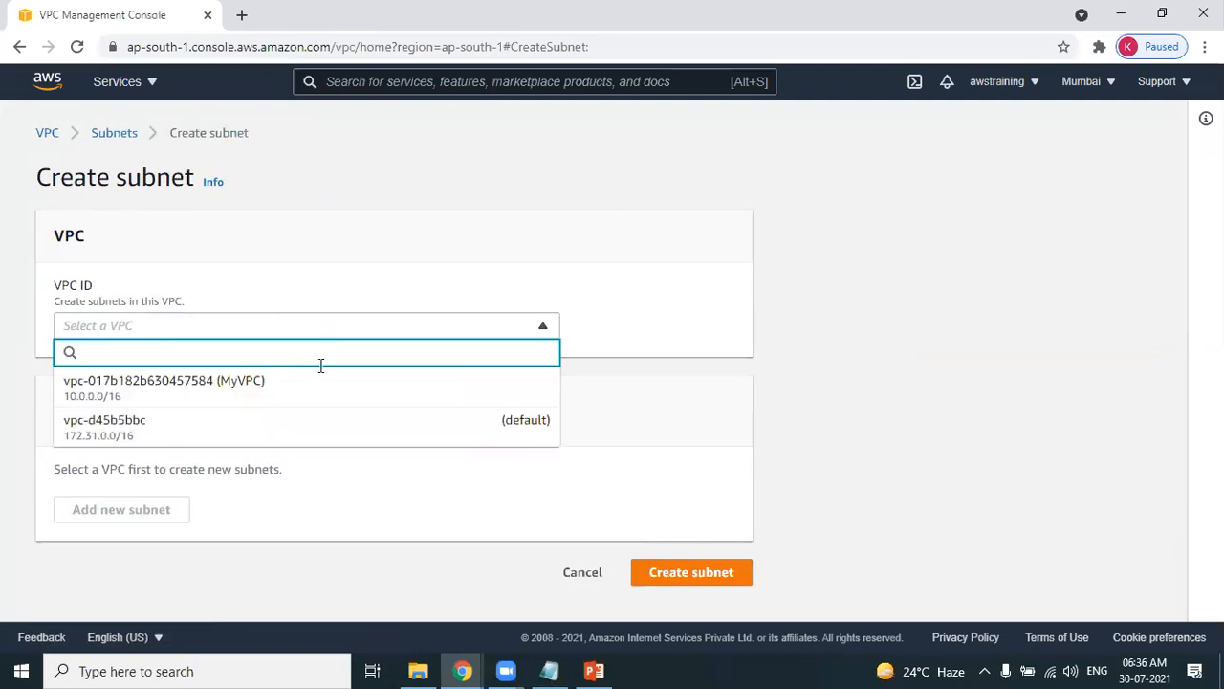
pyautogui.click(259, 388)
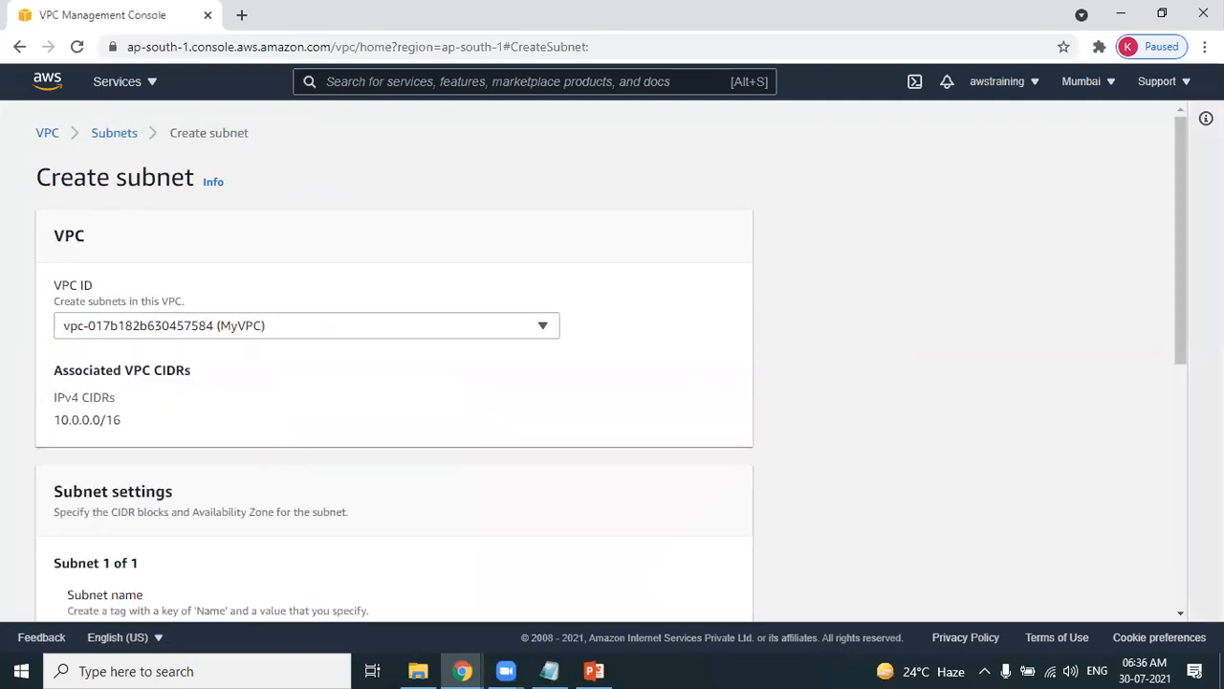
# Name the subnet WebSN and place it in the Asia Pacific (Mumbai) / ap-south-1a availability zone.
pyautogui.scroll(-4, 1180, 251)
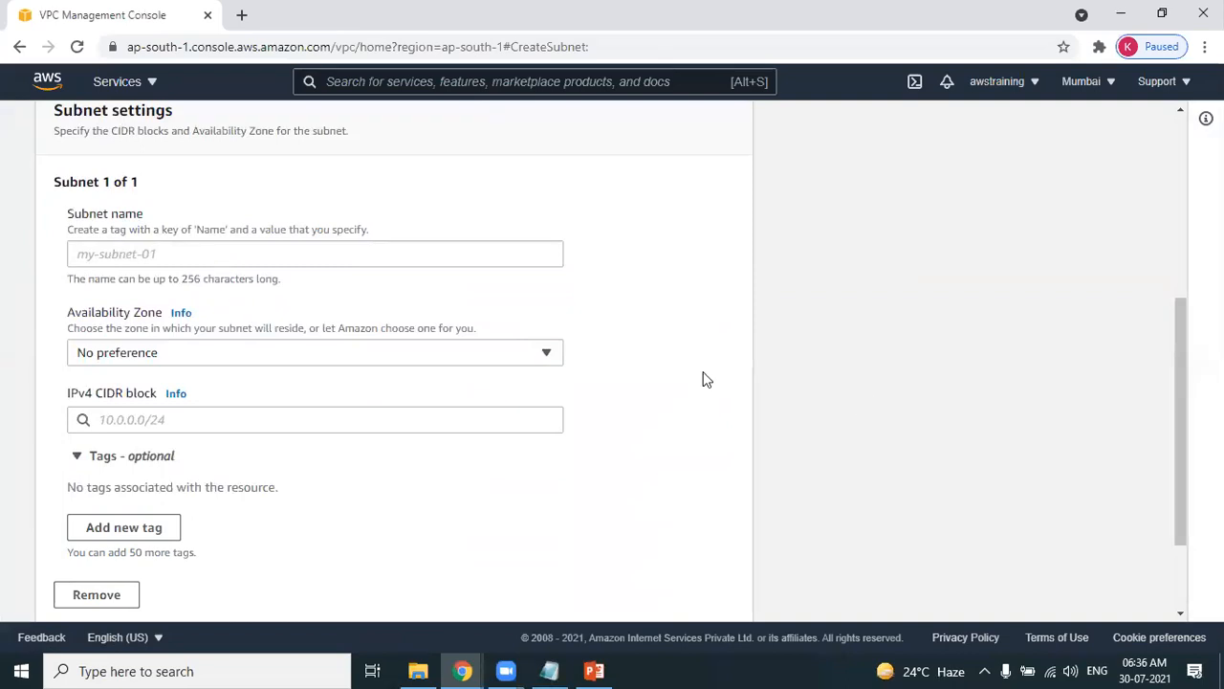
pyautogui.click(251, 256)
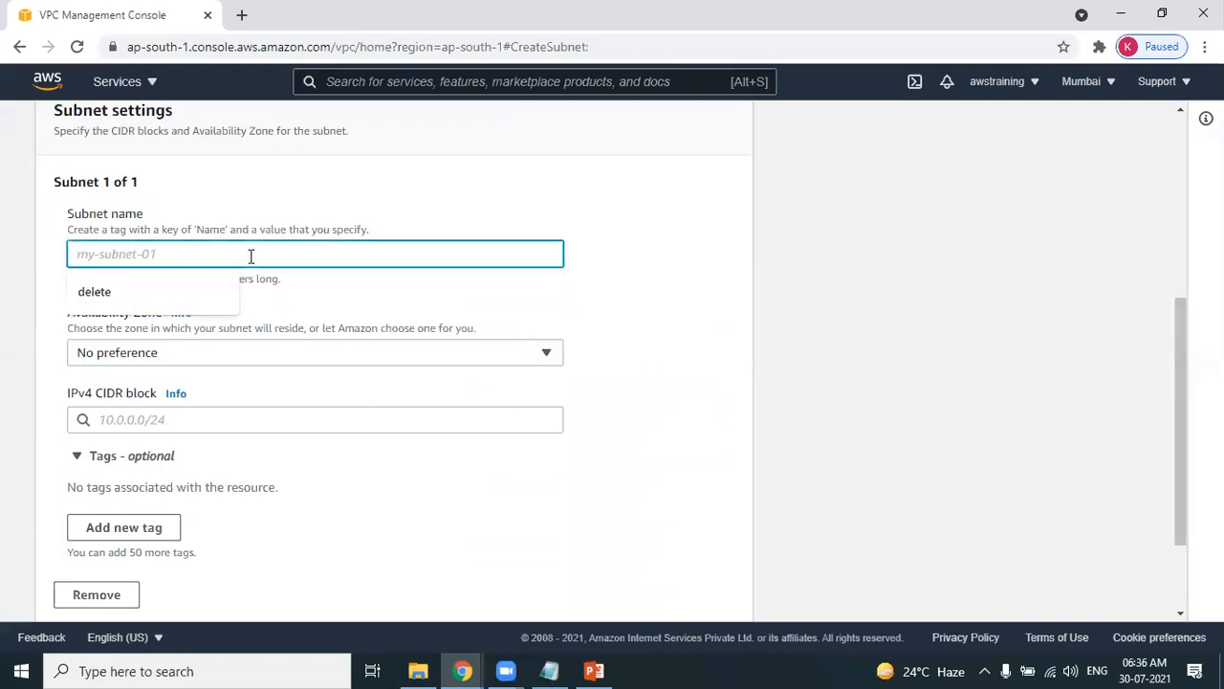
pyautogui.write('WebSN')
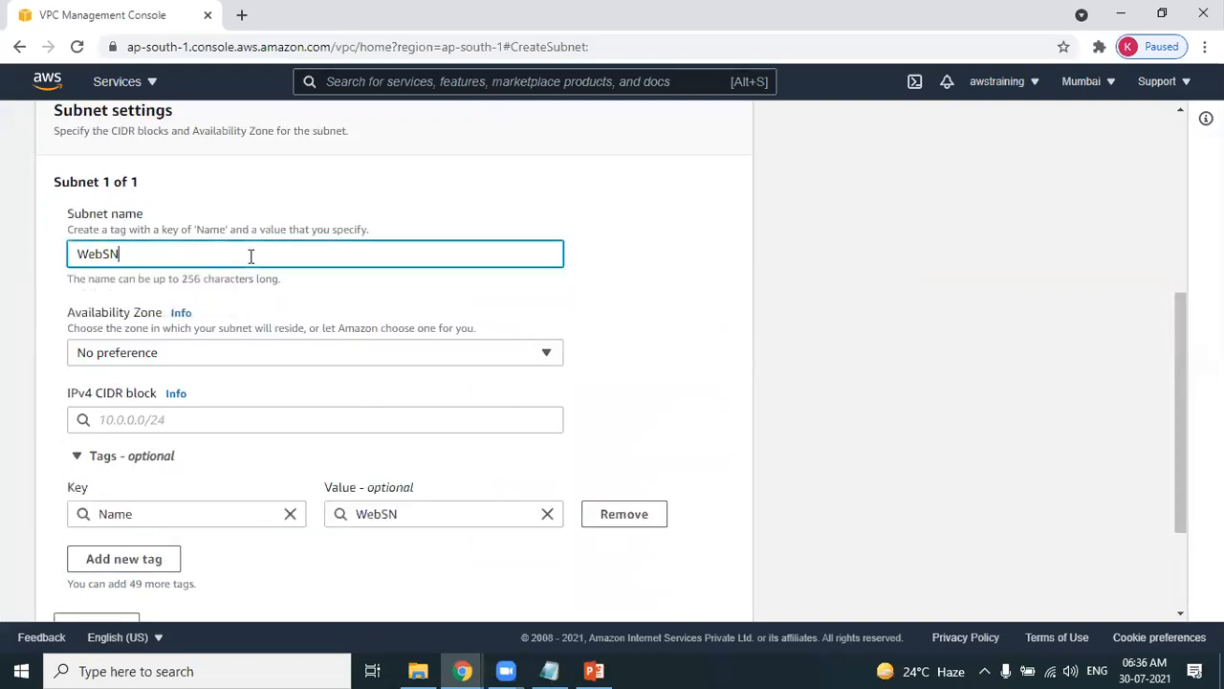
pyautogui.click(392, 356)
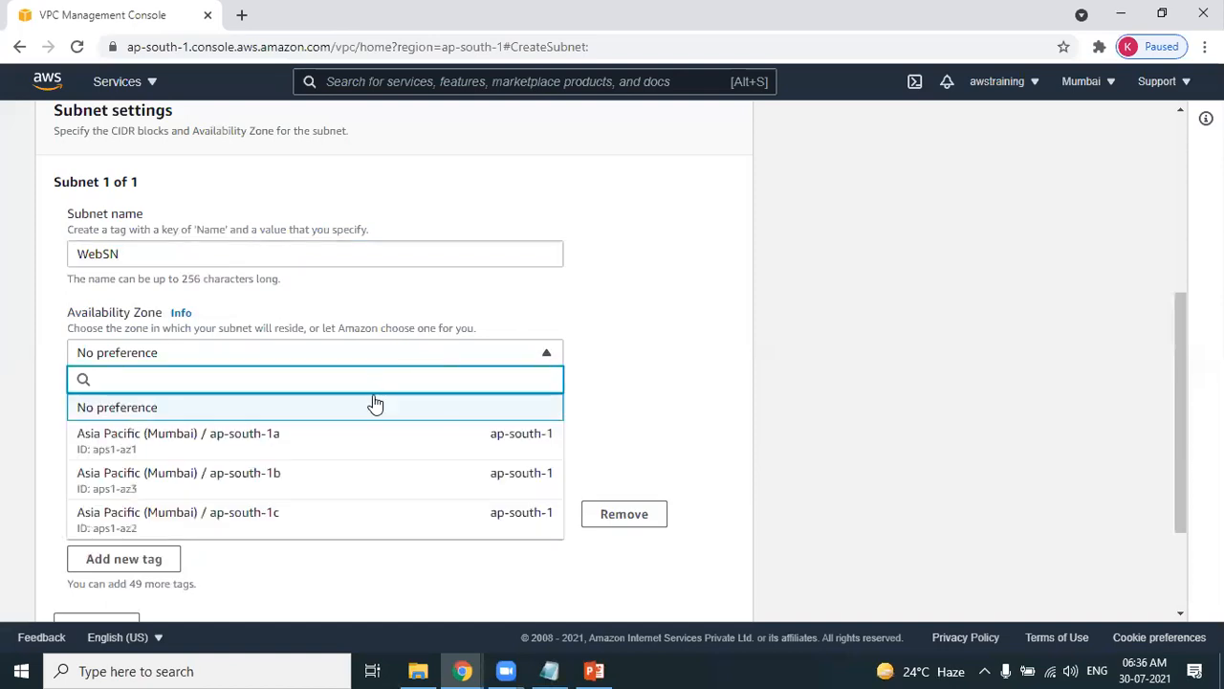
pyautogui.click(407, 440)
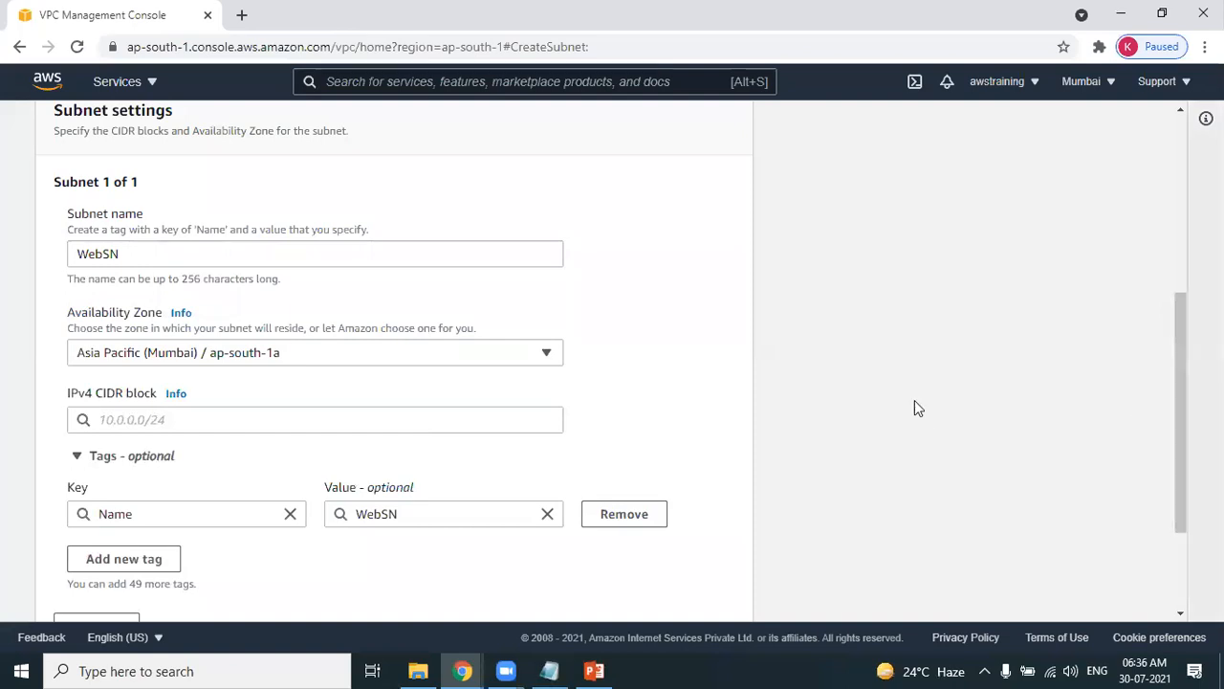
# Set the subnet's IPv4 CIDR block to 10.0.1.0/24, copied from the Notepad notes, and create the subnet.
pyautogui.hotkey('alt', 'Tab')
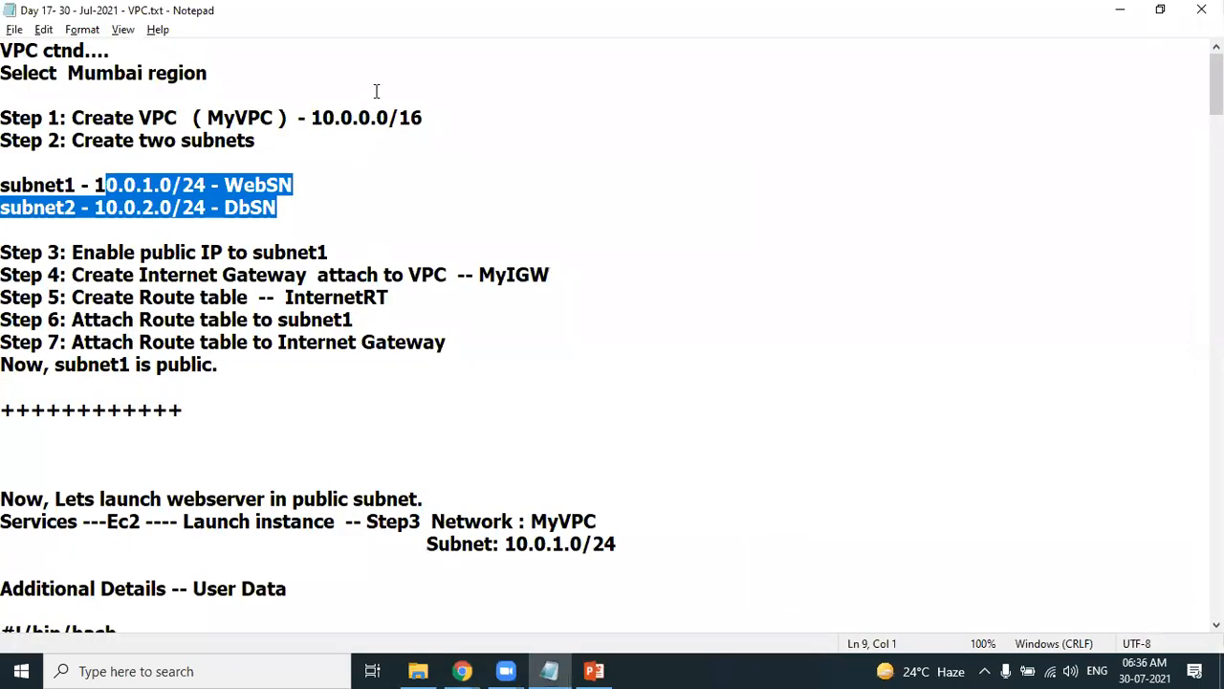
pyautogui.click(206, 199)
pyautogui.hotkey('shift', 'Left')
pyautogui.hotkey('shift', 'Left')
pyautogui.hotkey('shift', 'Left')
pyautogui.hotkey('shift', 'Left')
pyautogui.hotkey('shift', 'Left')
pyautogui.hotkey('shift', 'Left')
pyautogui.hotkey('shift', 'Left')
pyautogui.hotkey('shift', 'Left')
pyautogui.hotkey('shift', 'Left')
pyautogui.hotkey('shift', 'Left')
pyautogui.hotkey('ctrl', 'c')
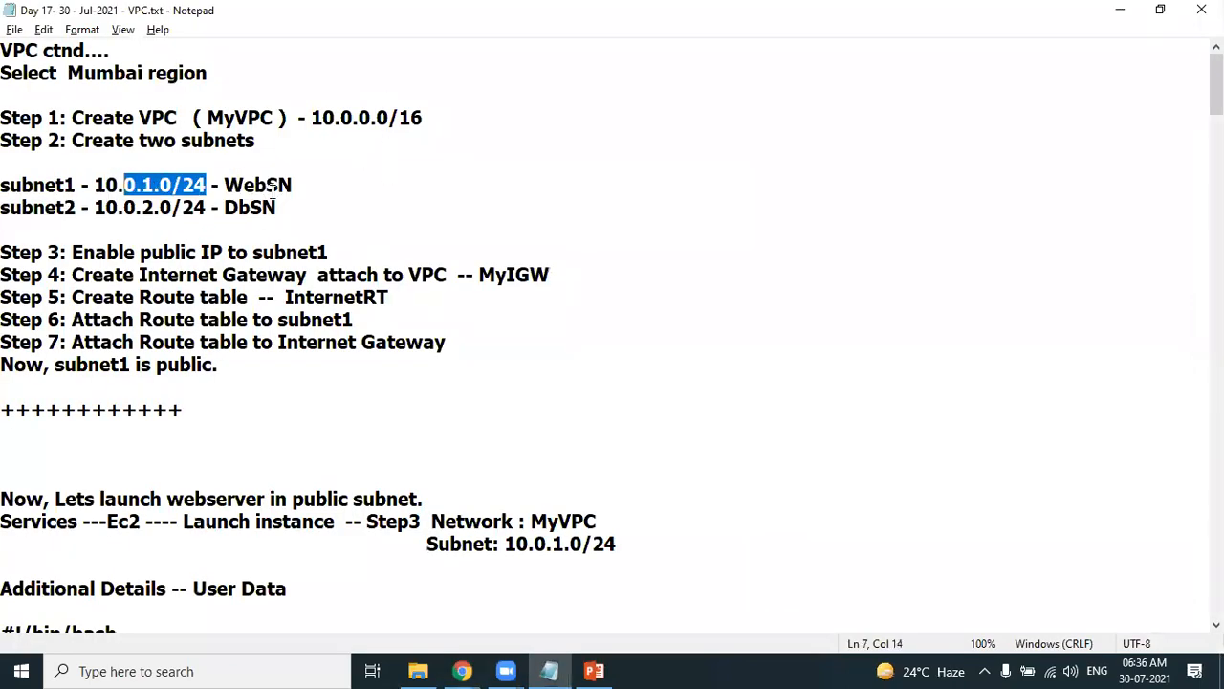
pyautogui.hotkey('alt', 'Tab')
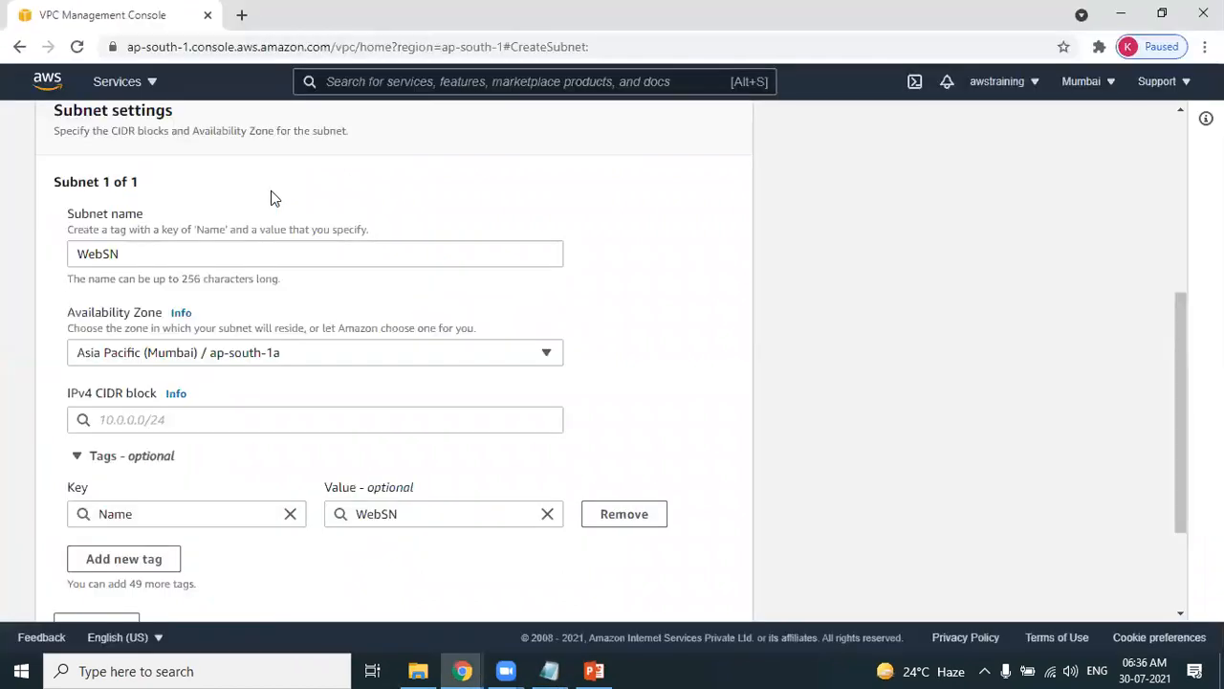
pyautogui.click(131, 419)
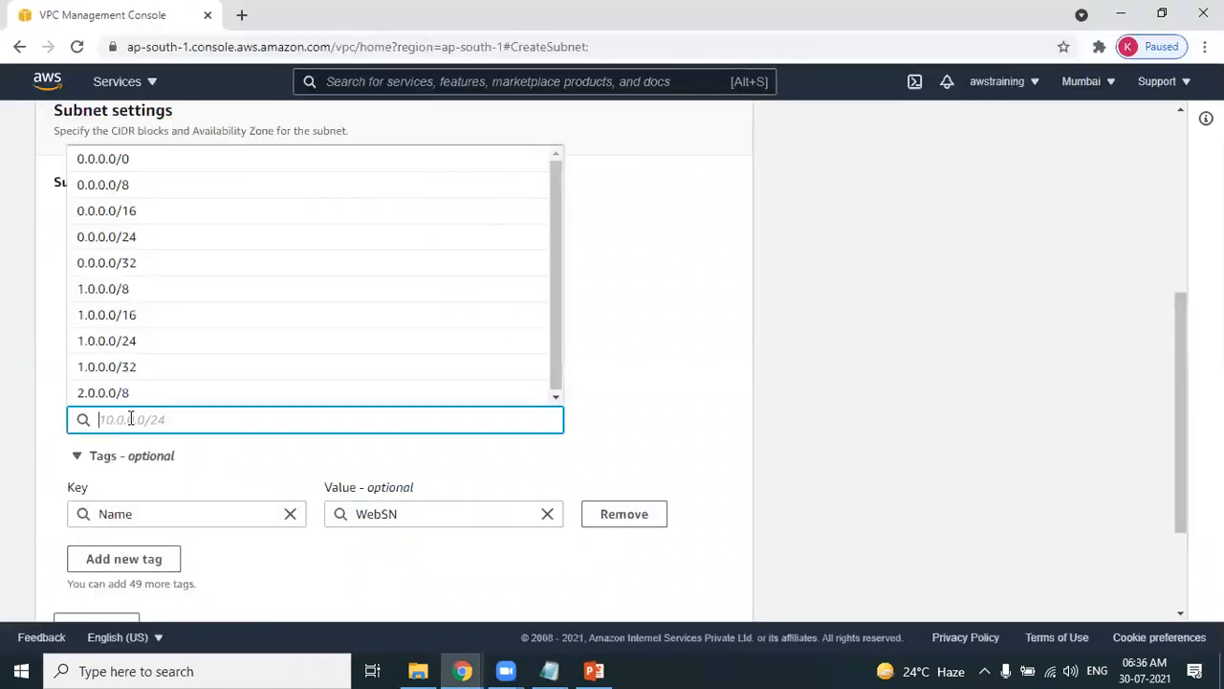
pyautogui.hotkey('ctrl', 'v')
pyautogui.press('Tab')
pyautogui.click(1068, 371)
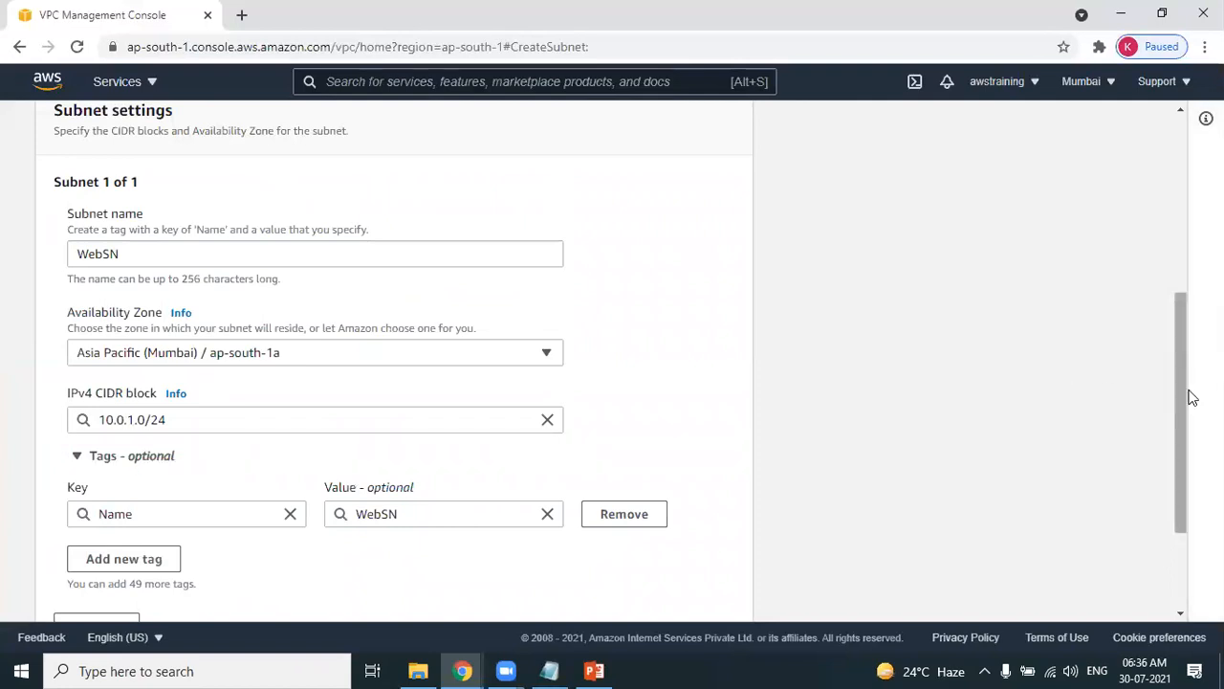
pyautogui.moveTo(1187, 396); pyautogui.dragTo(1150, 511)
pyautogui.click(672, 591)
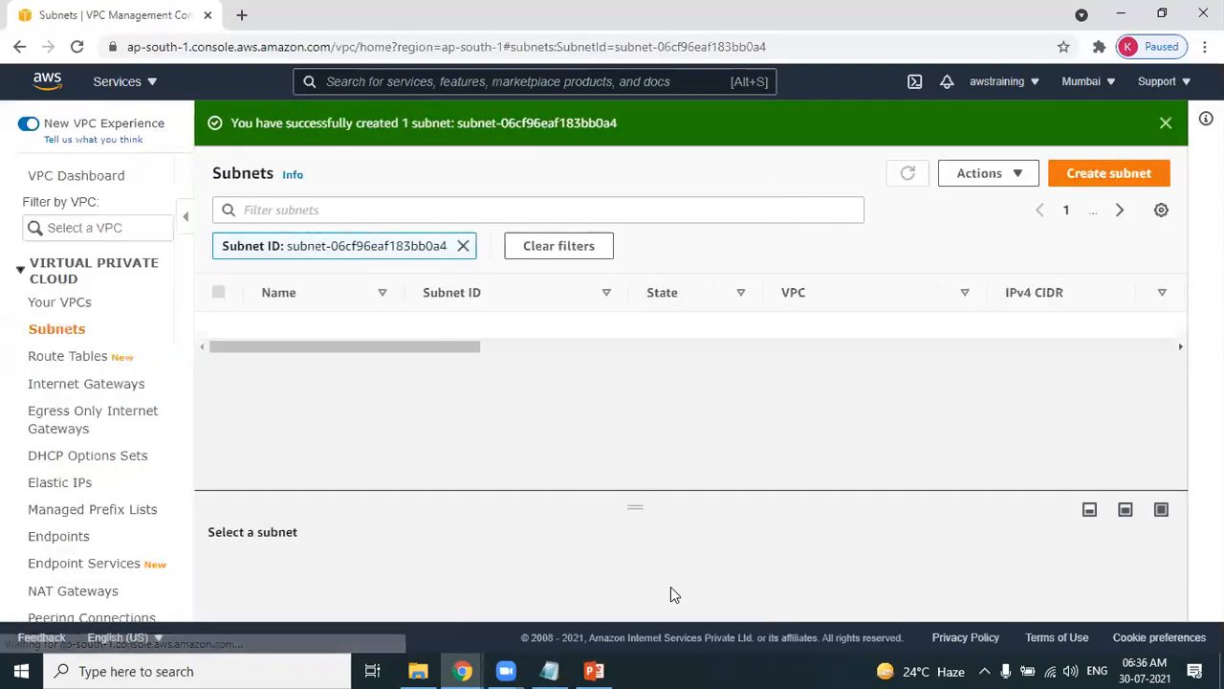
# Start creating a second subnet in the VPC MyVPC.
pyautogui.click(1166, 123)
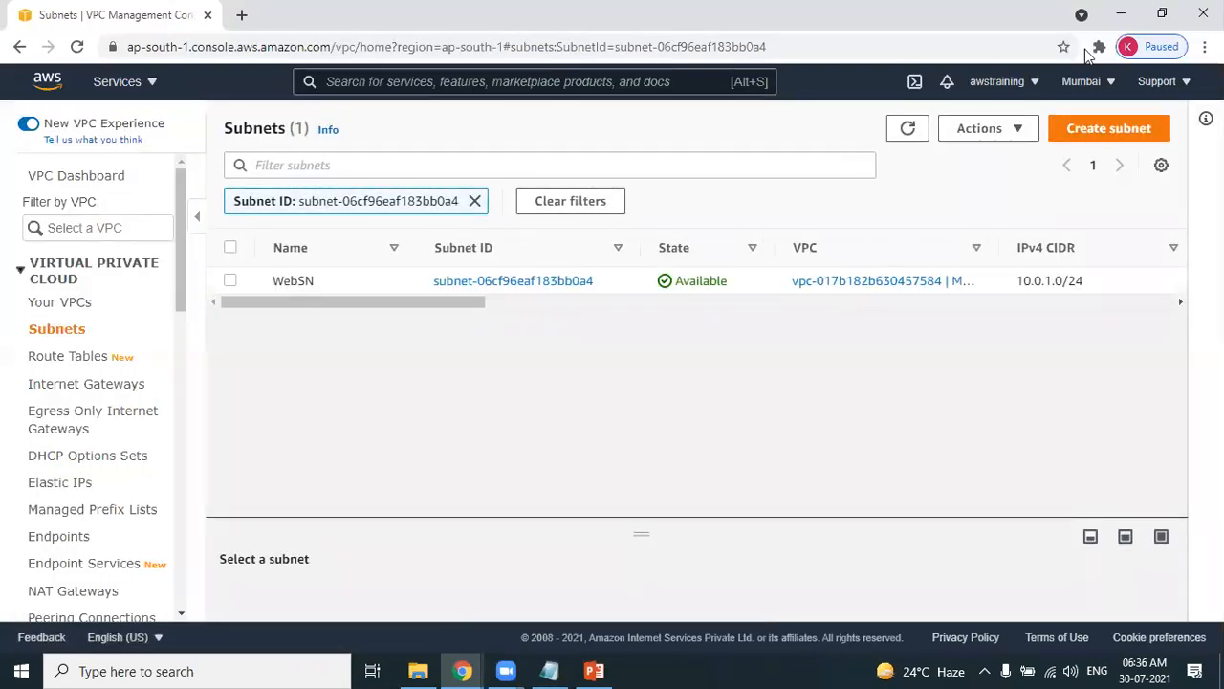
pyautogui.click(1109, 132)
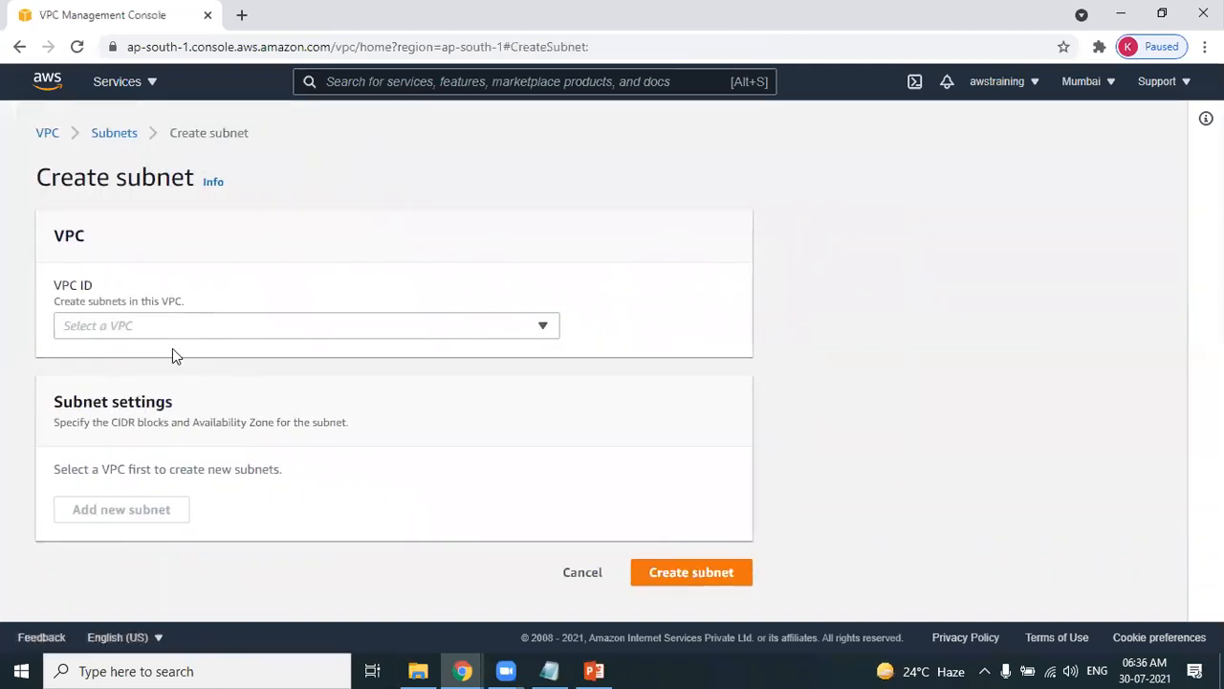
pyautogui.click(174, 333)
pyautogui.click(178, 395)
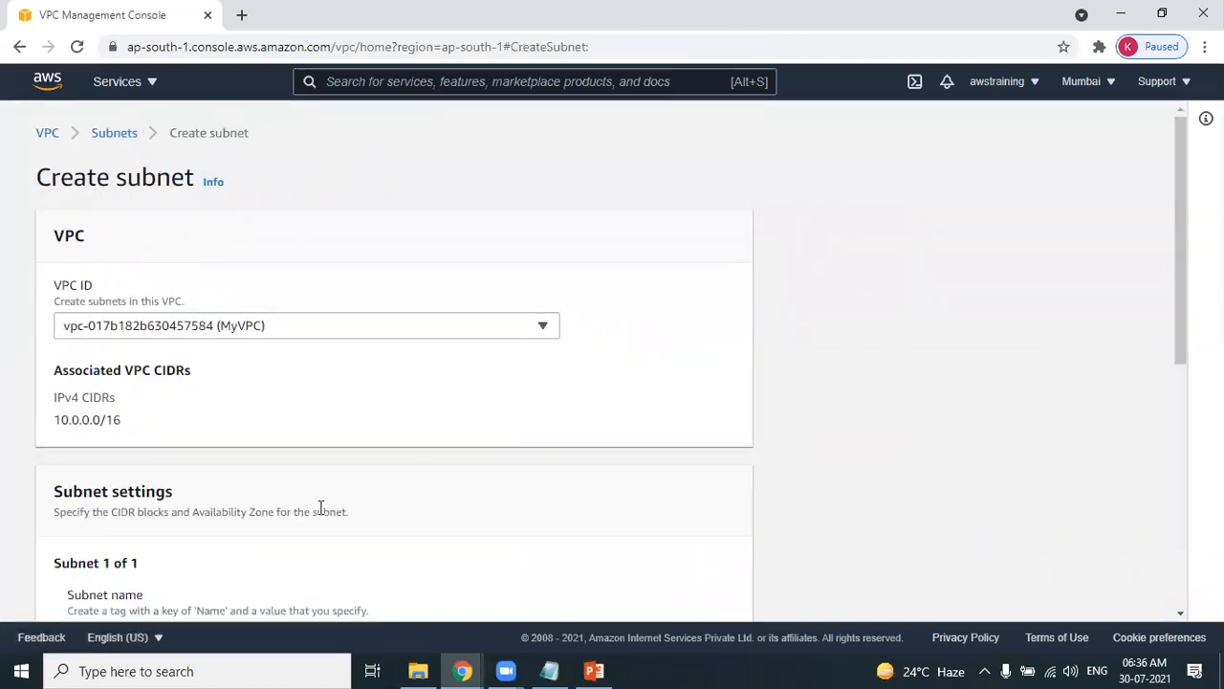
# Name the new subnet DbSN, copying the name from the subnet2 line of the Notepad notes.
pyautogui.moveTo(1179, 145); pyautogui.dragTo(1186, 258)
pyautogui.hotkey('alt', 'Tab')
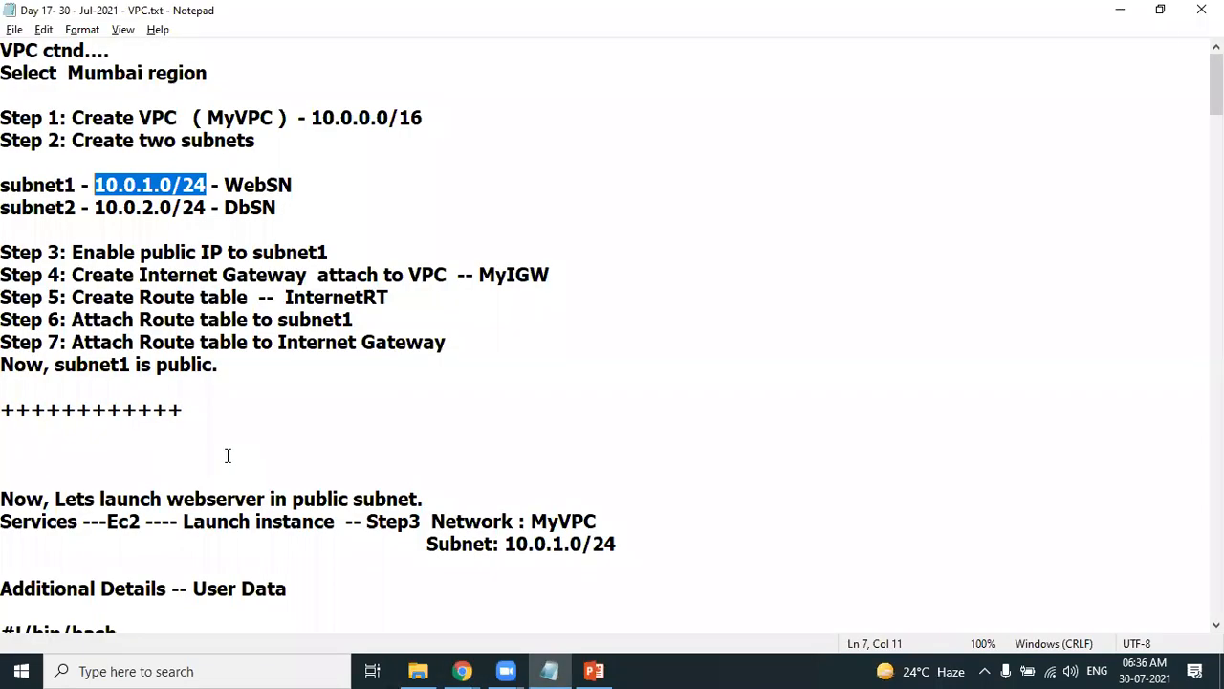
pyautogui.click(287, 215)
pyautogui.hotkey('shift', 'Left')
pyautogui.hotkey('shift', 'Left')
pyautogui.hotkey('shift', 'Left')
pyautogui.hotkey('shift', 'Left')
pyautogui.hotkey('ctrl', 'c')
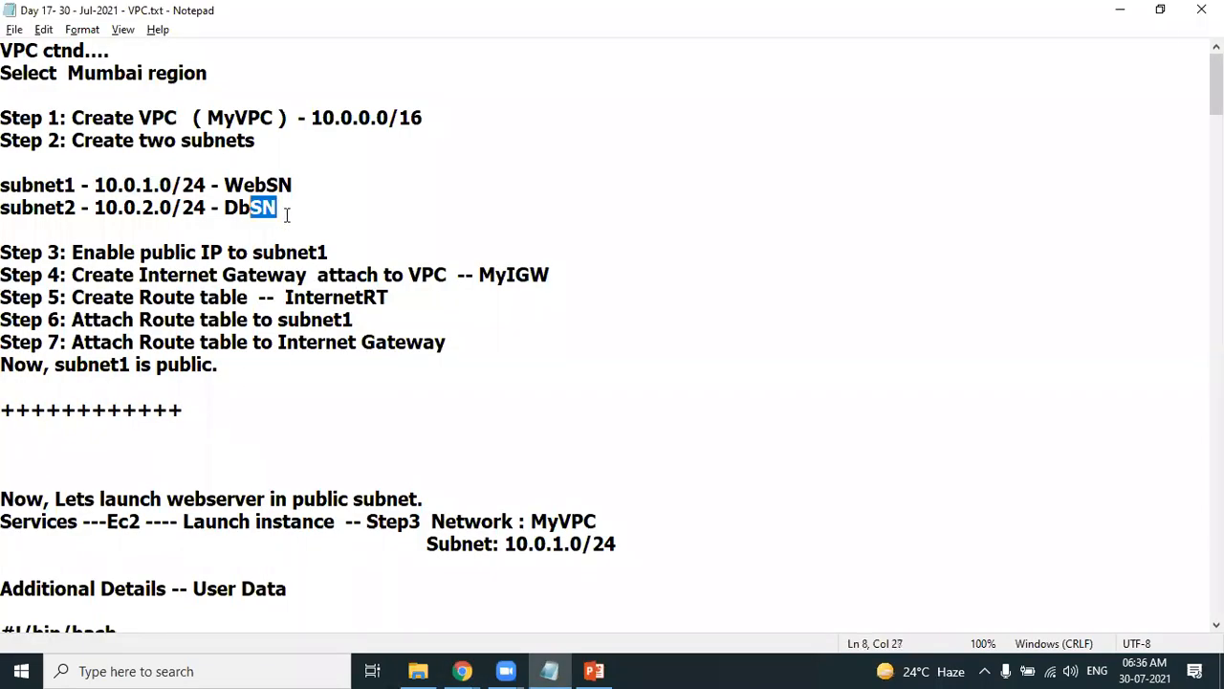
pyautogui.hotkey('alt', 'Tab')
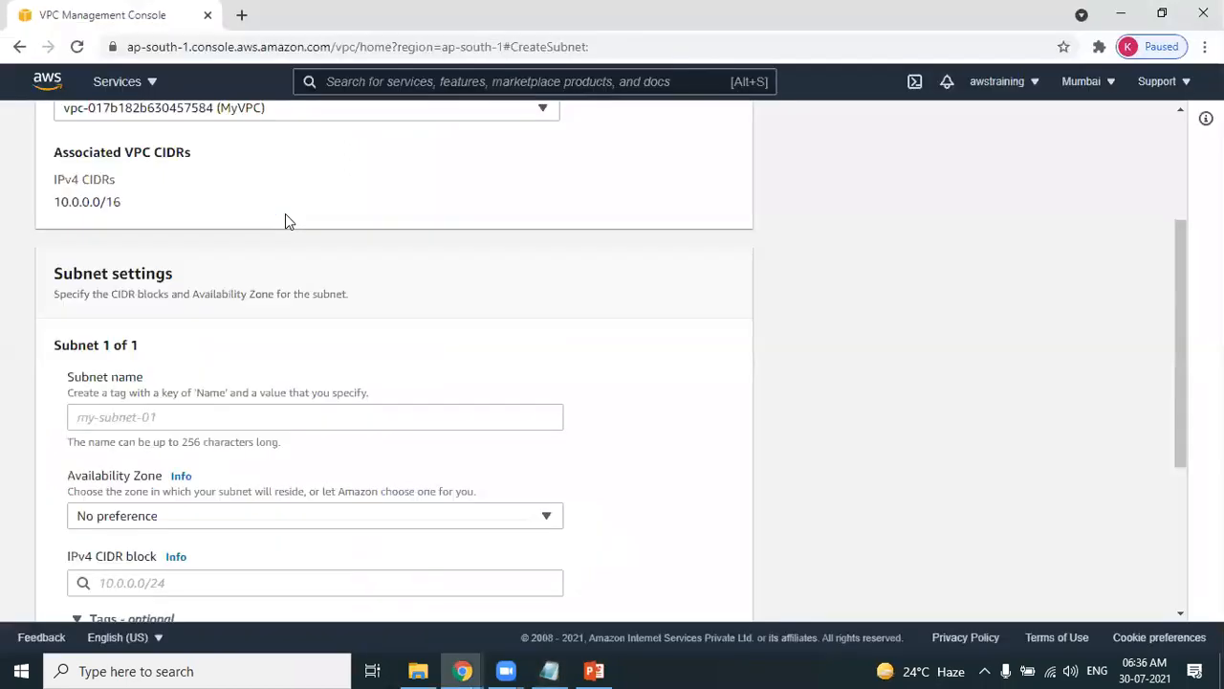
pyautogui.click(228, 414)
pyautogui.hotkey('ctrl', 'v')
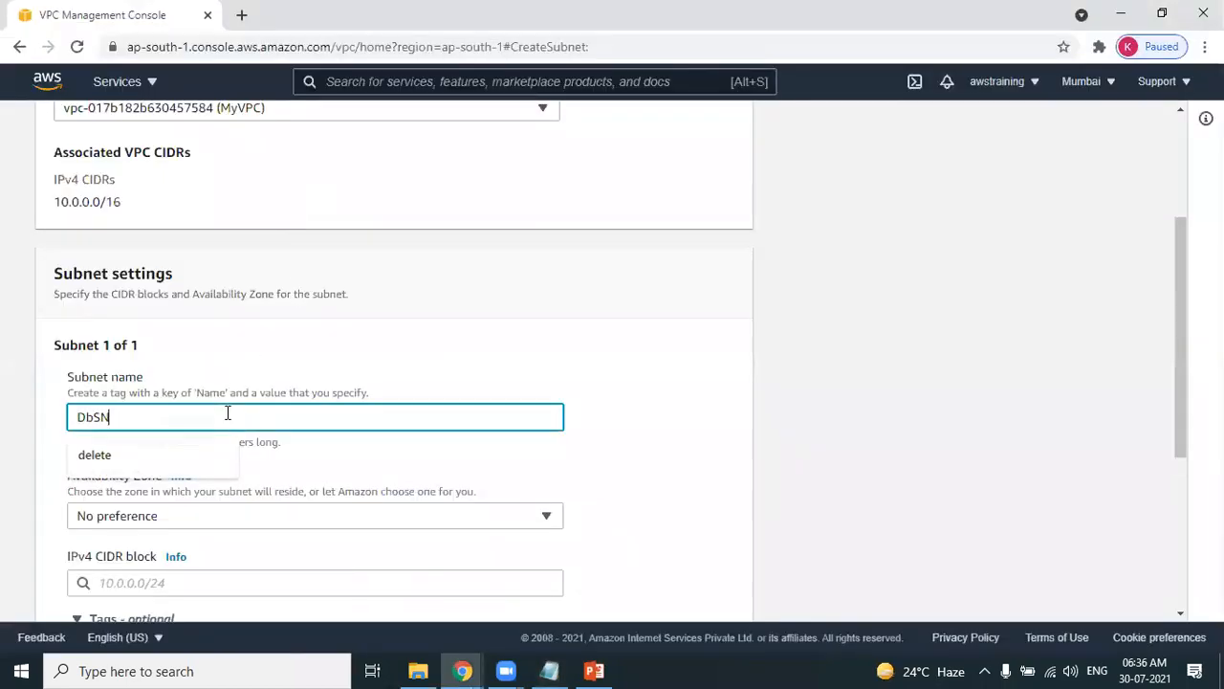
pyautogui.press('Tab')
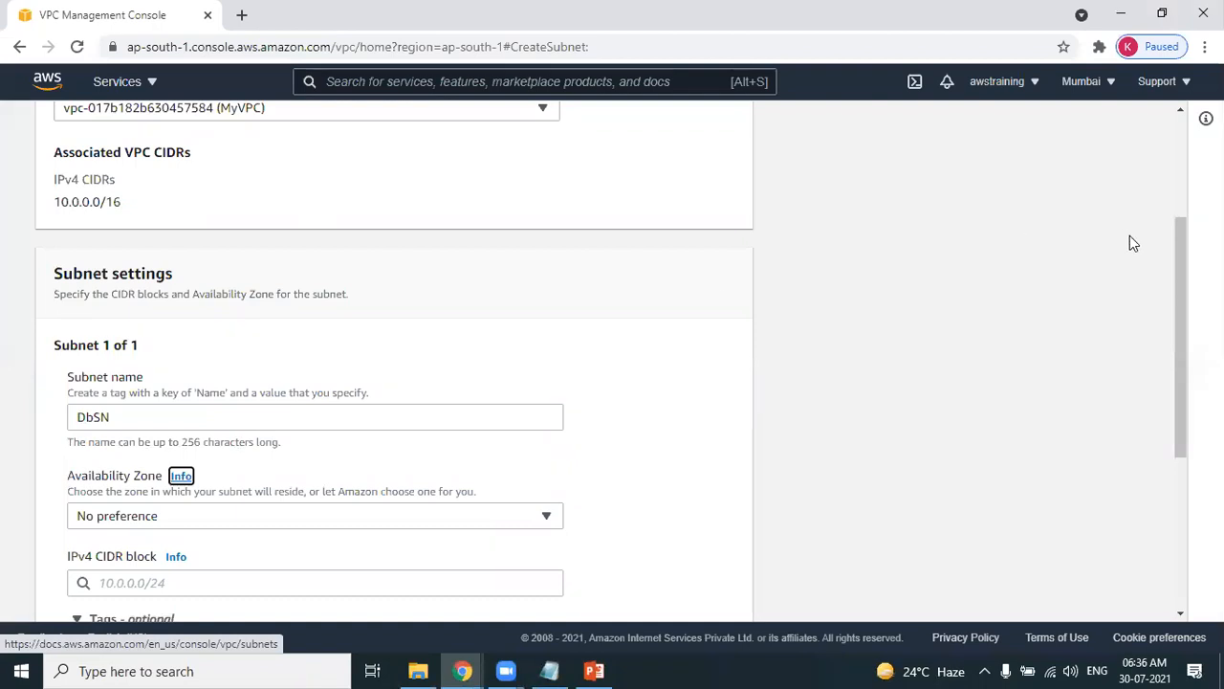
# Place the DbSN subnet in the Asia Pacific (Mumbai) / ap-south-1a availability zone.
pyautogui.moveTo(1178, 306); pyautogui.dragTo(1178, 386)
pyautogui.click(373, 342)
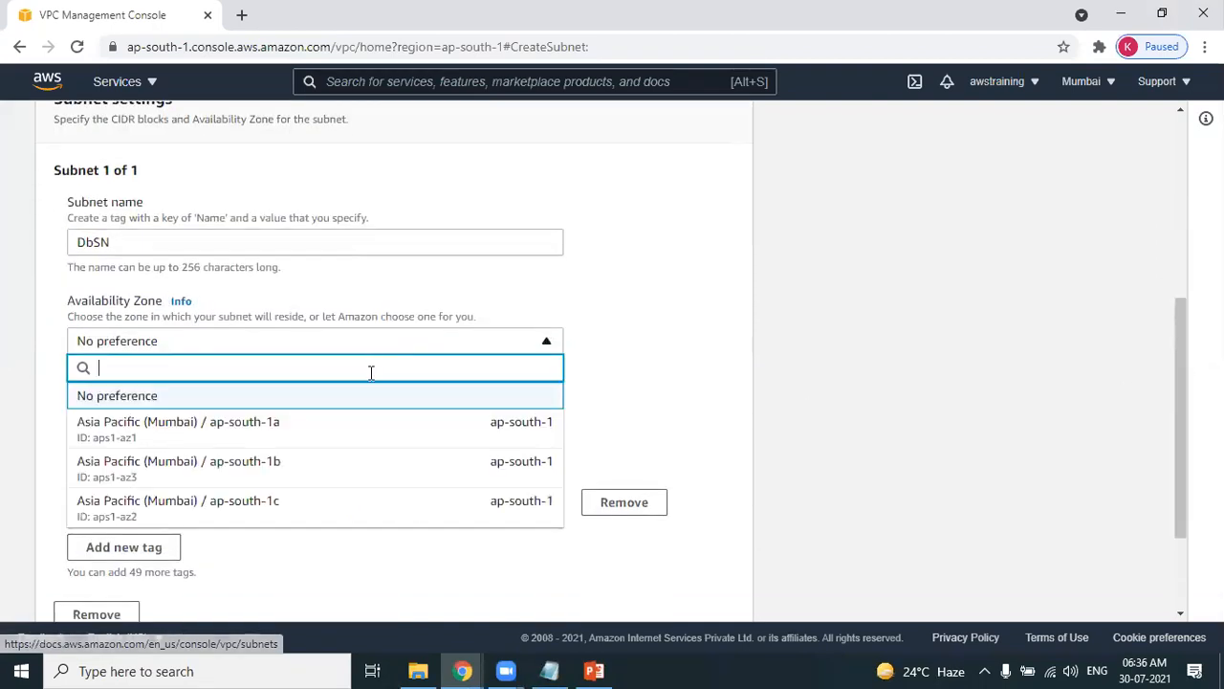
pyautogui.click(358, 436)
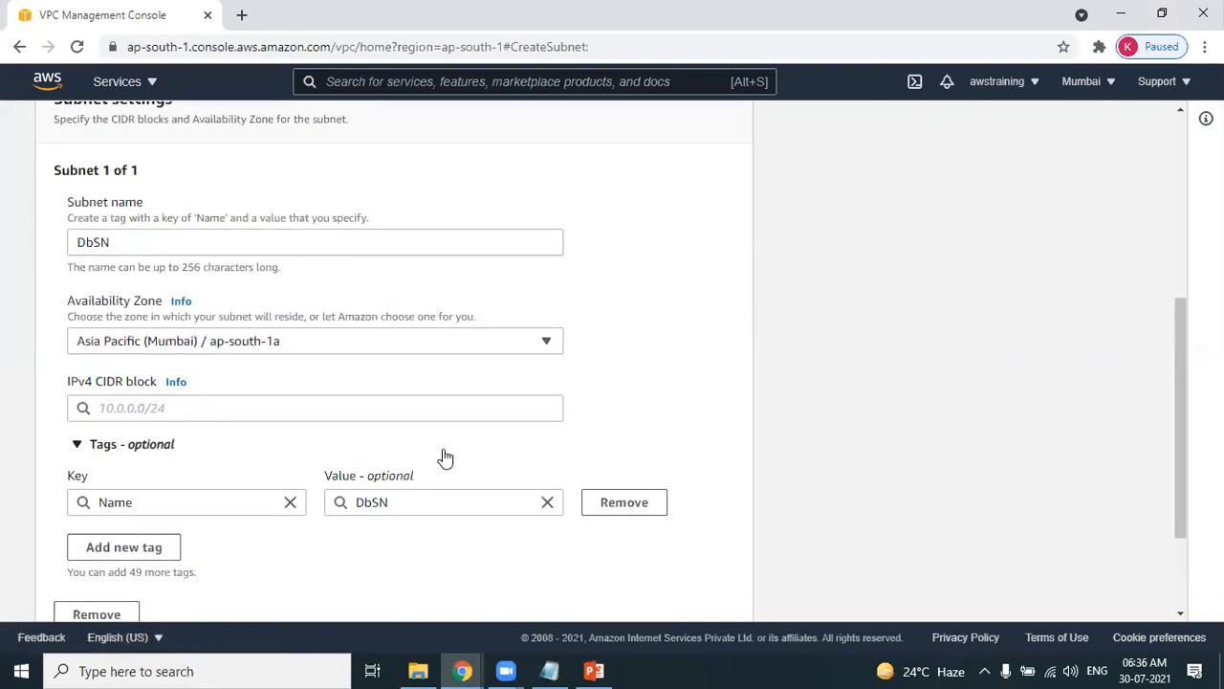
# Set DbSN's IPv4 CIDR block to 10.0.2.0/24, copied from the Notepad notes, and create the subnet.
pyautogui.click(410, 409)
pyautogui.hotkey('alt', 'Tab')
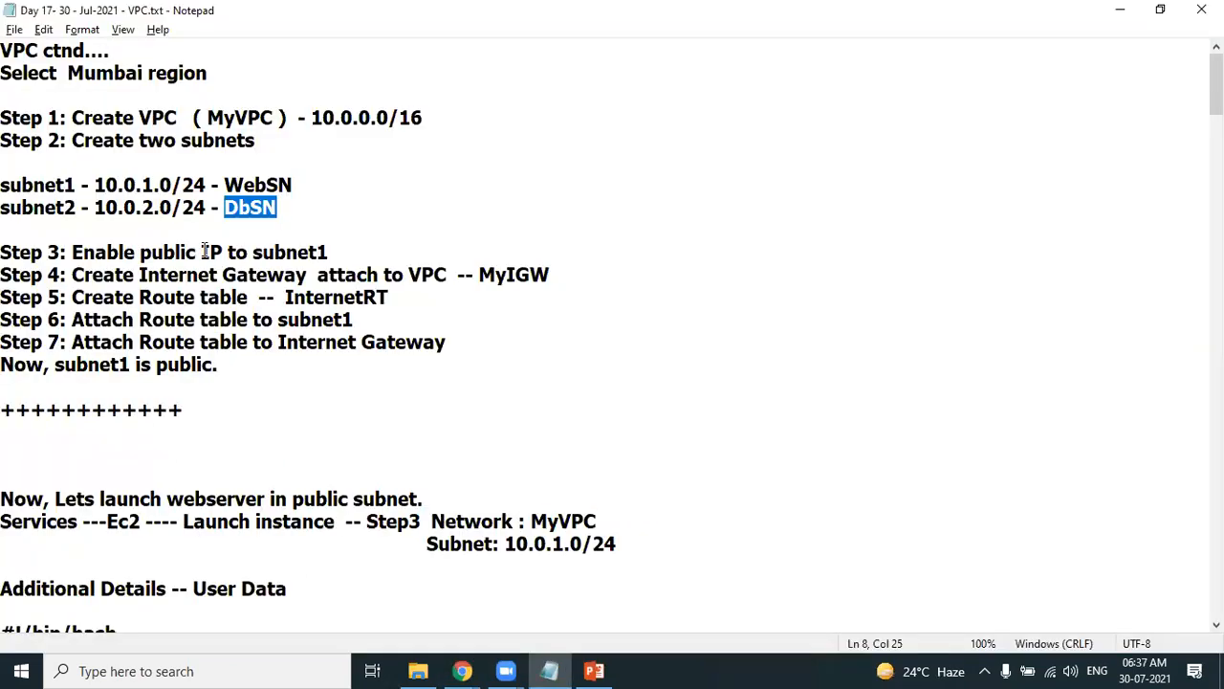
pyautogui.click(197, 201)
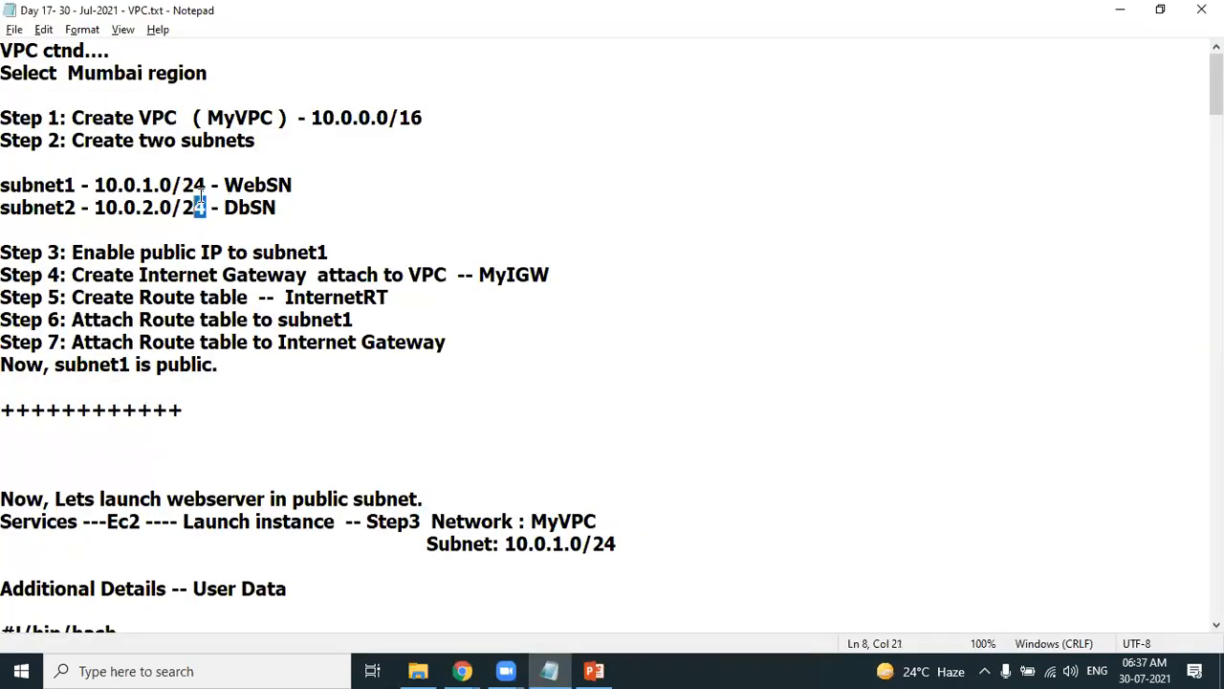
pyautogui.hotkey('shift', 'Left')
pyautogui.hotkey('shift', 'Left')
pyautogui.hotkey('shift', 'Left')
pyautogui.hotkey('shift', 'Left')
pyautogui.hotkey('shift', 'Left')
pyautogui.hotkey('shift', 'Left')
pyautogui.hotkey('shift', 'Left')
pyautogui.hotkey('shift', 'Left')
pyautogui.hotkey('shift', 'Left')
pyautogui.hotkey('ctrl', 'c')
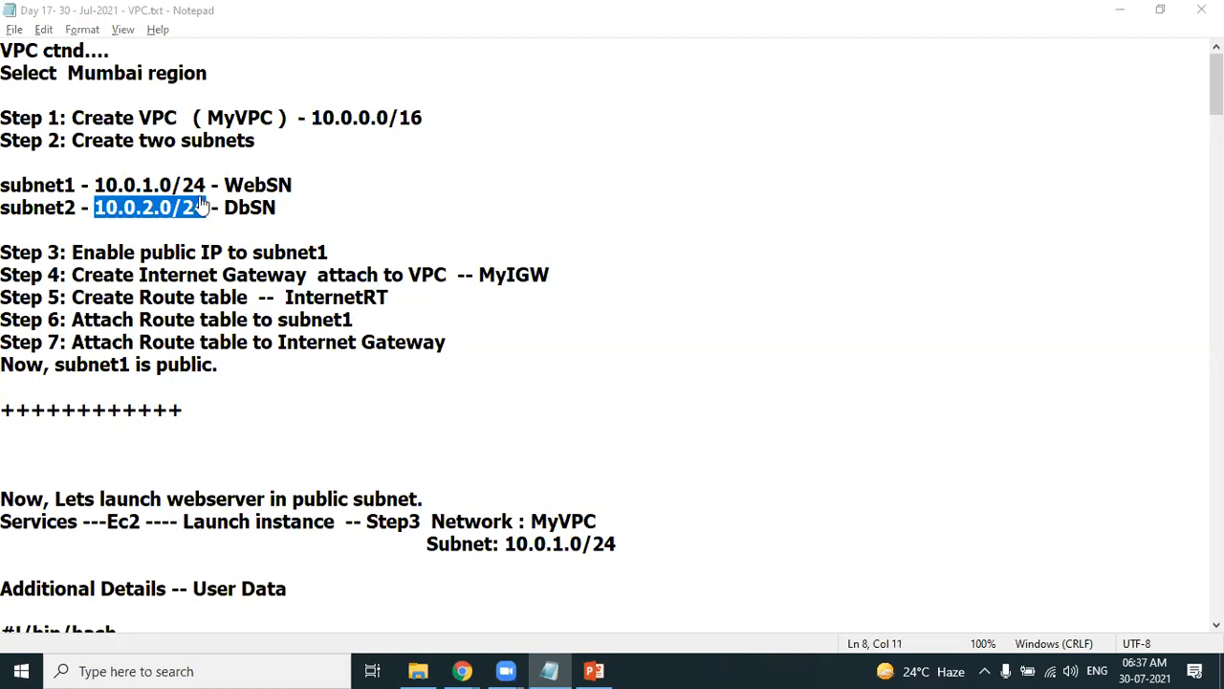
pyautogui.hotkey('alt', 'Tab')
pyautogui.hotkey('ctrl', 'v')
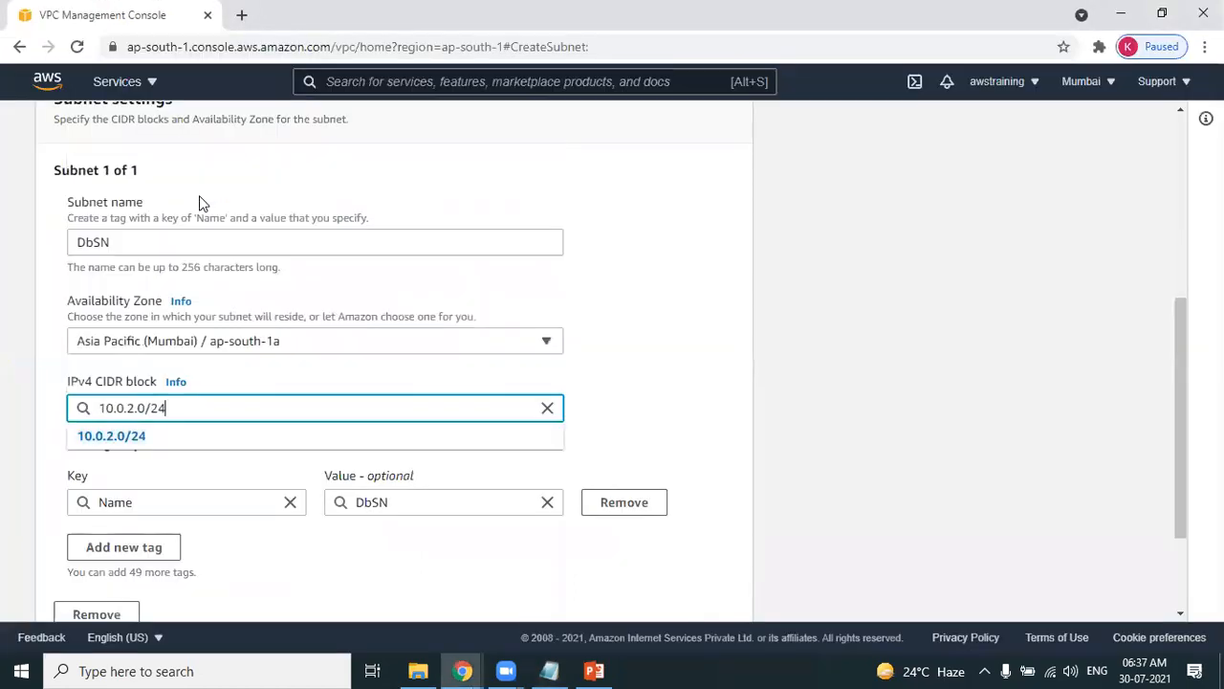
pyautogui.click(132, 439)
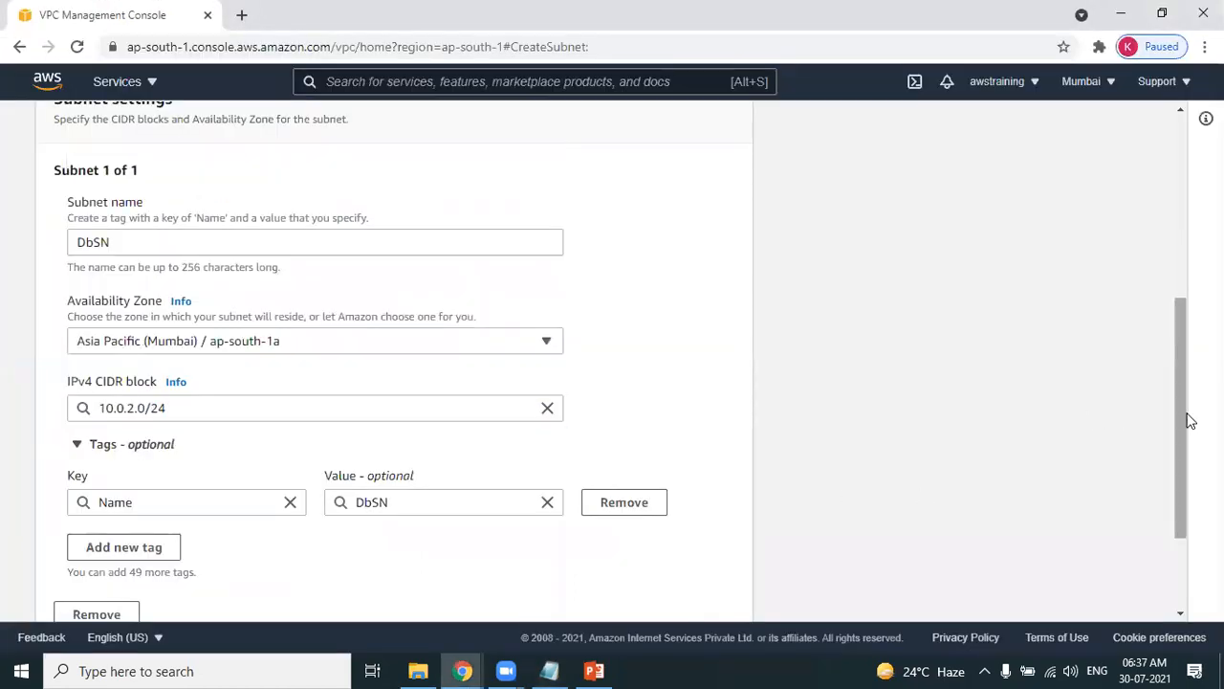
pyautogui.moveTo(1183, 416); pyautogui.dragTo(1189, 566)
pyautogui.click(730, 601)
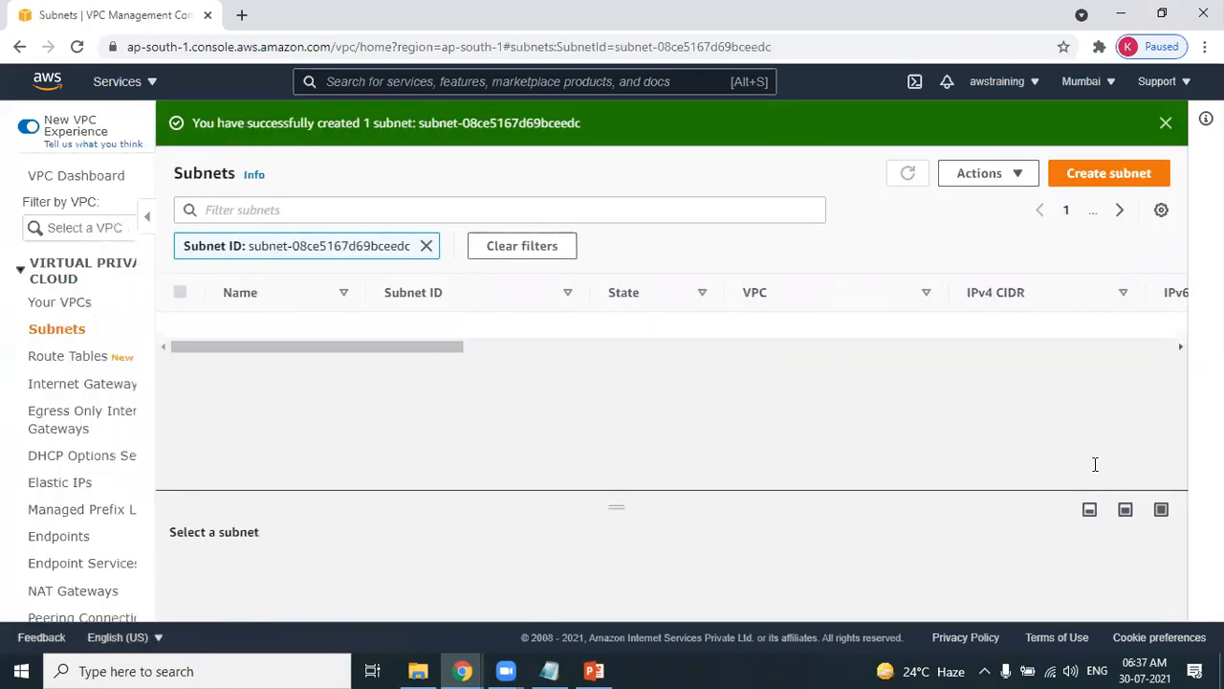
# Check the remaining setup steps in the Notepad notes and dismiss the notification in the AWS console.
pyautogui.hotkey('alt', 'Tab')
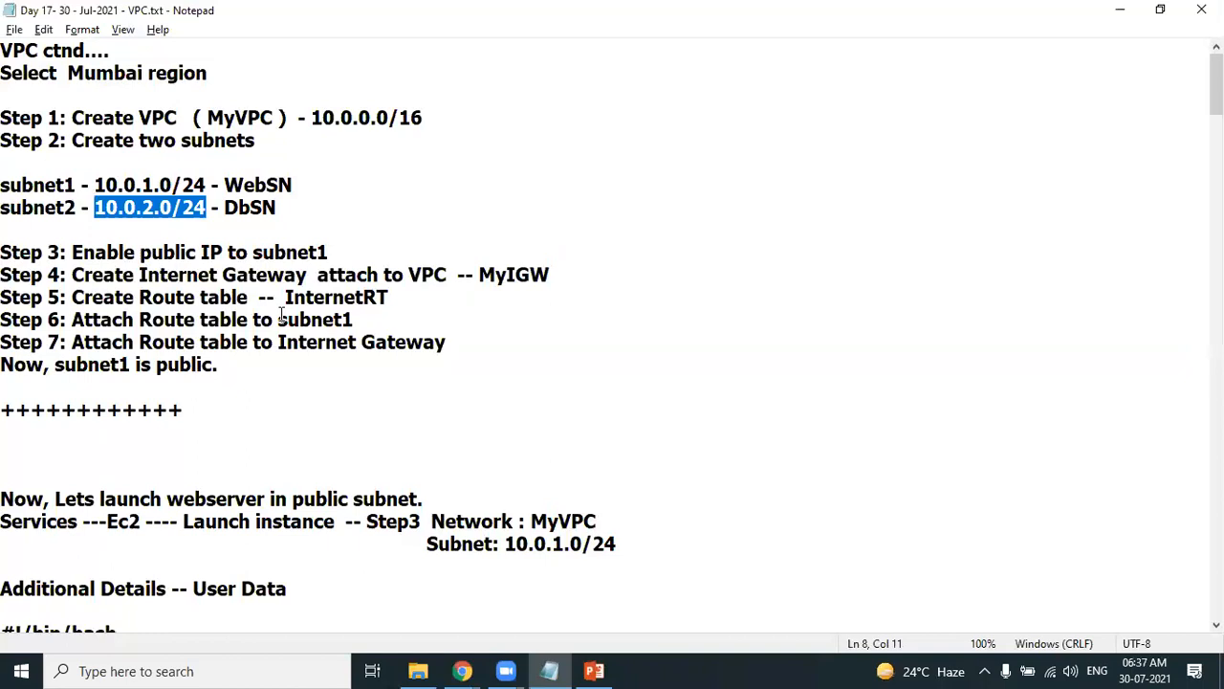
pyautogui.hotkey('alt', 'Tab')
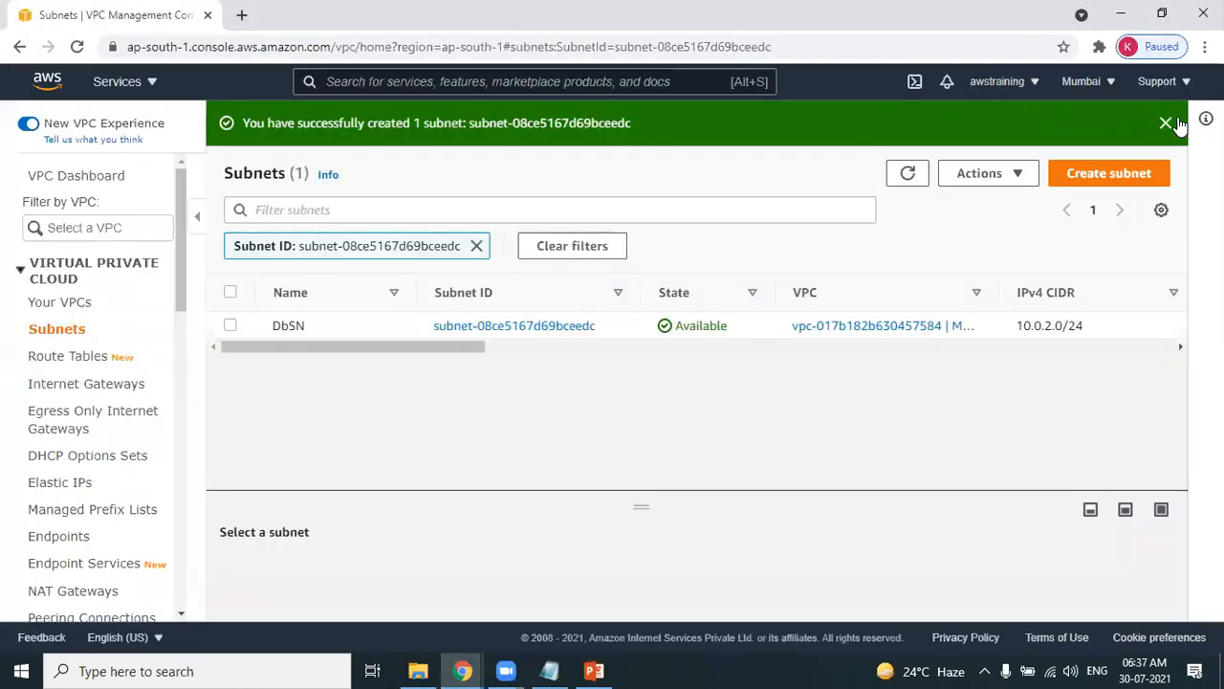
pyautogui.click(1167, 123)
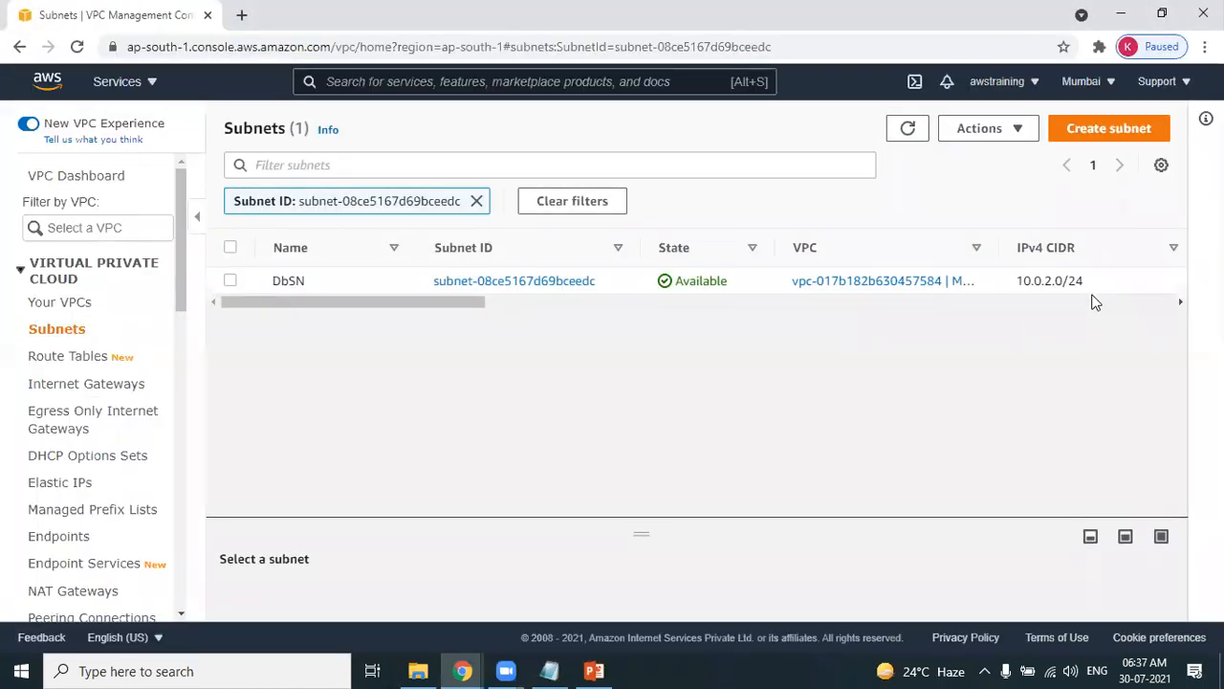
# Open Paint and draw a large rectangle of about 642 × 343 px on the canvas to represent the VPC.
pyautogui.press('super')
pyautogui.write('pain')
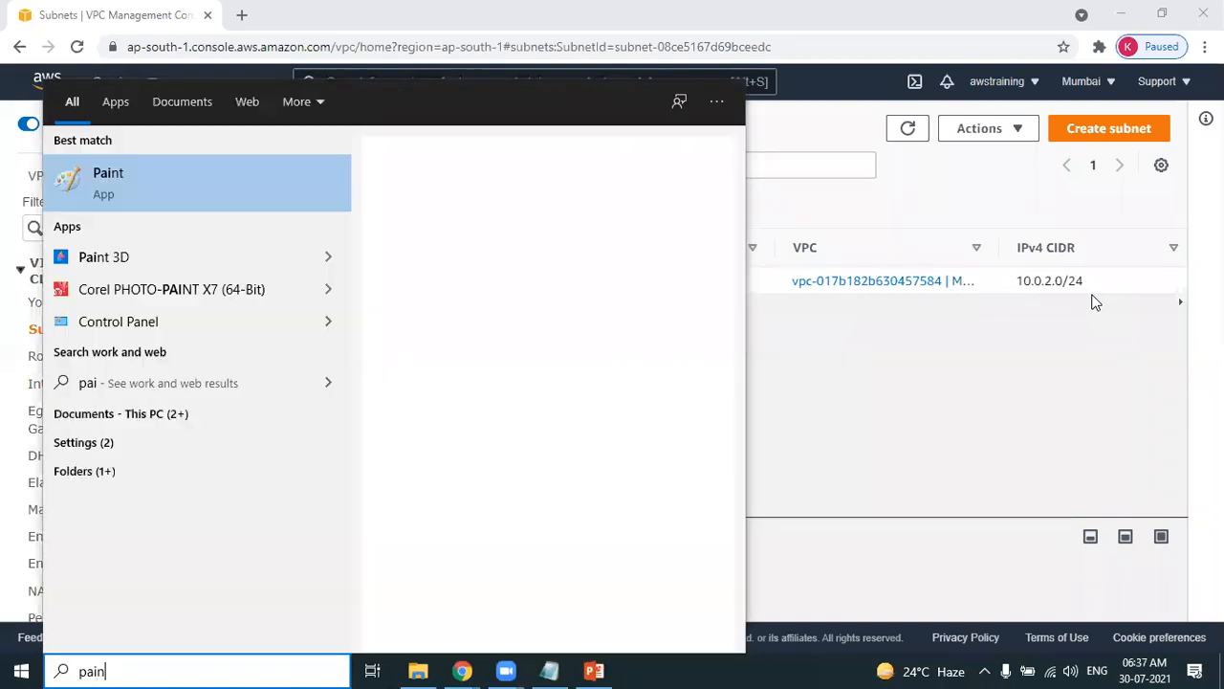
pyautogui.press('Return')
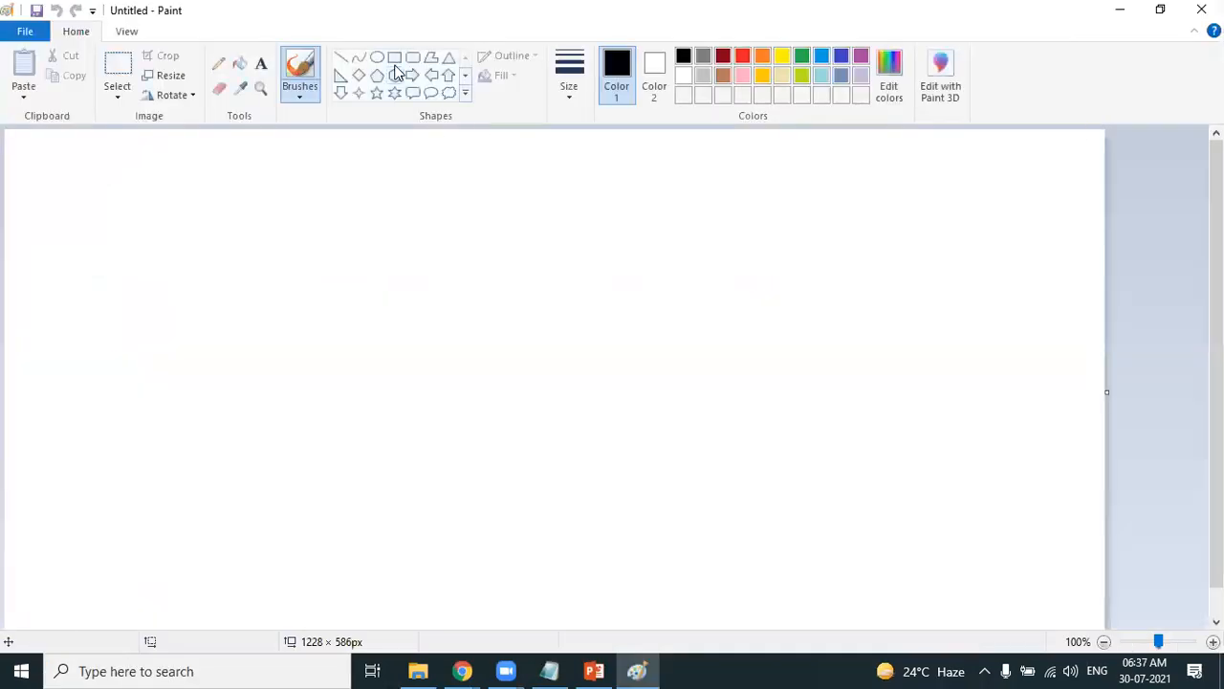
pyautogui.click(395, 63)
pyautogui.moveTo(355, 243); pyautogui.dragTo(932, 550)
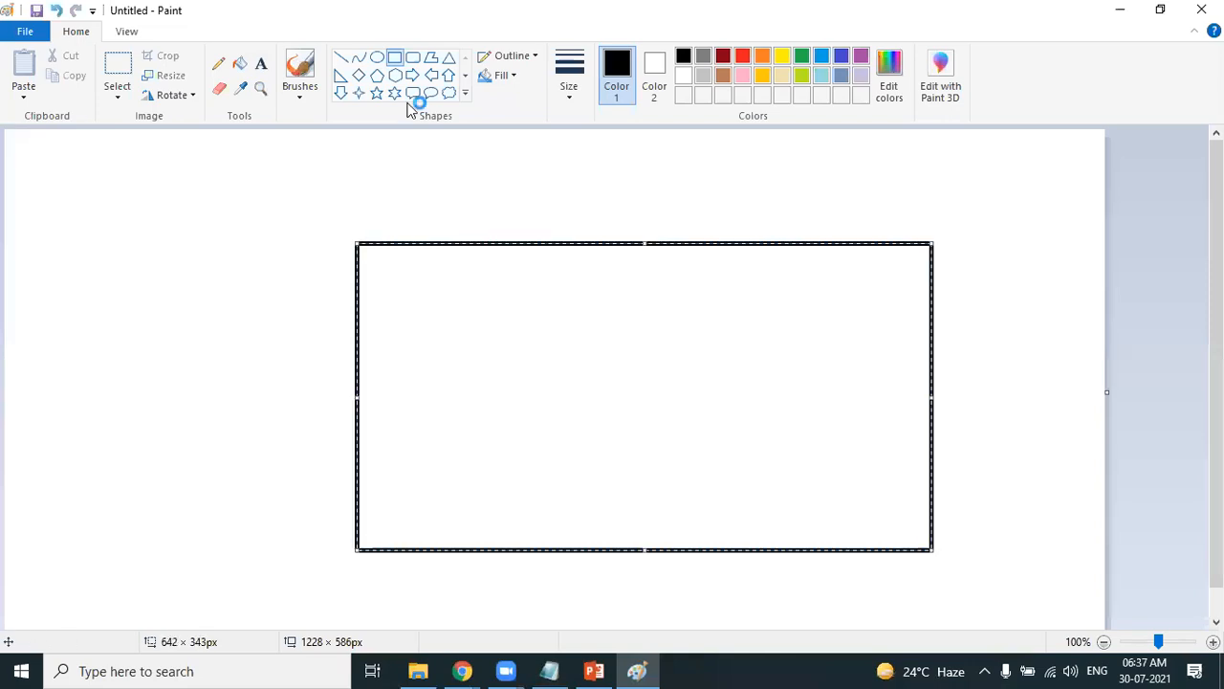
# Draw two upright rectangles side by side inside the large one for the subnets, the right one about 114 × 215 px.
pyautogui.click(261, 64)
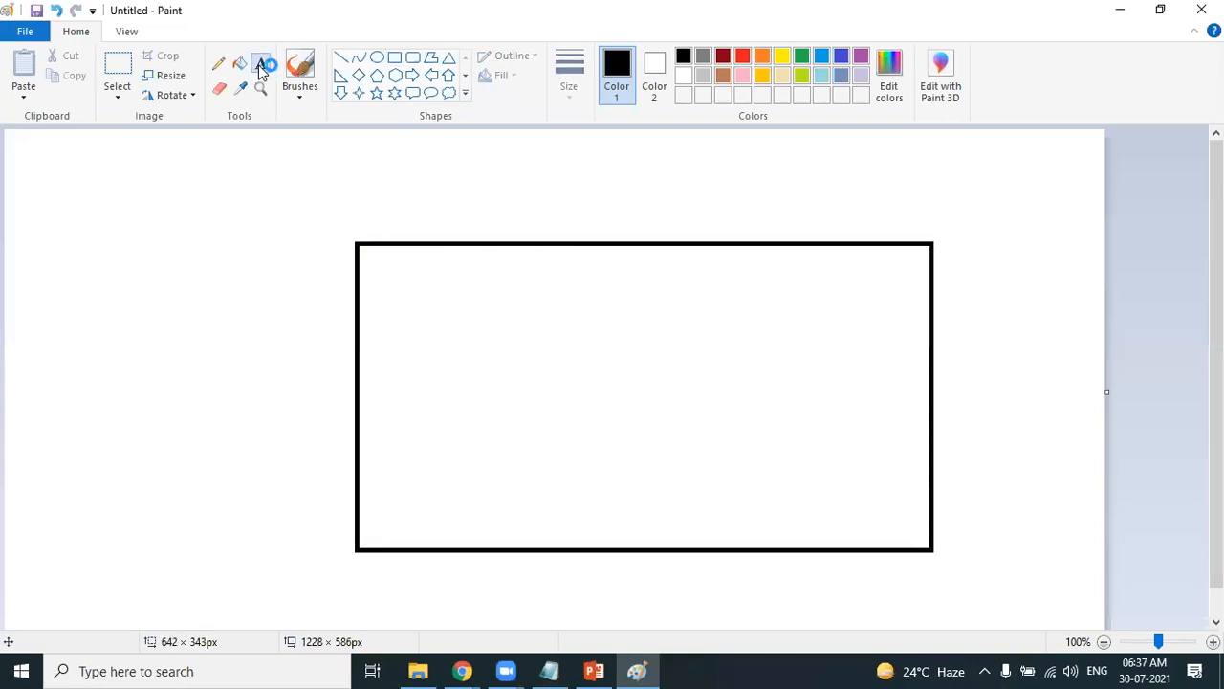
pyautogui.click(397, 60)
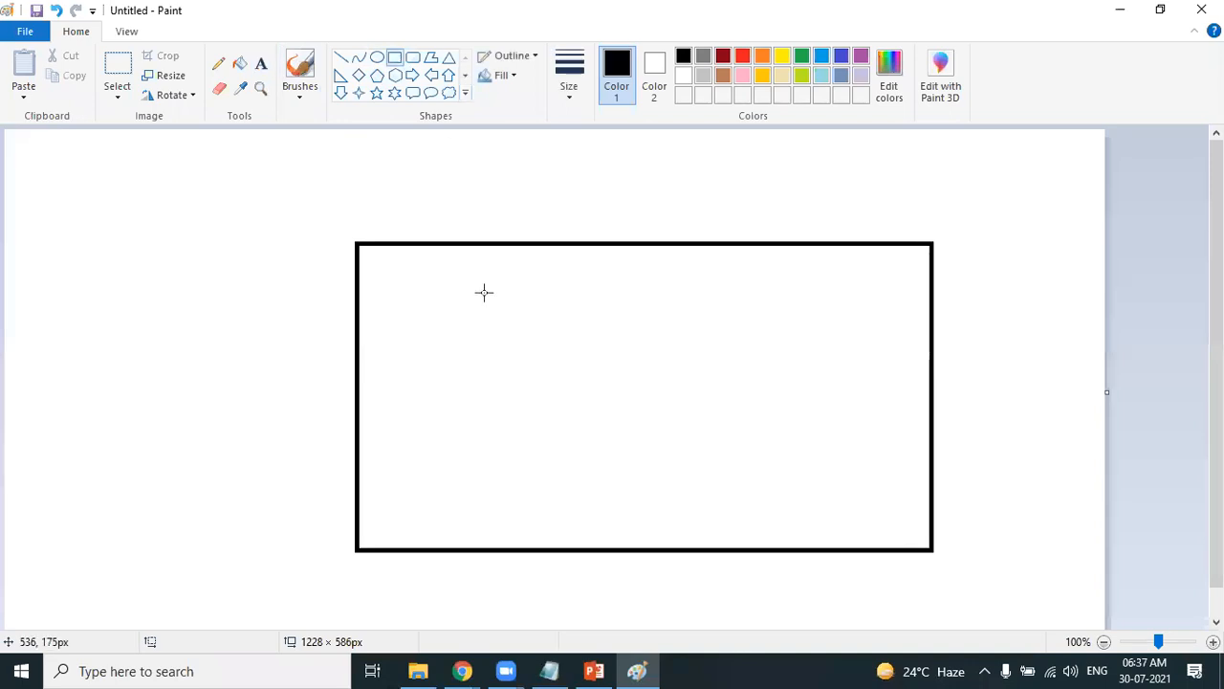
pyautogui.moveTo(512, 298); pyautogui.dragTo(628, 494)
pyautogui.moveTo(778, 299); pyautogui.dragTo(882, 491)
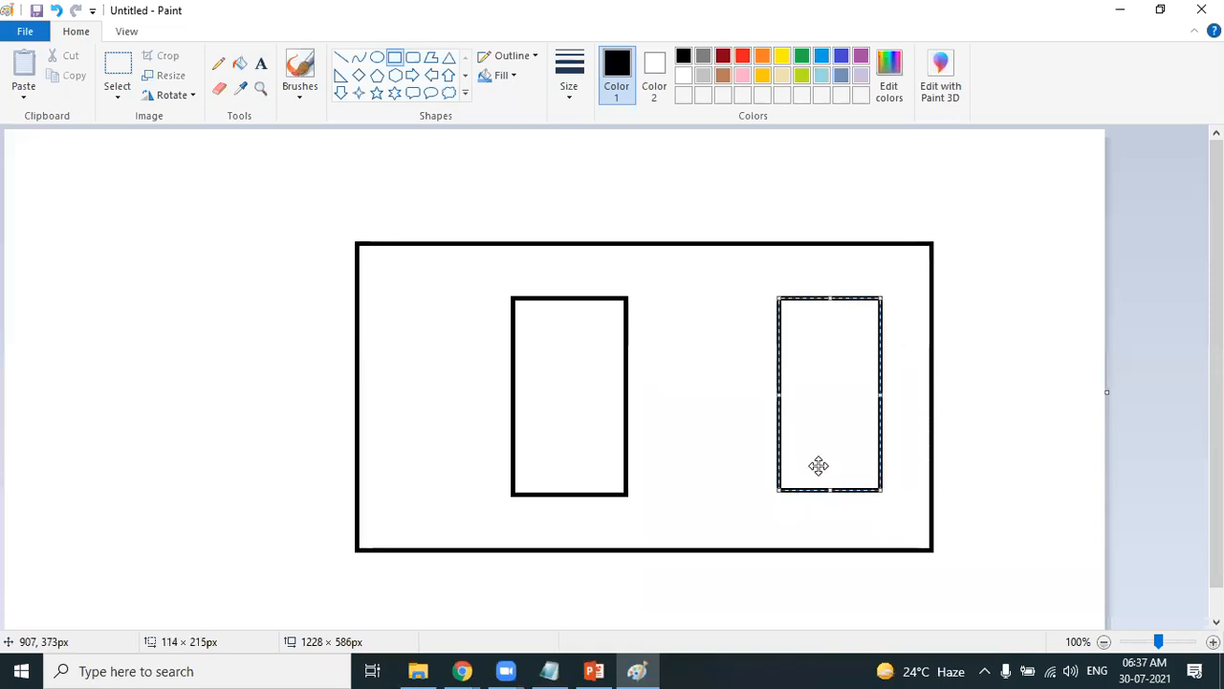
# Shift the left inner rectangle slightly to the left within the large rectangle.
pyautogui.moveTo(561, 430); pyautogui.dragTo(514, 430)
pyautogui.hotkey('ctrl', 'z')
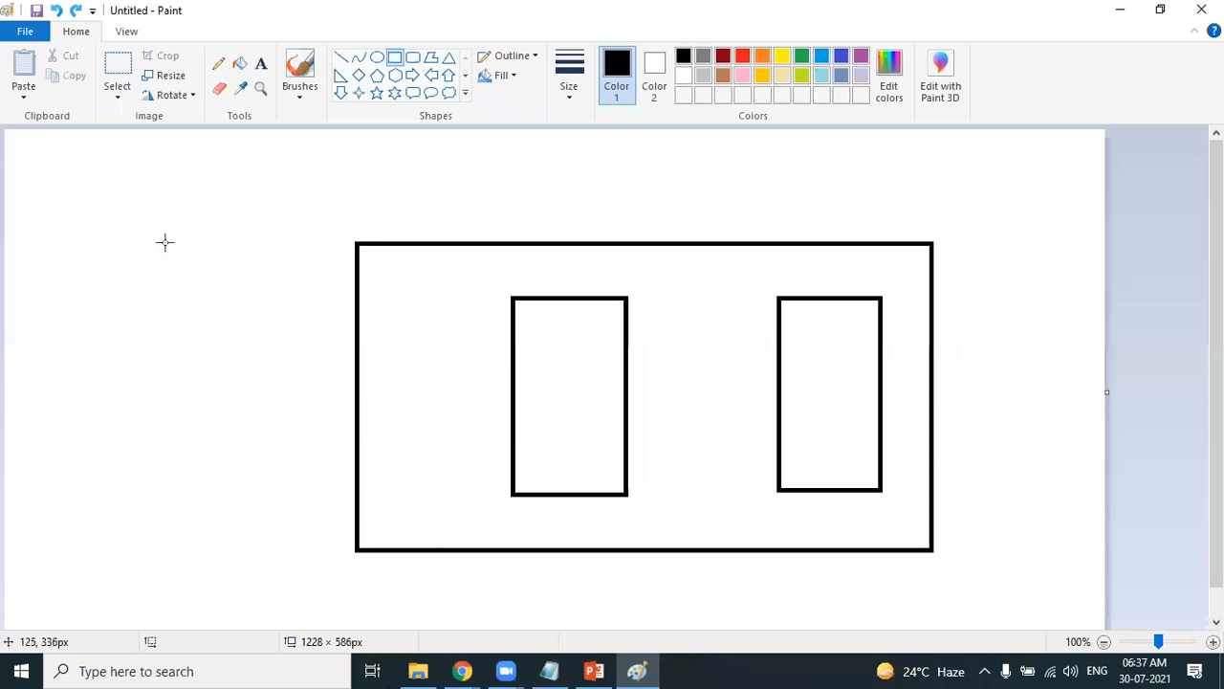
pyautogui.click(118, 72)
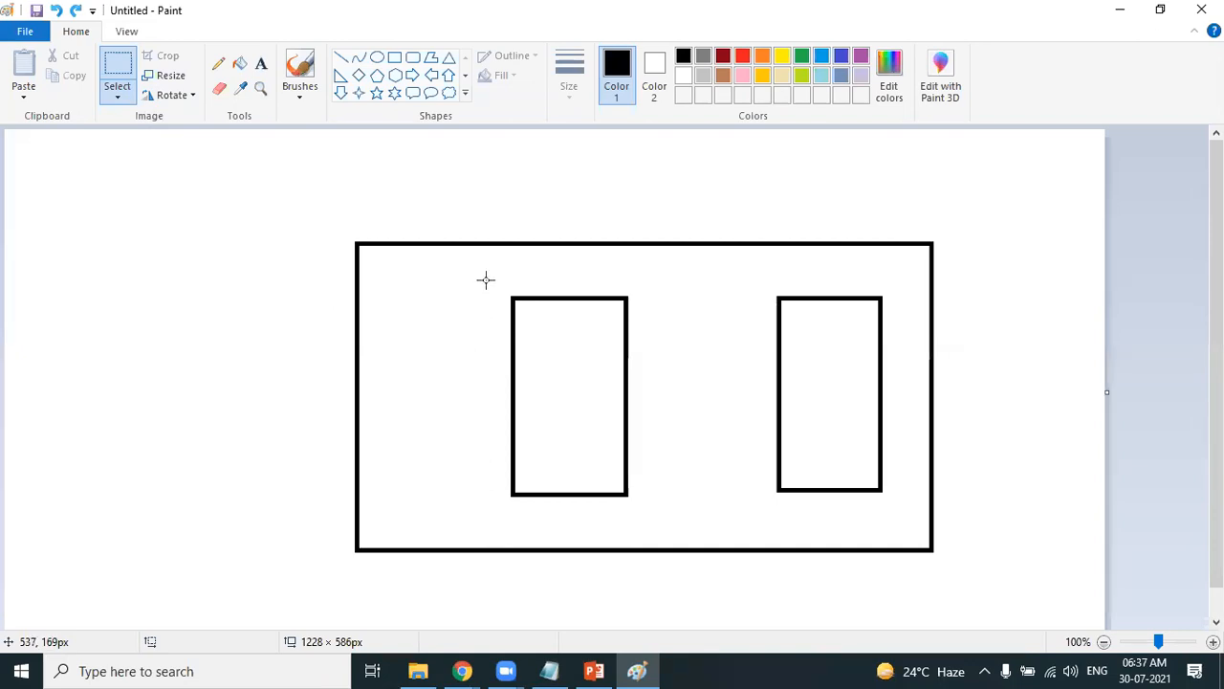
pyautogui.moveTo(496, 292); pyautogui.dragTo(650, 501)
pyautogui.moveTo(568, 416); pyautogui.dragTo(554, 412)
pyautogui.click(402, 257)
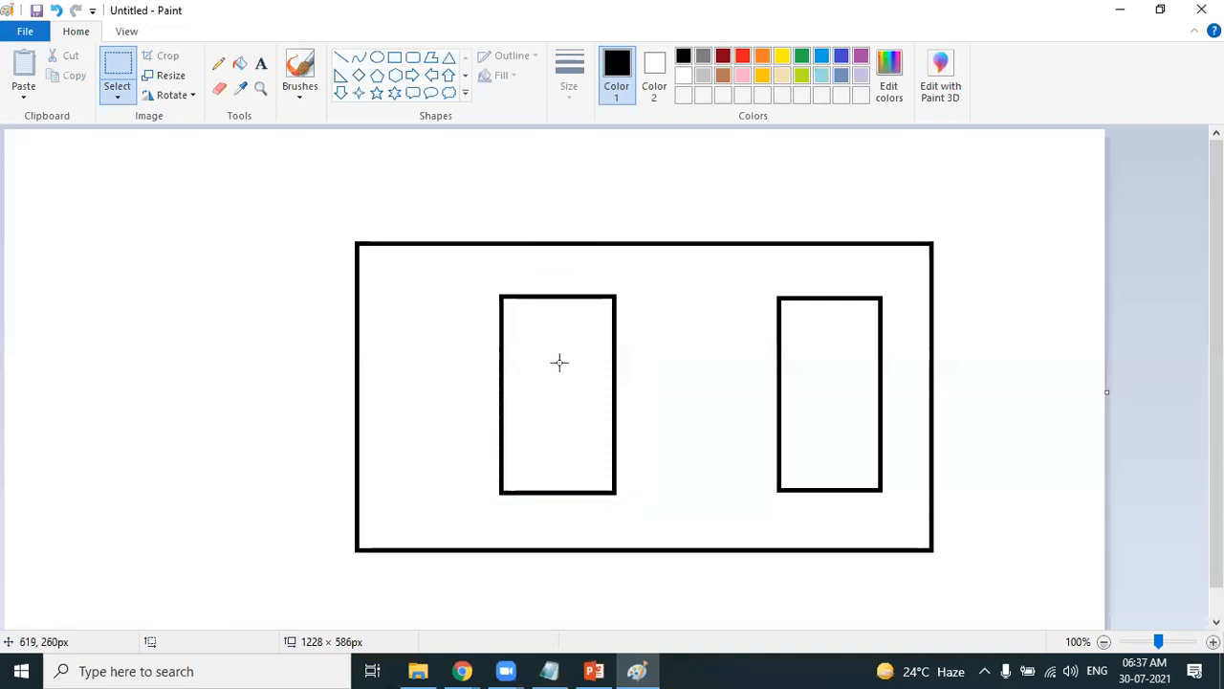
# Clear the subnet filter in the AWS console and enable auto-assign public IPv4 address for the WebSN subnet.
pyautogui.hotkey('alt', 'Tab')
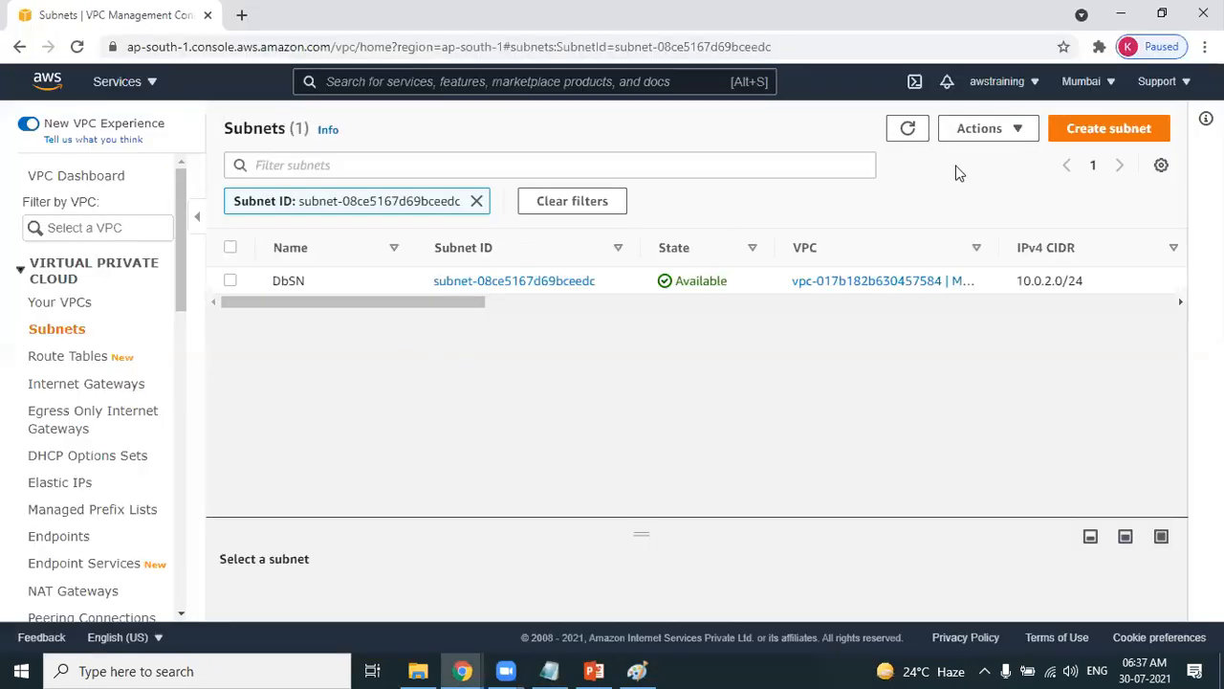
pyautogui.click(476, 201)
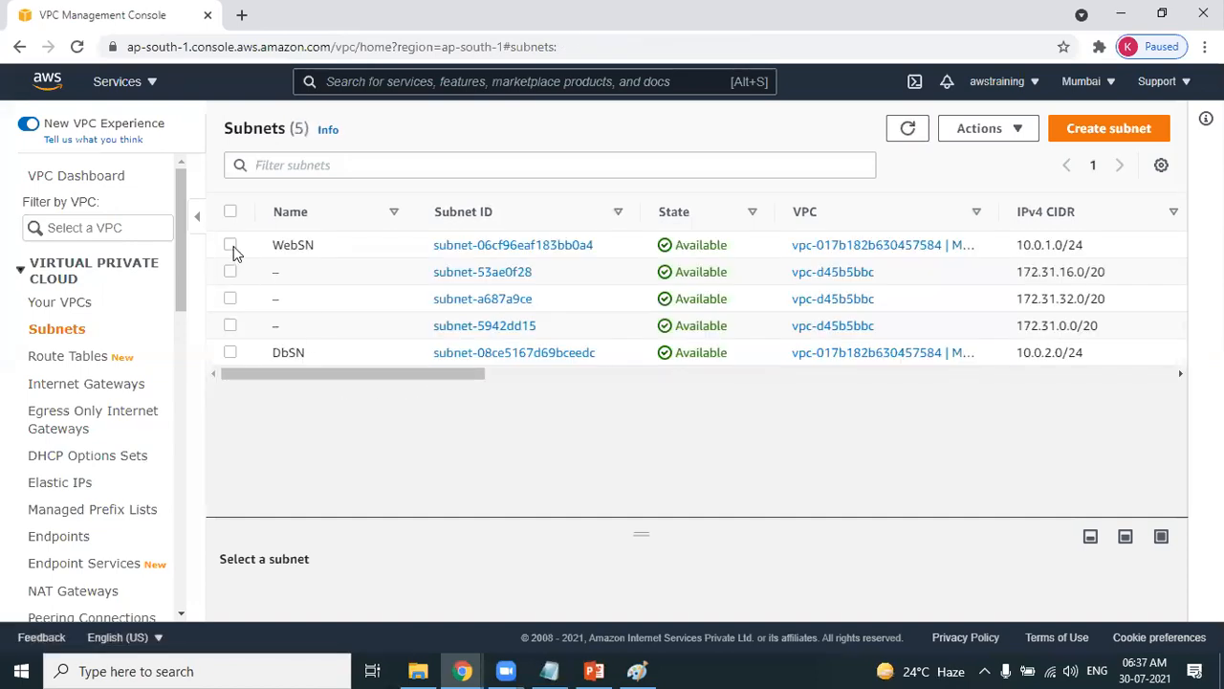
pyautogui.click(230, 244)
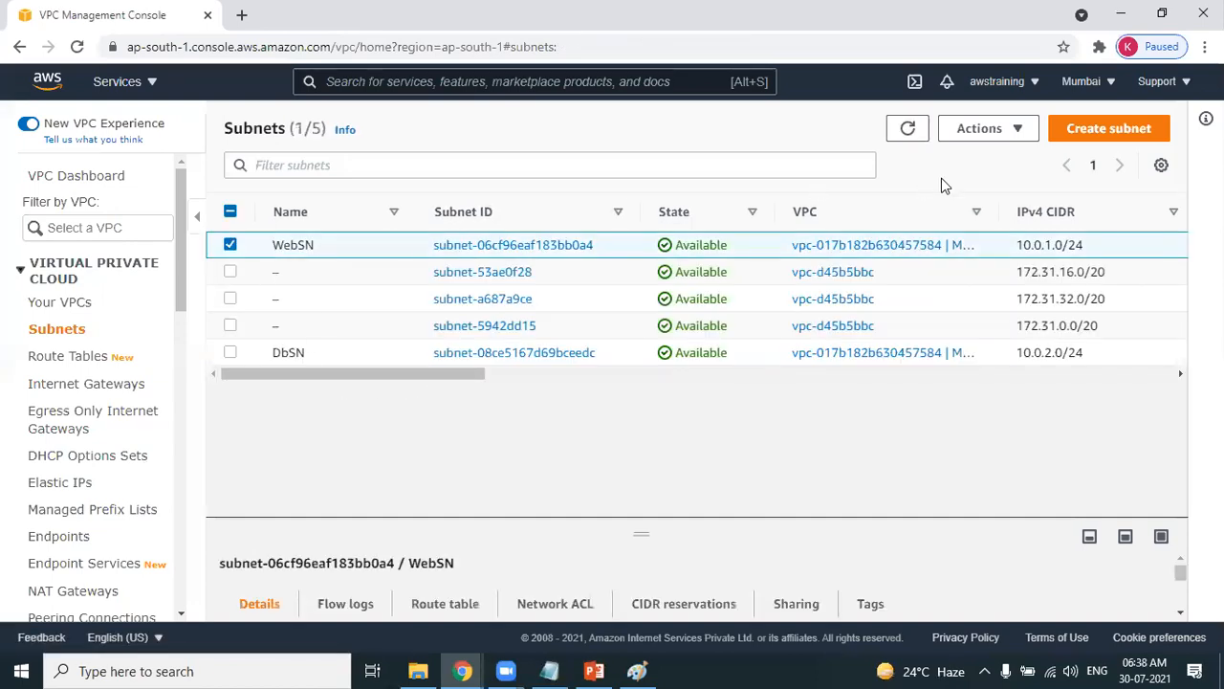
pyautogui.click(1013, 143)
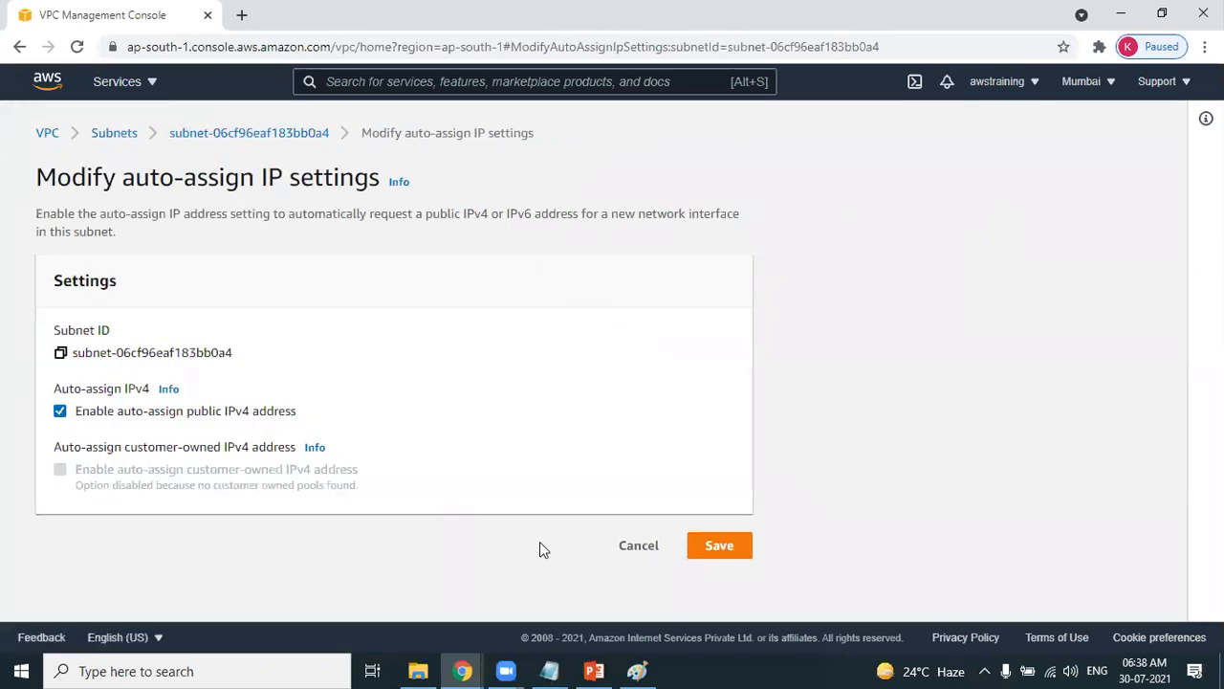
pyautogui.click(716, 546)
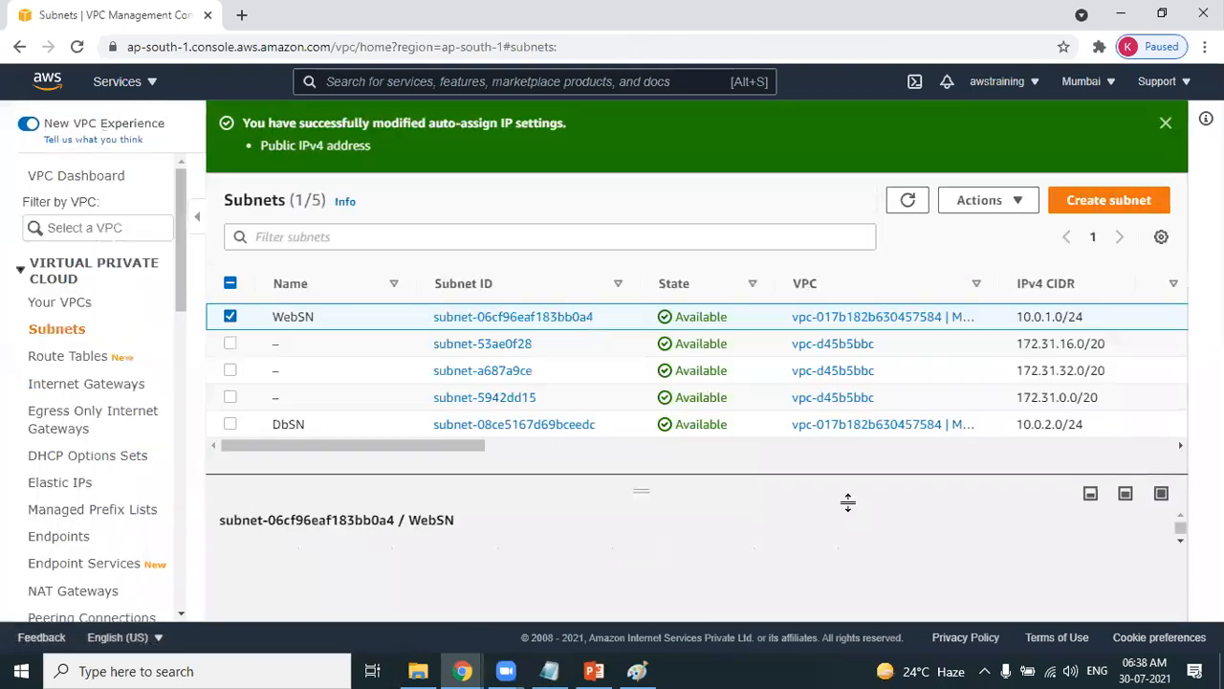
# Review the internet gateway step in the Notepad notes and open the Internet Gateways list in the AWS console.
pyautogui.hotkey('alt', 'Tab')
pyautogui.press('Tab')
pyautogui.moveTo(100, 275); pyautogui.dragTo(358, 296)
pyautogui.hotkey('alt', 'Tab')
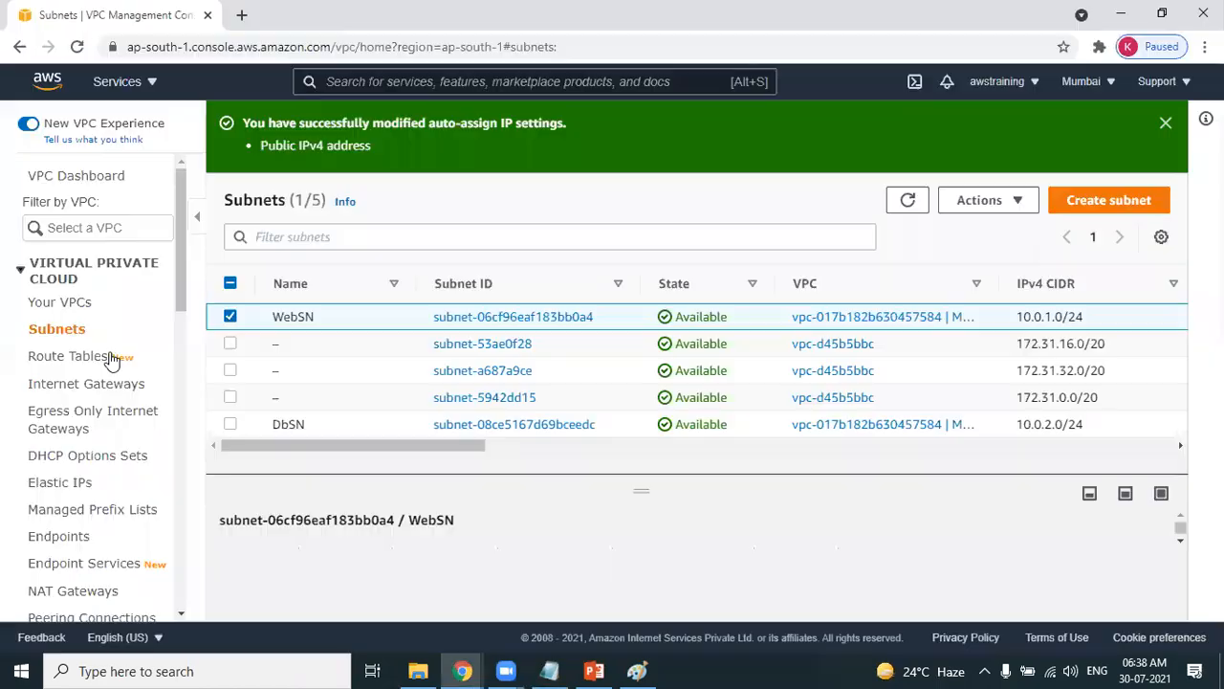
pyautogui.click(78, 390)
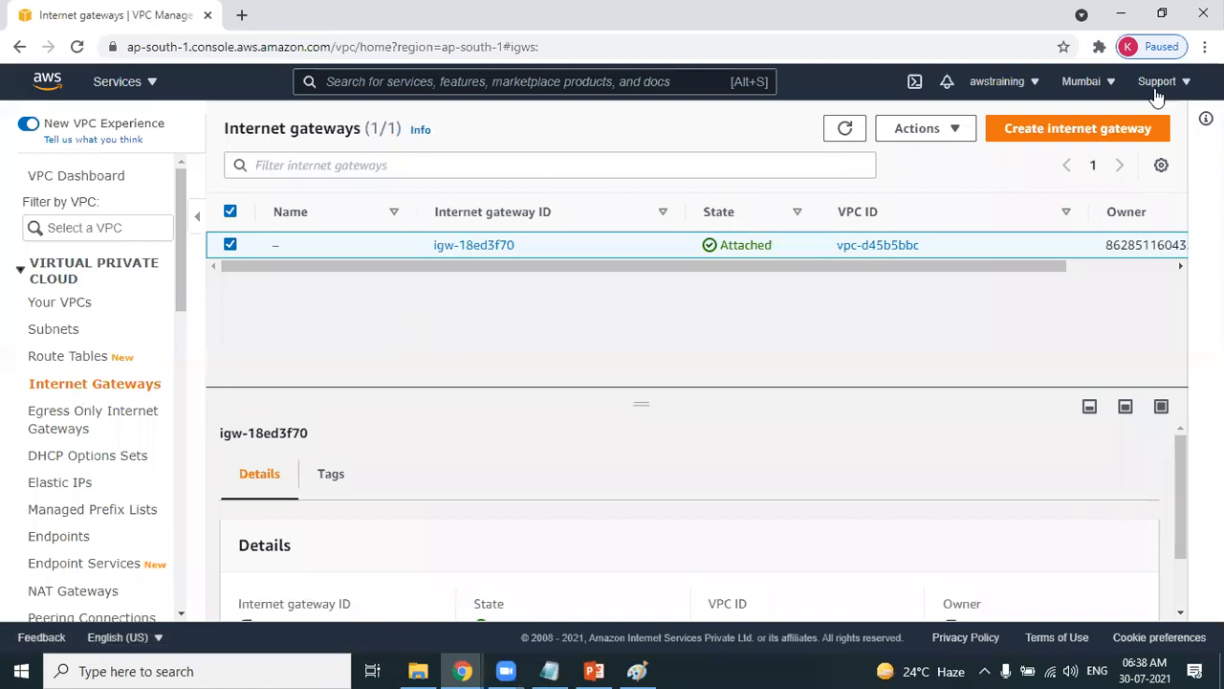
# Create an internet gateway with the name tag MyIGW and dismiss the success notice.
pyautogui.click(1093, 130)
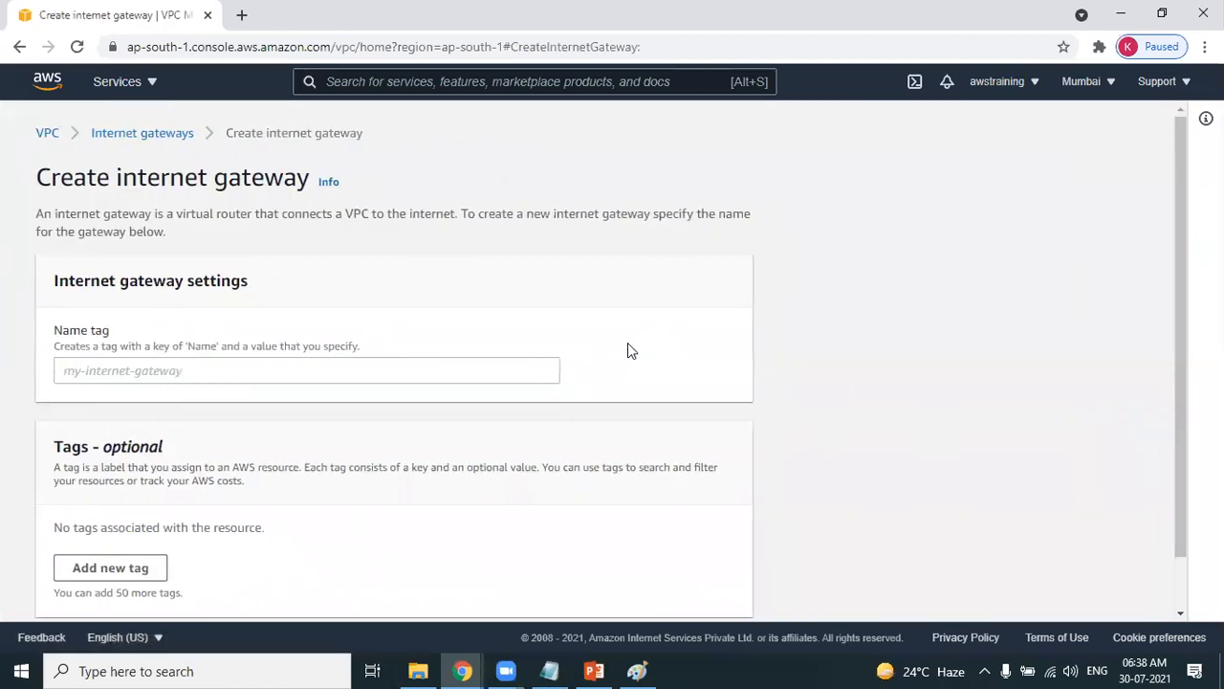
pyautogui.click(169, 377)
pyautogui.write('MyIGW')
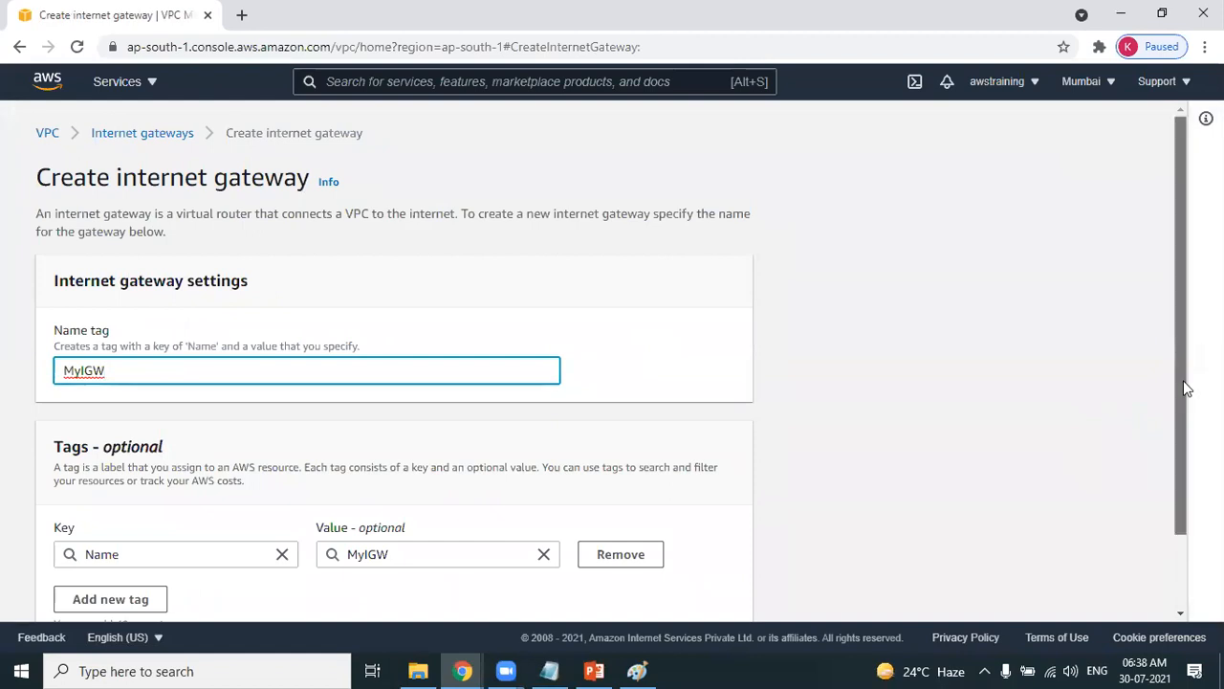
pyautogui.scroll(-1, 1191, 390)
pyautogui.click(646, 590)
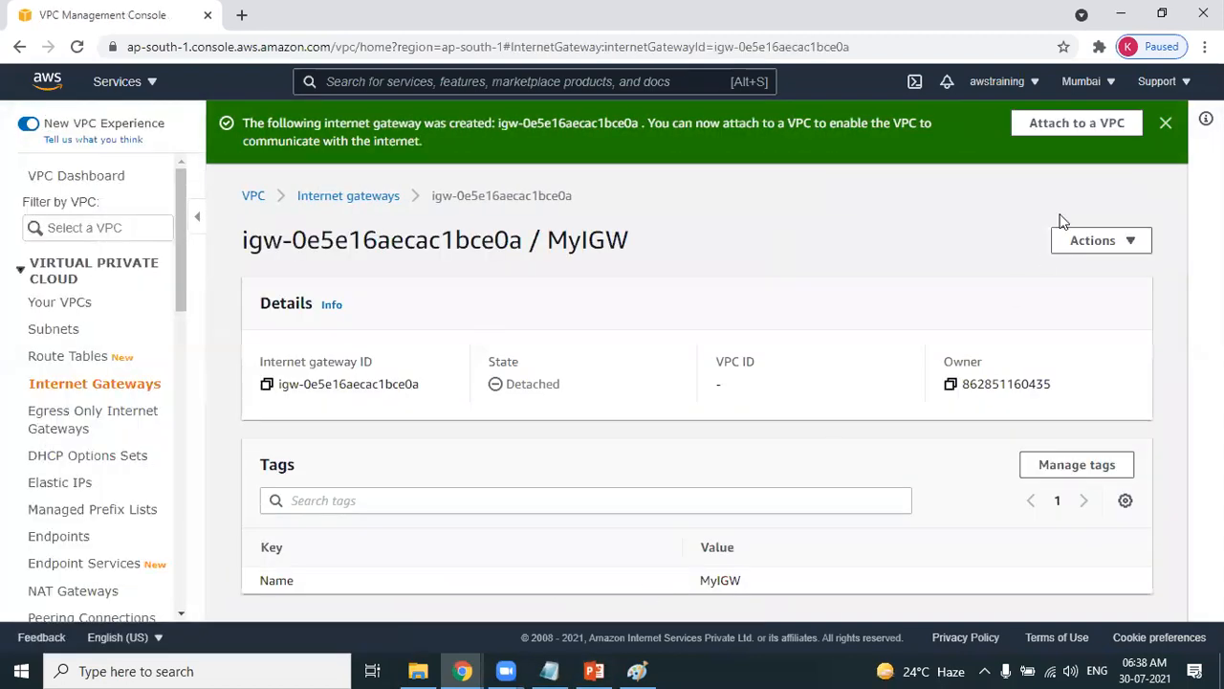
pyautogui.click(1166, 123)
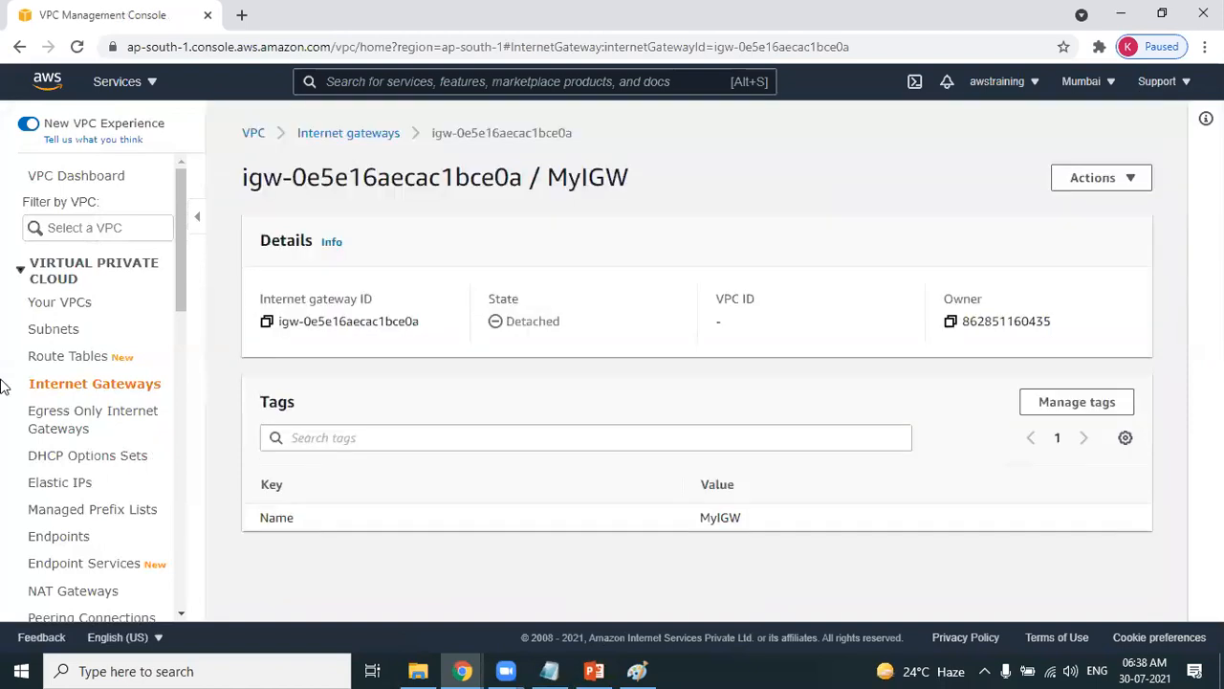
# Attach the MyIGW internet gateway to MyVPC from the Internet Gateways list.
pyautogui.click(77, 385)
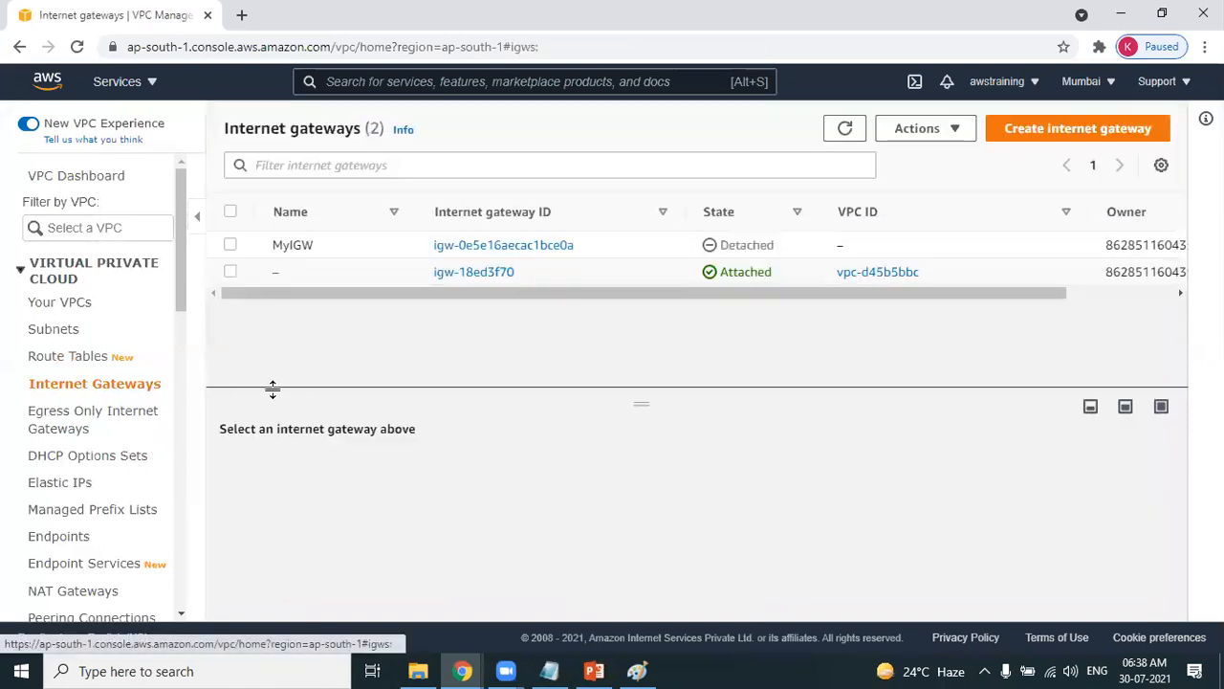
pyautogui.click(282, 244)
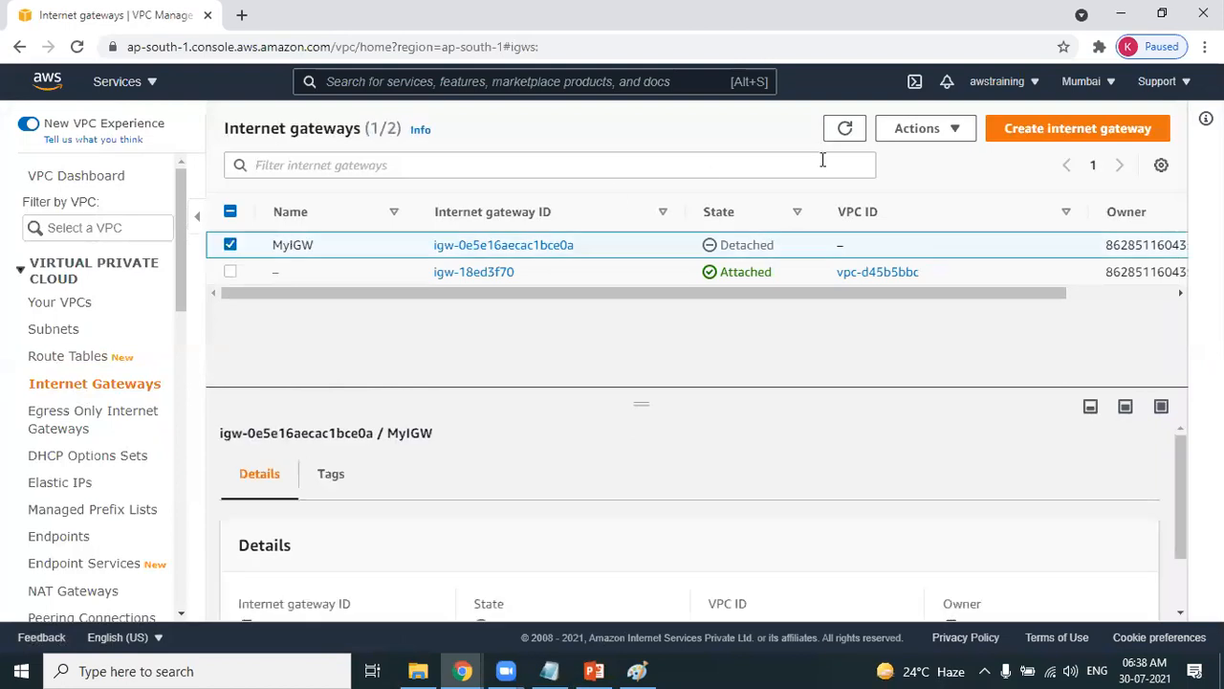
pyautogui.click(945, 127)
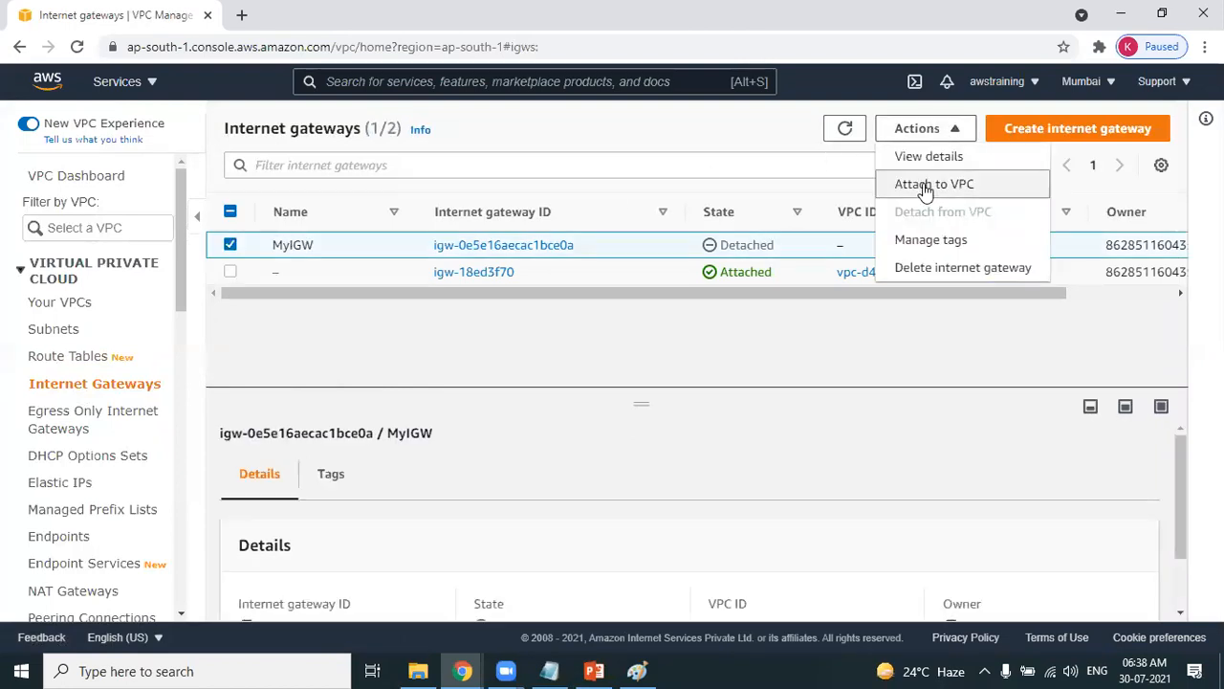
pyautogui.click(926, 187)
pyautogui.click(308, 335)
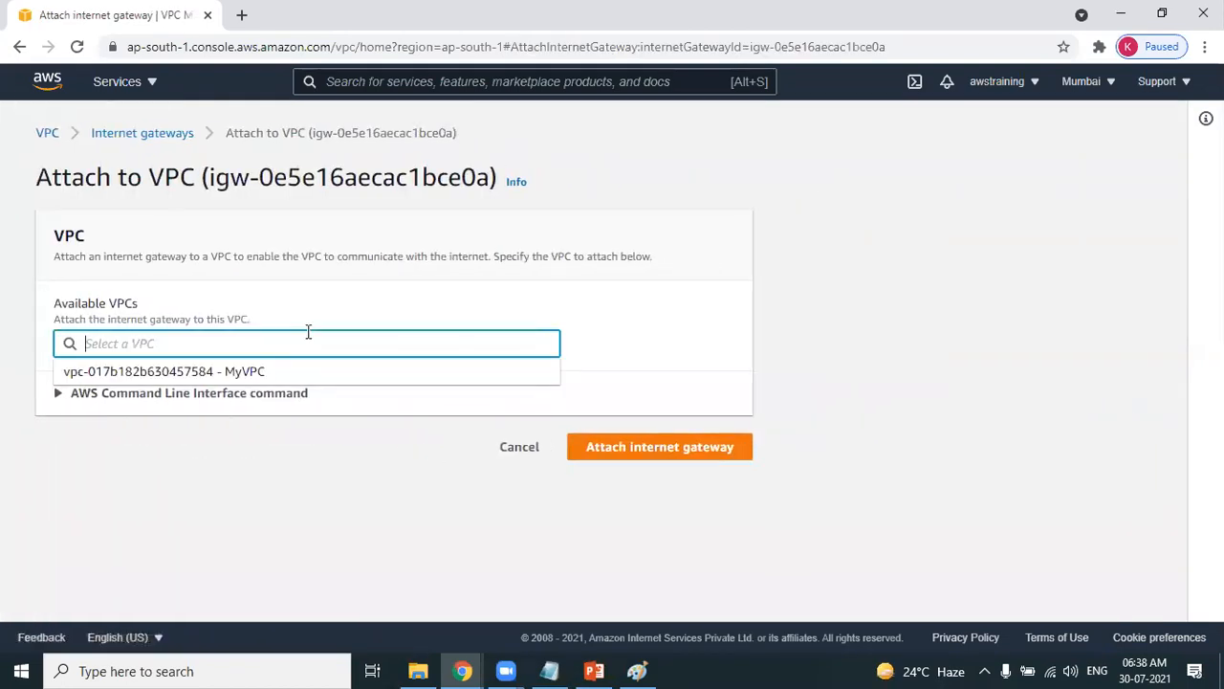
pyautogui.click(298, 373)
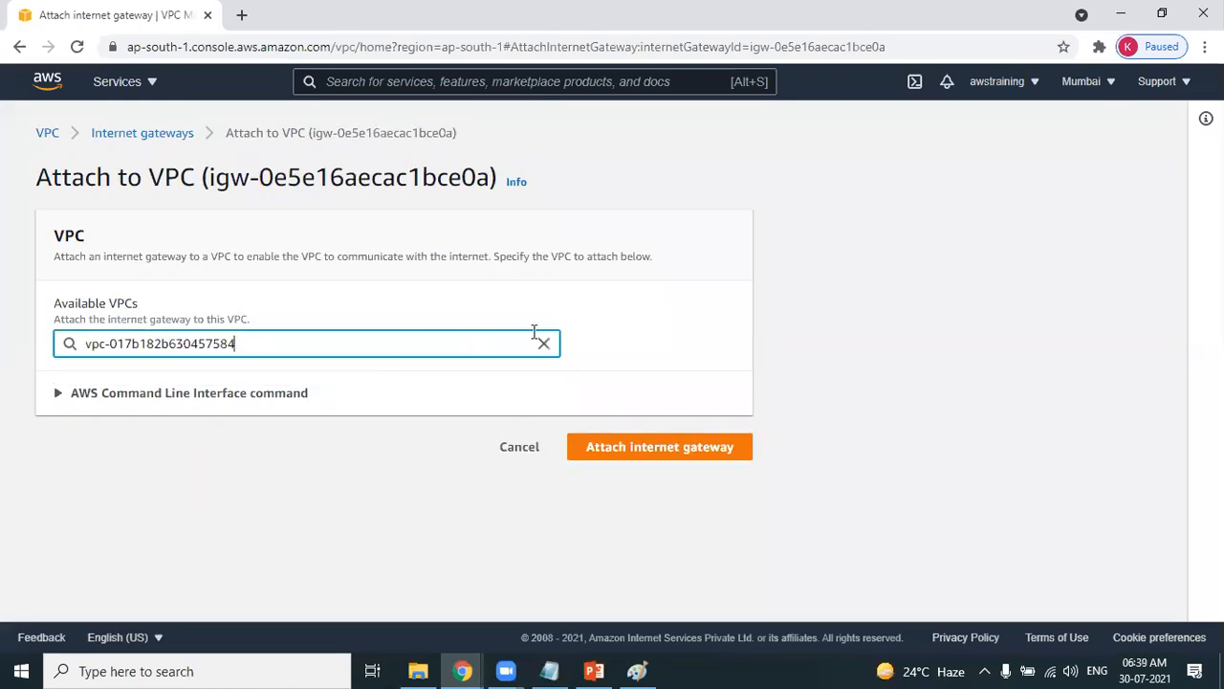
pyautogui.click(430, 338)
pyautogui.click(367, 381)
pyautogui.click(710, 445)
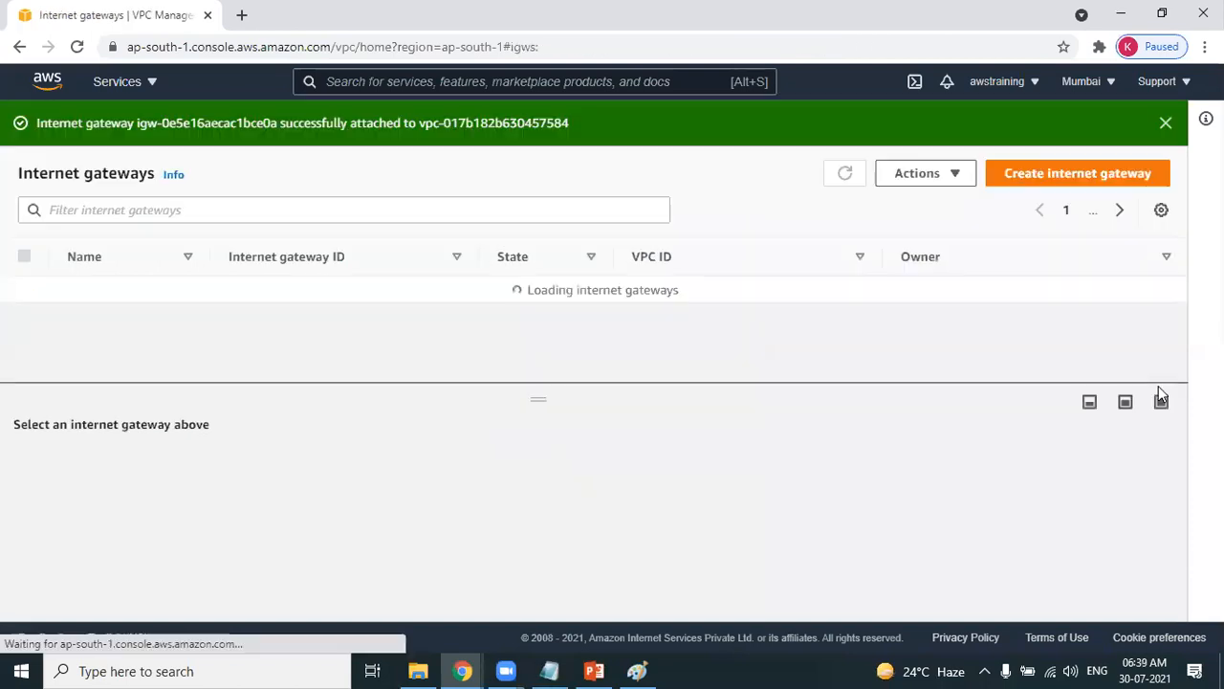
# Switch to Paint and draw a small upright rectangle of about 44 × 105 px across the large rectangle's left edge.
pyautogui.hotkey('alt', 'Tab')
pyautogui.hotkey('alt', 'Tab')
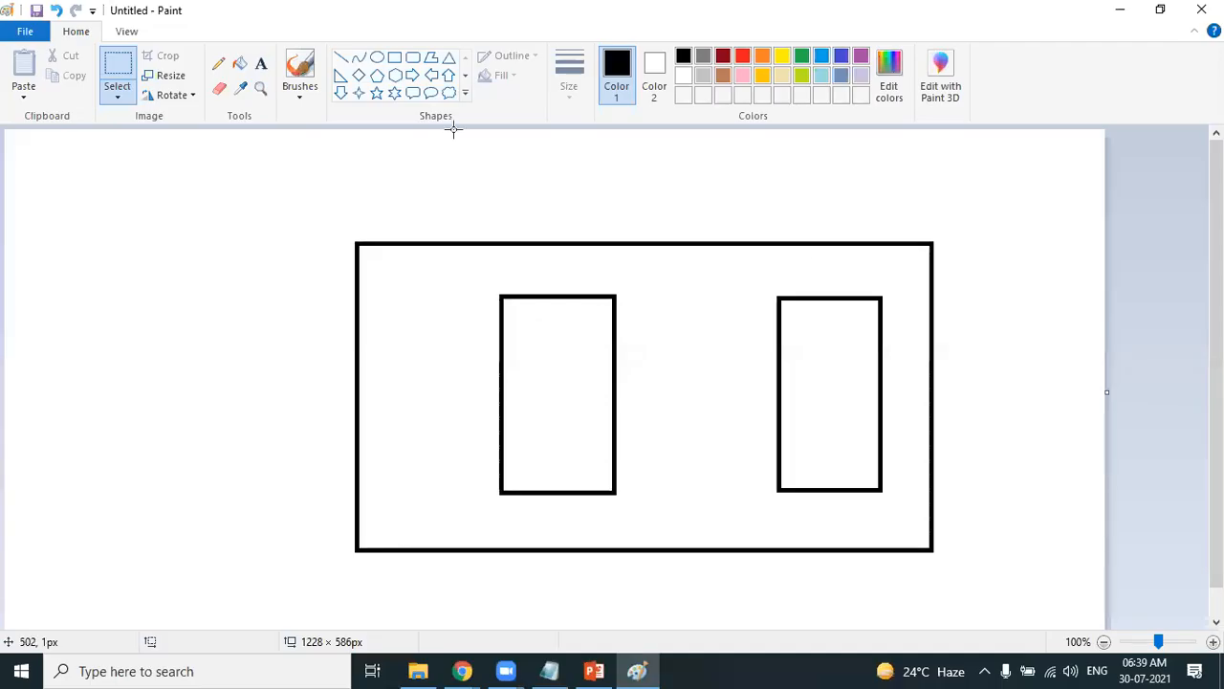
pyautogui.click(394, 57)
pyautogui.moveTo(326, 340); pyautogui.dragTo(368, 437)
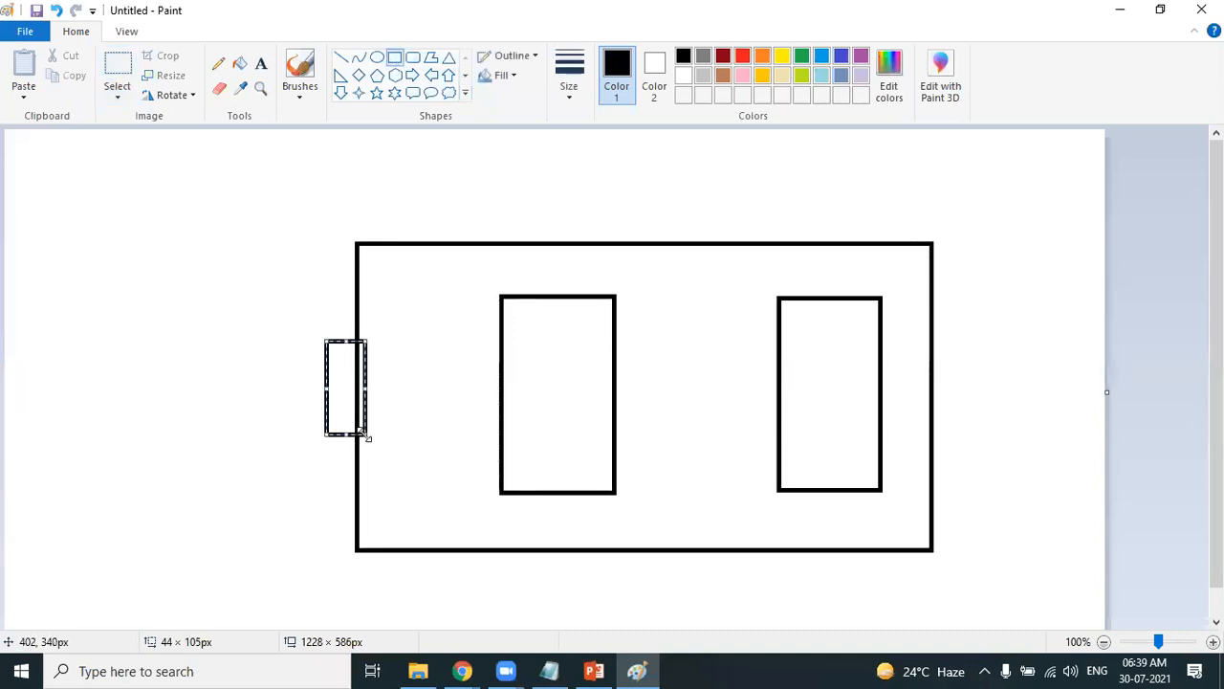
# Label the small rectangle on the left edge IGW, with one letter per line.
pyautogui.click(261, 63)
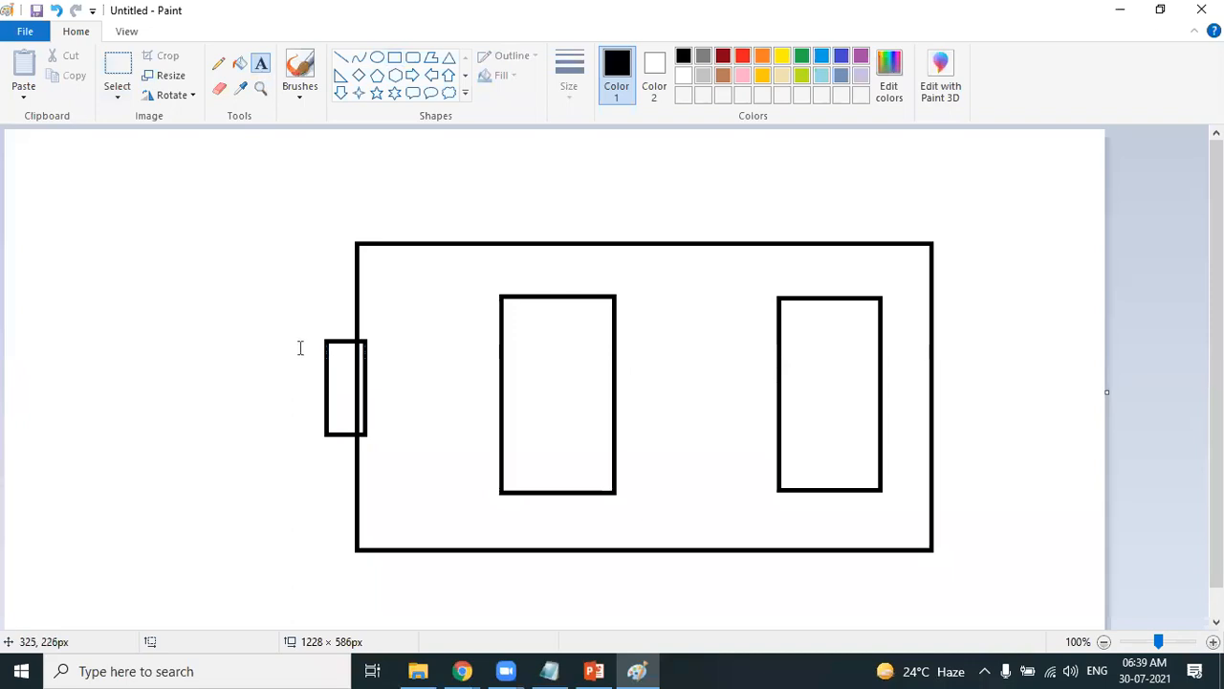
pyautogui.moveTo(329, 354); pyautogui.dragTo(443, 423)
pyautogui.write('I')
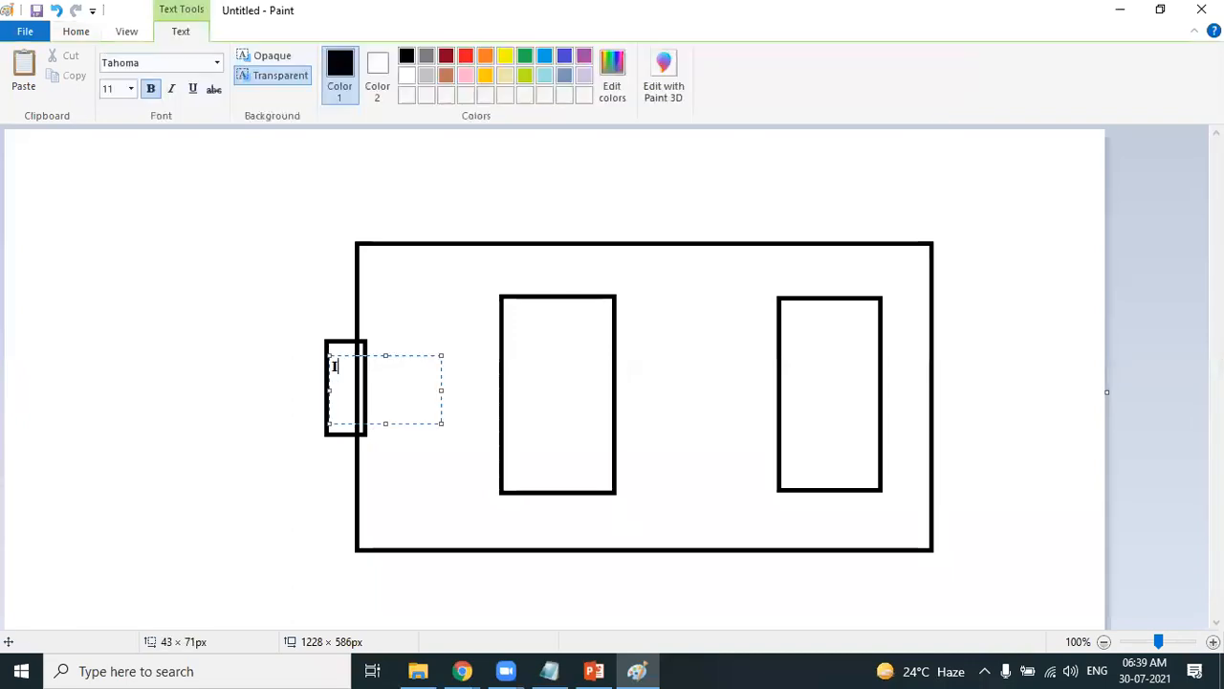
pyautogui.press('Return')
pyautogui.write('G')
pyautogui.press('Return')
pyautogui.write('W')
pyautogui.click(464, 278)
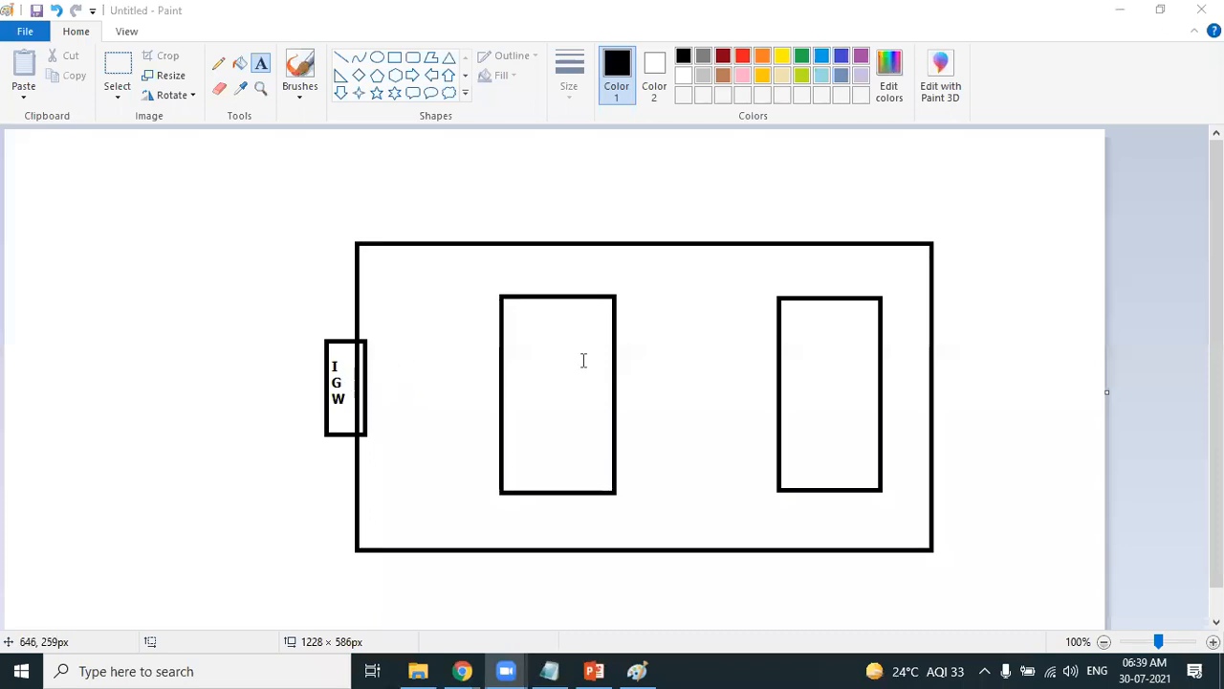
# Draw a circle of about 56 × 60 px between the IGW box and the left subnet rectangle and label it RT.
pyautogui.click(380, 58)
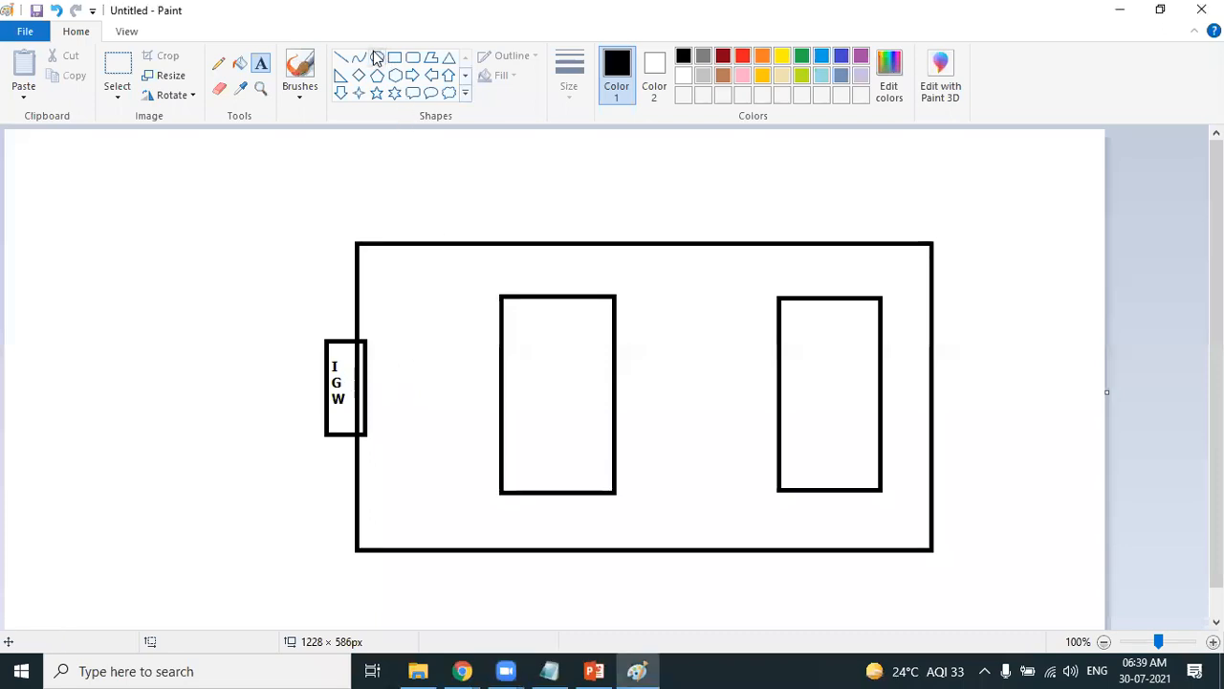
pyautogui.click(376, 60)
pyautogui.moveTo(407, 360); pyautogui.dragTo(461, 416)
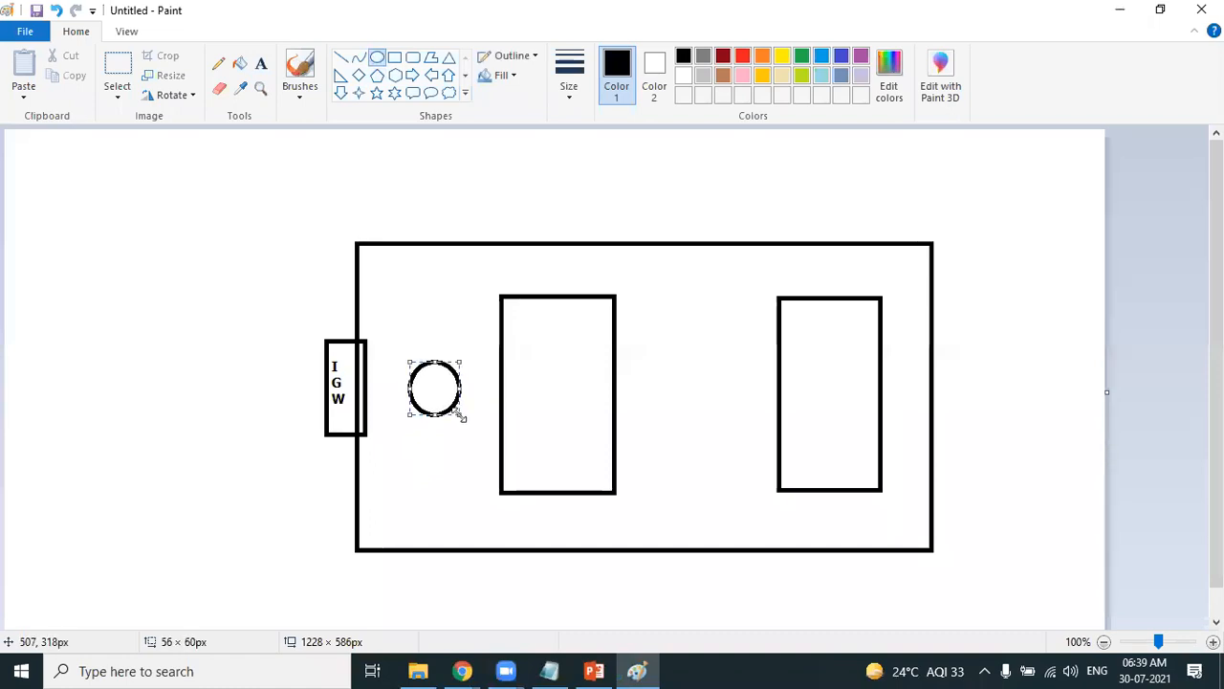
pyautogui.click(262, 64)
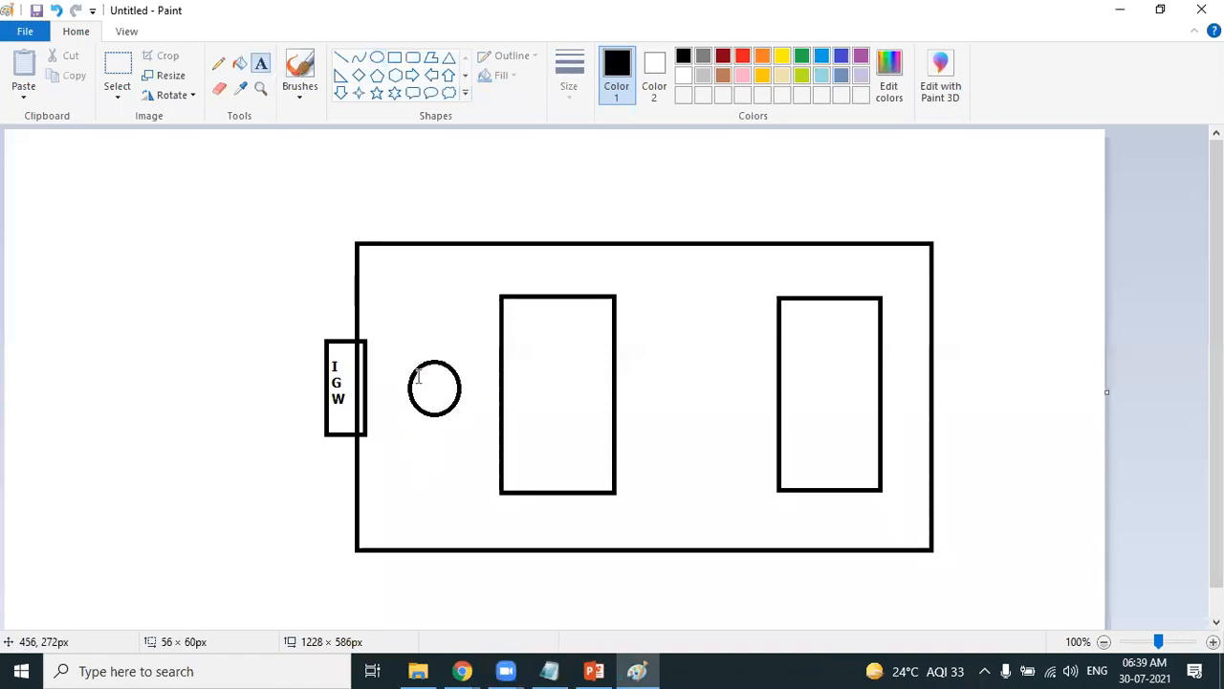
pyautogui.moveTo(421, 380); pyautogui.dragTo(446, 400)
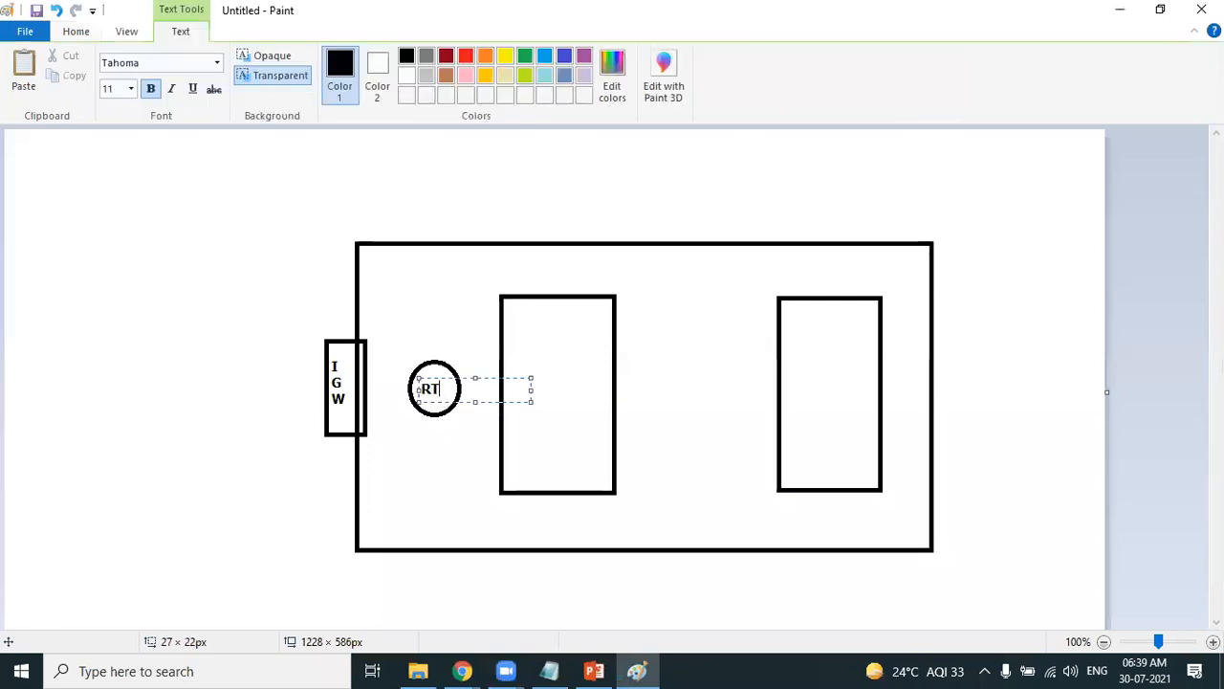
pyautogui.click(239, 440)
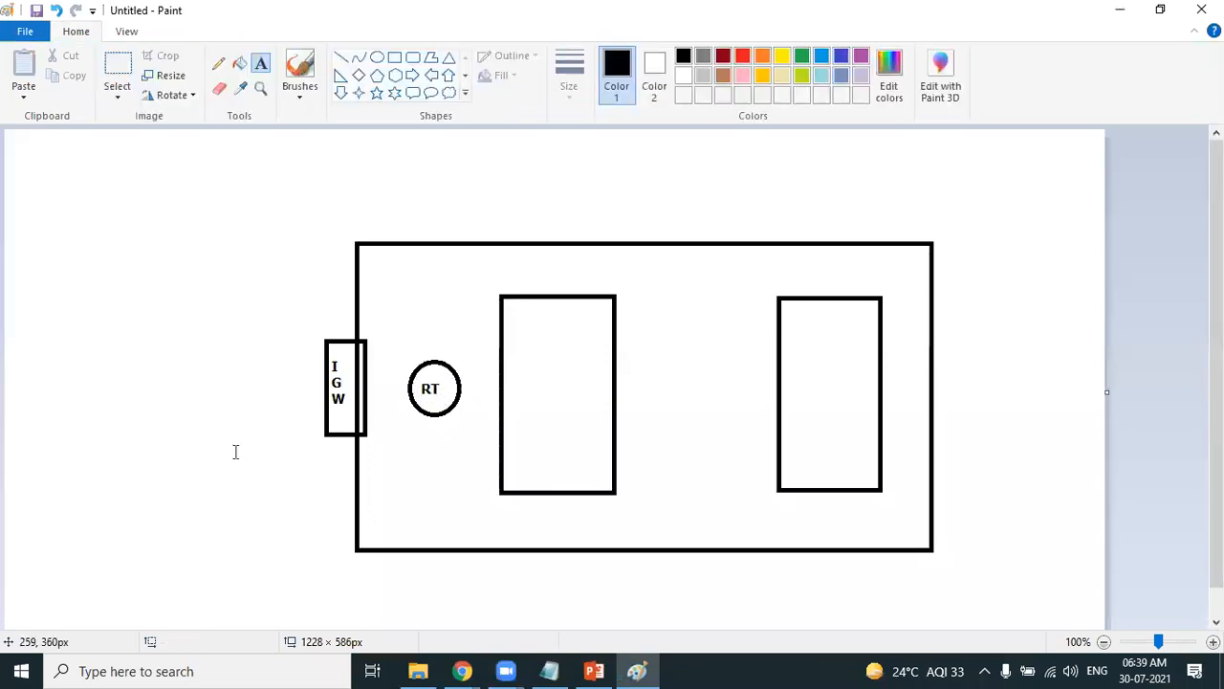
# Switch to the AWS console, check the VPCs in the Route Tables list, and start creating a route table.
pyautogui.hotkey('alt', 'Tab')
pyautogui.press('Tab')
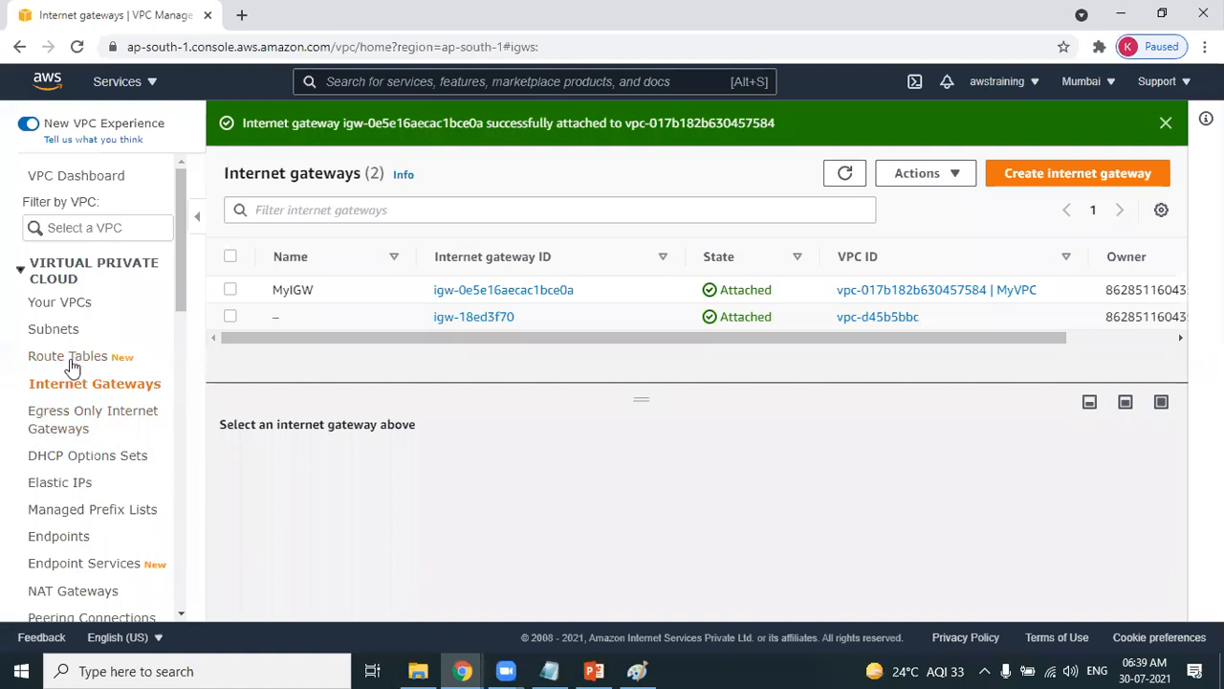
pyautogui.click(70, 361)
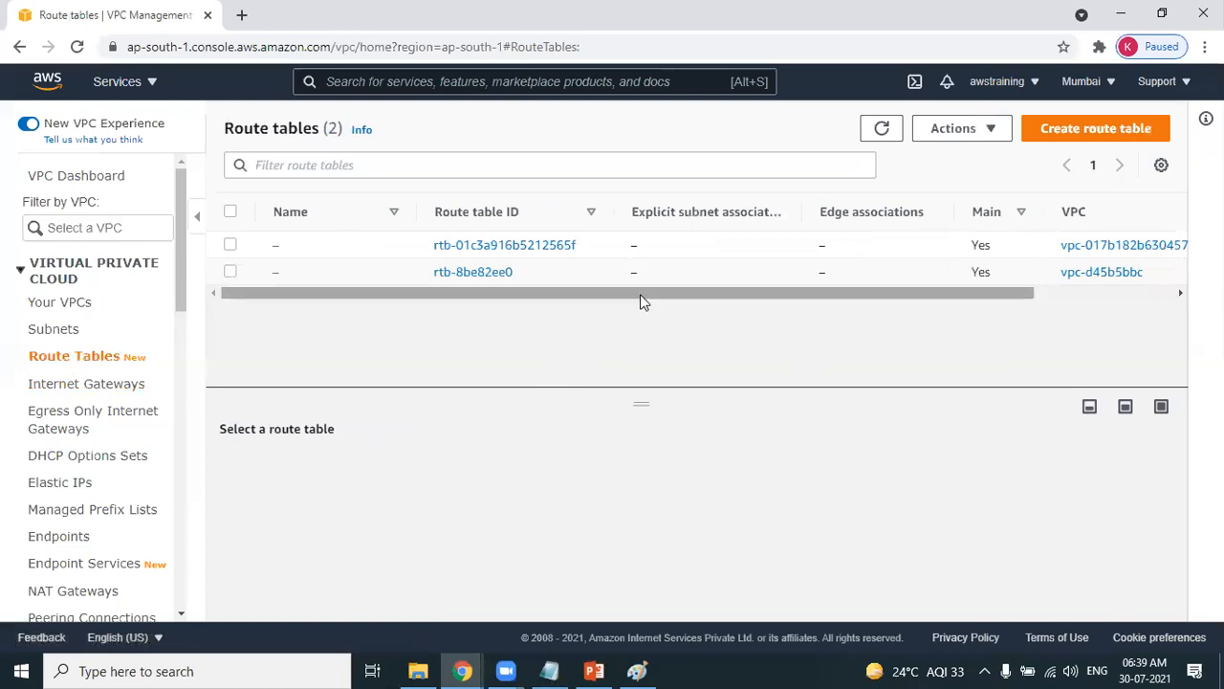
pyautogui.moveTo(640, 294); pyautogui.dragTo(871, 331)
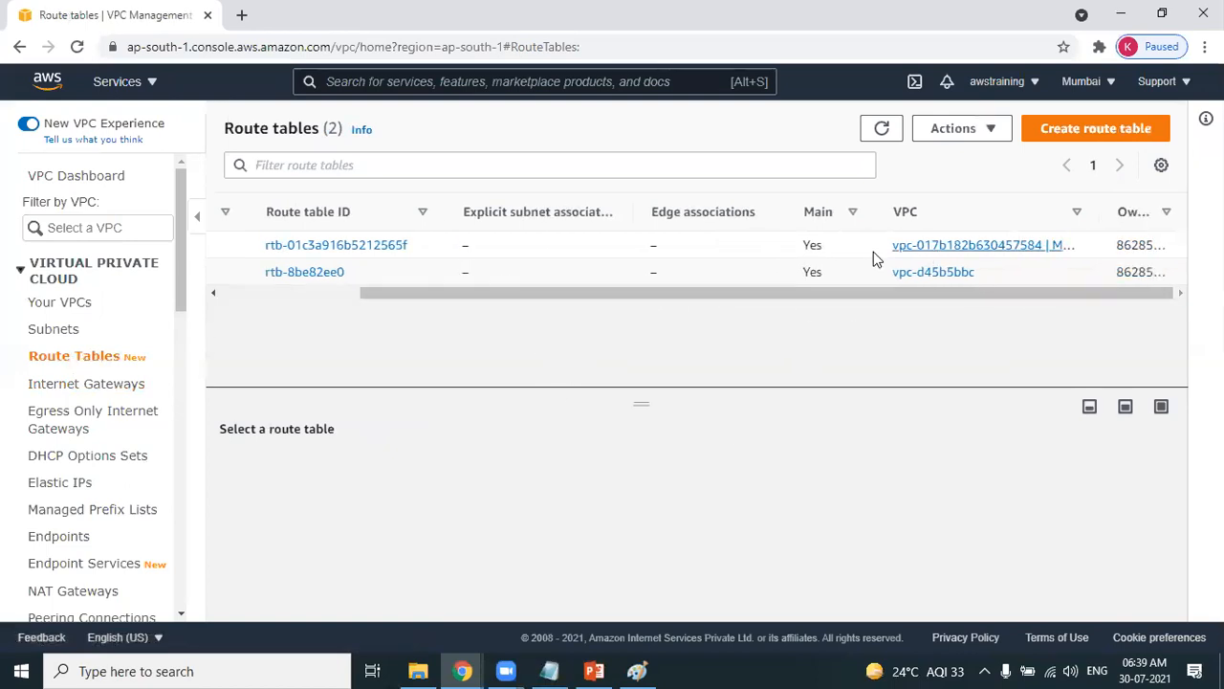
pyautogui.moveTo(711, 297); pyautogui.dragTo(460, 334)
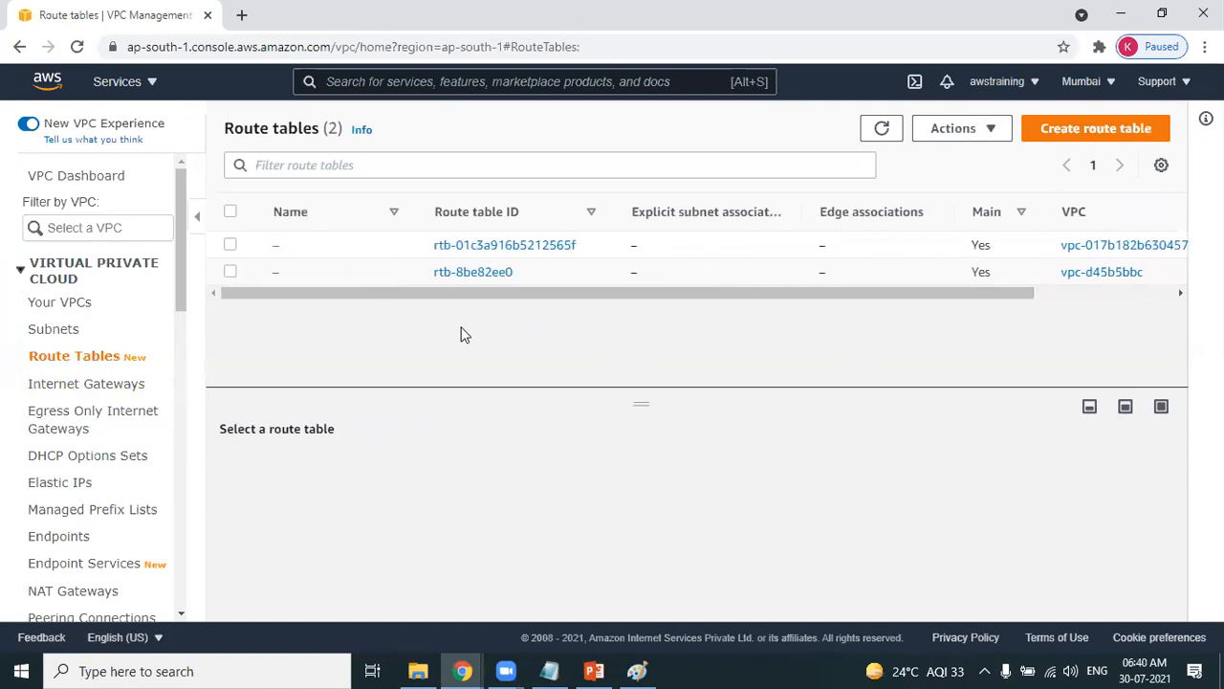
pyautogui.click(1136, 132)
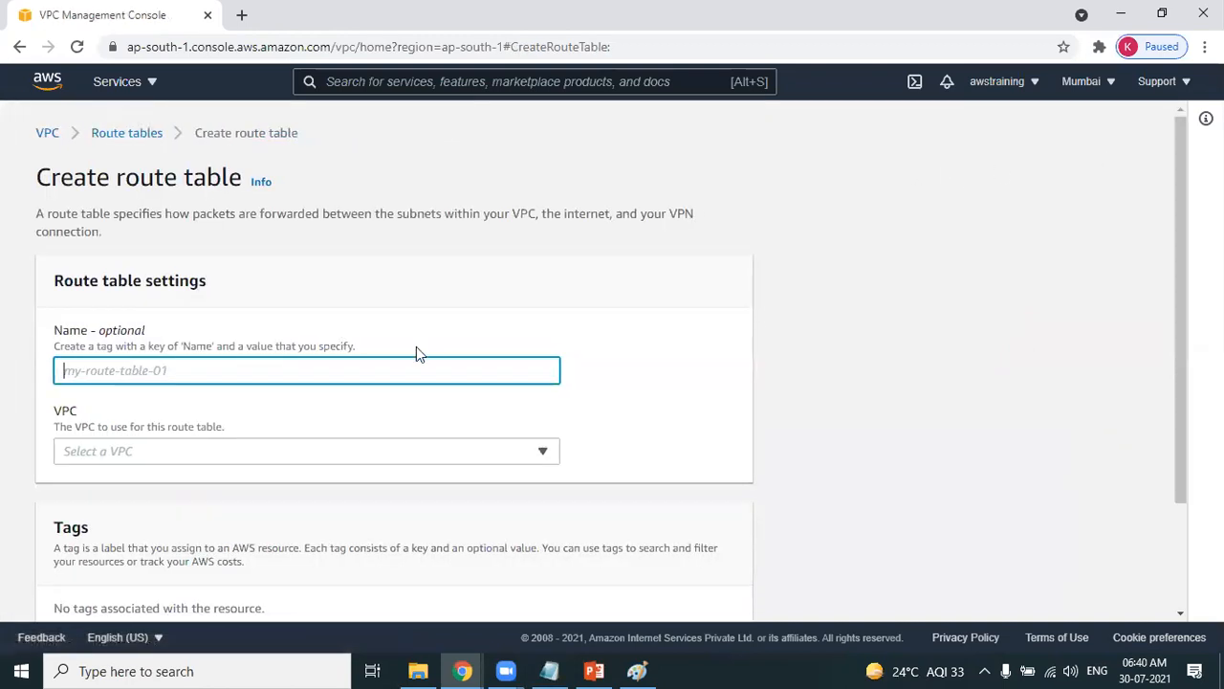
# Copy the name InternetRT from Step 5 of the Notepad notes and enter it as the new route table's name.
pyautogui.hotkey('alt', 'Tab')
pyautogui.hotkey('alt', 'Tab')
pyautogui.hotkey('alt', 'Tab')
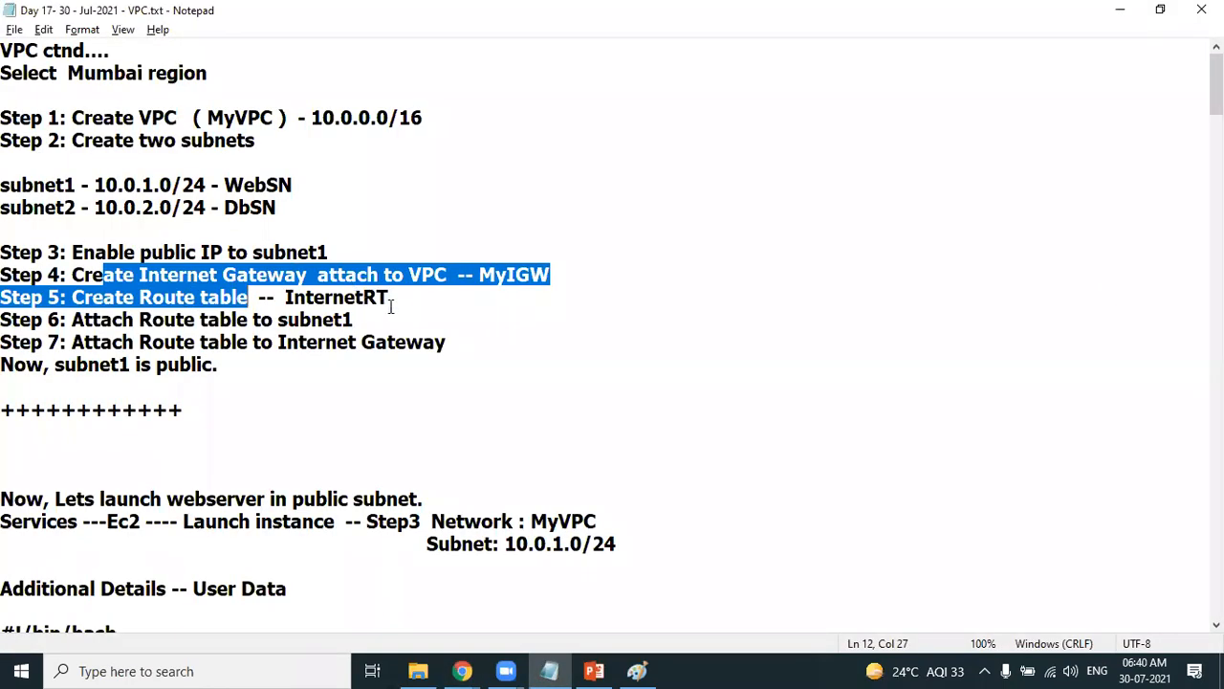
pyautogui.click(414, 296)
pyautogui.hotkey('shift', 'Left')
pyautogui.hotkey('shift', 'Left')
pyautogui.hotkey('shift', 'Left')
pyautogui.hotkey('shift', 'Left')
pyautogui.hotkey('shift', 'Left')
pyautogui.hotkey('shift', 'Left')
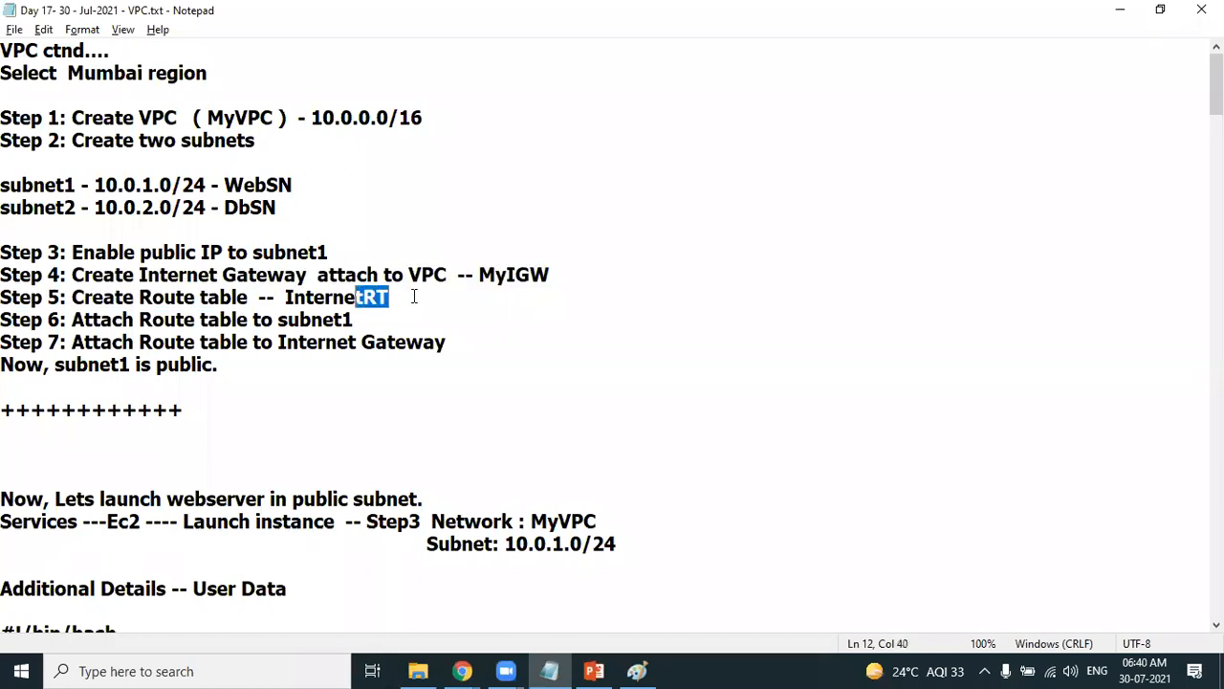
pyautogui.hotkey('shift', 'Left')
pyautogui.hotkey('shift', 'Left')
pyautogui.hotkey('shift', 'Left')
pyautogui.hotkey('ctrl', 'c')
pyautogui.hotkey('alt', 'Tab')
pyautogui.hotkey('ctrl', 'v')
pyautogui.press('Tab')
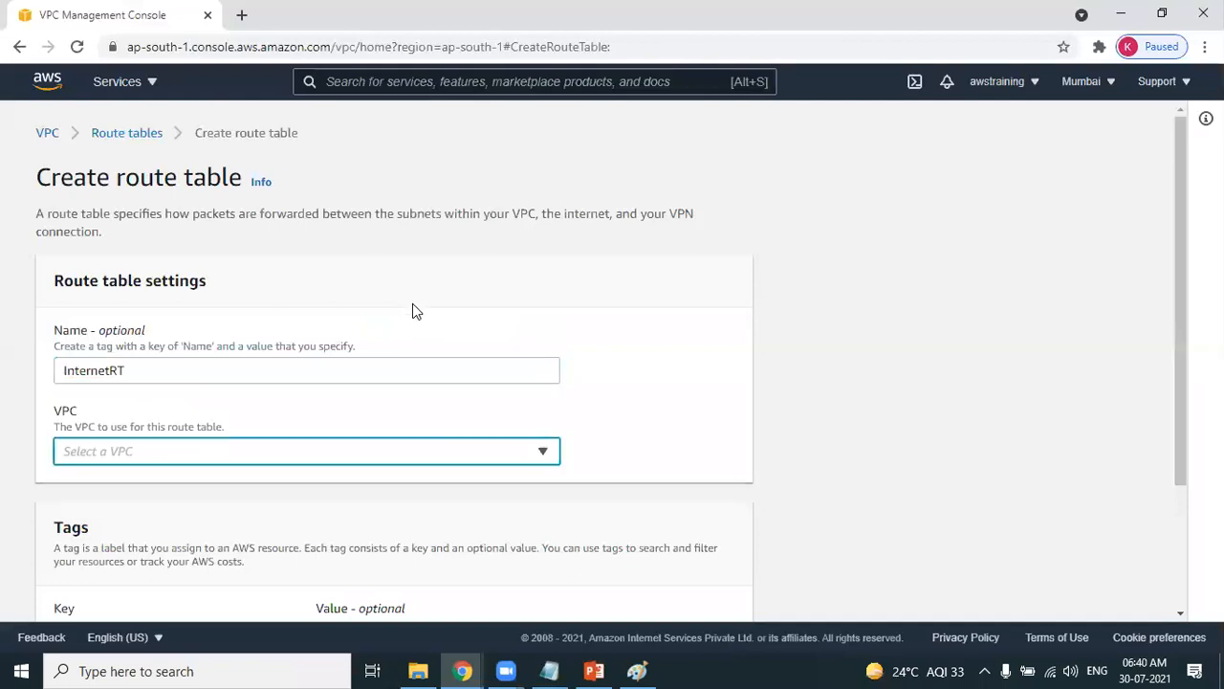
# Choose MyVPC as the route table's VPC, create the route table and dismiss the success notice.
pyautogui.click(392, 446)
pyautogui.click(378, 509)
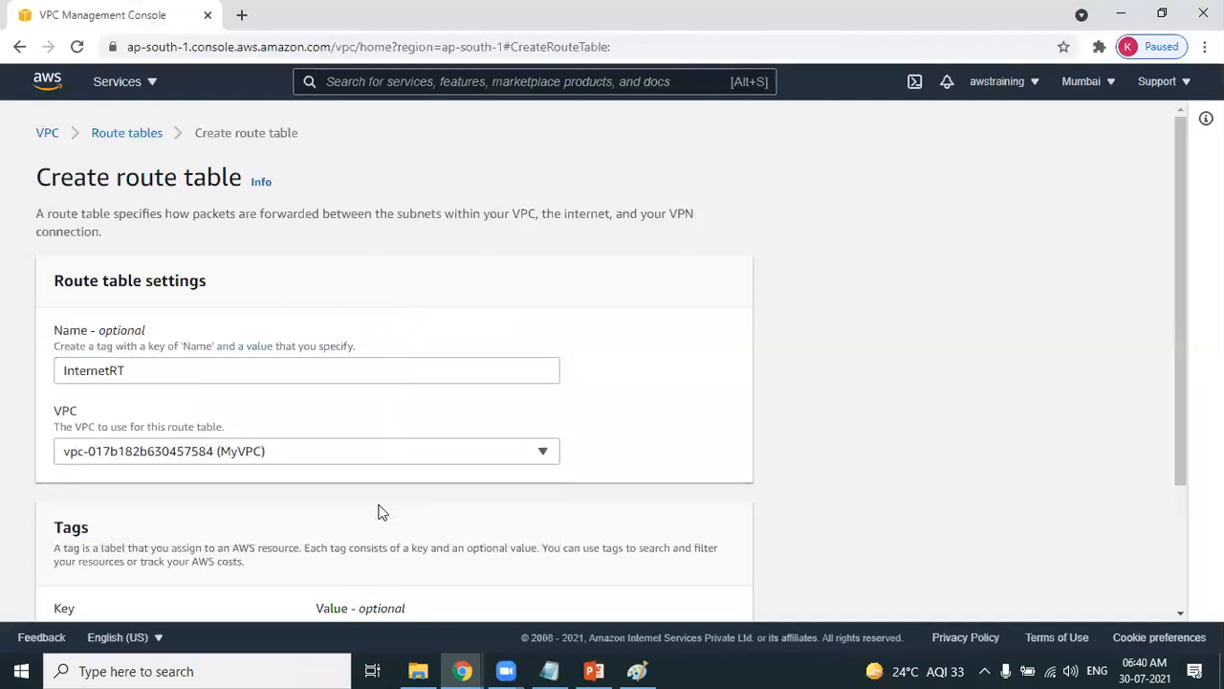
pyautogui.moveTo(1180, 355); pyautogui.dragTo(1179, 475)
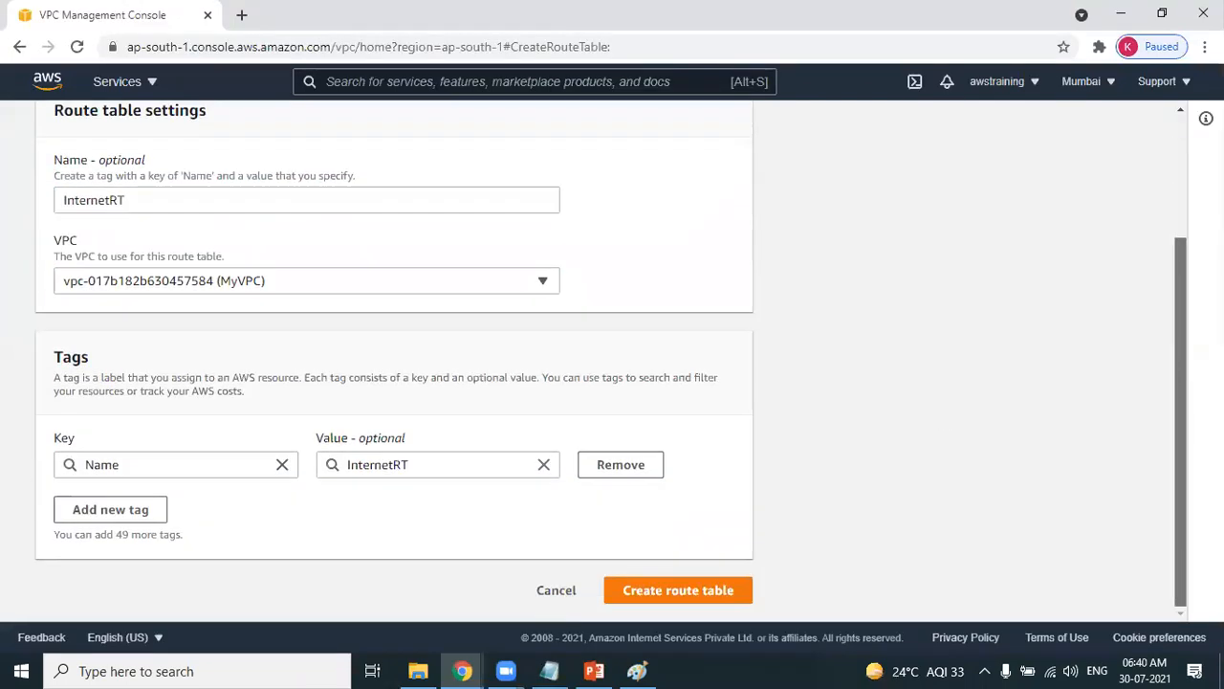
pyautogui.click(717, 582)
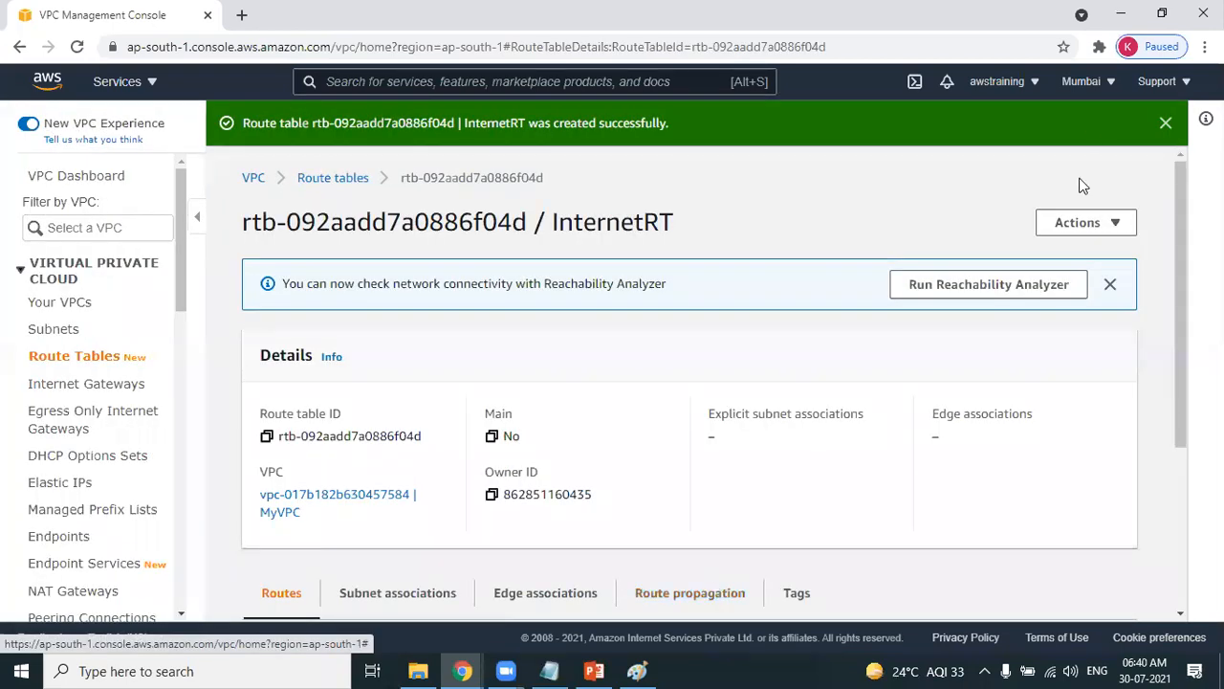
pyautogui.click(1166, 124)
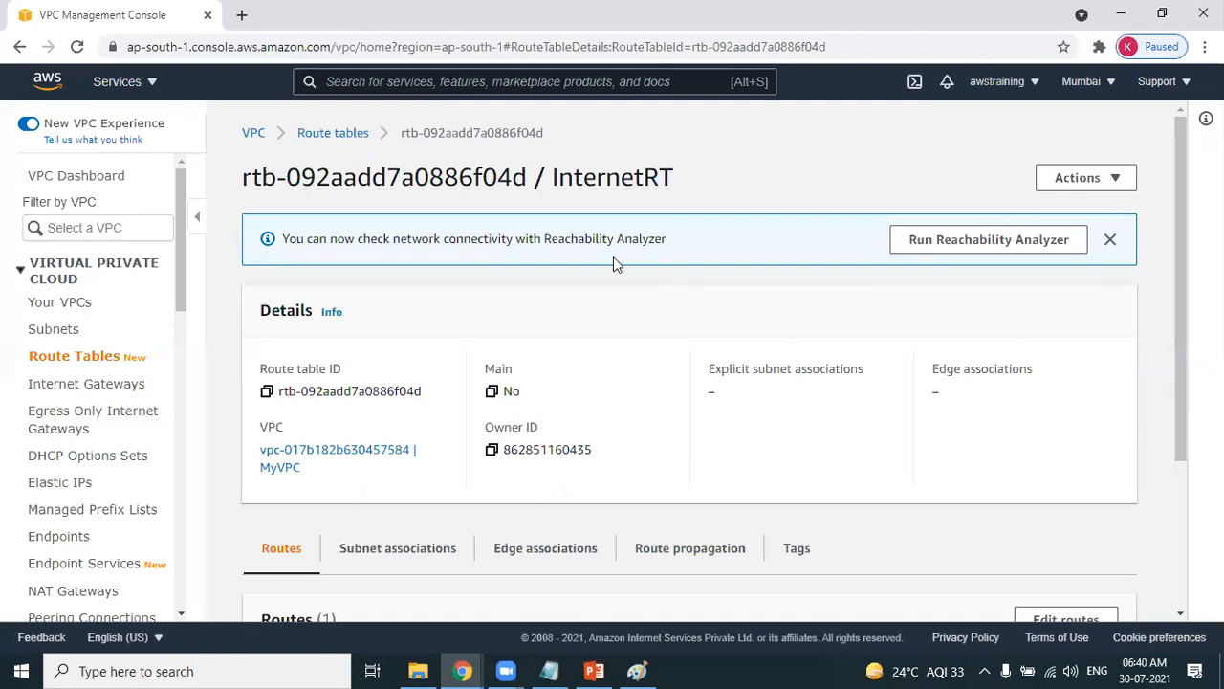
# Associate the WebSN subnet with the InternetRT route table and save the association.
pyautogui.click(99, 359)
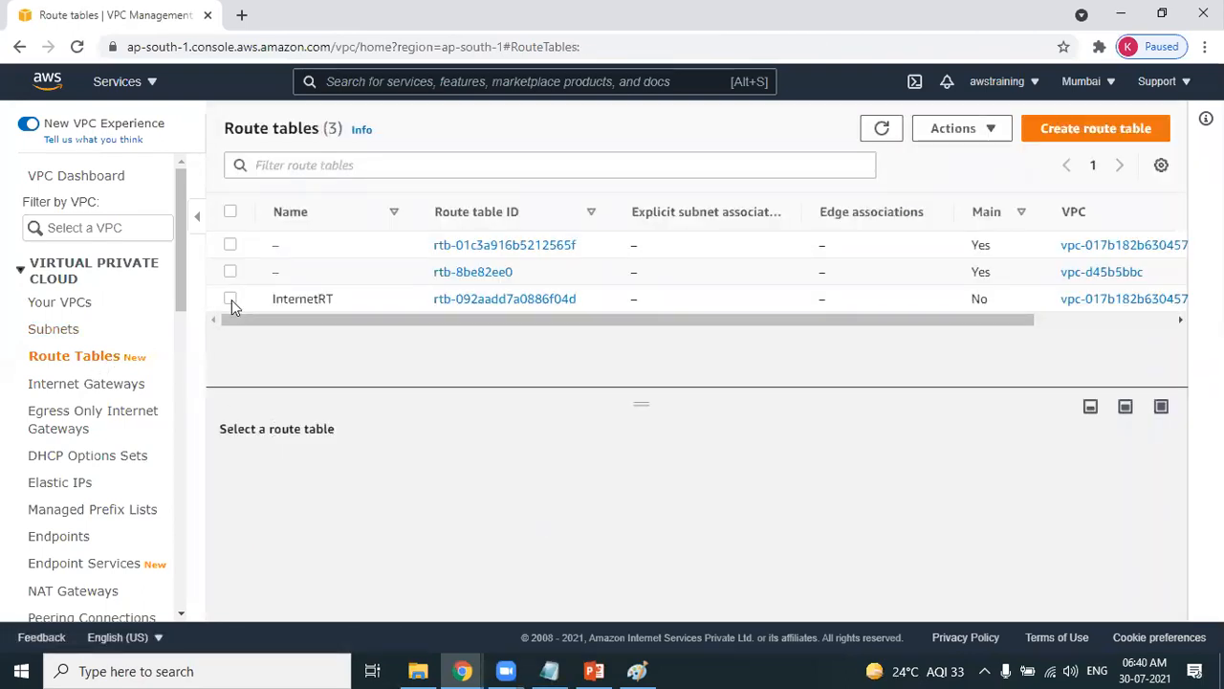
pyautogui.click(230, 298)
pyautogui.click(1001, 133)
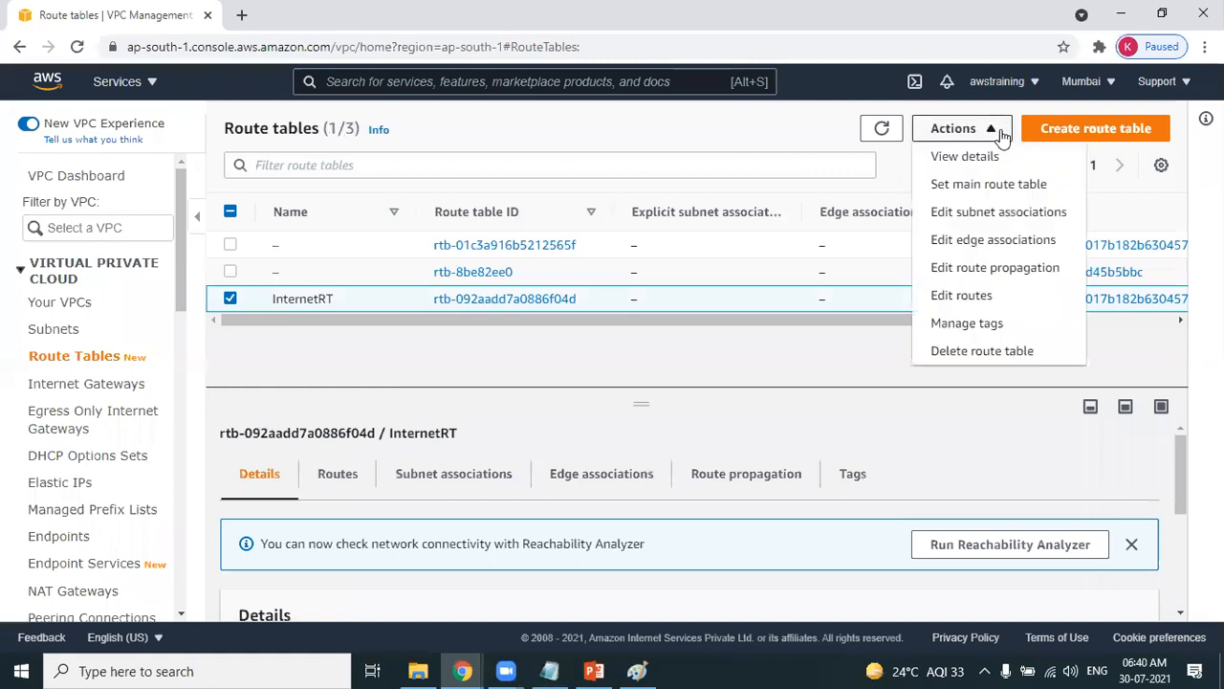
pyautogui.click(1017, 218)
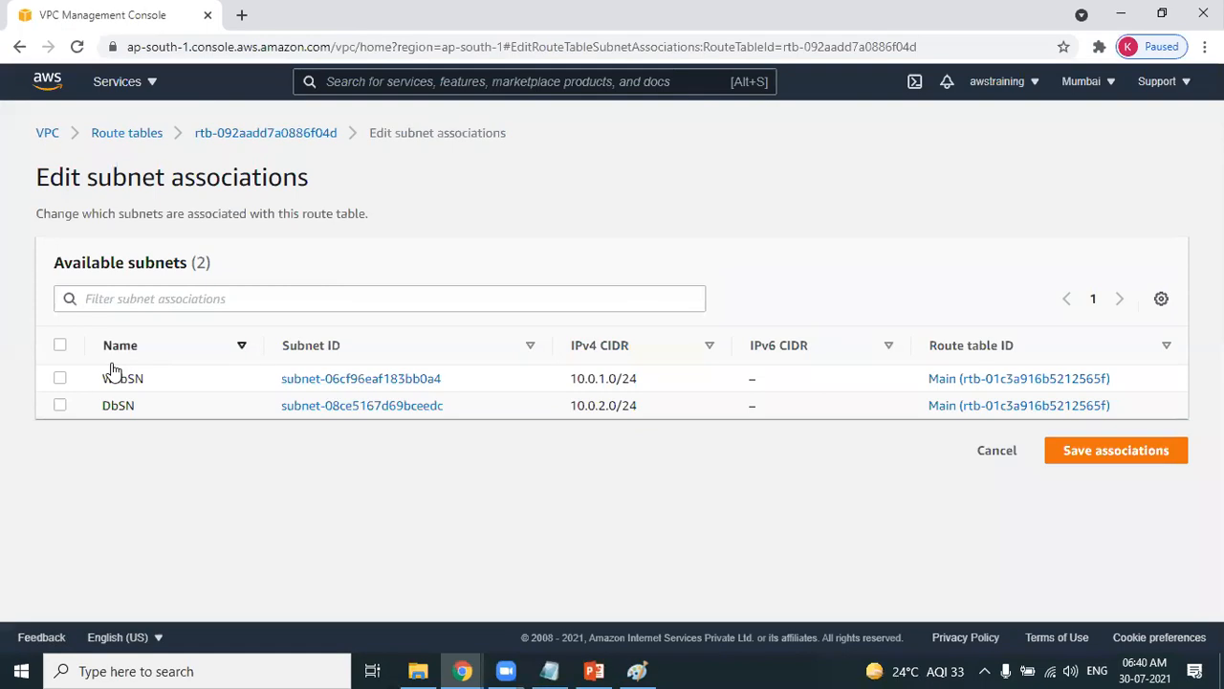
pyautogui.click(59, 378)
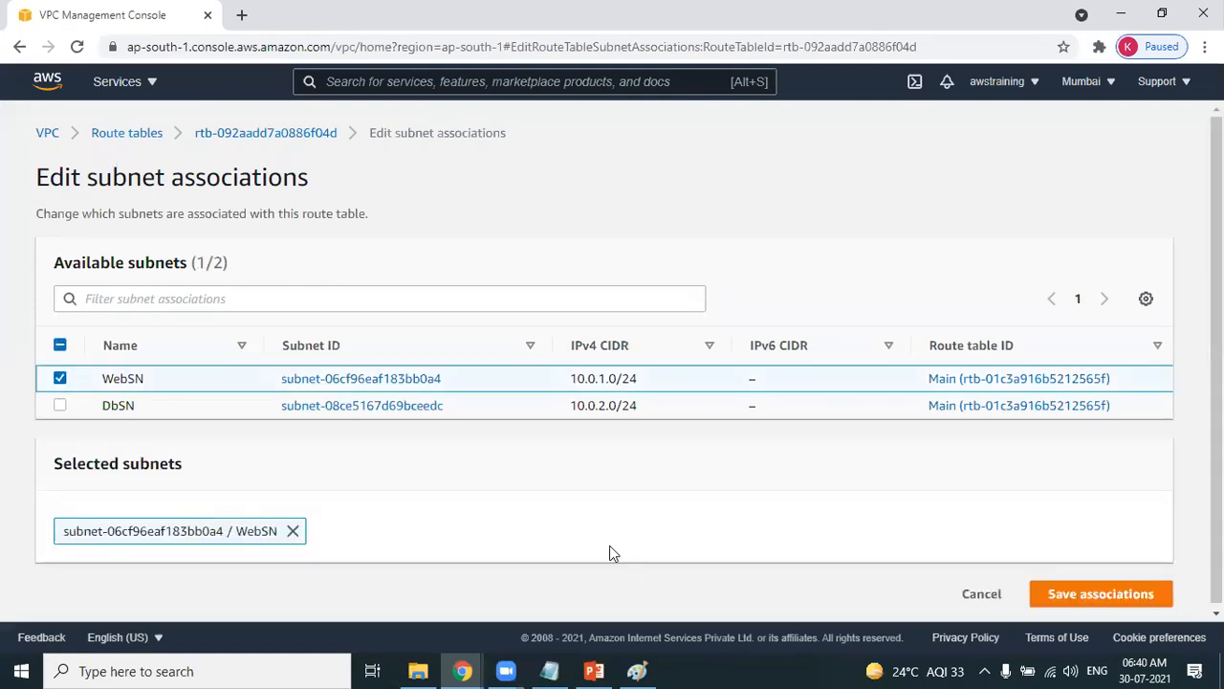
pyautogui.click(1098, 591)
# Switch to Paint and draw lines connecting the RT circle to the left subnet rectangle and to the IGW box.
pyautogui.hotkey('alt', 'Tab')
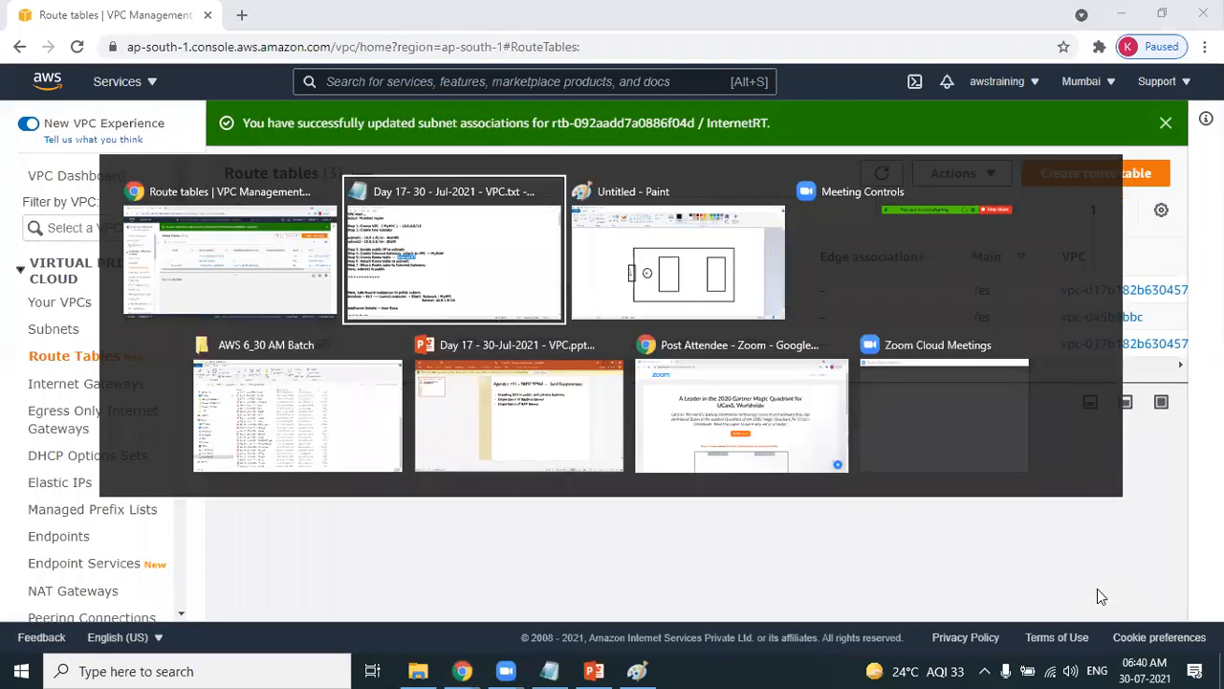
pyautogui.hotkey('alt', 'Tab')
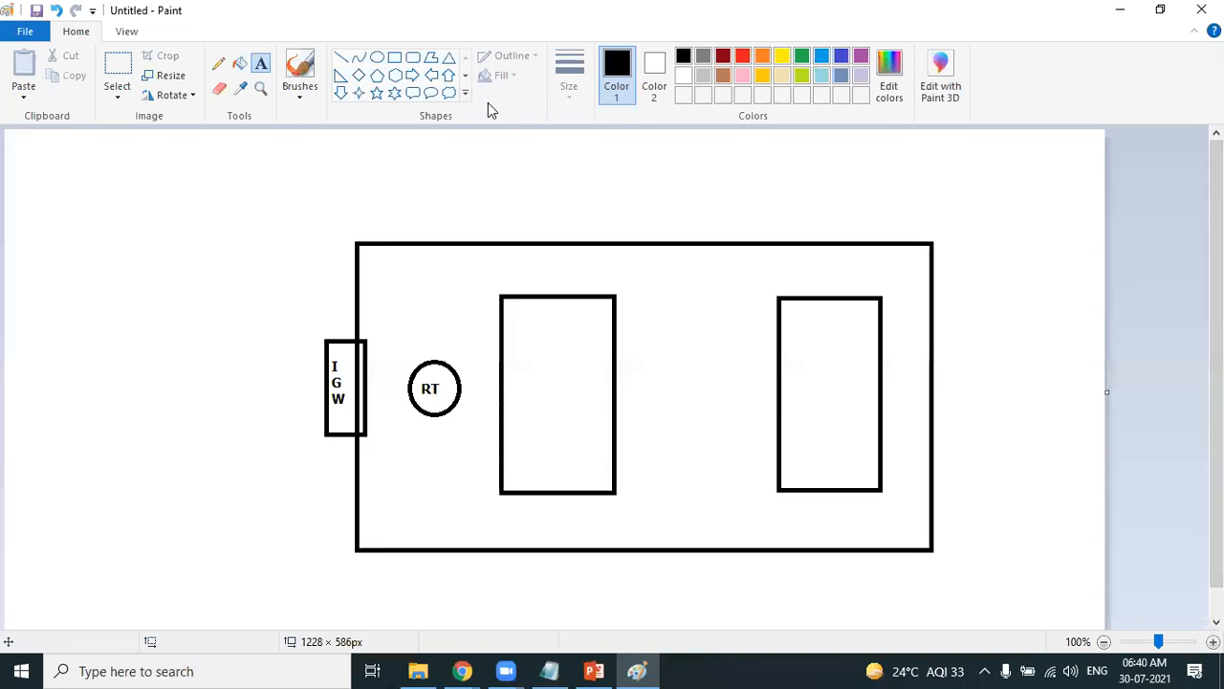
pyautogui.click(341, 58)
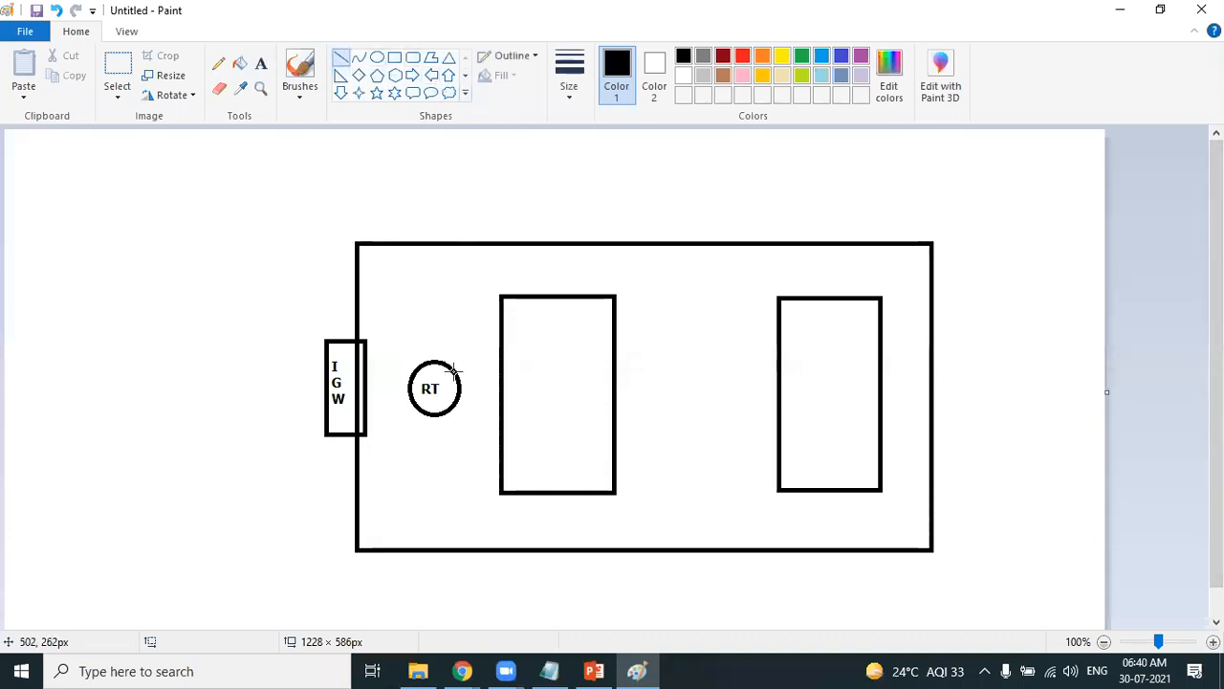
pyautogui.moveTo(455, 369); pyautogui.dragTo(501, 363)
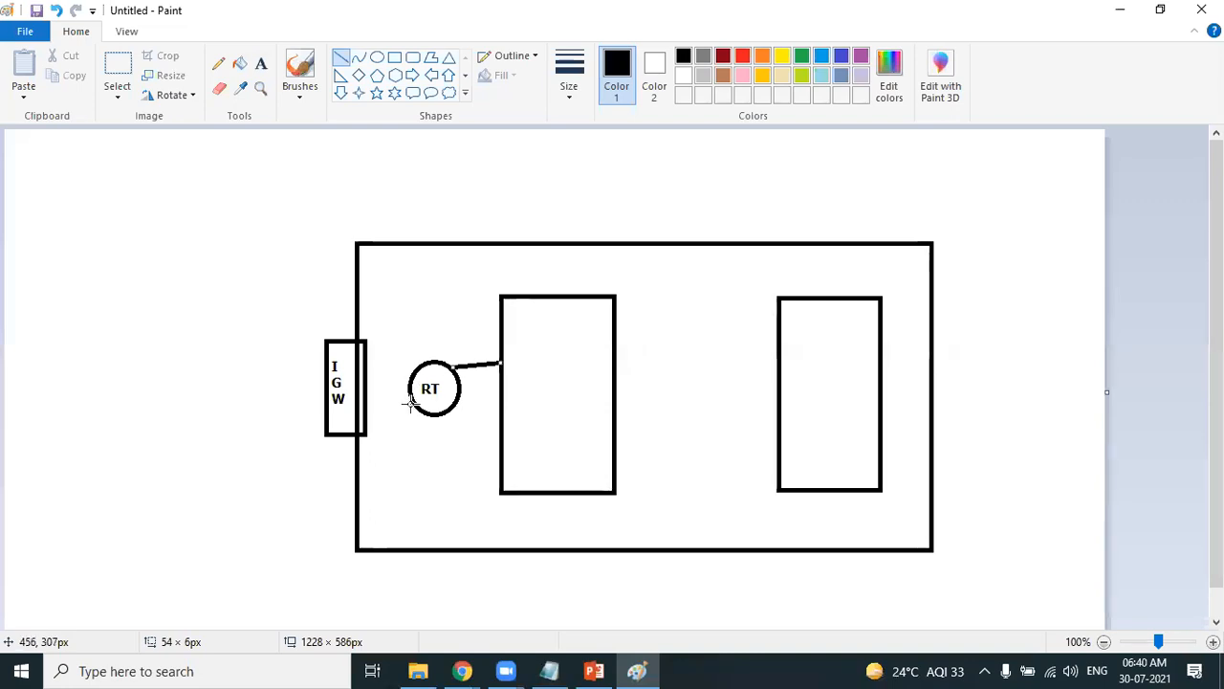
pyautogui.moveTo(410, 394); pyautogui.dragTo(365, 395)
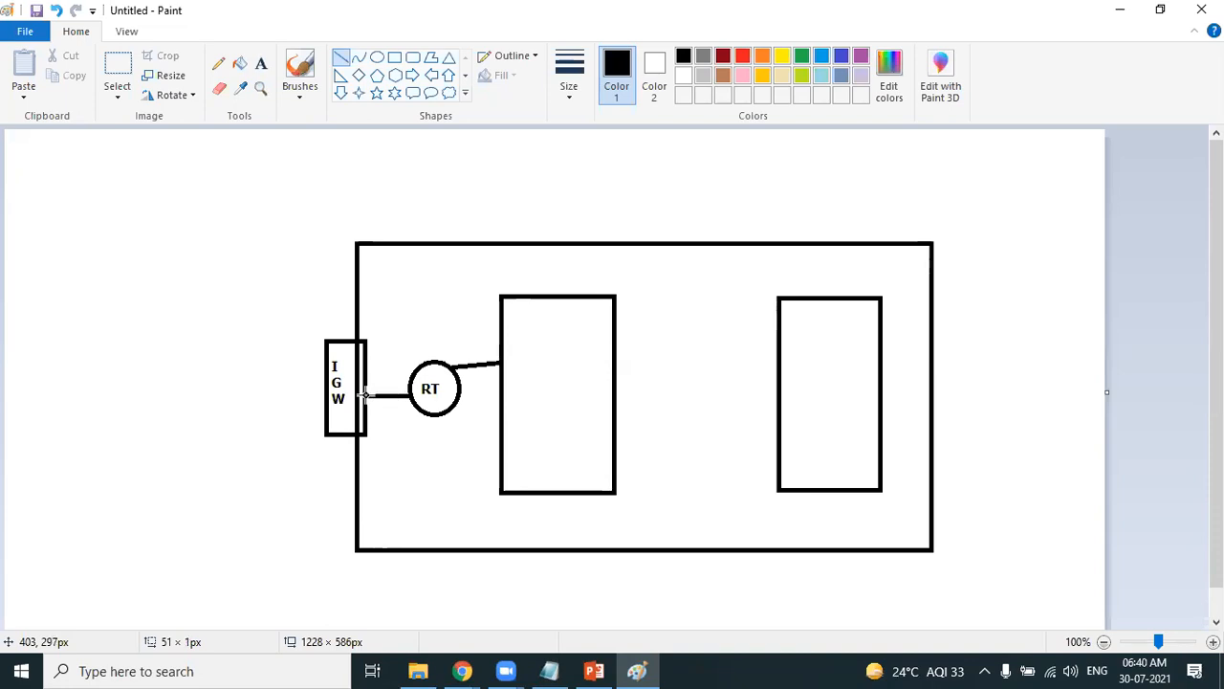
# Switch back to the AWS console, open the routes of InternetRT for editing and add an empty route.
pyautogui.hotkey('alt', 'Tab')
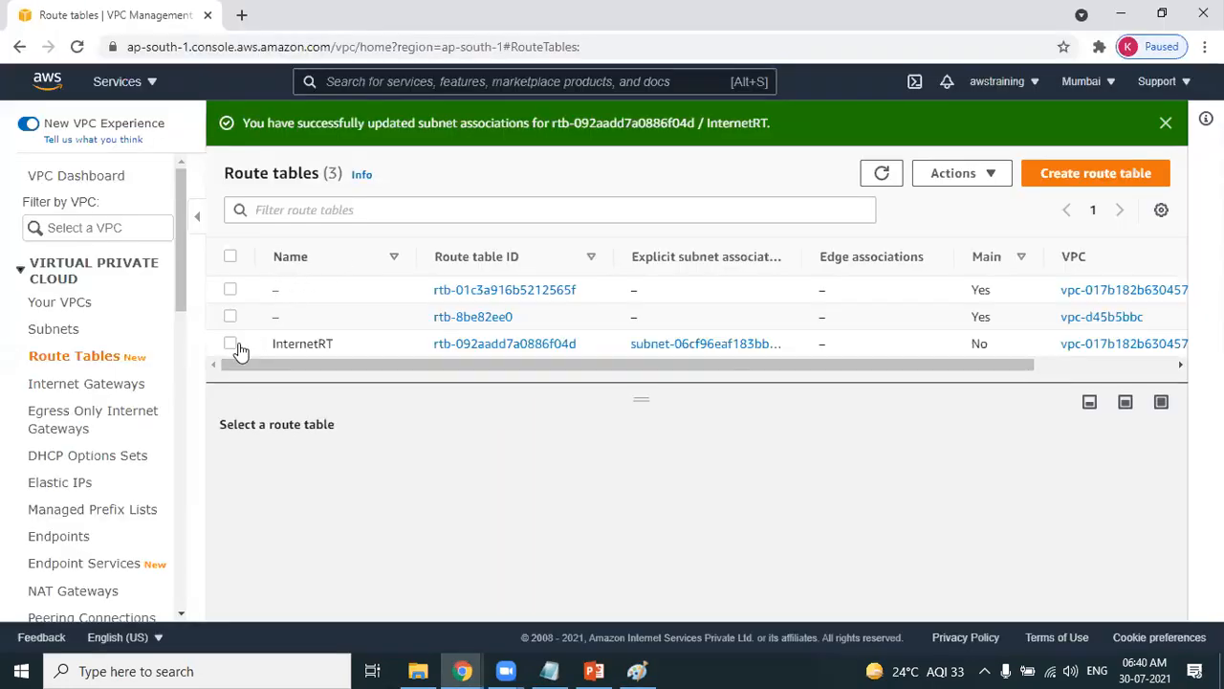
pyautogui.click(230, 343)
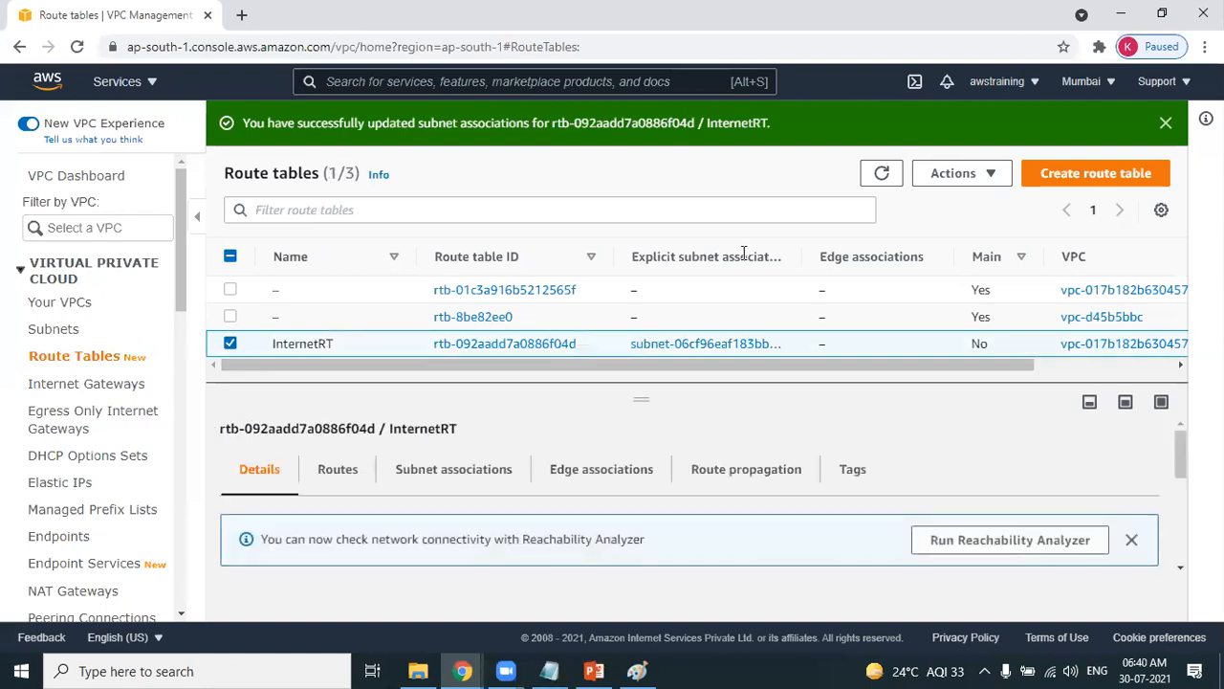
pyautogui.click(992, 176)
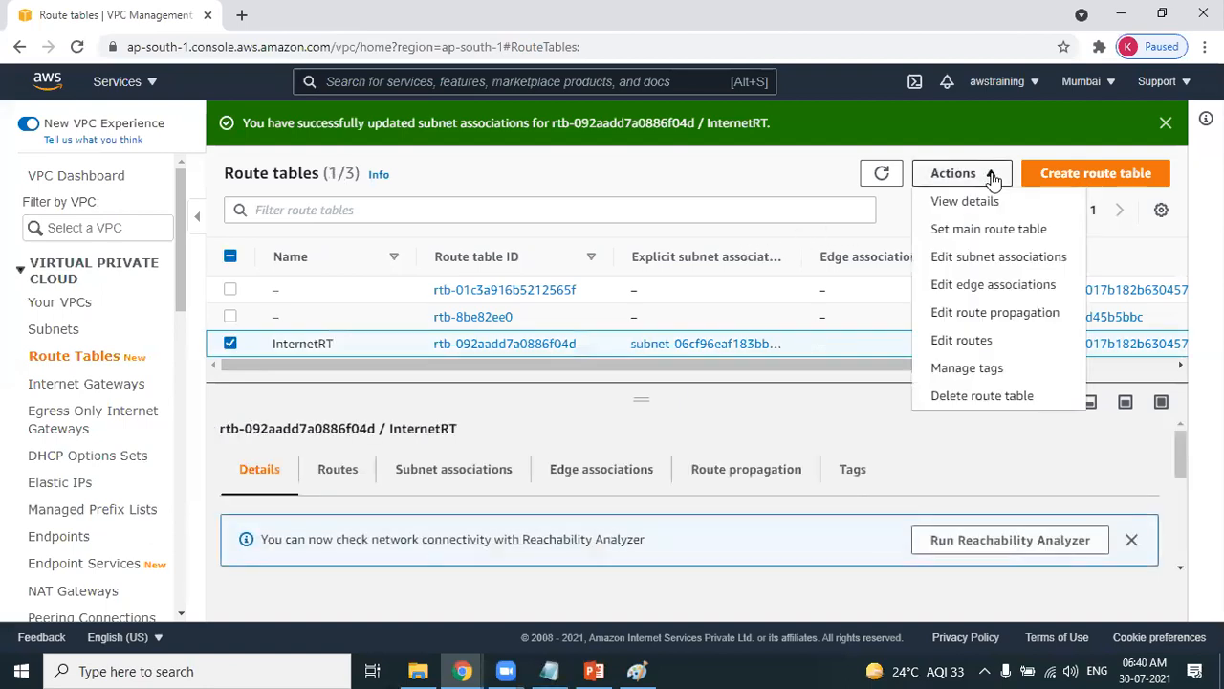
pyautogui.click(997, 340)
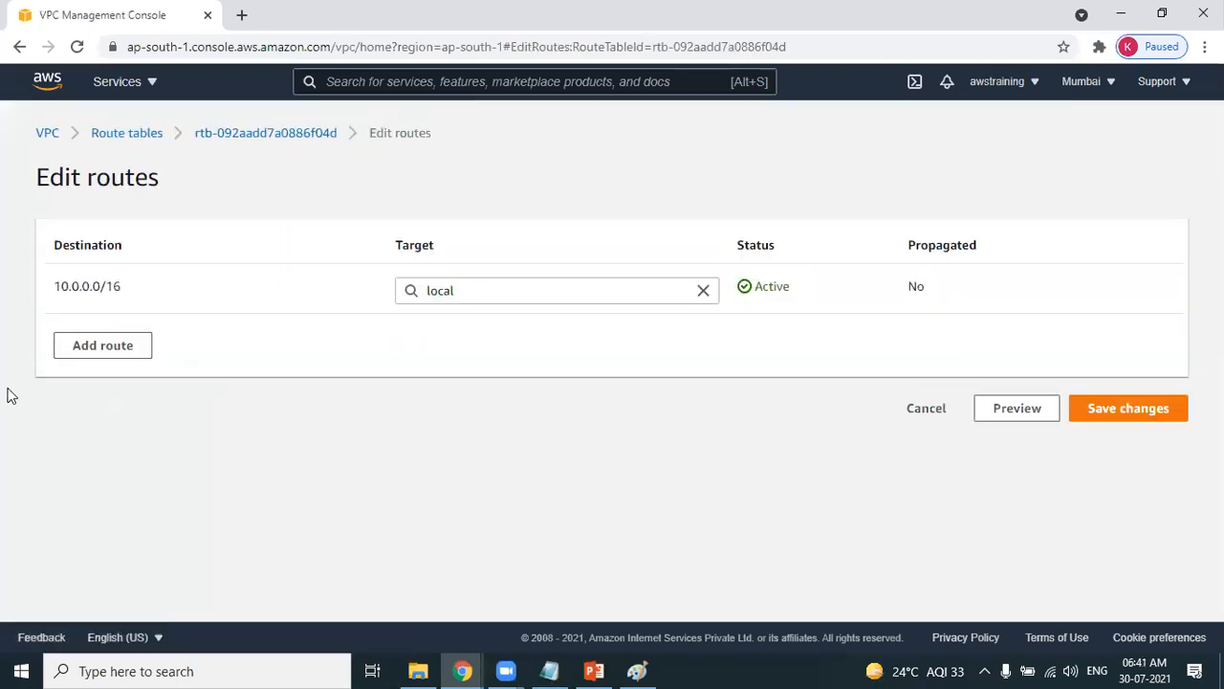
pyautogui.click(84, 350)
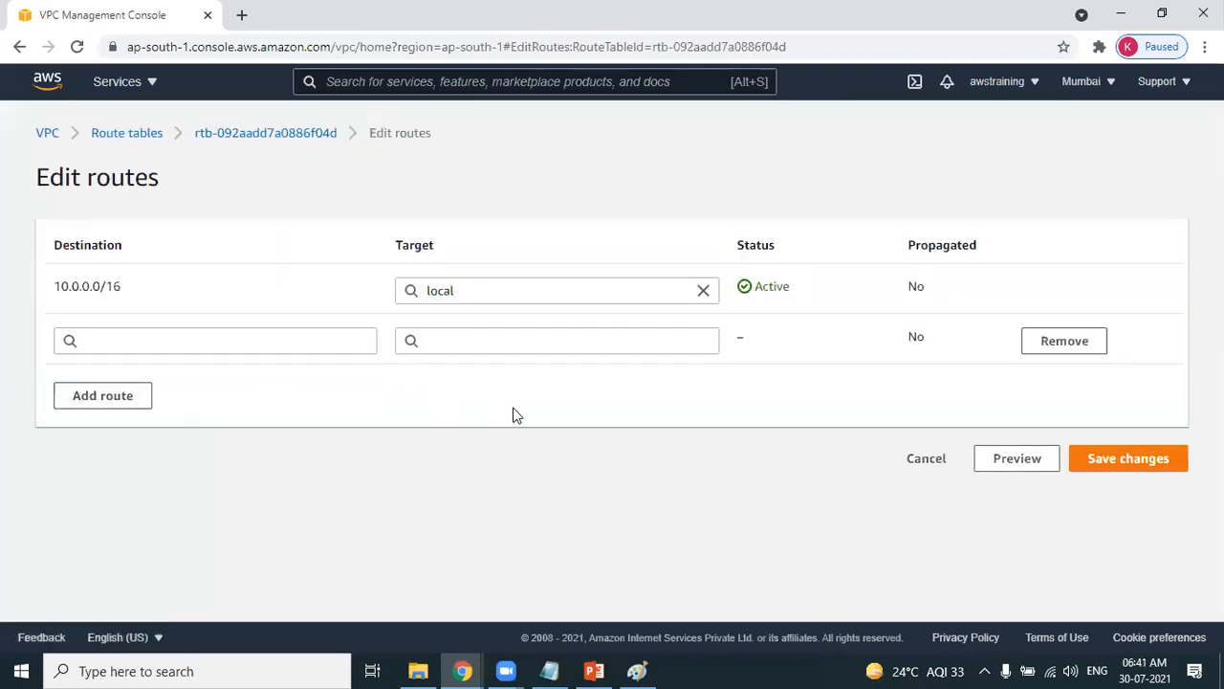
# Target the new route at the MyIGW internet gateway with destination 0.0.0.0/0 and save the routes, dismissing the success notice.
pyautogui.click(523, 342)
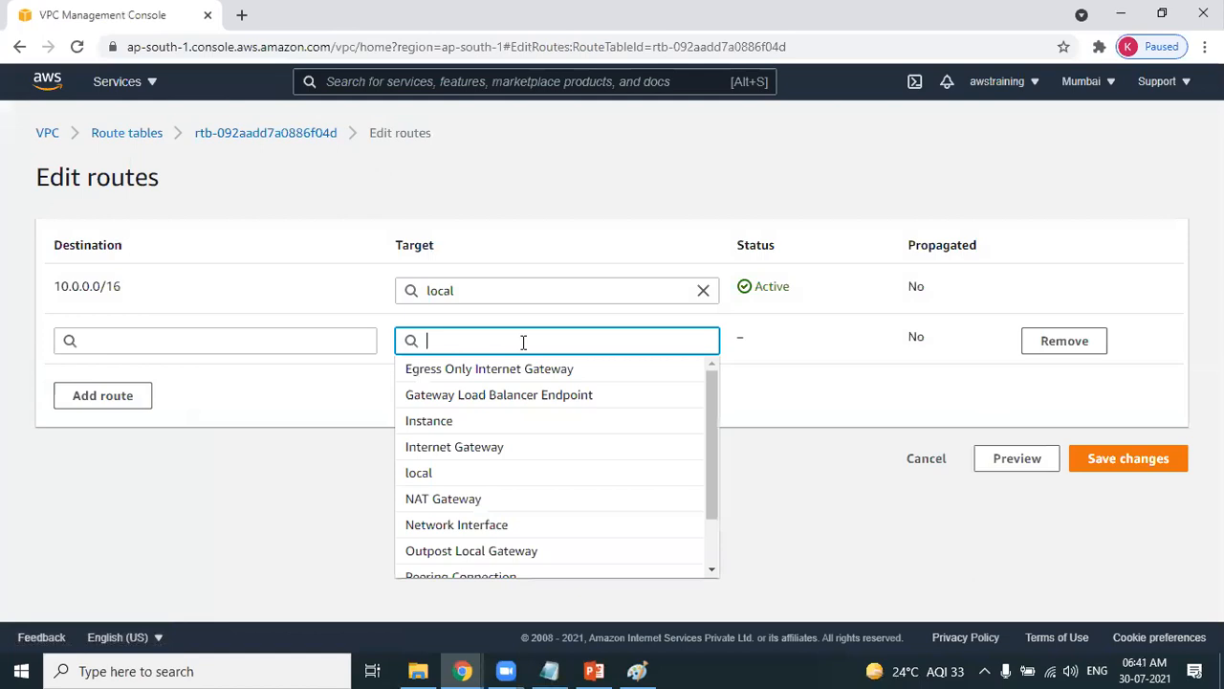
pyautogui.click(527, 446)
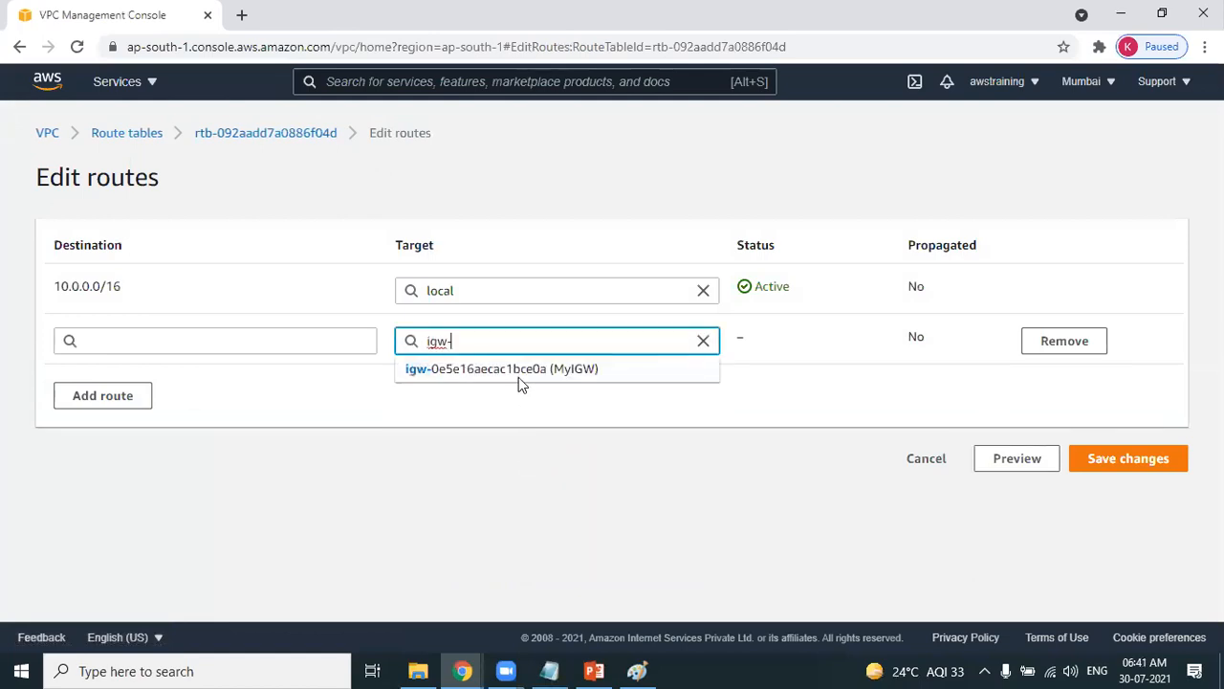
pyautogui.click(517, 370)
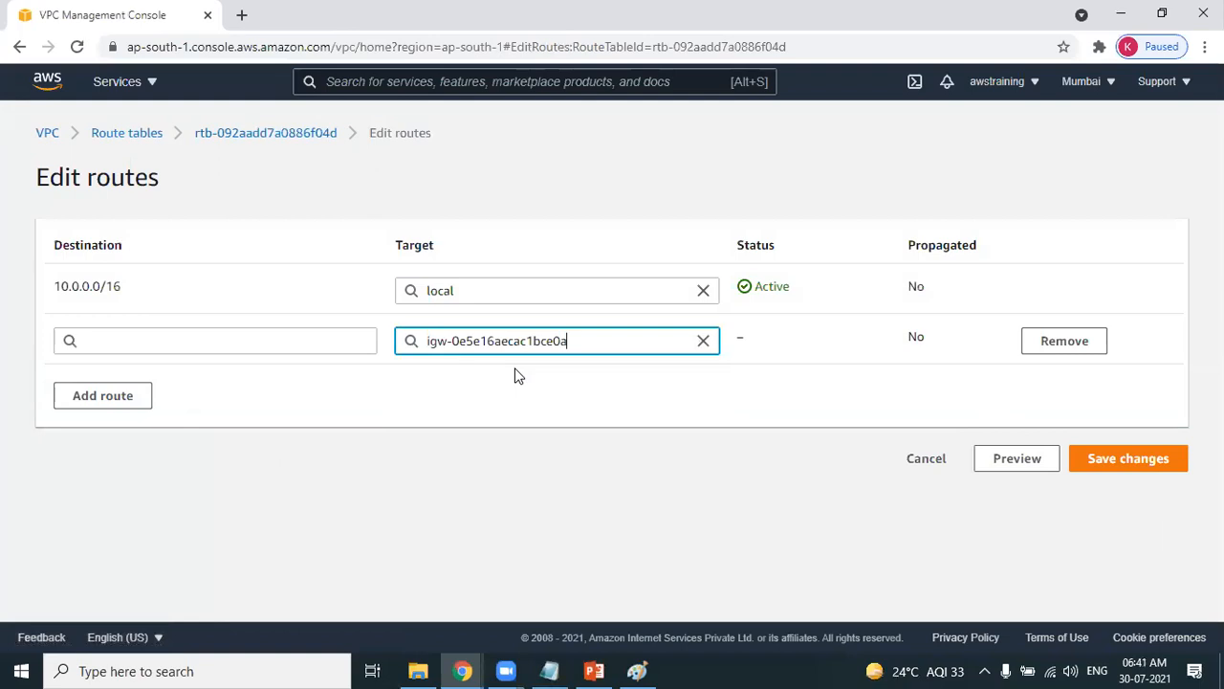
pyautogui.click(256, 341)
pyautogui.click(249, 377)
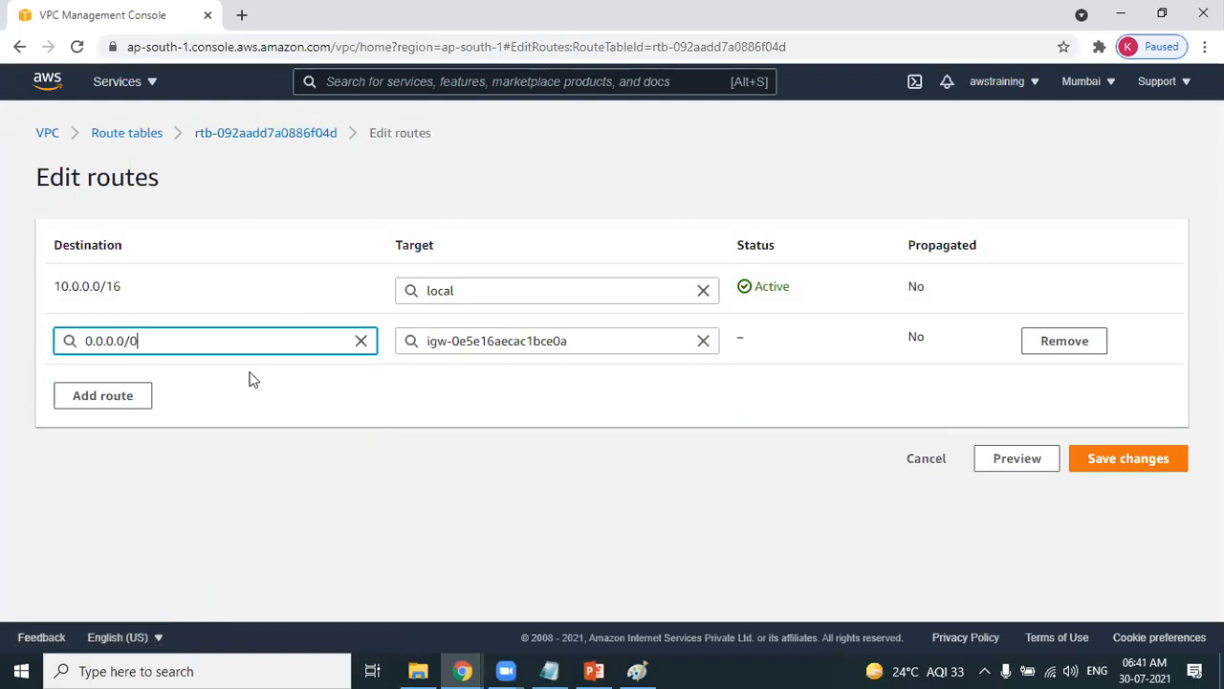
pyautogui.click(1118, 463)
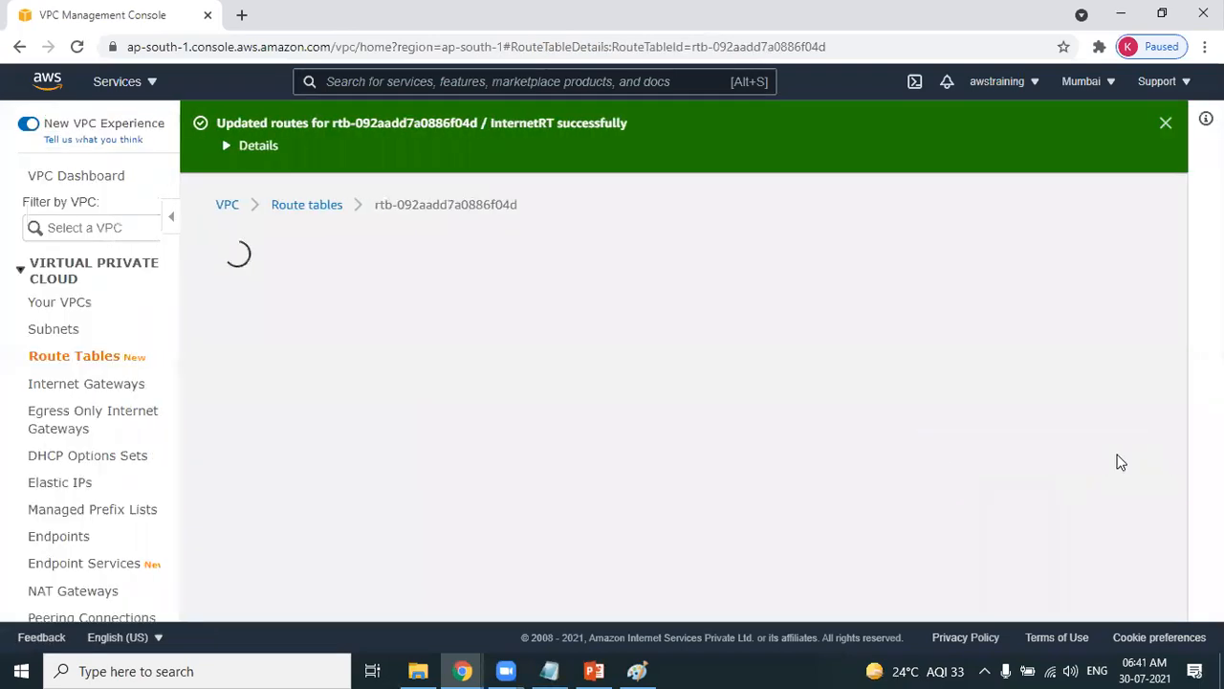
pyautogui.click(1165, 125)
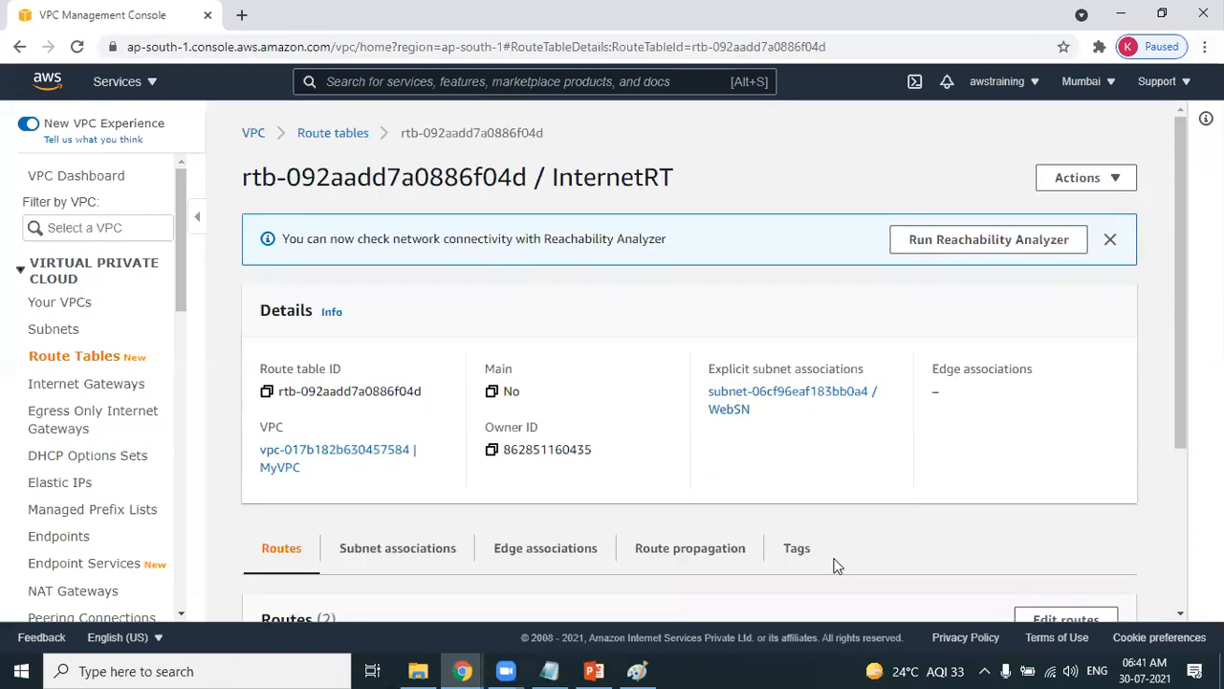
# Switch to the Notepad notes and highlight Steps 5 to 7 about creating and attaching the route table.
pyautogui.hotkey('alt', 'Tab')
pyautogui.press('Tab')
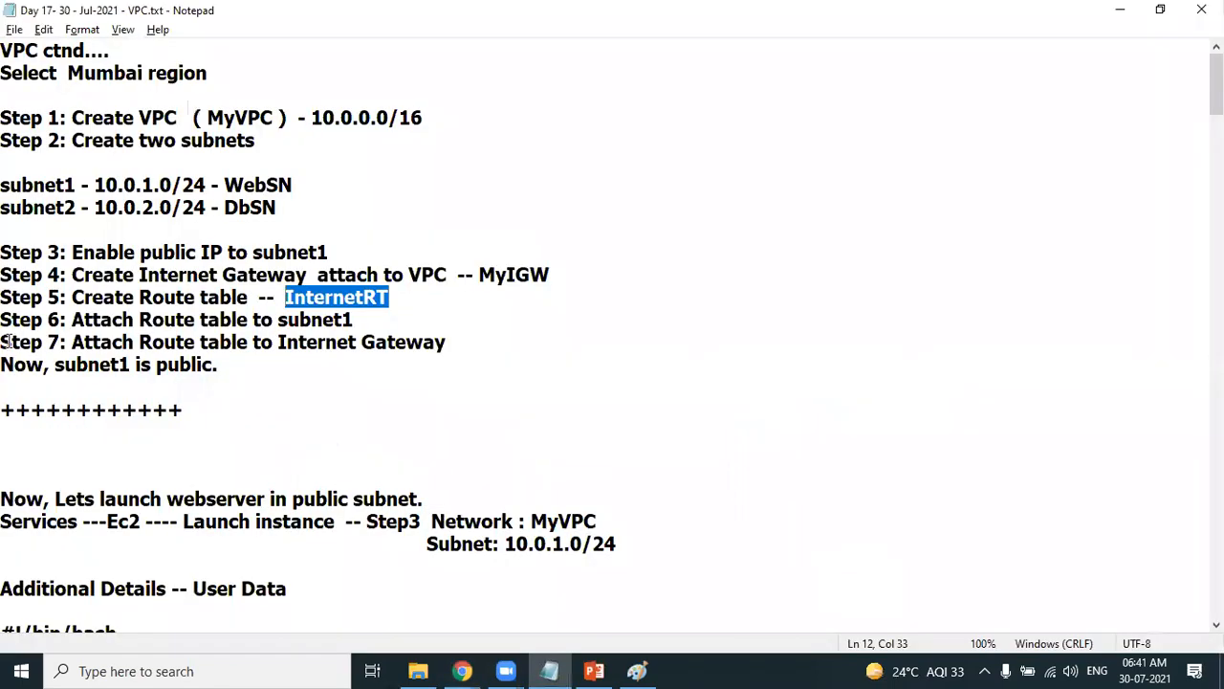
pyautogui.moveTo(72, 297); pyautogui.dragTo(231, 370)
# Switch to Paint and add the text label MyVPC above the large outer rectangle.
pyautogui.hotkey('alt', 'Tab')
pyautogui.press('Tab')
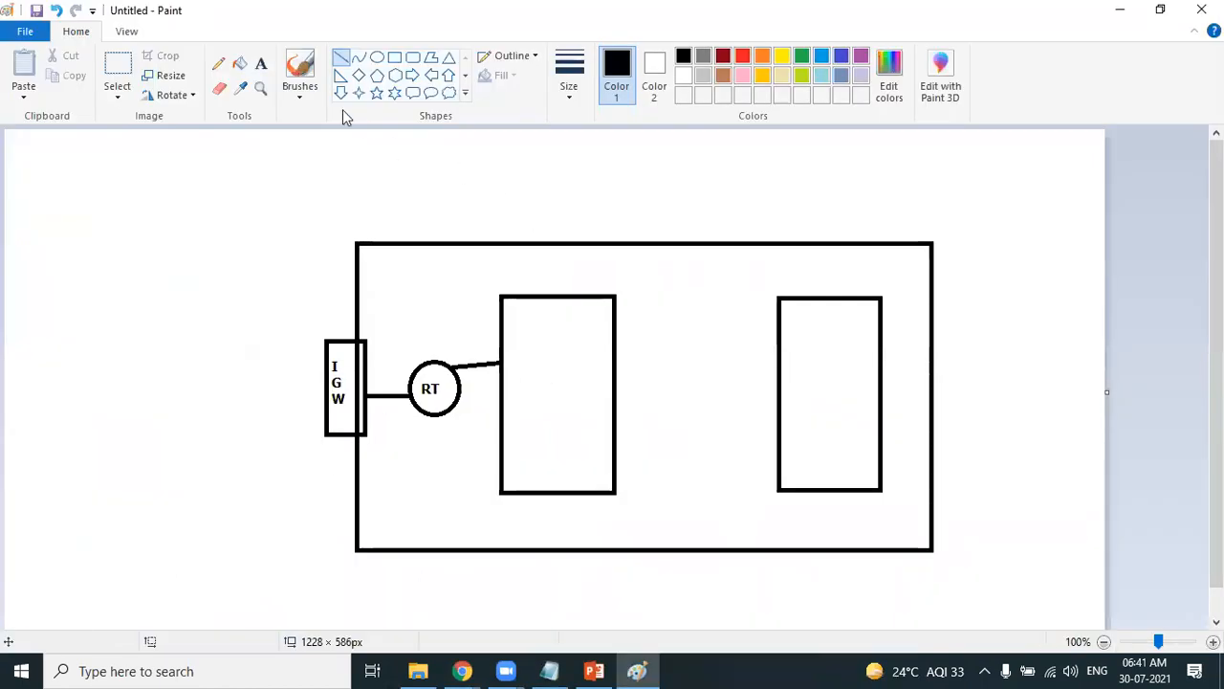
pyautogui.click(260, 63)
pyautogui.moveTo(568, 204); pyautogui.dragTo(678, 231)
pyautogui.write('MyVPC')
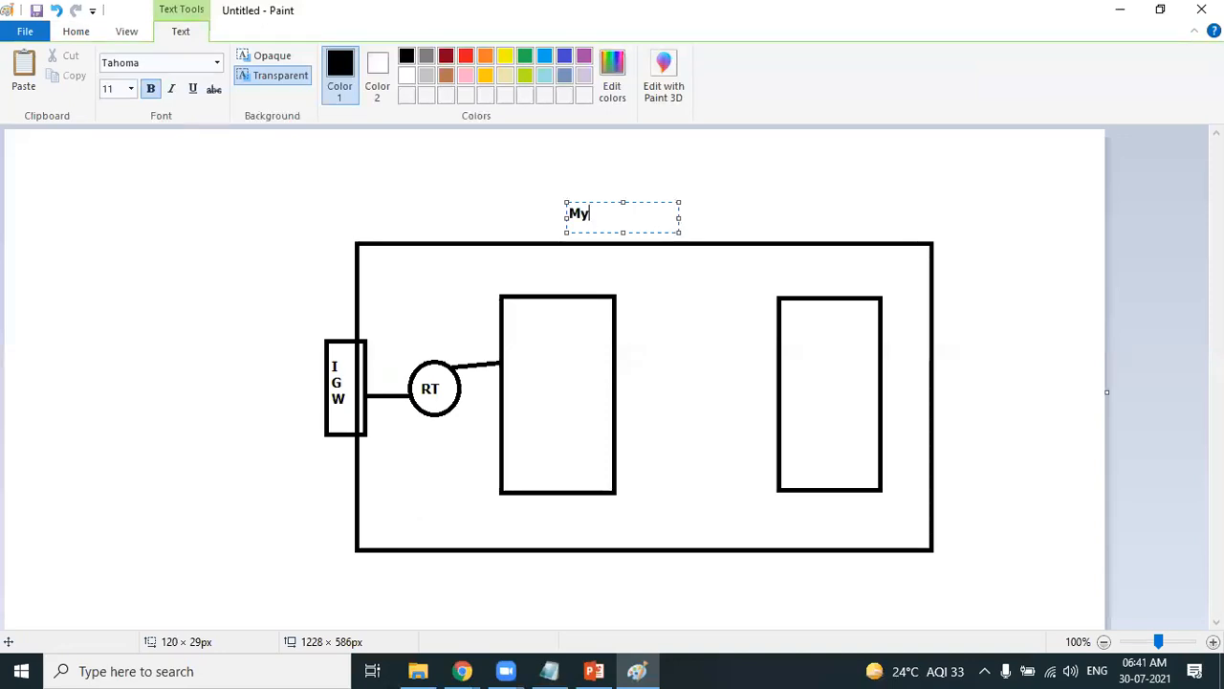
pyautogui.click(803, 217)
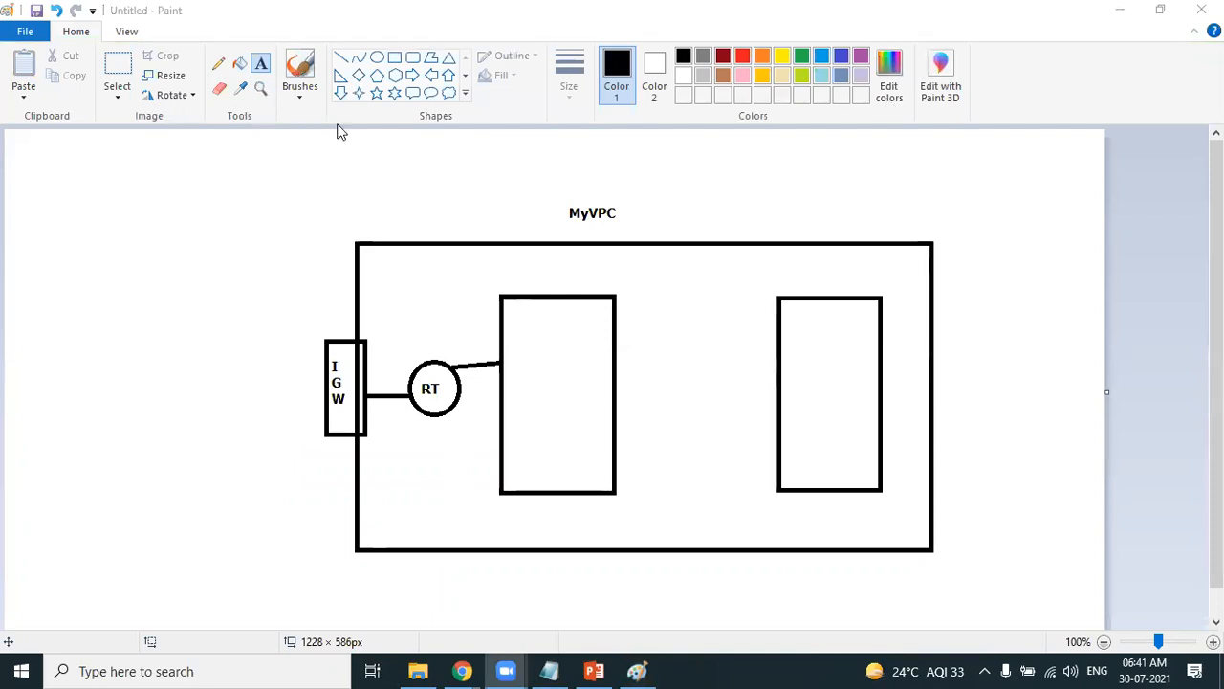
# Switch to Notepad and read the notes on launching a web server in the public subnet, including its user data script.
pyautogui.hotkey('alt', 'Tab')
pyautogui.click(421, 410)
pyautogui.press('Down')
pyautogui.press('Down')
pyautogui.press('Down')
pyautogui.press('Down')
pyautogui.press('Down')
pyautogui.press('Down')
pyautogui.press('Down')
pyautogui.press('Down')
pyautogui.press('Down')
pyautogui.press('Down')
pyautogui.press('Down')
pyautogui.press('Down')
pyautogui.press('Down')
pyautogui.press('Down')
pyautogui.press('Down')
pyautogui.press('Down')
pyautogui.press('Down')
pyautogui.press('Down')
pyautogui.press('Down')
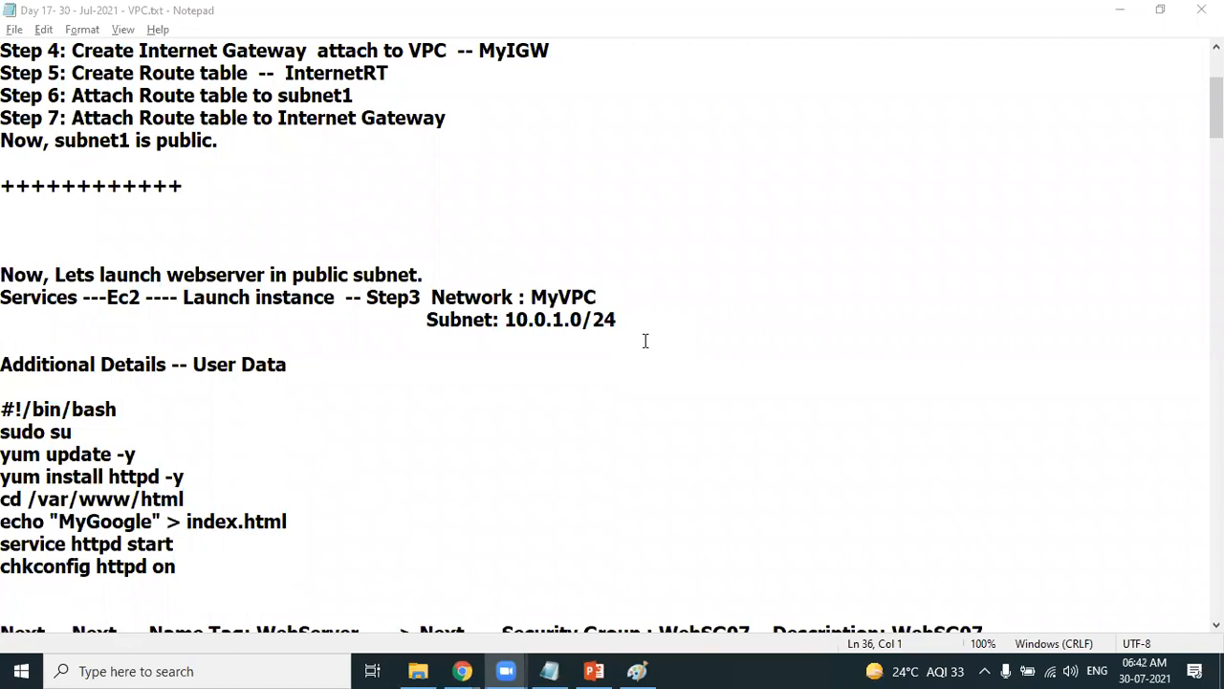
# Switch back to Paint and view the MyVPC diagram.
pyautogui.hotkey('alt', 'Tab')
pyautogui.hotkey('alt', 'Tab')
pyautogui.hotkey('alt', 'Tab')
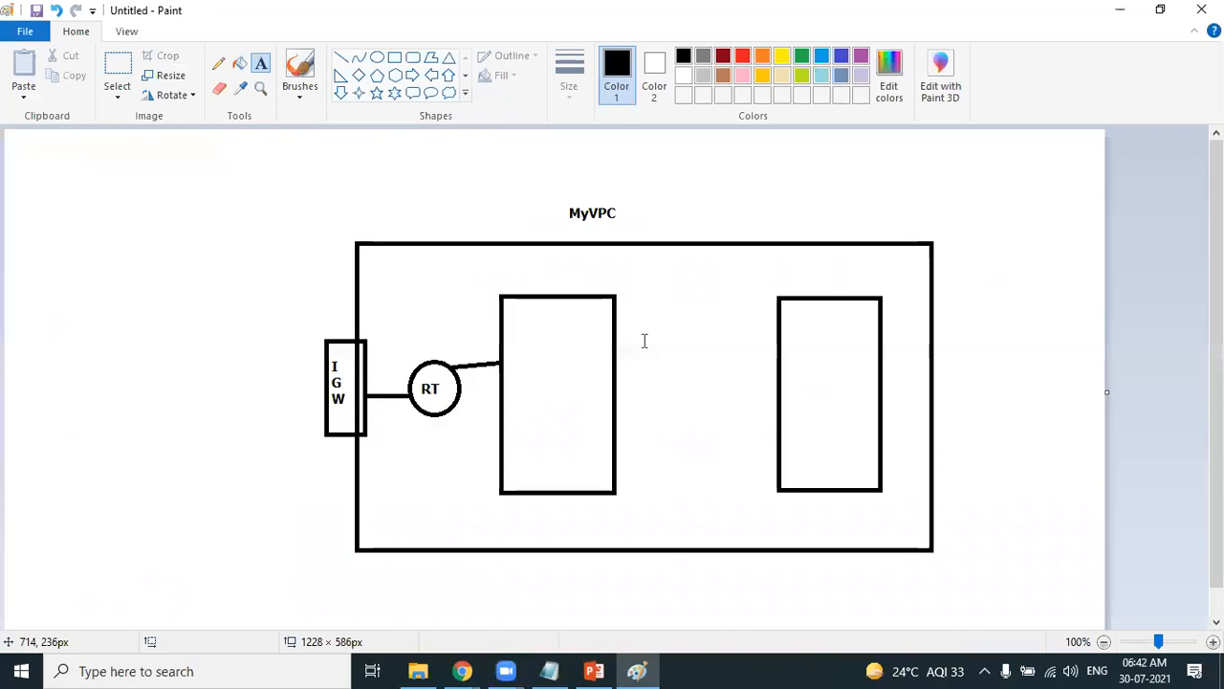
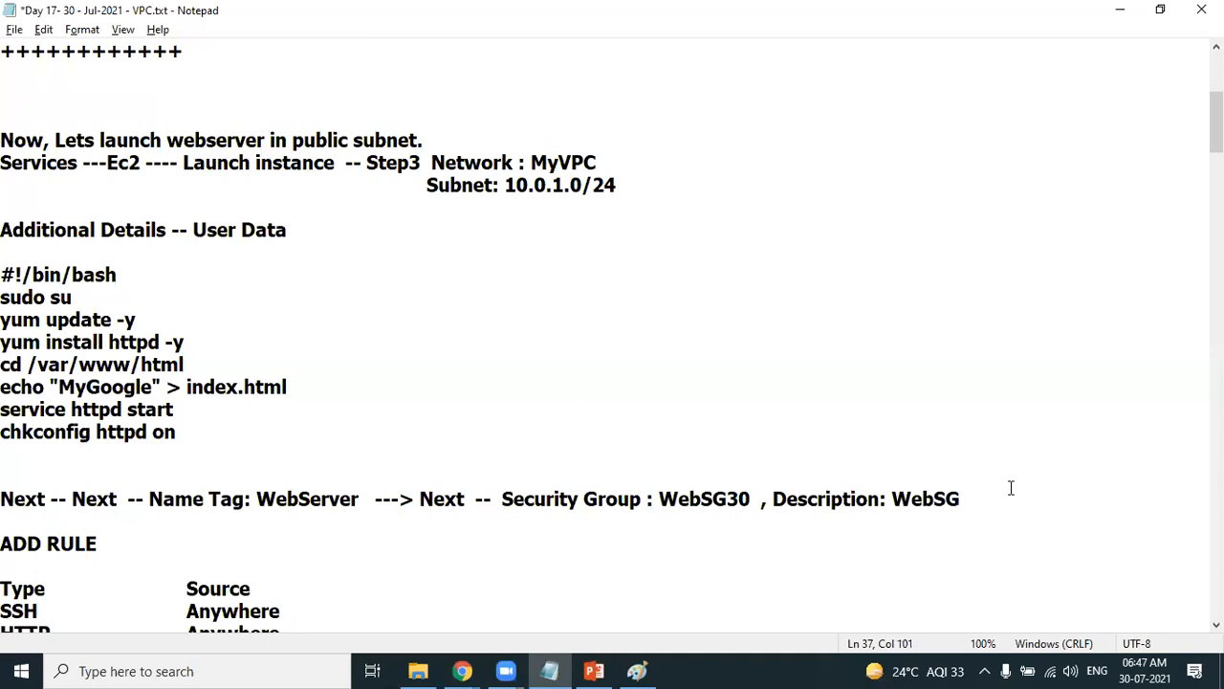
# Complete the web security group description in the notes as WebSG30 and change the web key pair name to webKP30.pem.
pyautogui.hotkey('ctrl', 'End')
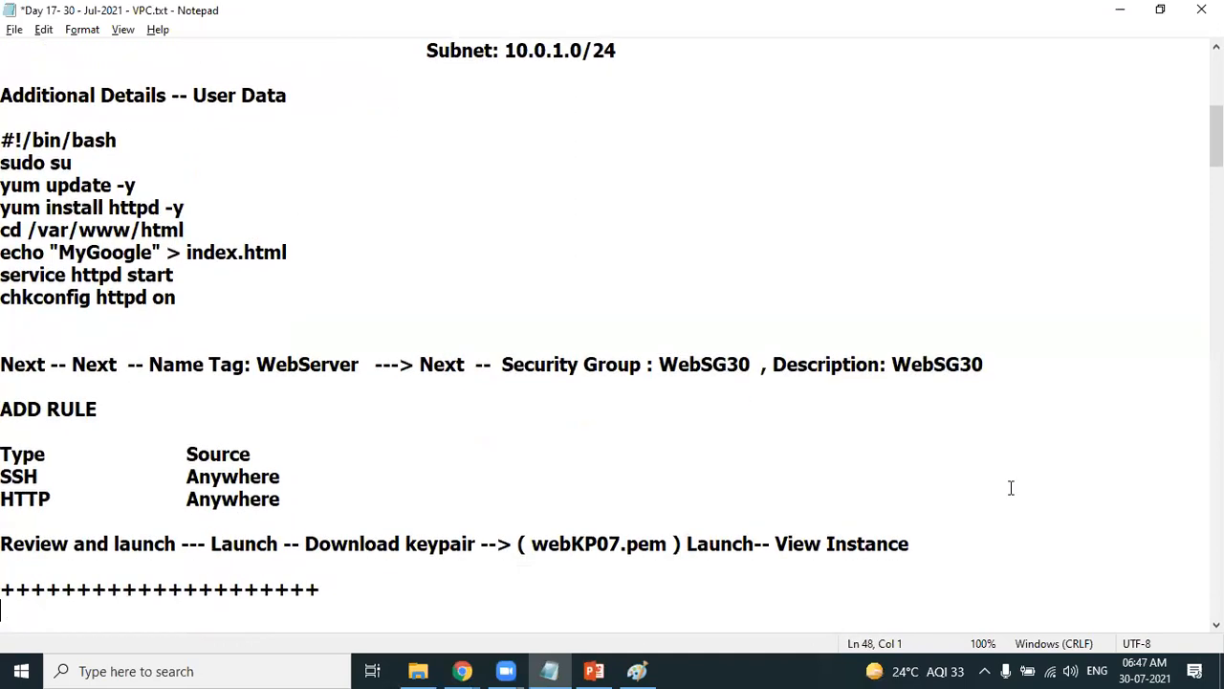
pyautogui.press('Down')
pyautogui.press('Down')
pyautogui.click(619, 489)
pyautogui.hotkey('shift', 'Left')
pyautogui.hotkey('shift', 'Left')
pyautogui.write('30')
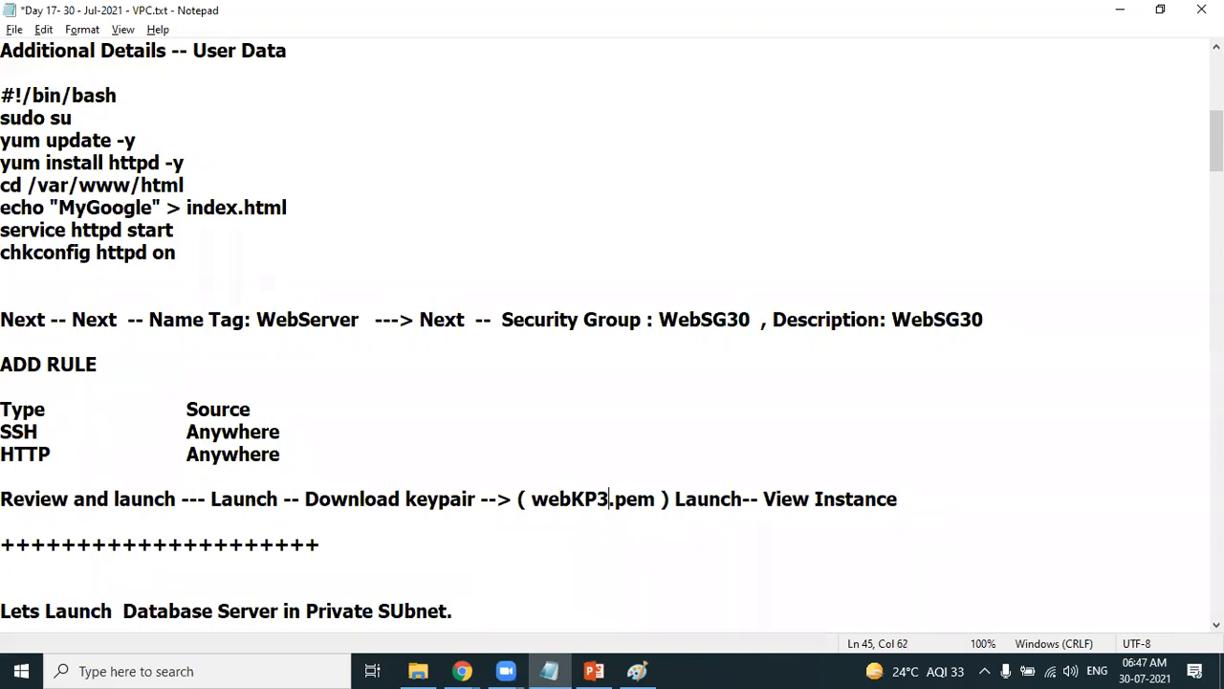
# Change both the security group name and its description in the database server notes to DbSG30.
pyautogui.press('Down')
pyautogui.press('Down')
pyautogui.press('Down')
pyautogui.press('Down')
pyautogui.press('Down')
pyautogui.press('Down')
pyautogui.press('Down')
pyautogui.press('Down')
pyautogui.press('Down')
pyautogui.press('Down')
pyautogui.press('Down')
pyautogui.press('Down')
pyautogui.press('Down')
pyautogui.press('Down')
pyautogui.press('Down')
pyautogui.press('Down')
pyautogui.press('Down')
pyautogui.press('Down')
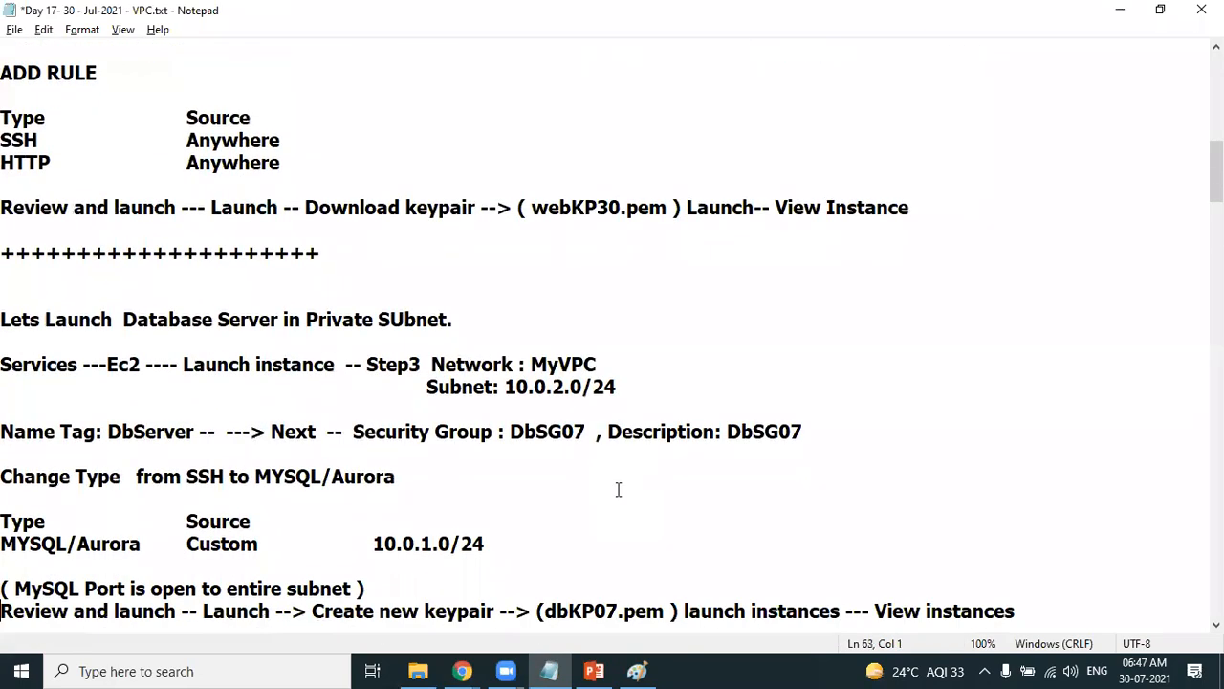
pyautogui.click(581, 431)
pyautogui.press('BackSpace')
pyautogui.press('BackSpace')
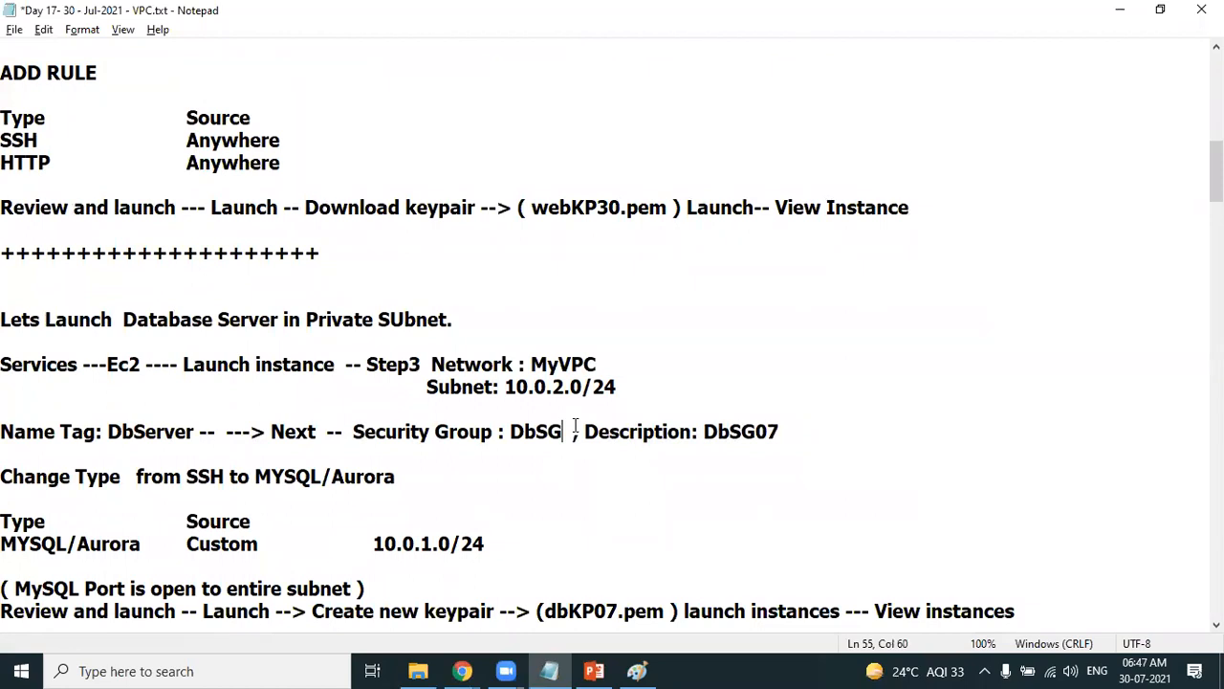
pyautogui.write('30')
pyautogui.click(818, 432)
pyautogui.press('BackSpace')
pyautogui.press('BackSpace')
pyautogui.write('30')
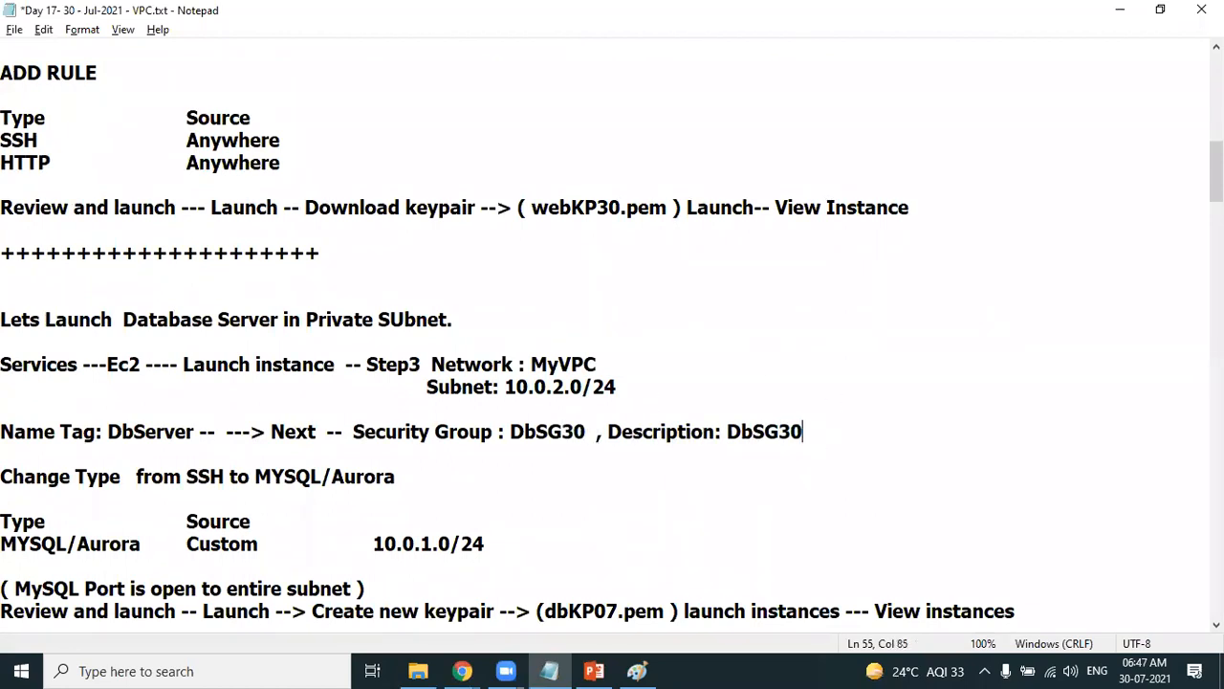
# Highlight the MYSQL/Aurora rule with custom source 10.0.1.0/24 in the database server notes, and clear the selection.
pyautogui.moveTo(372, 542); pyautogui.dragTo(534, 552)
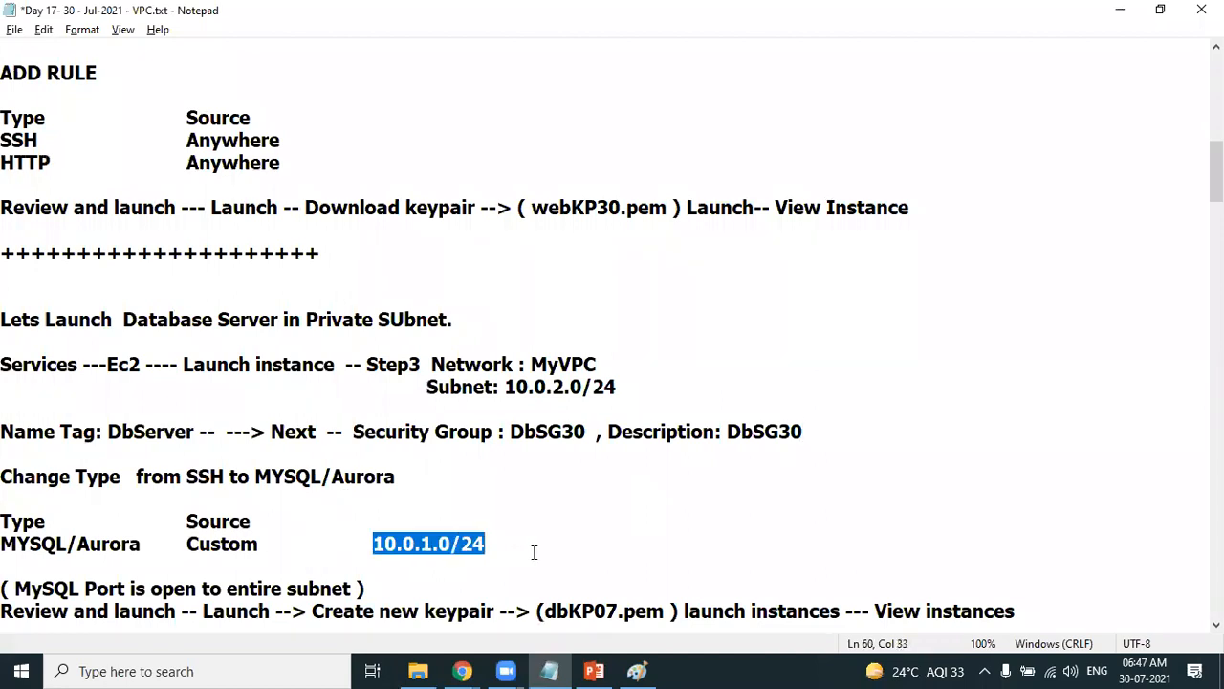
pyautogui.moveTo(8, 545); pyautogui.dragTo(105, 557)
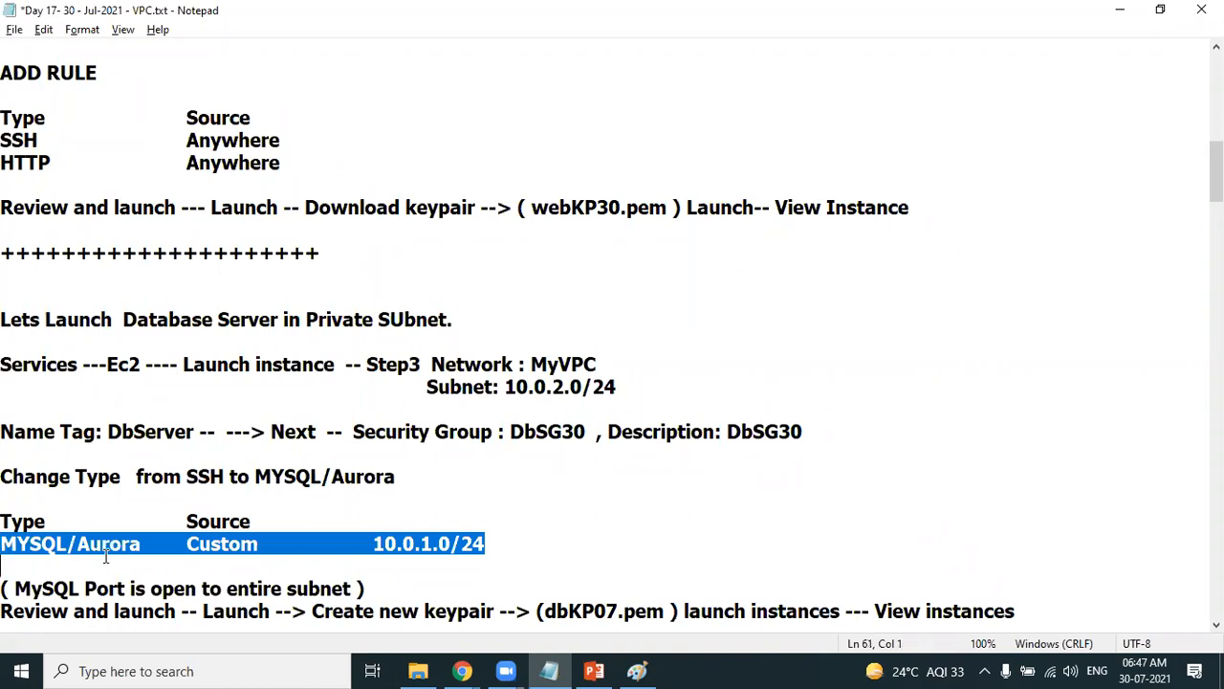
pyautogui.click(499, 550)
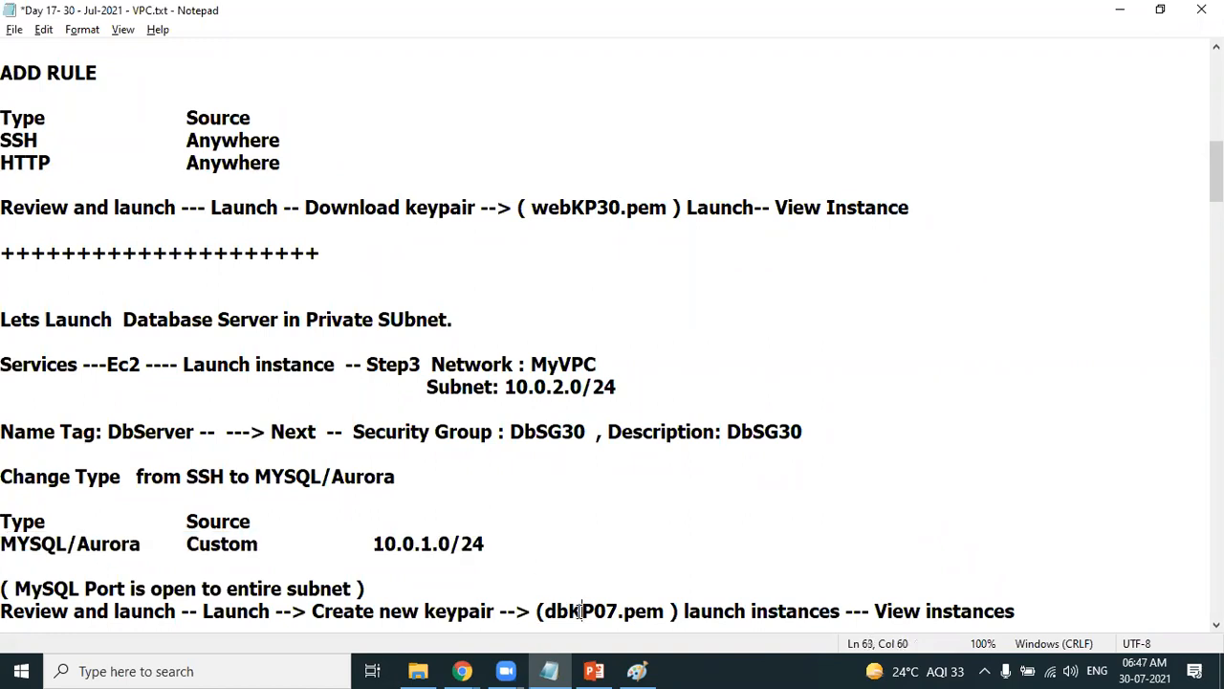
# Change the database key pair name in the notes to dbKP30.pem.
pyautogui.hotkey('shift', 'Right')
pyautogui.hotkey('shift', 'Right')
pyautogui.write('30')
pyautogui.press('Down')
pyautogui.press('Down')
pyautogui.press('Down')
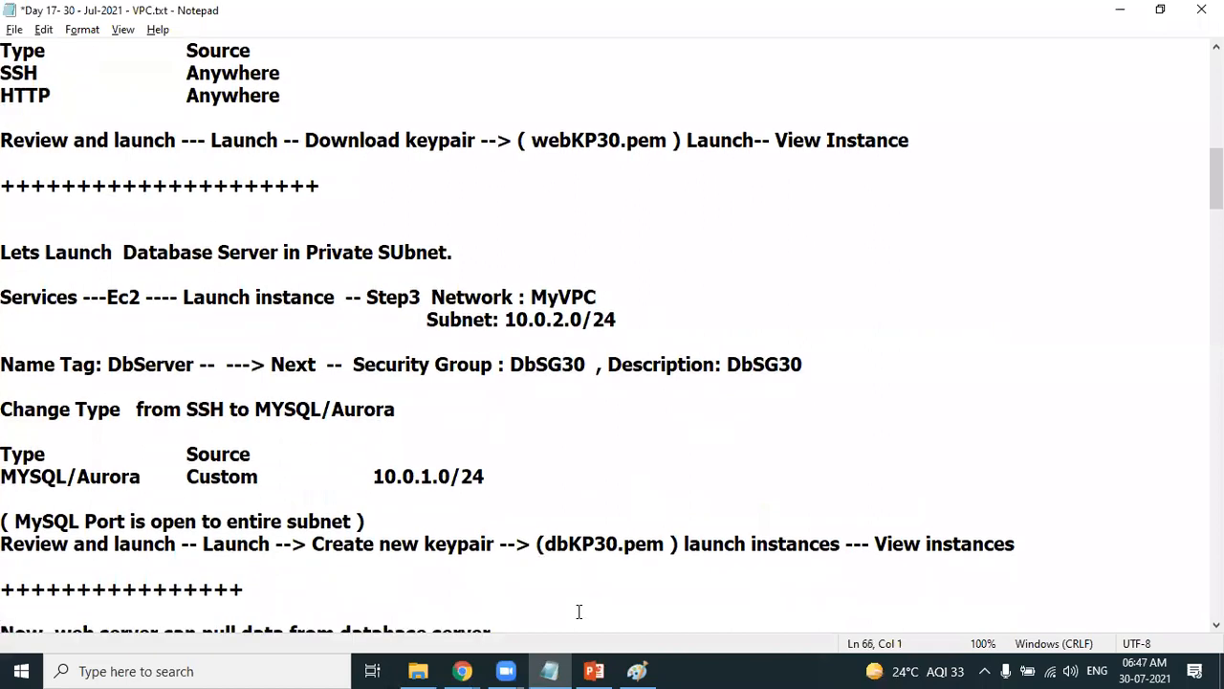
# Insert blank lines above "Now, web server can pull data from database server." in the notes.
pyautogui.press('Down')
pyautogui.press('Down')
pyautogui.press('Down')
pyautogui.press('Down')
pyautogui.press('Down')
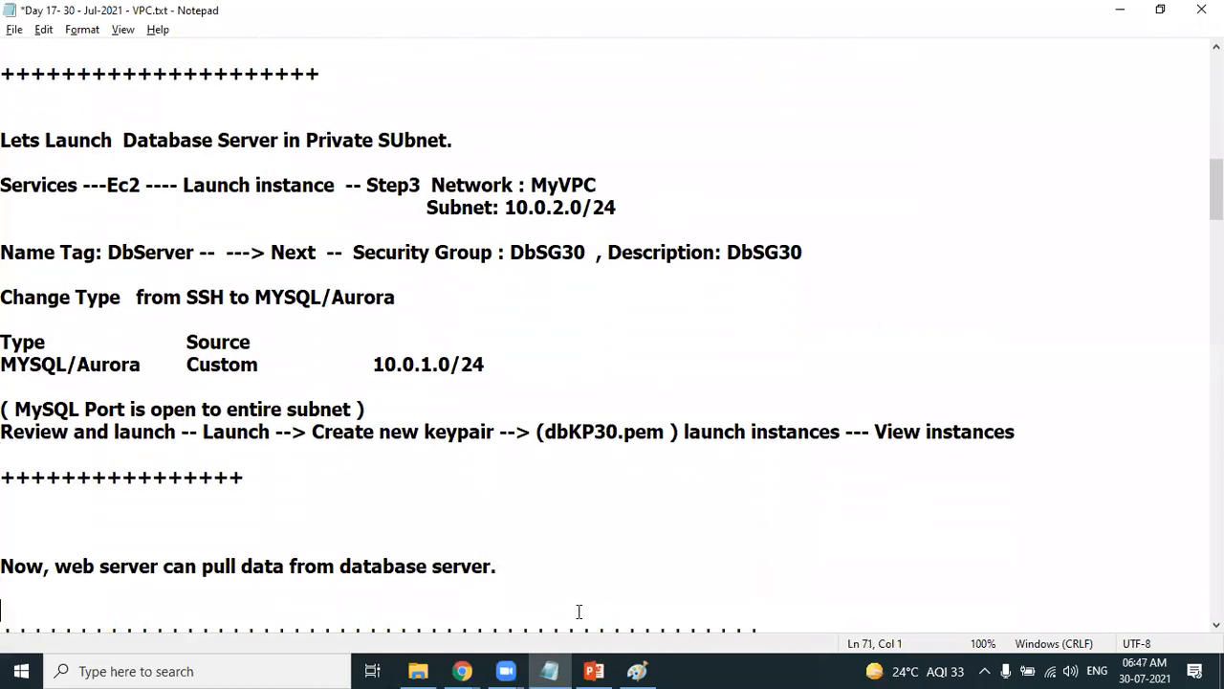
pyautogui.press('Return')
pyautogui.press('Return')
pyautogui.press('Return')
# Look back through the notes up to the section on launching the web server in the public subnet.
pyautogui.press('Up')
pyautogui.press('Up')
pyautogui.press('Up')
pyautogui.press('Up')
pyautogui.press('Up')
pyautogui.press('Up')
pyautogui.press('Up')
pyautogui.press('Up')
pyautogui.press('Up')
pyautogui.press('Up')
pyautogui.press('Up')
pyautogui.press('Up')
pyautogui.press('Up')
pyautogui.press('Up')
pyautogui.press('Up')
pyautogui.press('Up')
pyautogui.press('Up')
pyautogui.press('Up')
pyautogui.press('Up')
pyautogui.press('Up')
pyautogui.press('Up')
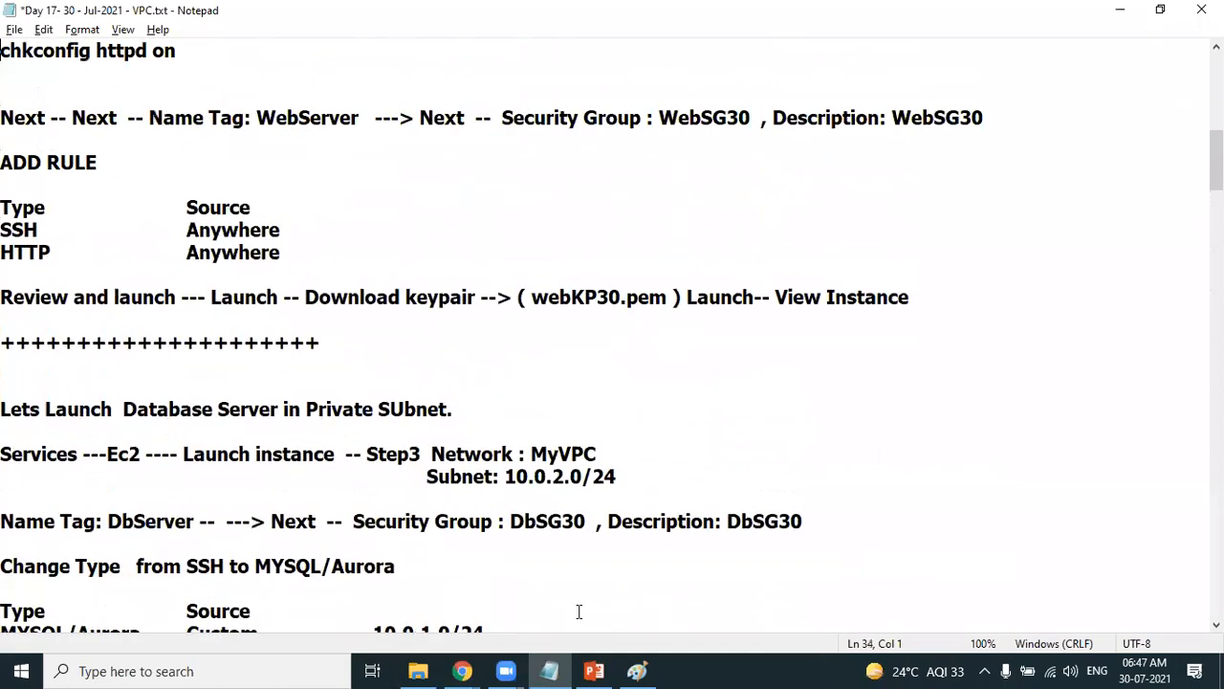
pyautogui.press('Up')
pyautogui.press('Up')
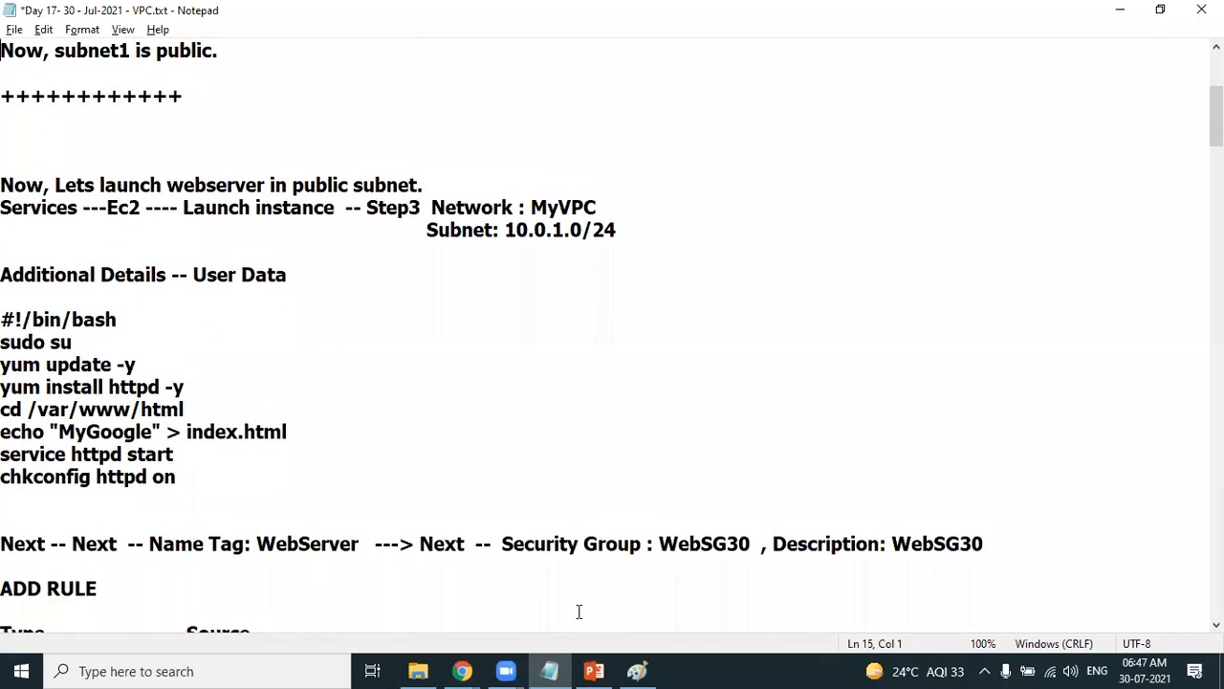
# Switch to Chrome and open the list of EC2 instances in the AWS console.
pyautogui.hotkey('alt', 'Tab')
pyautogui.press('Tab')
pyautogui.press('Tab')
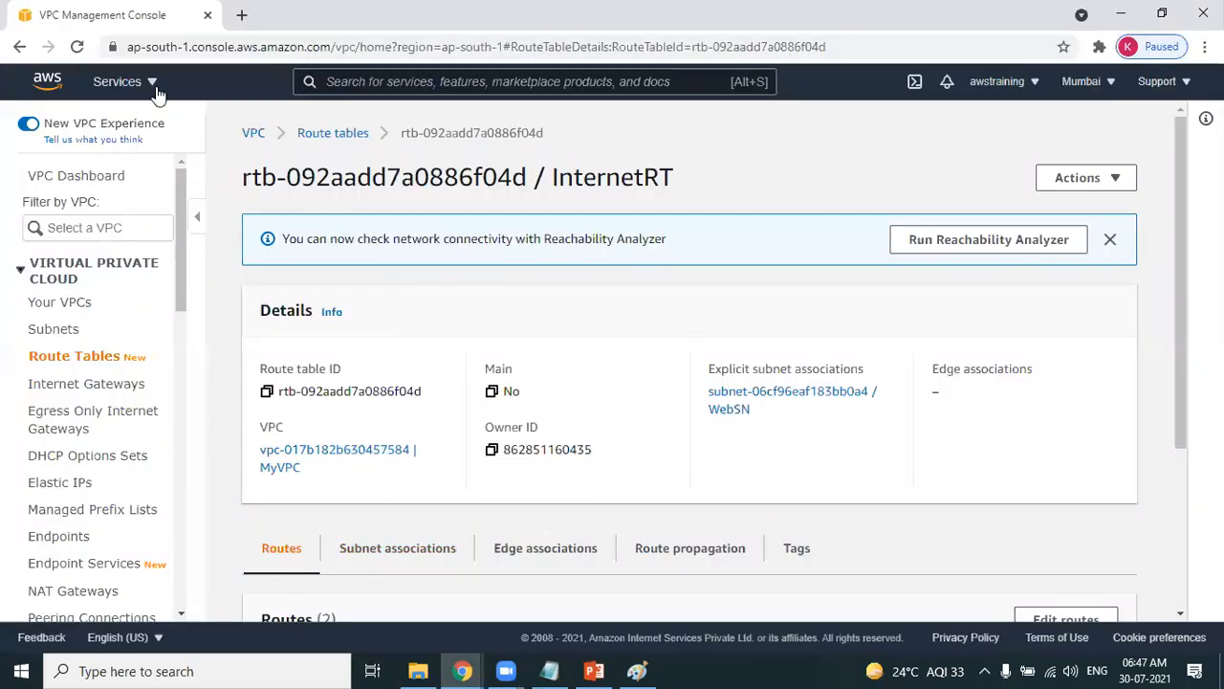
pyautogui.click(153, 85)
pyautogui.click(388, 191)
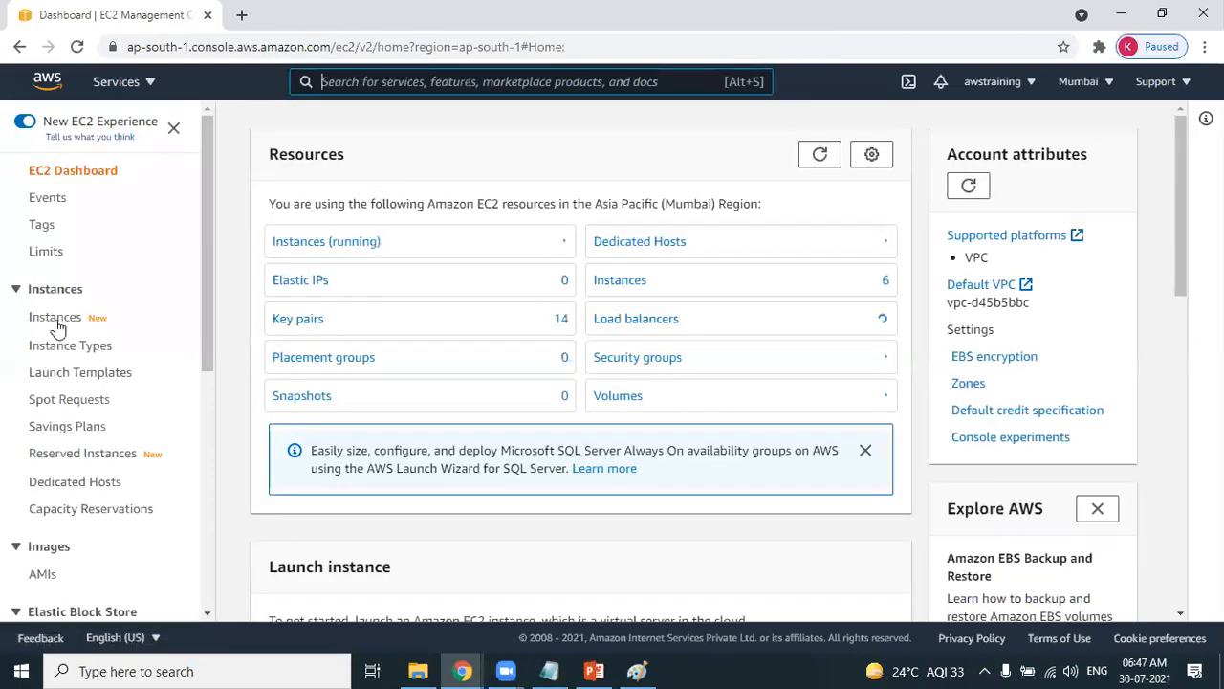
pyautogui.click(58, 324)
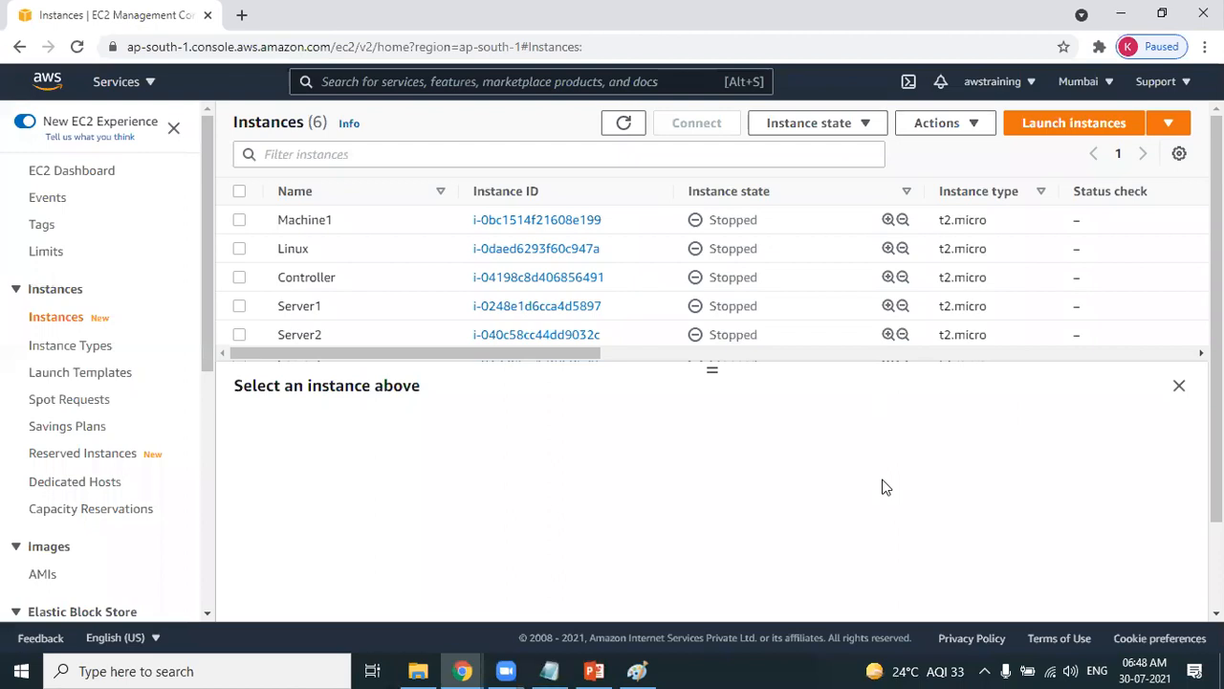
# Start launching an instance with the 64-bit (x86) Amazon Linux 2 AMI (HVM), keeping type t2.micro, and proceed to the instance details.
pyautogui.click(1084, 134)
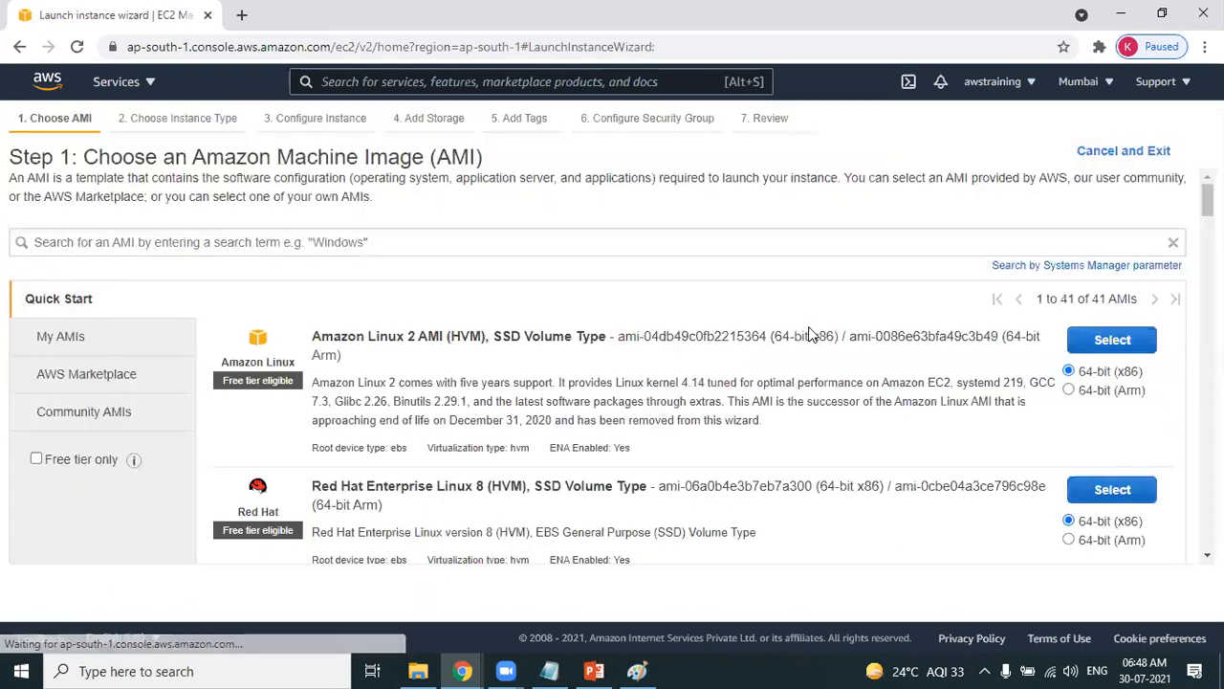
pyautogui.click(1106, 340)
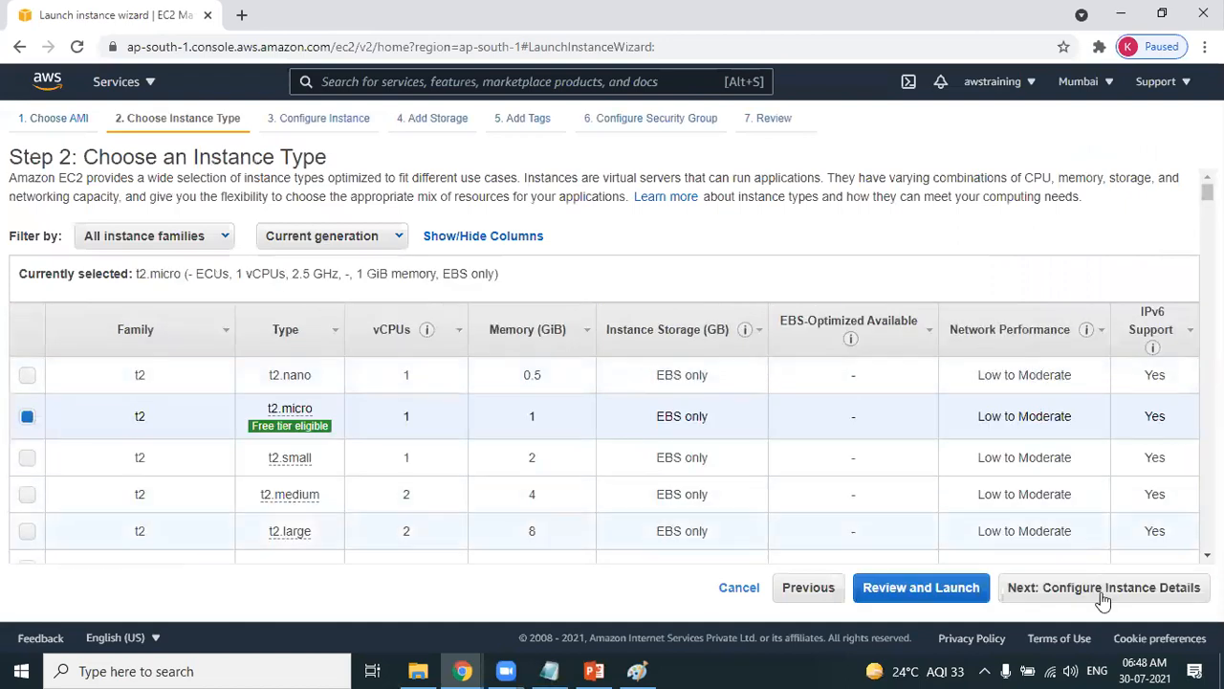
pyautogui.click(1100, 587)
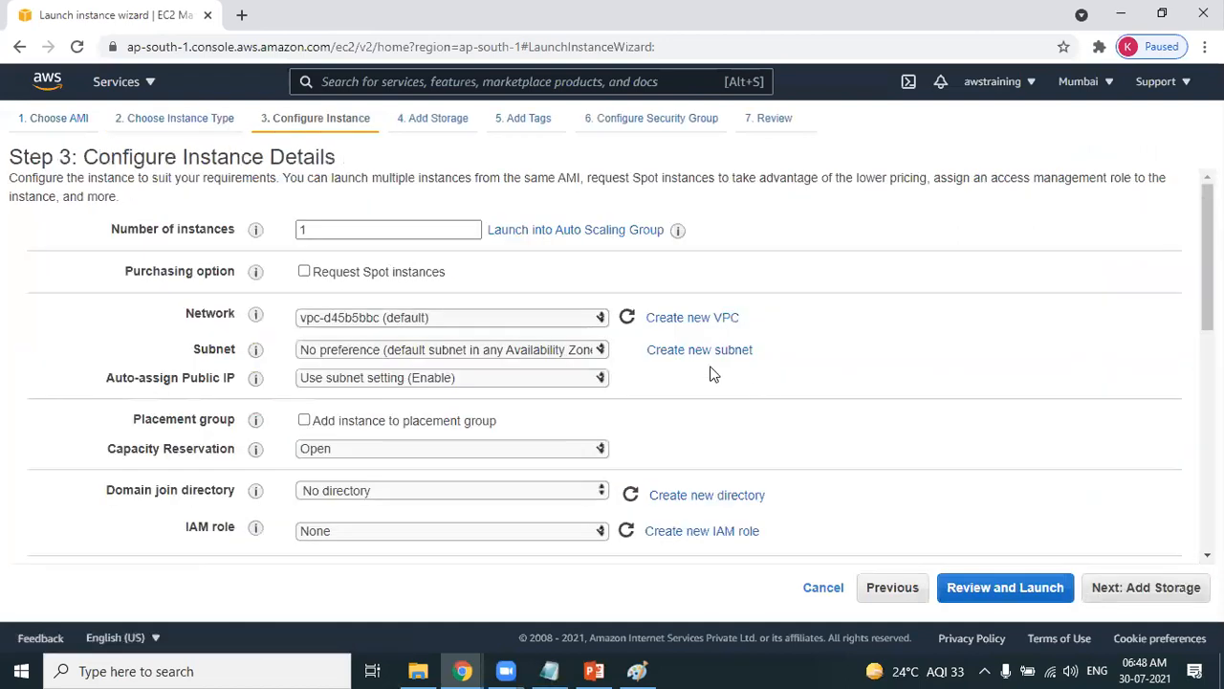
# Set the instance's network to MyVPC and its subnet to WebSN in ap-south-1a.
pyautogui.click(486, 317)
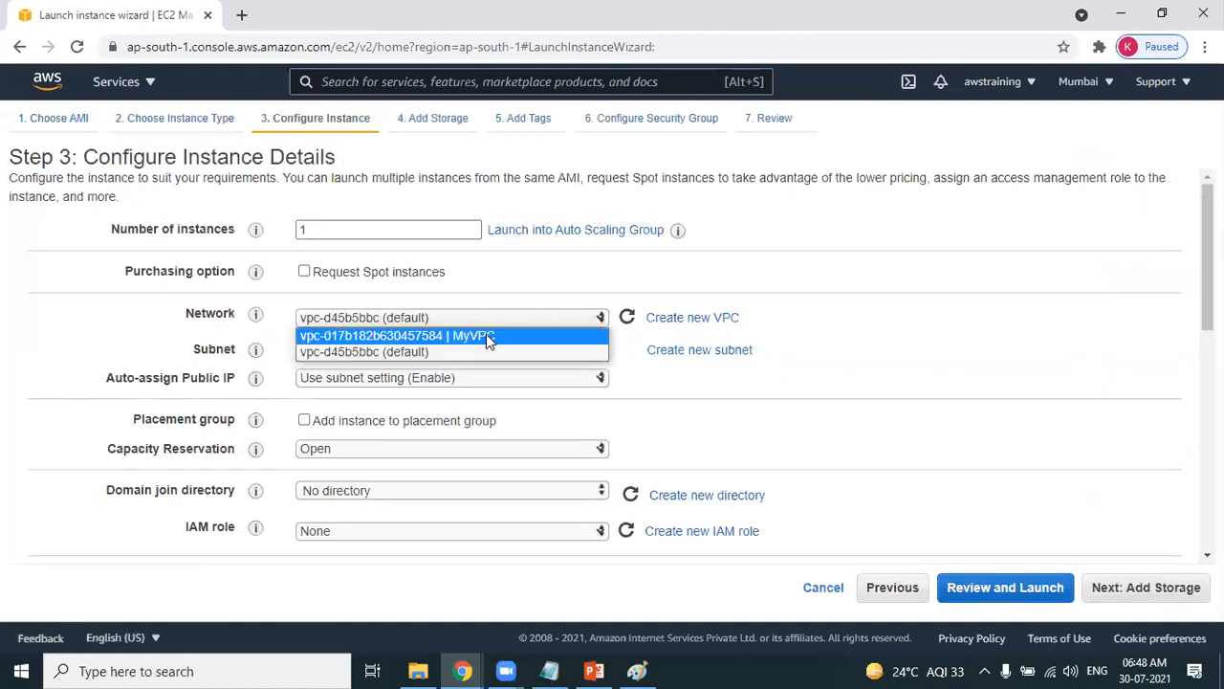
pyautogui.click(485, 342)
pyautogui.click(482, 354)
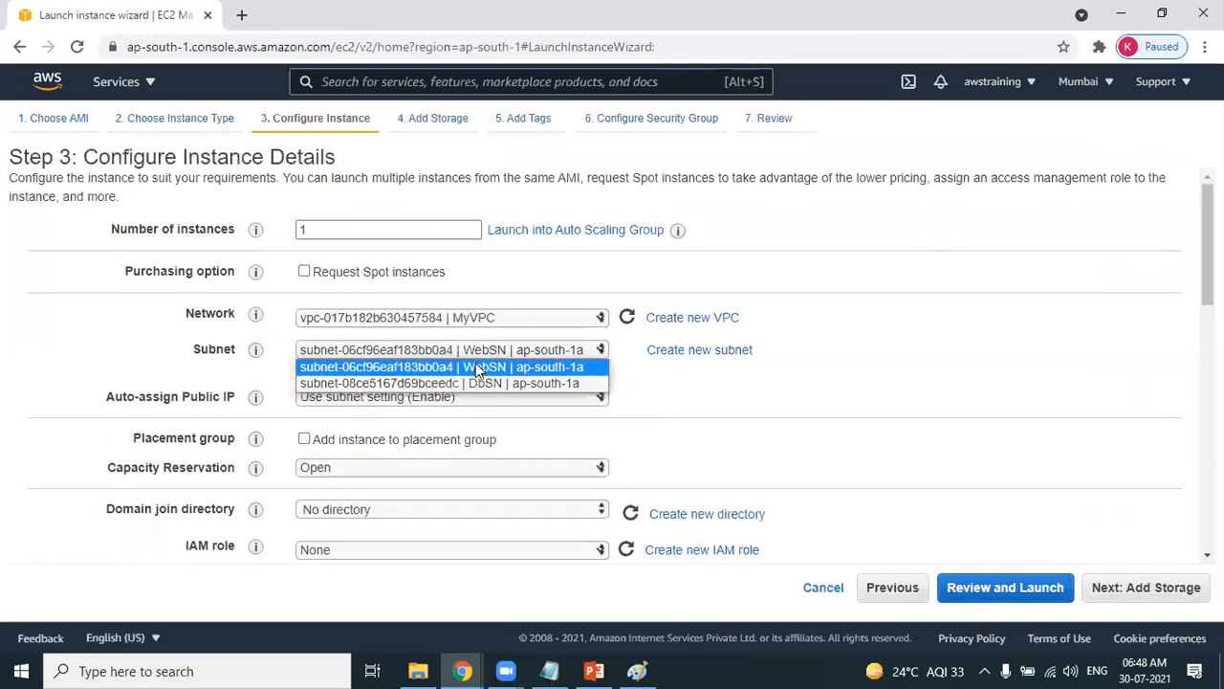
pyautogui.click(474, 367)
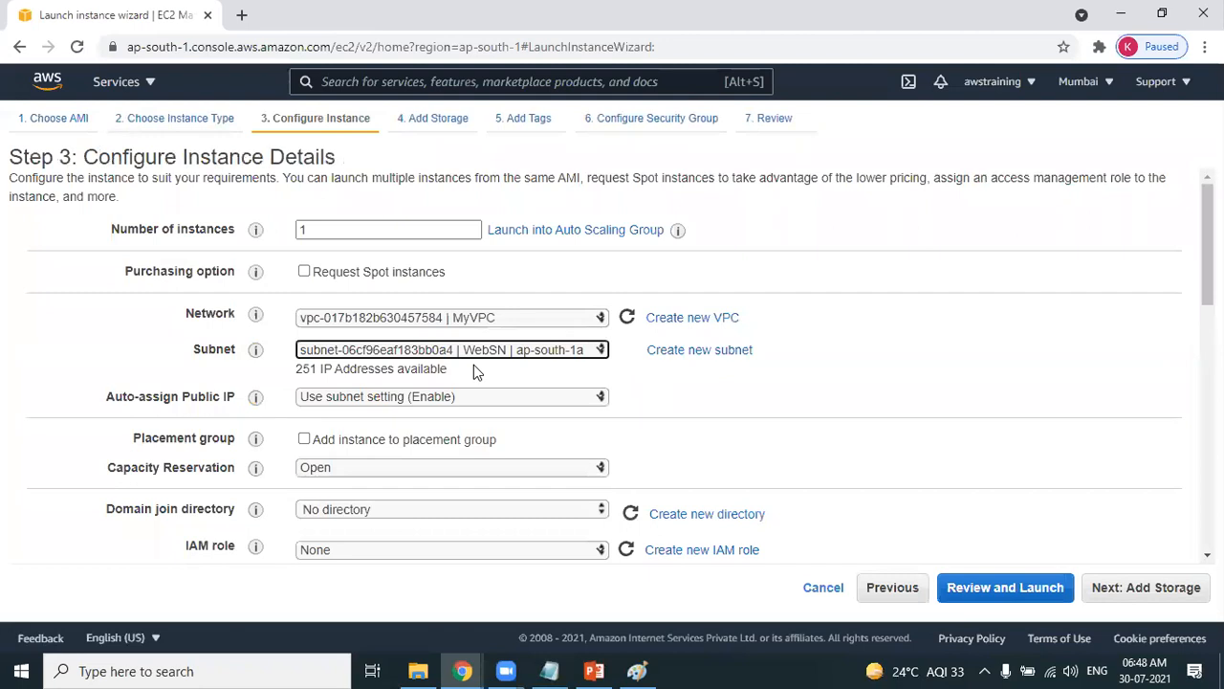
pyautogui.moveTo(9, 157); pyautogui.dragTo(60, 158)
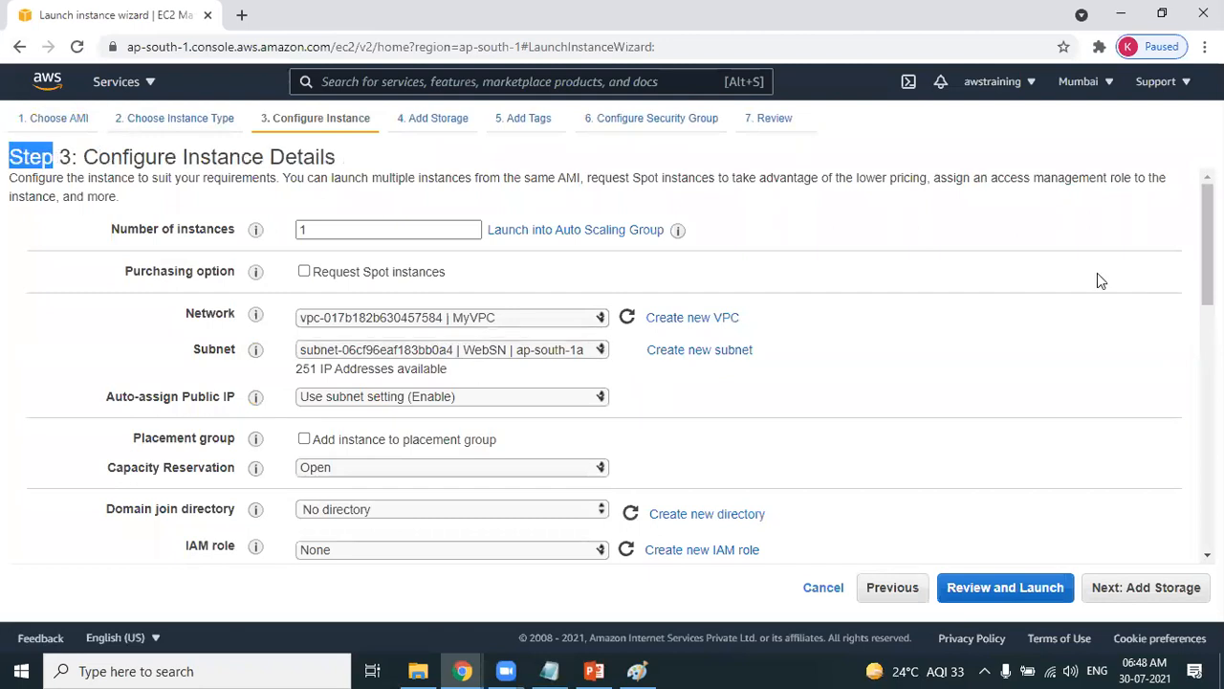
# Copy the httpd setup script, from #!/bin/bash to chkconfig httpd on, out of the Notepad notes into the instance's user data in Chrome.
pyautogui.moveTo(1207, 244); pyautogui.dragTo(1207, 475)
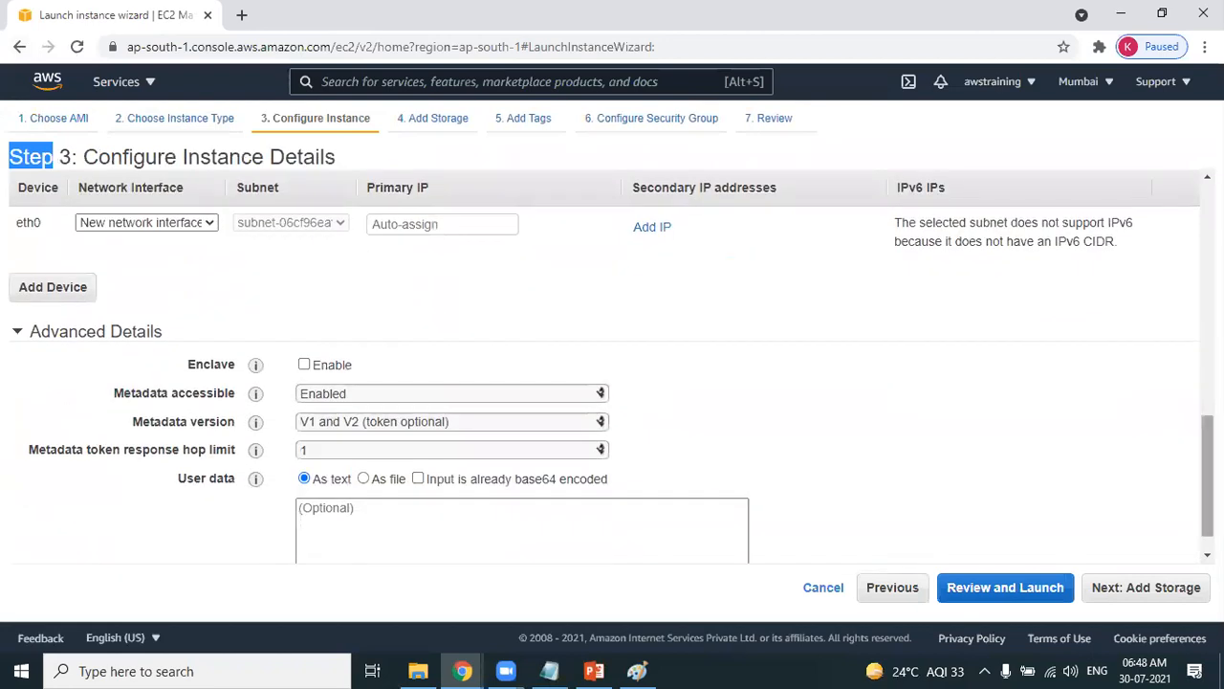
pyautogui.scroll(-1, 1207, 478)
pyautogui.click(497, 504)
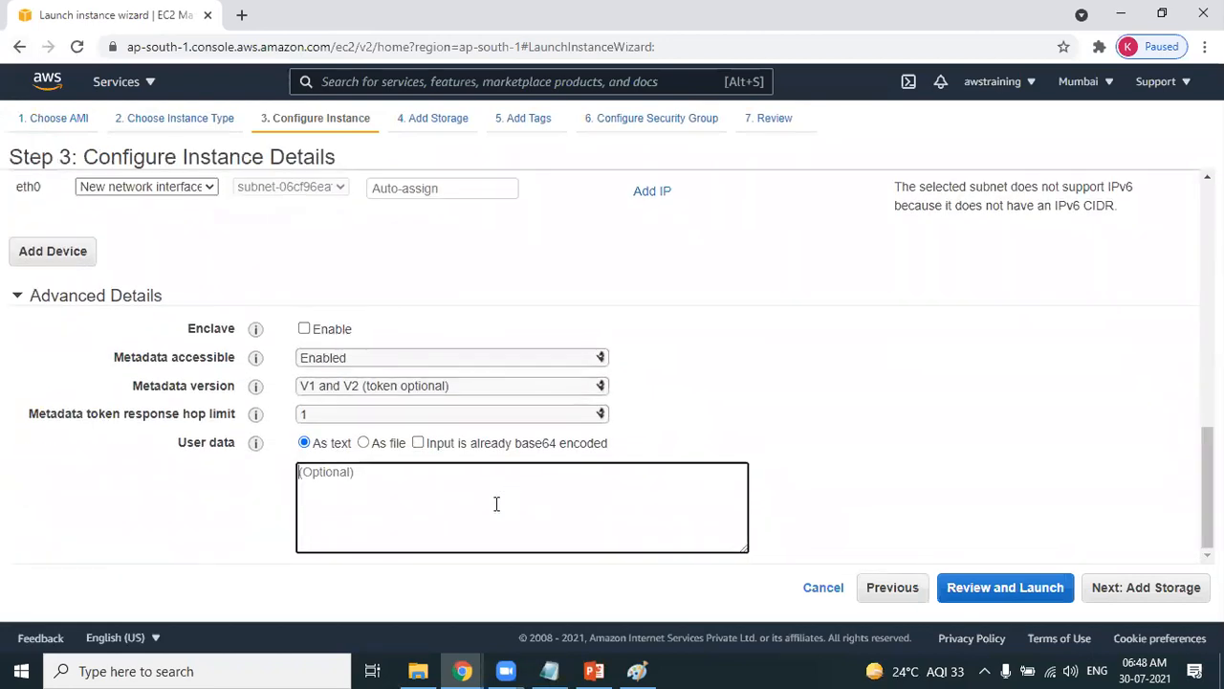
pyautogui.hotkey('alt', 'Tab')
pyautogui.press('Up')
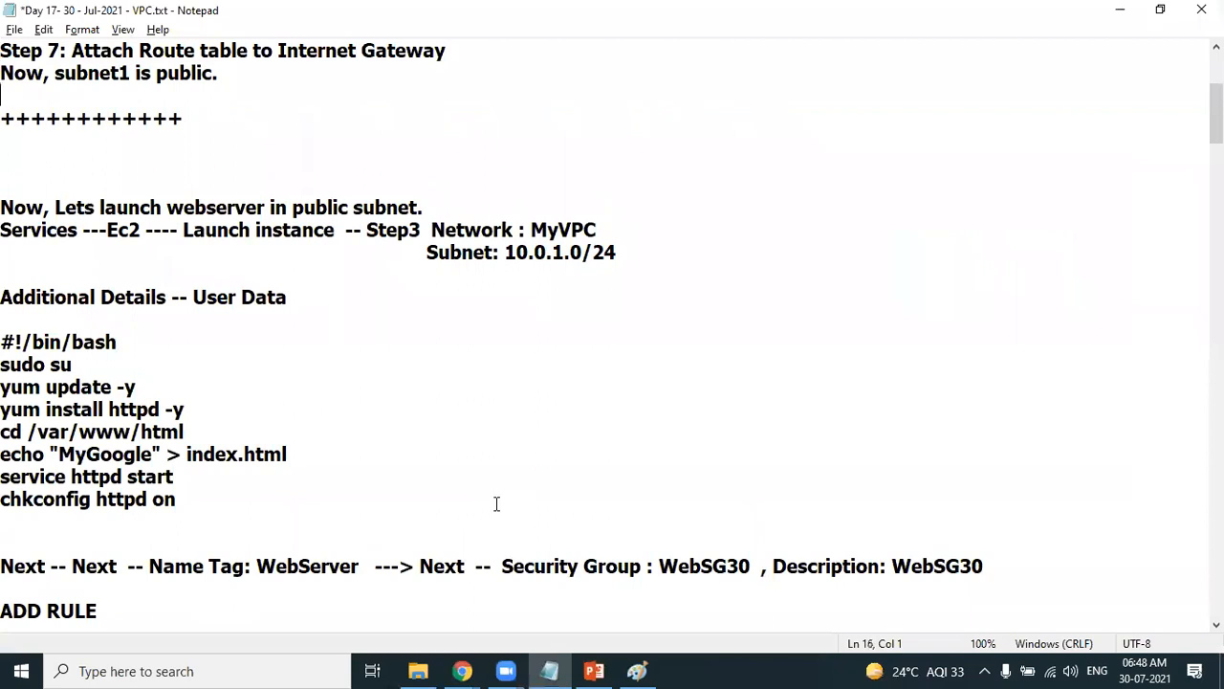
pyautogui.press('Up')
pyautogui.hotkey('shift', 'Down')
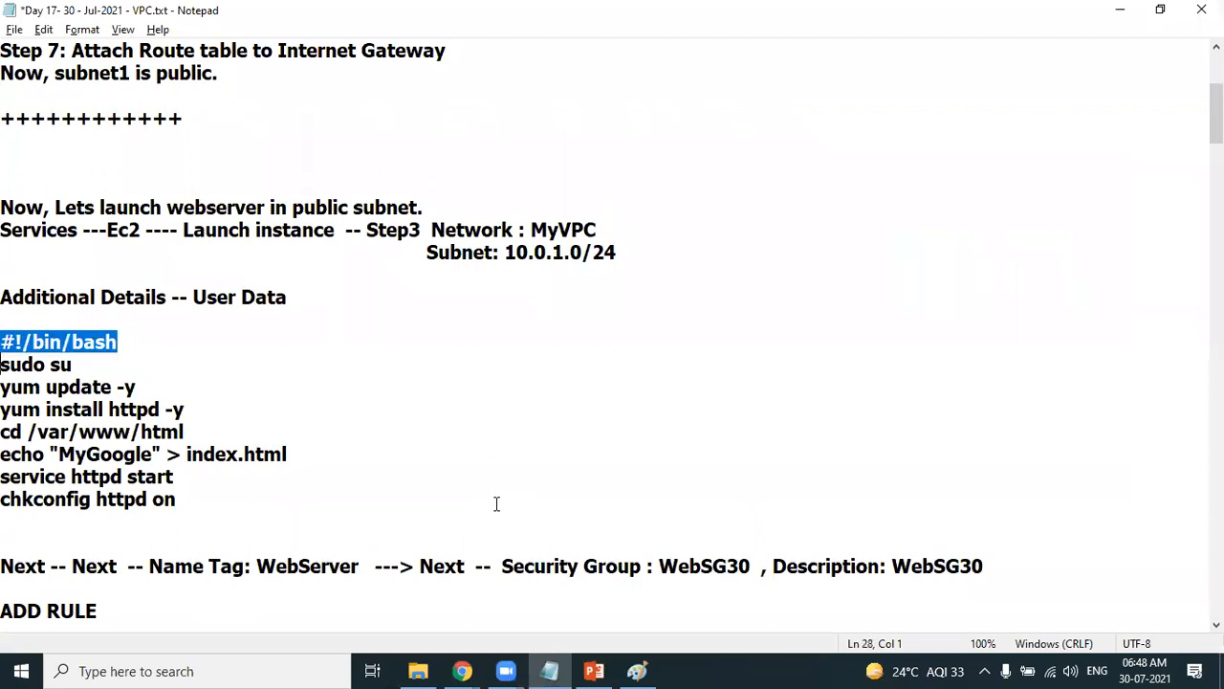
pyautogui.hotkey('shift', 'Down')
pyautogui.hotkey('shift', 'Down')
pyautogui.hotkey('shift', 'Down')
pyautogui.hotkey('shift', 'Down')
pyautogui.hotkey('shift', 'Down')
pyautogui.hotkey('shift', 'Down')
pyautogui.hotkey('shift', 'End')
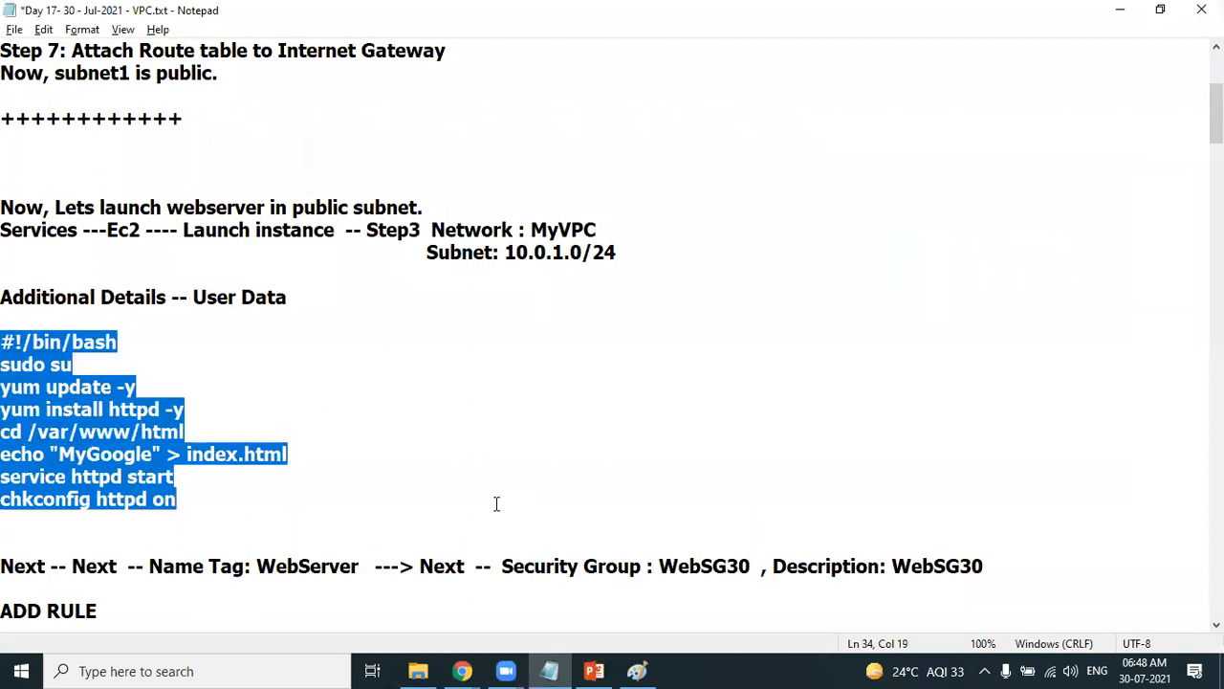
pyautogui.hotkey('alt', 'Tab')
pyautogui.write('#!/bin/bash yum update -y yum install httpd -y cd /var/www/html echo "MyGoogle" > index.html service httpd start chkconfig httpd on')
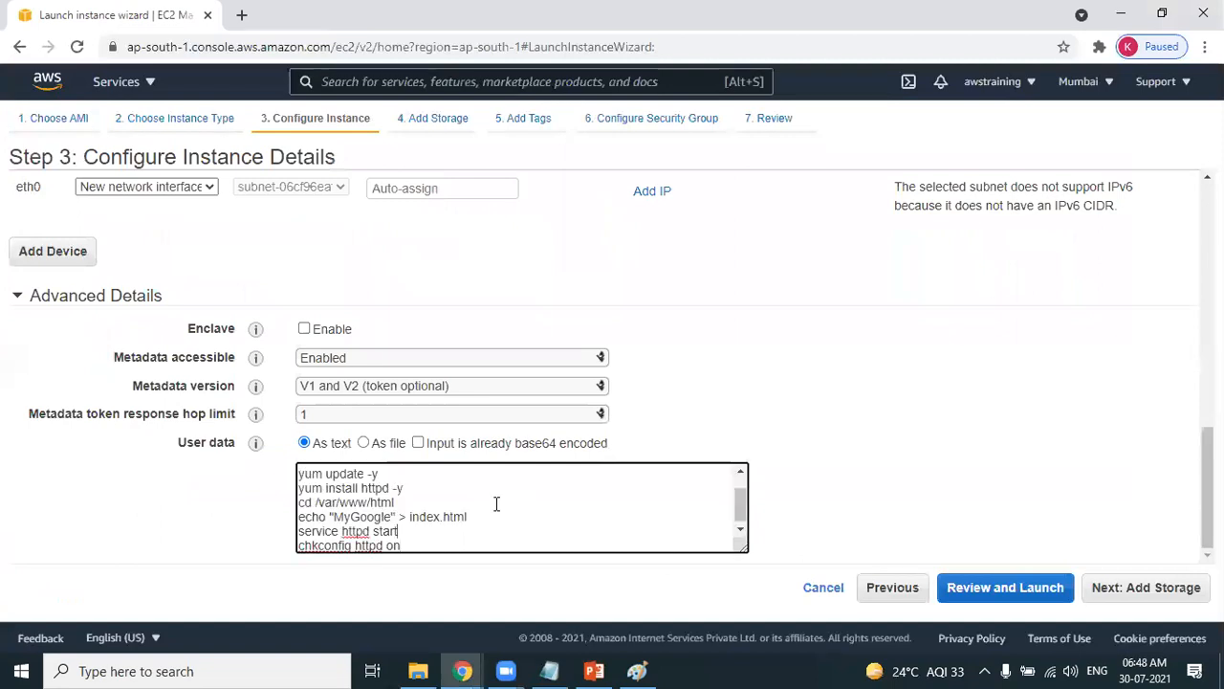
pyautogui.scroll(1, 497, 504)
pyautogui.hotkey('alt', 'Tab')
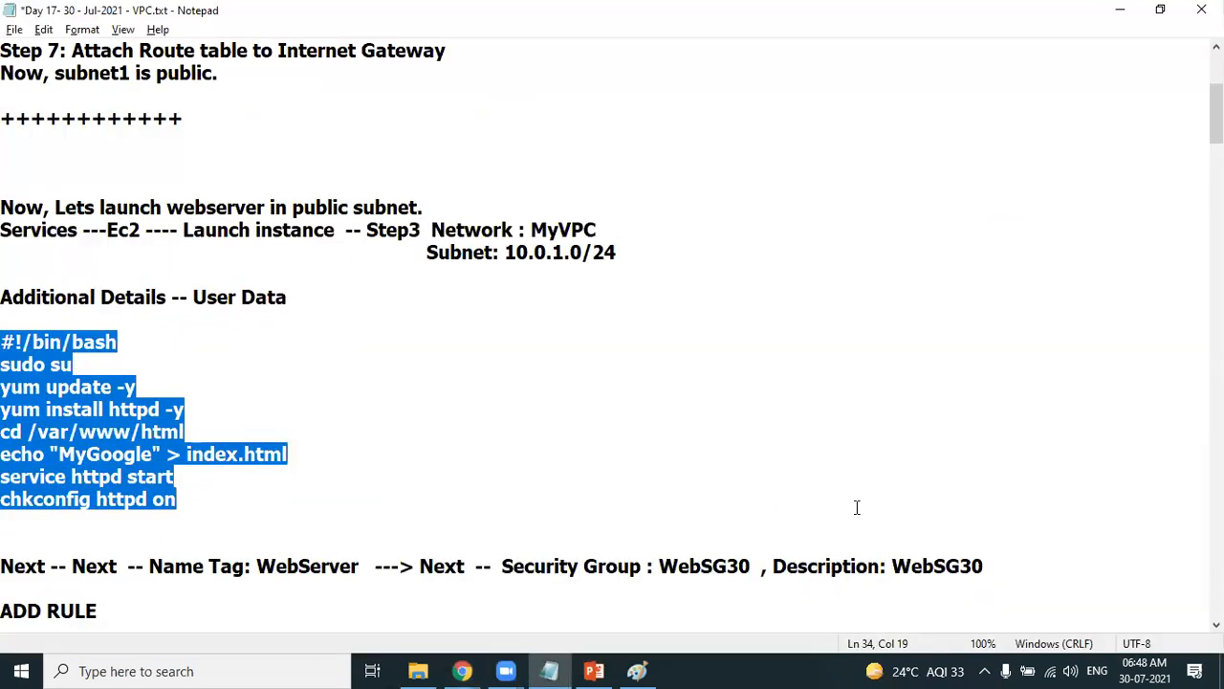
pyautogui.hotkey('alt', 'Tab')
# Accept the default storage, add no tags, and proceed to the security group configuration.
pyautogui.click(1118, 591)
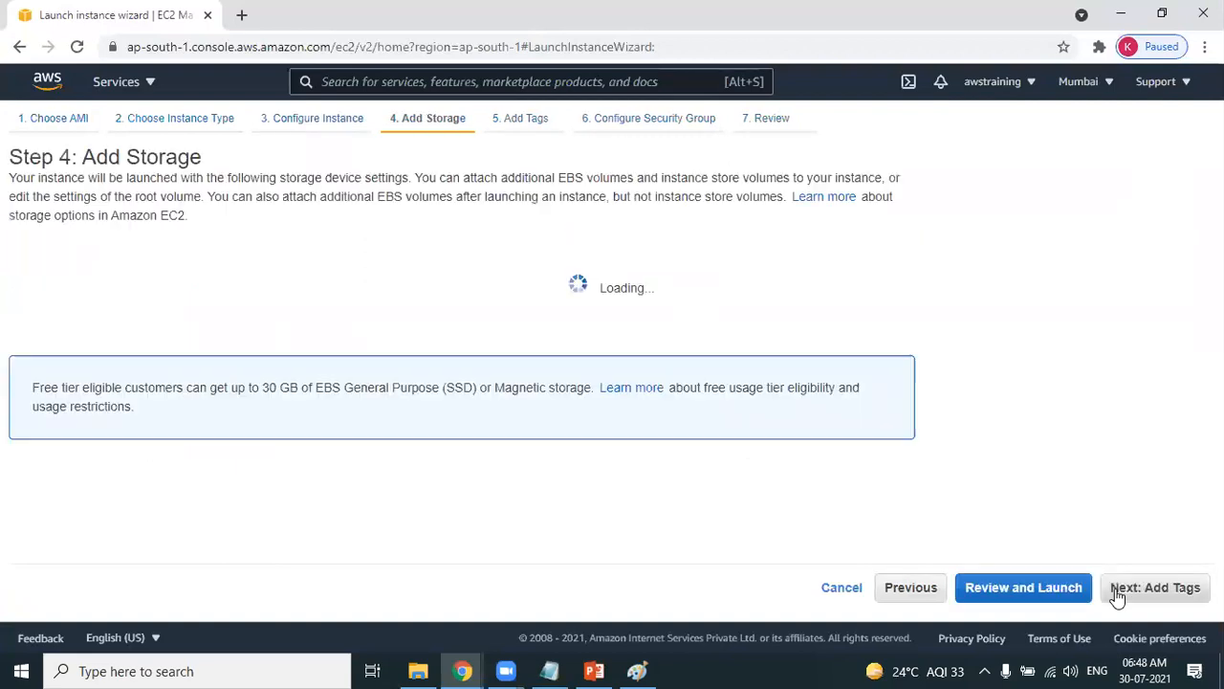
pyautogui.click(1117, 591)
pyautogui.click(1117, 591)
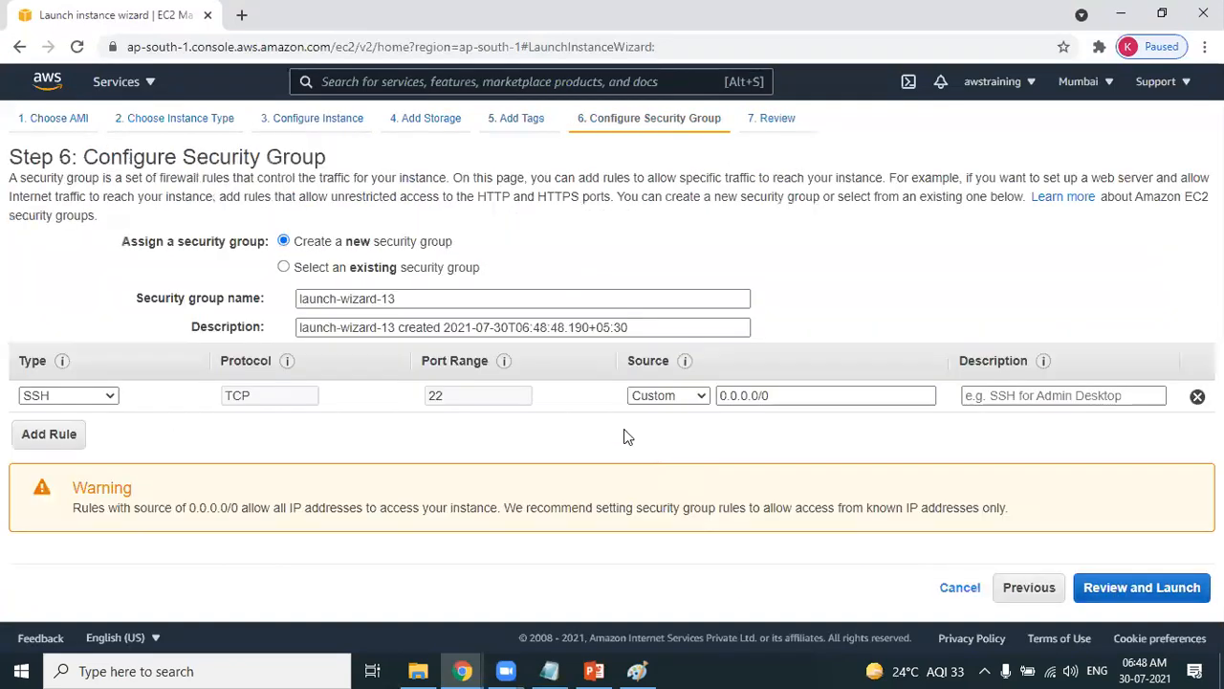
# Switch to Notepad and copy the security group name WebSG30 from the web server notes.
pyautogui.hotkey('alt', 'Tab')
pyautogui.click(681, 567)
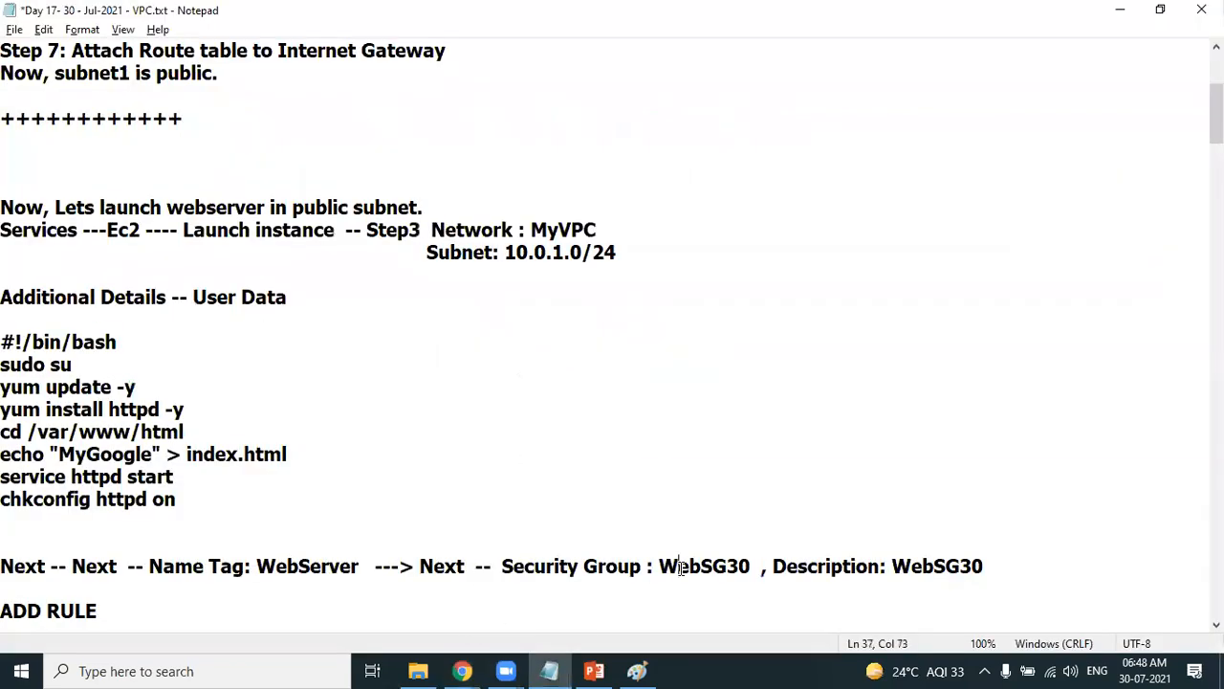
pyautogui.hotkey('shift', 'Right')
pyautogui.hotkey('shift', 'Right')
pyautogui.hotkey('shift', 'Right')
pyautogui.hotkey('shift', 'Right')
pyautogui.hotkey('shift', 'Right')
pyautogui.hotkey('shift', 'Right')
pyautogui.hotkey('shift', 'Right')
pyautogui.hotkey('shift', 'Right')
pyautogui.hotkey('ctrl', 'c')
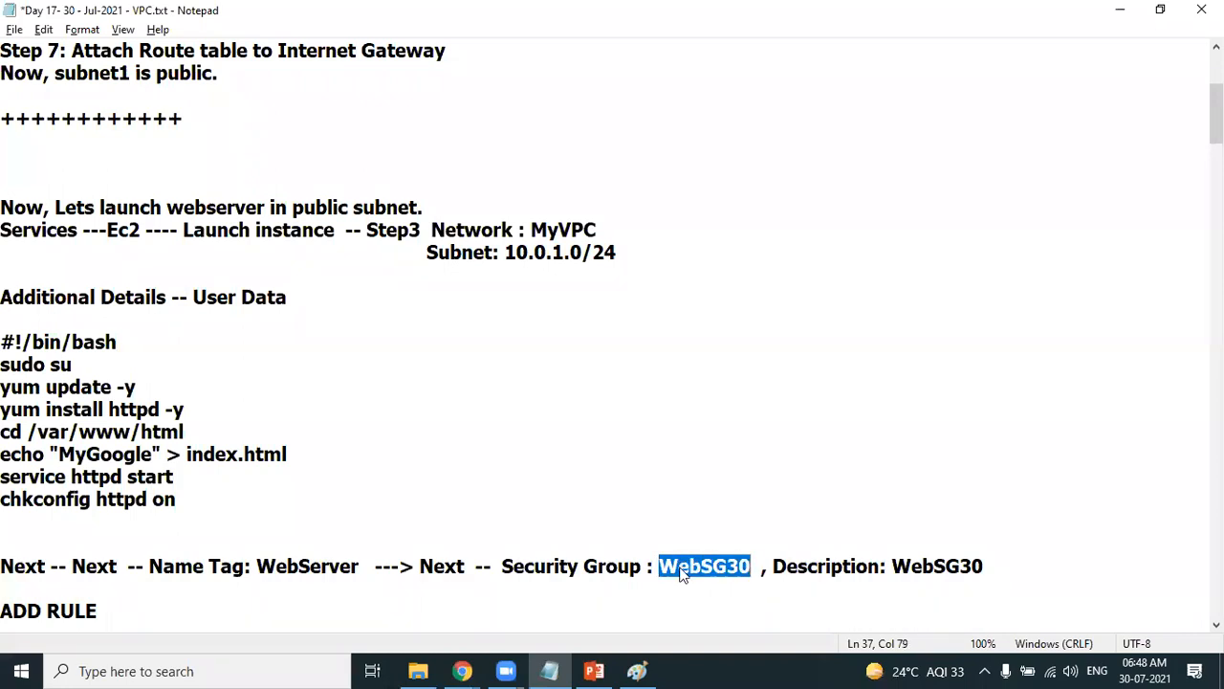
# Back in Chrome, set both the new security group's name and its description to WebSG30.
pyautogui.hotkey('alt', 'Tab')
pyautogui.click(431, 298)
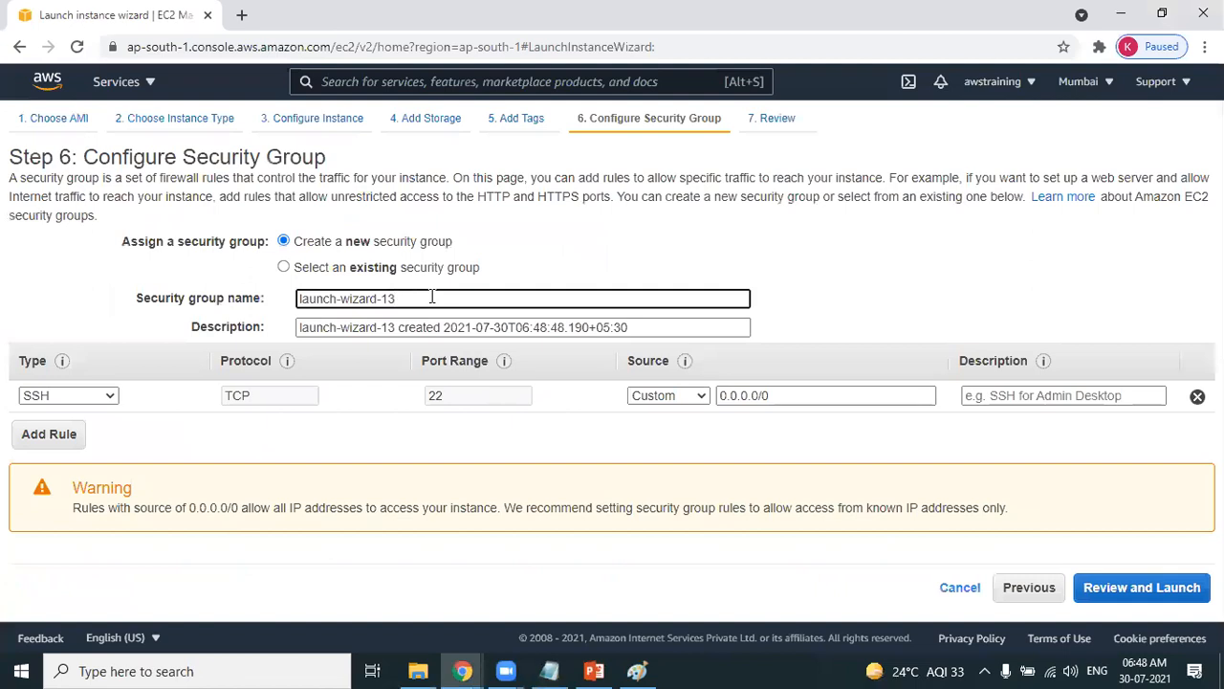
pyautogui.press('BackSpace')
pyautogui.press('BackSpace')
pyautogui.press('BackSpace')
pyautogui.press('BackSpace')
pyautogui.press('BackSpace')
pyautogui.press('BackSpace')
pyautogui.press('BackSpace')
pyautogui.press('BackSpace')
pyautogui.press('BackSpace')
pyautogui.press('BackSpace')
pyautogui.press('BackSpace')
pyautogui.press('BackSpace')
pyautogui.press('BackSpace')
pyautogui.press('BackSpace')
pyautogui.hotkey('ctrl', 'v')
pyautogui.press('Tab')
pyautogui.hotkey('ctrl', 'v')
# Check the web server rules in the Notepad notes and add an HTTP rule to the security group in Chrome.
pyautogui.hotkey('alt', 'Tab')
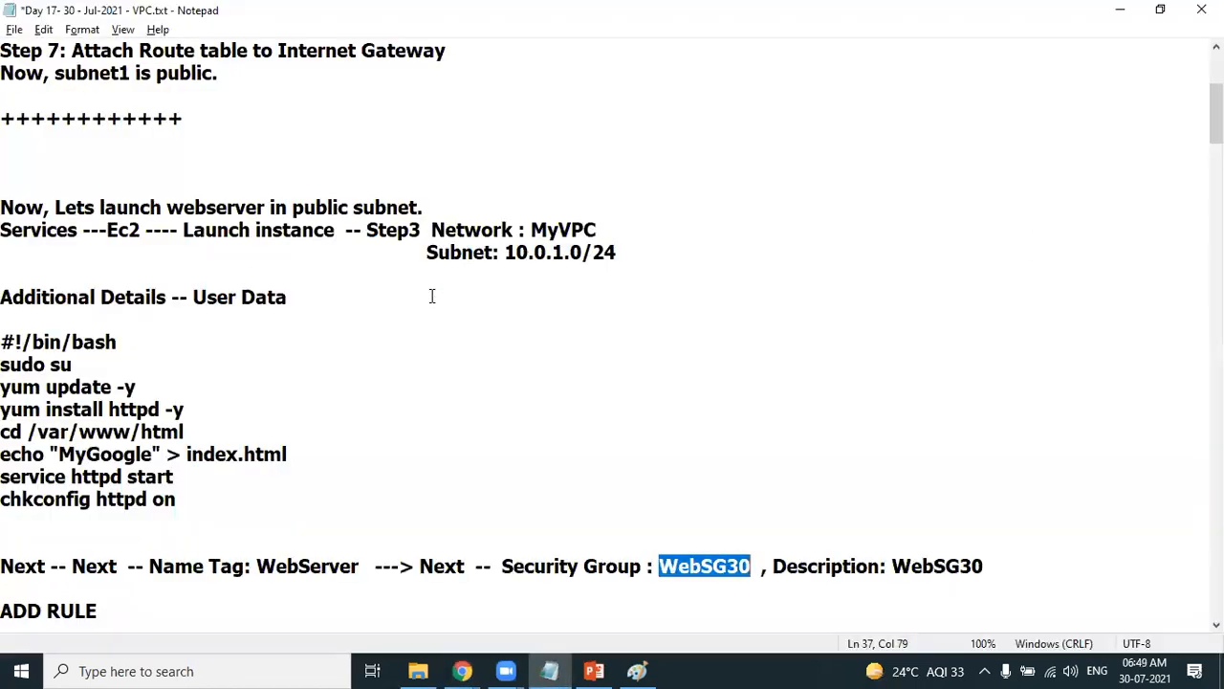
pyautogui.press('Down')
pyautogui.press('Down')
pyautogui.press('Down')
pyautogui.press('Down')
pyautogui.press('Down')
pyautogui.press('Down')
pyautogui.press('Down')
pyautogui.press('Down')
pyautogui.press('Down')
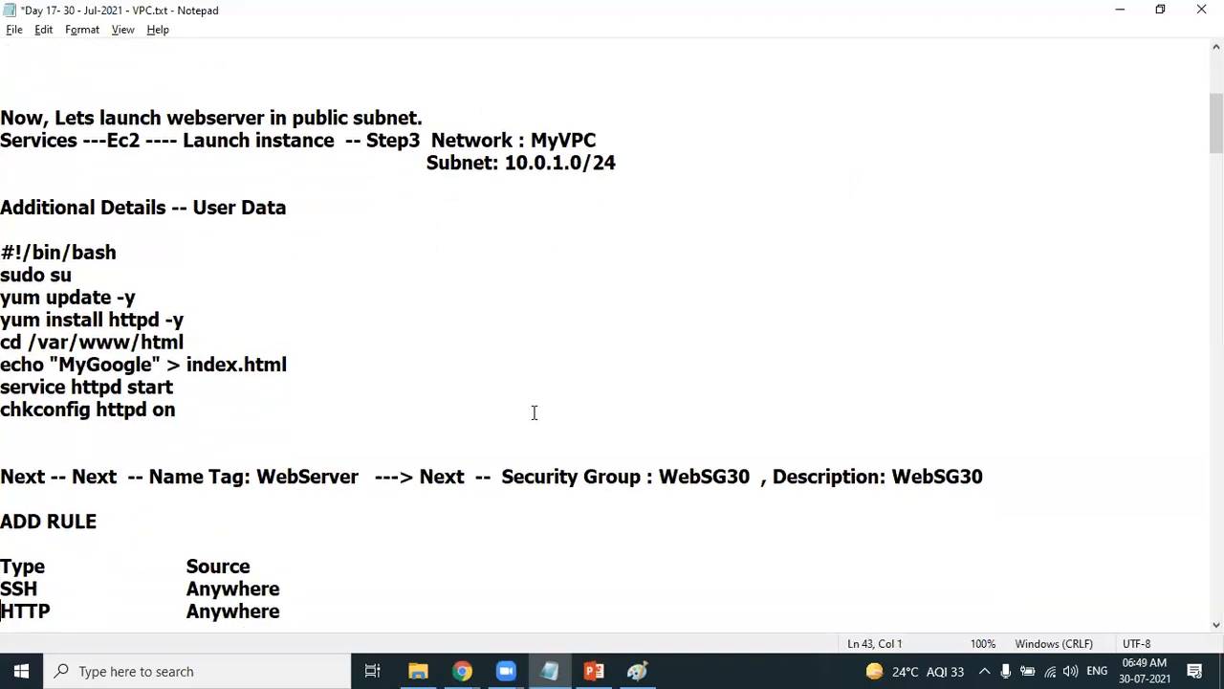
pyautogui.hotkey('alt', 'Tab')
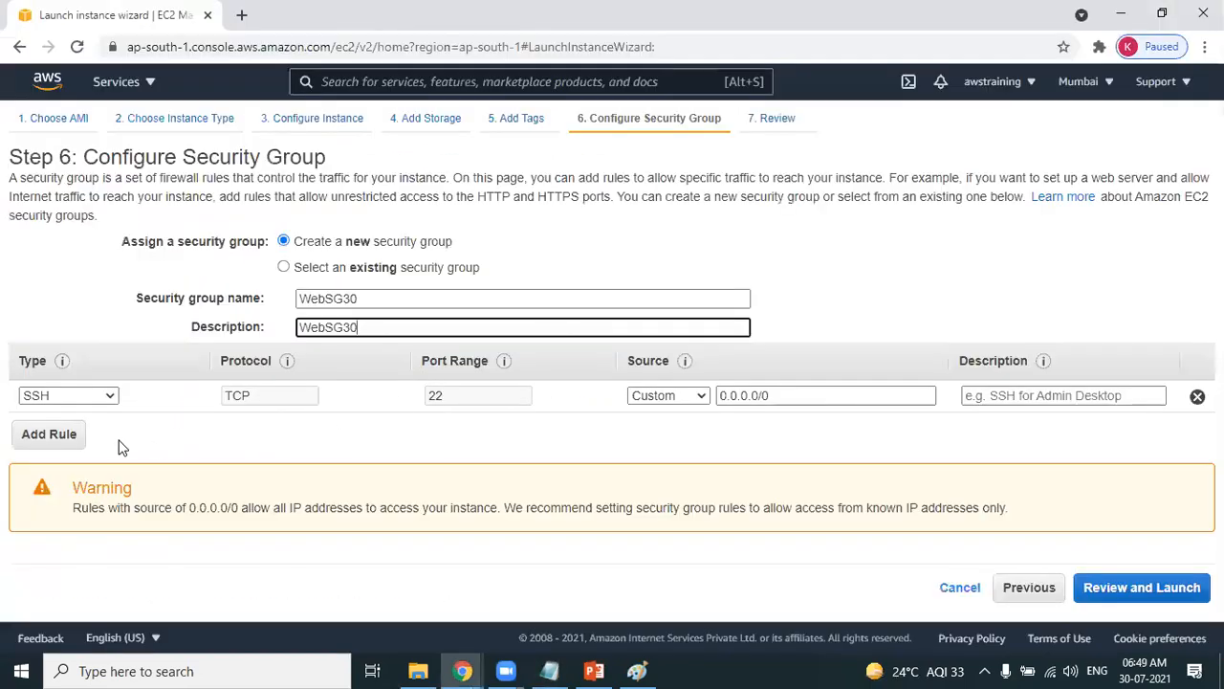
pyautogui.click(82, 438)
pyautogui.click(83, 435)
pyautogui.scroll(-1, 117, 312)
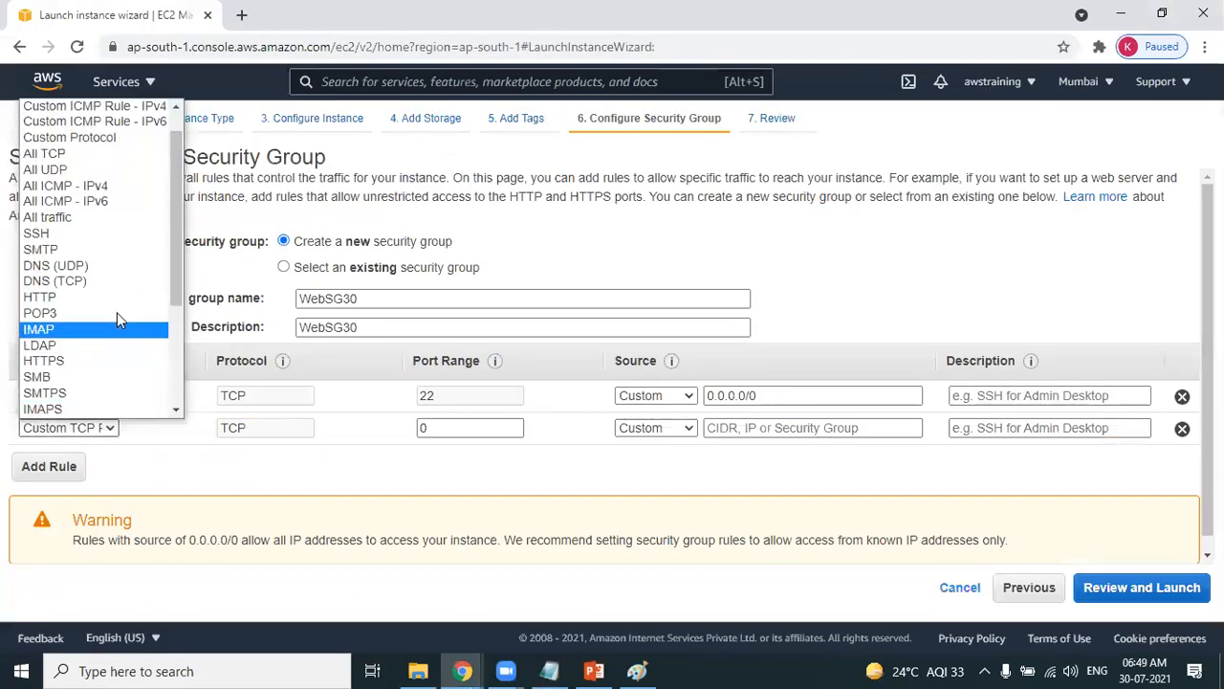
pyautogui.click(101, 296)
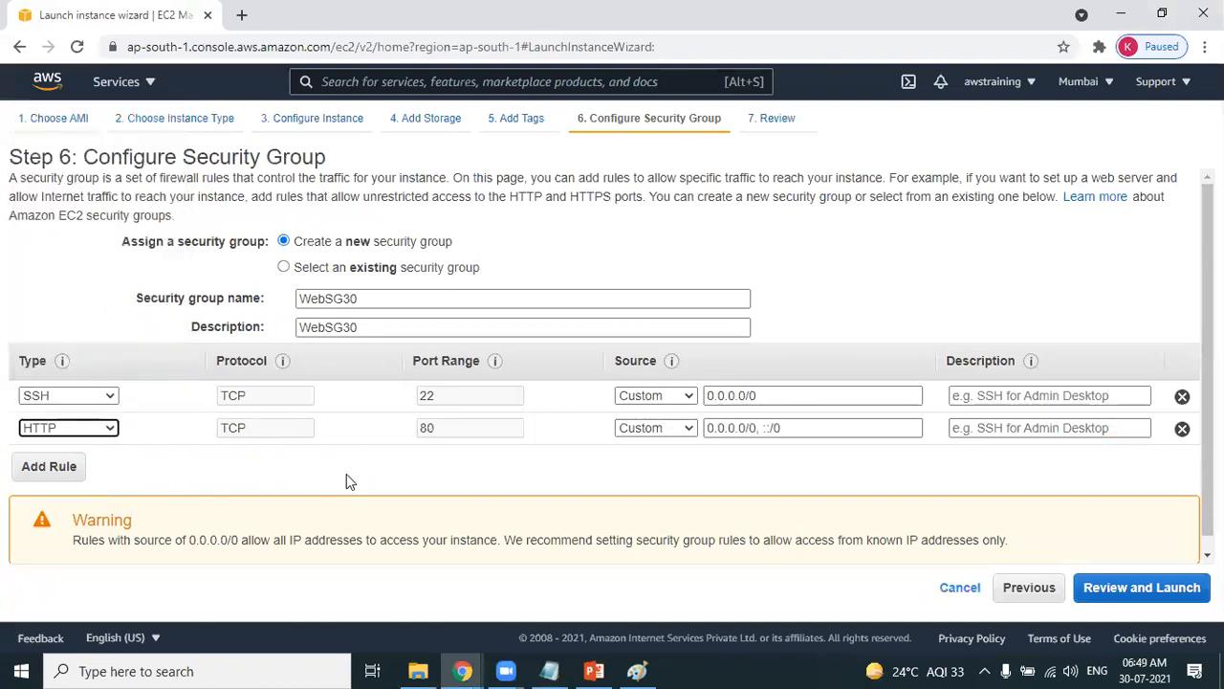
# Check the rule sources in the Notepad notes and set the SSH and HTTP rule sources in Chrome to Anywhere.
pyautogui.hotkey('alt', 'Tab')
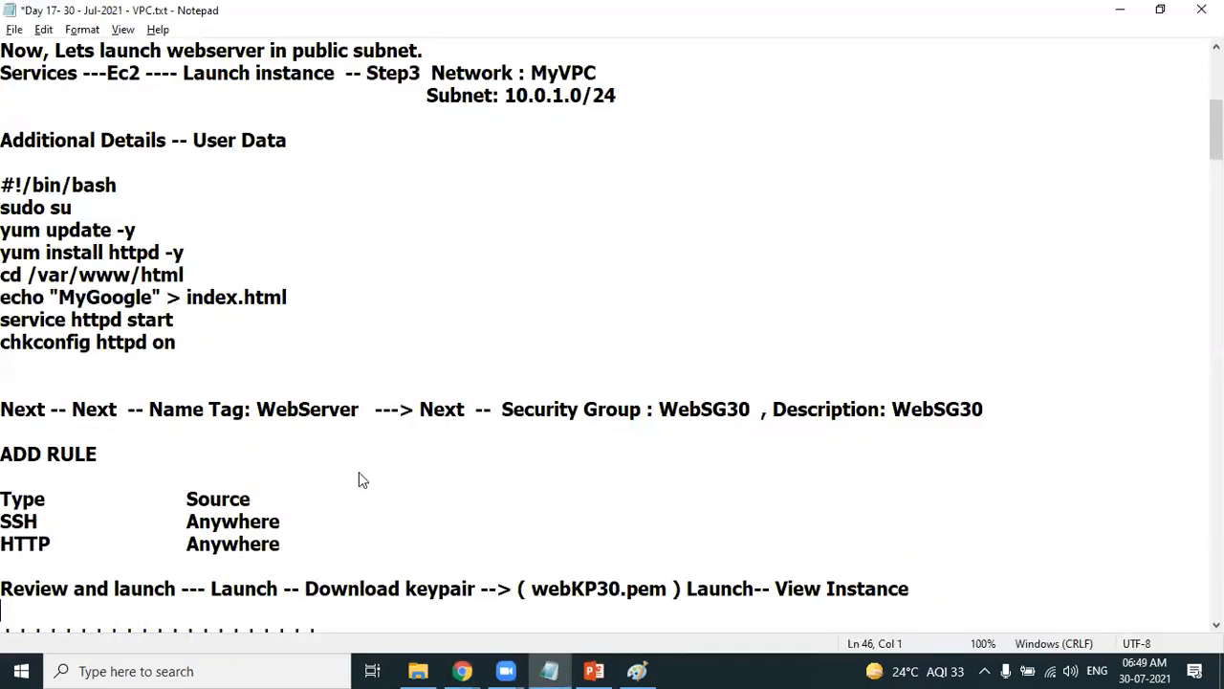
pyautogui.hotkey('alt', 'Tab')
pyautogui.click(672, 402)
pyautogui.click(672, 429)
pyautogui.click(669, 429)
pyautogui.click(669, 463)
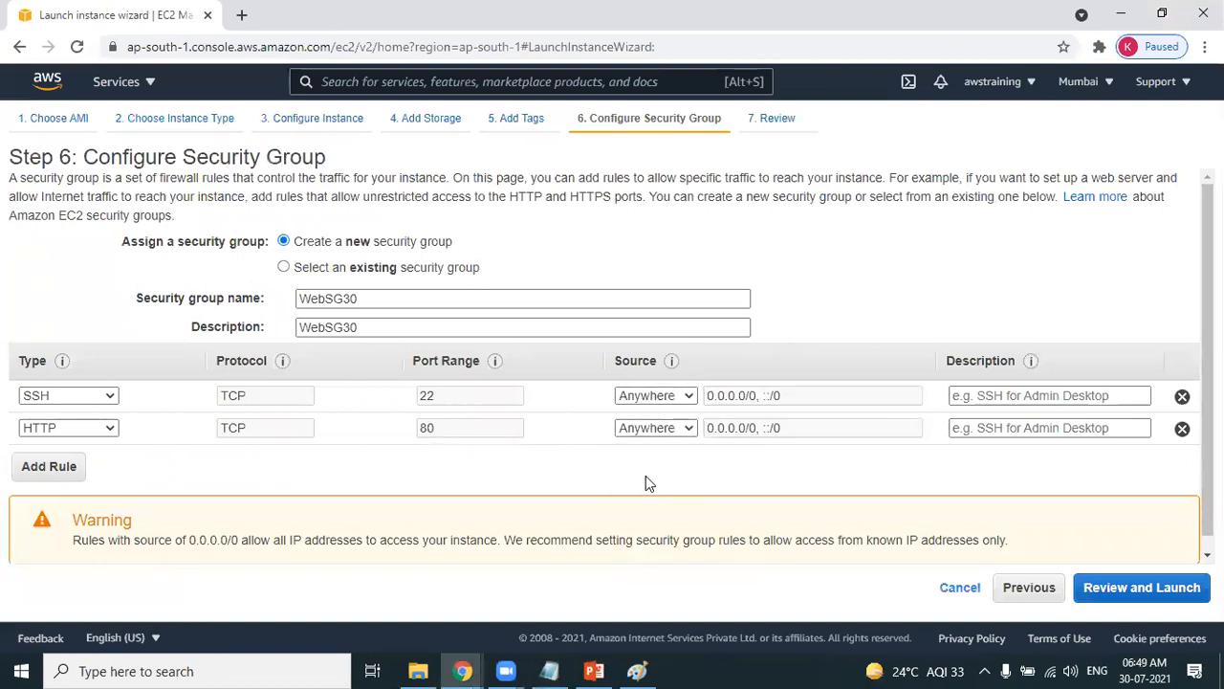
# Proceed through the review to launching the web server instance and choose to create a new key pair.
pyautogui.click(1165, 593)
pyautogui.click(1167, 591)
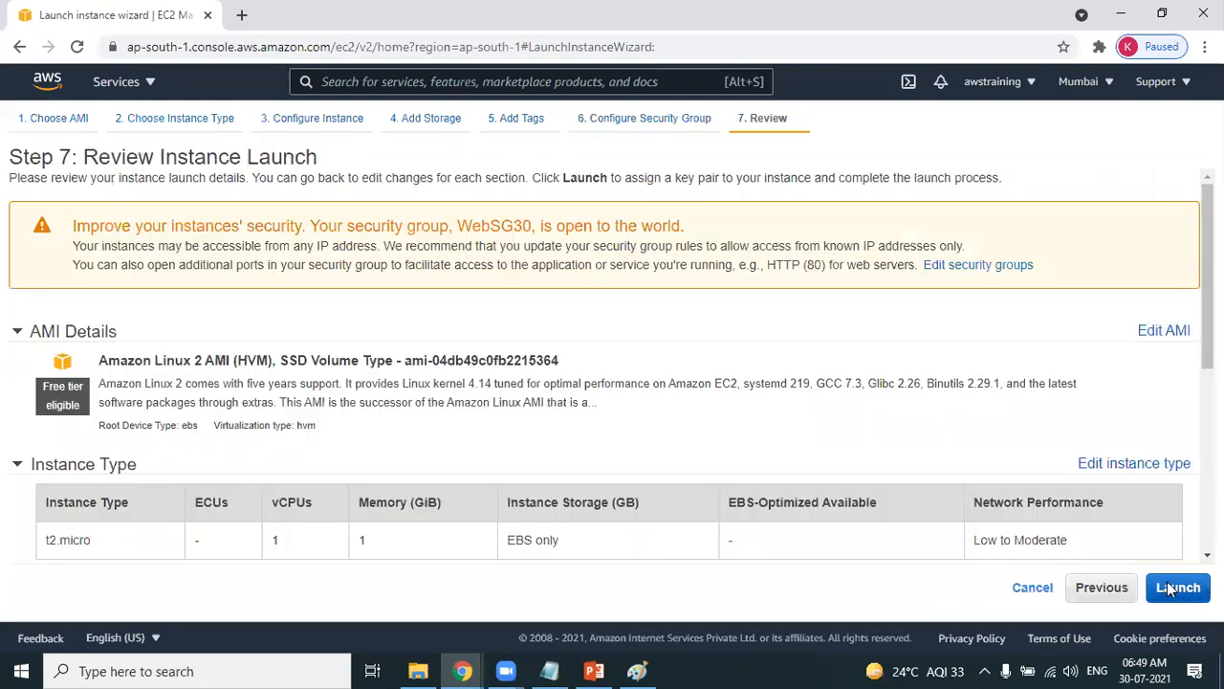
pyautogui.click(435, 387)
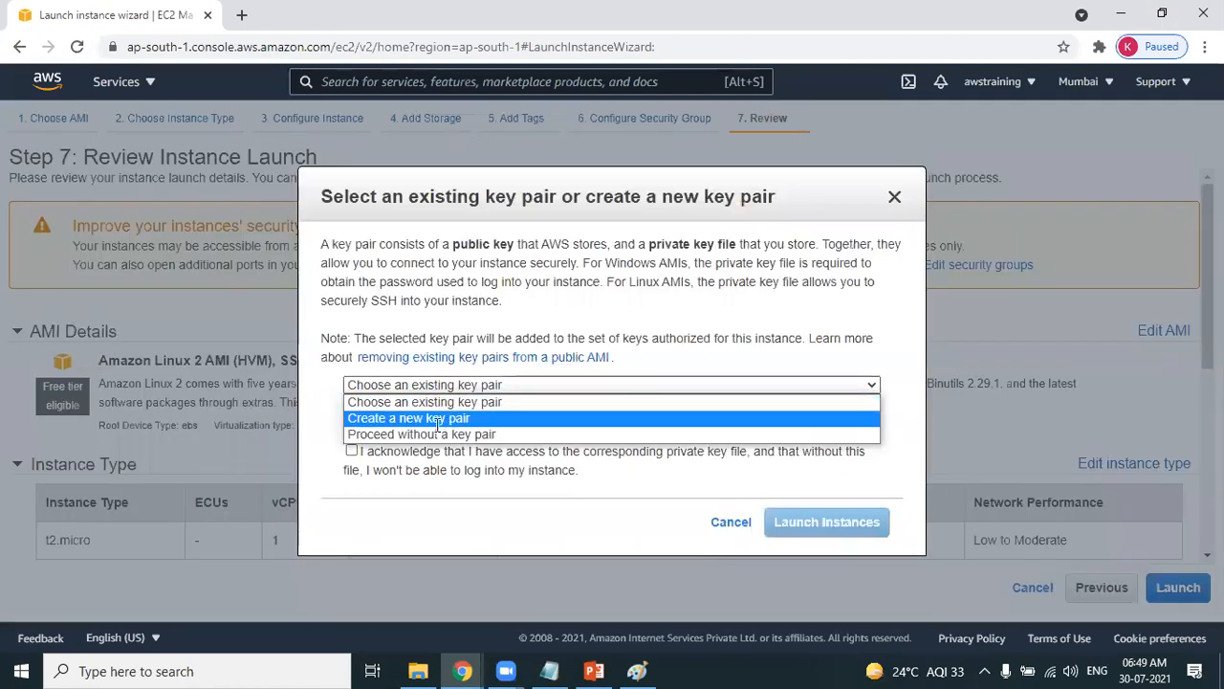
pyautogui.click(438, 415)
# Switch to Notepad and copy the key pair name webKP30 from the web server notes.
pyautogui.hotkey('alt', 'Tab')
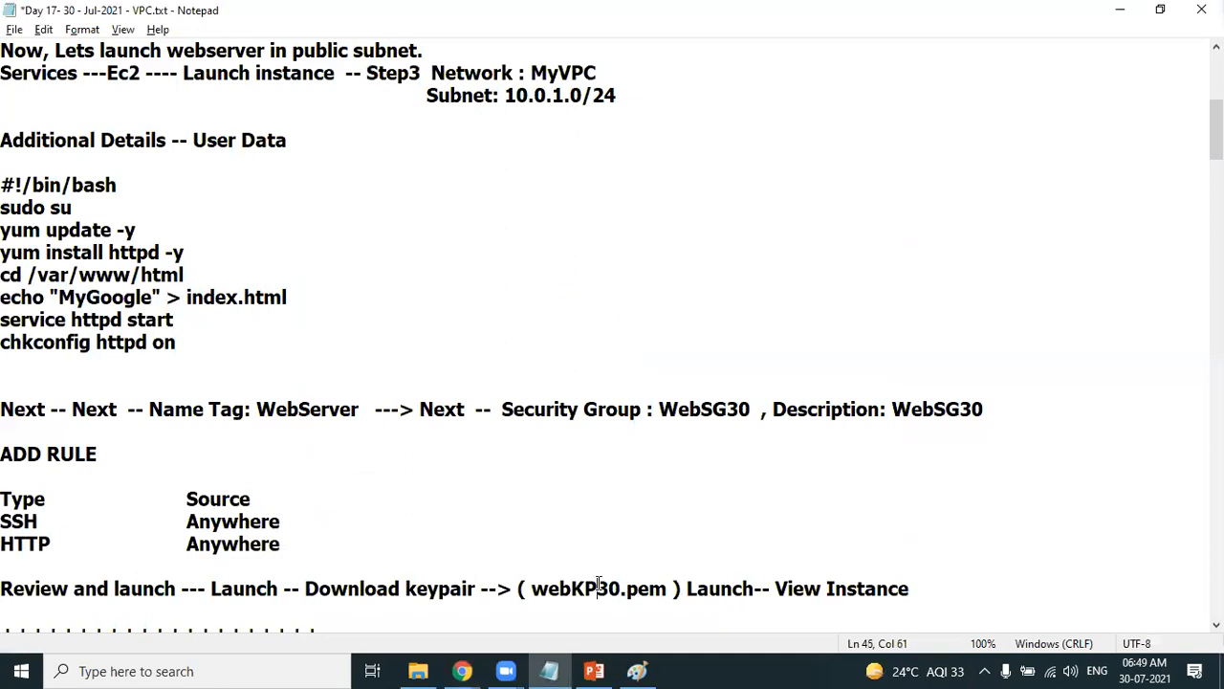
pyautogui.hotkey('shift', 'Left')
pyautogui.hotkey('shift', 'Left')
pyautogui.hotkey('shift', 'Left')
pyautogui.hotkey('shift', 'Left')
pyautogui.hotkey('shift', 'Left')
pyautogui.hotkey('shift', 'Left')
pyautogui.hotkey('shift', 'Left')
pyautogui.hotkey('shift', 'Left')
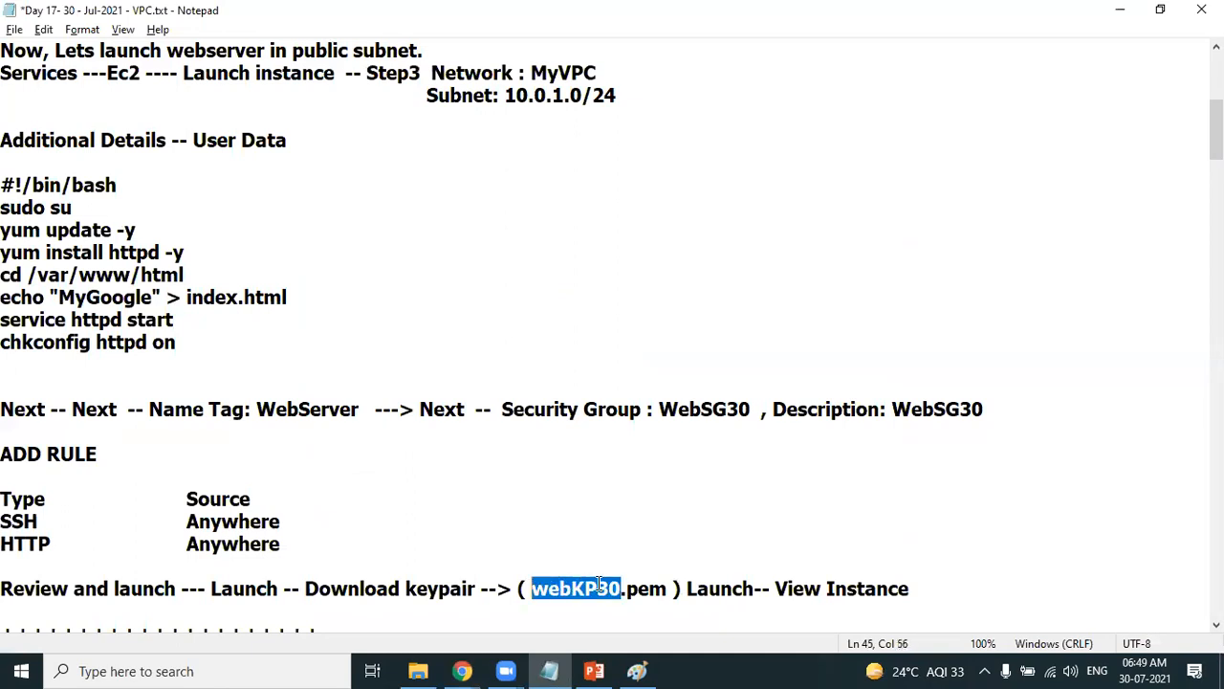
pyautogui.hotkey('ctrl', 'c')
# Back in Chrome, name the key pair webKP30 and download webKP30.pem into the desktop folder holding the other PEM files.
pyautogui.hotkey('alt', 'Tab')
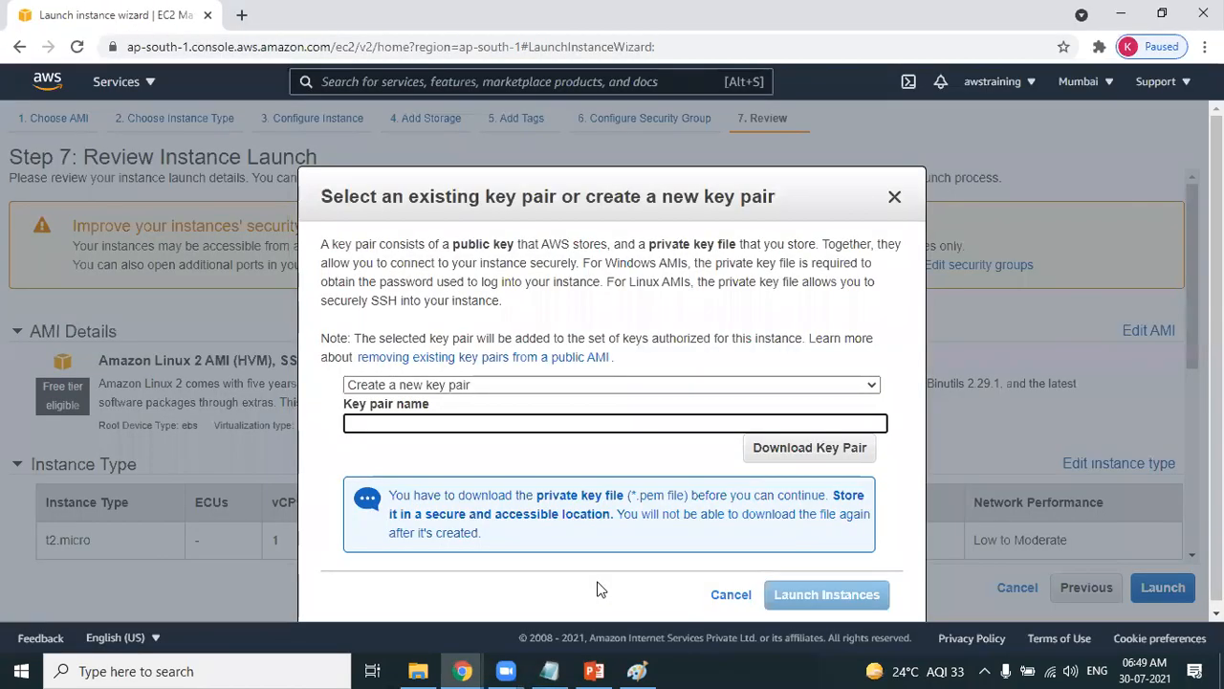
pyautogui.hotkey('ctrl', 'v')
pyautogui.click(784, 446)
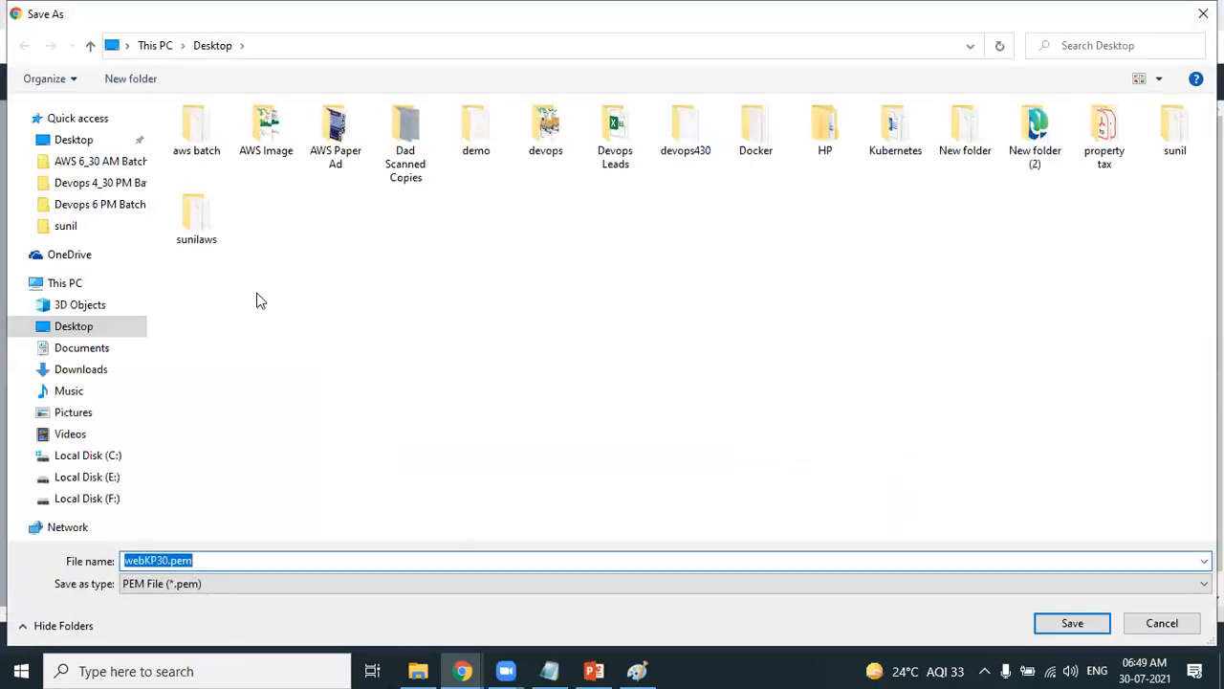
pyautogui.doubleClick(1179, 129)
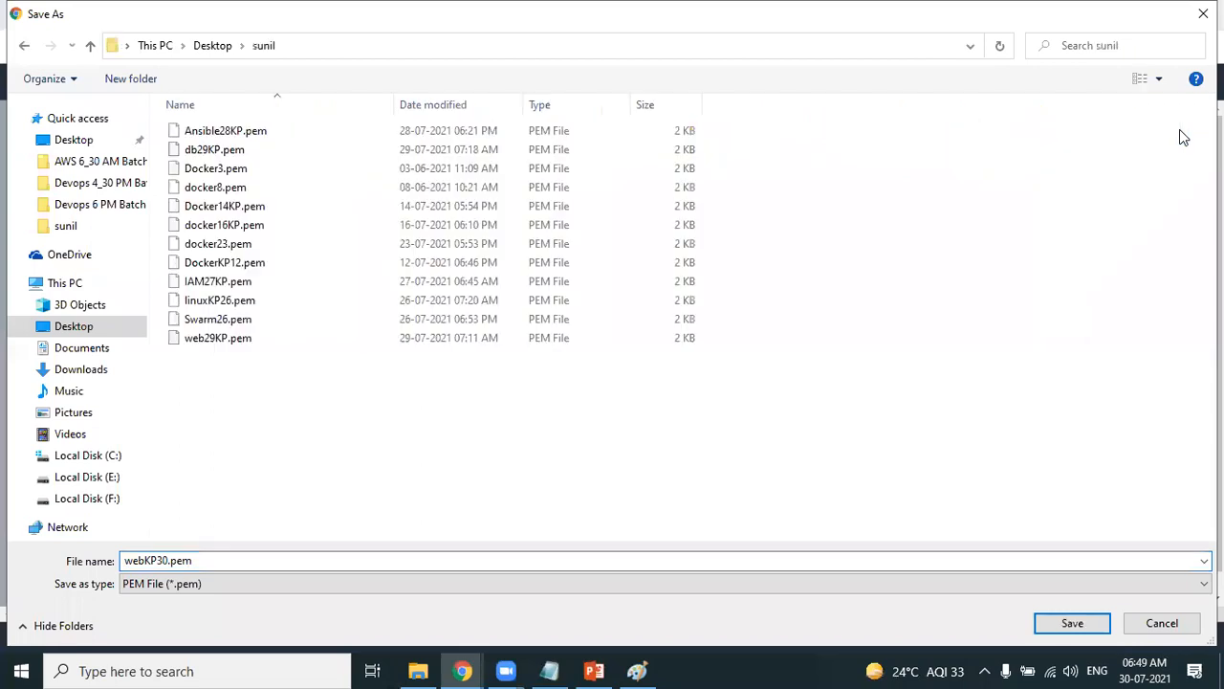
pyautogui.click(1042, 627)
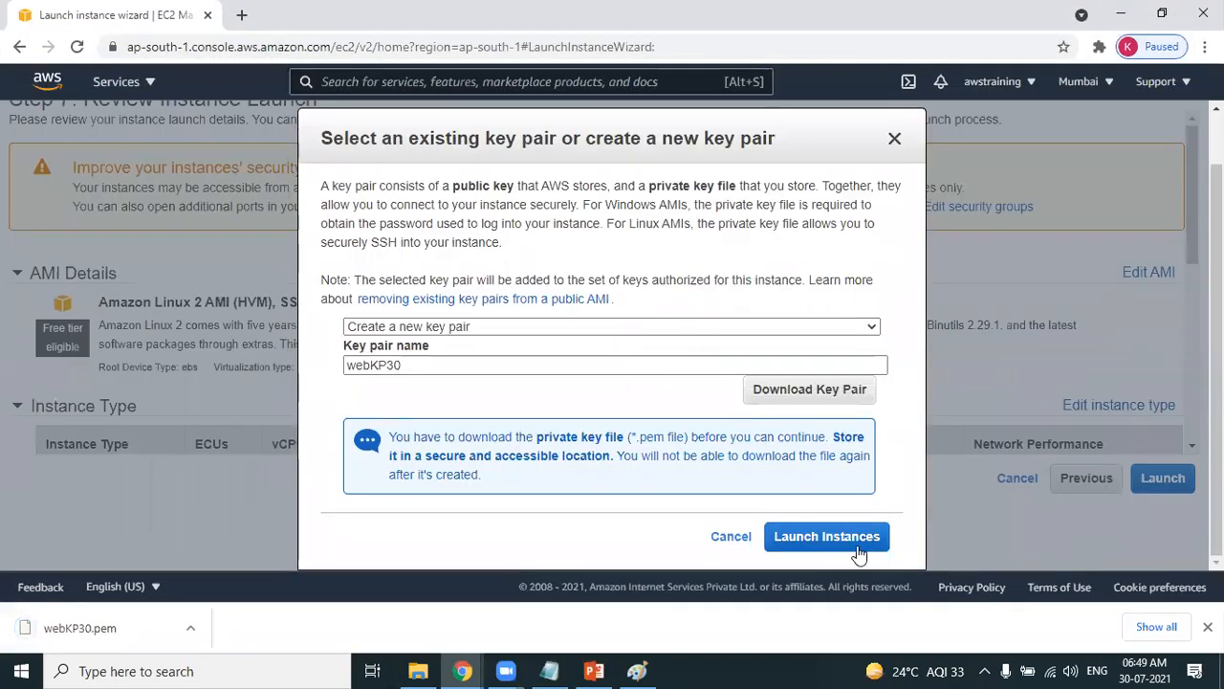
# Launch the instance, open the instances list and enlarge the list area to show all its rows.
pyautogui.click(848, 544)
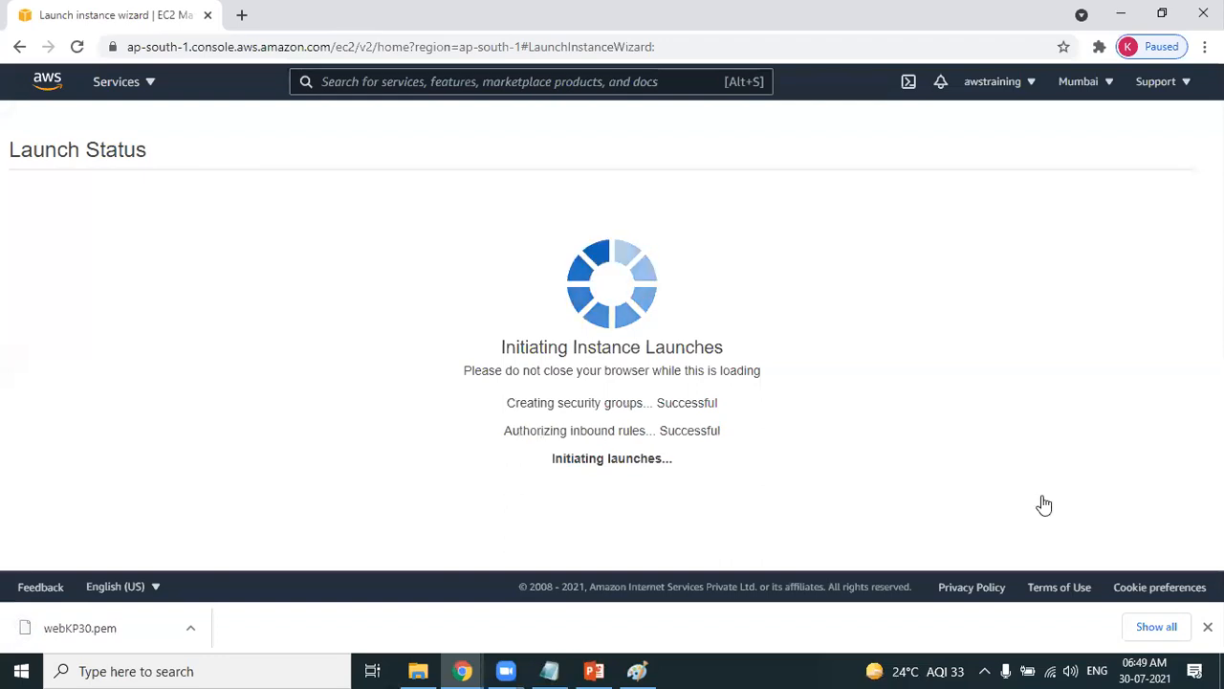
pyautogui.scroll(-2, 1207, 383)
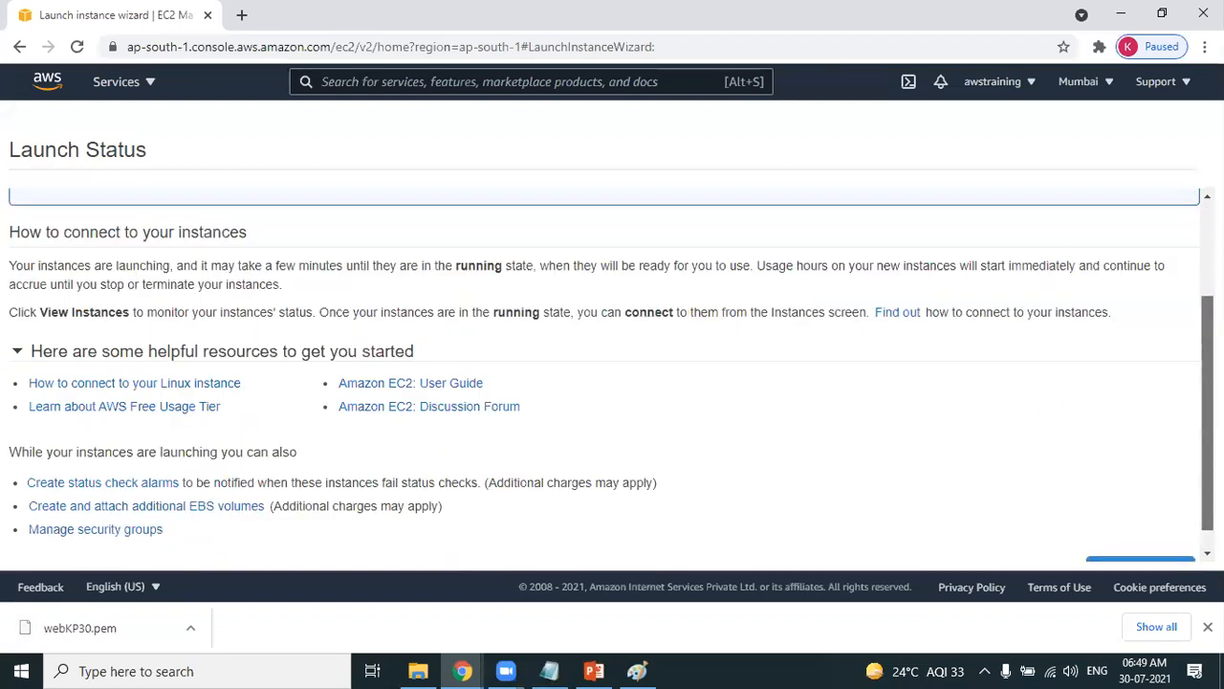
pyautogui.click(1140, 546)
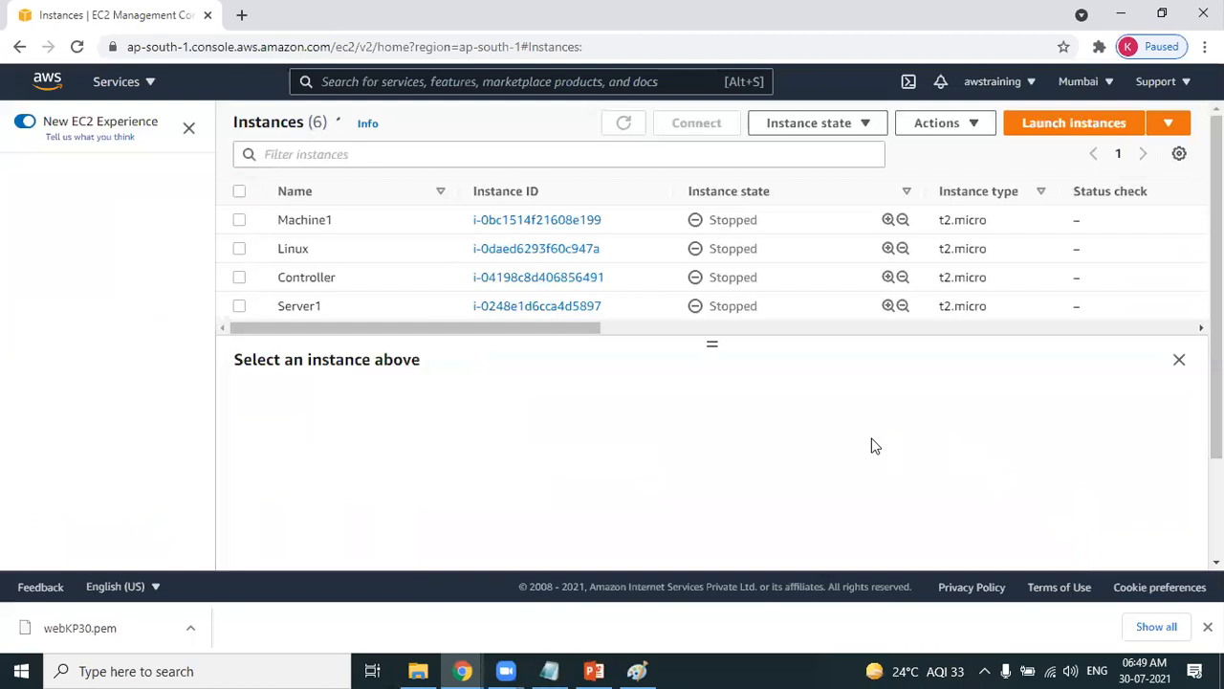
pyautogui.moveTo(715, 348); pyautogui.dragTo(779, 485)
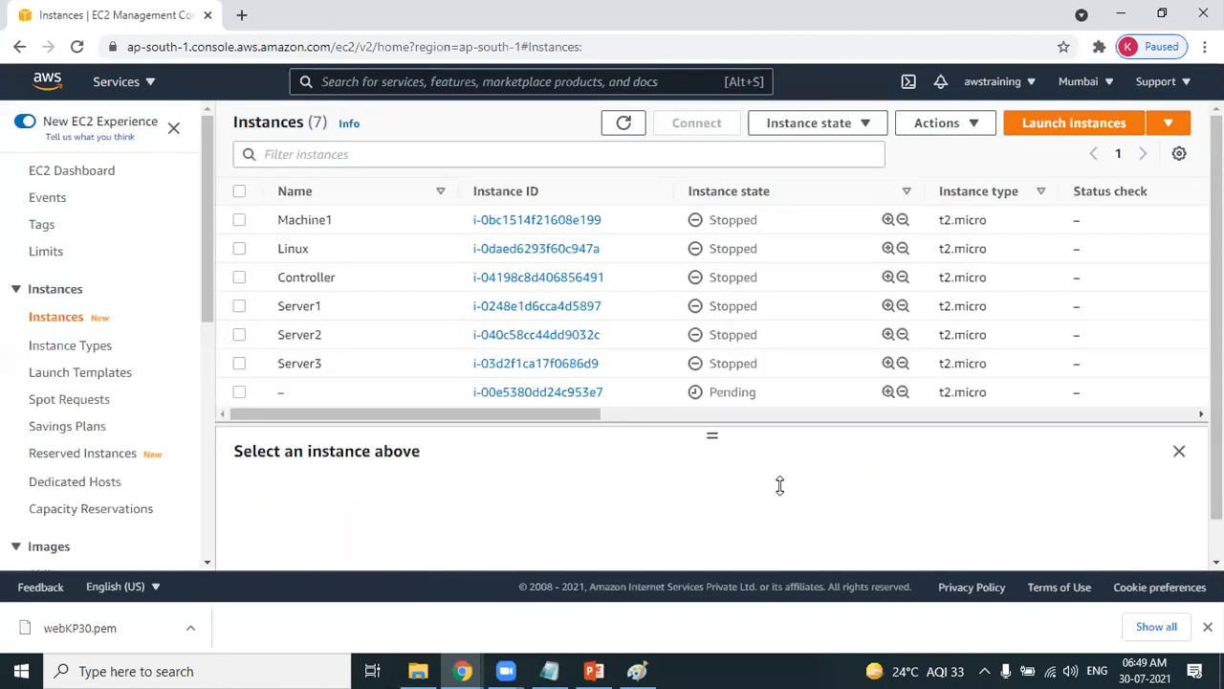
# Name the newly launched, unnamed instance WebServer.
pyautogui.click(295, 393)
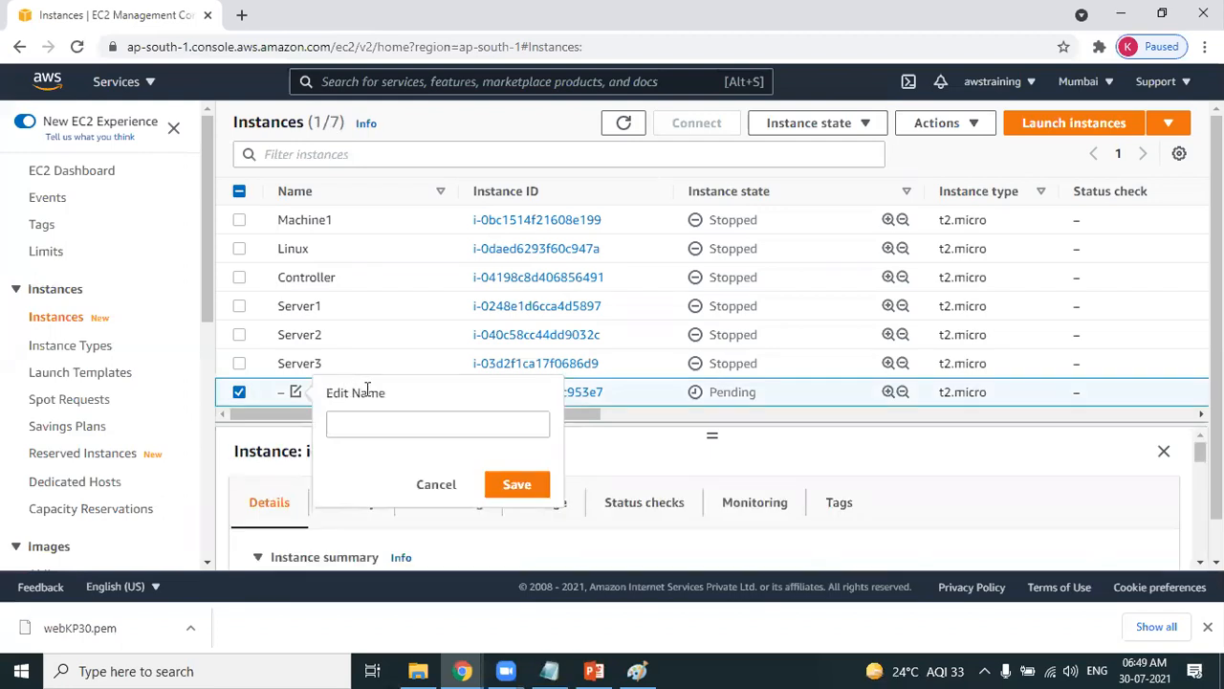
pyautogui.click(381, 427)
pyautogui.click(380, 427)
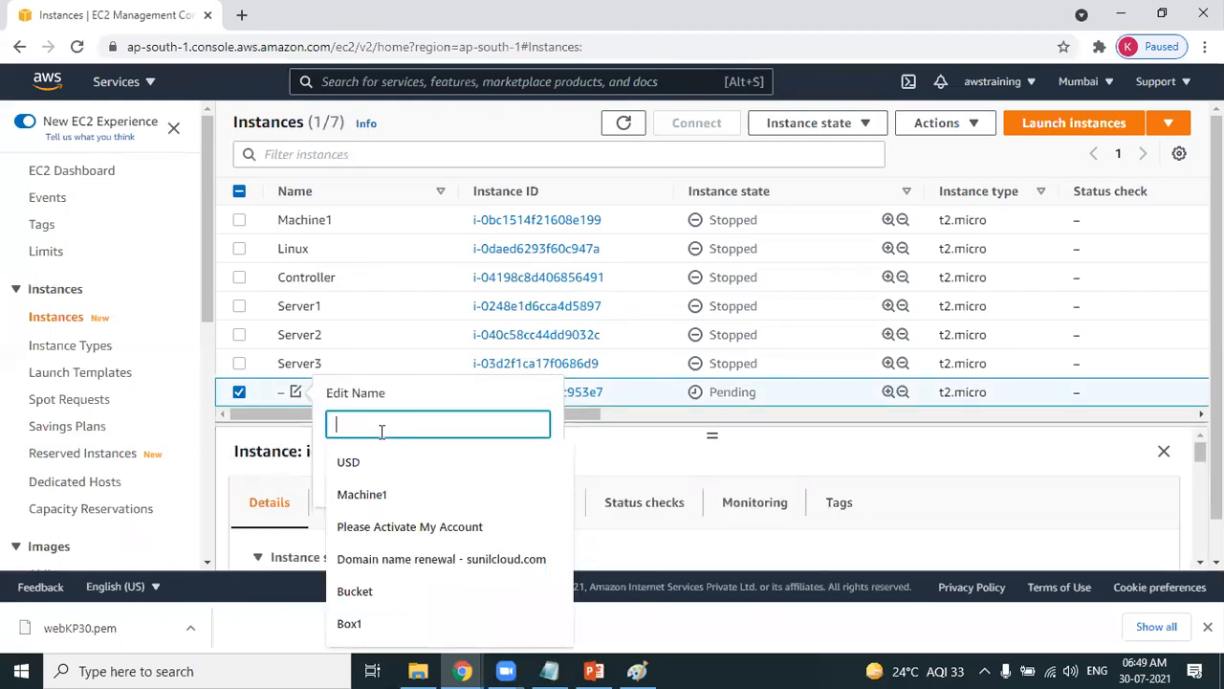
pyautogui.write('WebServe')
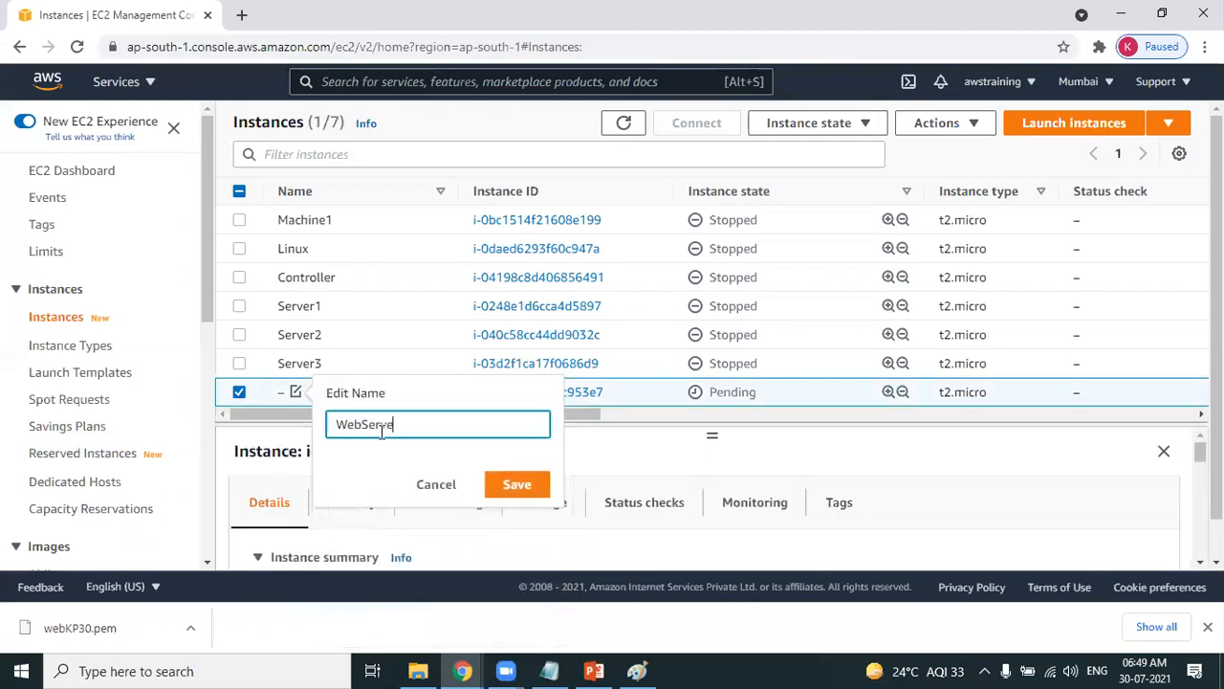
pyautogui.write('r')
pyautogui.press('Return')
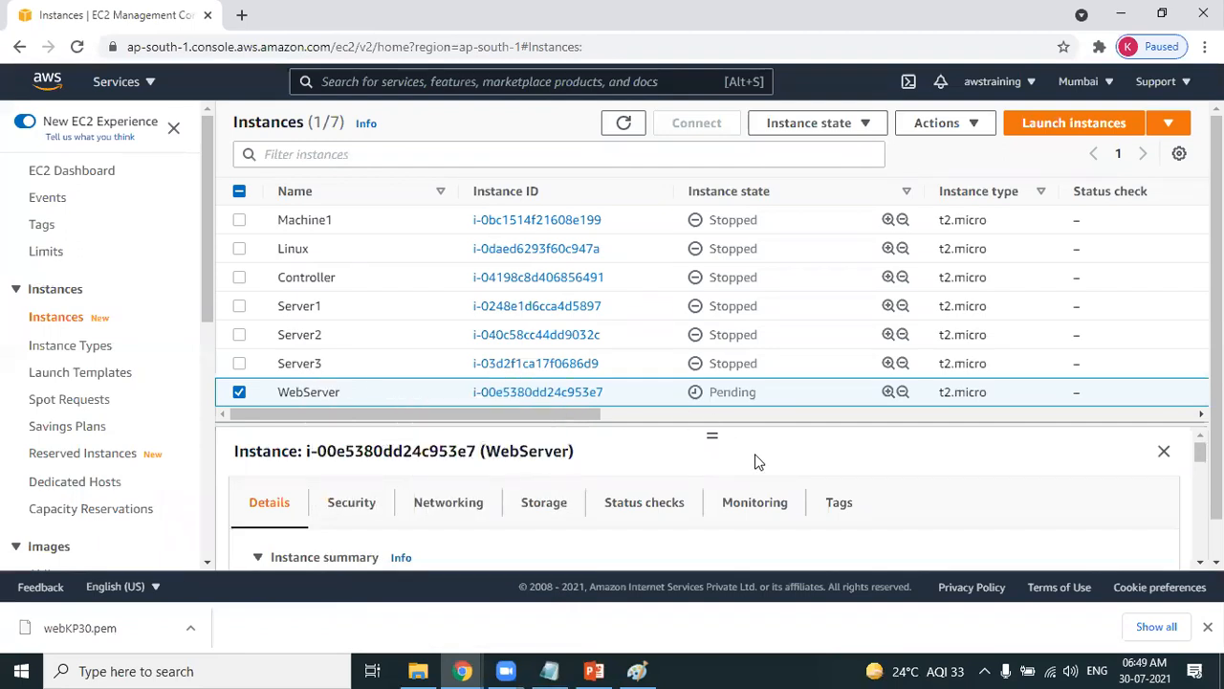
# Switch to Paint and draw a small rectangle for the web server inside the subnet box connected to RT.
pyautogui.hotkey('alt', 'Tab')
pyautogui.hotkey('alt', 'Tab')
pyautogui.hotkey('alt', 'Tab')
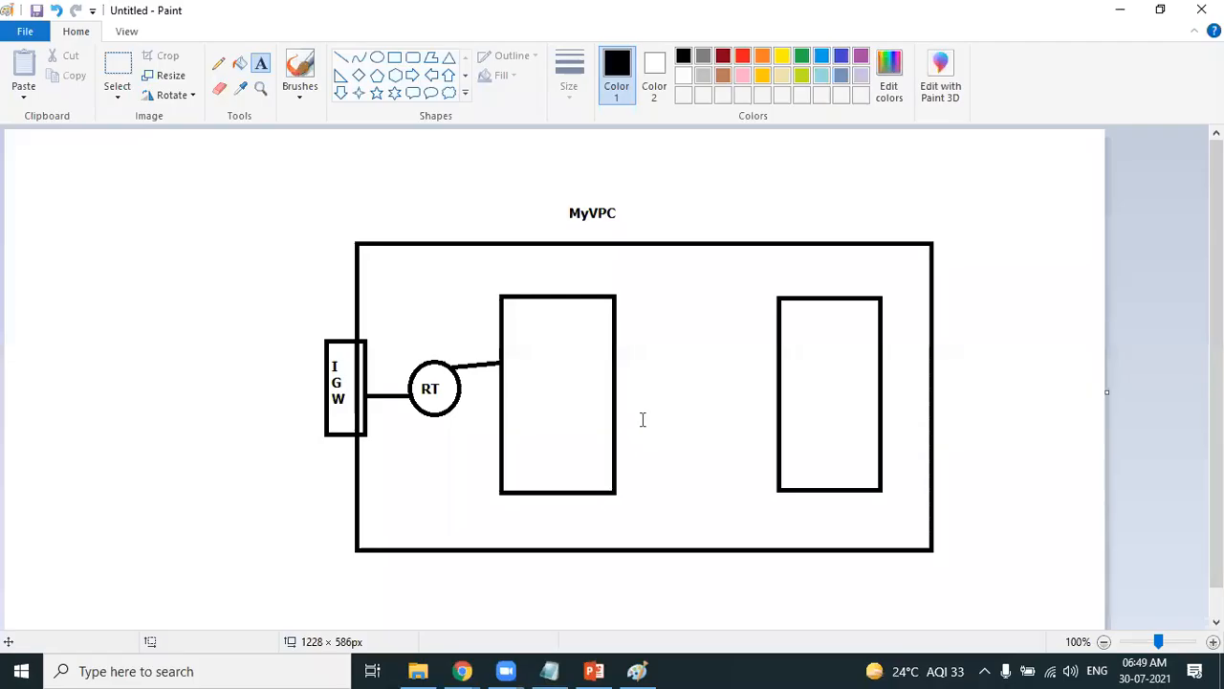
pyautogui.click(396, 60)
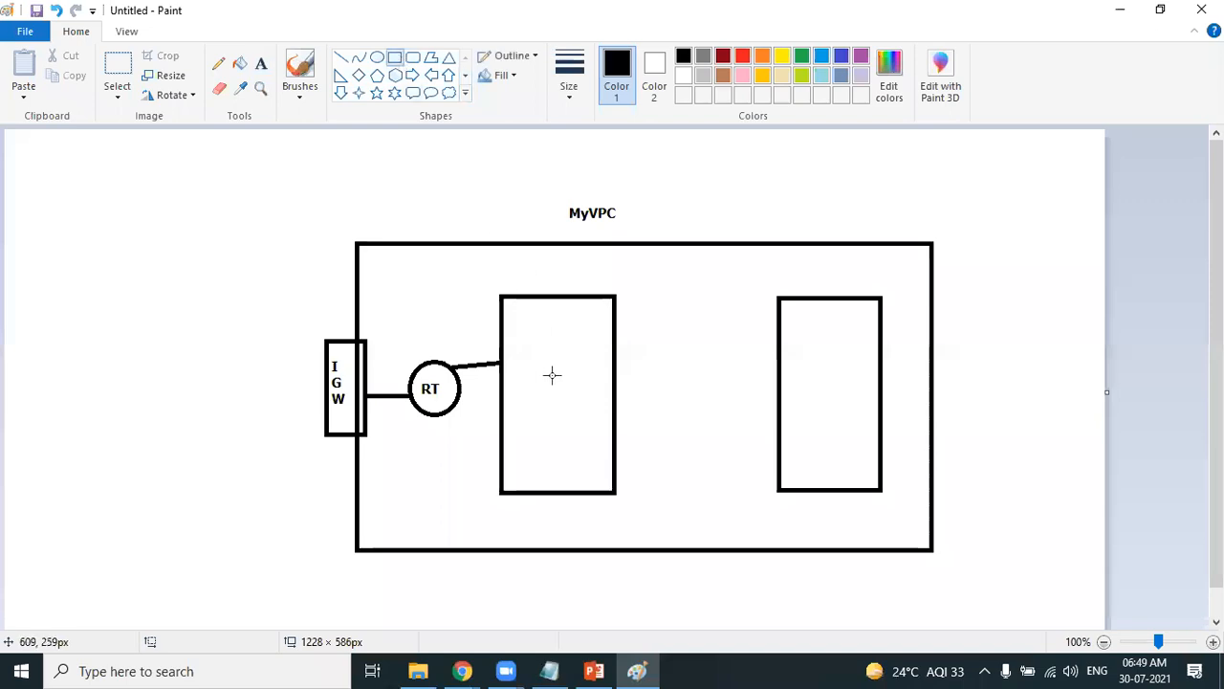
pyautogui.moveTo(553, 359); pyautogui.dragTo(593, 422)
# Switch to Notepad and read the notes on launching the database server in the private subnet.
pyautogui.hotkey('alt', 'Tab')
pyautogui.hotkey('alt', 'Tab')
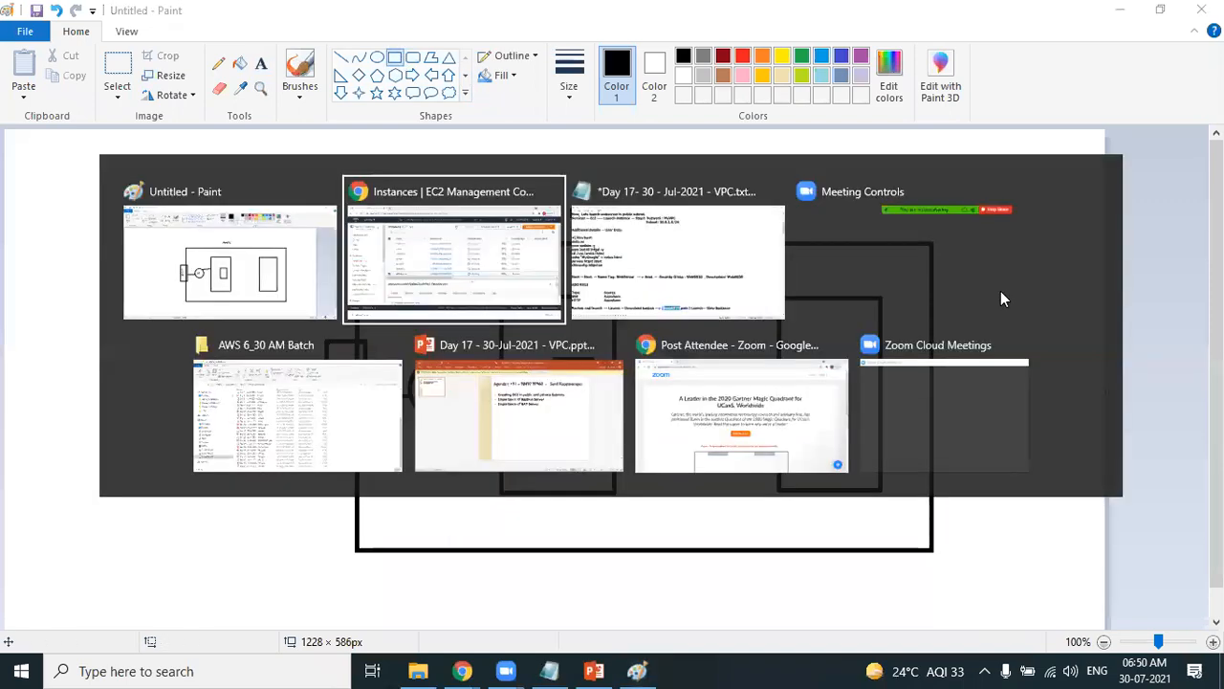
pyautogui.press('Down')
pyautogui.press('Down')
pyautogui.press('Down')
pyautogui.press('Down')
pyautogui.press('Down')
pyautogui.press('Down')
pyautogui.press('Down')
pyautogui.press('Down')
pyautogui.press('Down')
pyautogui.press('Down')
pyautogui.press('Down')
pyautogui.press('Down')
pyautogui.press('Down')
pyautogui.press('Down')
pyautogui.press('Down')
pyautogui.press('Down')
pyautogui.press('Down')
pyautogui.press('Down')
pyautogui.press('Down')
pyautogui.press('Down')
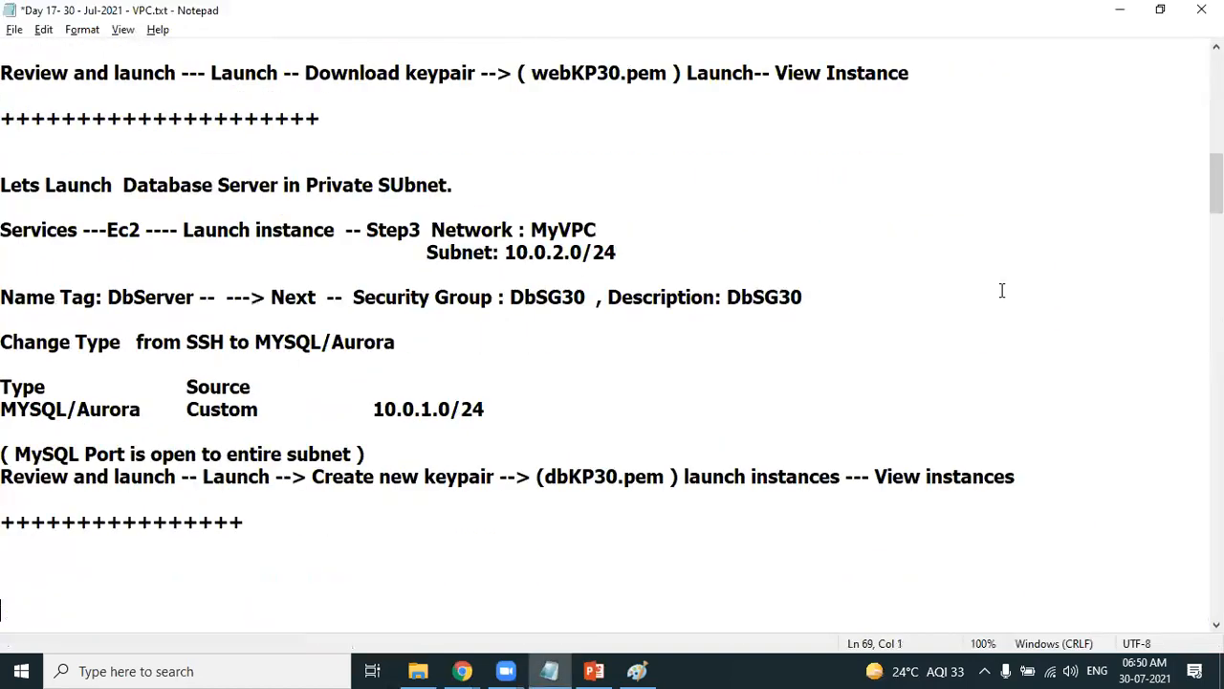
pyautogui.moveTo(274, 199); pyautogui.dragTo(434, 231)
pyautogui.click(638, 277)
# Back in Chrome, start launching another instance with the t2.micro type and continue to its instance details.
pyautogui.hotkey('alt', 'Tab')
pyautogui.hotkey('alt', 'Tab')
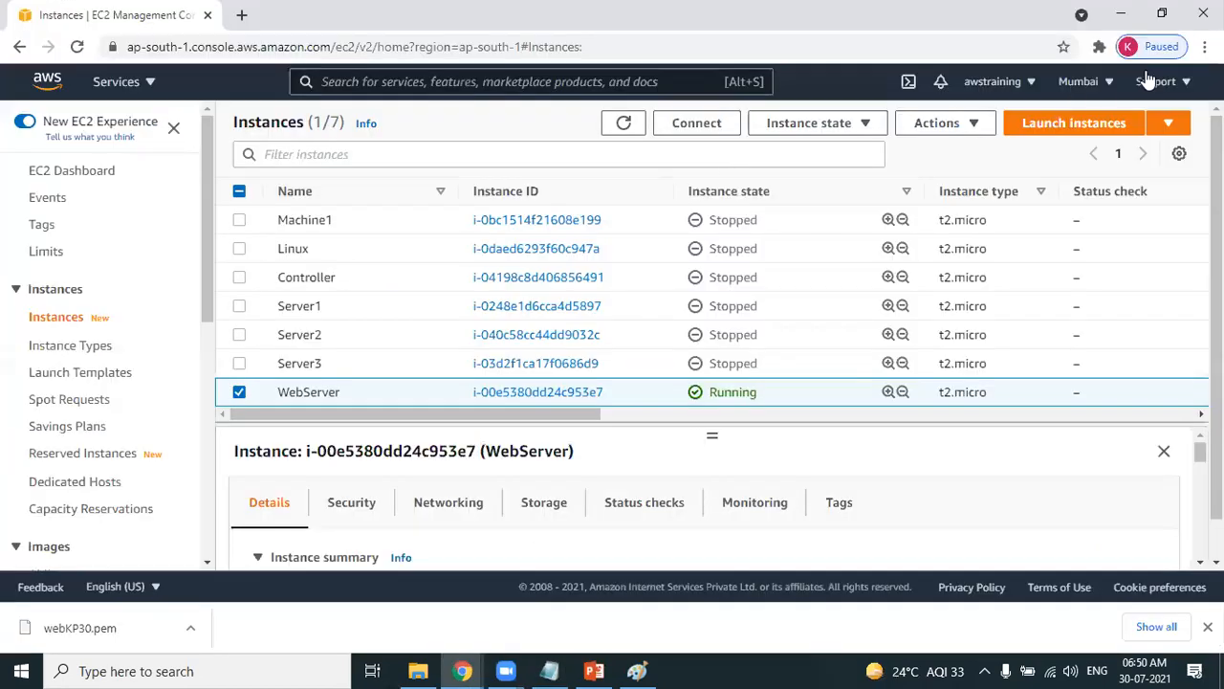
pyautogui.click(1108, 124)
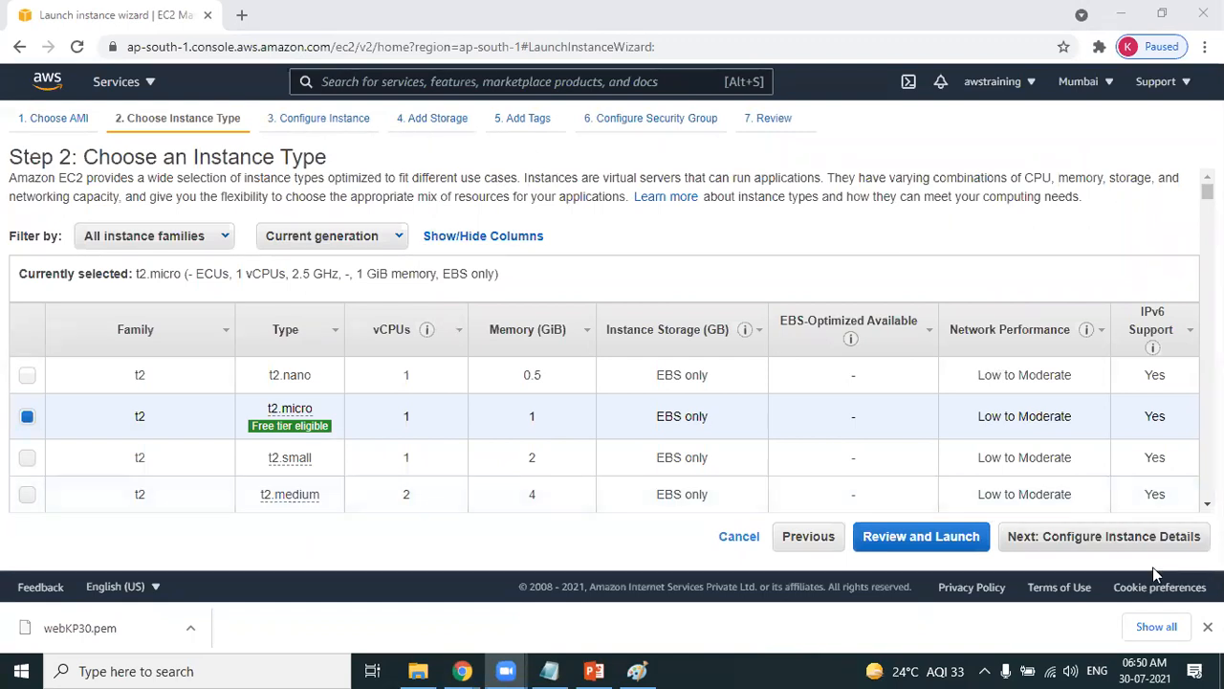
pyautogui.click(1137, 543)
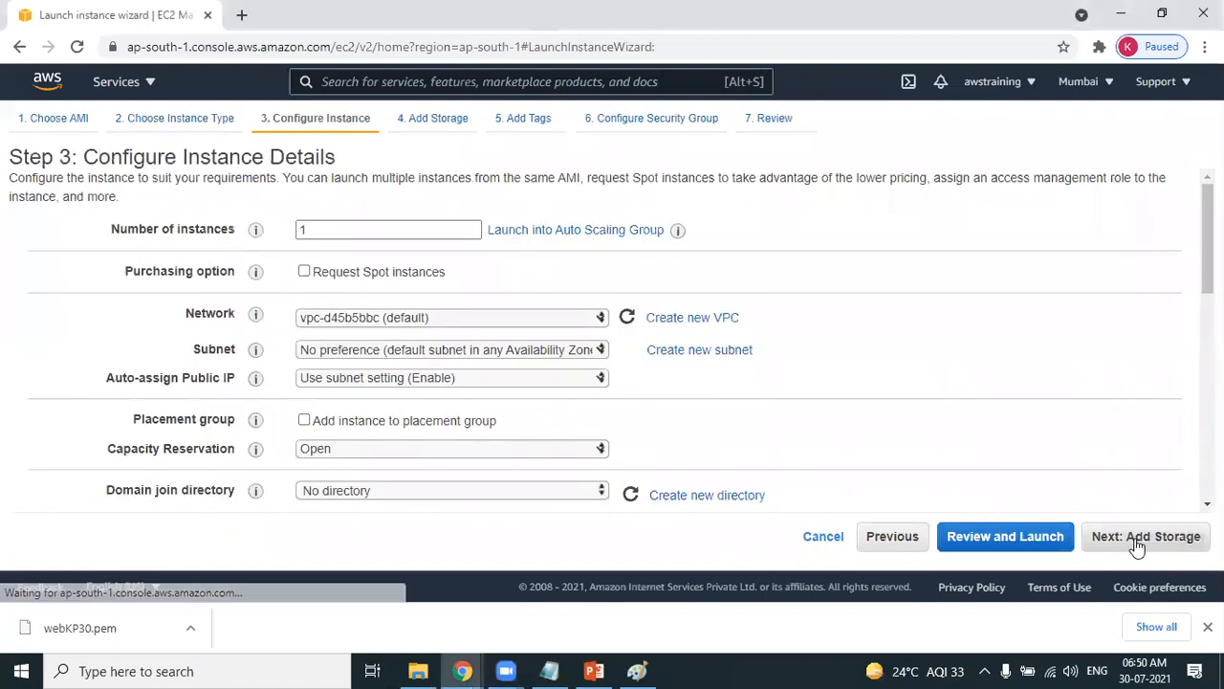
# Set the instance's network to MyVPC and its subnet to DbSN, and continue to the security group configuration.
pyautogui.click(517, 318)
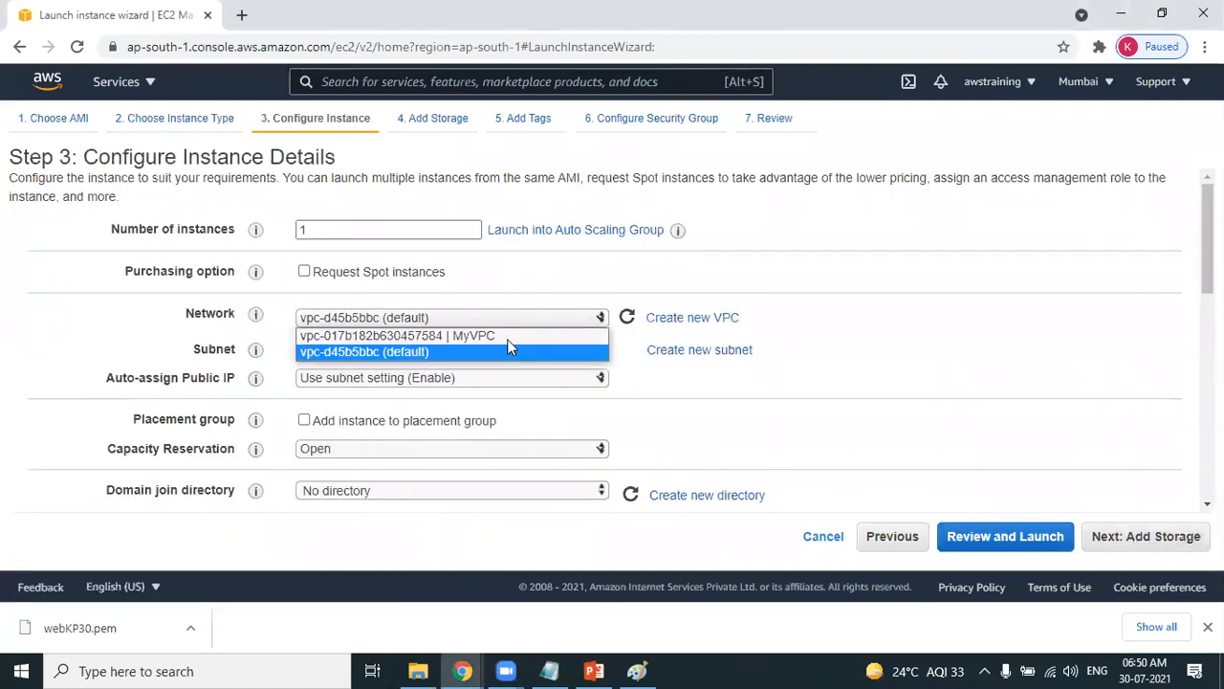
pyautogui.click(510, 337)
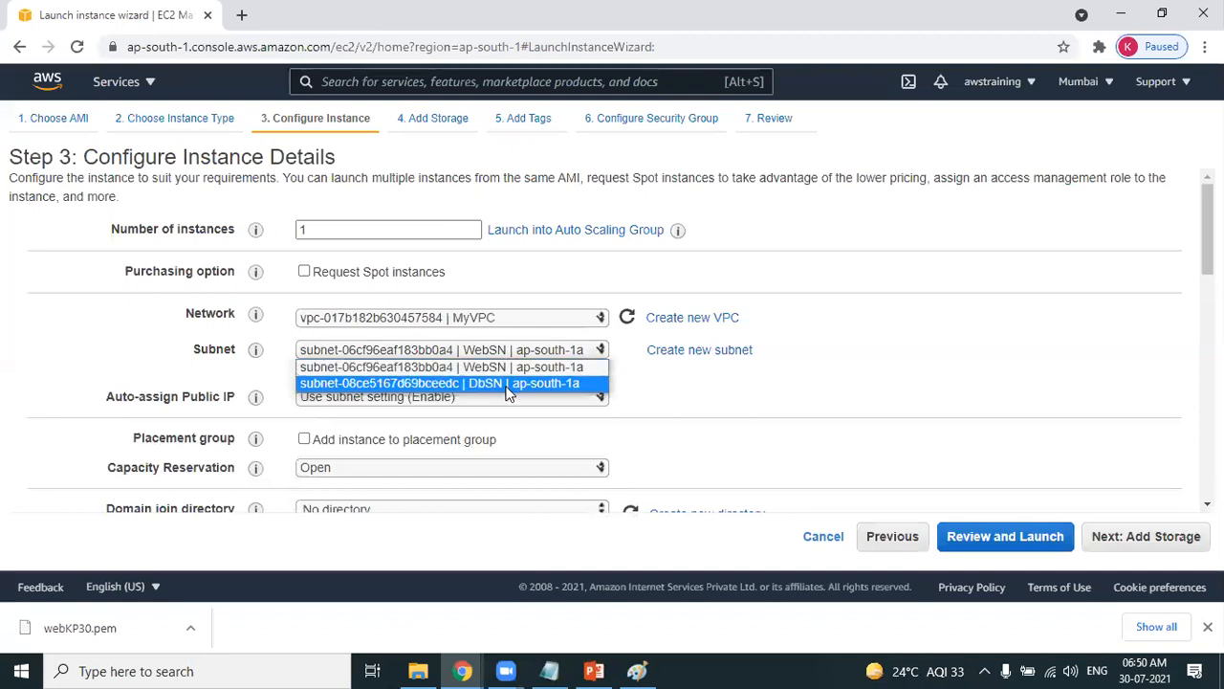
pyautogui.click(508, 383)
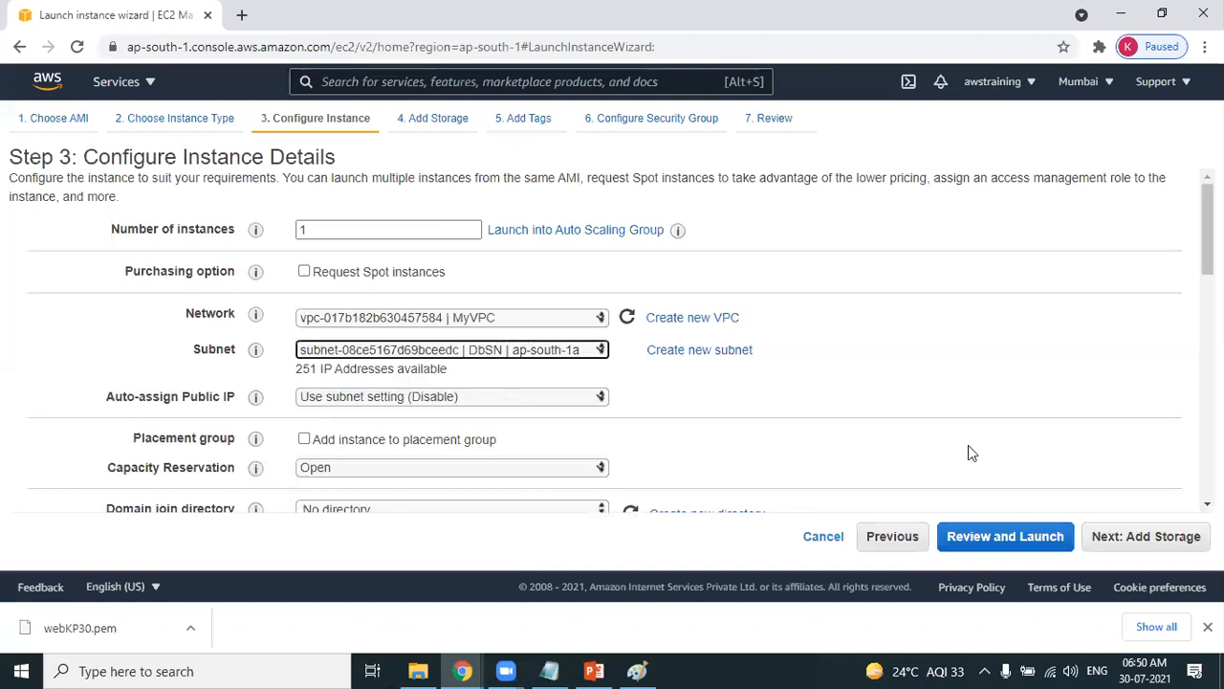
pyautogui.click(1125, 544)
pyautogui.click(1126, 544)
pyautogui.click(1125, 544)
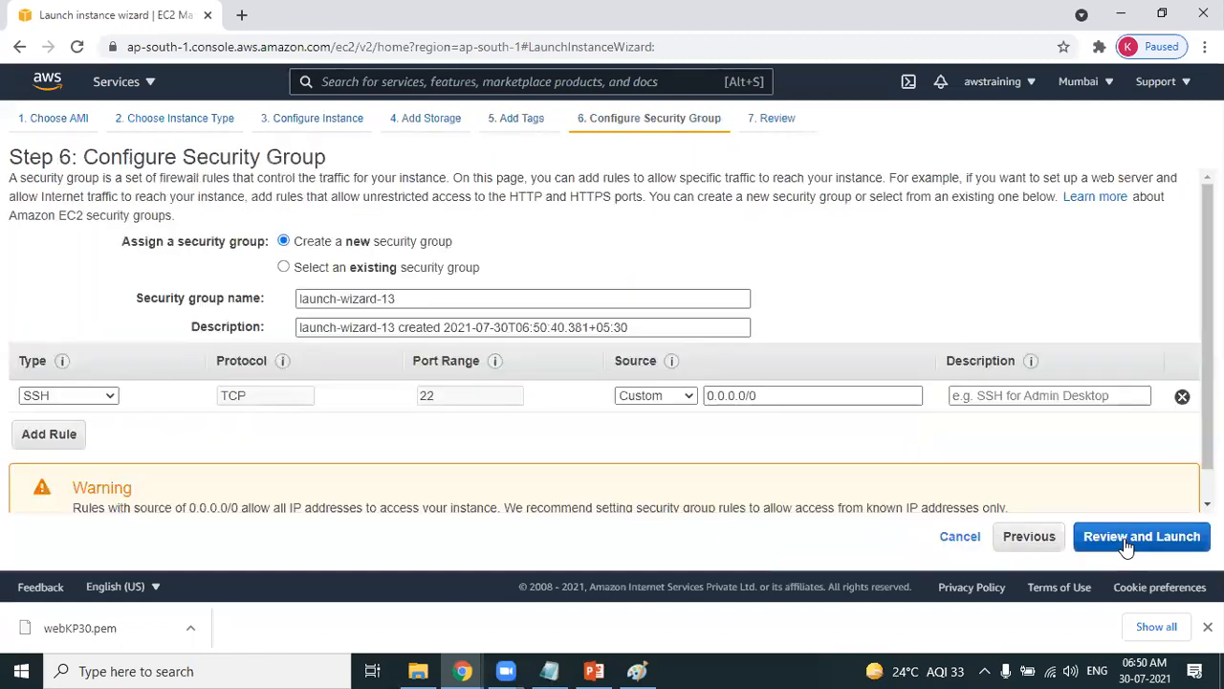
# Switch to Notepad and copy the security group name DbSG30 from the database server notes.
pyautogui.hotkey('alt', 'Tab')
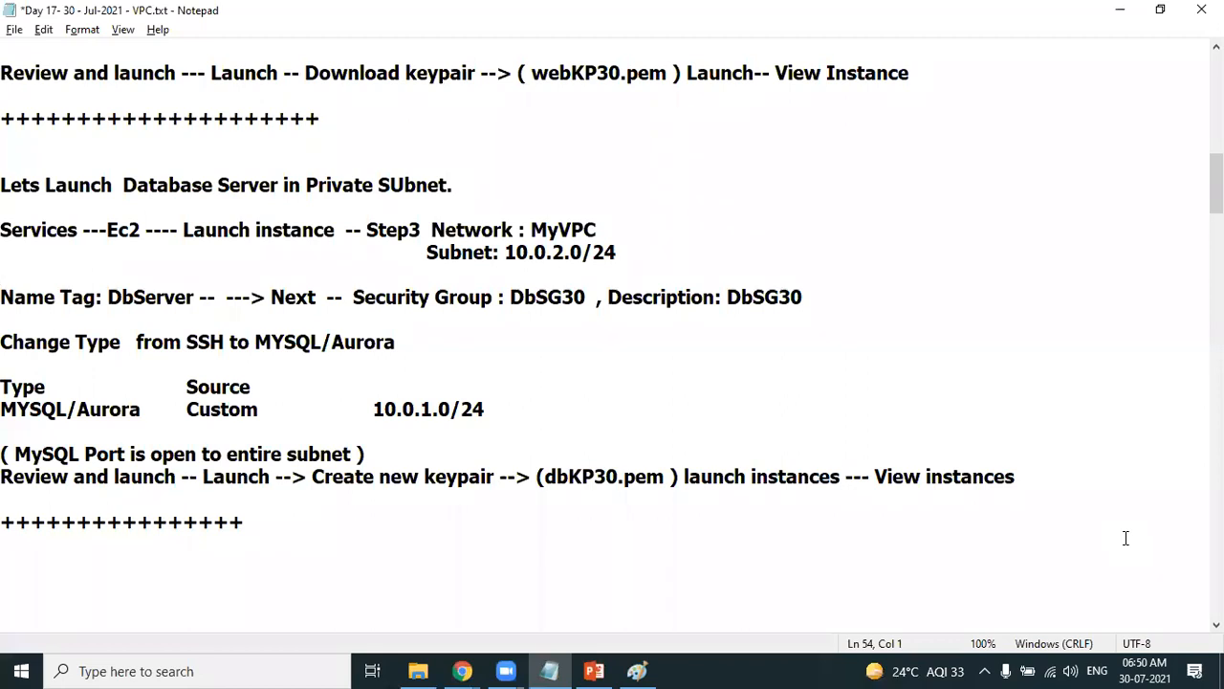
pyautogui.hotkey('shift', 'Left')
pyautogui.hotkey('shift', 'Left')
pyautogui.hotkey('shift', 'Left')
pyautogui.hotkey('shift', 'Left')
pyautogui.hotkey('shift', 'Left')
pyautogui.hotkey('shift', 'Left')
pyautogui.hotkey('ctrl', 'c')
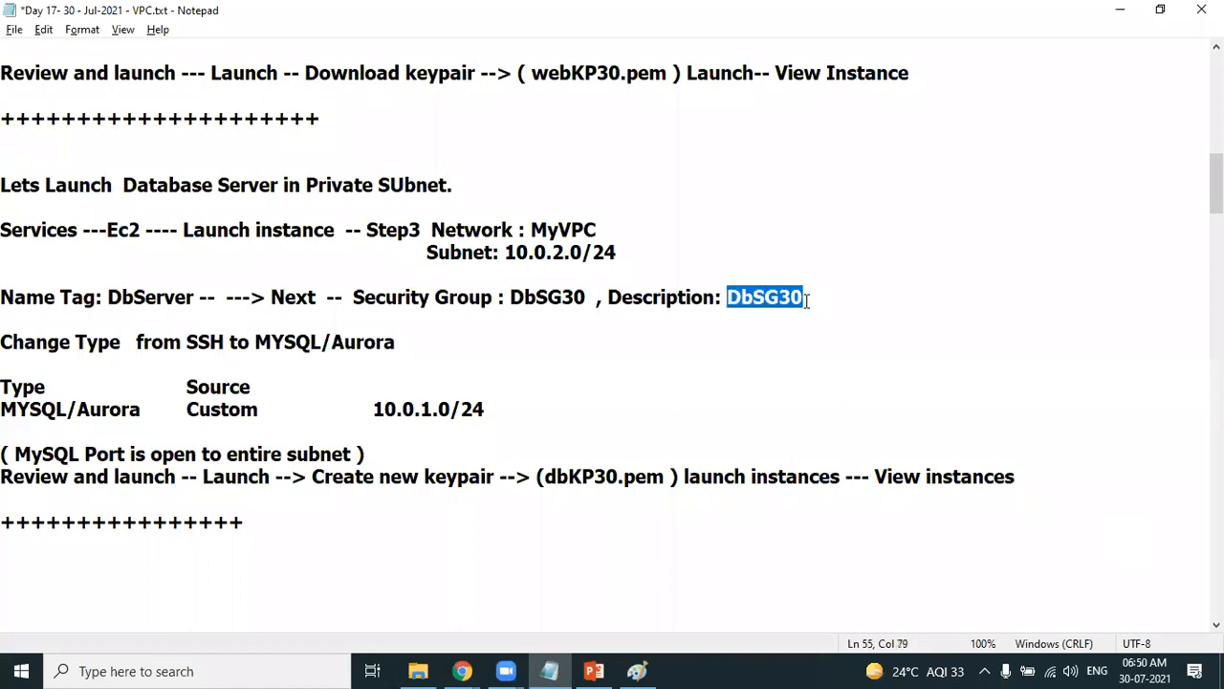
# Back in Chrome, set both the new security group's name and its description to DbSG30.
pyautogui.hotkey('alt', 'Tab')
pyautogui.hotkey('alt', 'Tab')
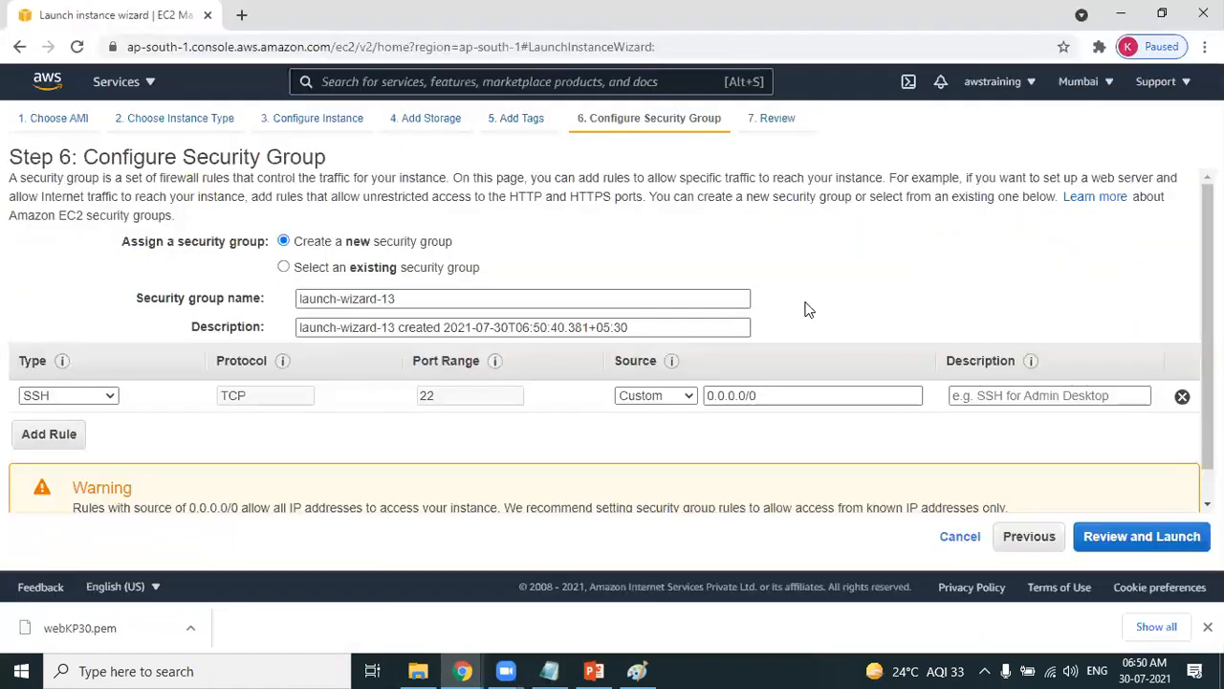
pyautogui.click(412, 295)
pyautogui.press('BackSpace')
pyautogui.press('BackSpace')
pyautogui.press('BackSpace')
pyautogui.press('BackSpace')
pyautogui.press('BackSpace')
pyautogui.press('BackSpace')
pyautogui.press('BackSpace')
pyautogui.press('BackSpace')
pyautogui.press('BackSpace')
pyautogui.press('BackSpace')
pyautogui.press('BackSpace')
pyautogui.press('BackSpace')
pyautogui.press('BackSpace')
pyautogui.press('BackSpace')
pyautogui.press('BackSpace')
pyautogui.hotkey('ctrl', 'v')
pyautogui.press('Tab')
pyautogui.hotkey('ctrl', 'v')
# Check the database server notes in Notepad and, back in Chrome, set the security group rule's type to MYSQL/Aurora.
pyautogui.hotkey('alt', 'Tab')
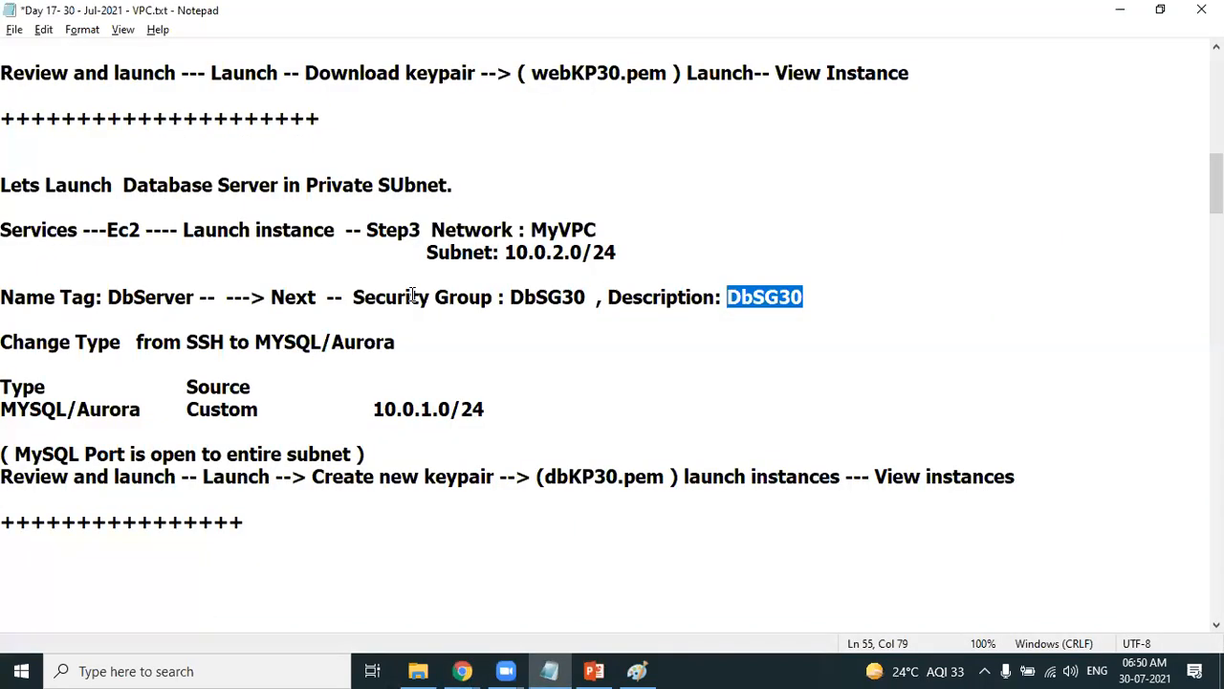
pyautogui.hotkey('alt', 'Tab')
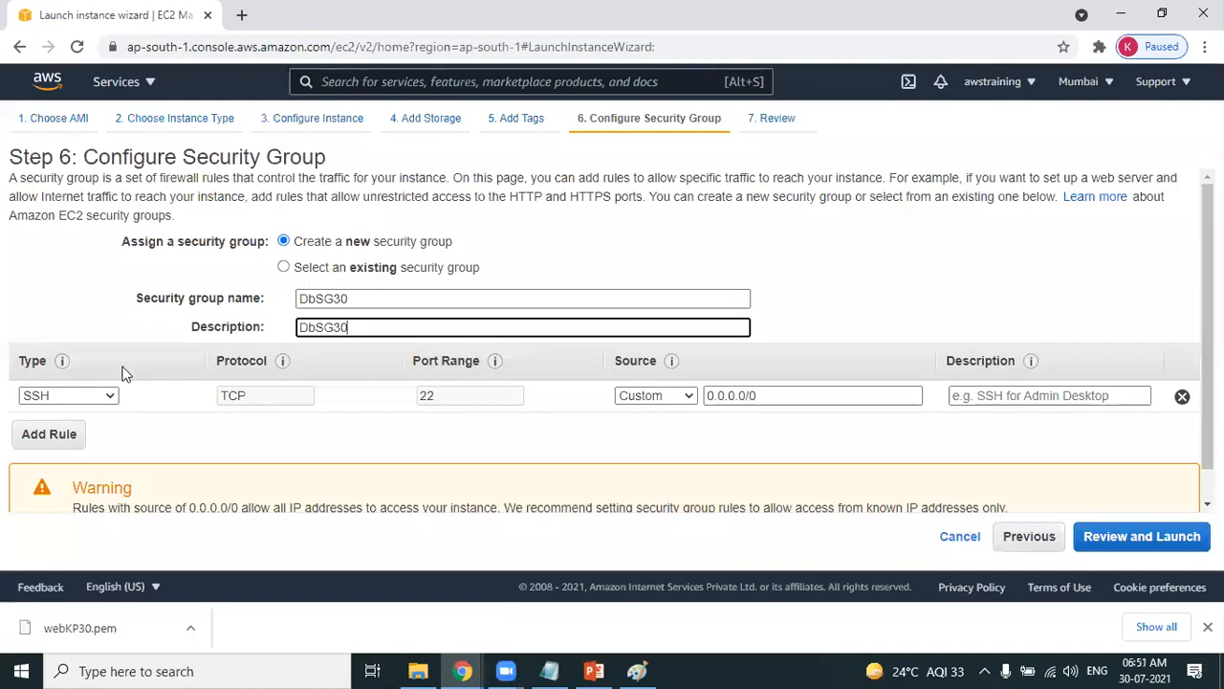
pyautogui.click(88, 406)
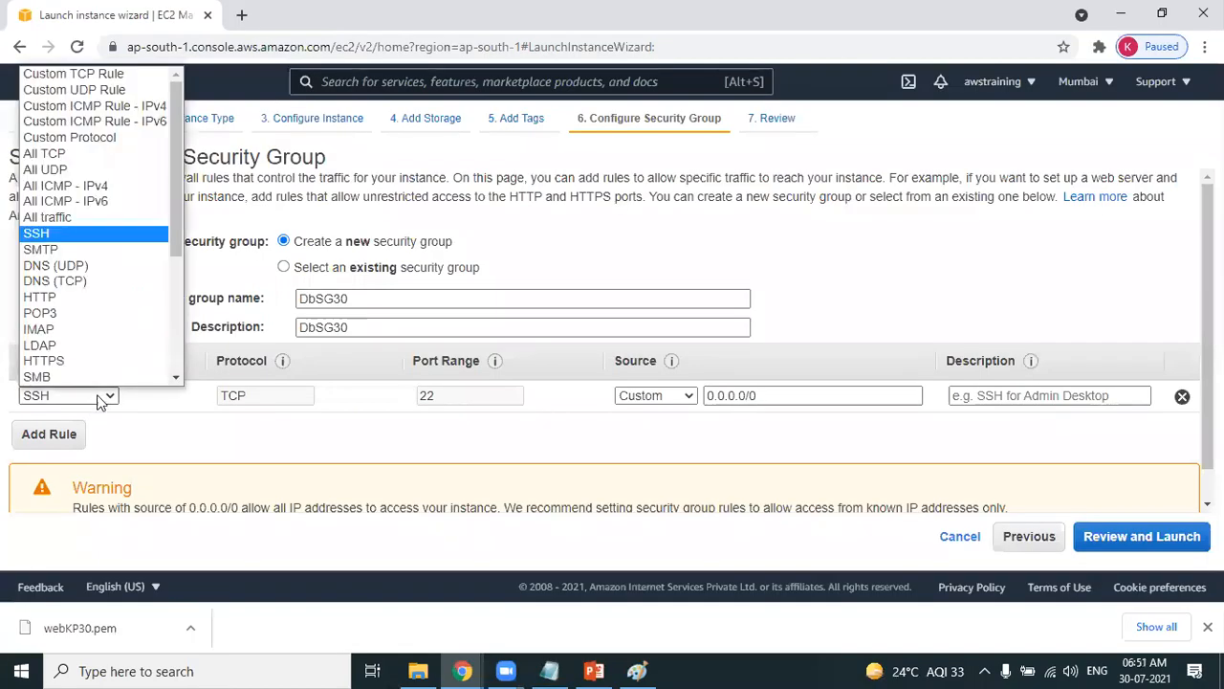
pyautogui.scroll(-1, 158, 371)
pyautogui.click(176, 381)
pyautogui.click(176, 381)
pyautogui.click(176, 380)
pyautogui.click(176, 381)
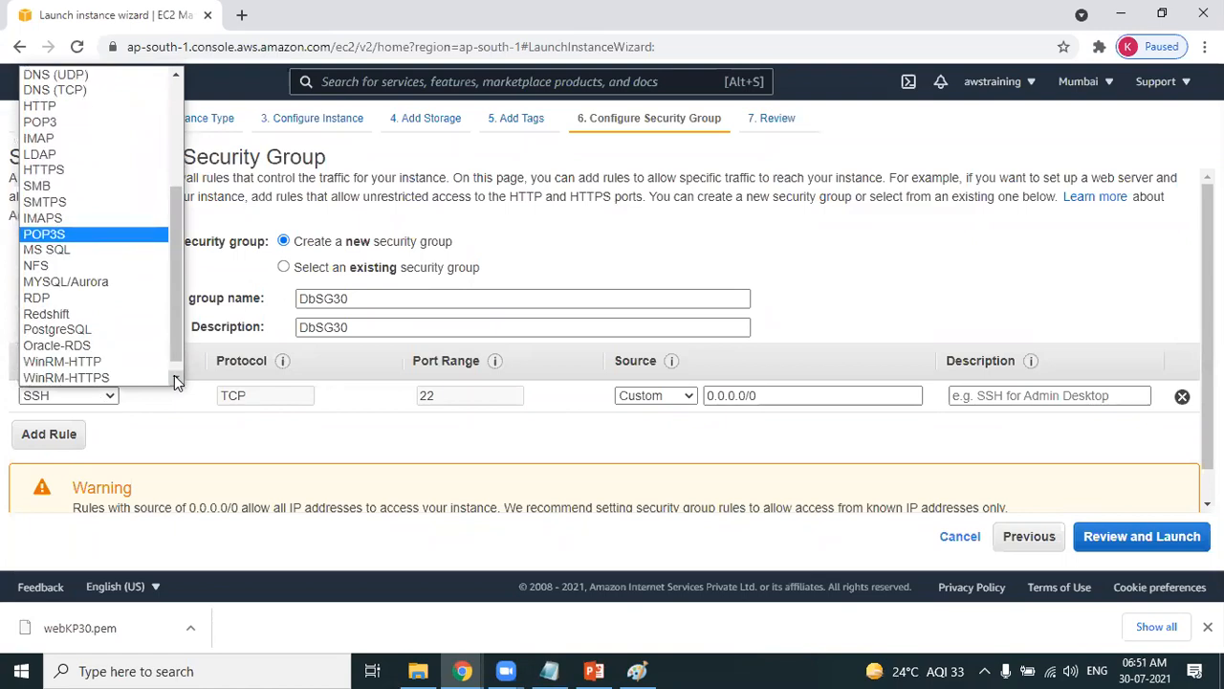
pyautogui.click(176, 380)
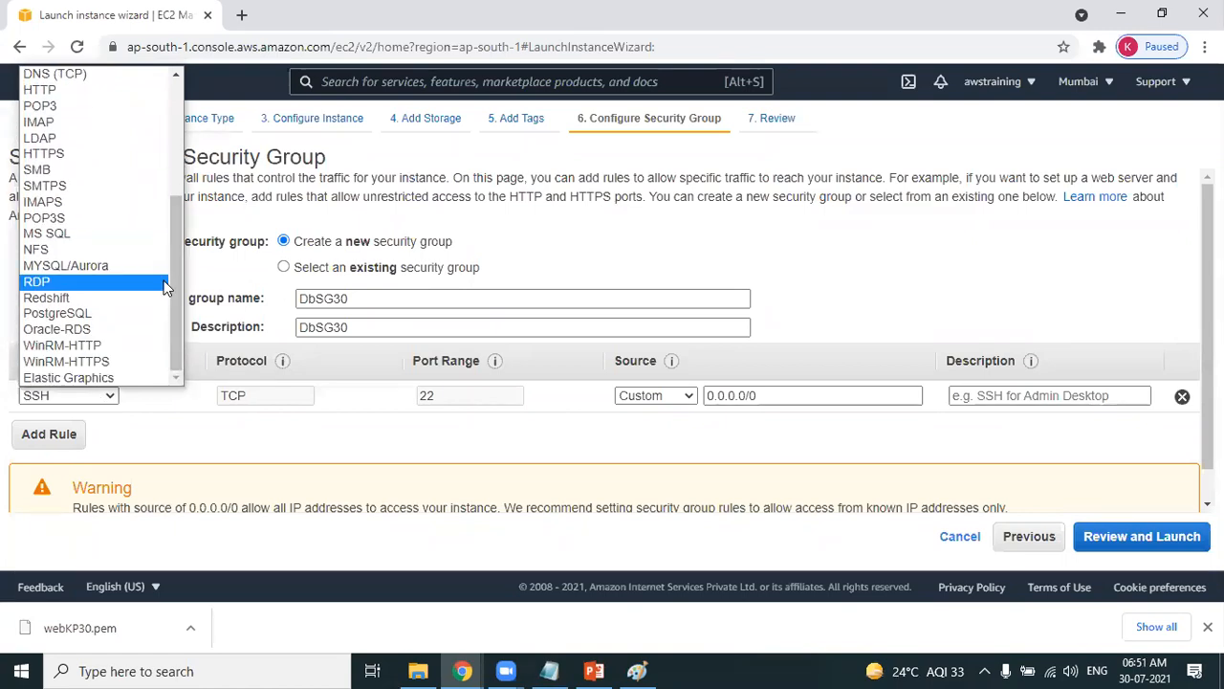
pyautogui.click(117, 269)
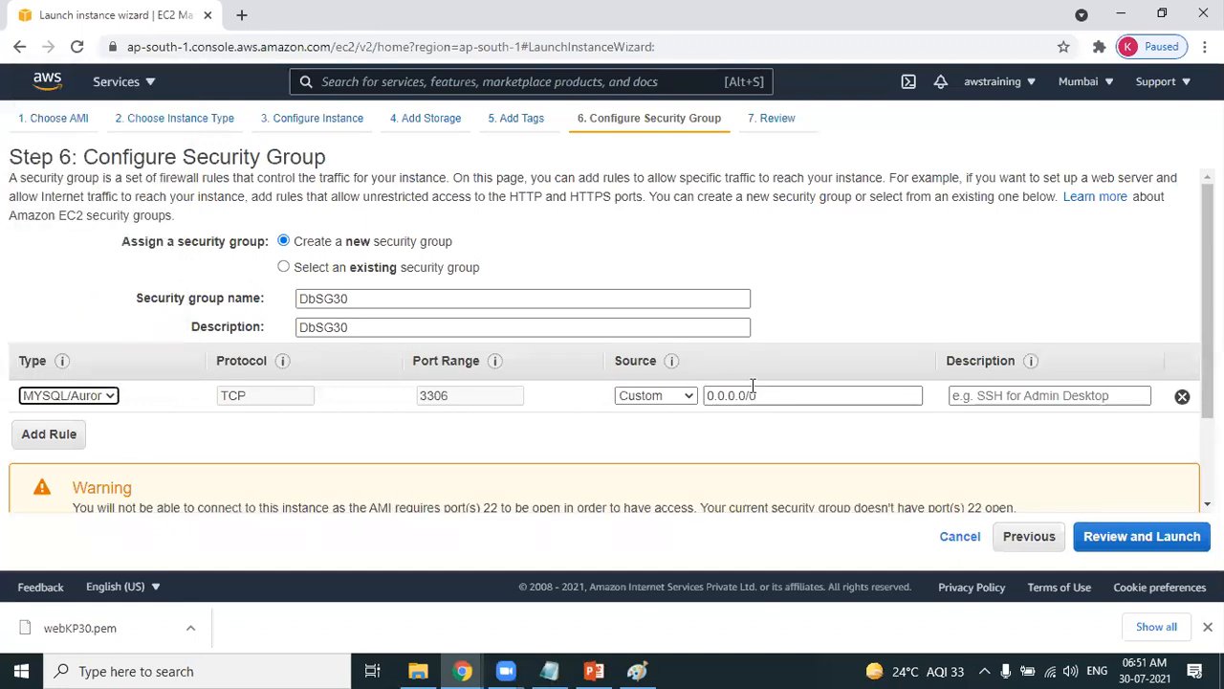
# Switch to Notepad and copy the custom source range 10.0.1.0/24 from the database server notes.
pyautogui.hotkey('alt', 'Tab')
pyautogui.click(384, 390)
pyautogui.press('Down')
pyautogui.hotkey('shift', 'Right')
pyautogui.hotkey('shift', 'Right')
pyautogui.hotkey('shift', 'Right')
pyautogui.hotkey('shift', 'Right')
pyautogui.hotkey('shift', 'Right')
pyautogui.hotkey('shift', 'Right')
pyautogui.hotkey('shift', 'Right')
pyautogui.hotkey('shift', 'Right')
pyautogui.hotkey('shift', 'Right')
pyautogui.hotkey('shift', 'Right')
pyautogui.hotkey('shift', 'Right')
pyautogui.hotkey('ctrl', 'c')
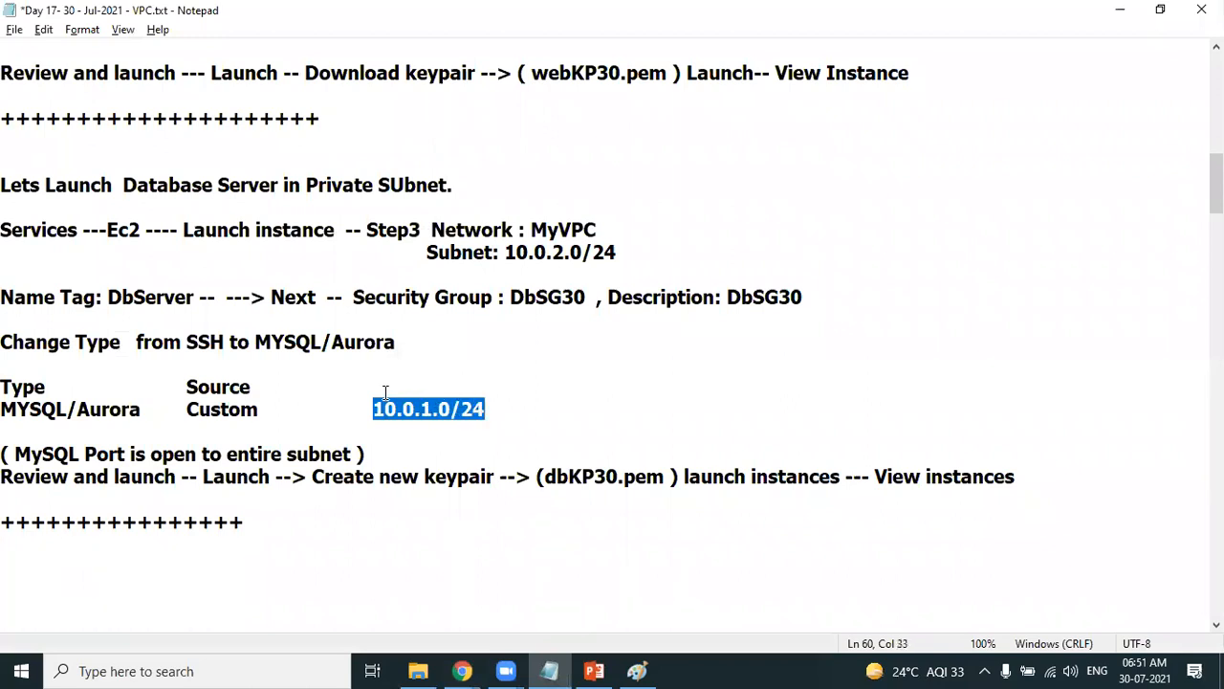
# Back in Chrome, replace the MYSQL/Aurora rule's source with the copied range 10.0.1.0/24.
pyautogui.hotkey('alt', 'Tab')
pyautogui.click(813, 397)
pyautogui.press('BackSpace')
pyautogui.press('BackSpace')
pyautogui.press('BackSpace')
pyautogui.press('BackSpace')
pyautogui.press('BackSpace')
pyautogui.press('BackSpace')
pyautogui.press('BackSpace')
pyautogui.press('BackSpace')
pyautogui.press('BackSpace')
pyautogui.hotkey('ctrl', 'v')
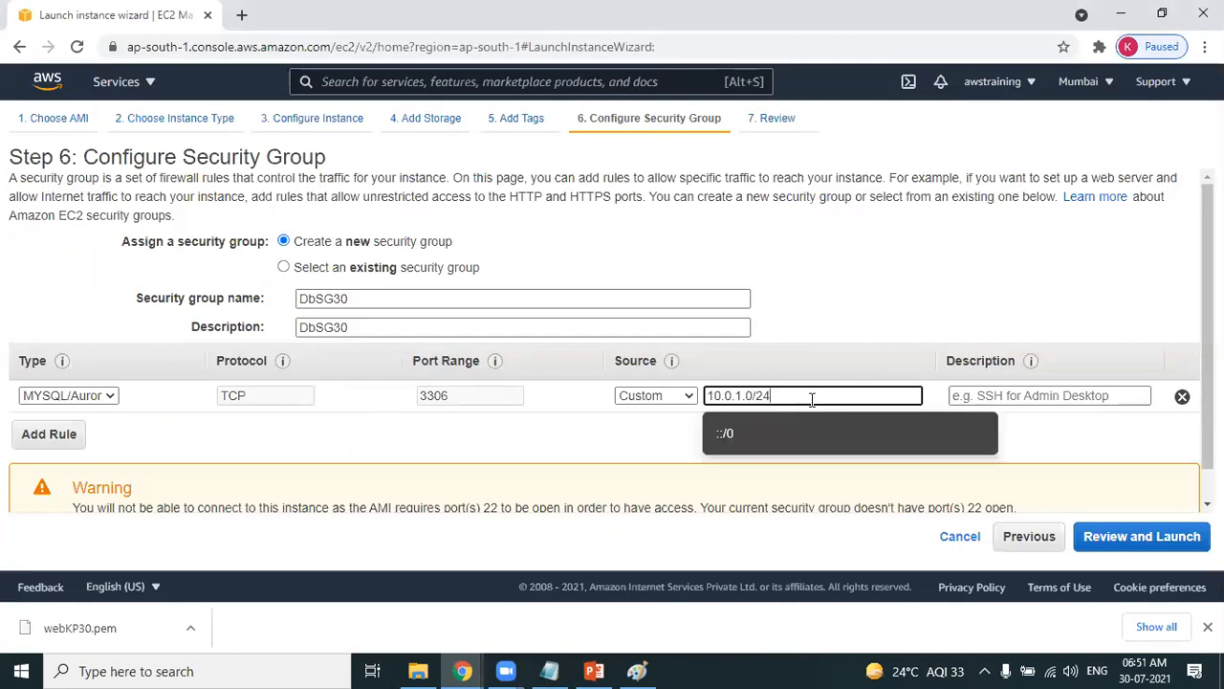
pyautogui.click(608, 424)
# Proceed through the instance review to launching, and choose to create a new key pair.
pyautogui.hotkey('alt', 'Tab')
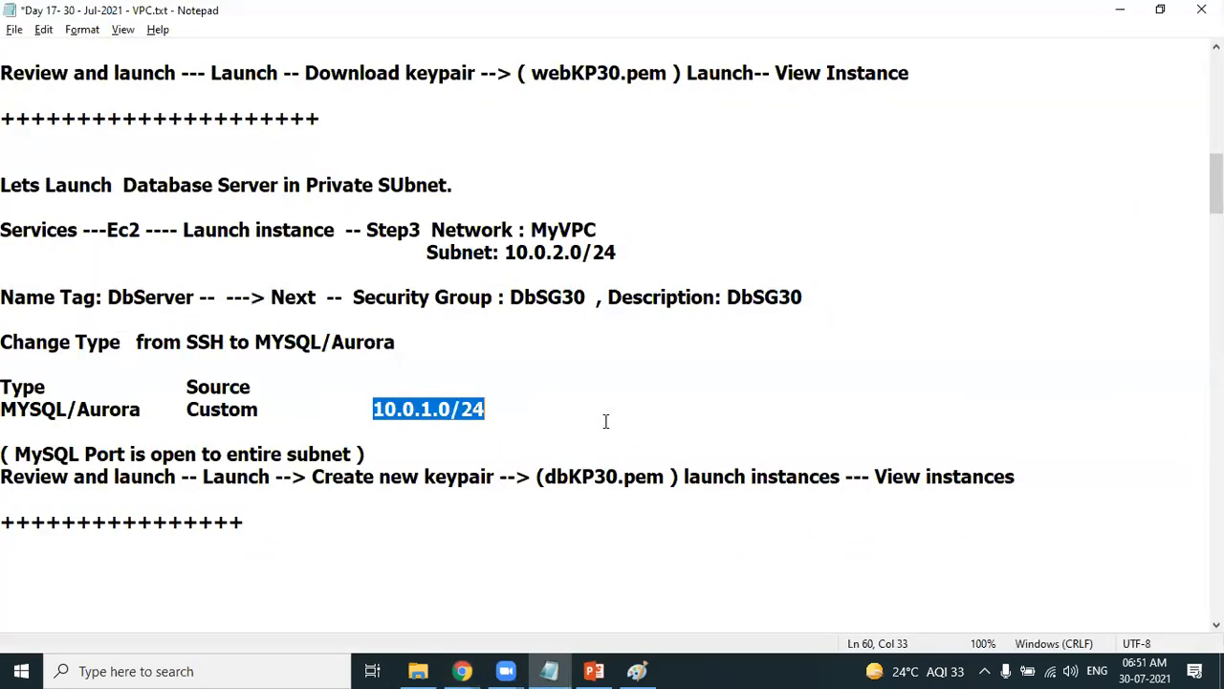
pyautogui.hotkey('alt', 'Tab')
pyautogui.click(1158, 537)
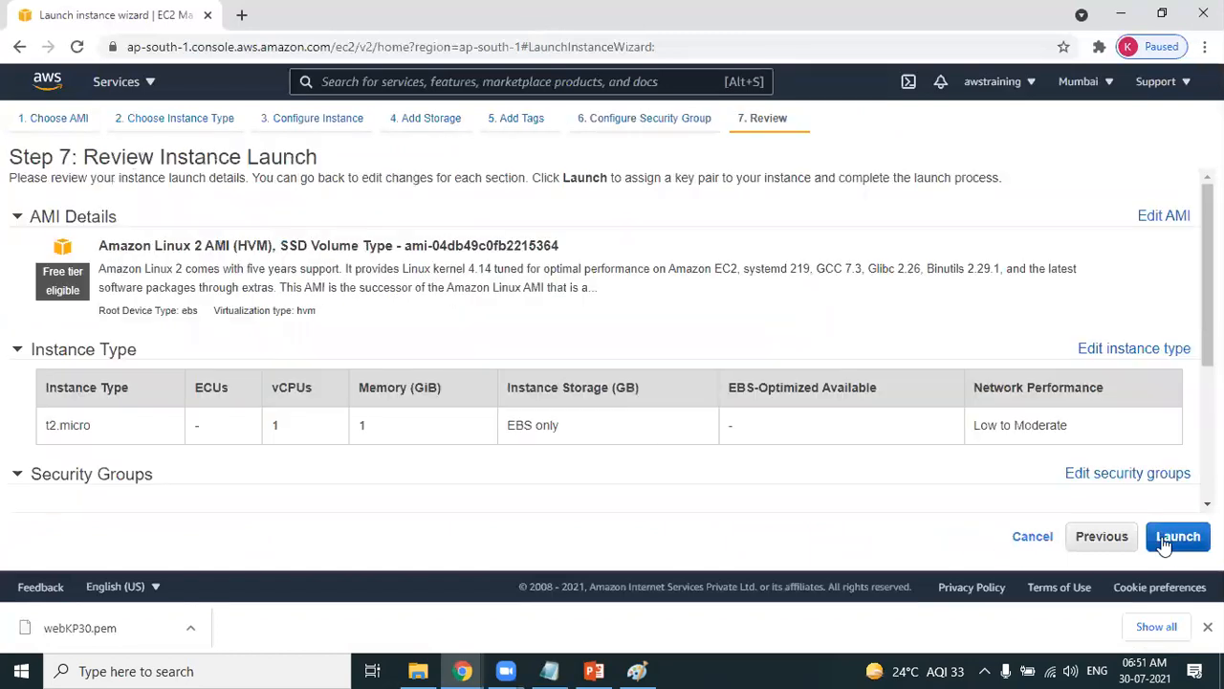
pyautogui.click(1177, 540)
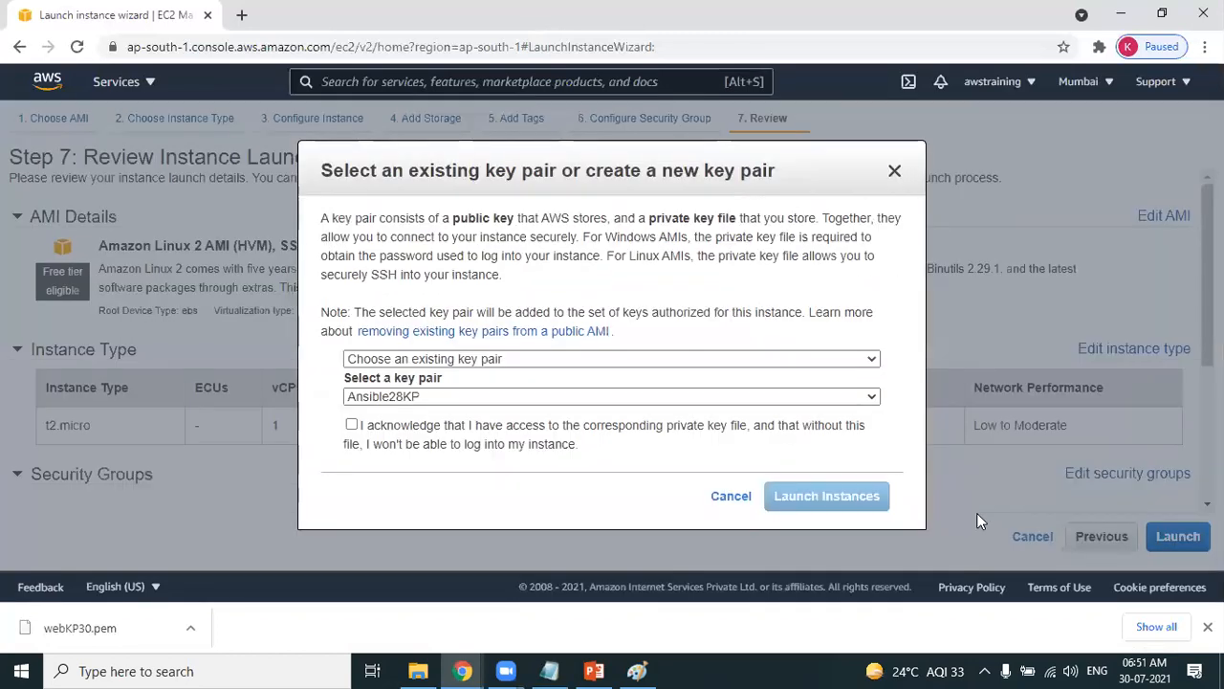
pyautogui.click(620, 361)
pyautogui.click(613, 392)
# Switch to Notepad and copy the key pair name dbKP30 from the database server notes.
pyautogui.hotkey('alt', 'Tab')
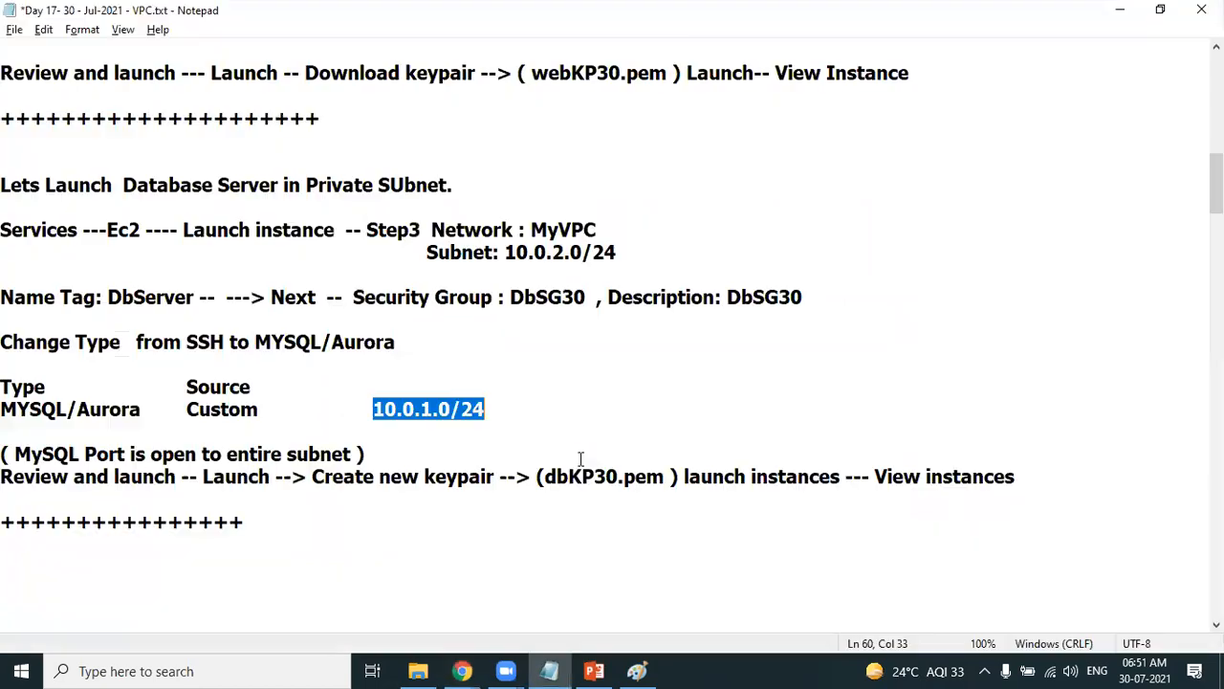
pyautogui.click(595, 477)
pyautogui.hotkey('shift', 'Right')
pyautogui.hotkey('shift', 'Right')
pyautogui.hotkey('shift', 'Right')
pyautogui.hotkey('shift', 'Right')
pyautogui.hotkey('shift', 'Right')
pyautogui.hotkey('shift', 'Right')
pyautogui.hotkey('ctrl', 'c')
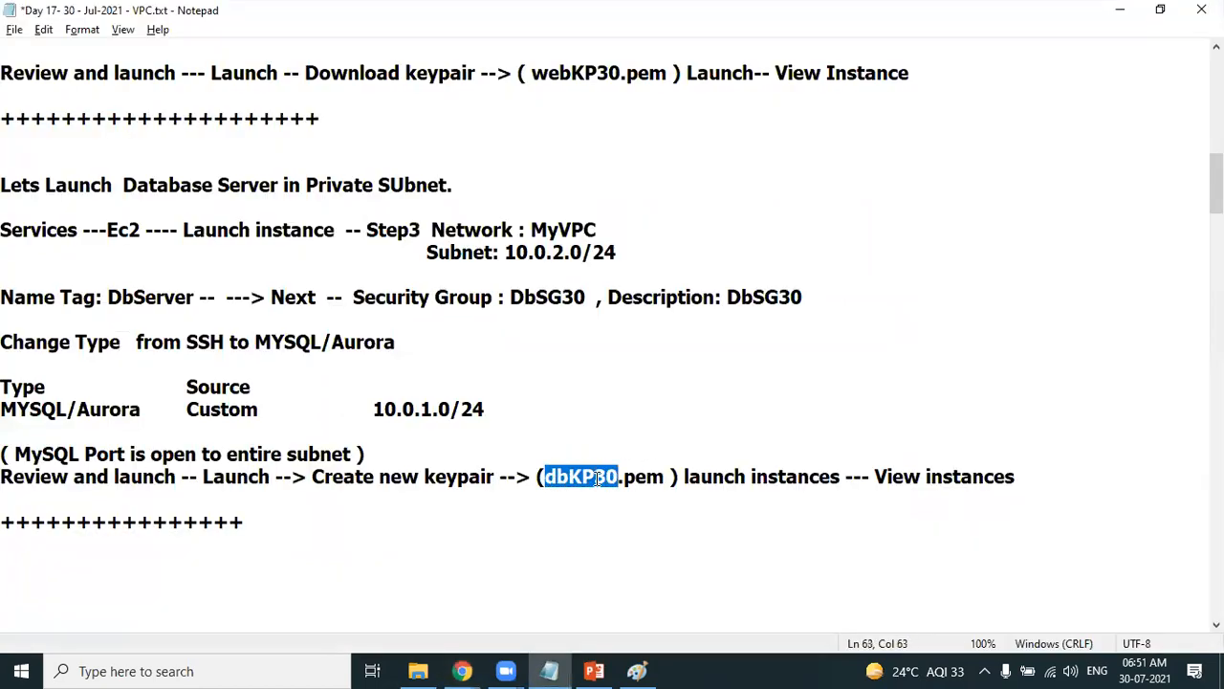
# Back in Chrome, name the key pair dbKP30, save it as dbKP30.pem, and launch the instance.
pyautogui.hotkey('alt', 'Tab')
pyautogui.press('BackSpace')
pyautogui.press('BackSpace')
pyautogui.press('BackSpace')
pyautogui.press('BackSpace')
pyautogui.press('BackSpace')
pyautogui.press('BackSpace')
pyautogui.press('BackSpace')
pyautogui.hotkey('ctrl', 'v')
pyautogui.click(763, 433)
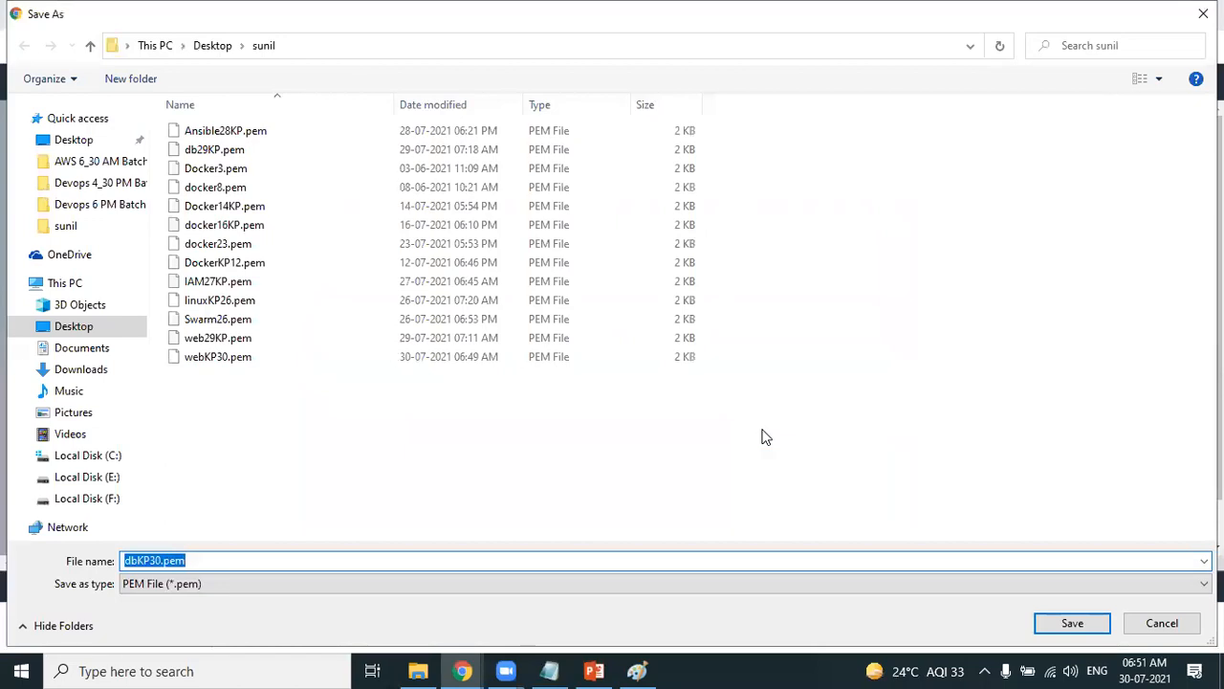
pyautogui.click(1054, 623)
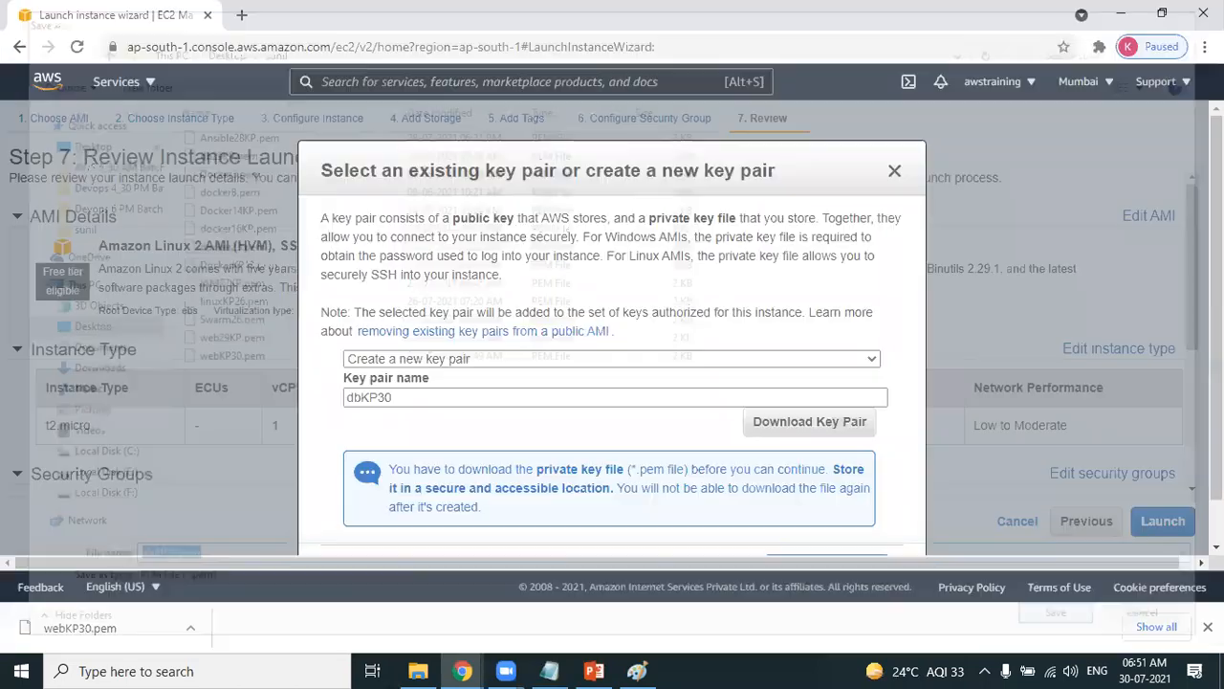
pyautogui.click(864, 527)
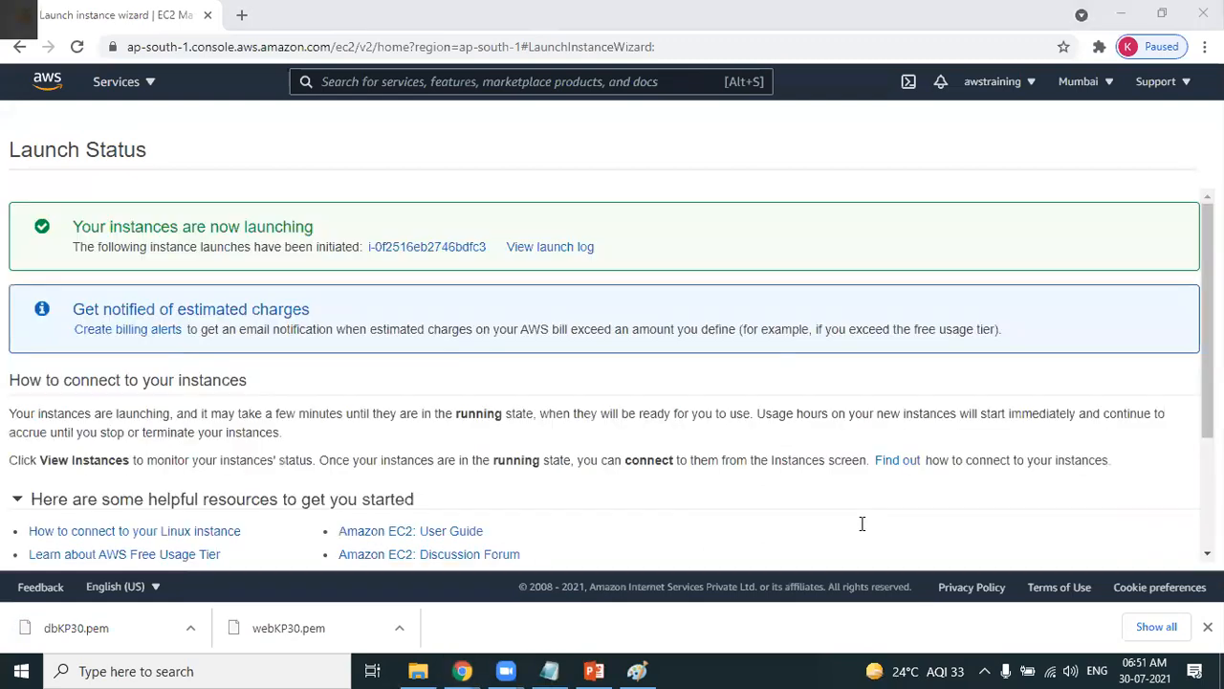
# Switch to Notepad and read on past the database server steps to the notes on the web server pulling data.
pyautogui.hotkey('alt', 'Tab')
pyautogui.write('Now, web server can pull data from database server.')
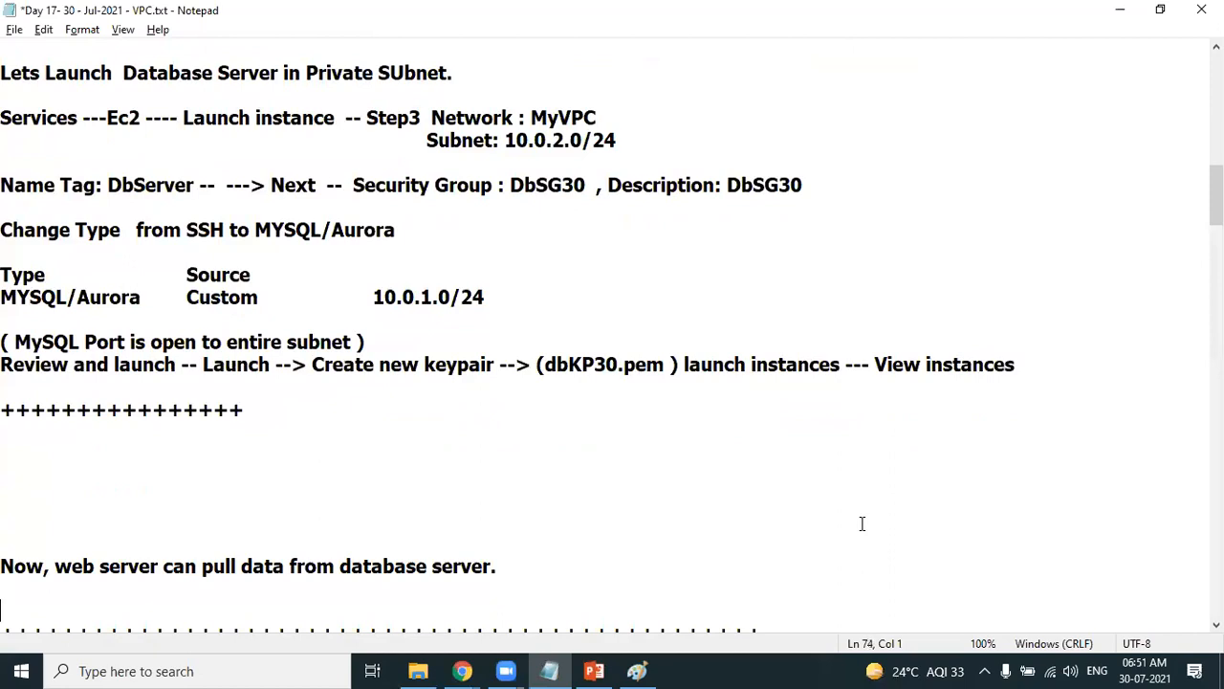
pyautogui.press('Down')
pyautogui.press('Down')
pyautogui.press('Down')
pyautogui.press('Down')
pyautogui.press('Down')
pyautogui.press('Down')
pyautogui.press('Down')
pyautogui.press('Down')
pyautogui.press('Down')
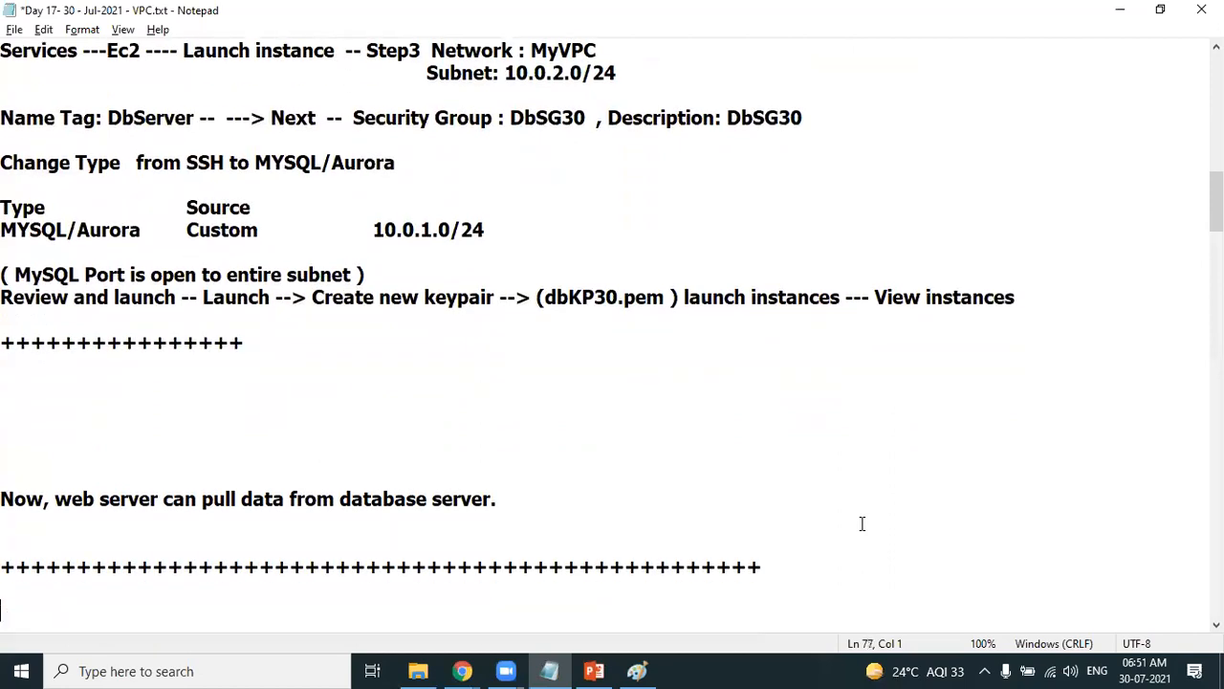
pyautogui.press('Down')
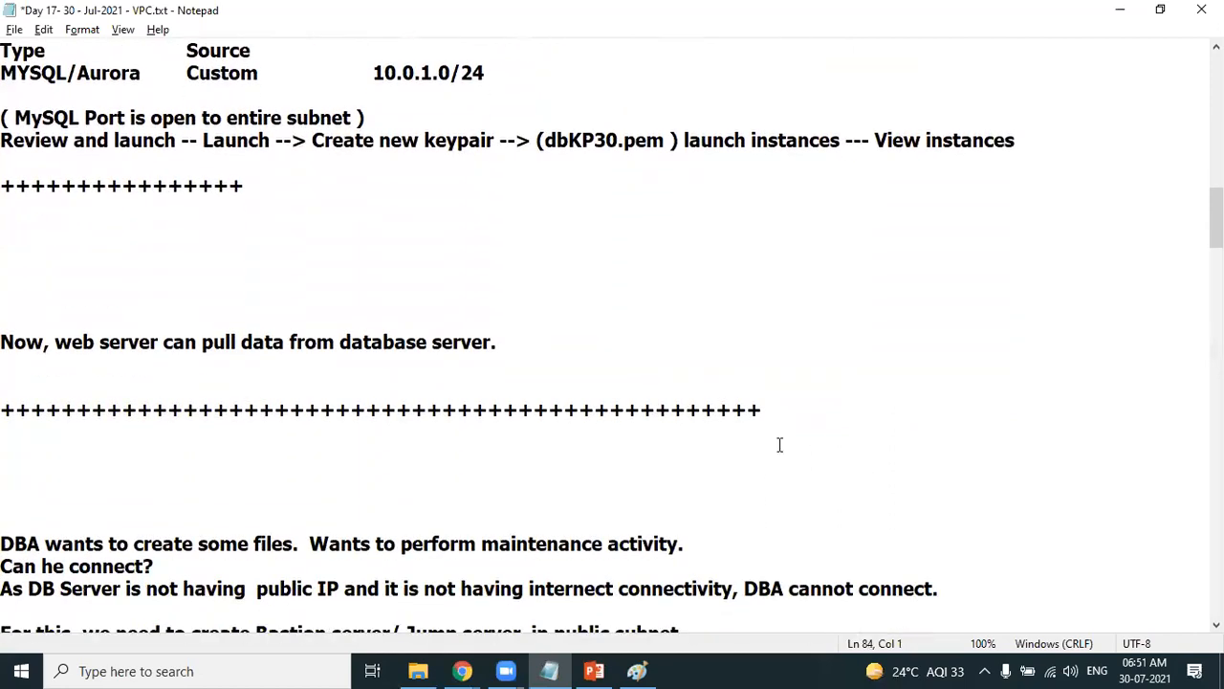
pyautogui.moveTo(406, 364); pyautogui.dragTo(467, 385)
# Switch to Paint and draw a server rectangle of about 34 × 75 px in the right subnet box, with a small circle on its left edge.
pyautogui.hotkey('alt', 'Tab')
pyautogui.hotkey('alt', 'Tab')
pyautogui.hotkey('alt', 'Tab')
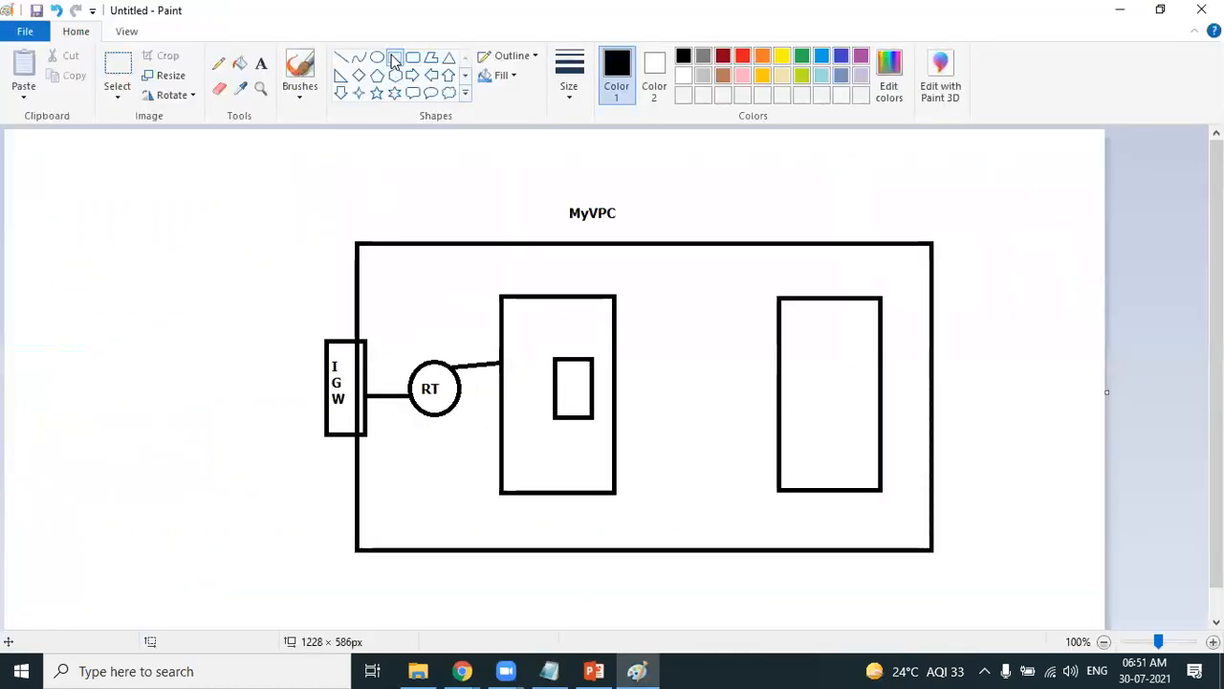
pyautogui.moveTo(835, 364); pyautogui.dragTo(868, 434)
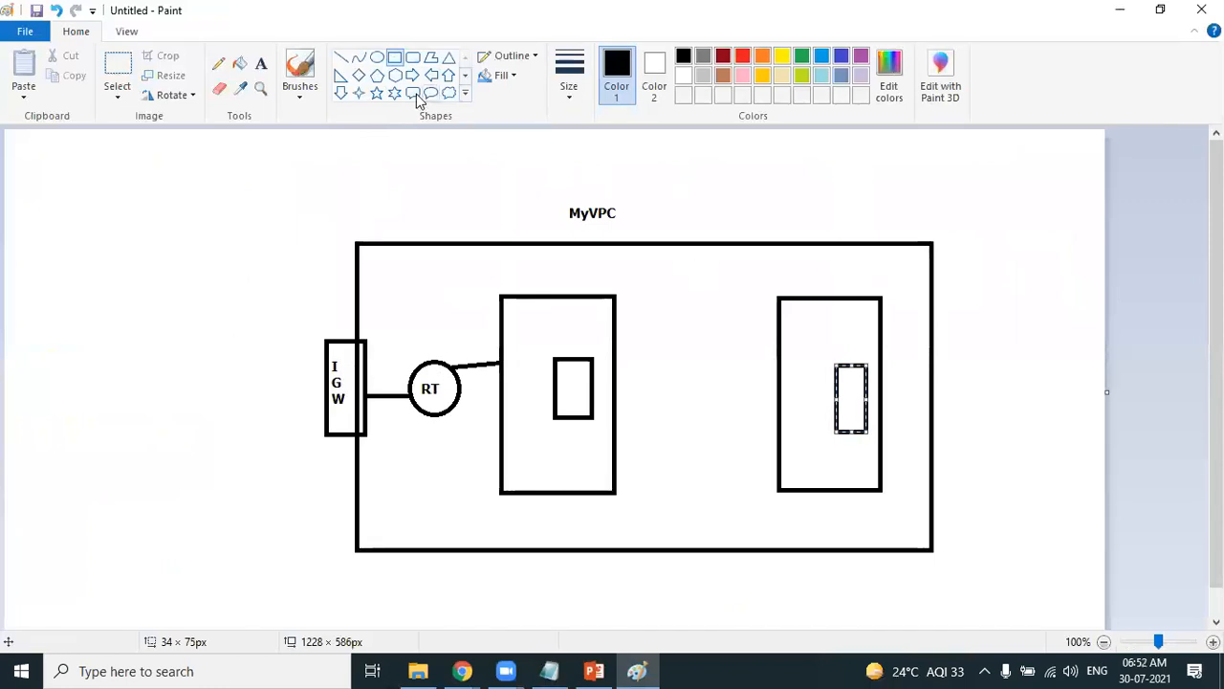
pyautogui.click(377, 57)
pyautogui.moveTo(824, 396); pyautogui.dragTo(848, 418)
pyautogui.click(974, 408)
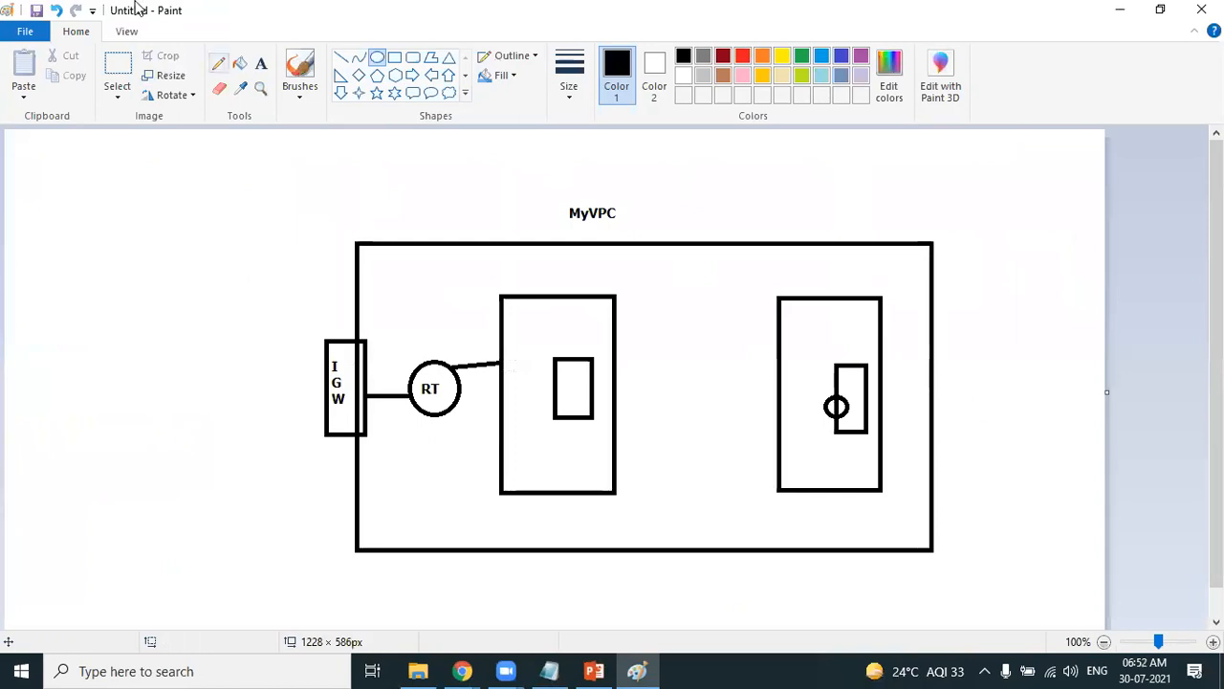
# Draw two straight lines connecting the small circle to the upper-right and lower-right corners of the left subnet box.
pyautogui.click(341, 57)
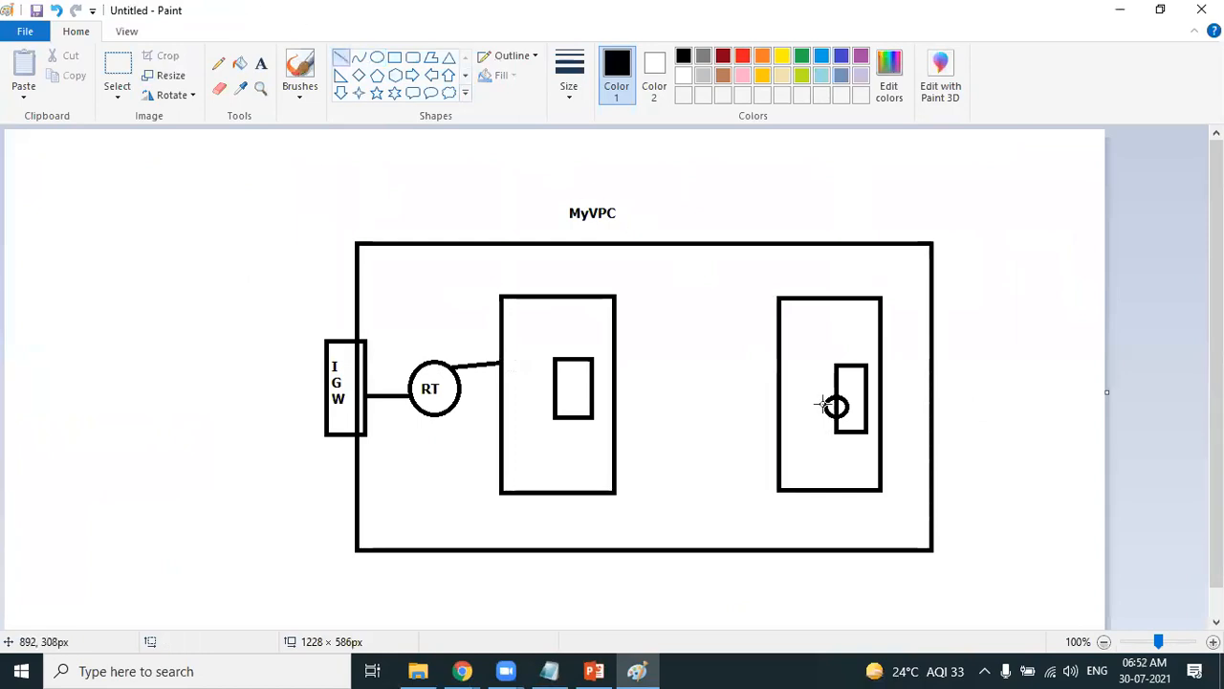
pyautogui.moveTo(836, 405); pyautogui.dragTo(615, 299)
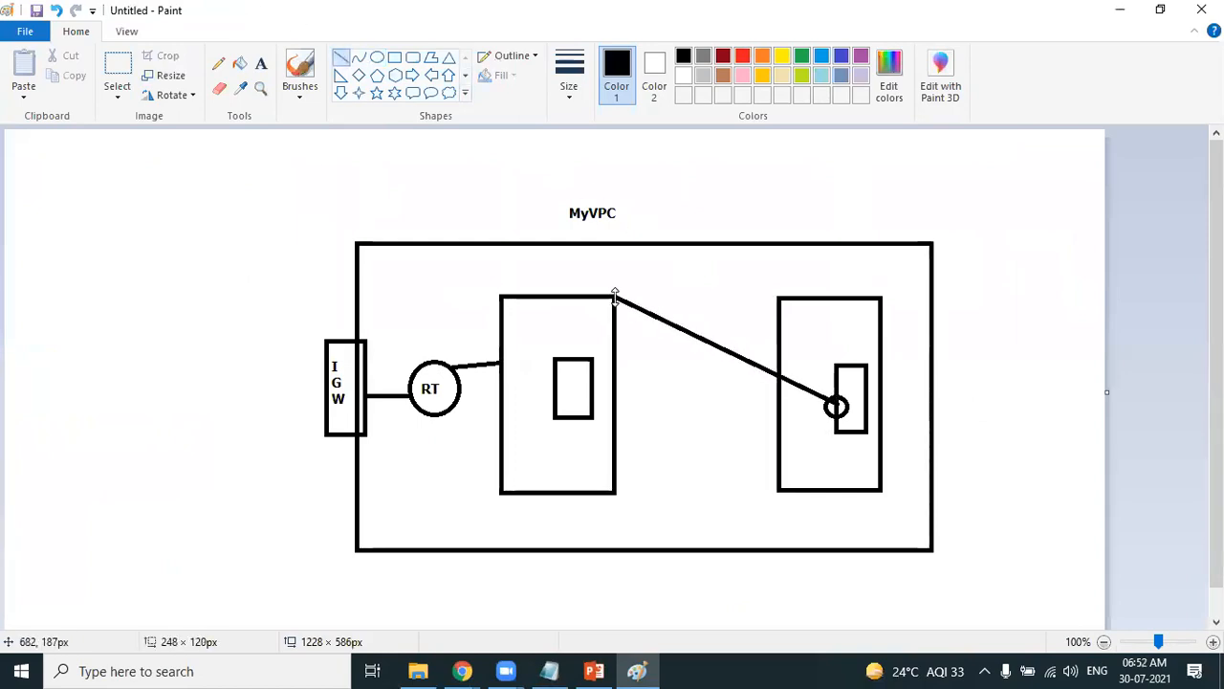
pyautogui.moveTo(613, 491); pyautogui.dragTo(836, 407)
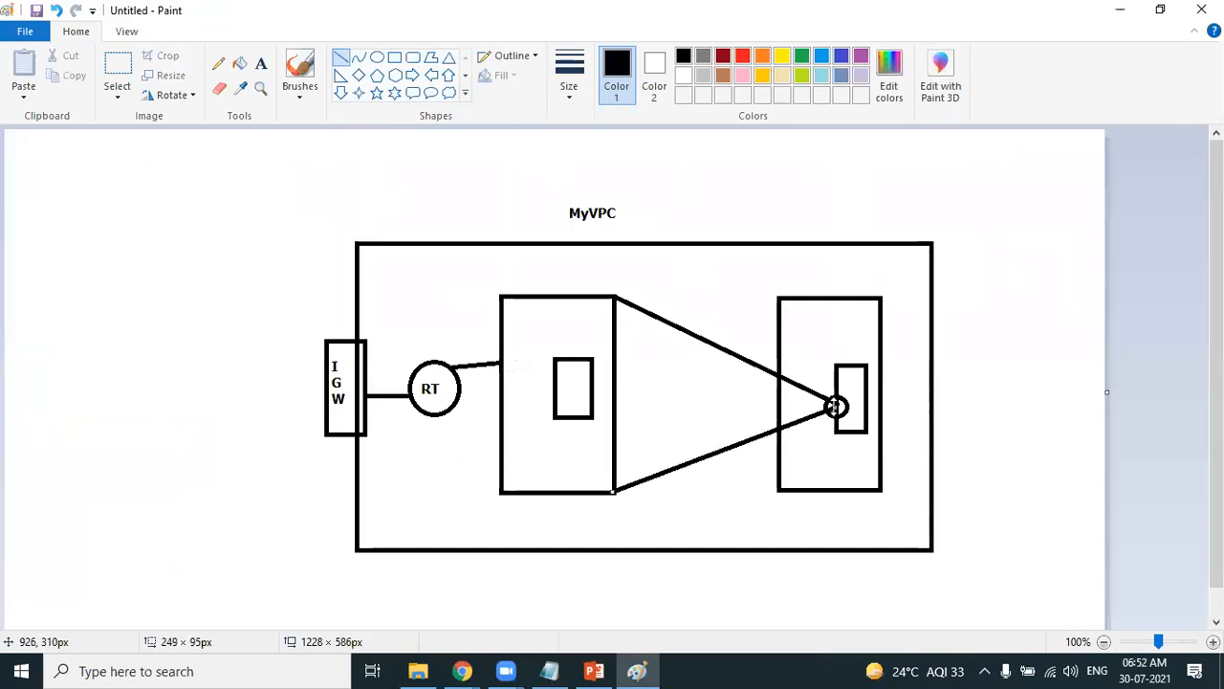
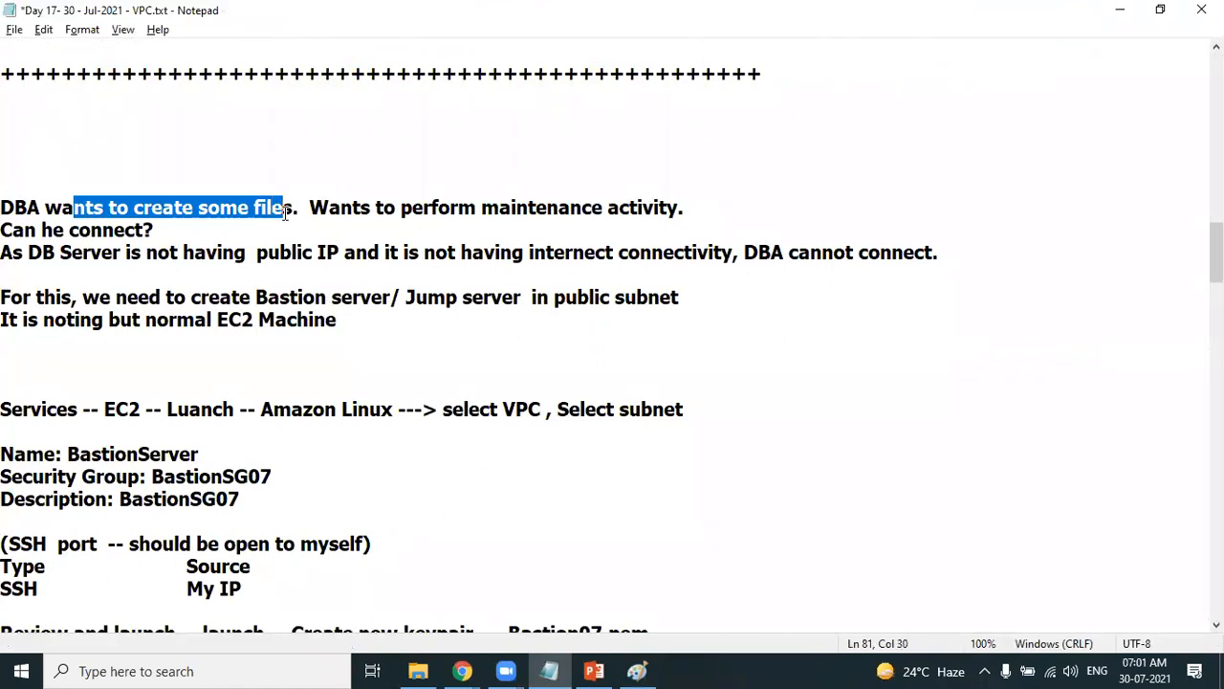
# Examine the Notepad notes on DBA access and the bastion server, and check DbServer's public IPv4 address in Chrome.
pyautogui.moveTo(329, 207); pyautogui.dragTo(620, 206)
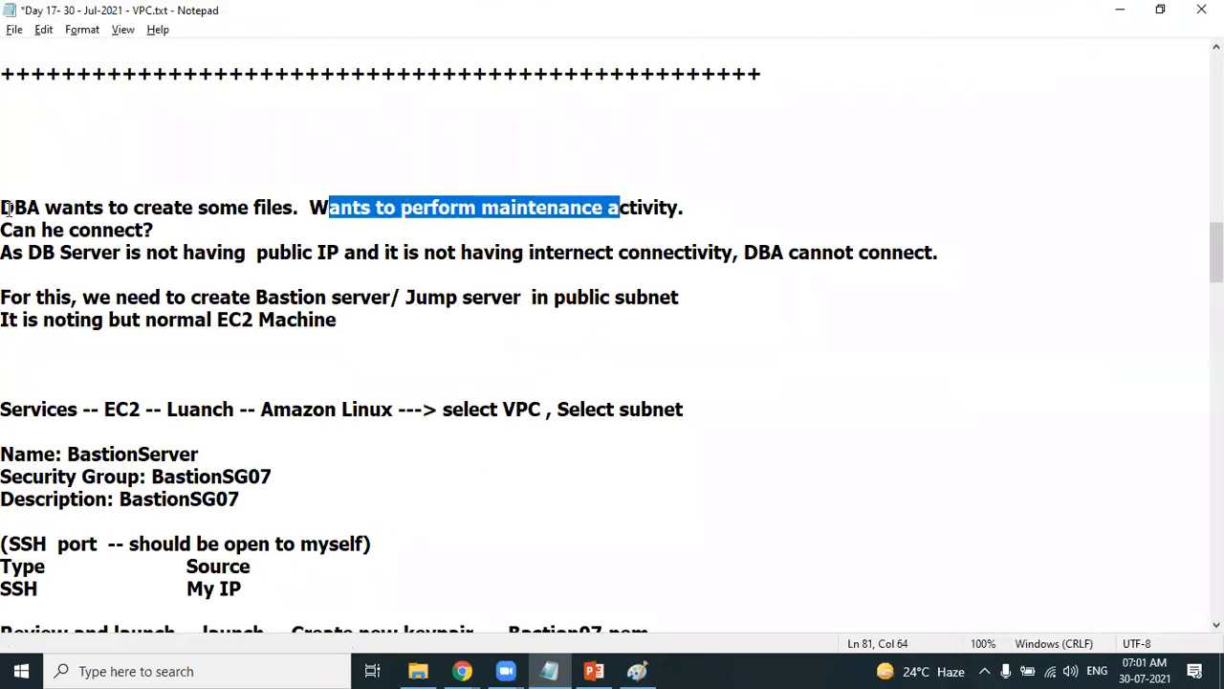
pyautogui.moveTo(2, 230); pyautogui.dragTo(228, 219)
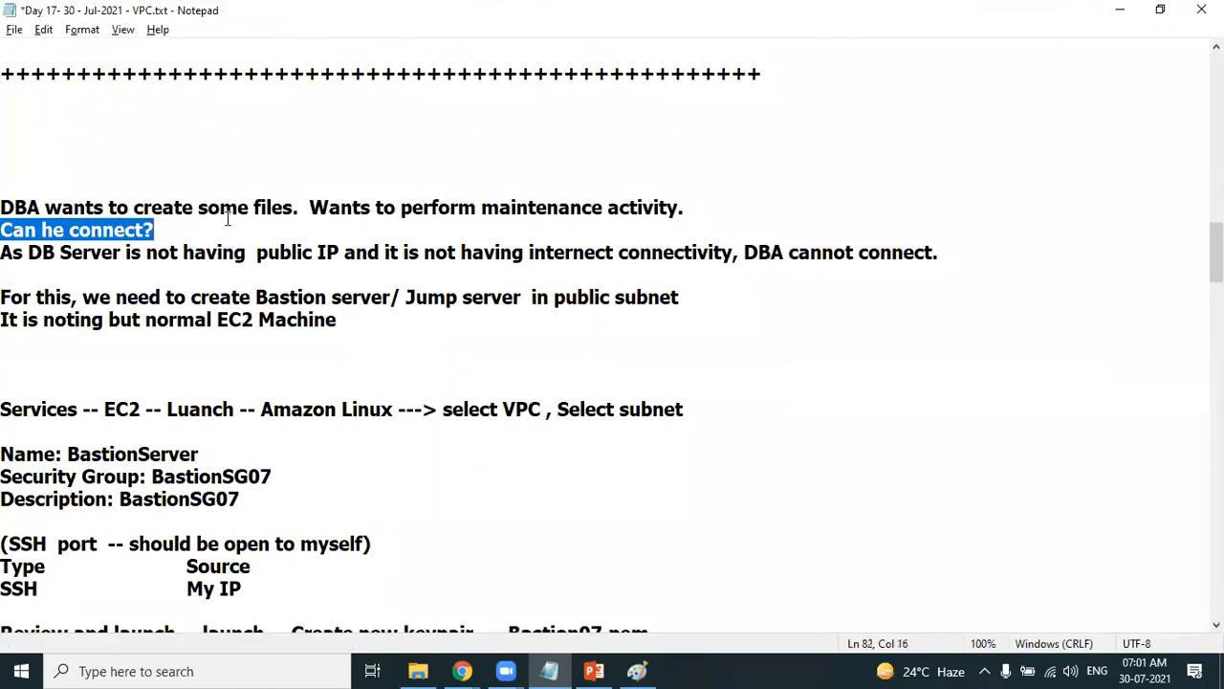
pyautogui.moveTo(42, 253); pyautogui.dragTo(329, 252)
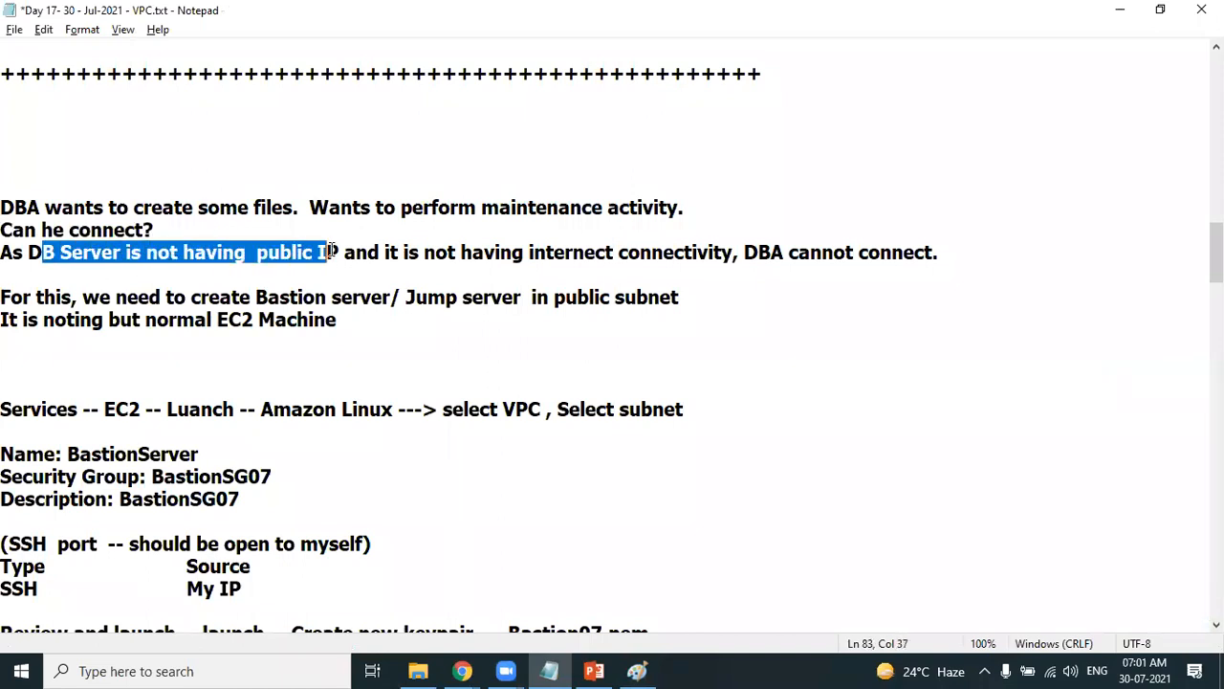
pyautogui.hotkey('alt', 'Tab')
pyautogui.hotkey('alt', 'Tab')
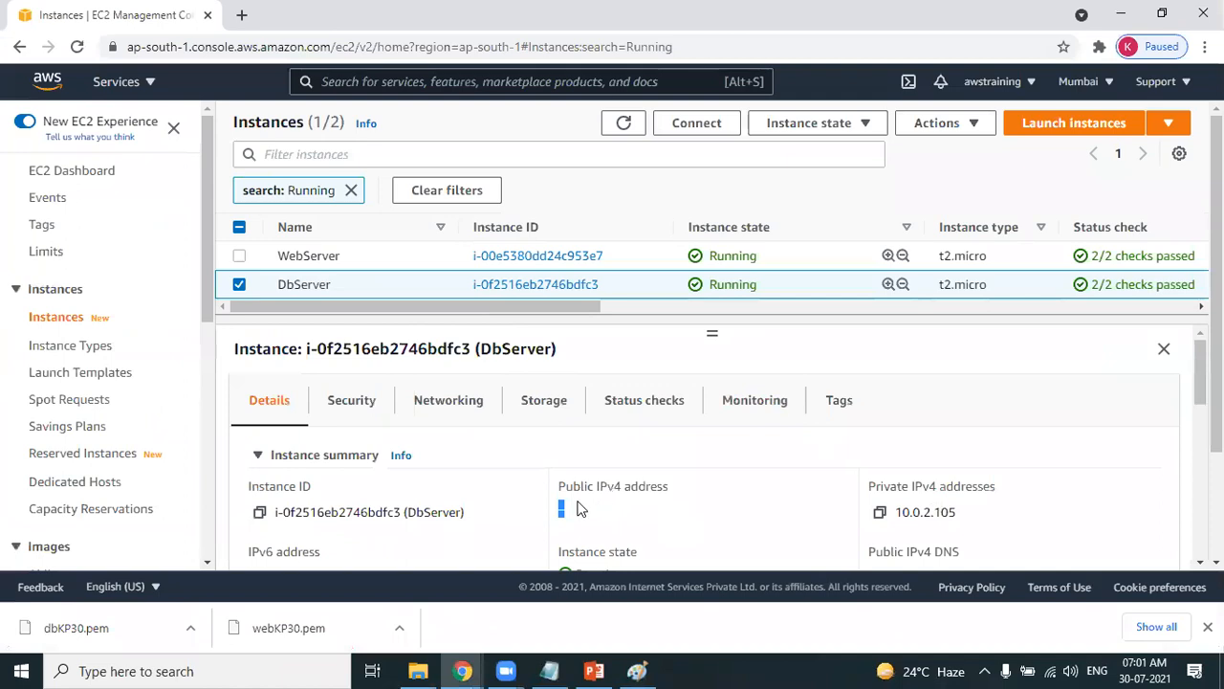
pyautogui.hotkey('alt', 'Tab')
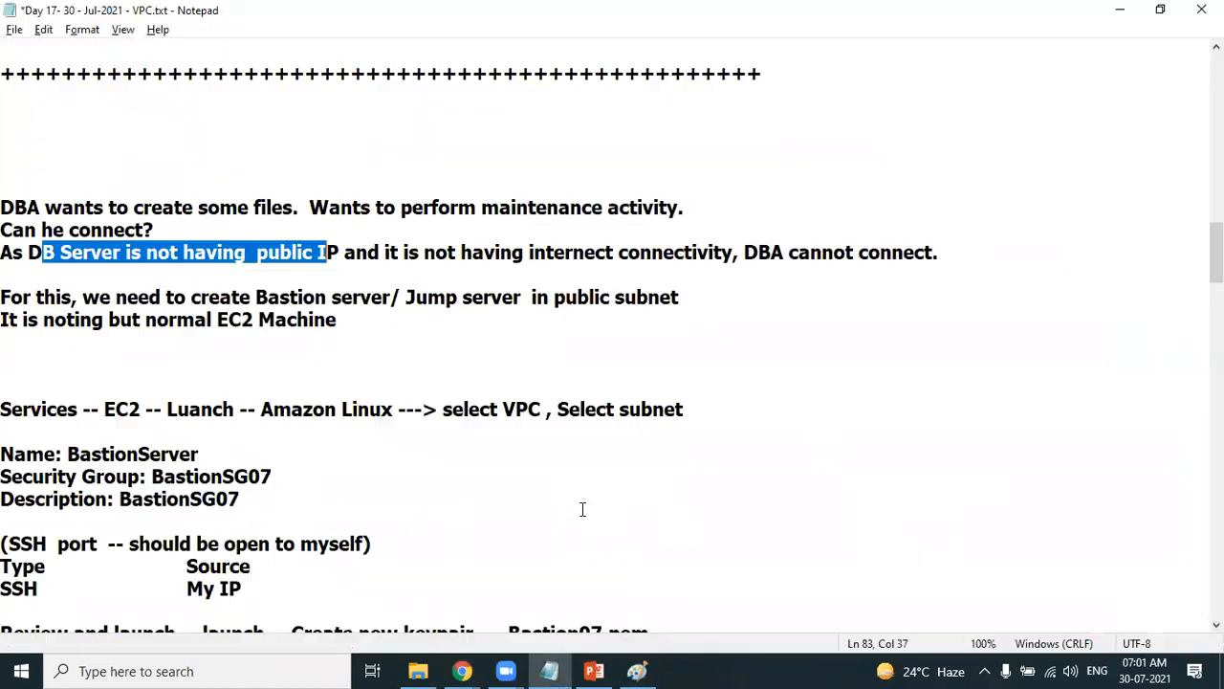
pyautogui.moveTo(435, 244); pyautogui.dragTo(919, 250)
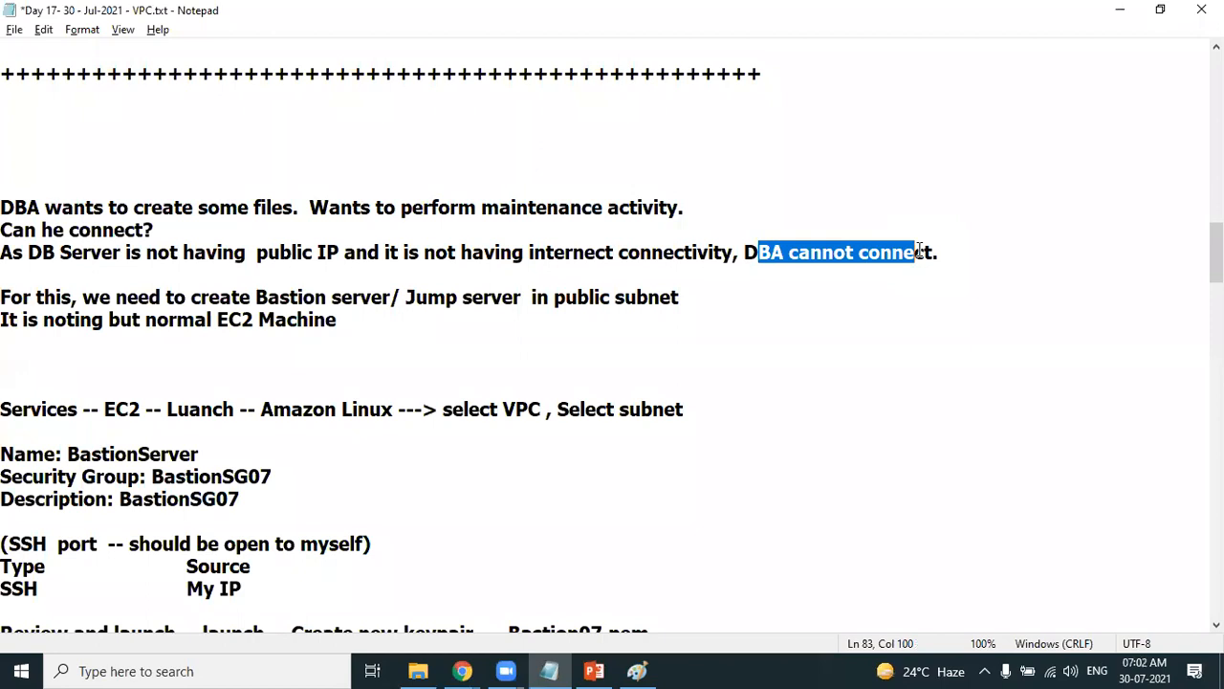
pyautogui.moveTo(139, 296); pyautogui.dragTo(390, 300)
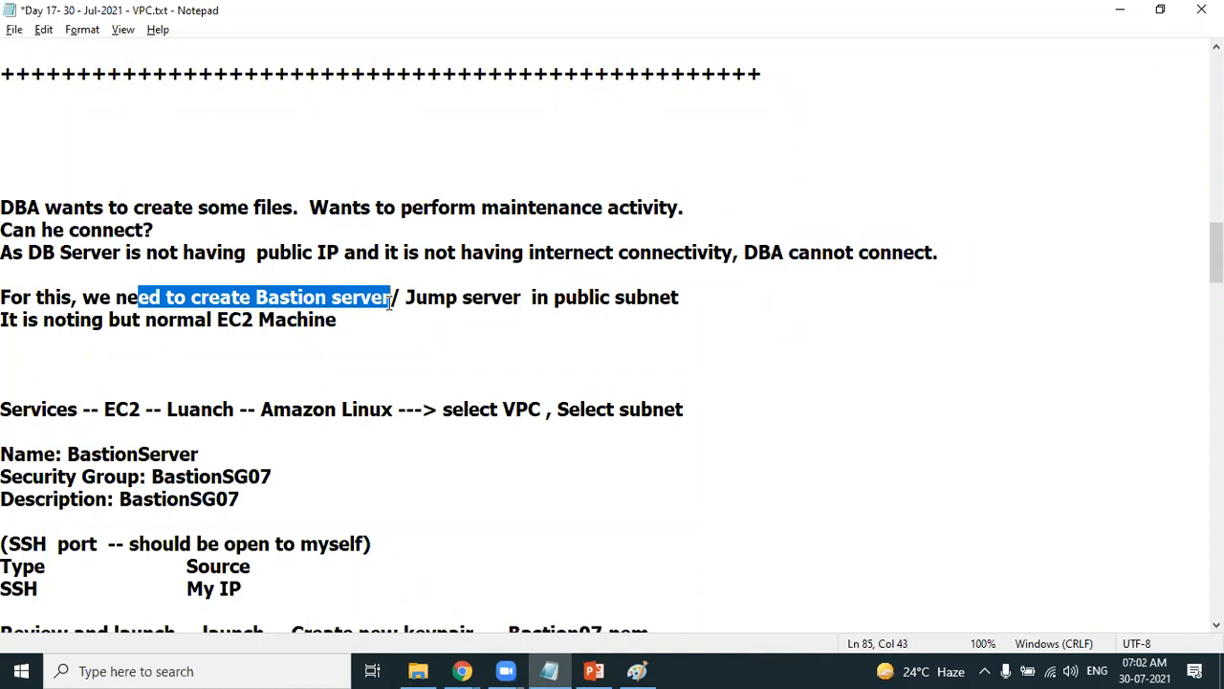
pyautogui.moveTo(400, 298); pyautogui.dragTo(428, 299)
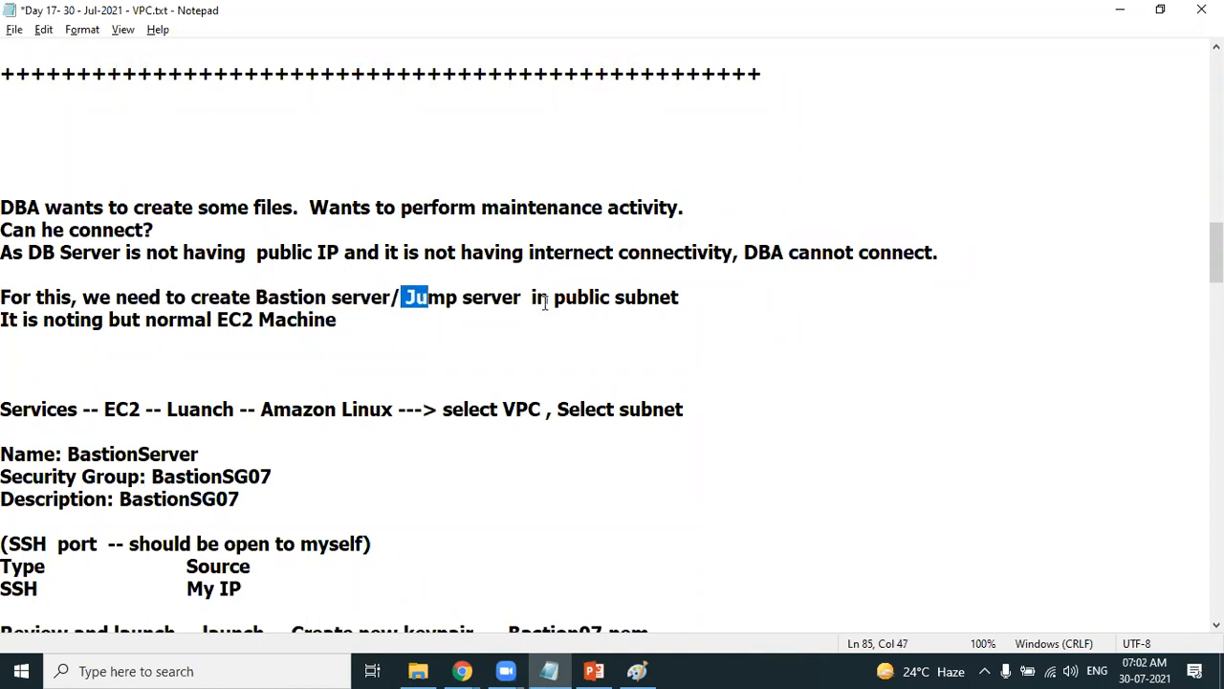
pyautogui.moveTo(546, 300); pyautogui.dragTo(690, 301)
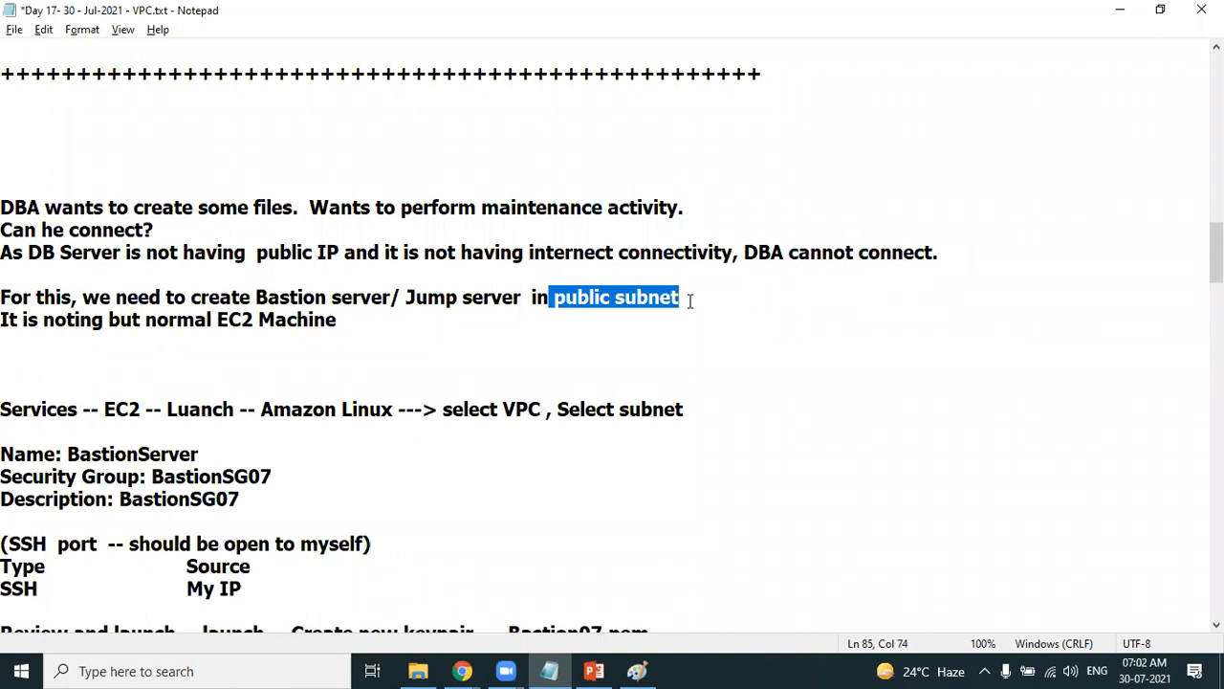
# Switch to Paint, draw a server rectangle of about 34 × 43 px at the upper right inside the 10.0.1.0/24 box, and label it B.
pyautogui.hotkey('alt', 'Tab')
pyautogui.hotkey('alt', 'Tab')
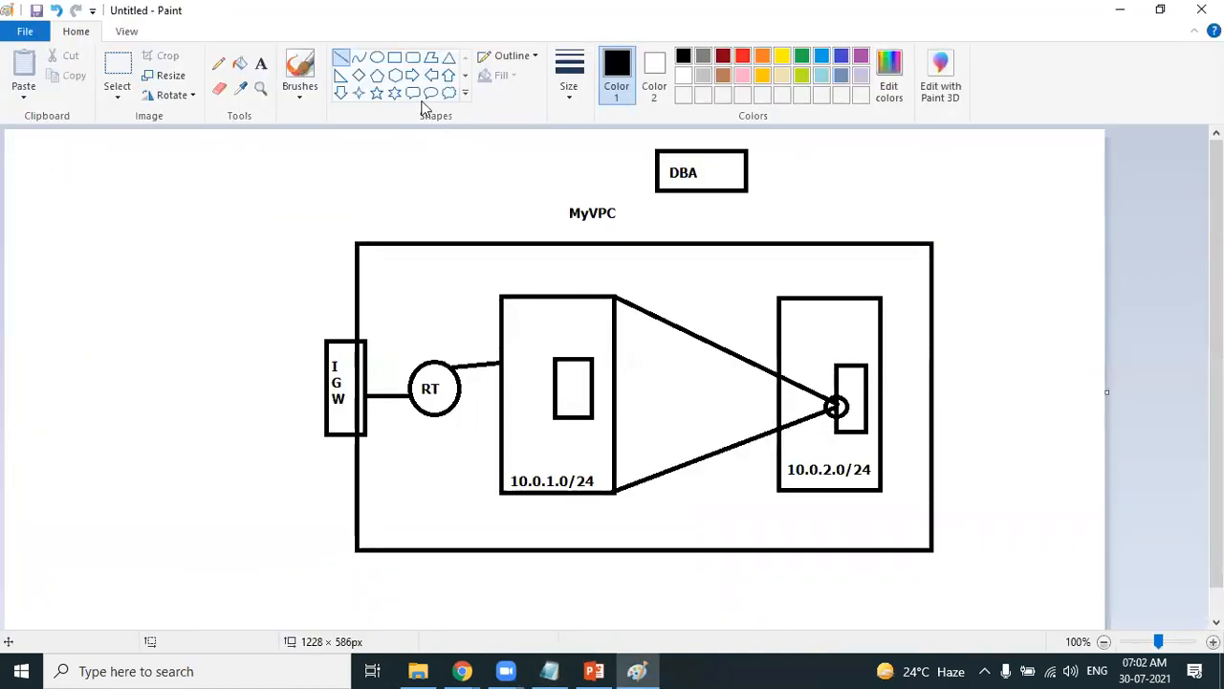
pyautogui.click(394, 57)
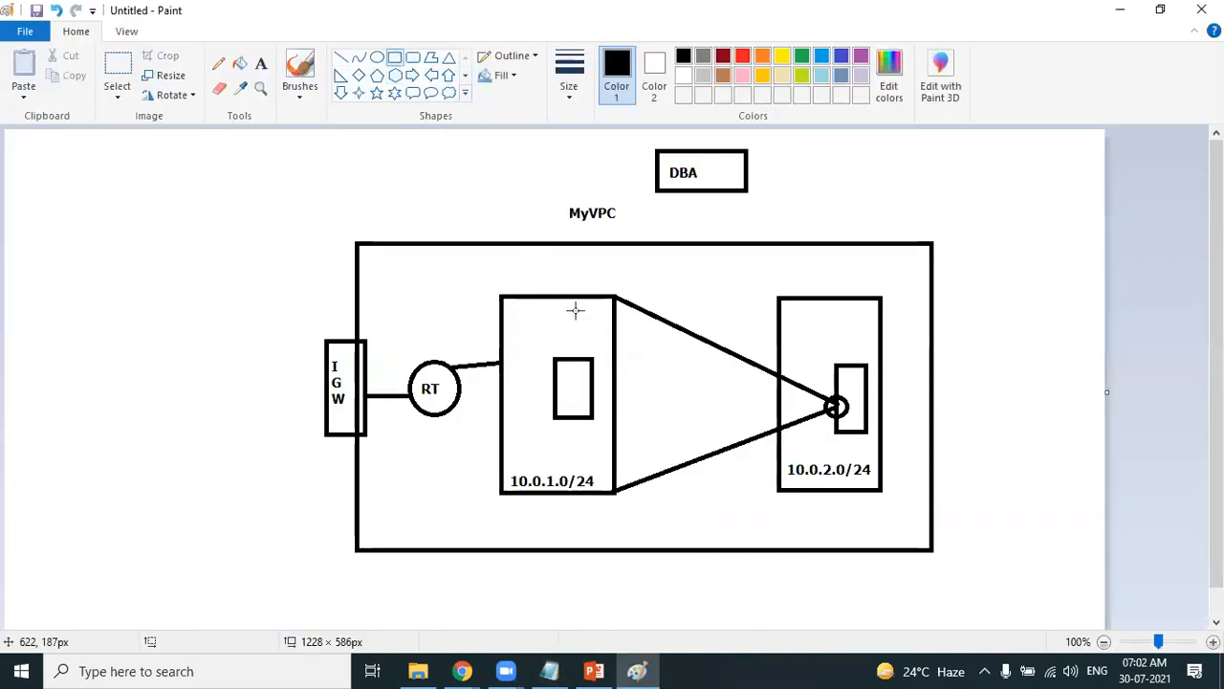
pyautogui.moveTo(568, 306); pyautogui.dragTo(601, 346)
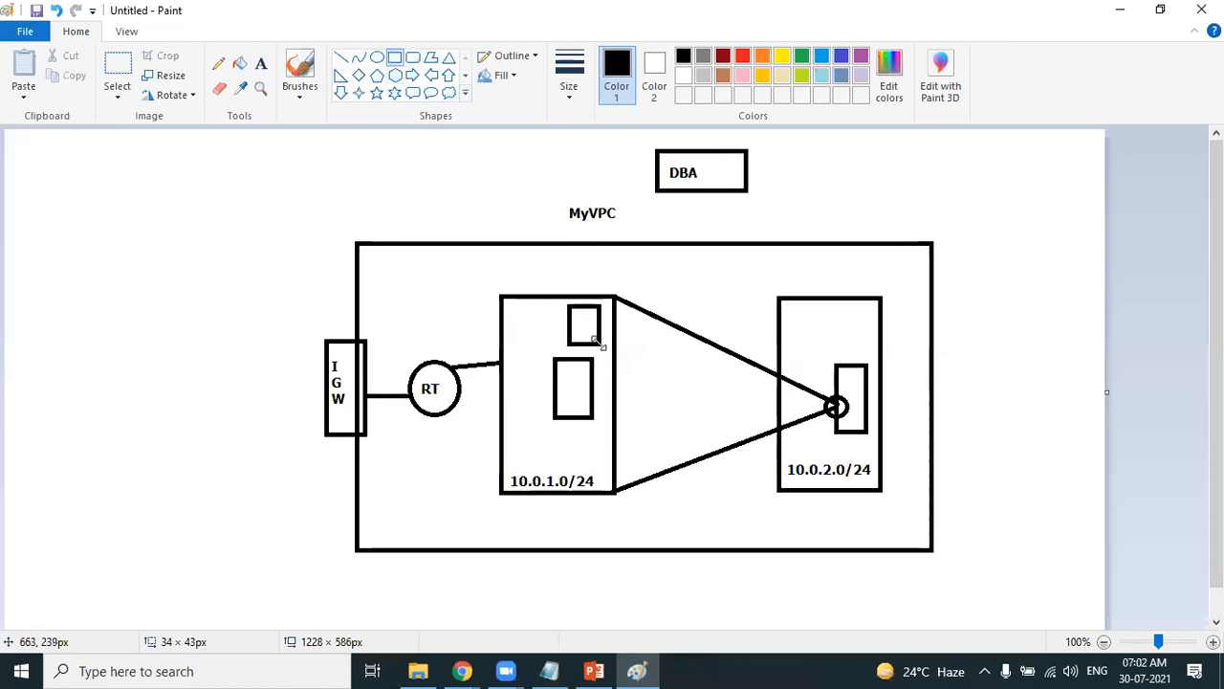
pyautogui.click(261, 63)
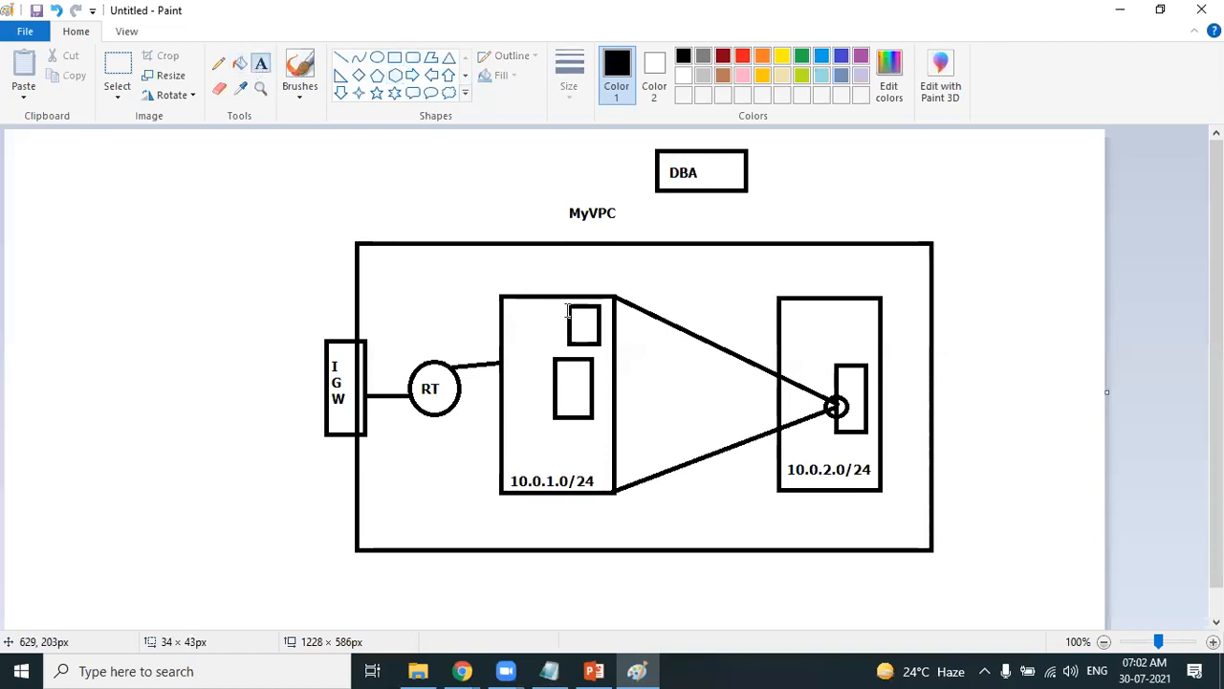
pyautogui.moveTo(571, 314); pyautogui.dragTo(590, 331)
pyautogui.write('B')
pyautogui.click(475, 198)
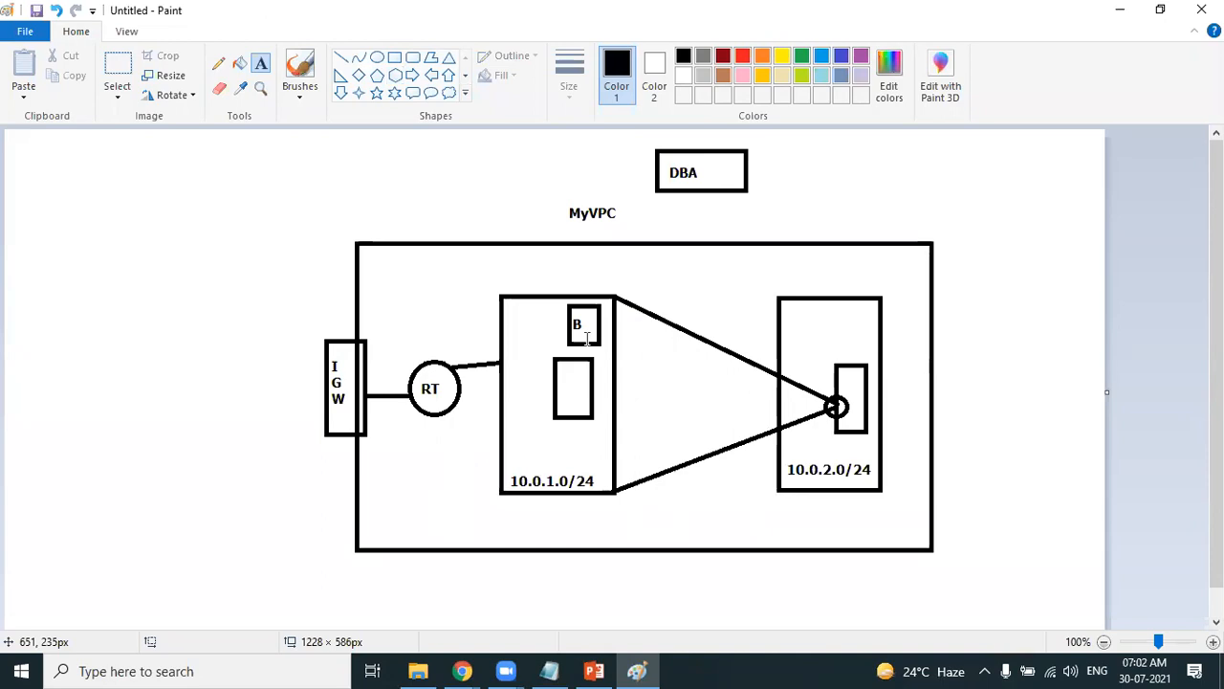
# Read the Notepad notes on the bastion server as a normal EC2 machine and its launch path, checking against the Paint diagram.
pyautogui.hotkey('alt', 'Tab')
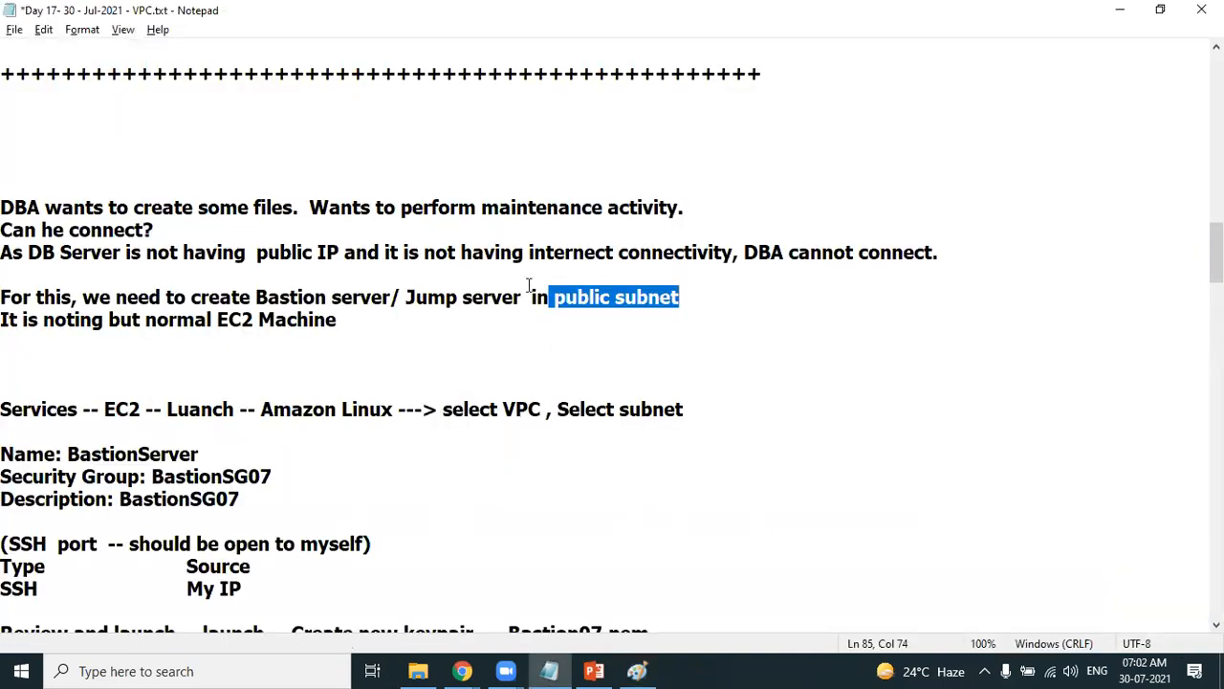
pyautogui.moveTo(299, 296); pyautogui.dragTo(342, 297)
pyautogui.moveTo(124, 325); pyautogui.dragTo(367, 330)
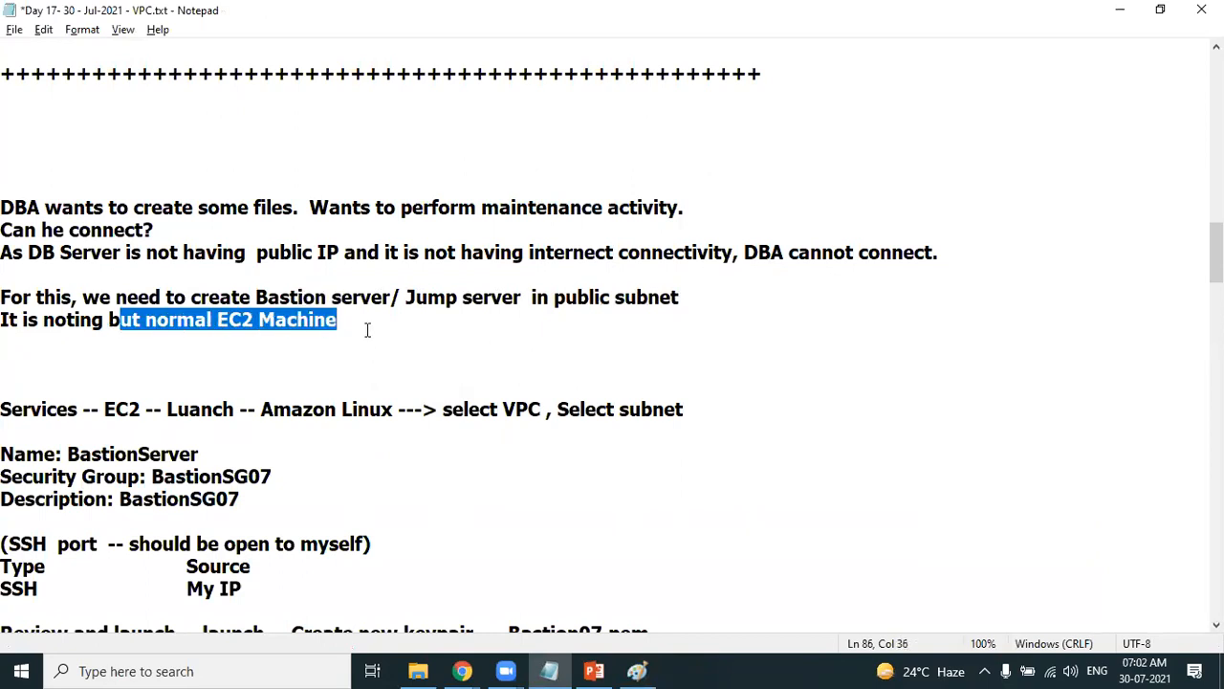
pyautogui.hotkey('alt', 'Tab')
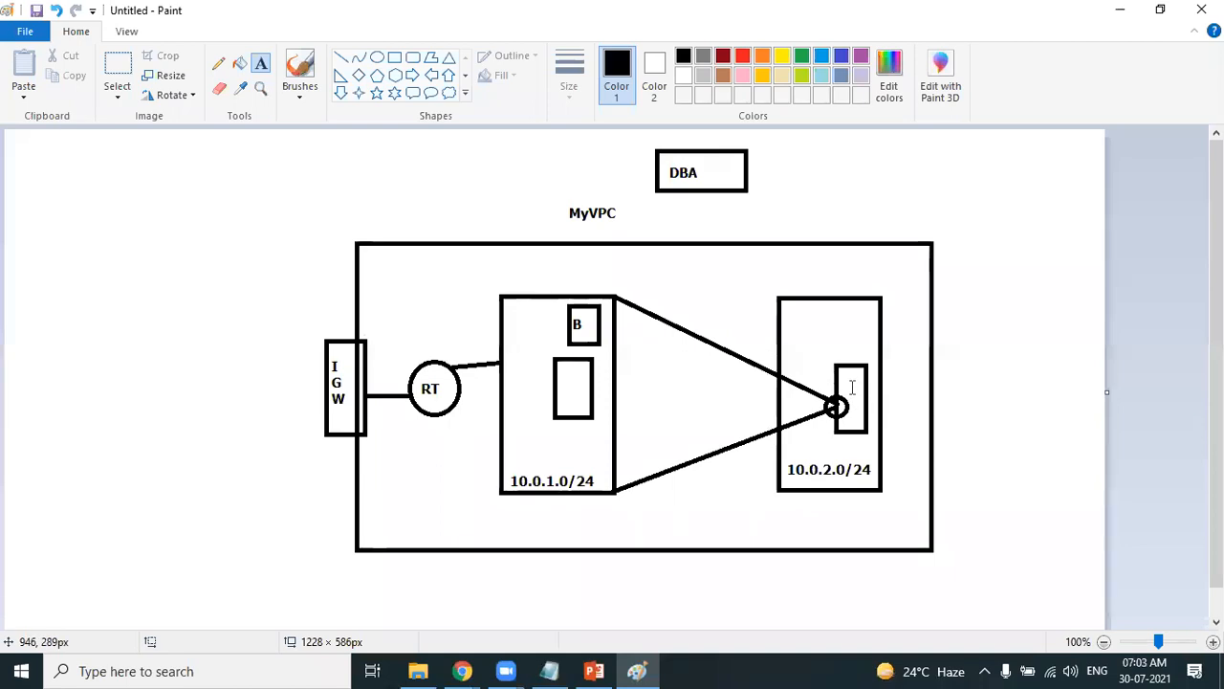
pyautogui.hotkey('alt', 'Tab')
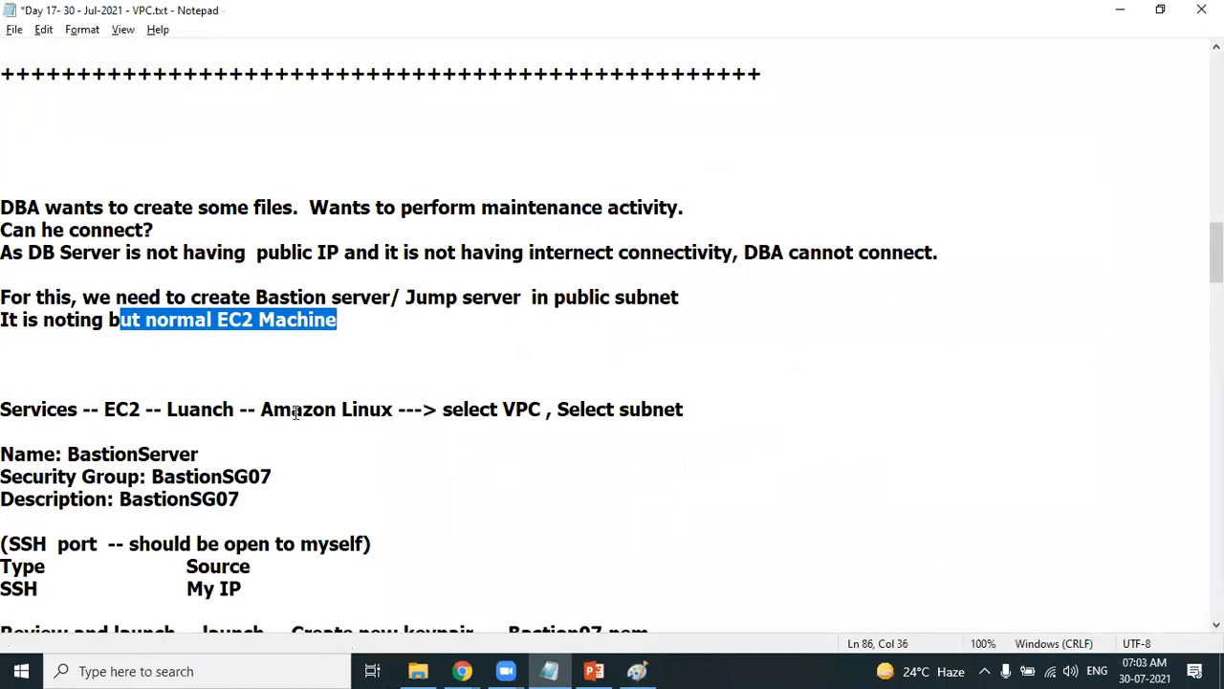
pyautogui.moveTo(293, 410); pyautogui.dragTo(435, 429)
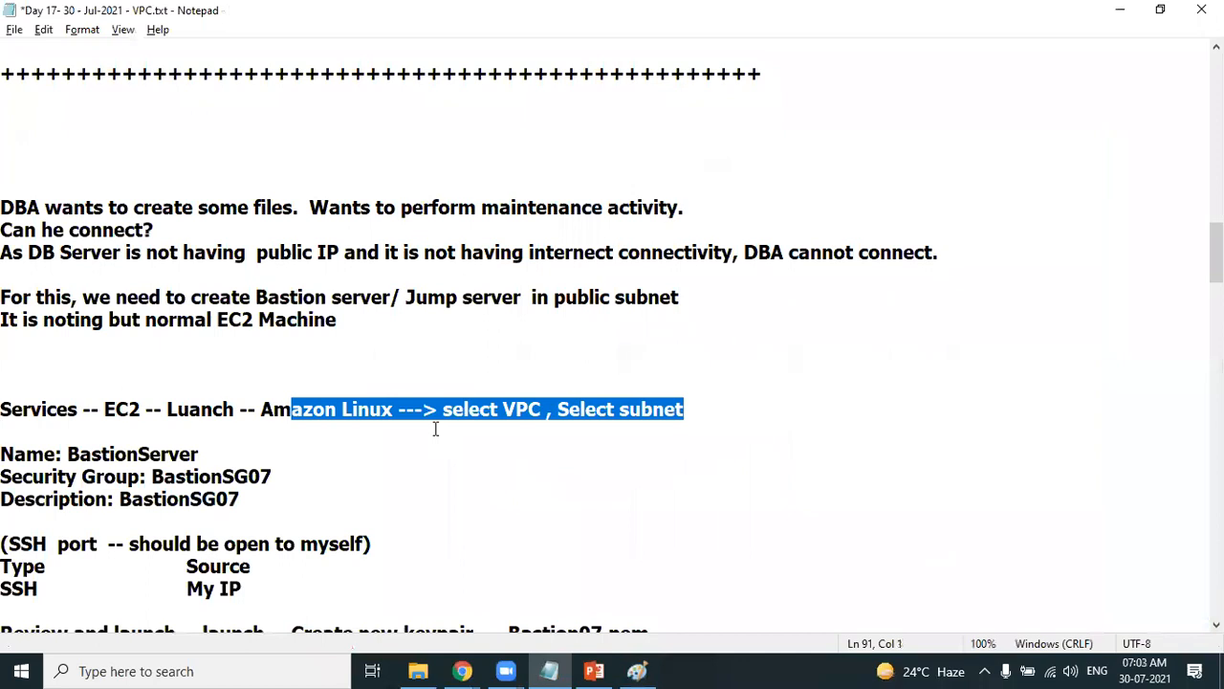
# Switch to Paint, draw a small circle on the top edge of box B, and connect it to the DBA box with a straight line.
pyautogui.hotkey('alt', 'Tab')
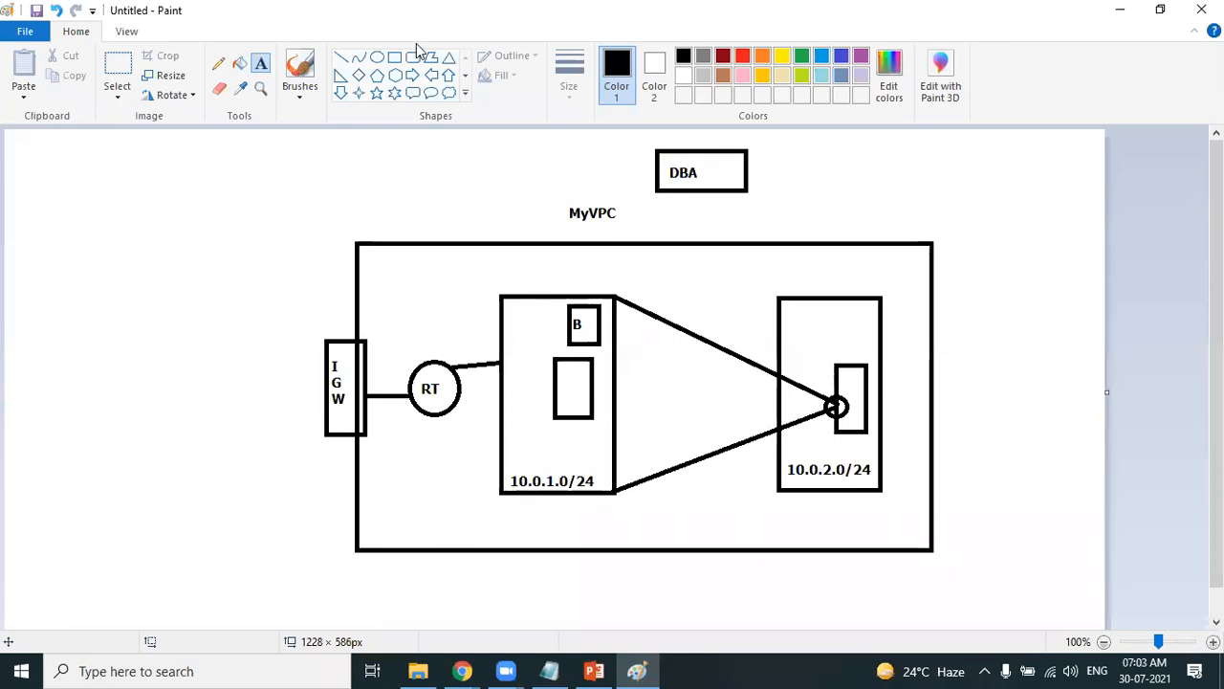
pyautogui.click(378, 59)
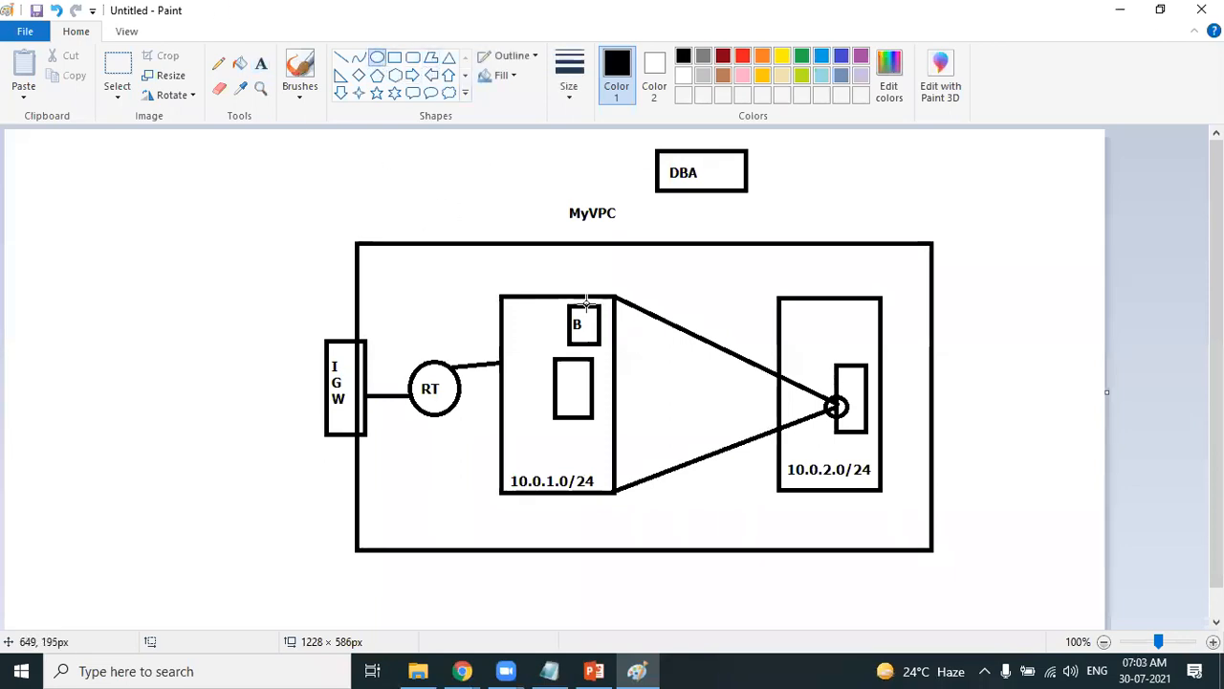
pyautogui.moveTo(580, 298); pyautogui.dragTo(591, 308)
pyautogui.click(340, 57)
pyautogui.moveTo(586, 308); pyautogui.dragTo(709, 175)
pyautogui.click(485, 175)
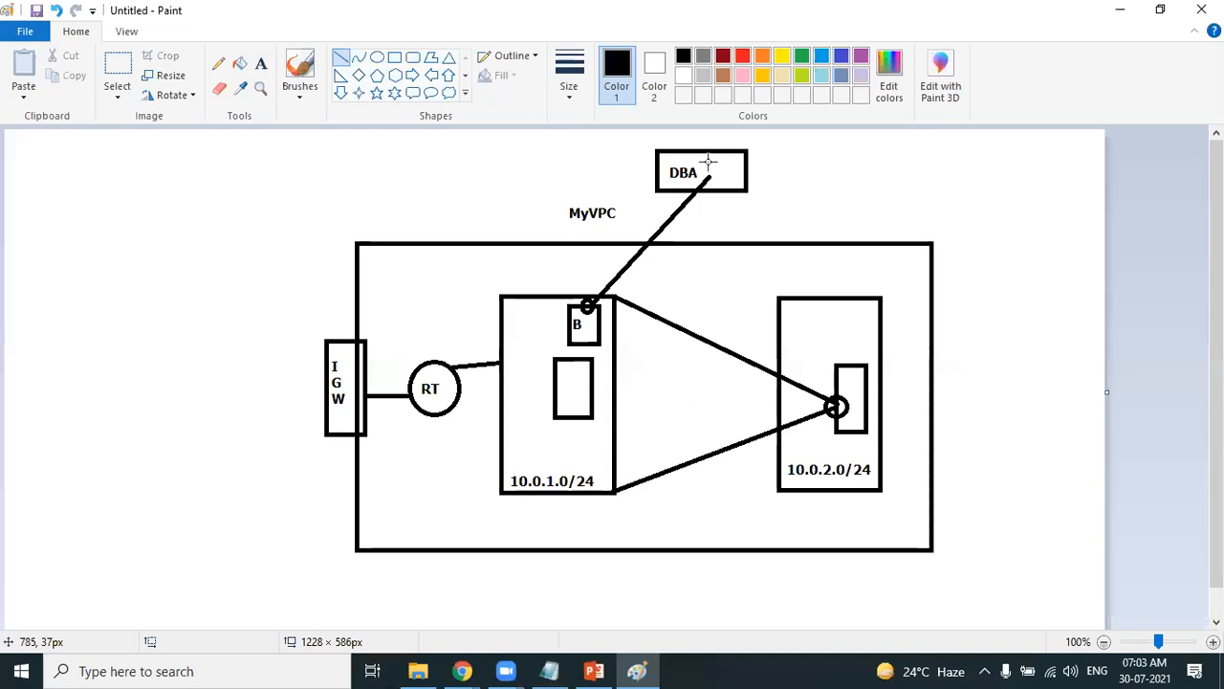
# Switch to Notepad and change the bastion security group name and its description to BastionSG30.
pyautogui.hotkey('alt', 'Tab')
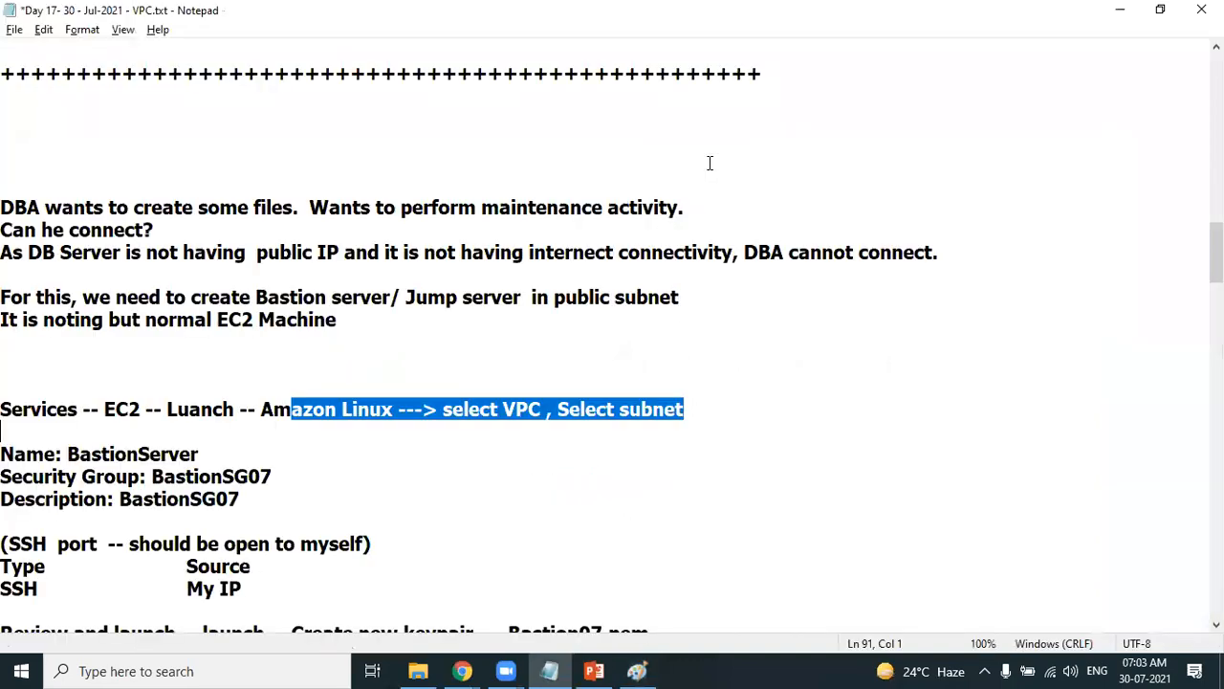
pyautogui.click(361, 490)
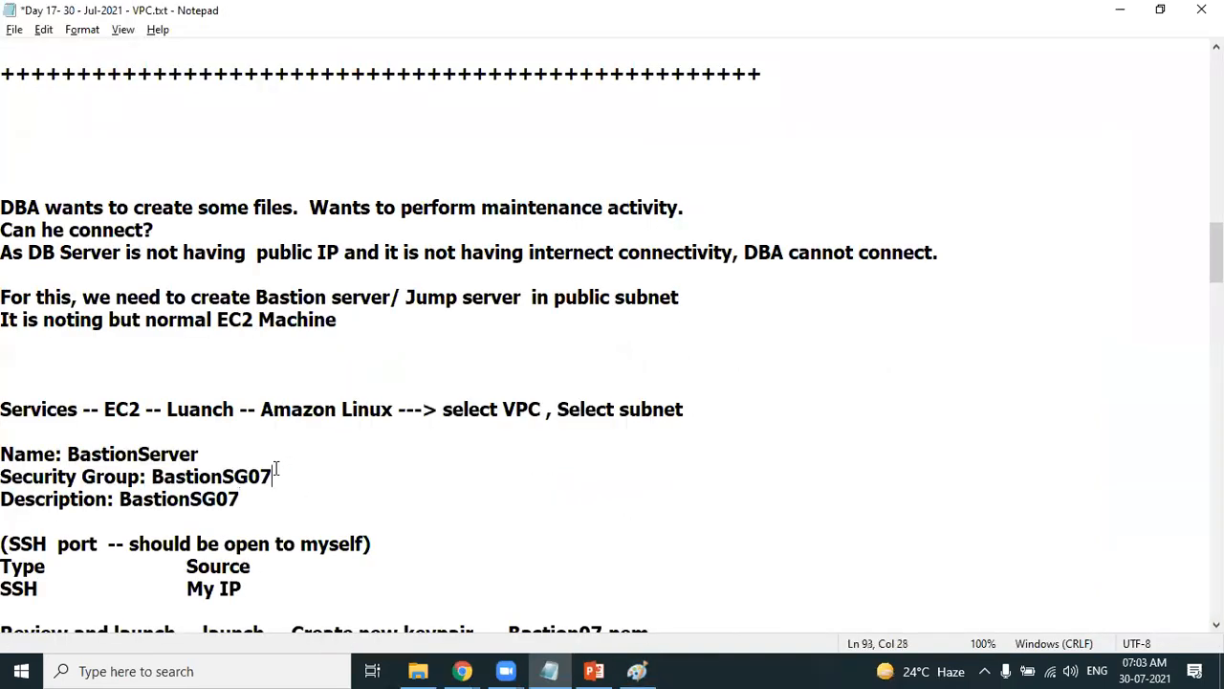
pyautogui.press('BackSpace')
pyautogui.press('BackSpace')
pyautogui.write('30')
pyautogui.press('Down')
pyautogui.press('BackSpace')
pyautogui.press('BackSpace')
pyautogui.write('30')
pyautogui.press('Down')
pyautogui.press('Down')
pyautogui.press('Down')
pyautogui.press('Down')
pyautogui.press('Down')
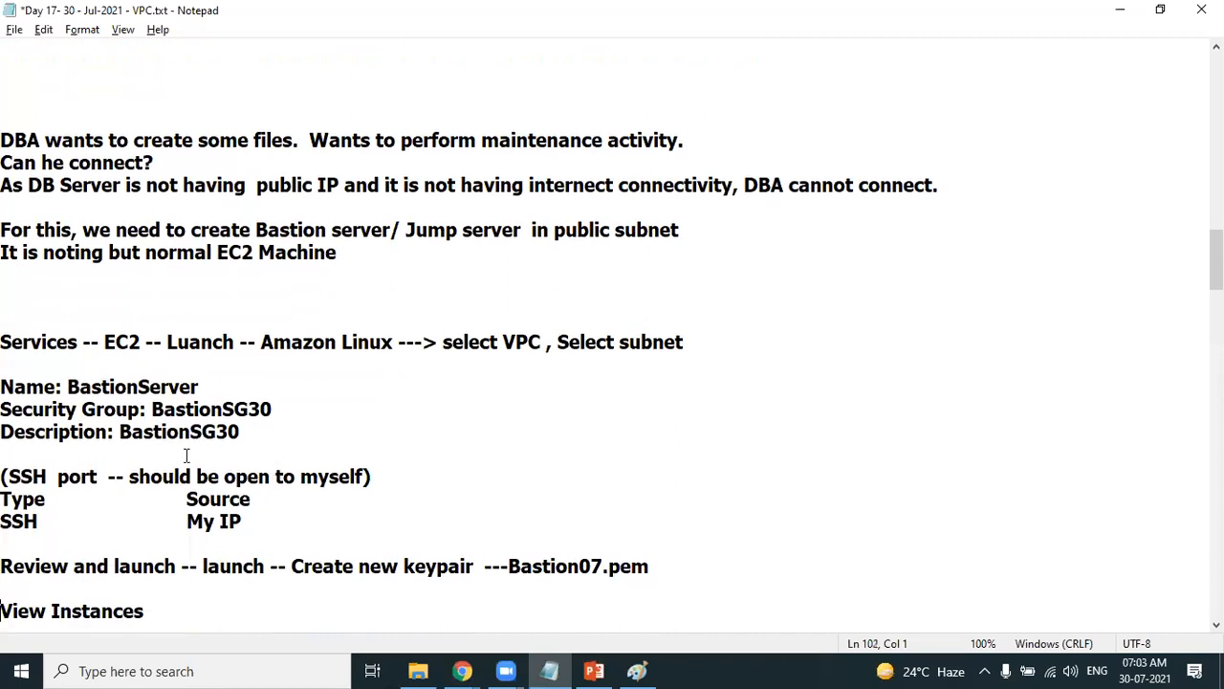
# Change the key pair file name in the notes to Bastion30.pem and insert blank lines below the plus-sign separator.
pyautogui.click(636, 567)
pyautogui.press('Left')
pyautogui.press('Left')
pyautogui.hotkey('shift', 'Left')
pyautogui.hotkey('shift', 'Left')
pyautogui.write('30')
pyautogui.press('Down')
pyautogui.press('Down')
pyautogui.press('Down')
pyautogui.press('Down')
pyautogui.press('Down')
pyautogui.press('Return')
pyautogui.press('Return')
pyautogui.press('Up')
pyautogui.press('Return')
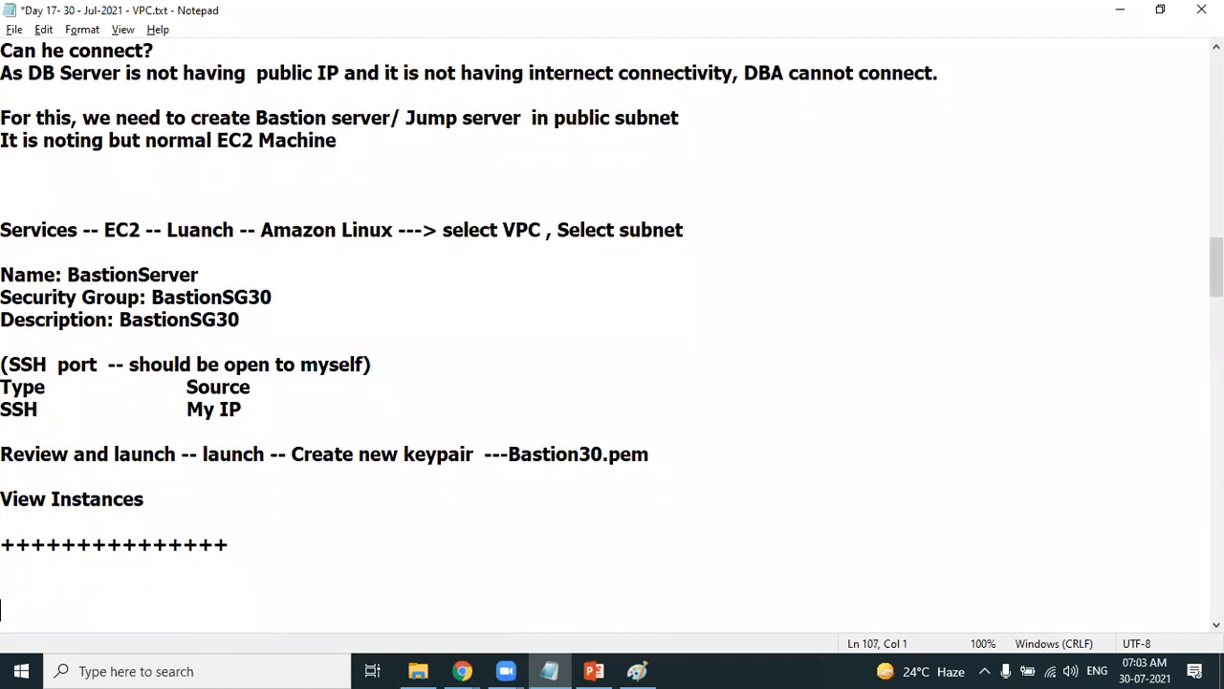
pyautogui.click(468, 320)
# Switch to Chrome, clear the Running filter from the instances, and start launching an instance with the 64-bit (x86) Amazon Linux 2 AMI.
pyautogui.hotkey('alt', 'Tab')
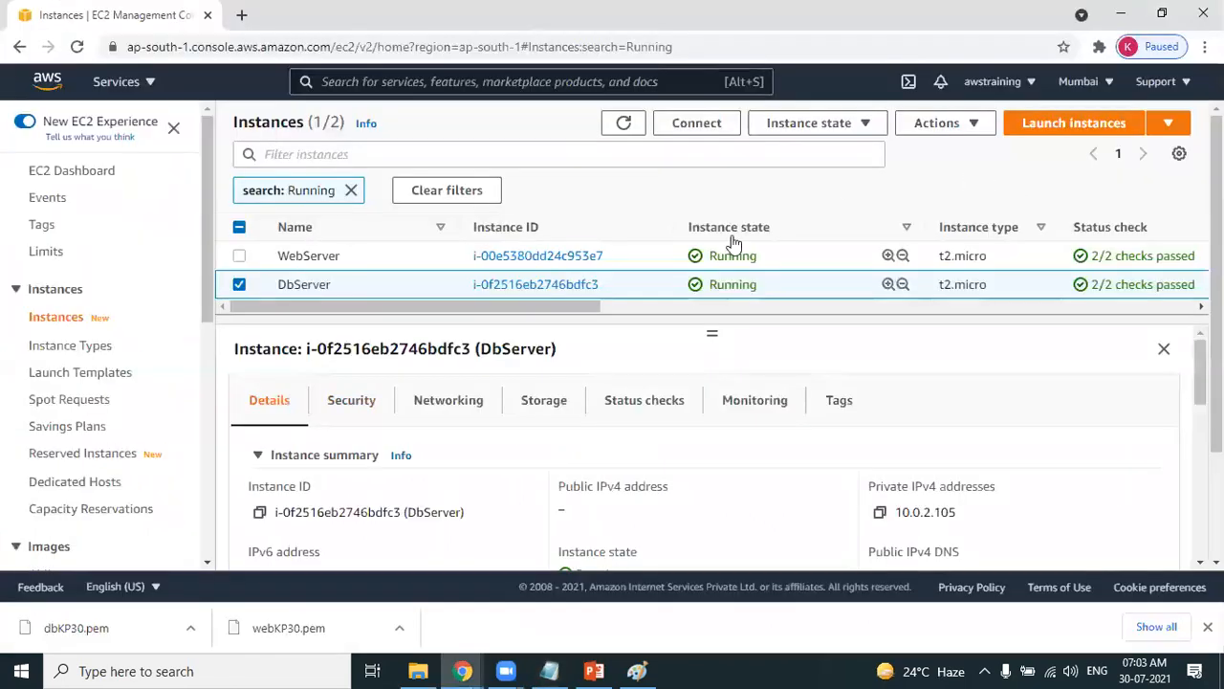
pyautogui.click(351, 190)
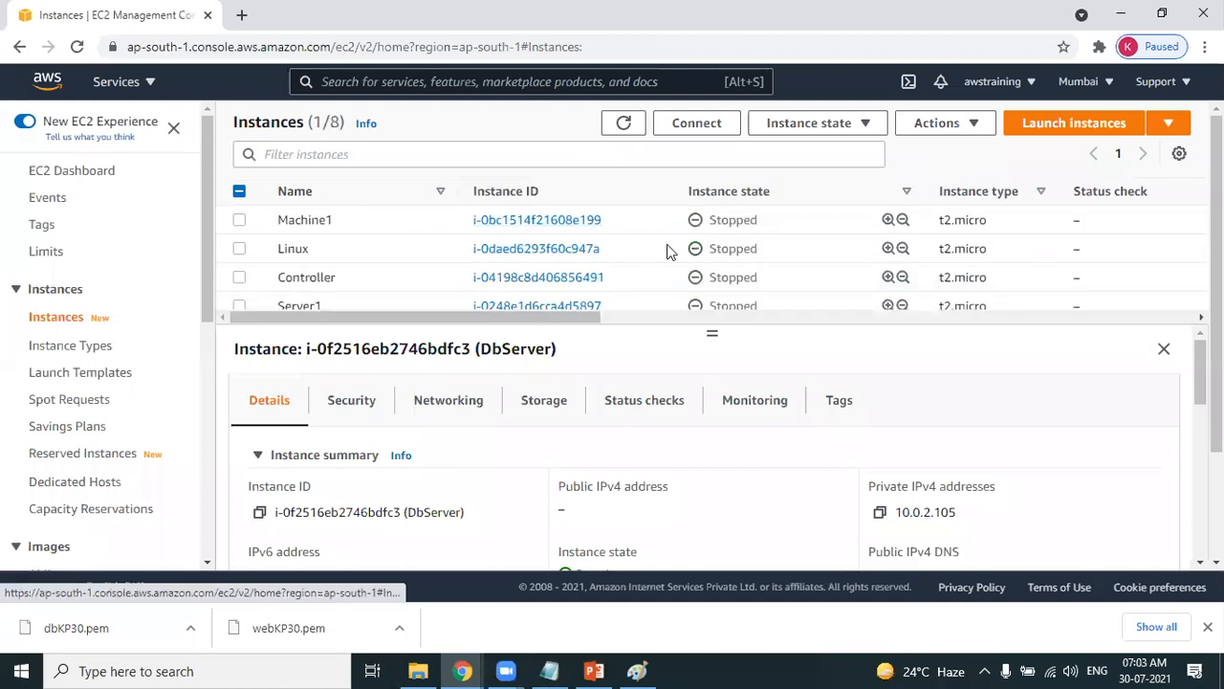
pyautogui.click(1067, 125)
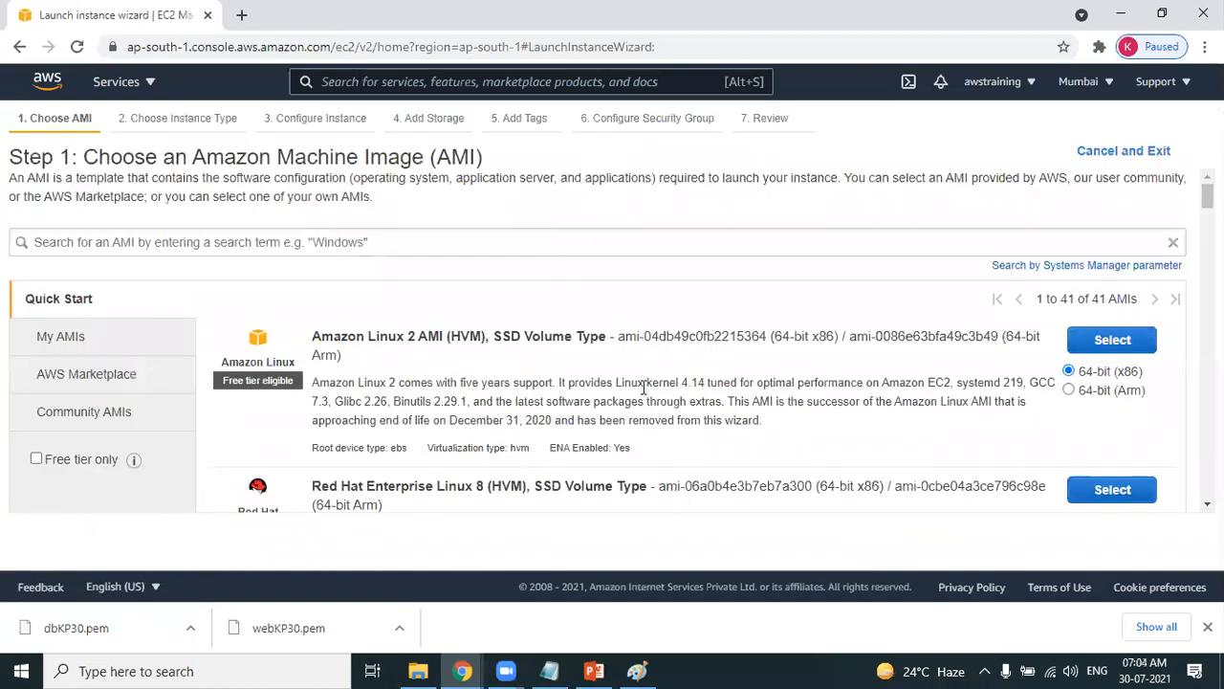
pyautogui.moveTo(334, 340); pyautogui.dragTo(485, 360)
pyautogui.click(486, 361)
pyautogui.click(1127, 356)
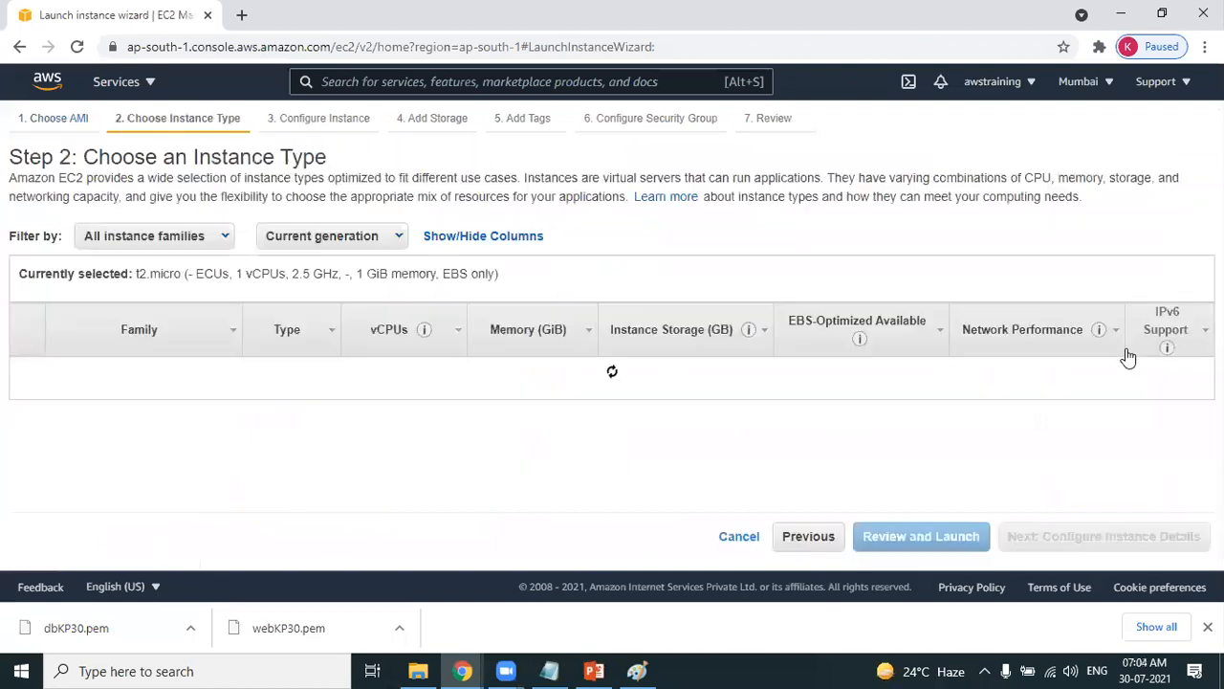
# Keep the t2.micro type, place the instance in MyVPC and subnet WebSN, and proceed with default storage and tags to the security group configuration.
pyautogui.click(1108, 541)
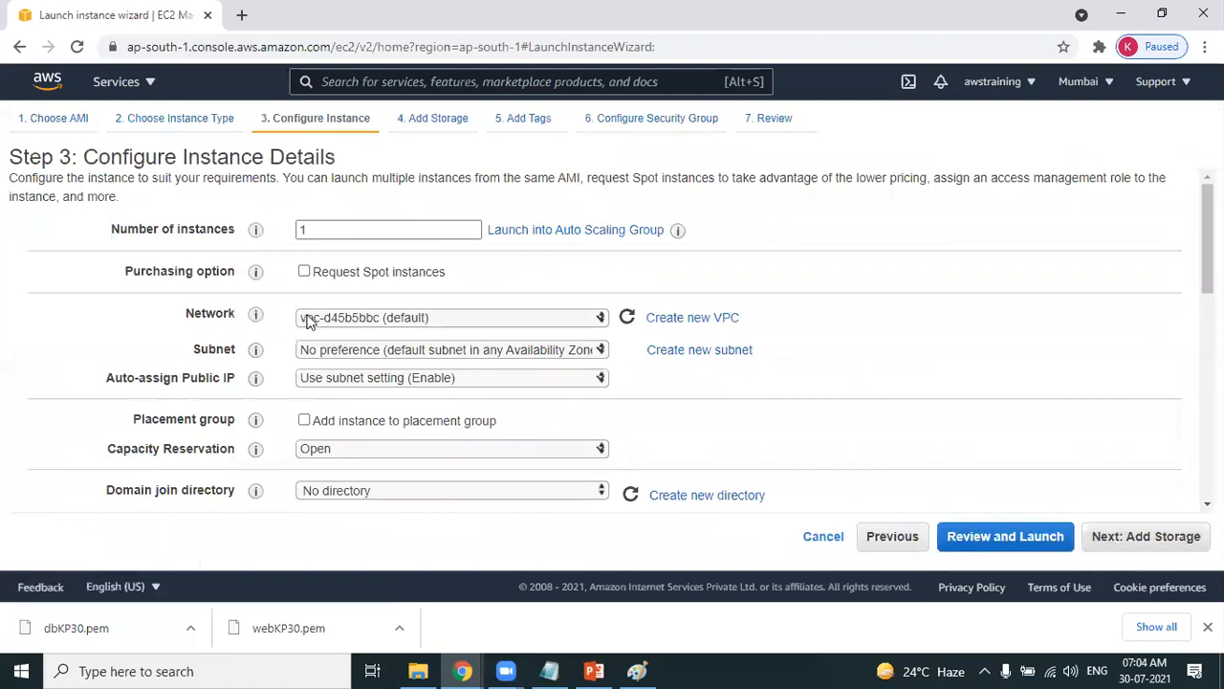
pyautogui.click(308, 322)
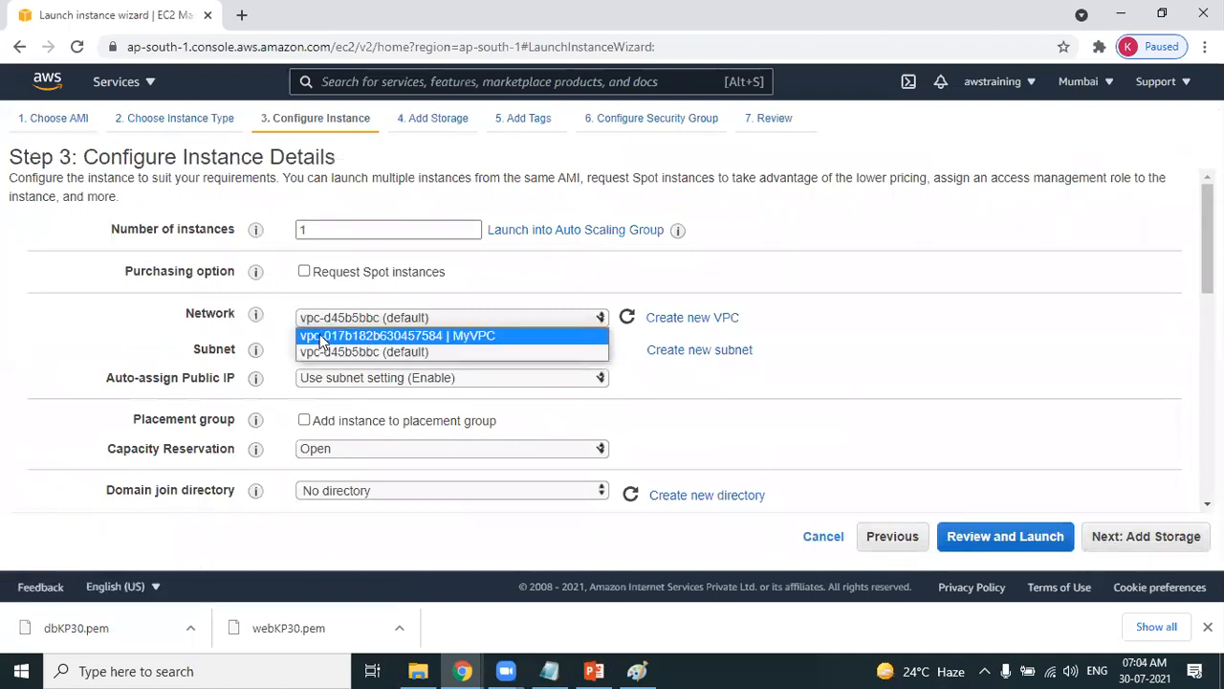
pyautogui.click(320, 335)
pyautogui.click(373, 351)
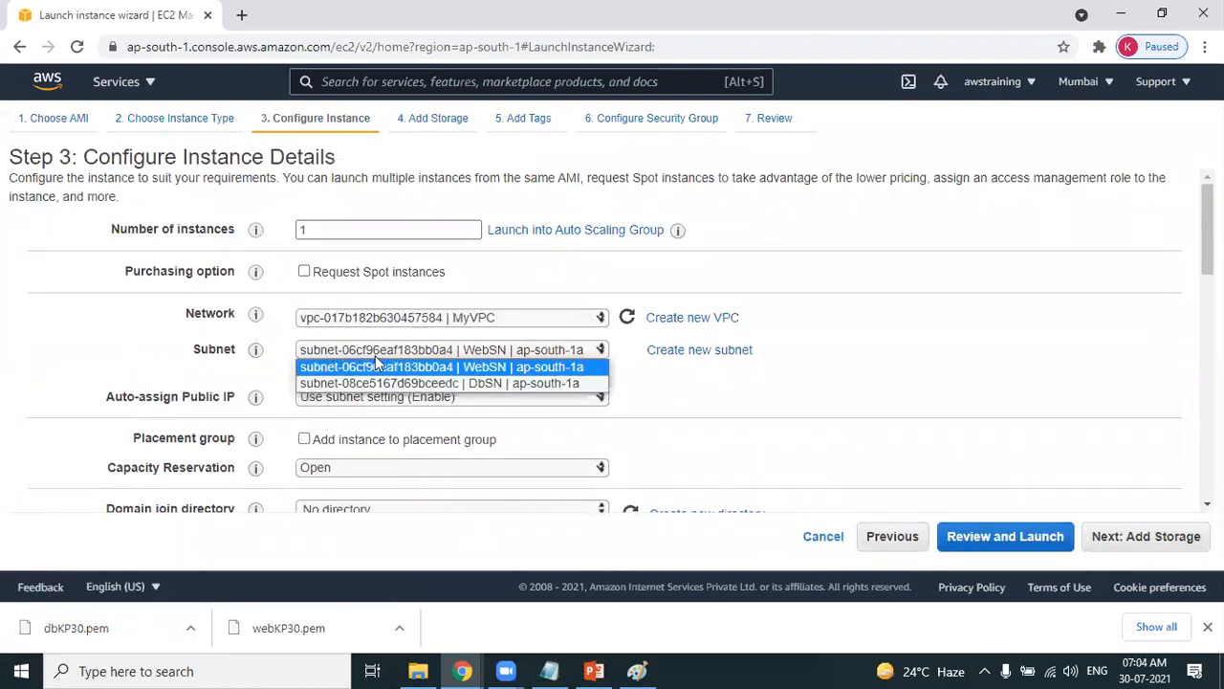
pyautogui.click(477, 365)
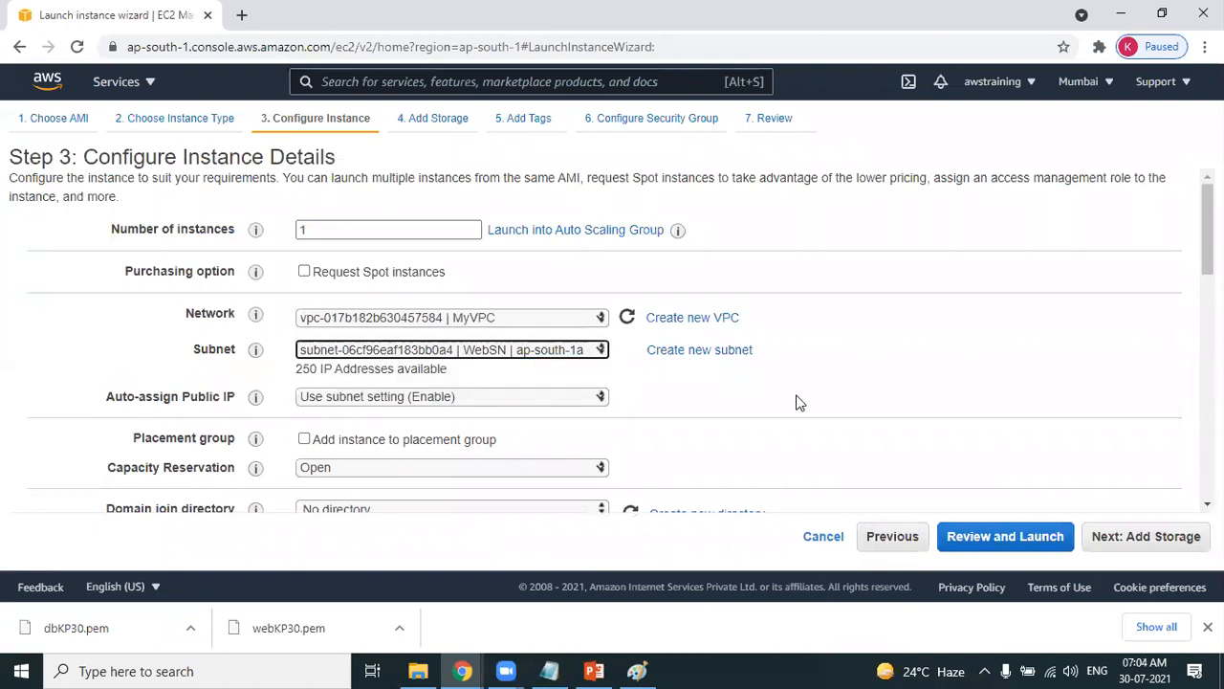
pyautogui.click(1163, 536)
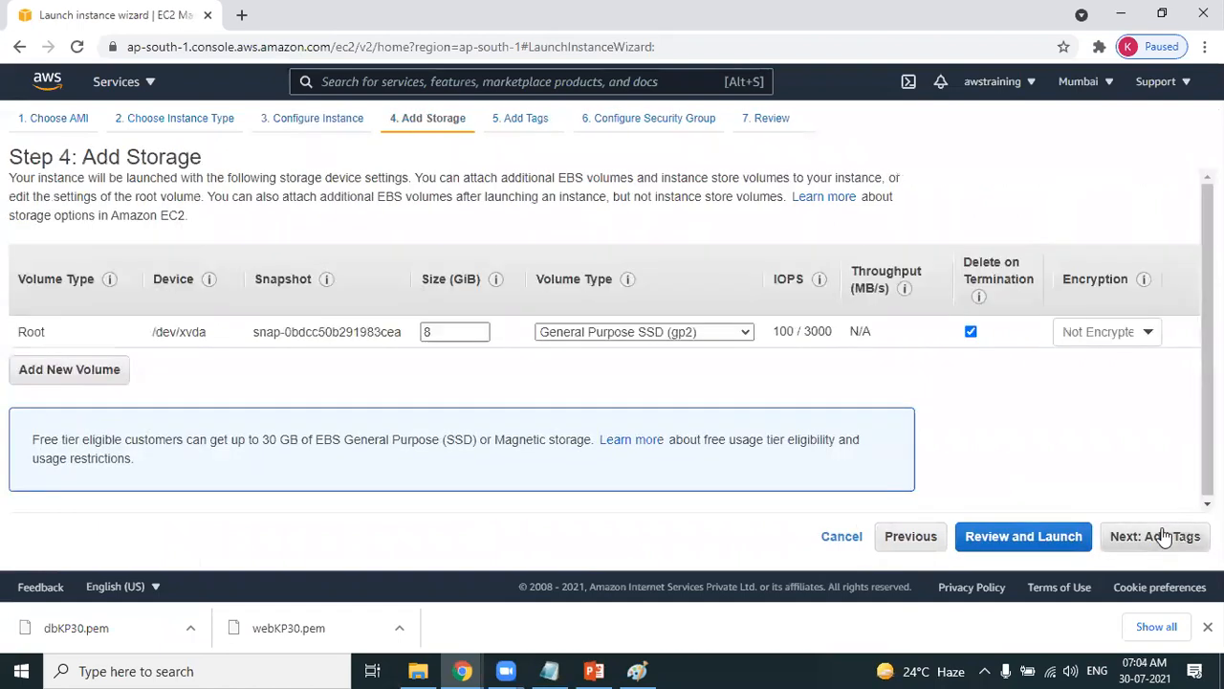
pyautogui.click(1163, 535)
pyautogui.click(1163, 536)
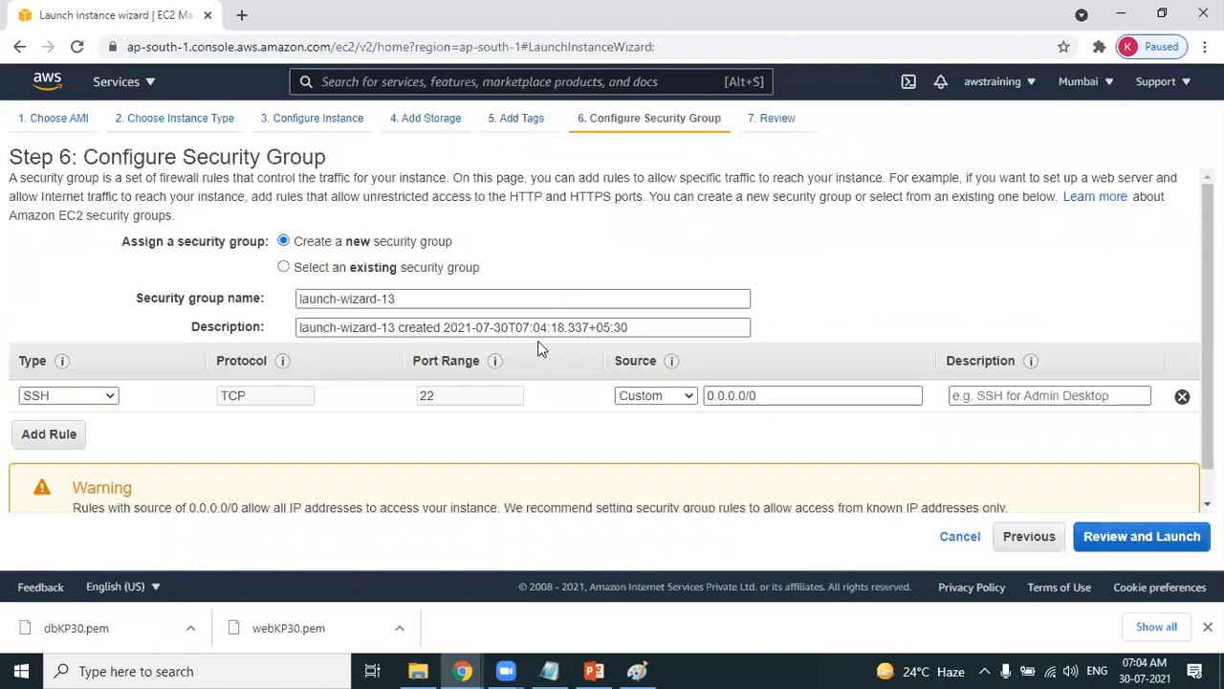
# Switch to Notepad and copy the security group name BastionSG30 from the notes.
pyautogui.hotkey('alt', 'Tab')
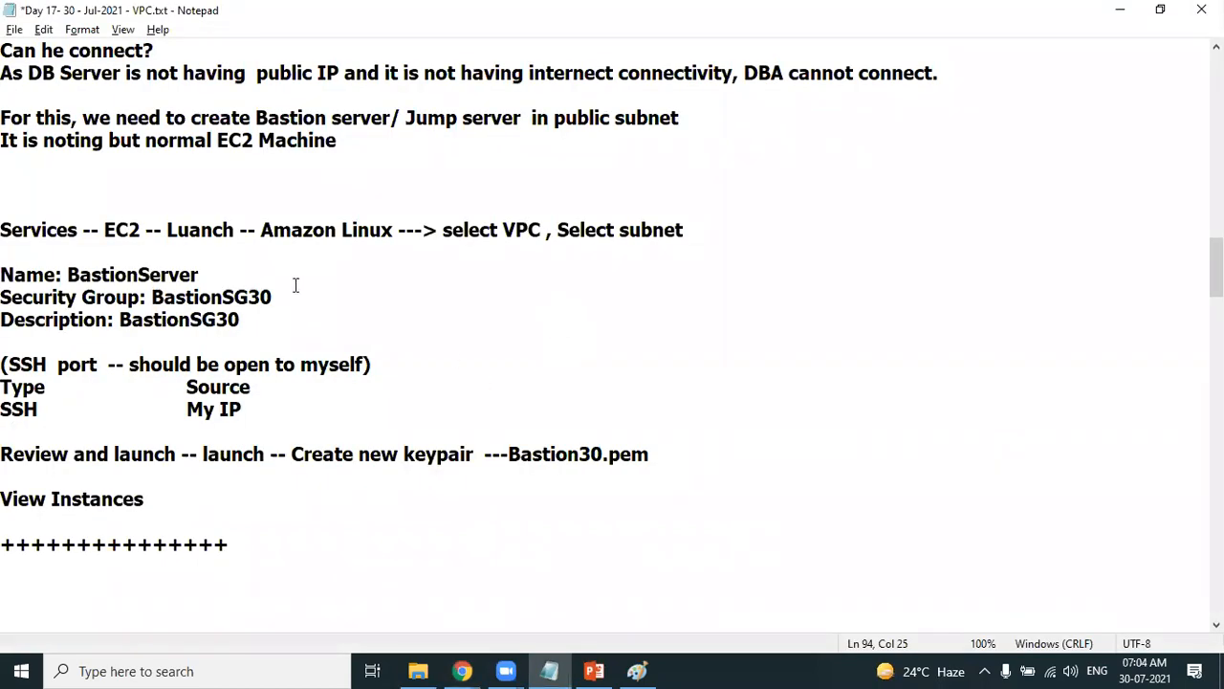
pyautogui.hotkey('shift', 'Left')
pyautogui.hotkey('shift', 'Left')
pyautogui.hotkey('shift', 'Left')
pyautogui.hotkey('shift', 'Left')
pyautogui.hotkey('shift', 'Left')
pyautogui.hotkey('shift', 'Left')
pyautogui.hotkey('shift', 'Left')
pyautogui.hotkey('shift', 'Left')
pyautogui.hotkey('shift', 'Left')
pyautogui.hotkey('shift', 'Left')
pyautogui.hotkey('shift', 'Left')
pyautogui.hotkey('ctrl', 'c')
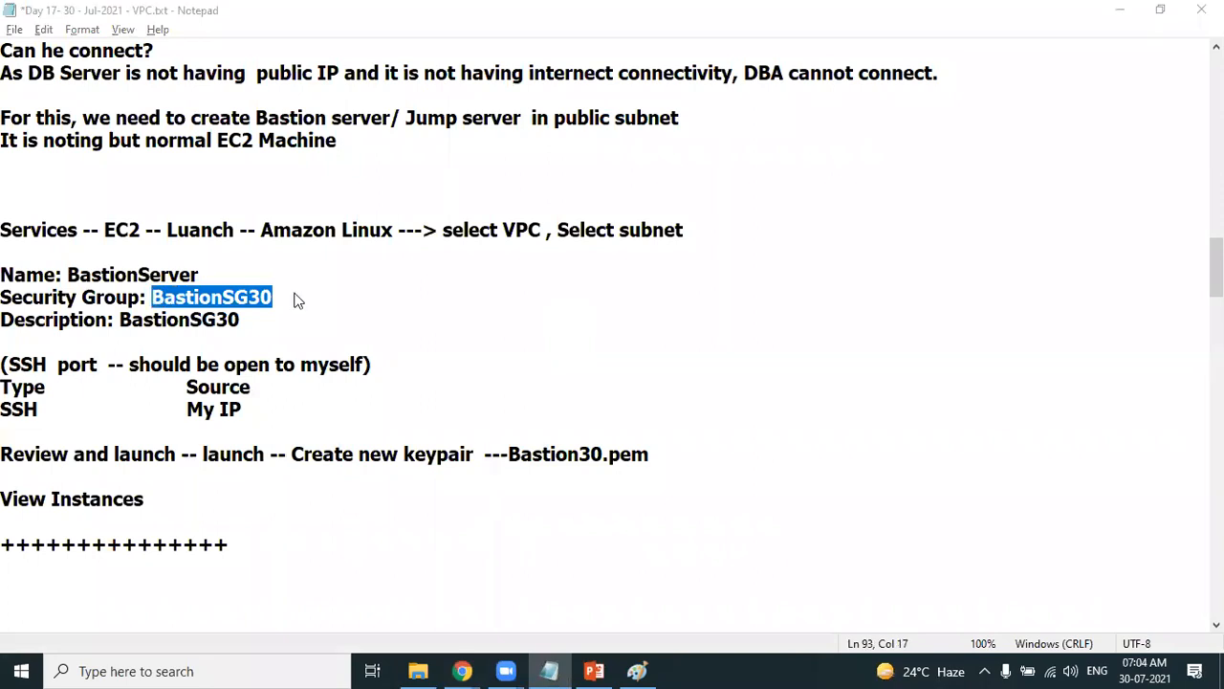
# Switch back to Chrome and set both the new security group's name and description to BastionSG30.
pyautogui.hotkey('alt', 'Tab')
pyautogui.click(411, 292)
pyautogui.press('BackSpace')
pyautogui.press('BackSpace')
pyautogui.press('BackSpace')
pyautogui.press('BackSpace')
pyautogui.press('BackSpace')
pyautogui.press('BackSpace')
pyautogui.press('BackSpace')
pyautogui.press('BackSpace')
pyautogui.press('BackSpace')
pyautogui.press('BackSpace')
pyautogui.press('BackSpace')
pyautogui.press('BackSpace')
pyautogui.press('BackSpace')
pyautogui.press('BackSpace')
pyautogui.press('BackSpace')
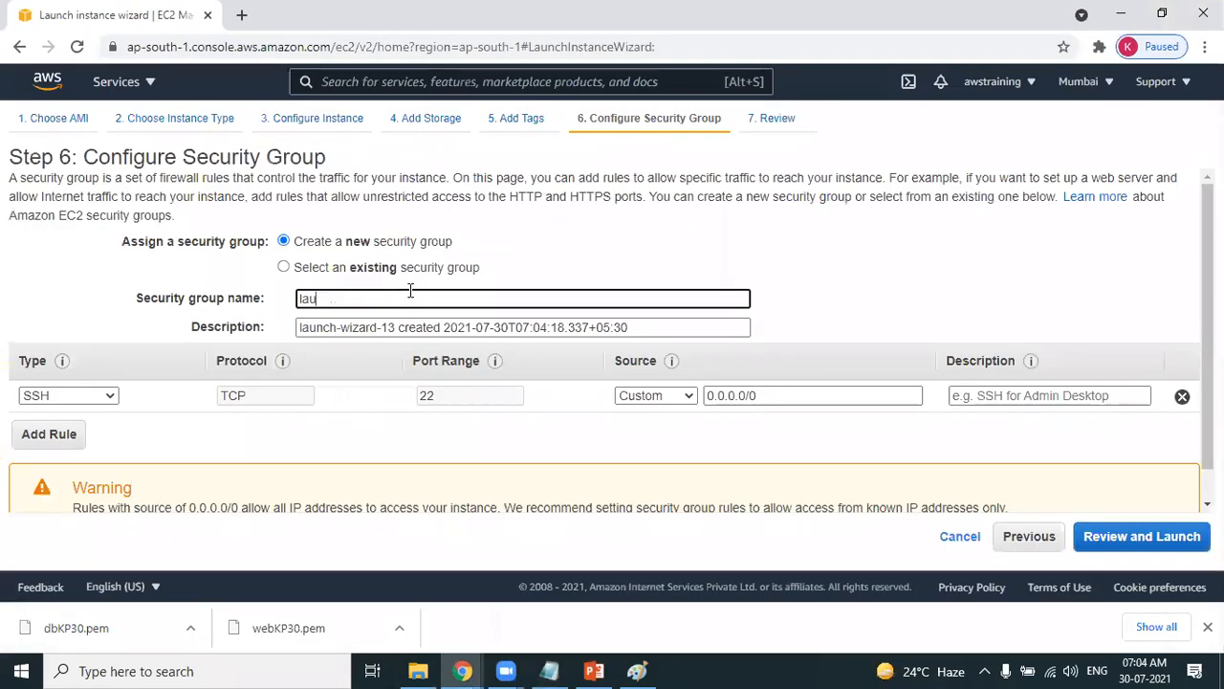
pyautogui.hotkey('ctrl', 'v')
pyautogui.press('Tab')
pyautogui.hotkey('ctrl', 'v')
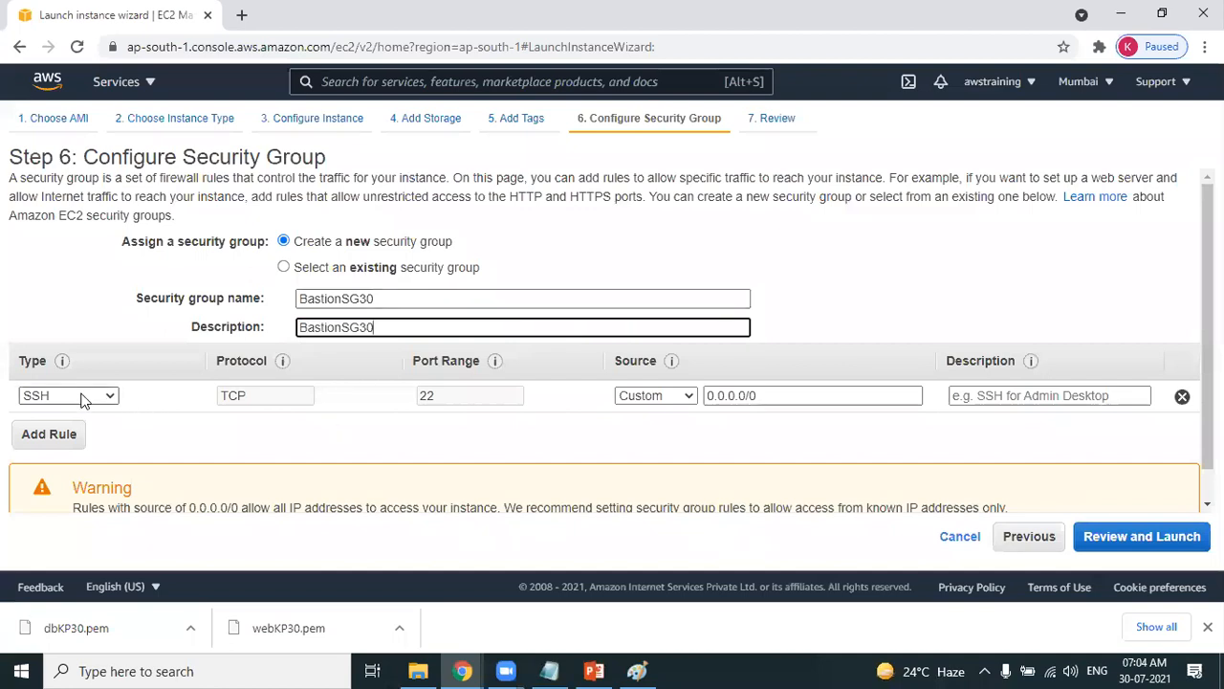
# Review the bastion's DBA connection in the Paint diagram and the SSH source in the Notepad notes, returning to Chrome's security group rules.
pyautogui.hotkey('alt', 'Tab')
pyautogui.hotkey('alt', 'Tab')
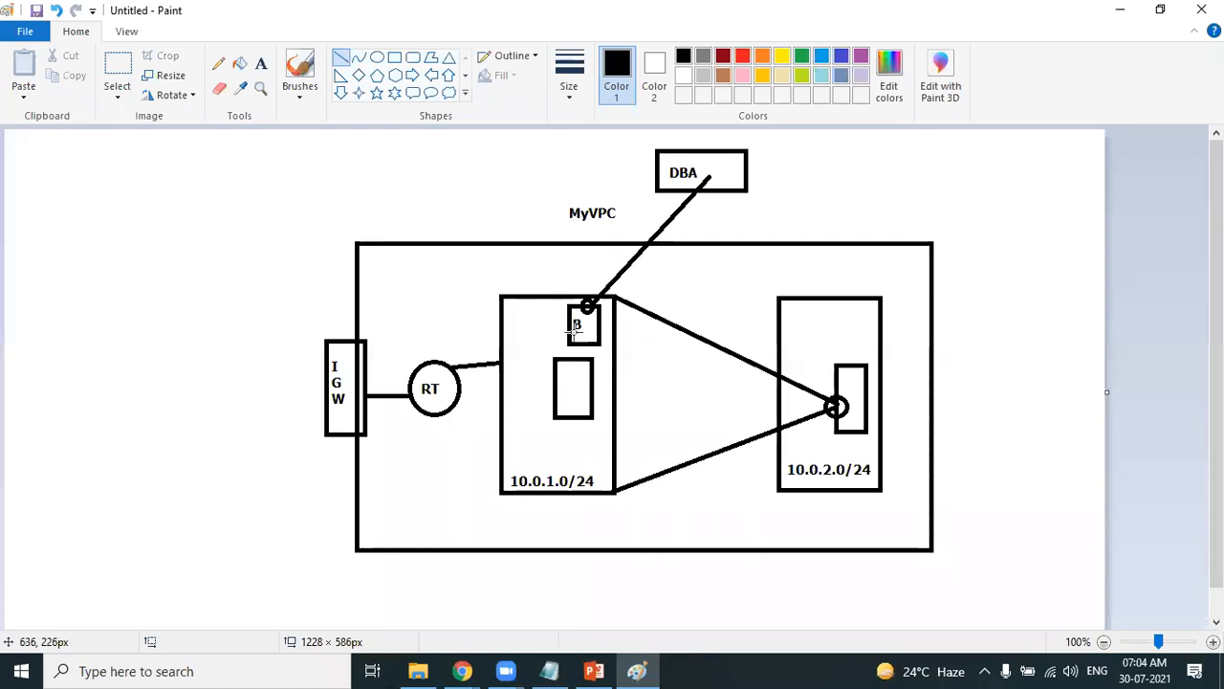
pyautogui.hotkey('alt', 'Tab')
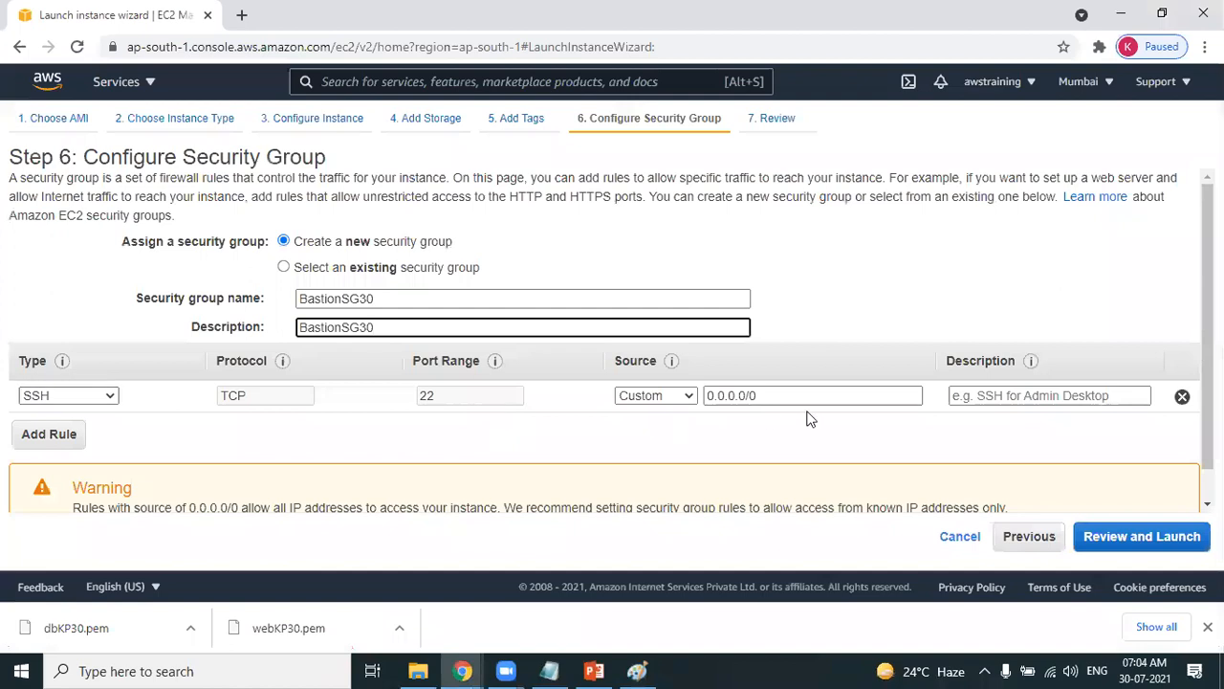
pyautogui.hotkey('alt', 'Tab')
pyautogui.hotkey('alt', 'Tab')
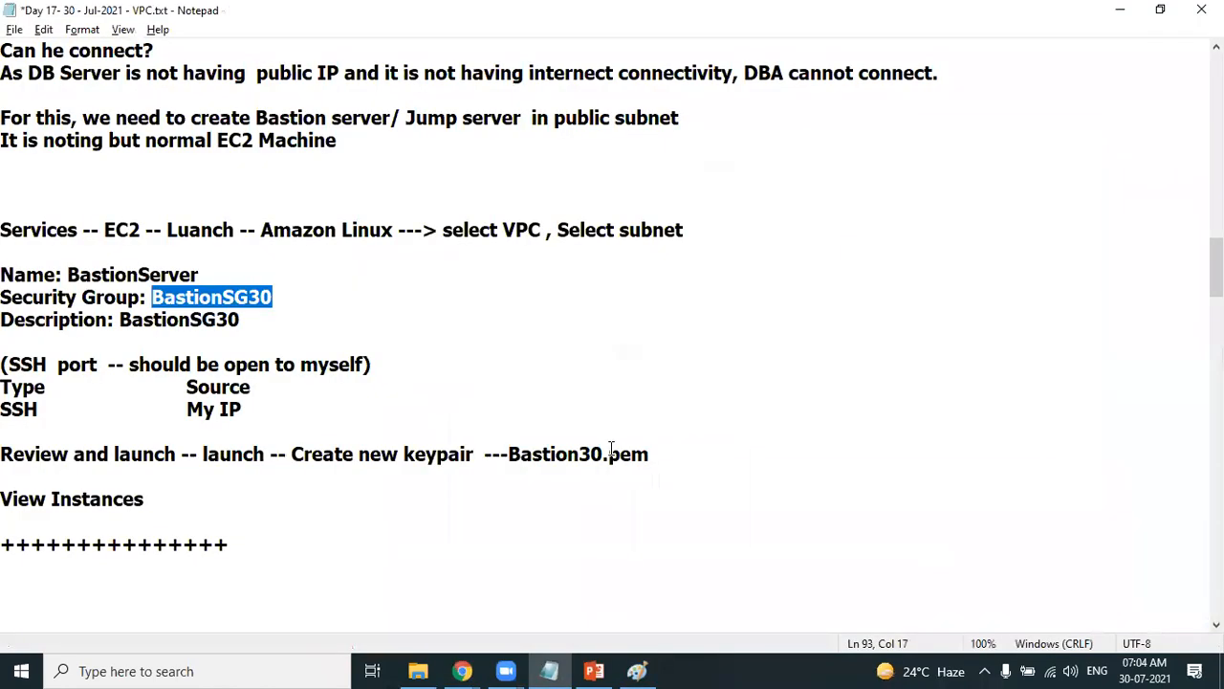
pyautogui.hotkey('alt', 'Tab')
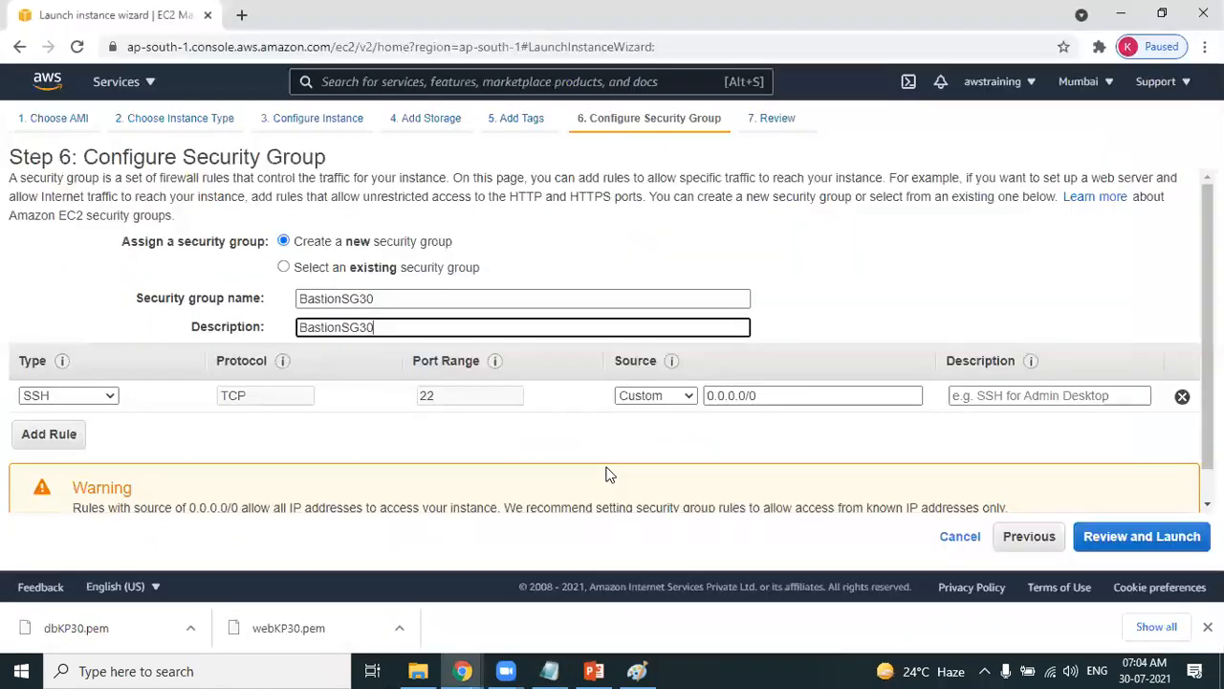
# Set the source of the SSH rule in the BastionSG30 security group to My IP.
pyautogui.click(677, 396)
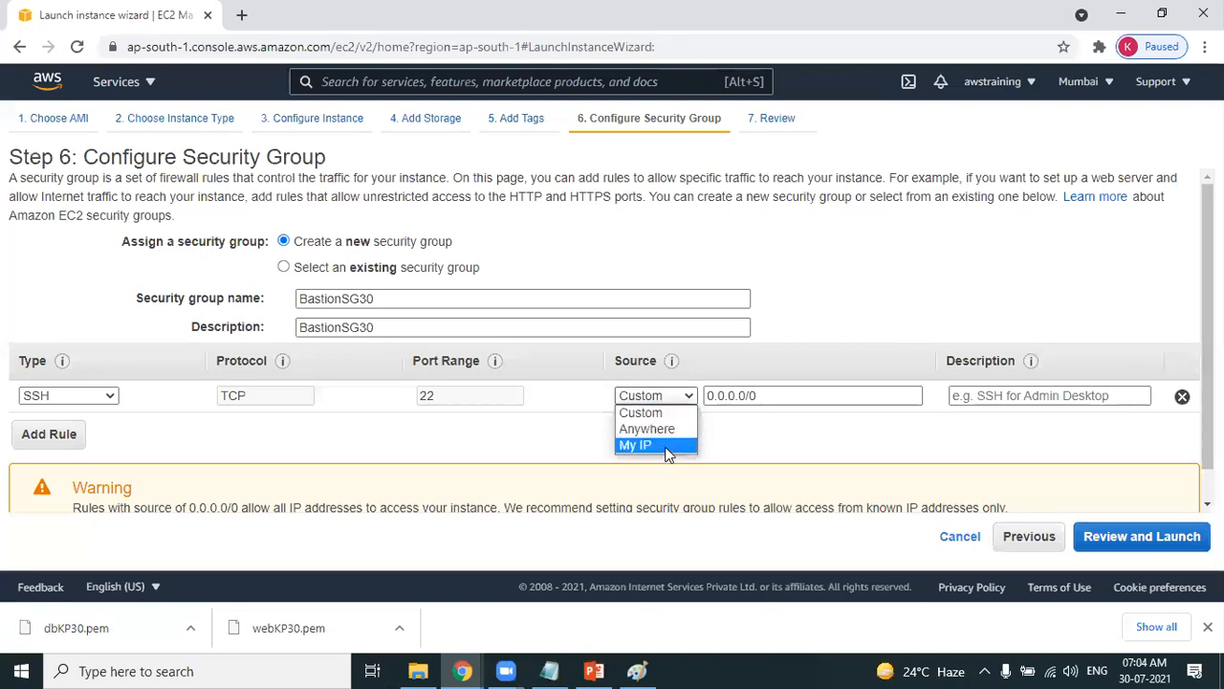
pyautogui.click(668, 446)
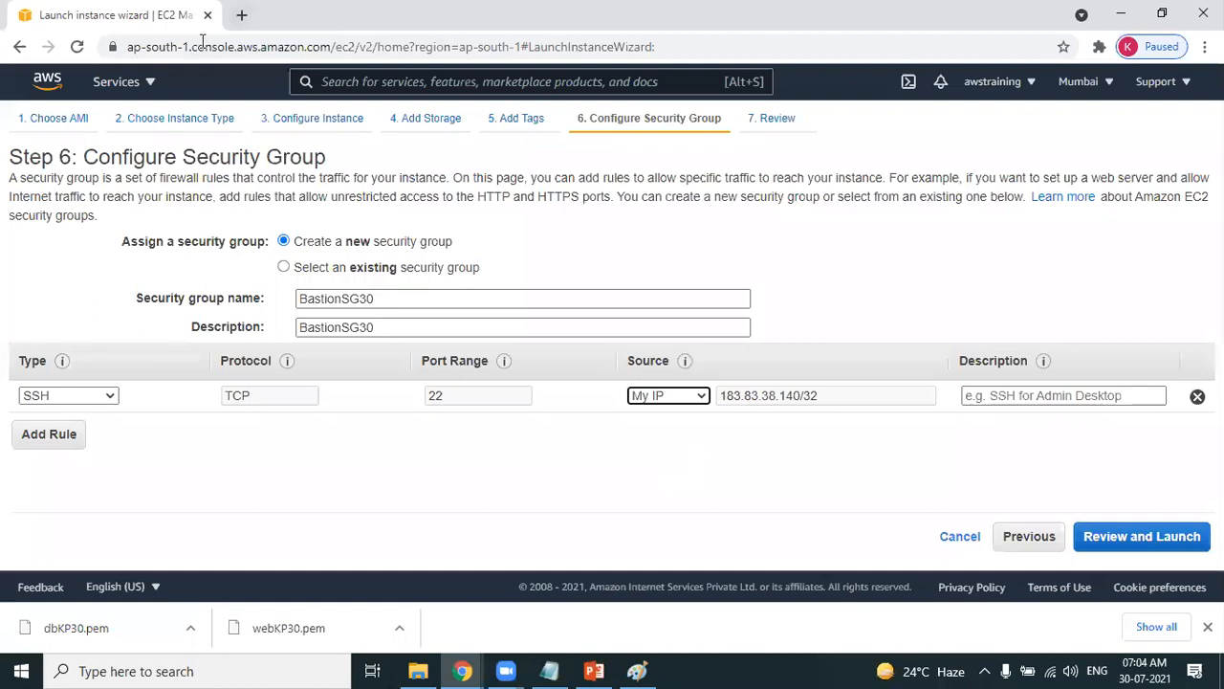
# Search the web for "what is my ip" in a new tab and compare the address with the SSH rule's source and the Notepad notes.
pyautogui.click(241, 14)
pyautogui.write('what')
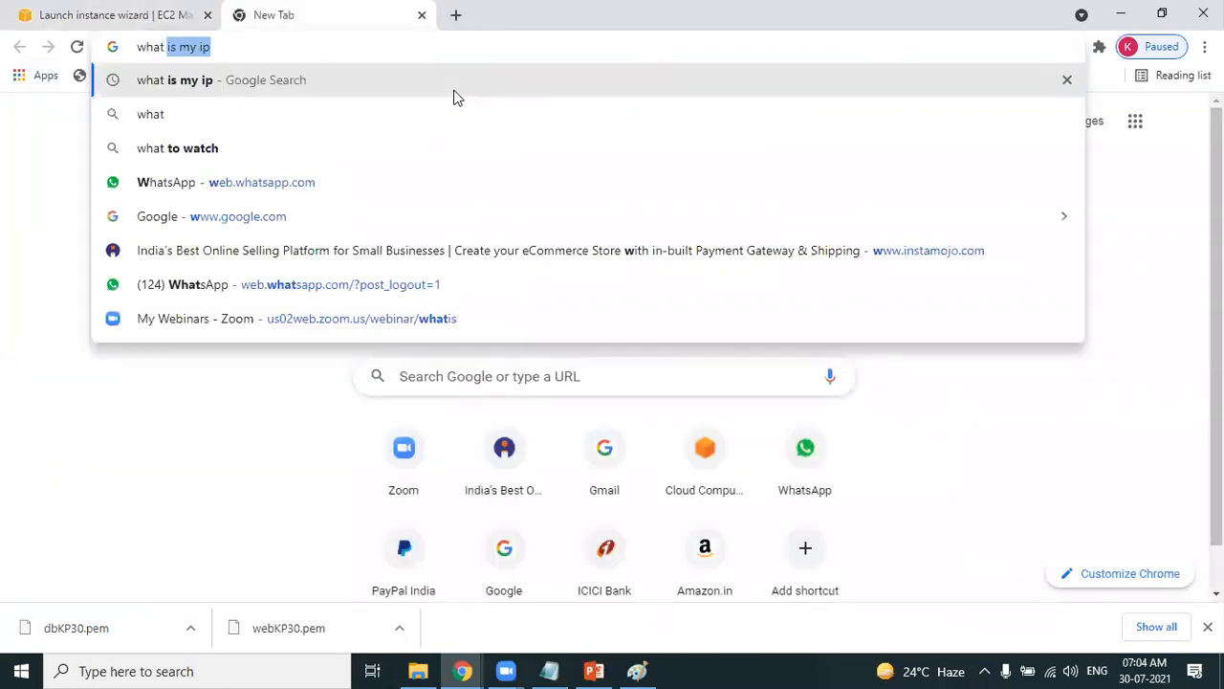
pyautogui.press('Return')
pyautogui.moveTo(183, 306); pyautogui.dragTo(308, 306)
pyautogui.hotkey('alt', 'Tab')
pyautogui.hotkey('alt', 'Tab')
pyautogui.click(173, 16)
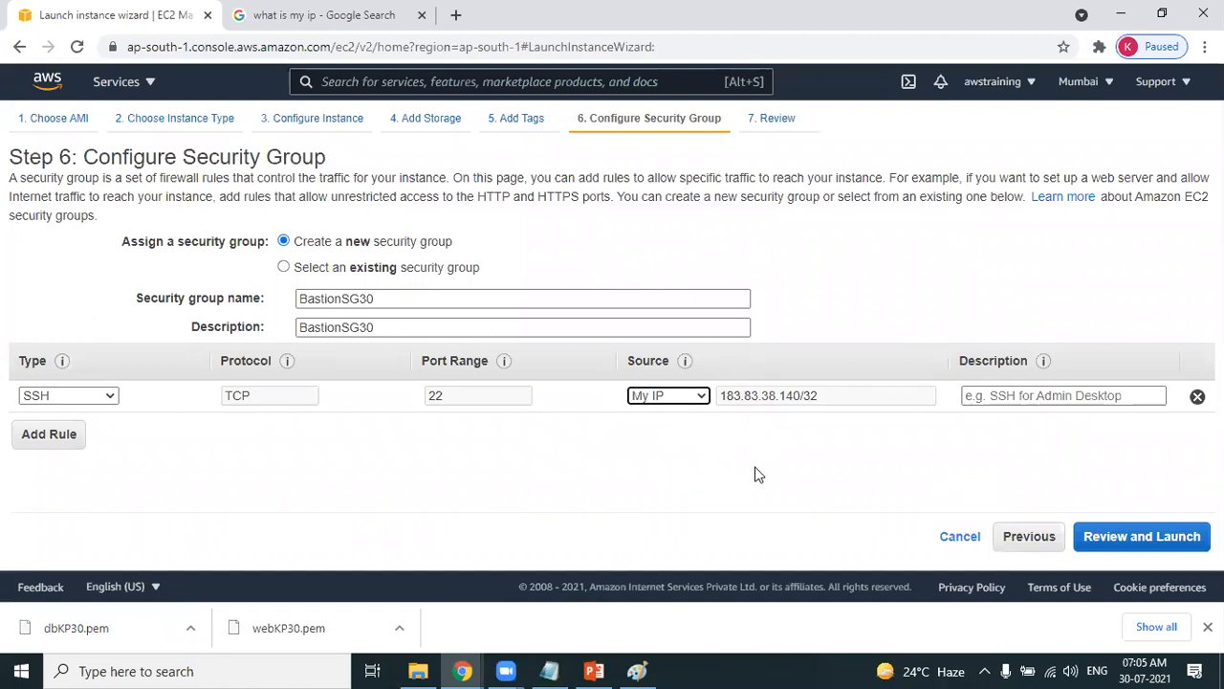
pyautogui.hotkey('alt', 'Tab')
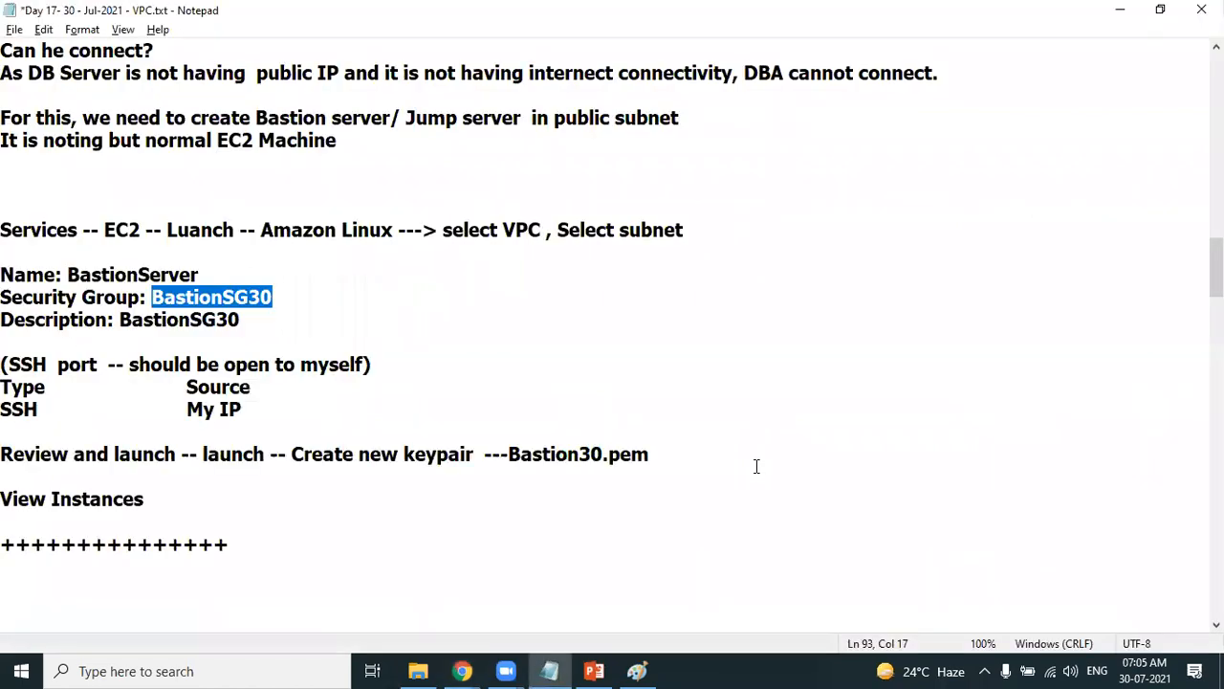
pyautogui.hotkey('alt', 'Tab')
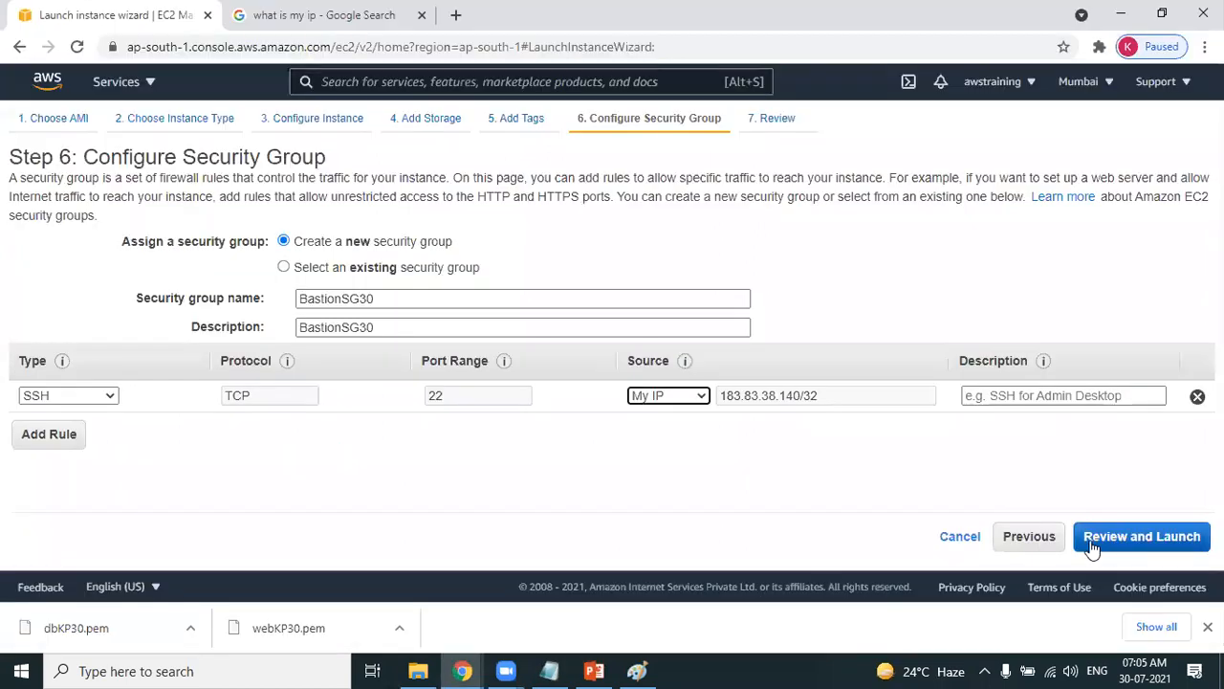
# Proceed through the instance review to launching, and choose to create a new key pair.
pyautogui.click(1128, 539)
pyautogui.click(1173, 539)
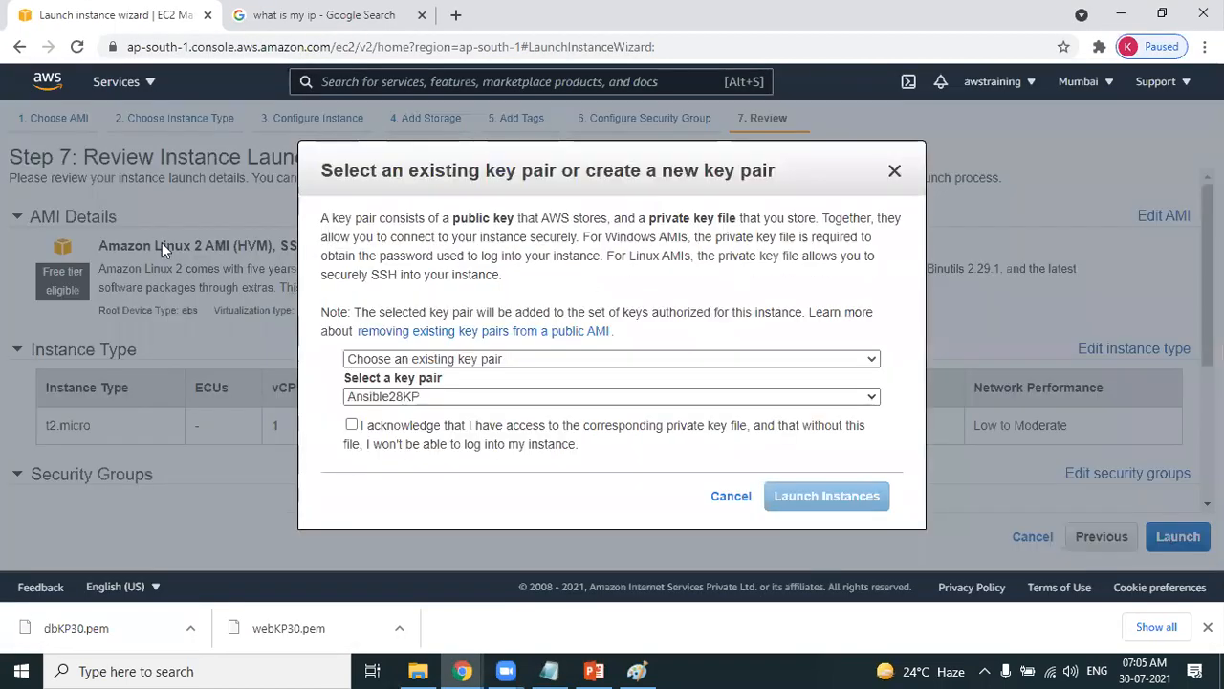
pyautogui.click(357, 359)
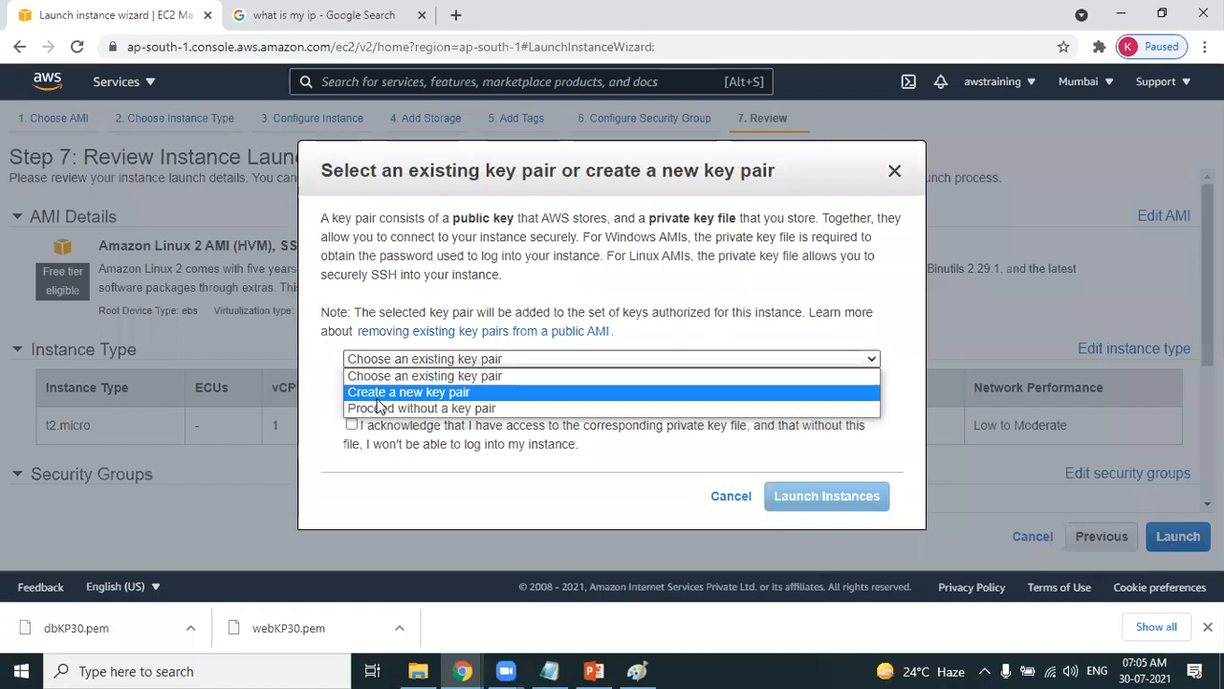
pyautogui.click(378, 392)
# Switch to Notepad and copy the key pair name Bastion30, without the .pem extension, from the notes.
pyautogui.hotkey('alt', 'Tab')
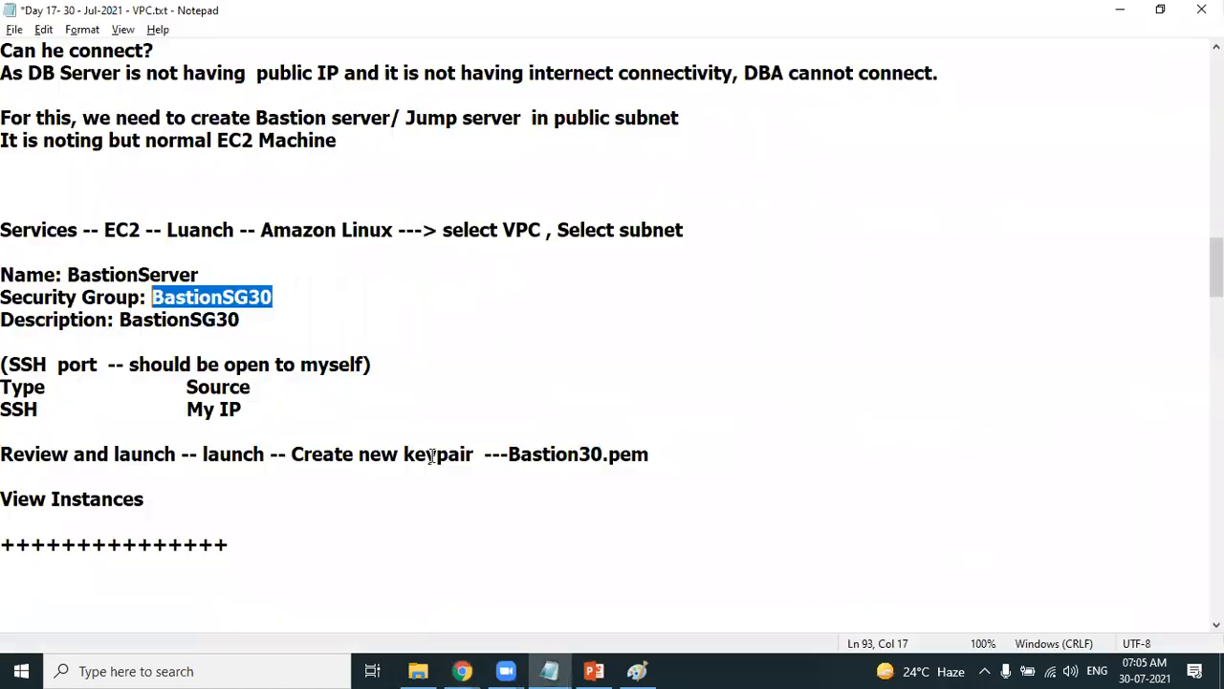
pyautogui.click(525, 454)
pyautogui.hotkey('shift', 'Right')
pyautogui.hotkey('shift', 'Right')
pyautogui.hotkey('shift', 'Right')
pyautogui.hotkey('shift', 'Right')
pyautogui.hotkey('shift', 'Right')
pyautogui.hotkey('shift', 'Right')
pyautogui.hotkey('shift', 'Right')
pyautogui.hotkey('shift', 'Right')
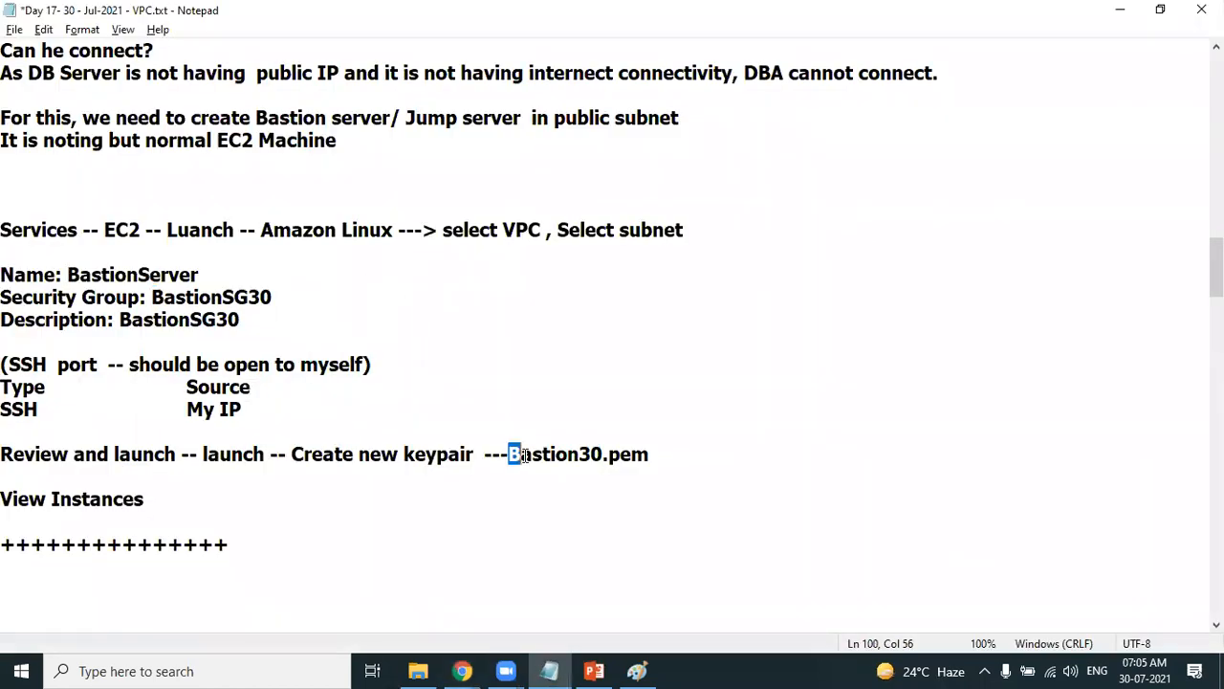
pyautogui.hotkey('shift', 'Right')
pyautogui.hotkey('ctrl', 'c')
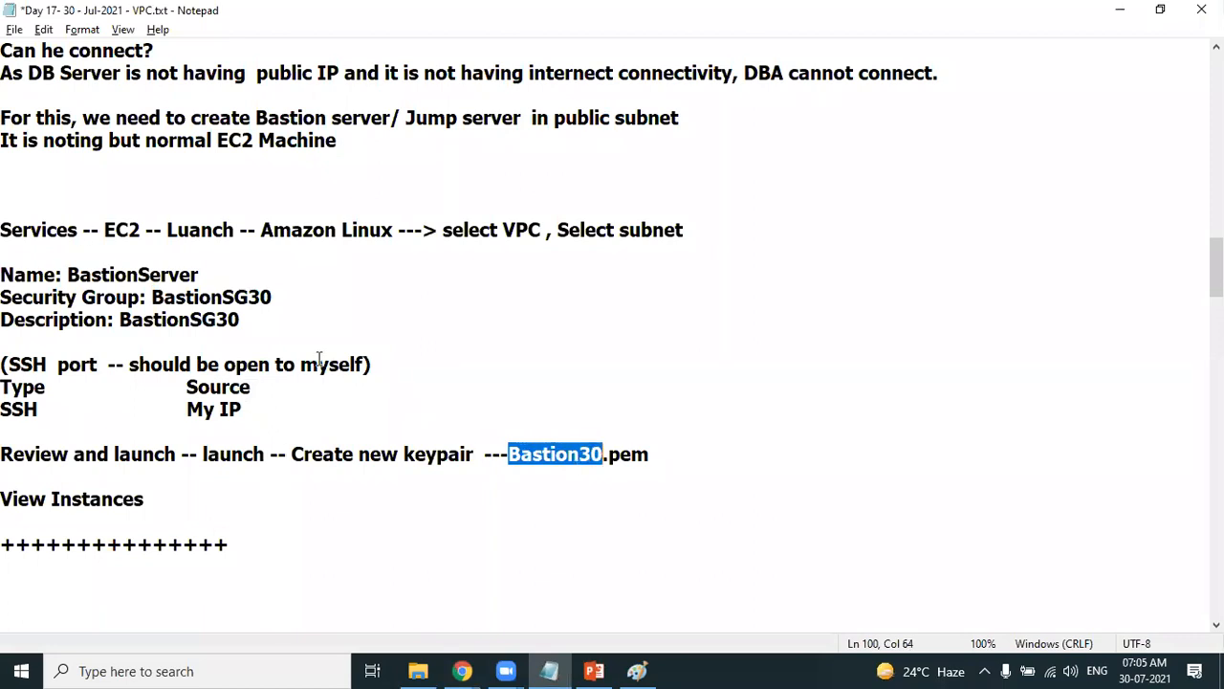
# Switch back to Chrome, name the new key pair Bastion30, save its private key file as Bastion30.pem, and launch the instance.
pyautogui.hotkey('alt', 'Tab')
pyautogui.press('BackSpace')
pyautogui.press('BackSpace')
pyautogui.press('BackSpace')
pyautogui.press('BackSpace')
pyautogui.press('BackSpace')
pyautogui.press('BackSpace')
pyautogui.hotkey('ctrl', 'v')
pyautogui.click(829, 426)
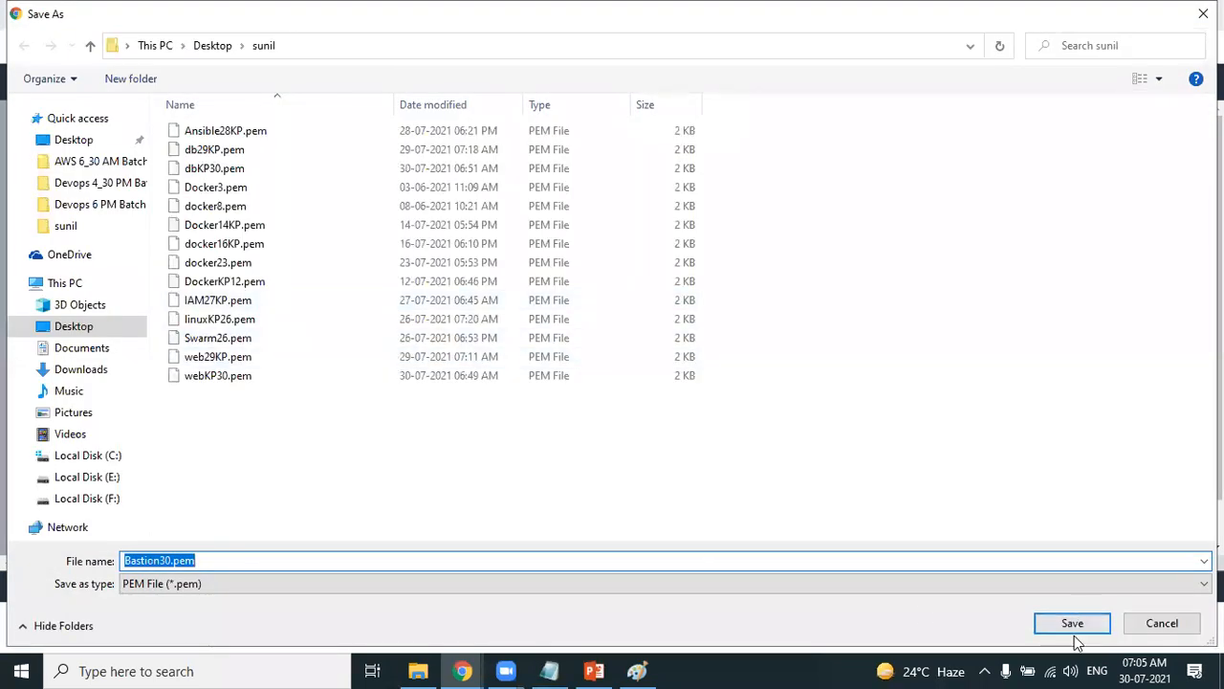
pyautogui.click(1074, 633)
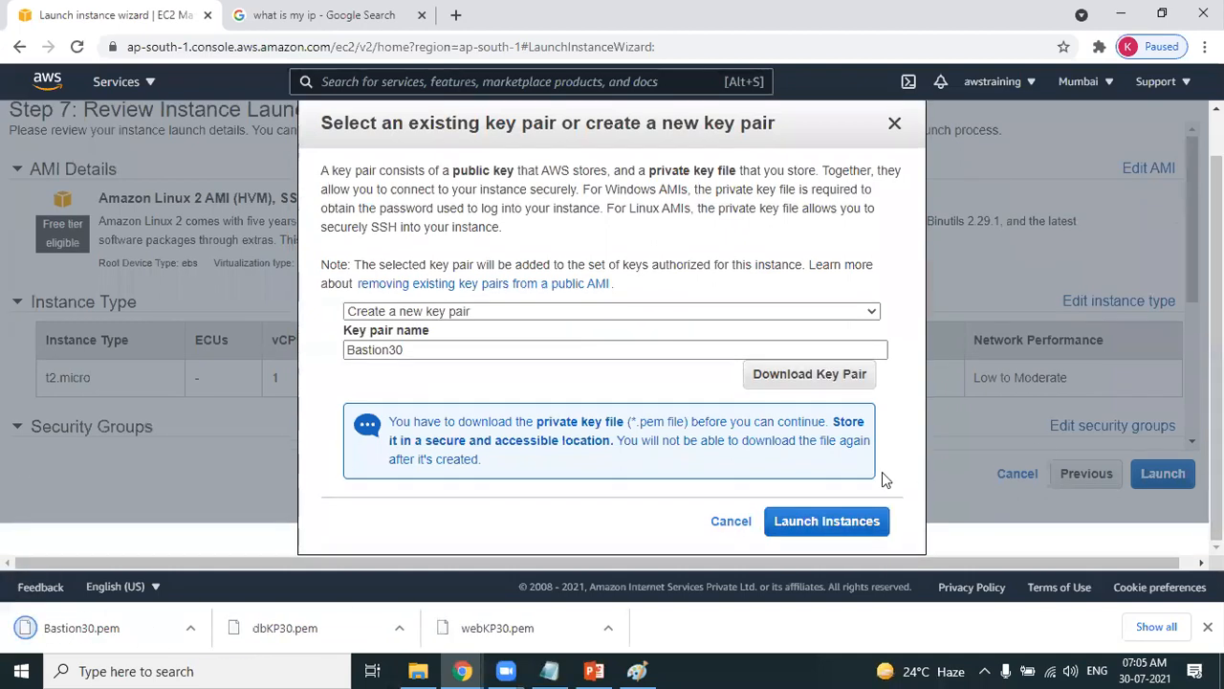
pyautogui.click(851, 521)
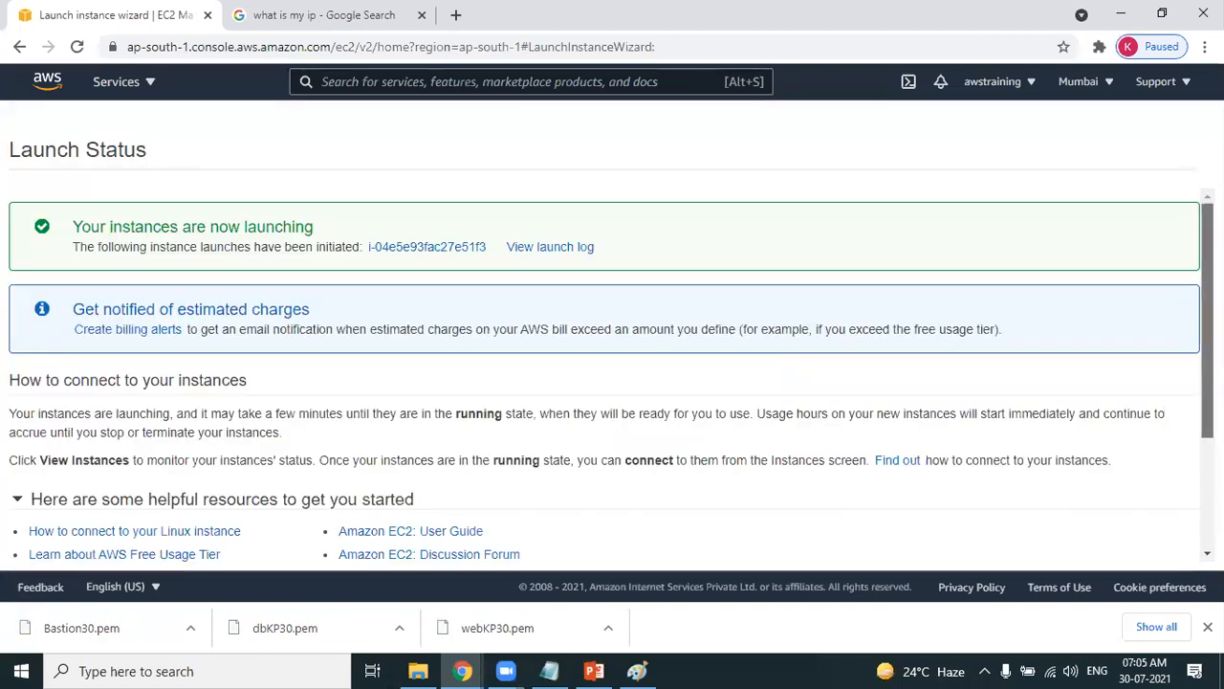
# Open the EC2 instances list and enlarge it to reach the newly launched instance.
pyautogui.scroll(-3, 612, 383)
pyautogui.click(1168, 545)
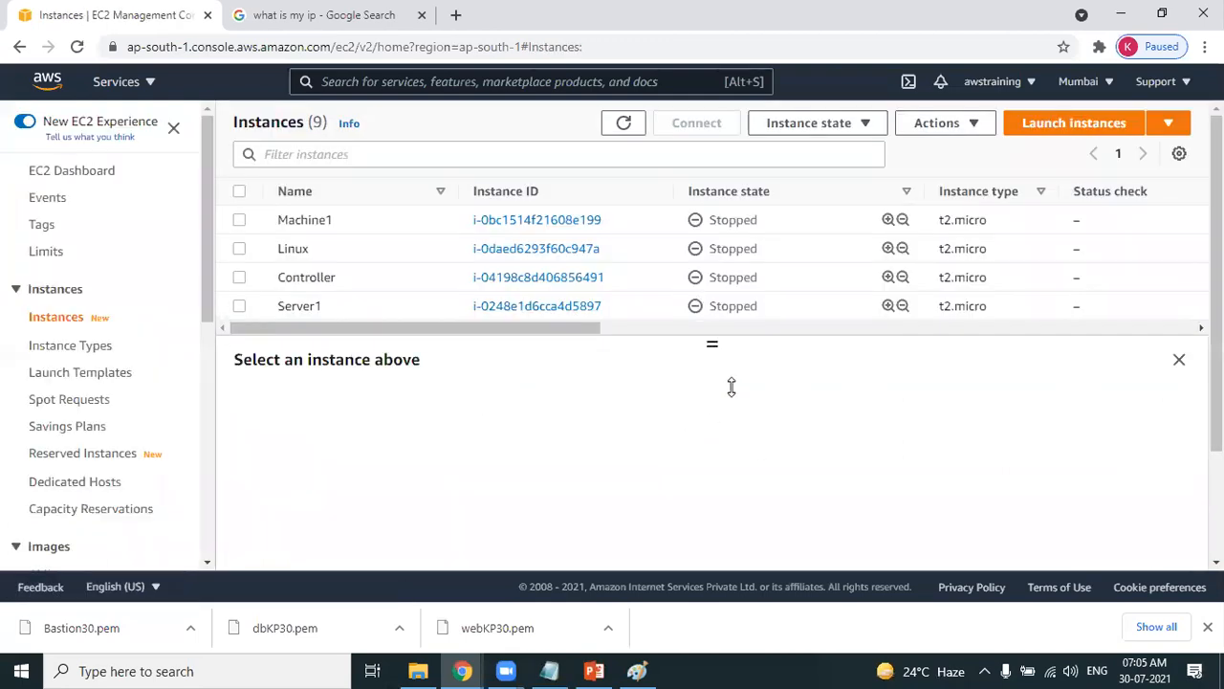
pyautogui.moveTo(731, 386); pyautogui.dragTo(768, 487)
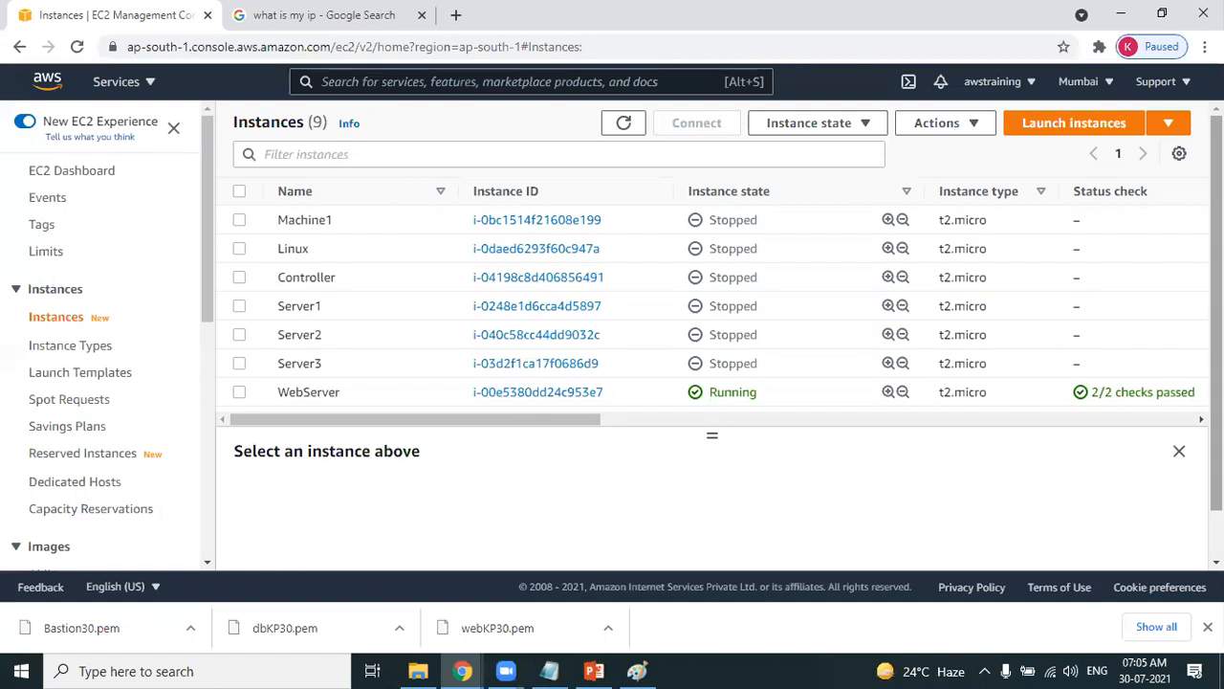
pyautogui.scroll(-1, 390, 350)
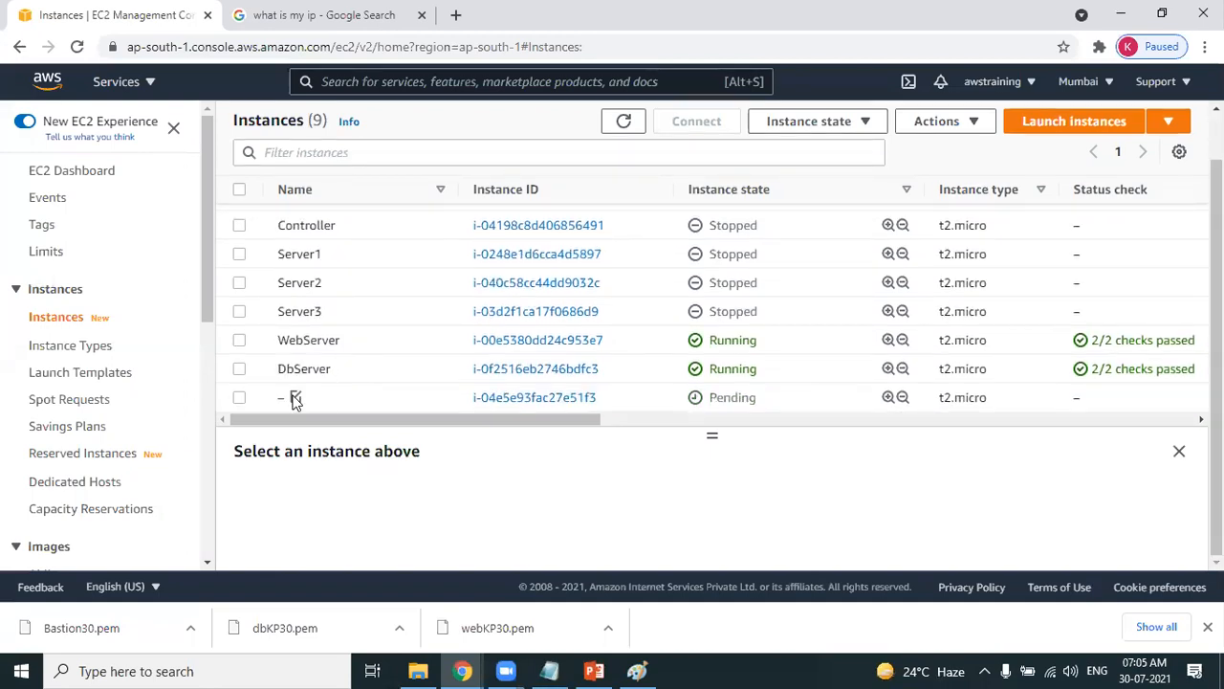
# Try to name the newly launched pending instance BastionServer.
pyautogui.click(295, 398)
pyautogui.click(363, 432)
pyautogui.write('Bastion')
pyautogui.hotkey('ctrl', 'a')
pyautogui.press('BackSpace')
pyautogui.write('rver')
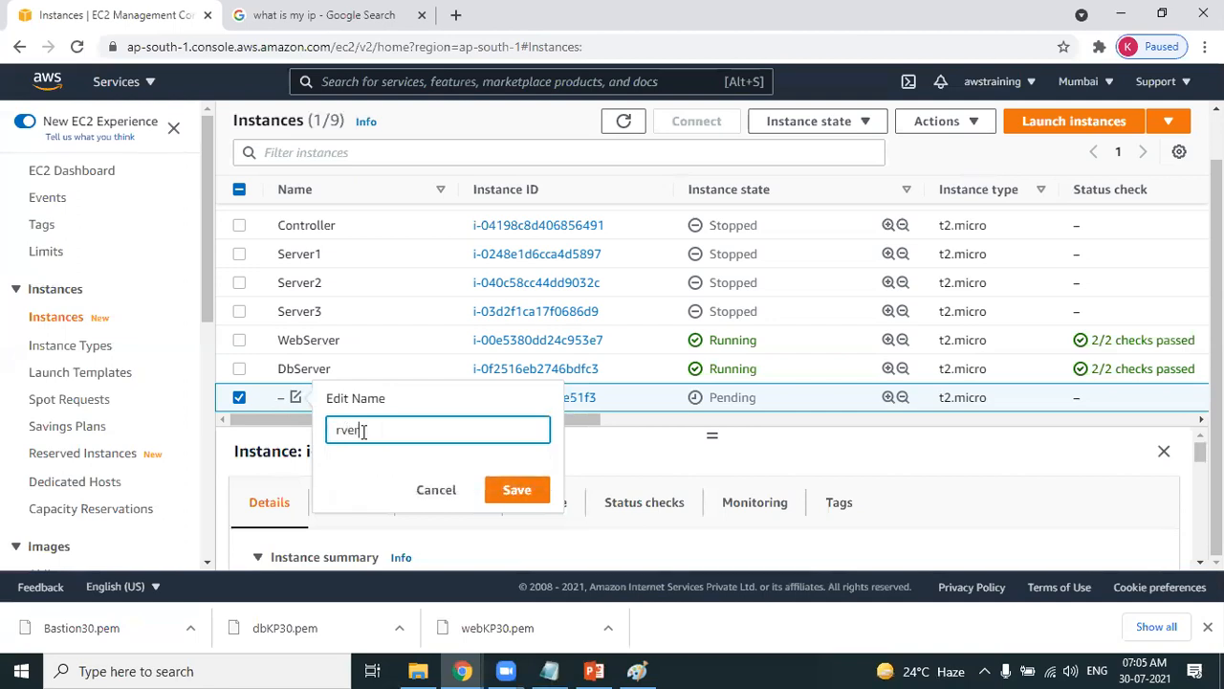
pyautogui.write('Bas')
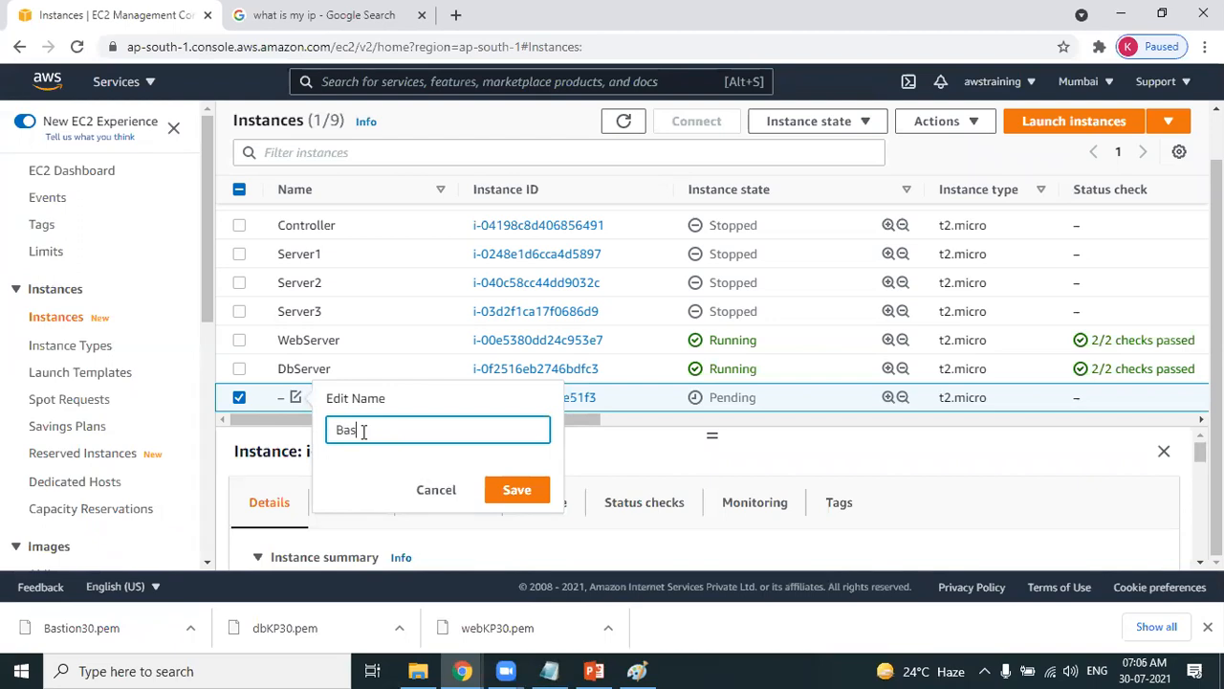
pyautogui.write('tionServer')
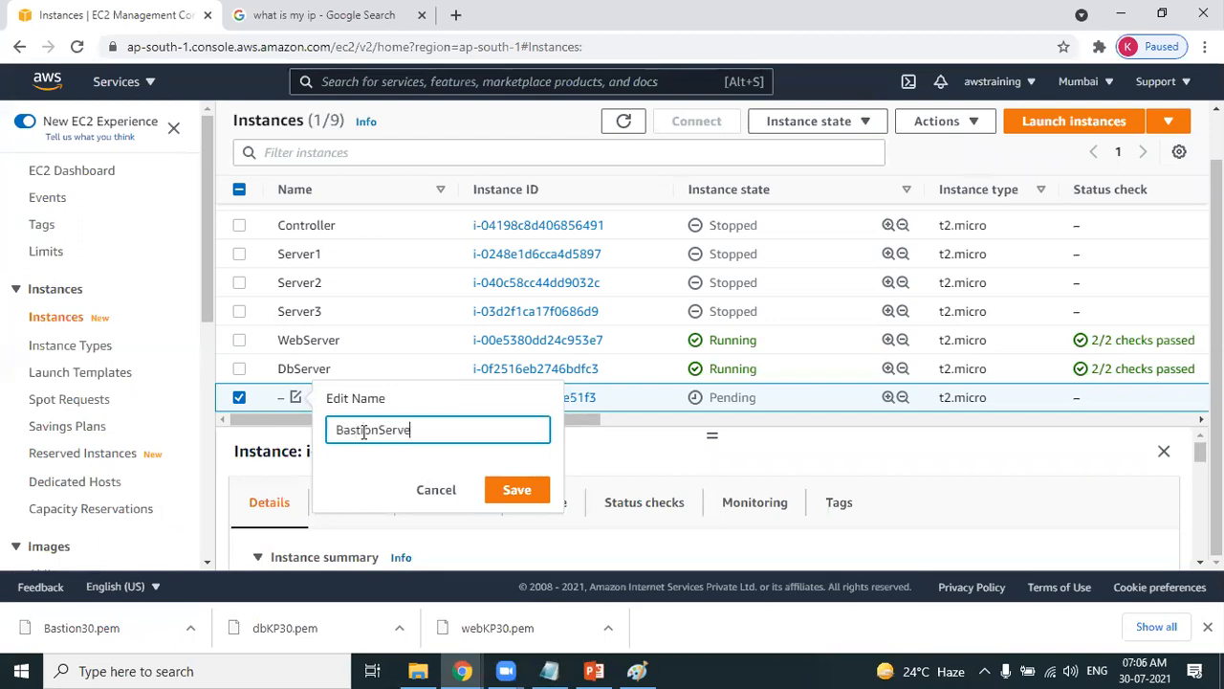
pyautogui.press('Return')
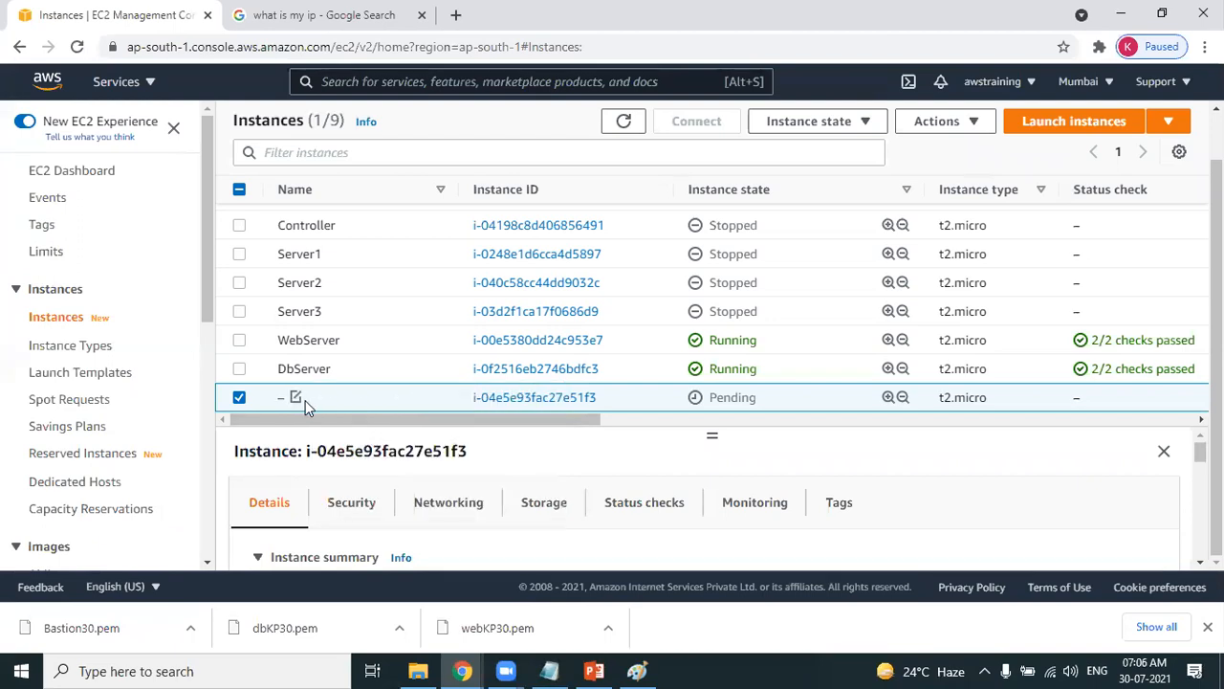
# Name the newly launched instance bastionserver and save the name.
pyautogui.click(297, 400)
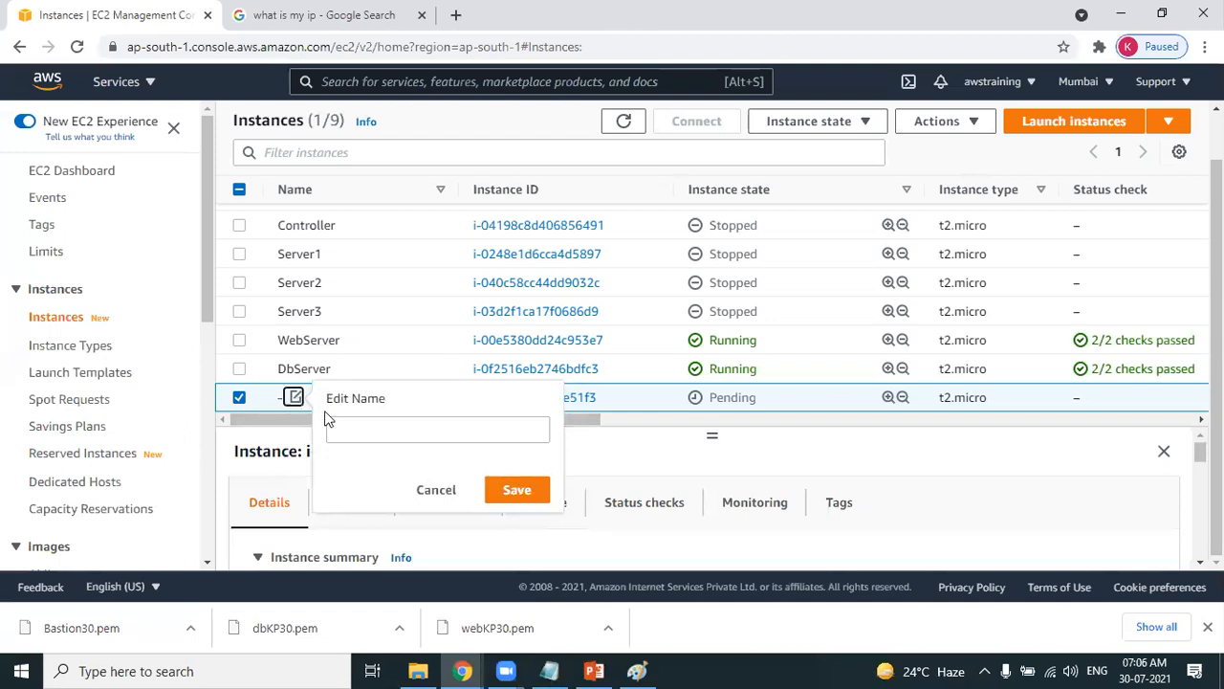
pyautogui.click(352, 422)
pyautogui.write('ad')
pyautogui.press('BackSpace')
pyautogui.press('BackSpace')
pyautogui.write('bas')
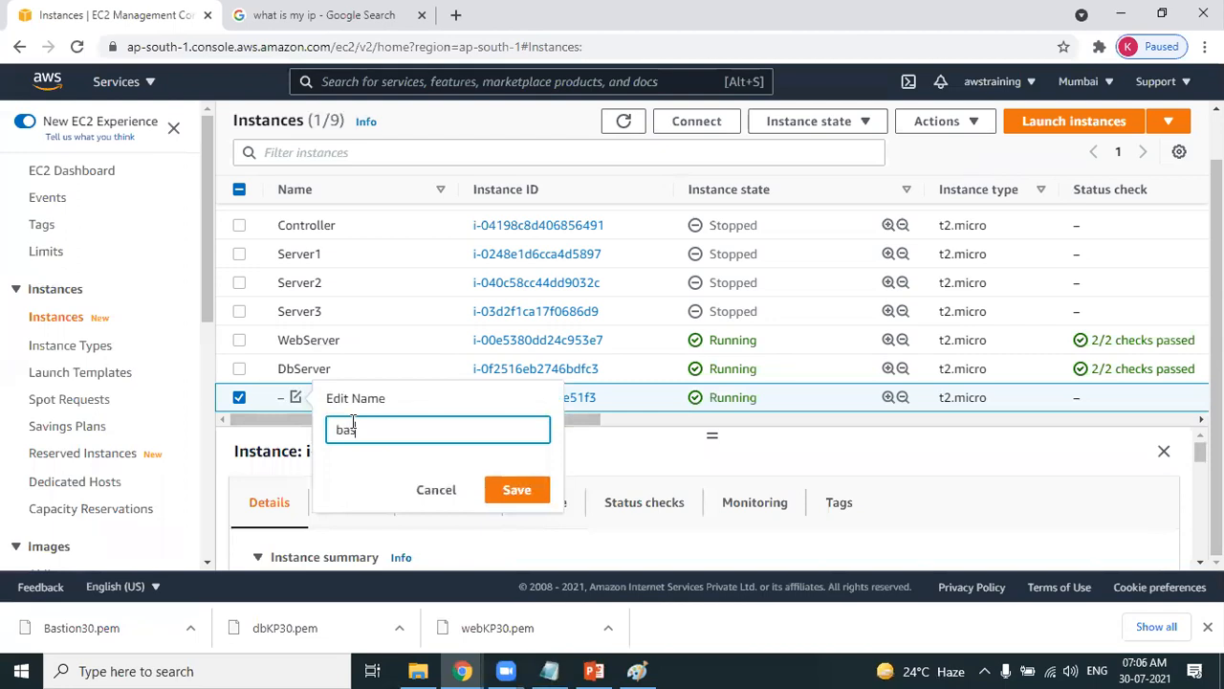
pyautogui.write('tionserver')
pyautogui.click(508, 488)
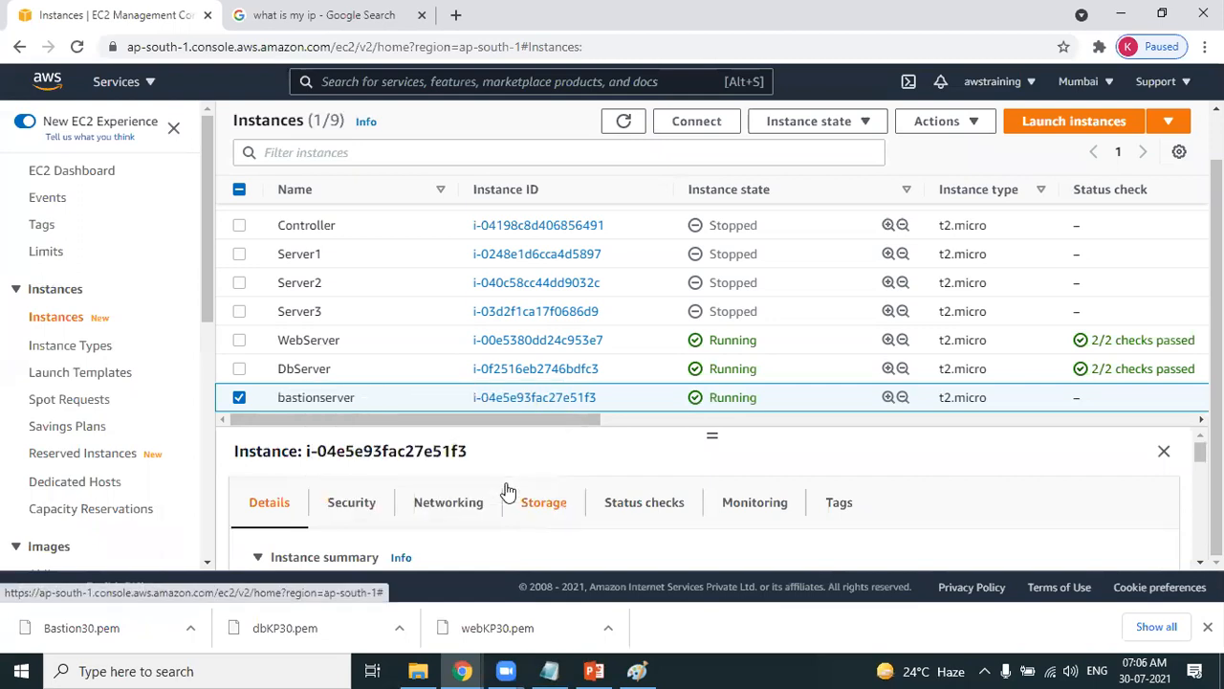
# Filter the instances list by "running" and deselect bastionserver.
pyautogui.click(368, 149)
pyautogui.write('runn')
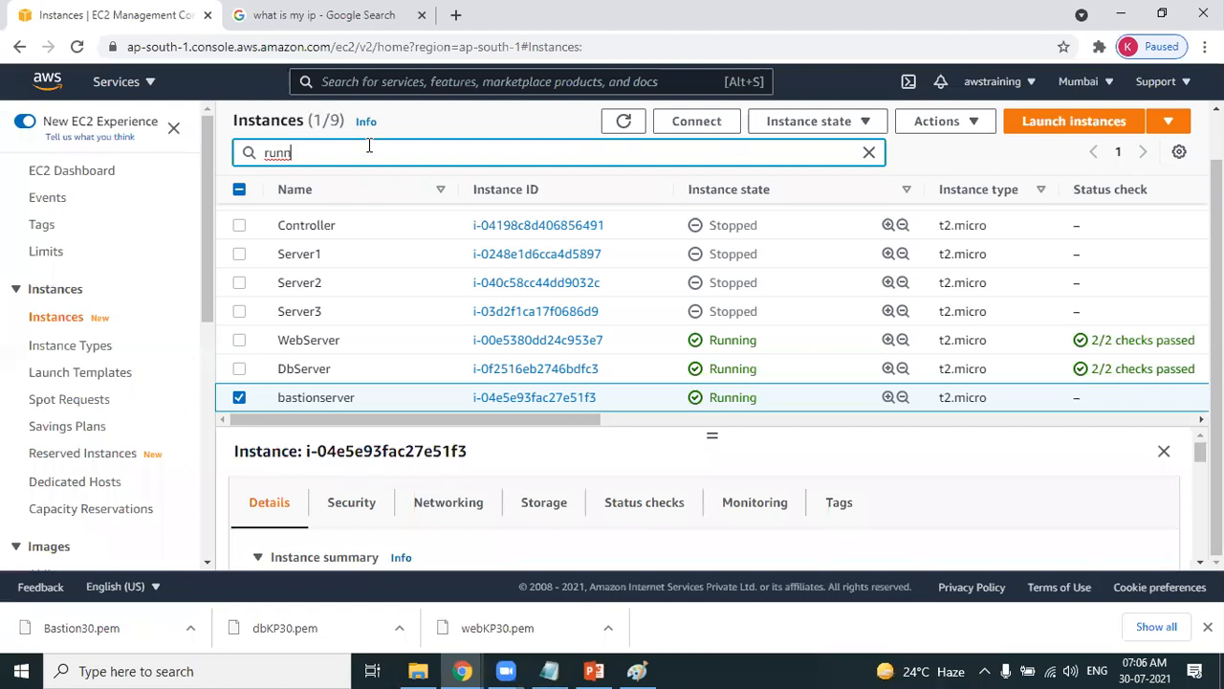
pyautogui.write('ing')
pyautogui.press('Return')
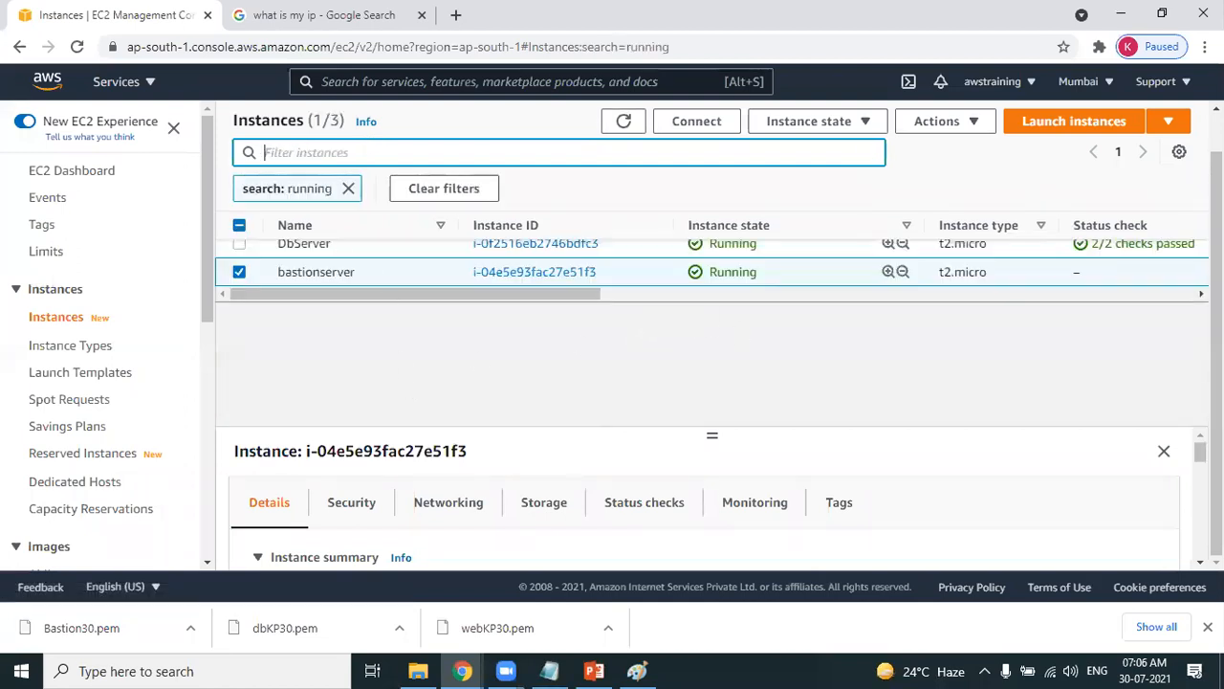
pyautogui.scroll(1, 425, 322)
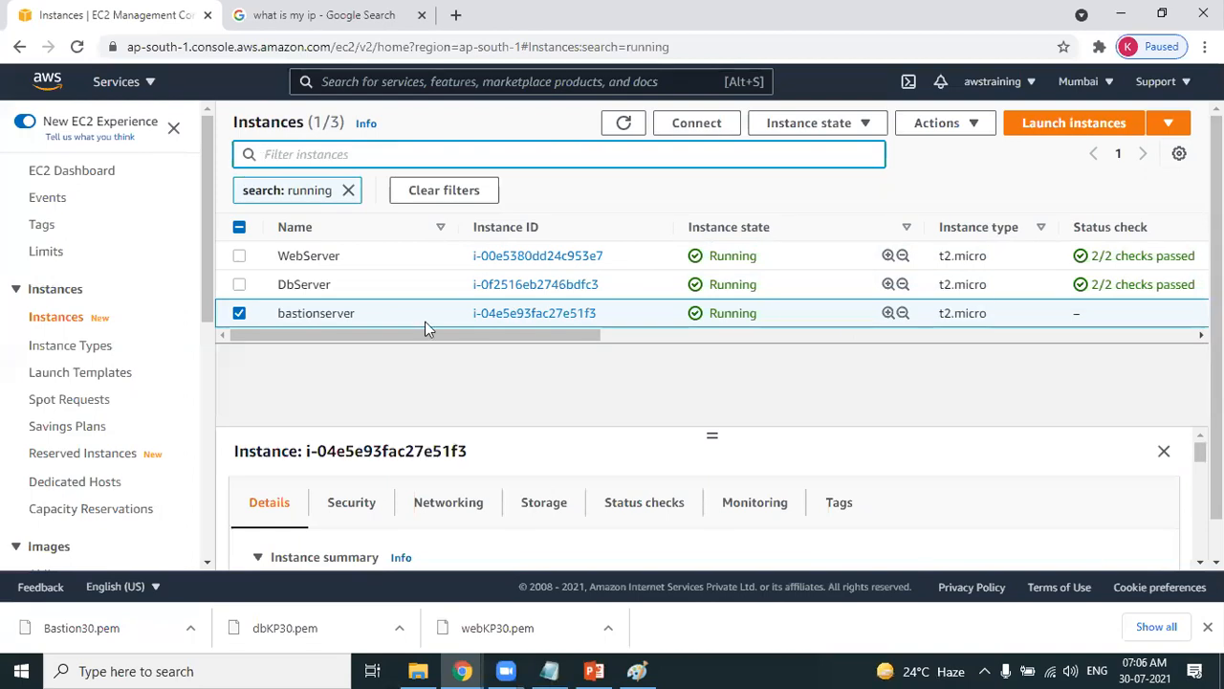
pyautogui.click(240, 314)
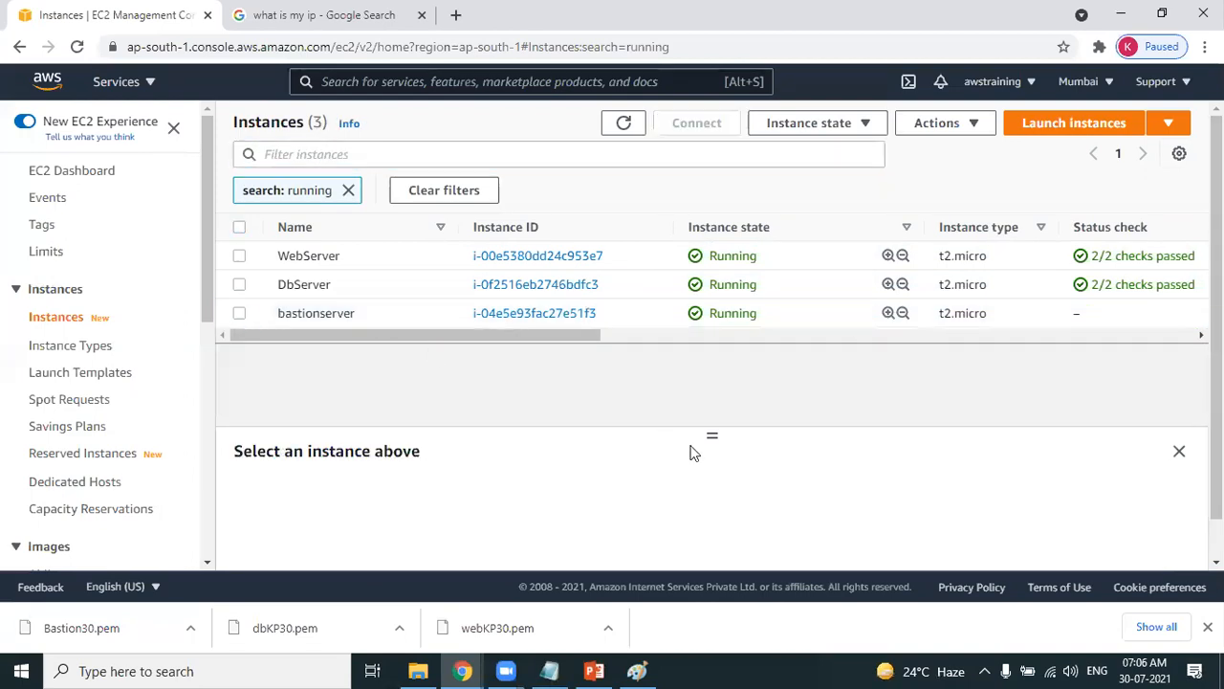
# Switch to the VPC notes in Notepad and highlight the My IP source of the SSH rule.
pyautogui.hotkey('alt', 'Tab')
pyautogui.hotkey('alt', 'Tab')
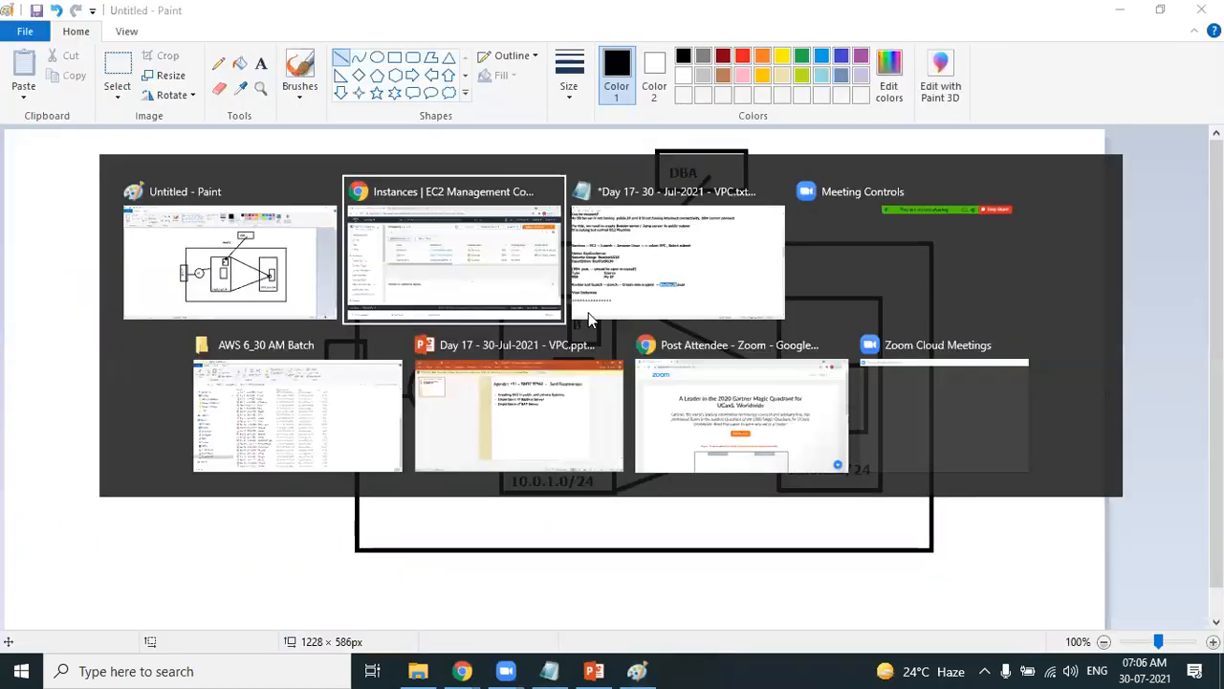
pyautogui.hotkey('alt', 'Tab')
pyautogui.hotkey('alt', 'Tab')
pyautogui.moveTo(185, 409); pyautogui.dragTo(287, 413)
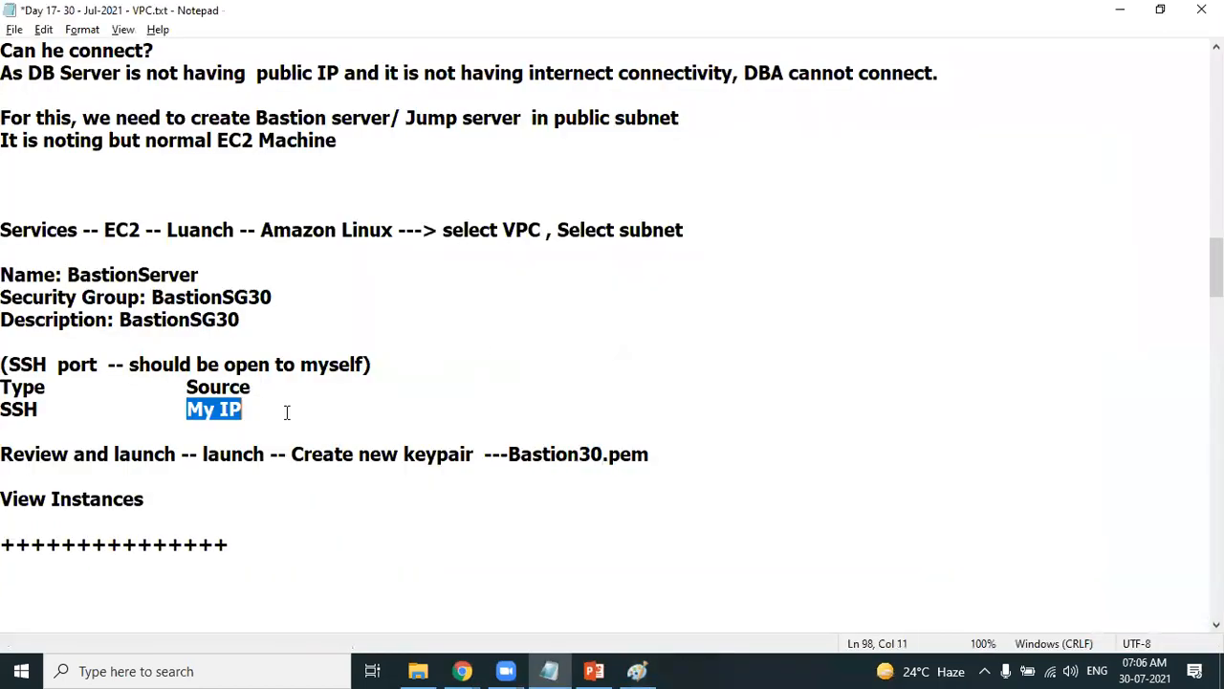
# Compare the My IP source in the Notepad notes with the DBA-to-bastion connection in the Paint diagram.
pyautogui.hotkey('alt', 'Tab')
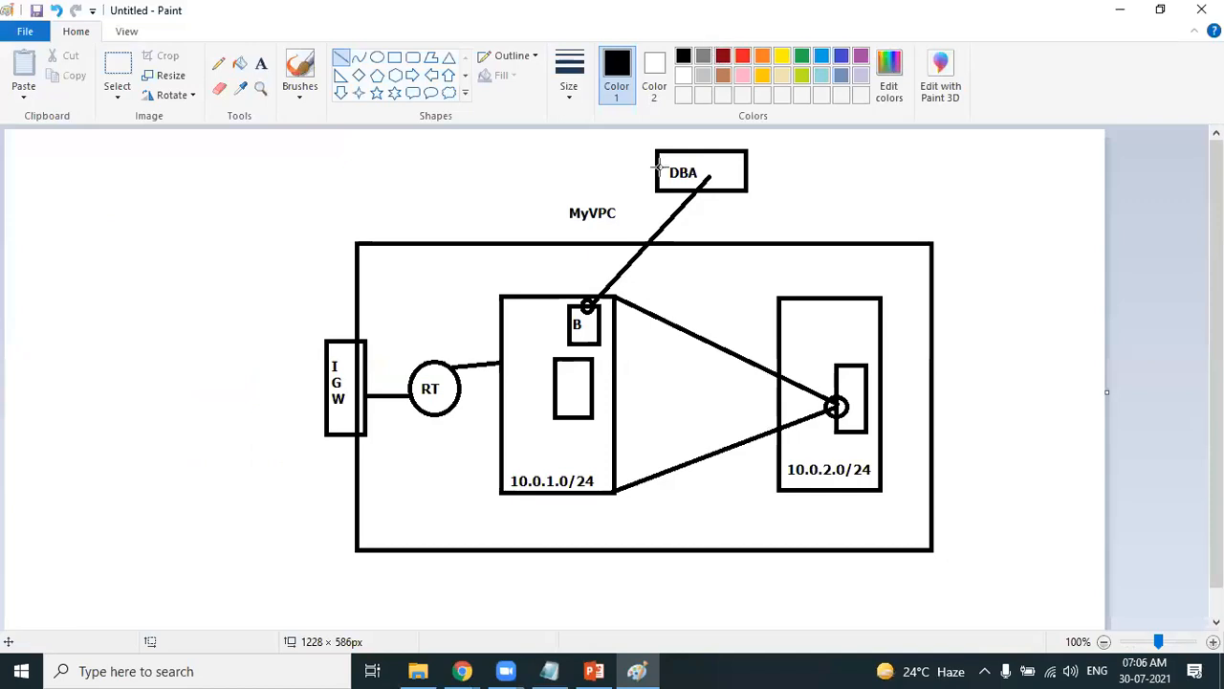
pyautogui.hotkey('alt', 'Tab')
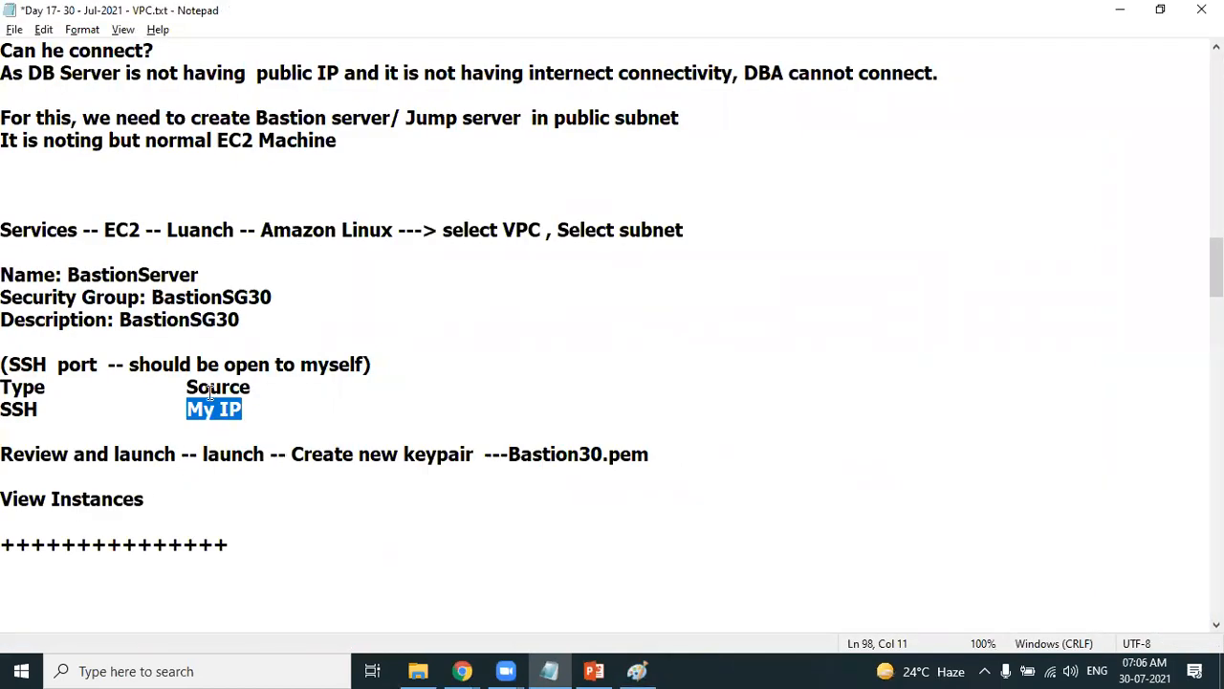
pyautogui.moveTo(188, 408); pyautogui.dragTo(232, 407)
pyautogui.hotkey('alt', 'Tab')
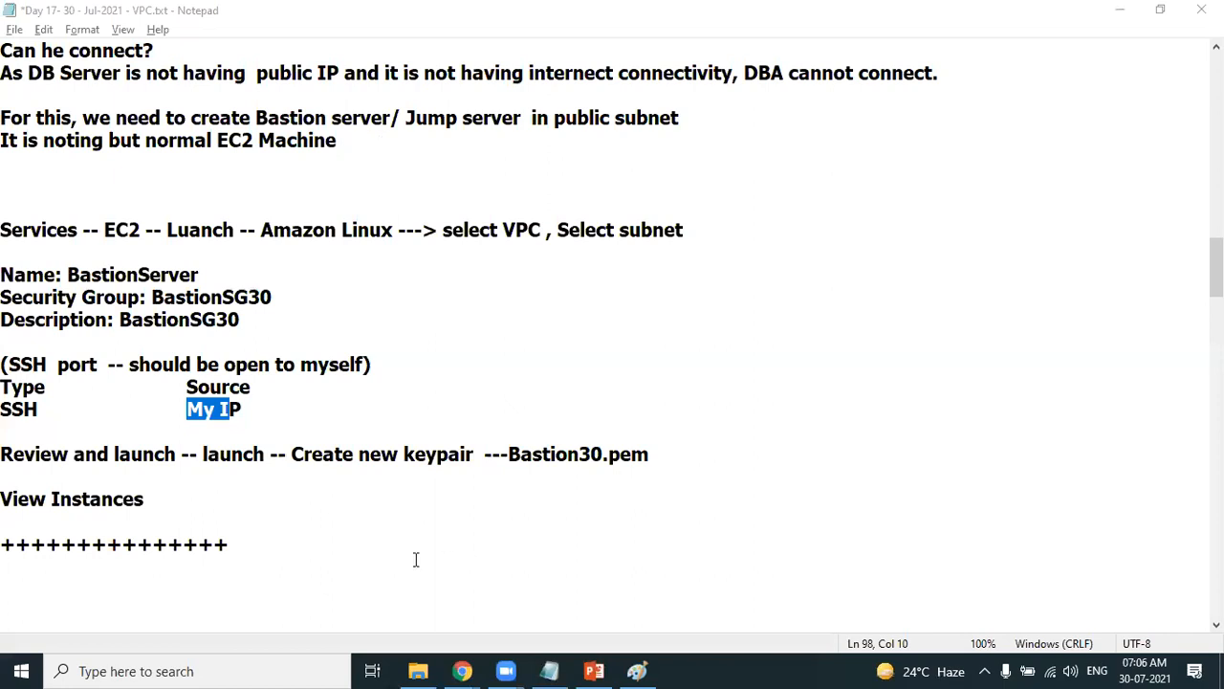
pyautogui.moveTo(187, 410); pyautogui.dragTo(272, 407)
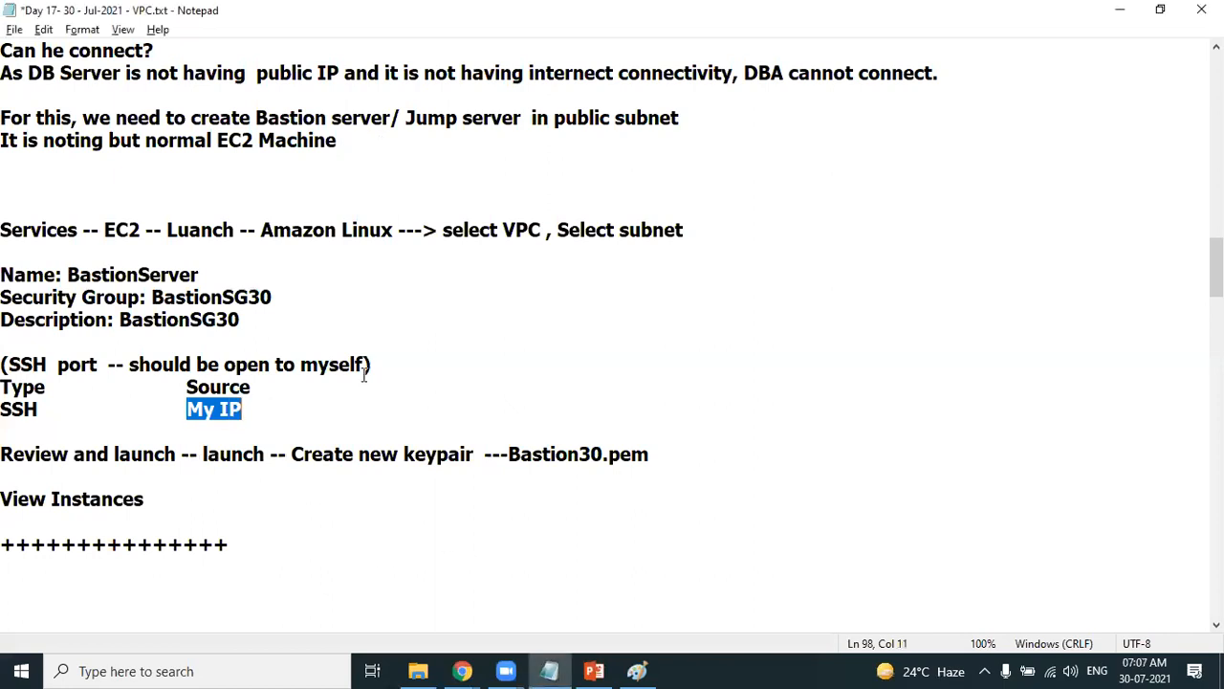
pyautogui.click(821, 83)
pyautogui.moveTo(396, 424); pyautogui.dragTo(493, 520)
pyautogui.hotkey('alt', 'Tab')
pyautogui.hotkey('alt', 'Tab')
pyautogui.hotkey('alt', 'shift', 'Tab')
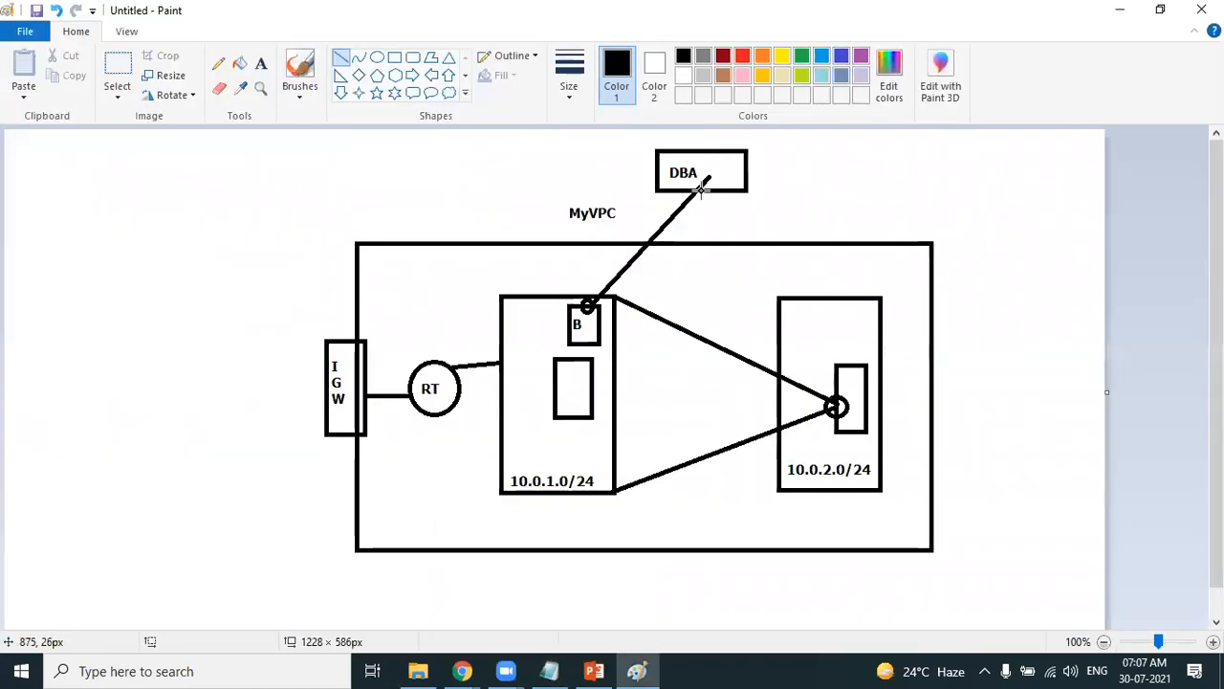
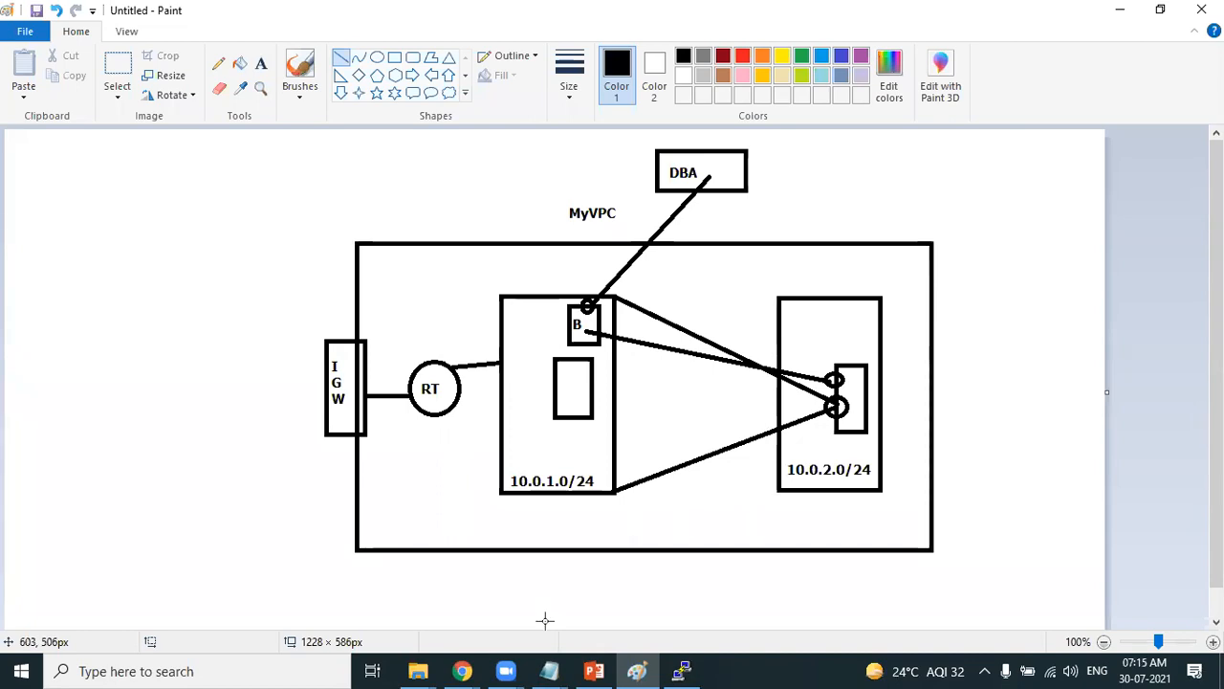
# Switch to the File Explorer folder holding the key files and select dbKP30.pem.
pyautogui.moveTo(430, 669)
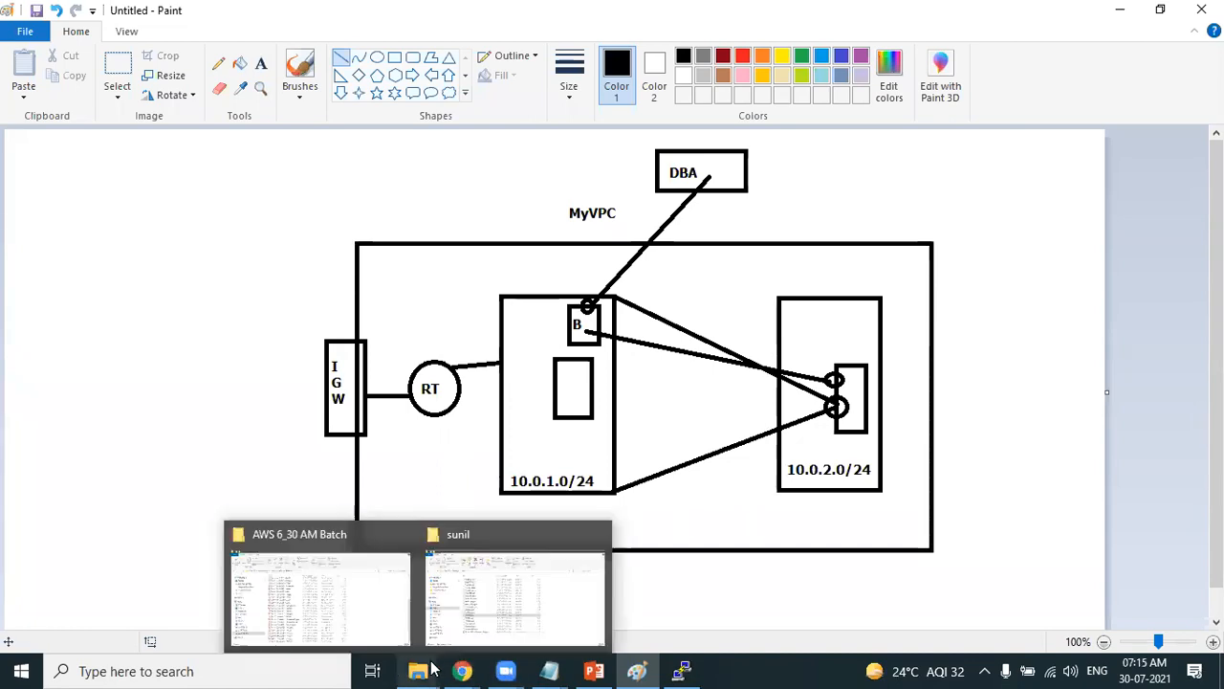
pyautogui.click(492, 618)
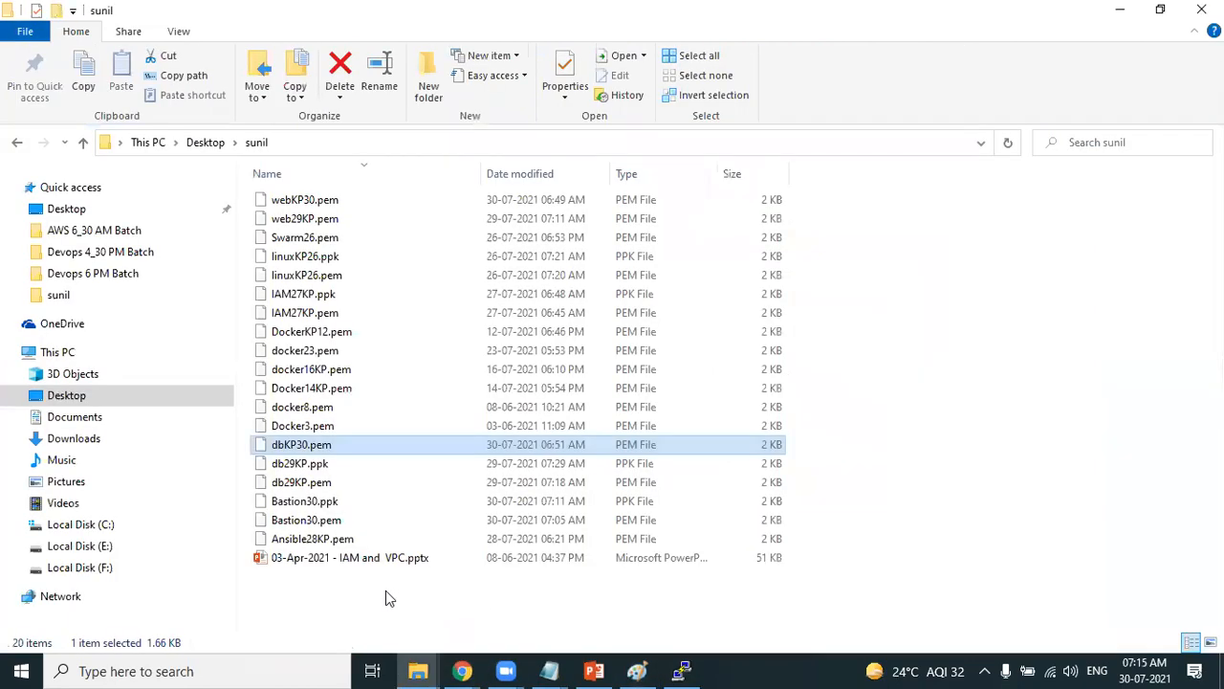
pyautogui.click(319, 448)
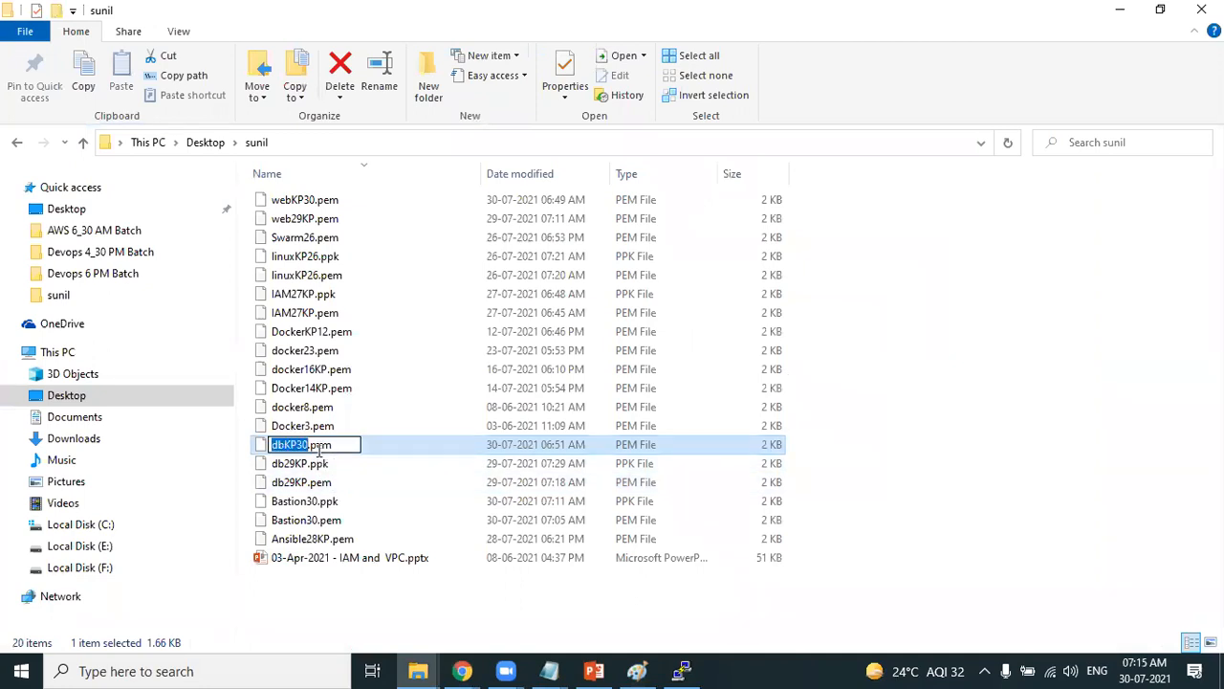
pyautogui.click(375, 447)
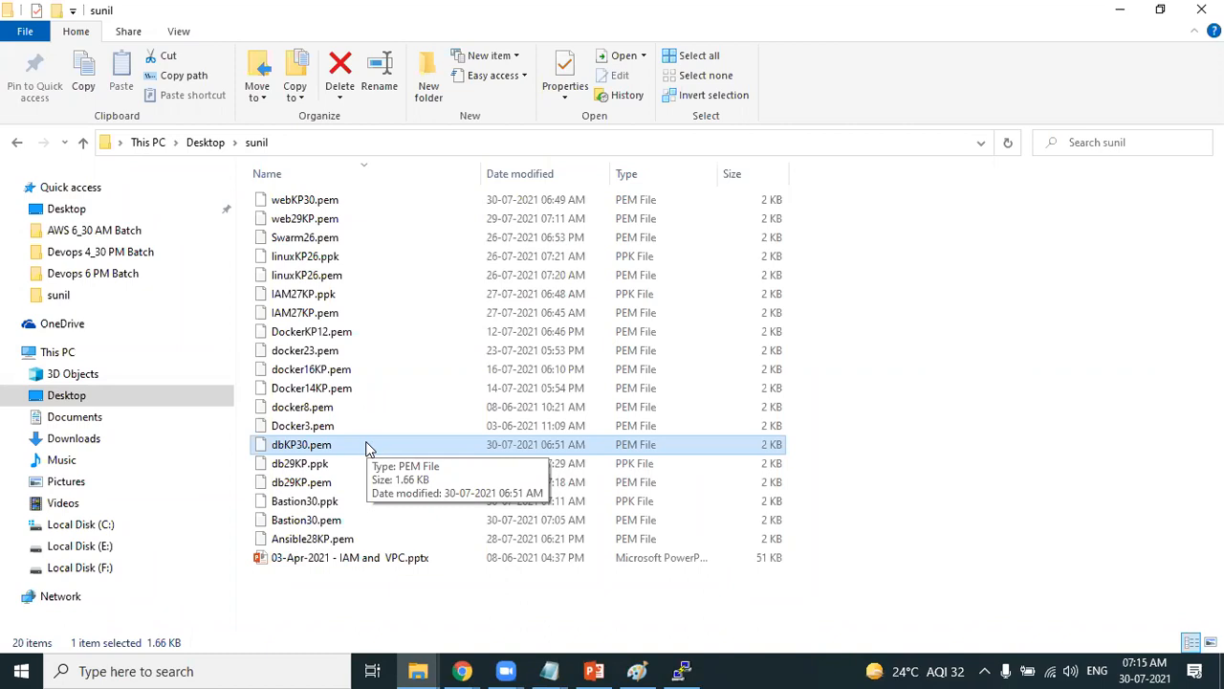
# Switch to the untitled Notepad document and add a WinSCP line below the ssh command.
pyautogui.hotkey('alt', 'Tab')
pyautogui.hotkey('alt', 'Tab')
pyautogui.press('Right')
pyautogui.click(725, 178)
pyautogui.press('Return')
pyautogui.press('Return')
pyautogui.press('Return')
pyautogui.write('WinSCP')
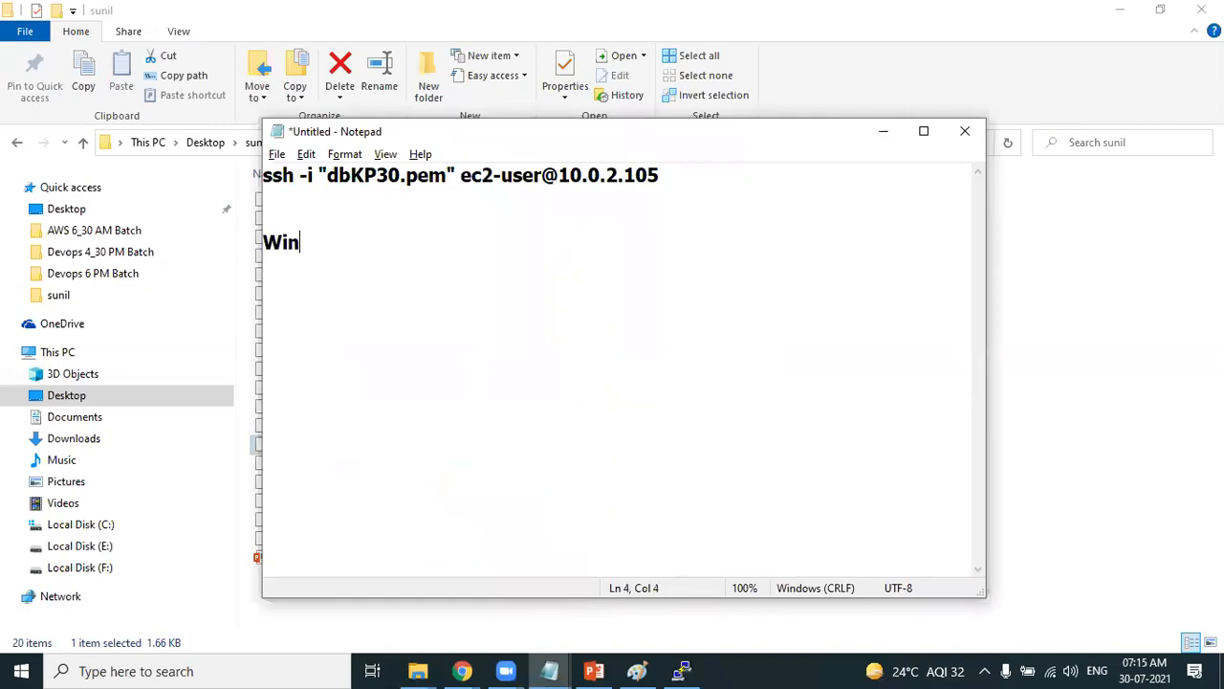
# Add the line "Win ---------------> Linux" below the WinSCP line.
pyautogui.press('Return')
pyautogui.press('Return')
pyautogui.write('Win')
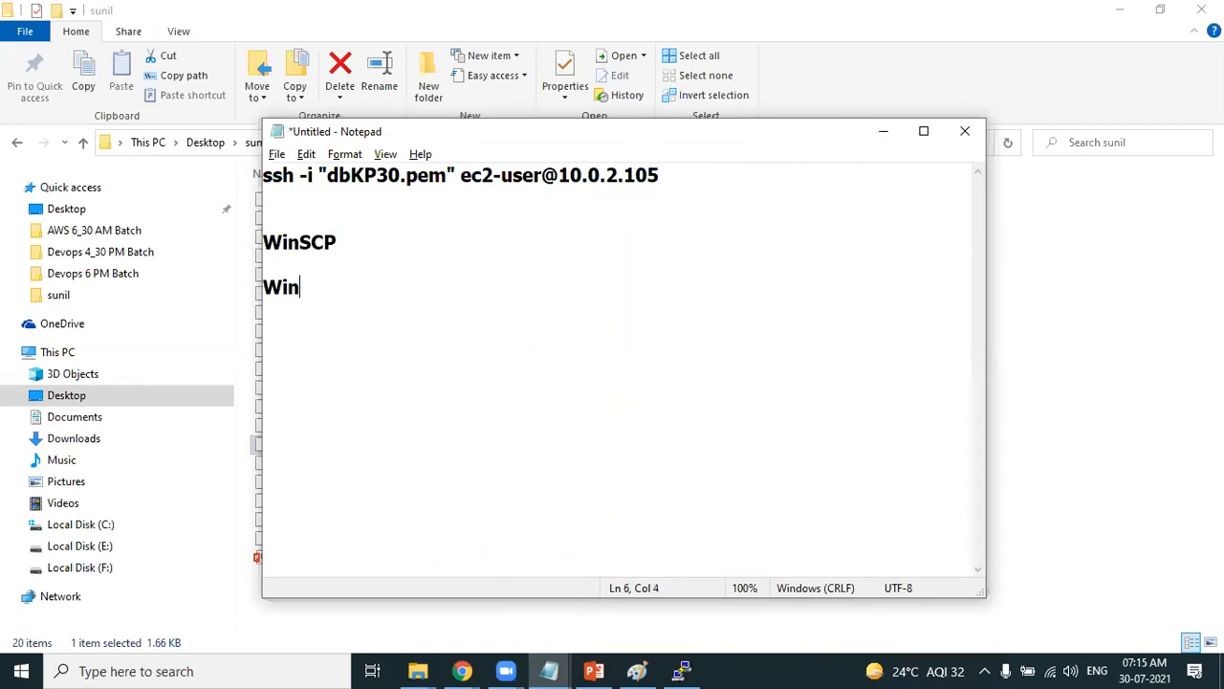
pyautogui.write(' ---------------> Linux')
pyautogui.press('Return')
pyautogui.press('Return')
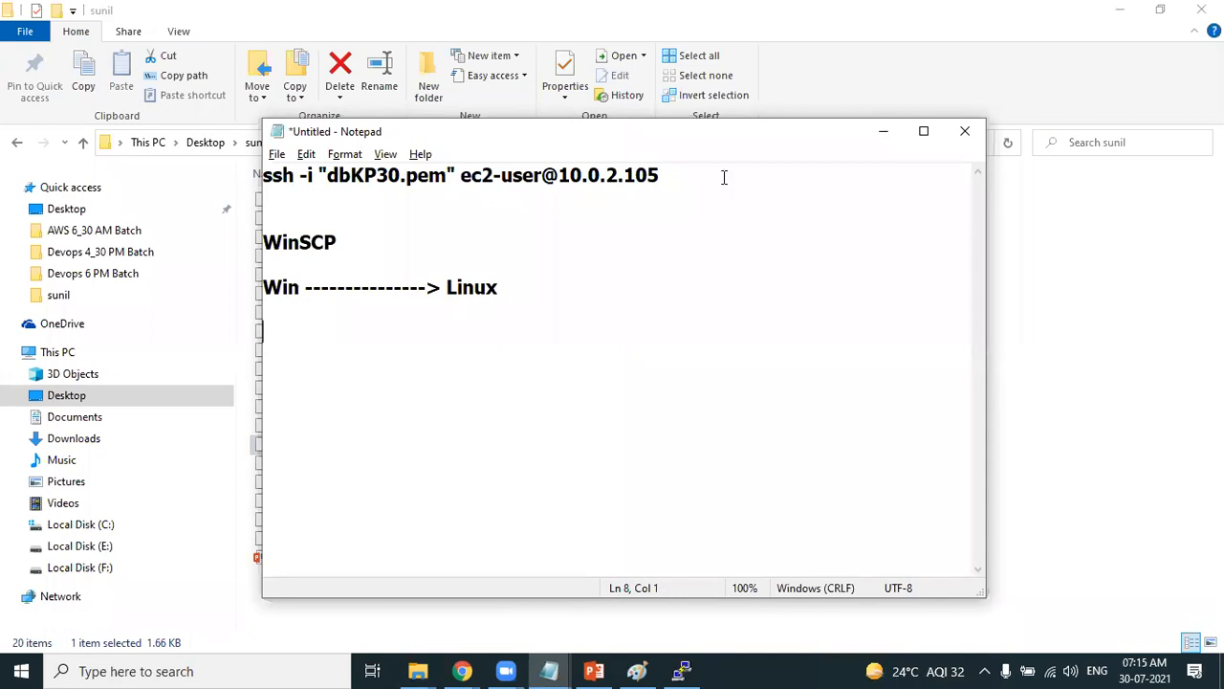
# Switch to the Day 17 VPC notes in Notepad and highlight the note about the .pem file in the present working directory.
pyautogui.hotkey('alt', 'Tab')
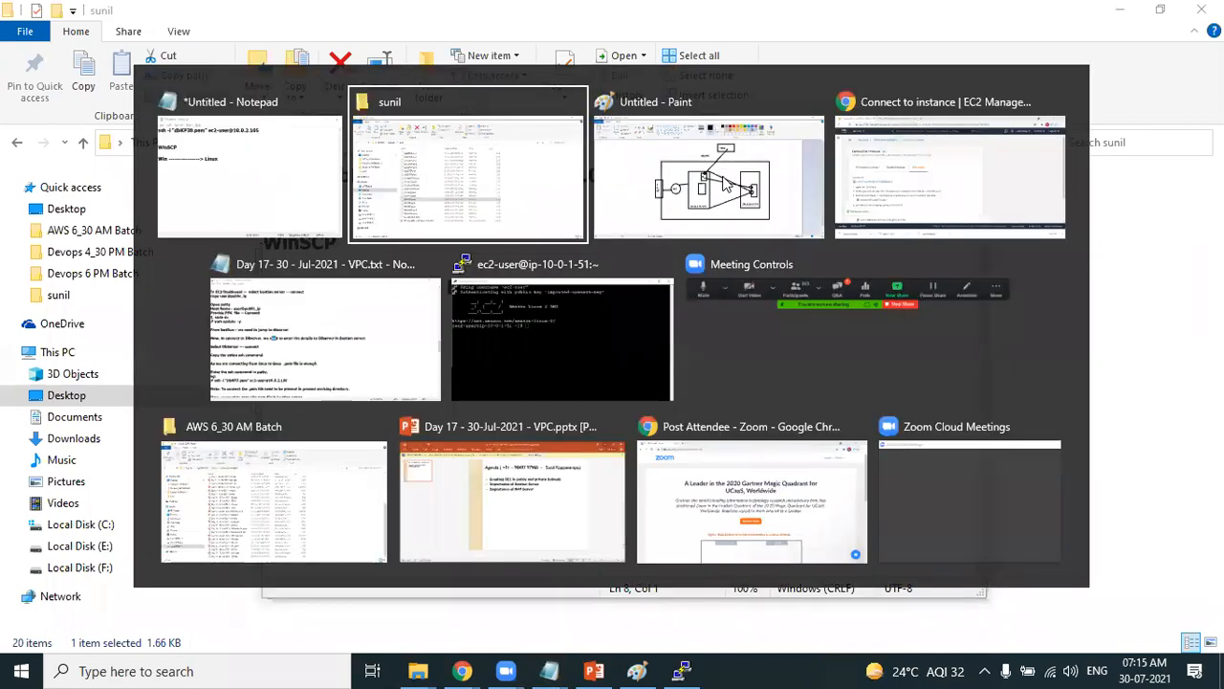
pyautogui.hotkey('alt', 'Tab')
pyautogui.hotkey('alt', 'Tab')
pyautogui.hotkey('alt', 'Tab')
pyautogui.press('Down')
pyautogui.press('Down')
pyautogui.press('Down')
pyautogui.press('Down')
pyautogui.press('Down')
pyautogui.press('Down')
pyautogui.press('Down')
pyautogui.press('Down')
pyautogui.press('Down')
pyautogui.press('Down')
pyautogui.press('Down')
pyautogui.press('Down')
pyautogui.press('Down')
pyautogui.press('Down')
pyautogui.press('Down')
pyautogui.press('Down')
pyautogui.press('Down')
pyautogui.press('Down')
pyautogui.press('Down')
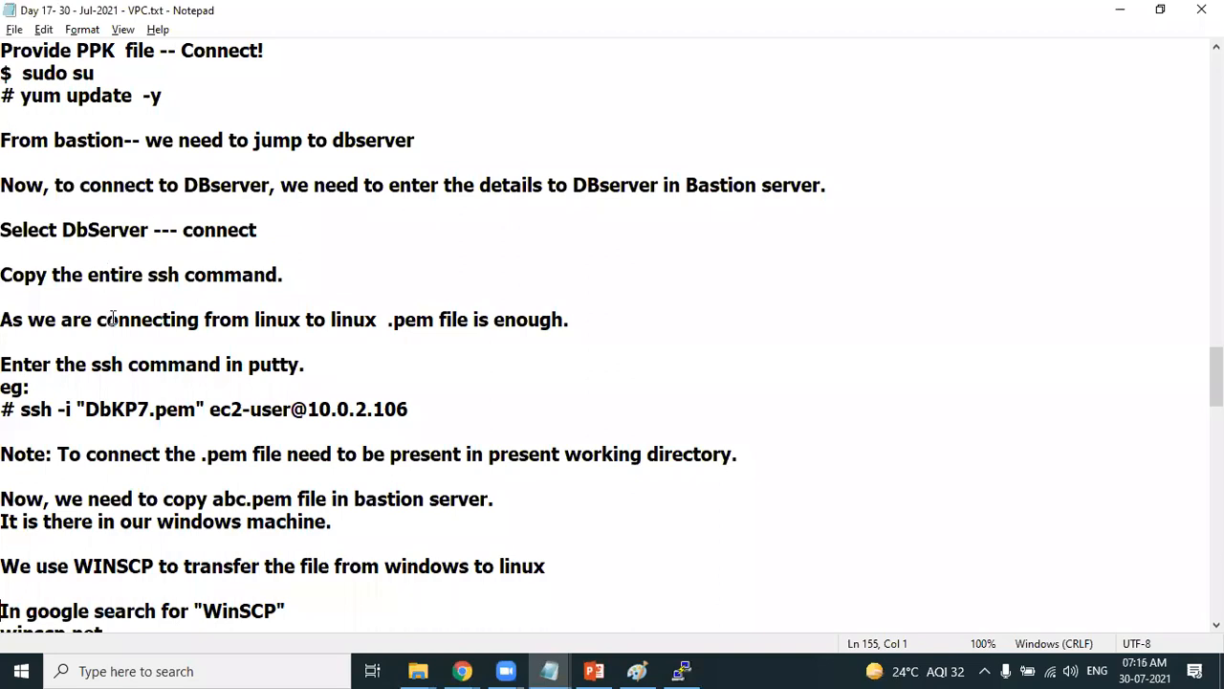
pyautogui.moveTo(58, 454); pyautogui.dragTo(745, 456)
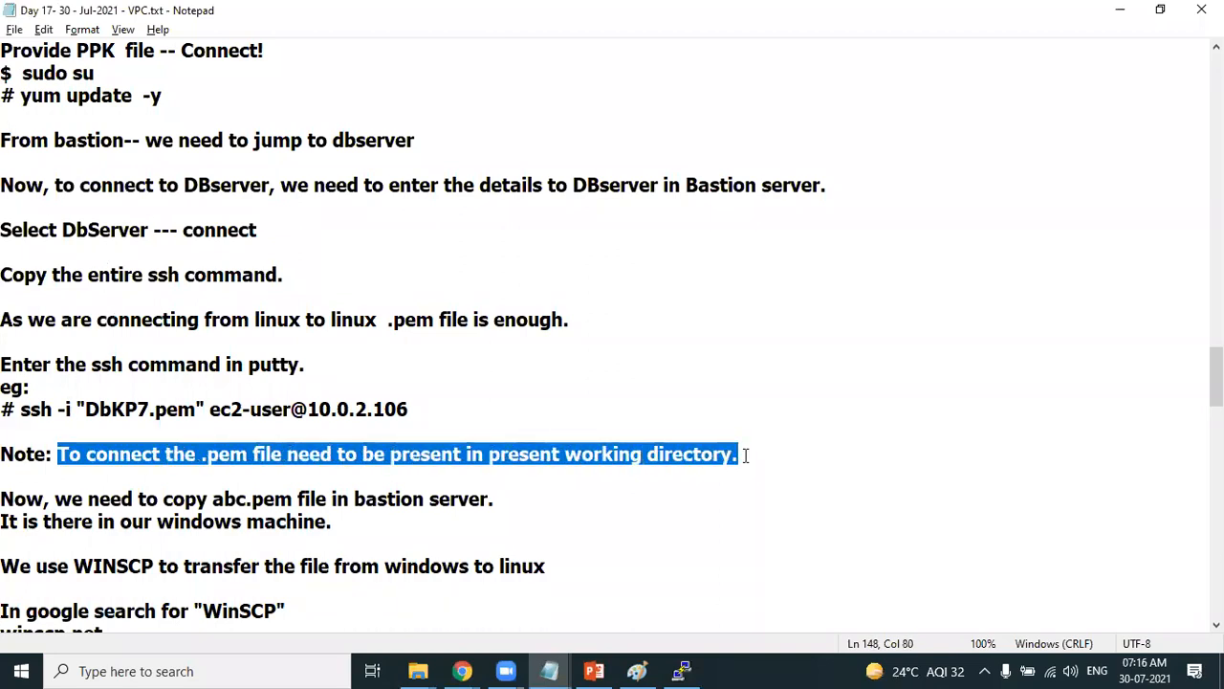
# Highlight the notes on copying abc.pem to the bastion server and transferring it from Windows to Linux with WINSCP.
pyautogui.moveTo(158, 499); pyautogui.dragTo(491, 500)
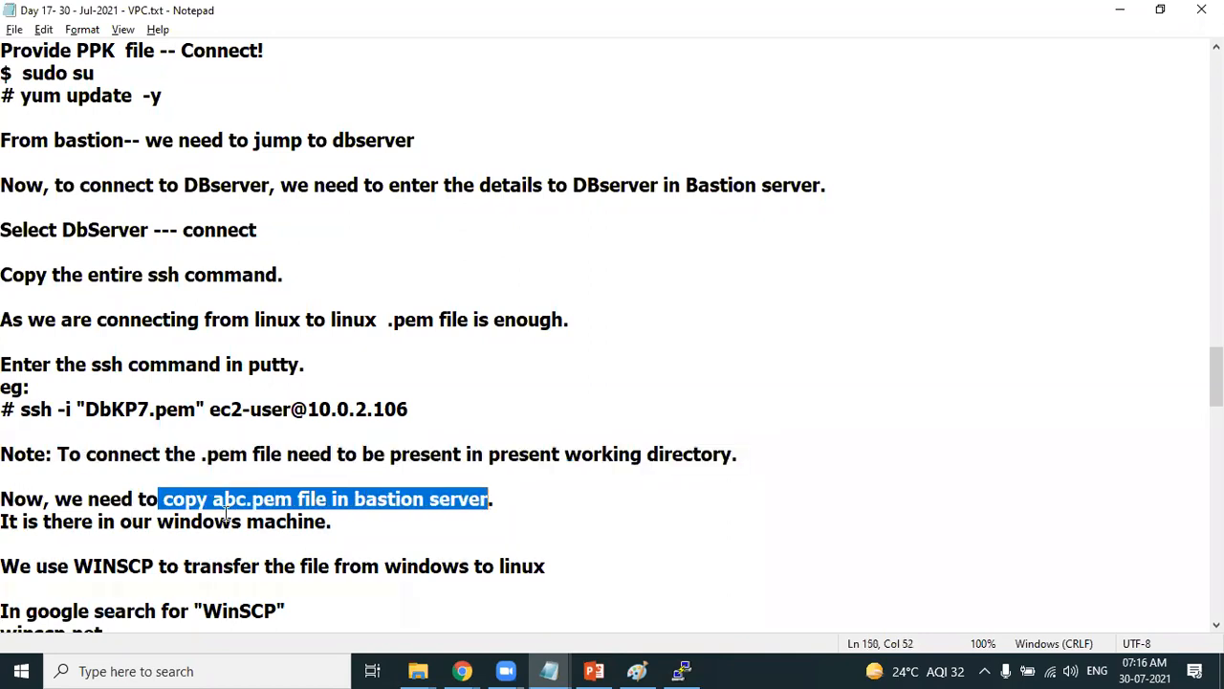
pyautogui.moveTo(98, 521); pyautogui.dragTo(259, 538)
pyautogui.press('Down')
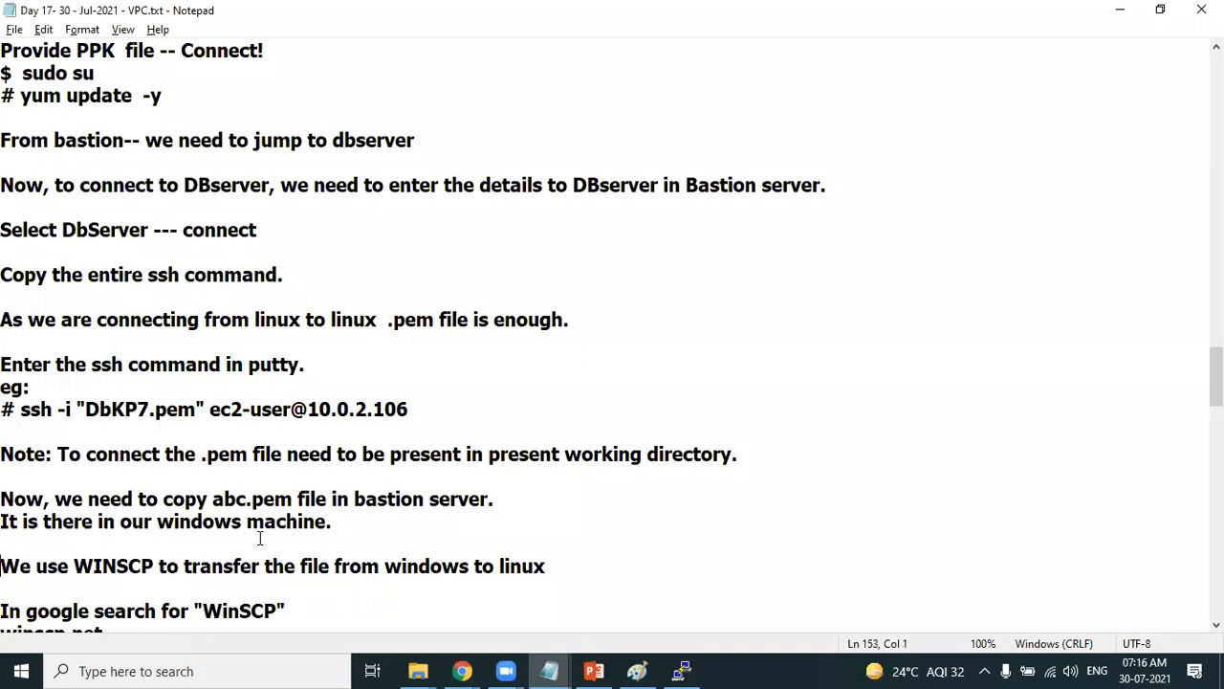
pyautogui.scroll(-3, 255, 527)
pyautogui.click(107, 368)
pyautogui.moveTo(191, 371); pyautogui.dragTo(588, 368)
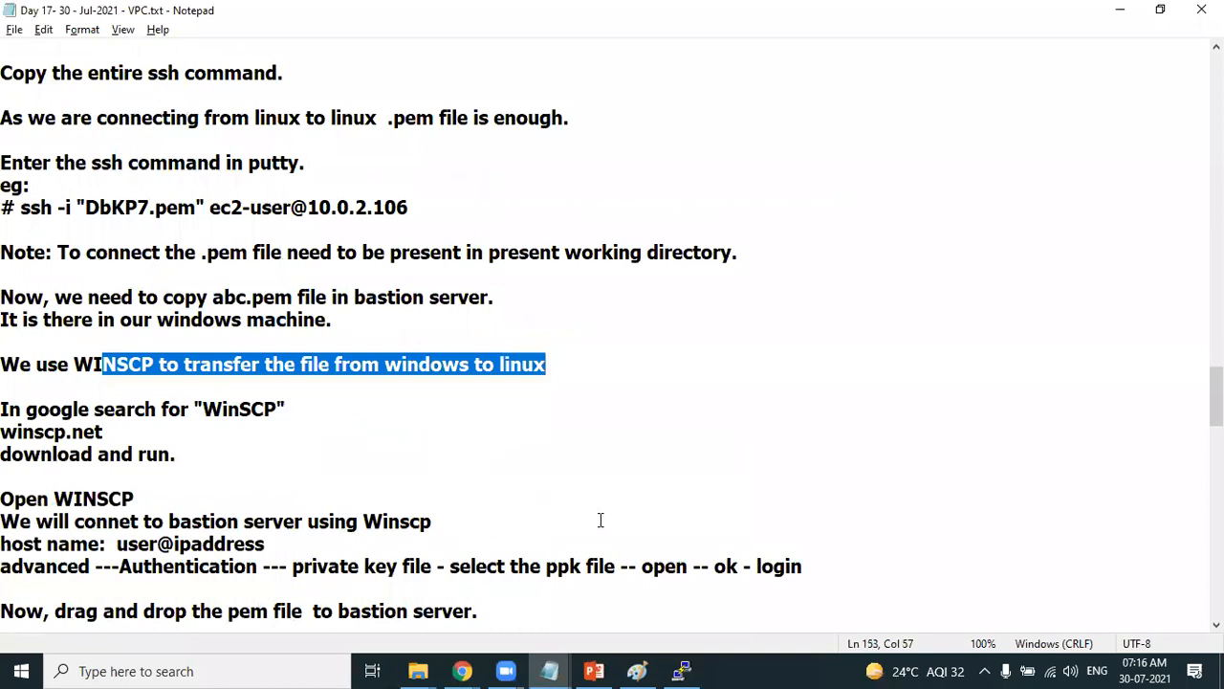
# Switch to the EC2 browser window, move the IP search tab into its own window and search Google there for winscp.
pyautogui.click(462, 669)
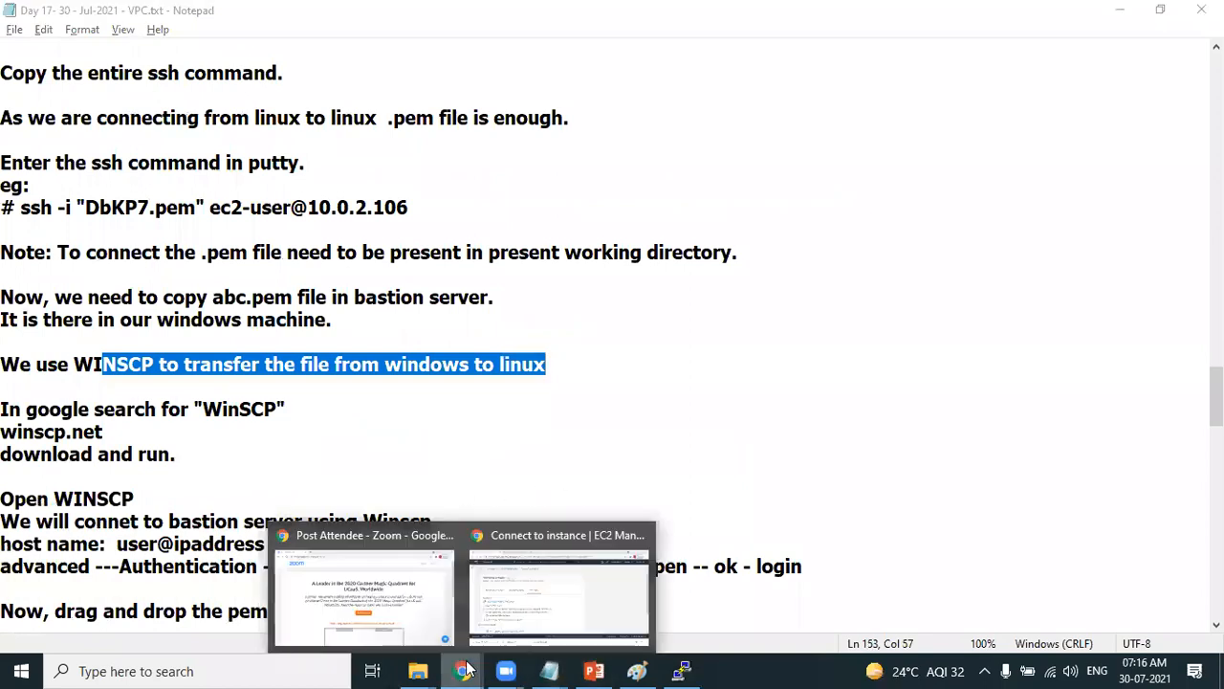
pyautogui.click(540, 624)
pyautogui.click(264, 29)
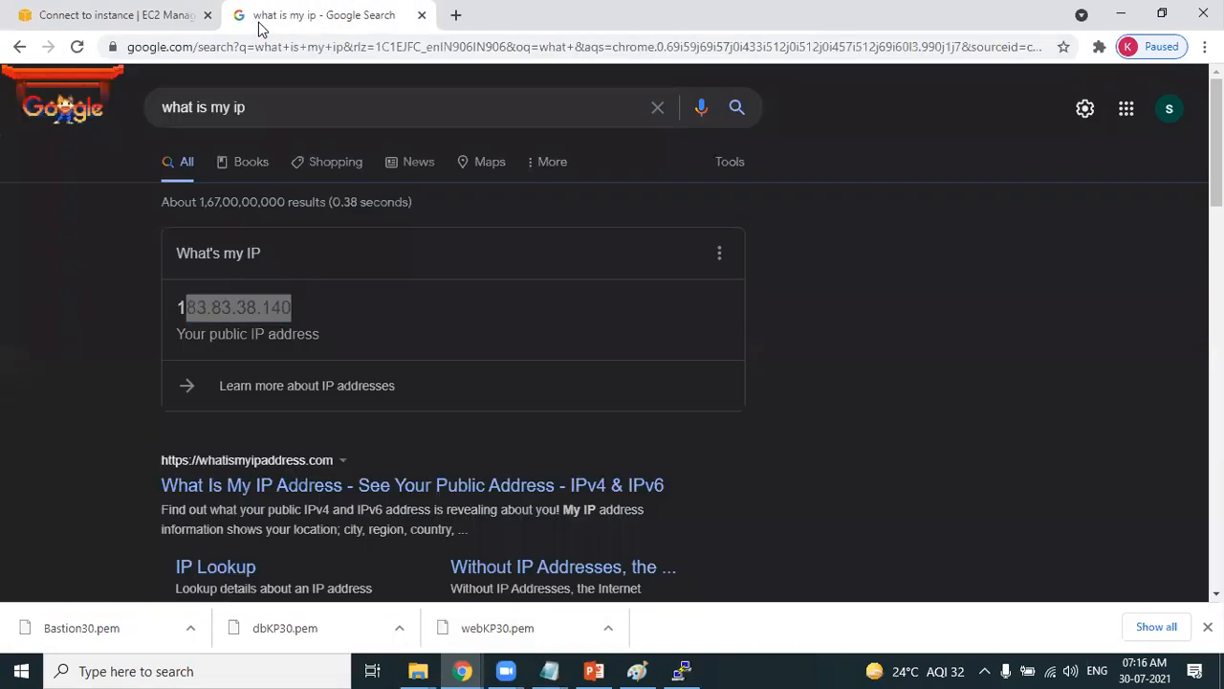
pyautogui.moveTo(264, 27); pyautogui.dragTo(222, 254)
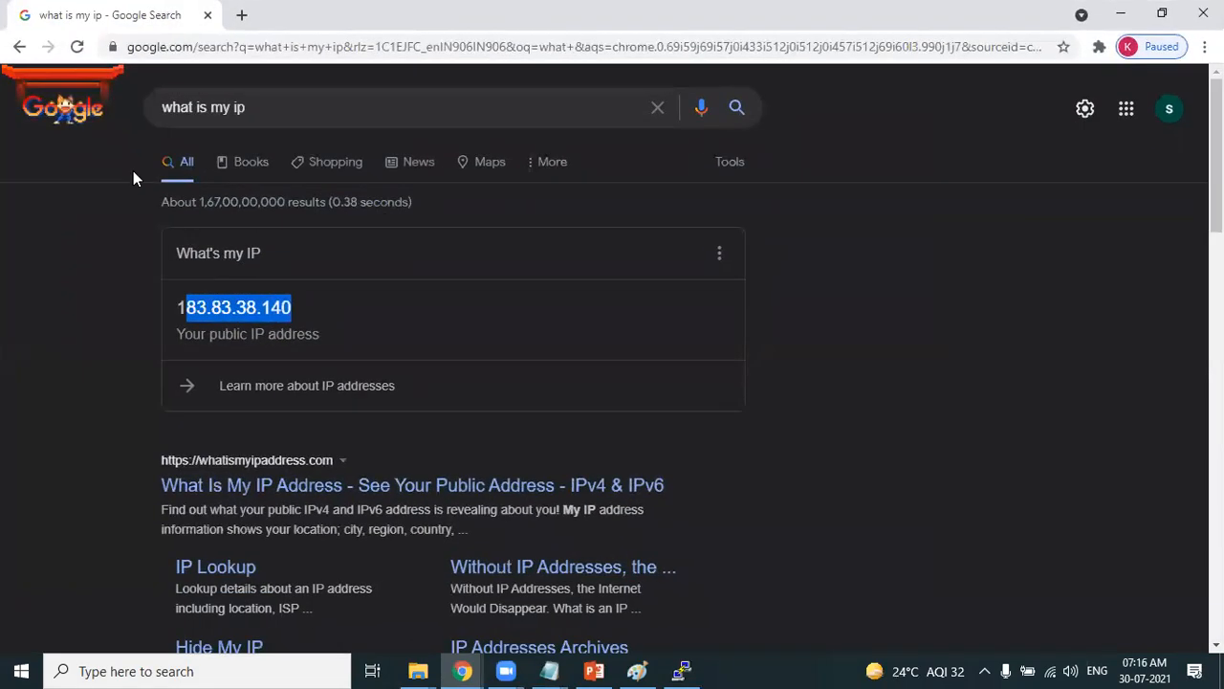
pyautogui.click(167, 47)
pyautogui.write('win')
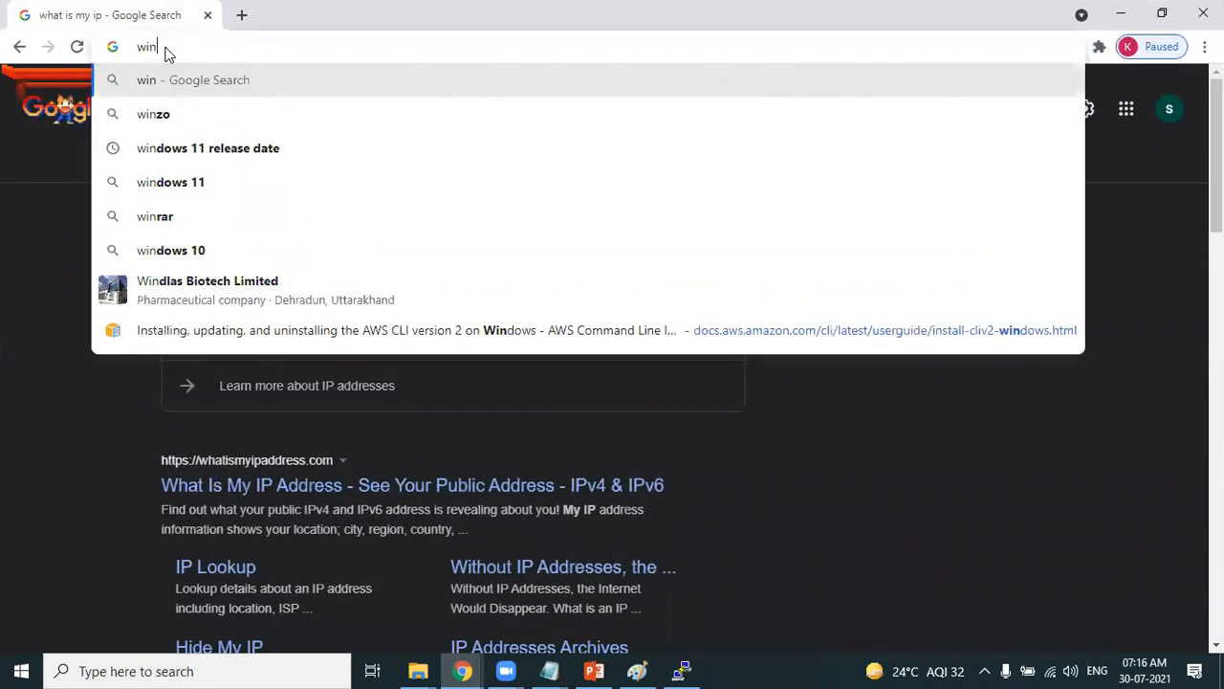
pyautogui.write('scp')
pyautogui.press('Return')
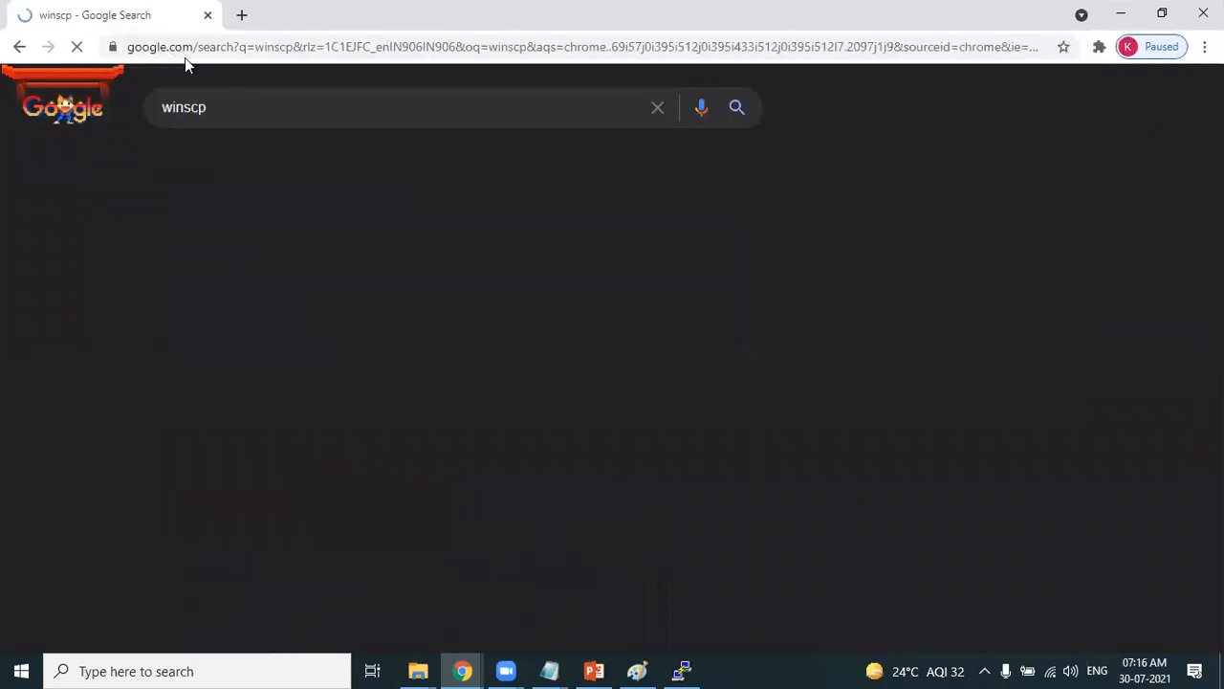
# Open the official WinSCP download page from the search results and choose the WinSCP 5.19.2 download.
pyautogui.click(289, 259)
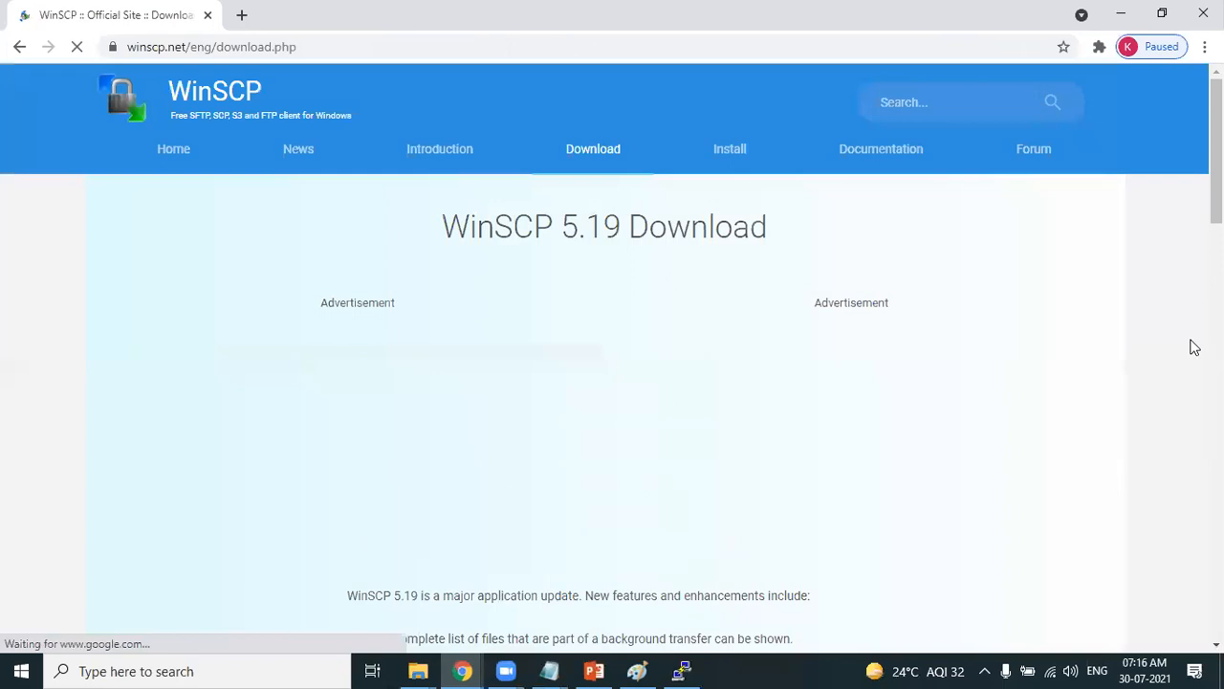
pyautogui.scroll(-5, 1148, 377)
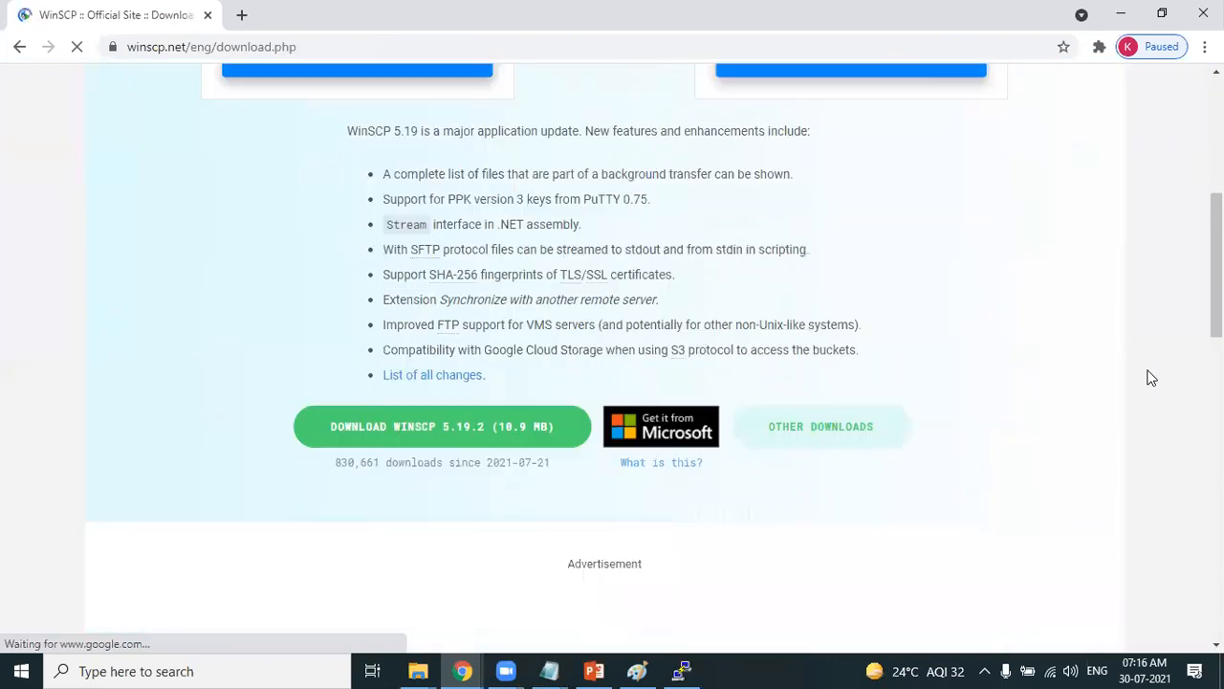
pyautogui.click(467, 432)
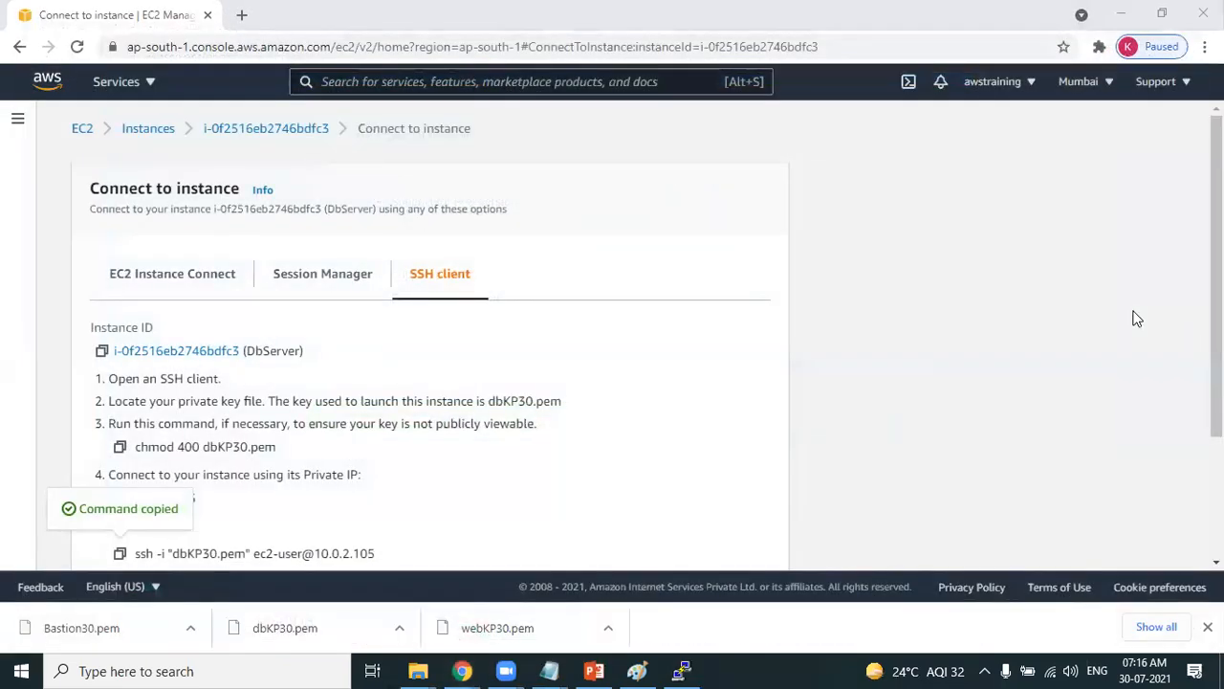
# Find the installed WinSCP app on the computer and launch it.
pyautogui.press('super')
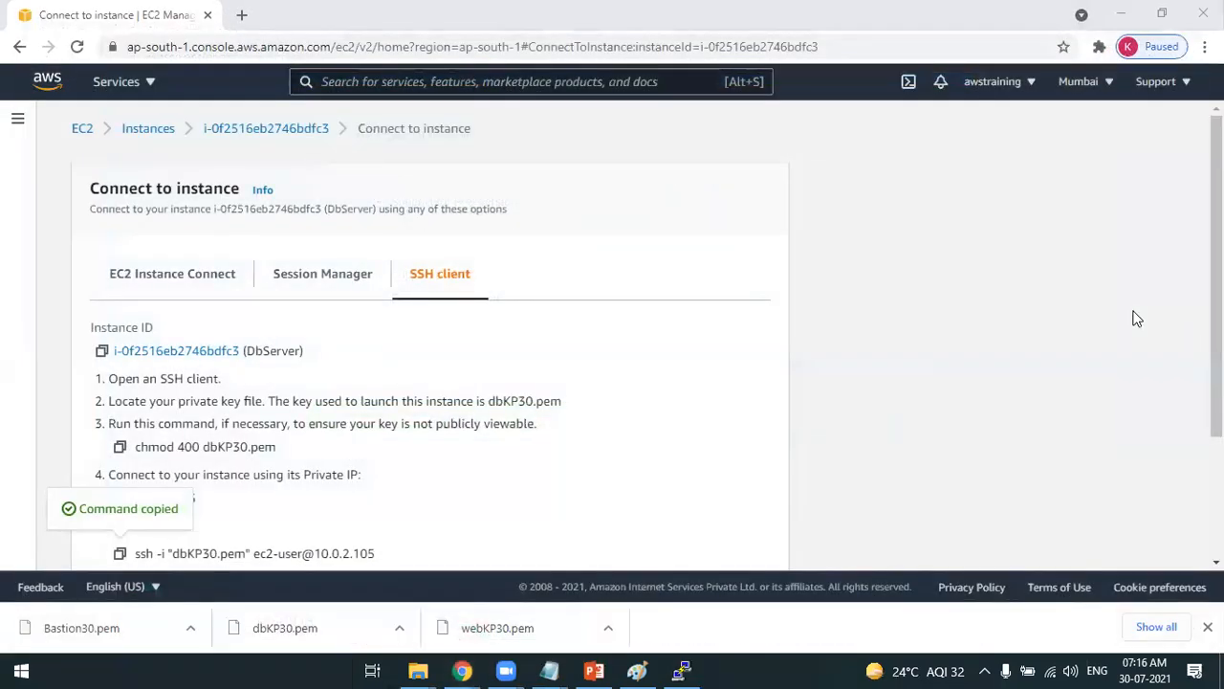
pyautogui.write('winsc')
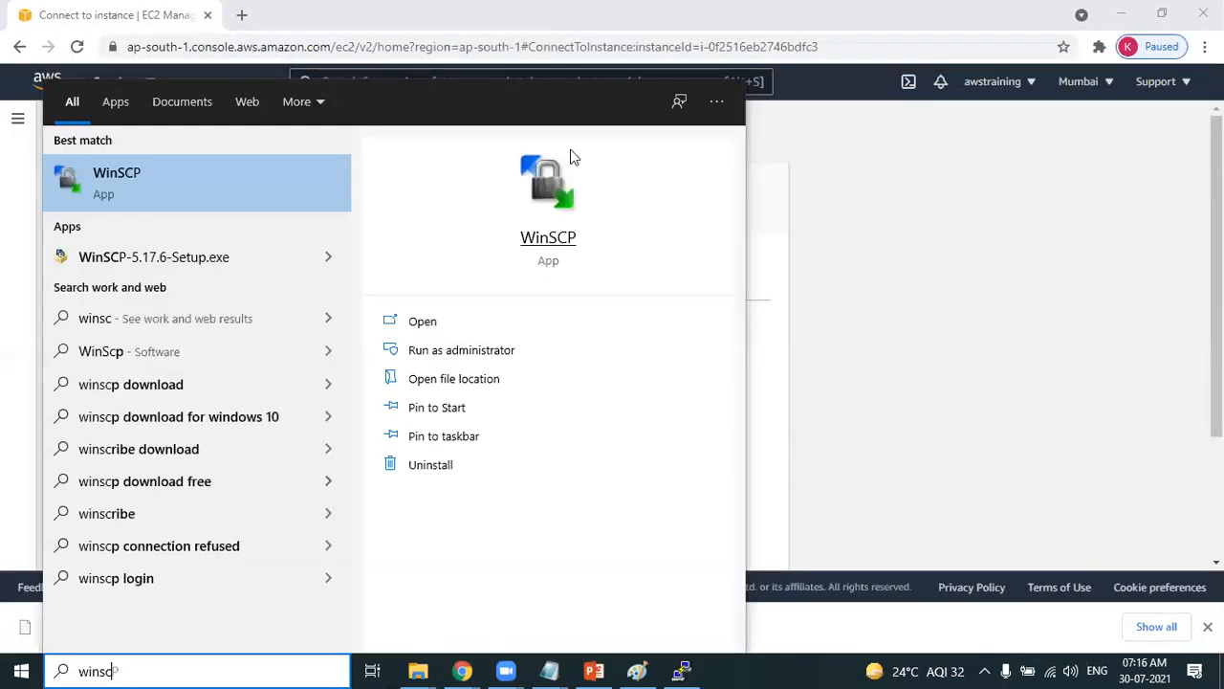
pyautogui.click(171, 179)
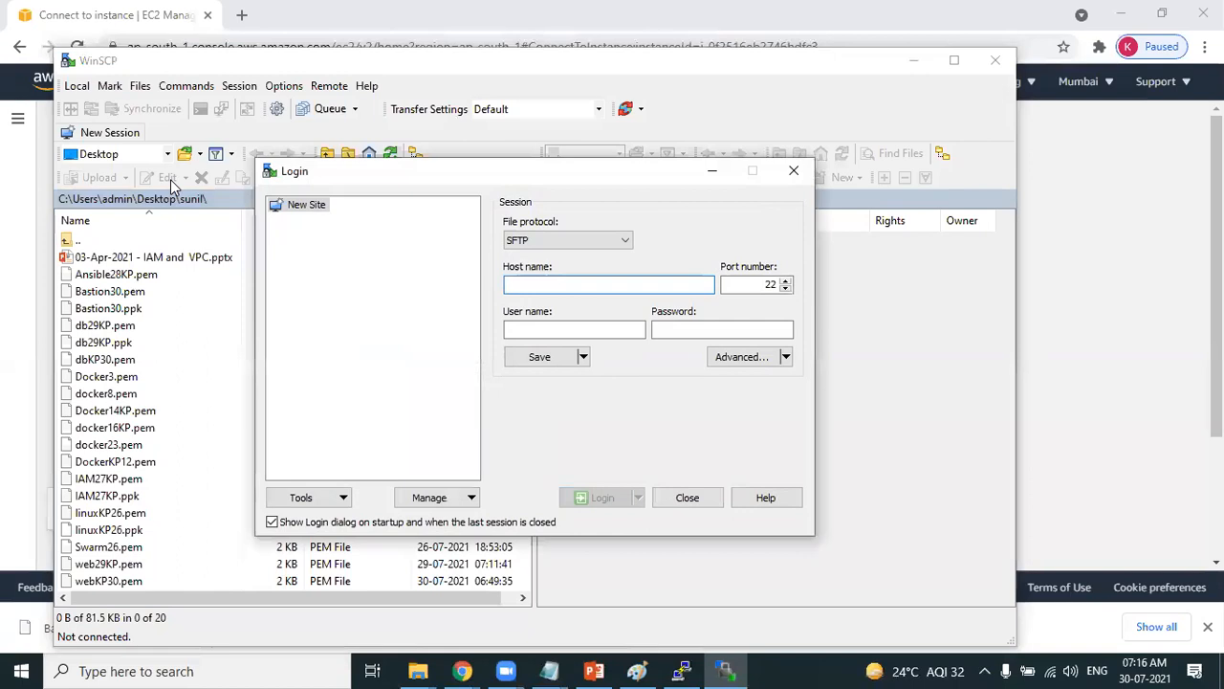
# Switch to the MyVPC diagram in Paint and examine the DBA's connection to the bastion server.
pyautogui.hotkey('alt', 'Tab')
pyautogui.hotkey('alt', 'Tab')
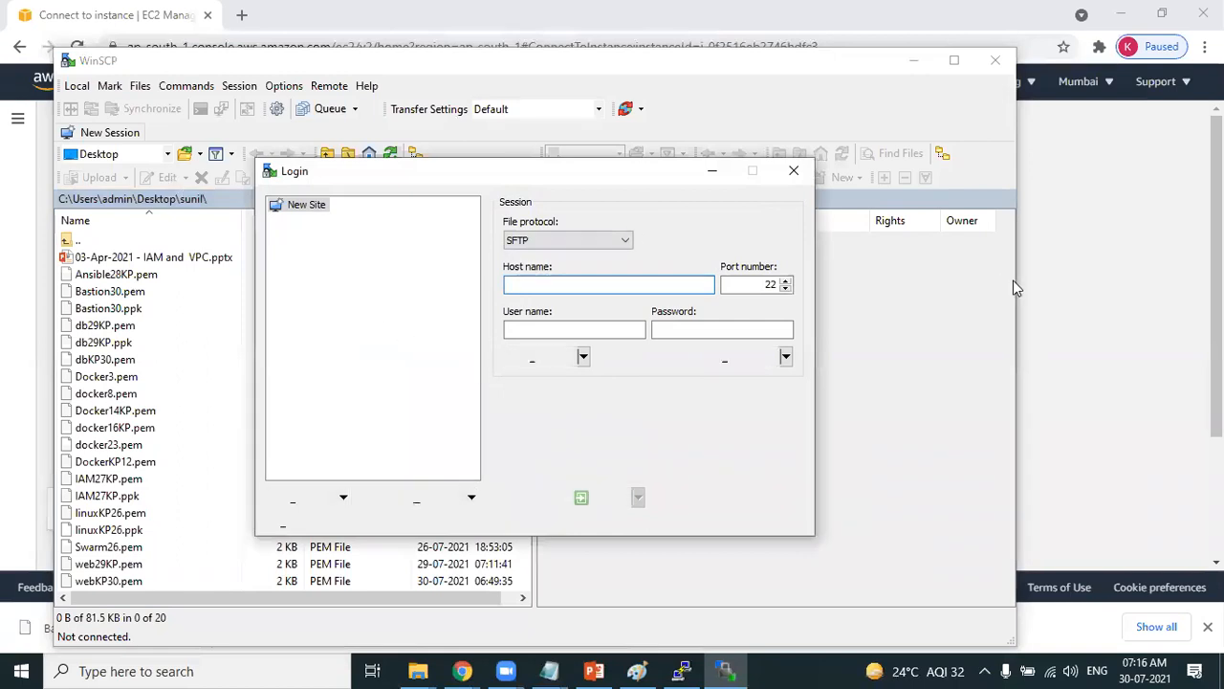
pyautogui.hotkey('alt', 'Tab')
pyautogui.hotkey('alt', 'Tab')
pyautogui.hotkey('alt', 'Tab')
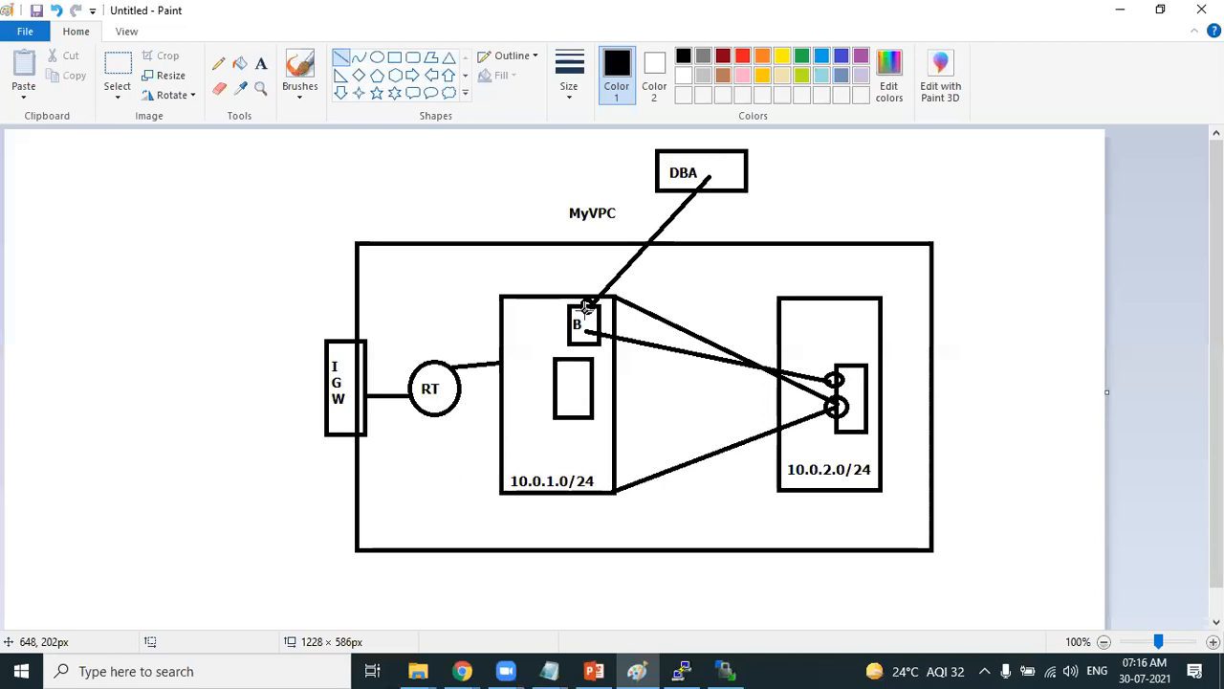
# Switch to the Day 17 VPC notes in Notepad and read through the instructions for connecting to the bastion server with WinSCP.
pyautogui.hotkey('alt', 'Tab')
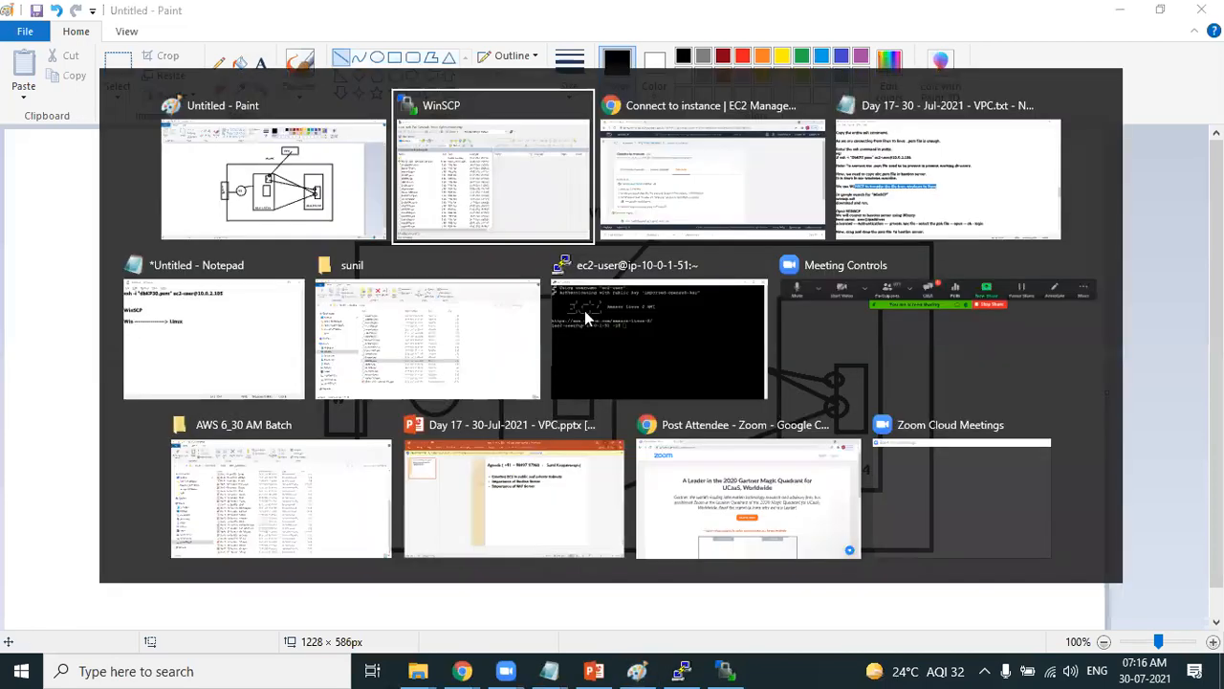
pyautogui.hotkey('alt', 'Tab')
pyautogui.hotkey('alt', 'Tab')
pyautogui.press('Home')
pyautogui.press('Down')
pyautogui.press('Down')
pyautogui.press('Down')
pyautogui.press('Down')
pyautogui.press('Down')
pyautogui.press('Down')
pyautogui.press('Down')
pyautogui.press('Down')
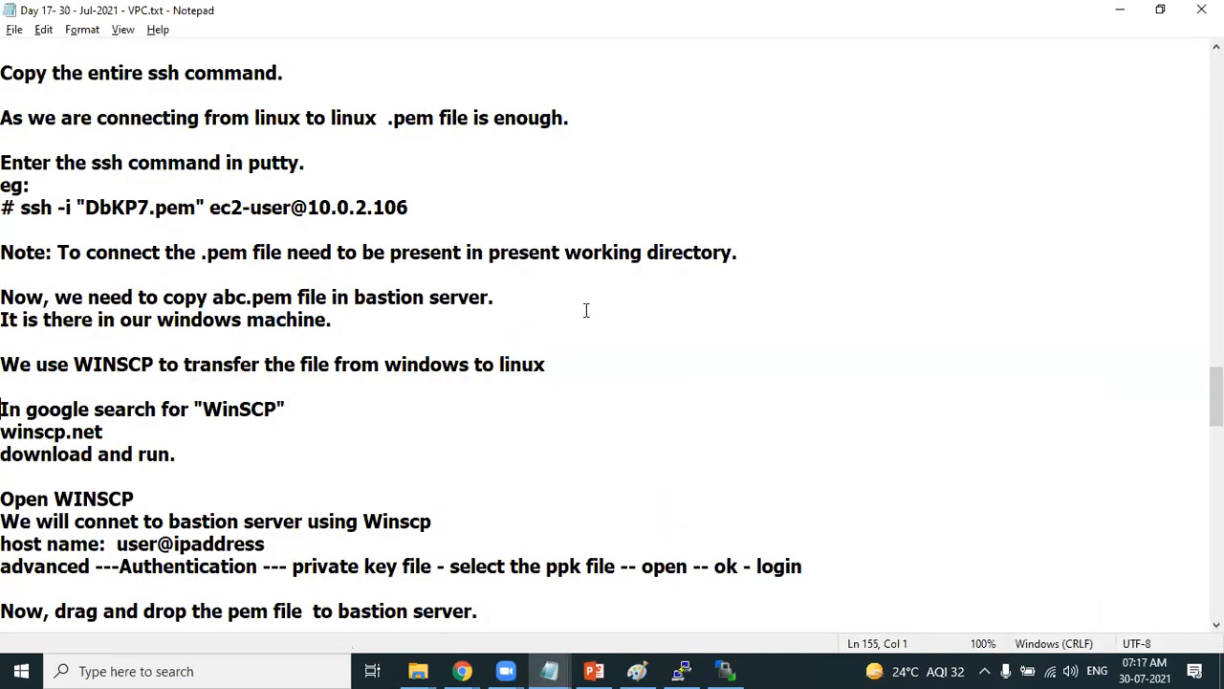
pyautogui.hotkey('alt', 'Tab')
pyautogui.hotkey('alt', 'Tab')
pyautogui.hotkey('alt', 'Tab')
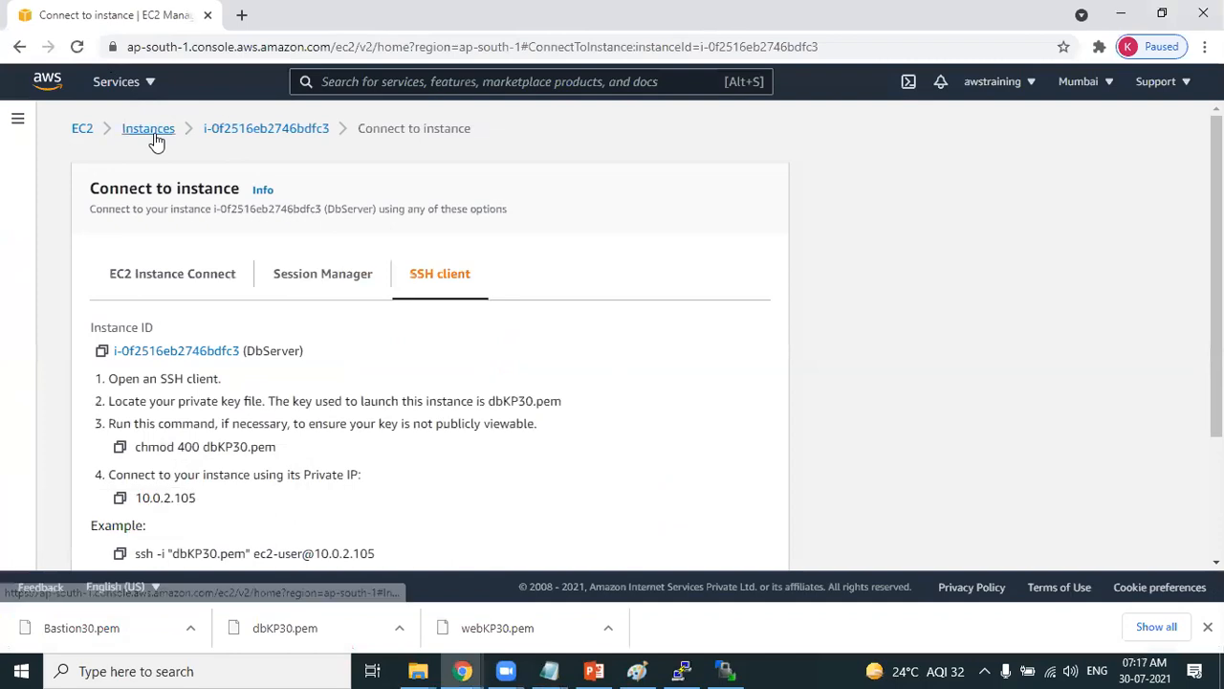
pyautogui.click(153, 127)
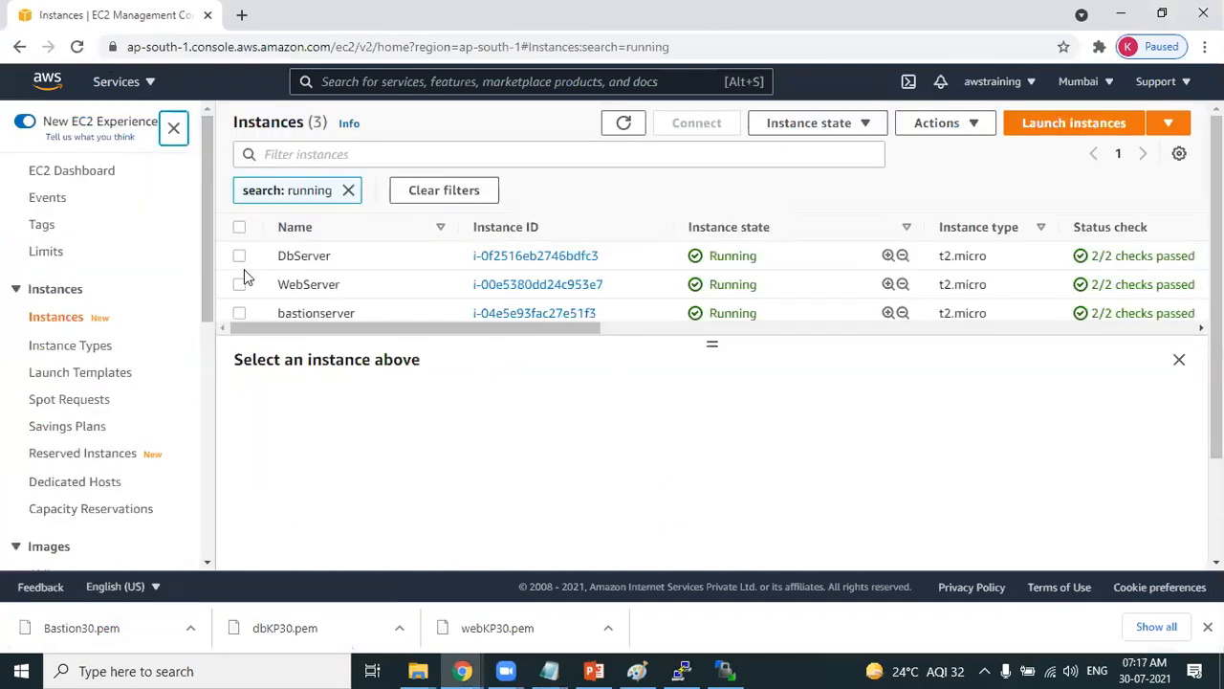
pyautogui.click(241, 312)
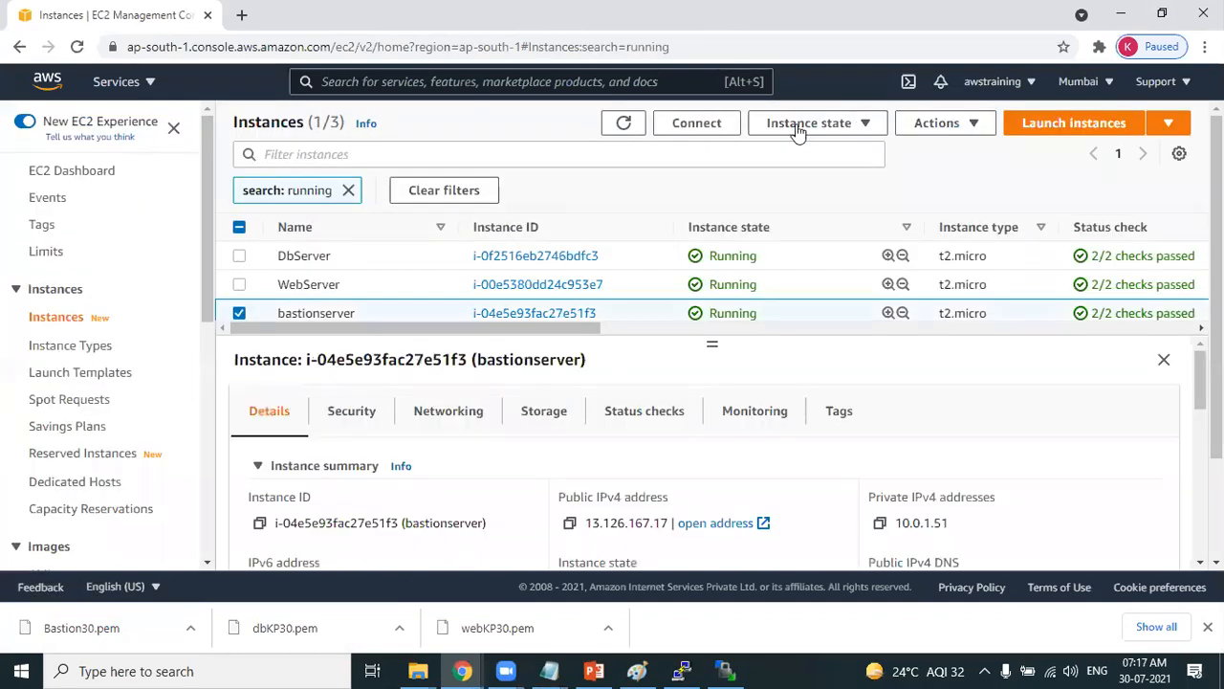
pyautogui.click(708, 124)
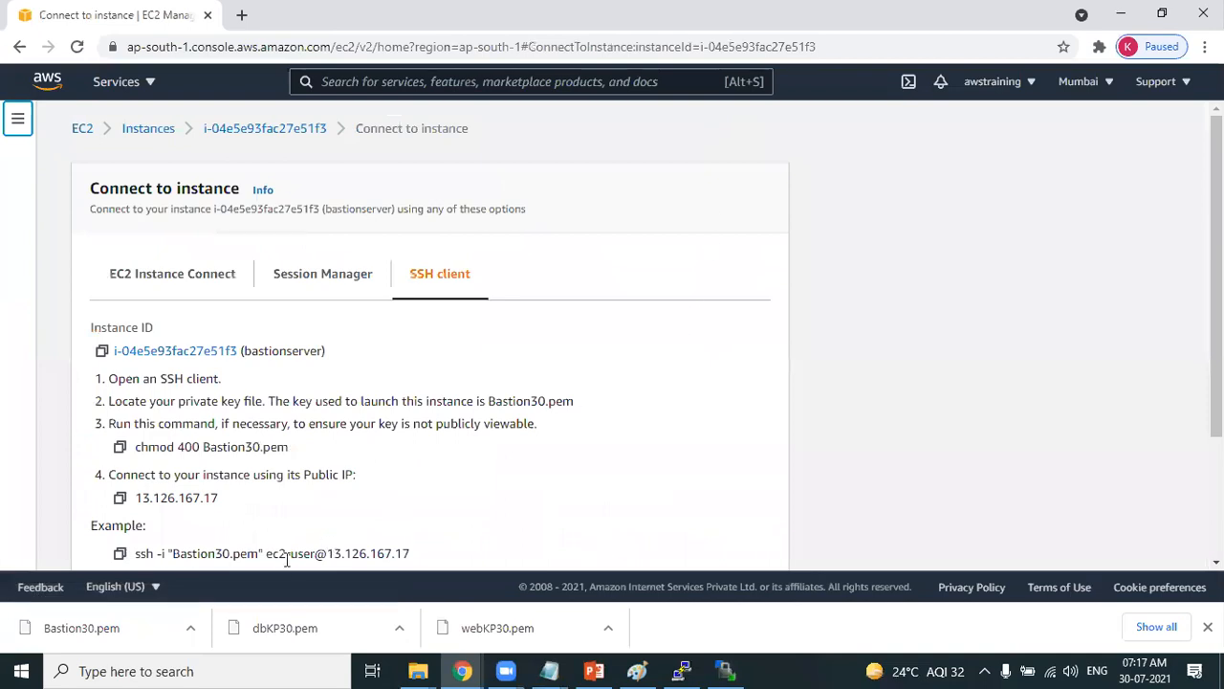
pyautogui.moveTo(268, 553); pyautogui.dragTo(449, 553)
pyautogui.hotkey('ctrl', 'c')
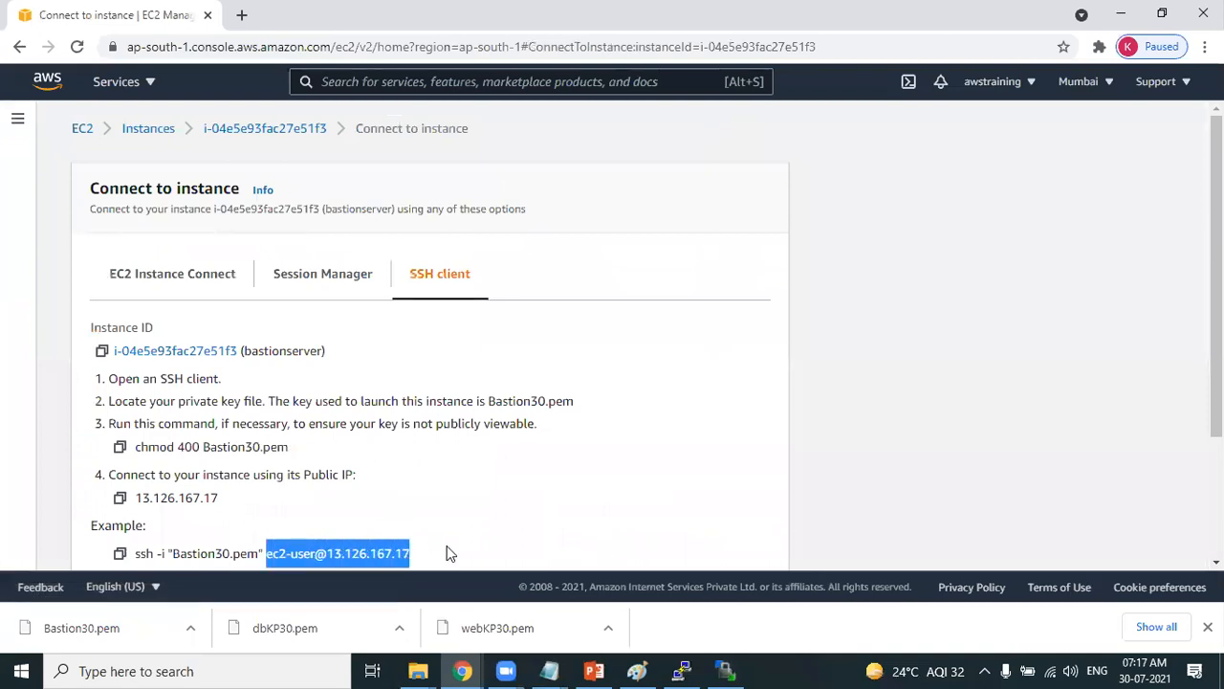
pyautogui.hotkey('alt', 'Tab')
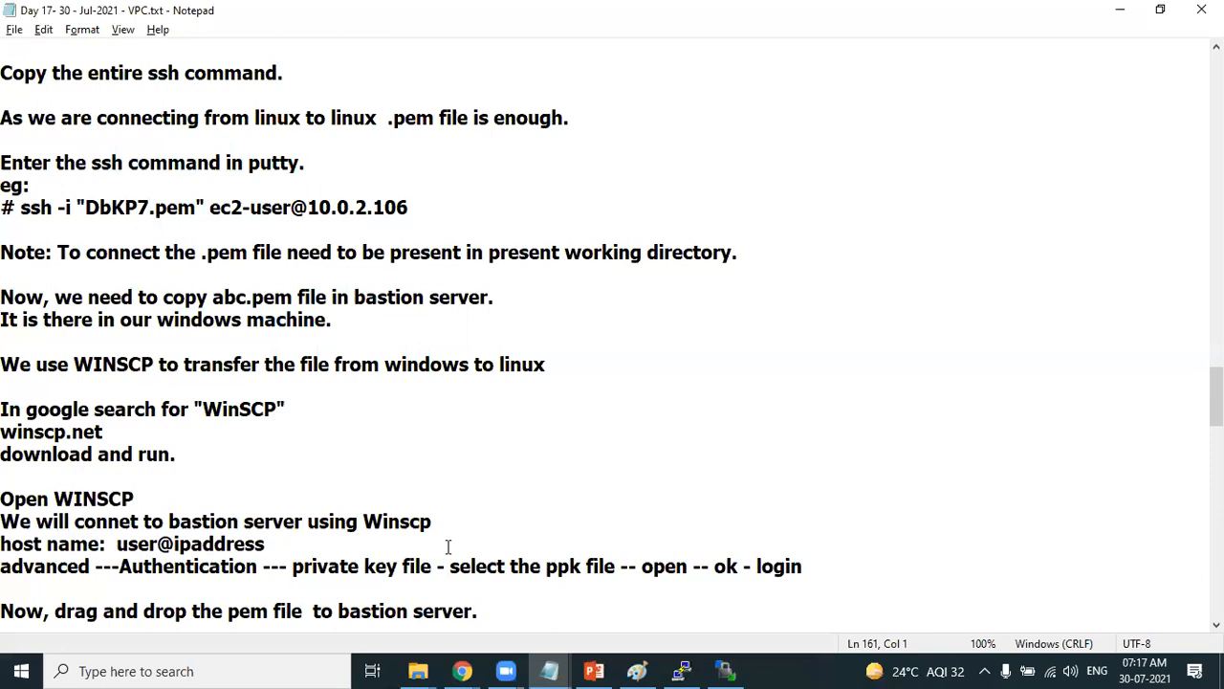
pyautogui.hotkey('alt', 'Tab')
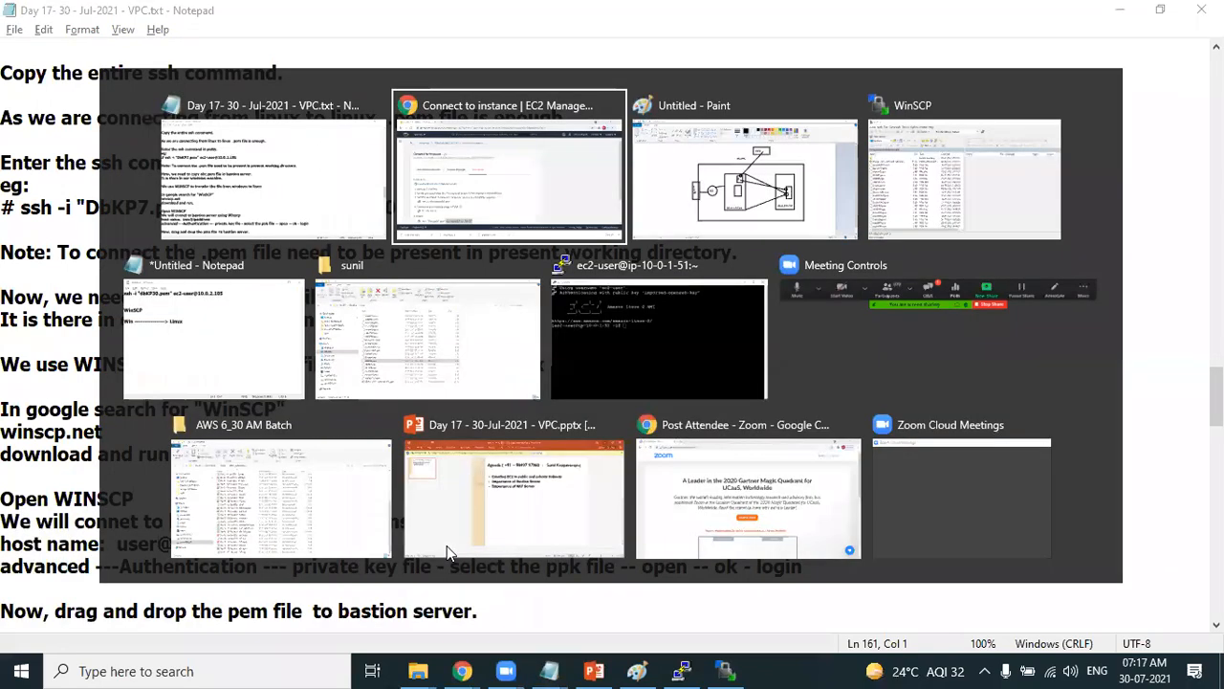
pyautogui.hotkey('alt', 'Tab')
pyautogui.hotkey('alt', 'Tab')
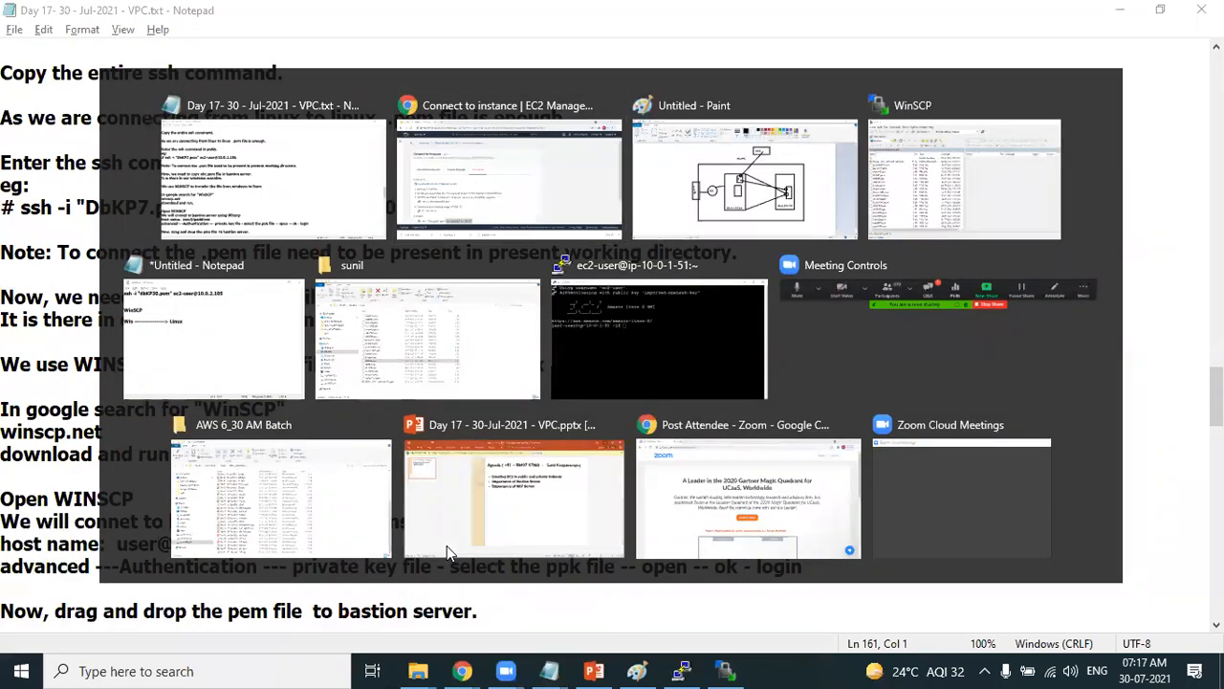
pyautogui.hotkey('ctrl', 'v')
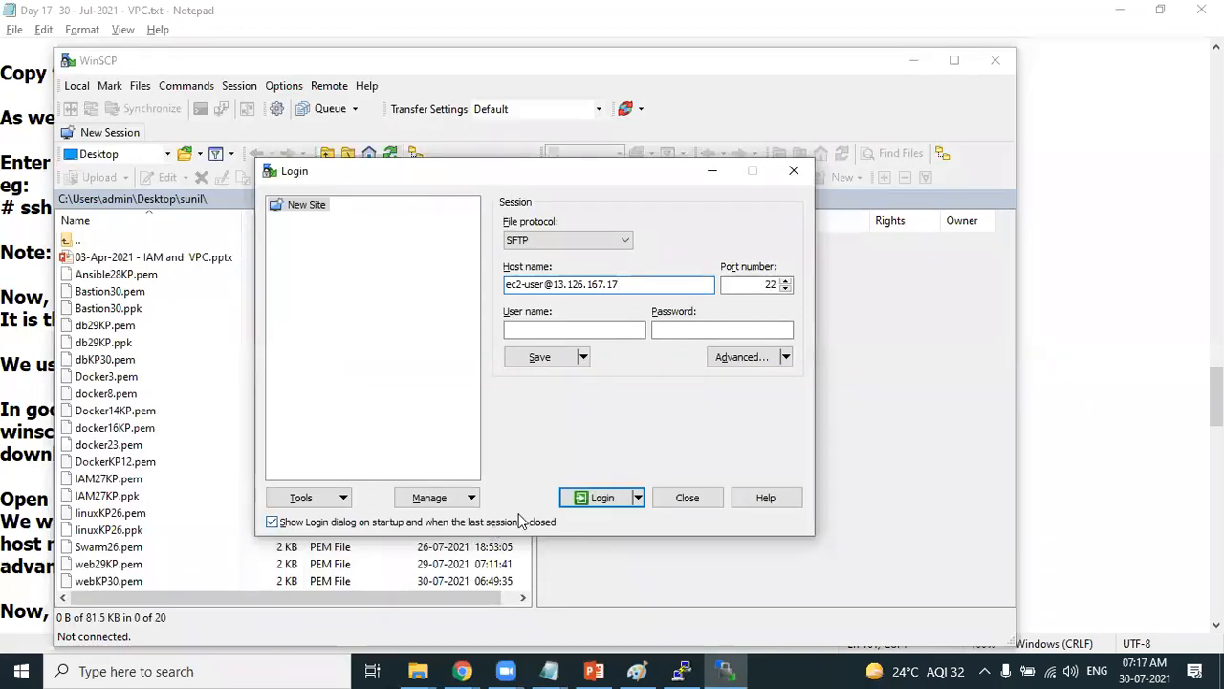
pyautogui.click(739, 360)
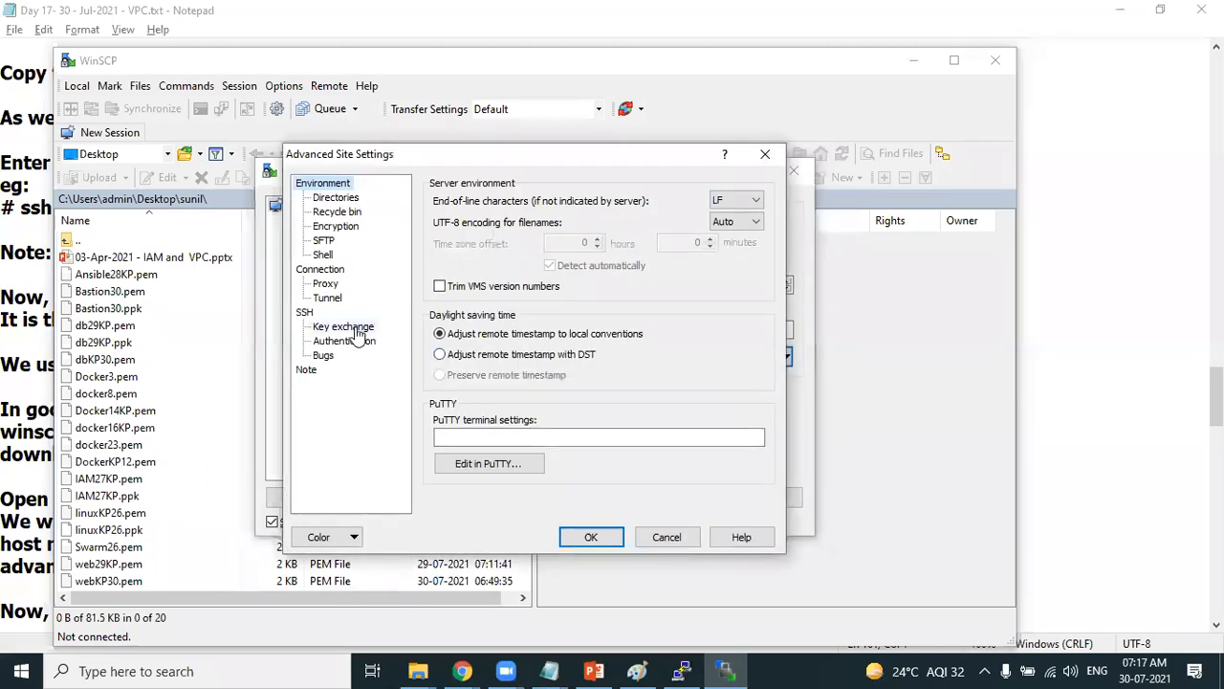
pyautogui.click(356, 340)
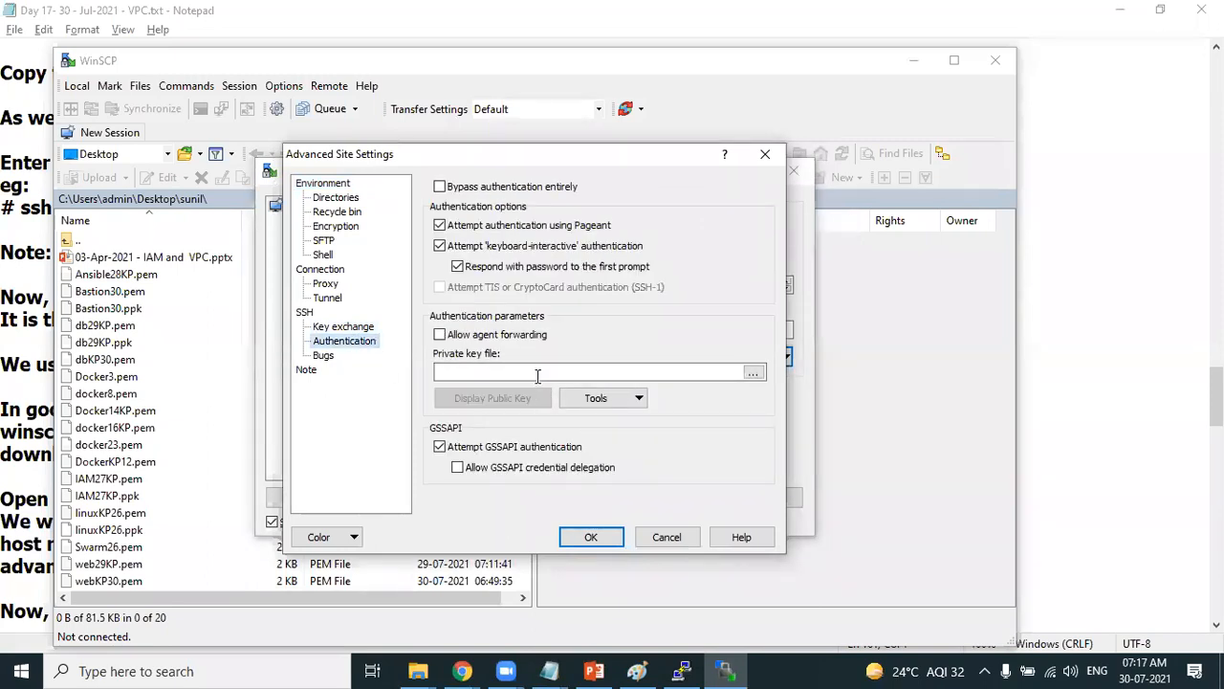
pyautogui.hotkey('alt', 'Tab')
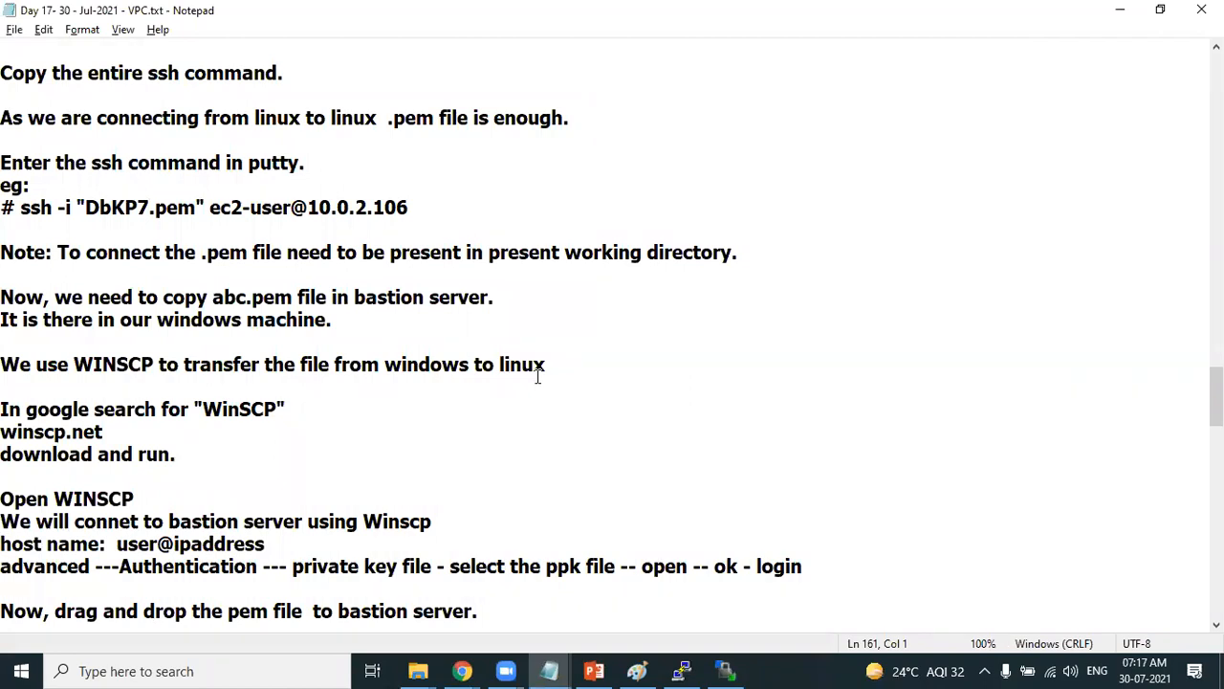
pyautogui.hotkey('alt', 'Tab')
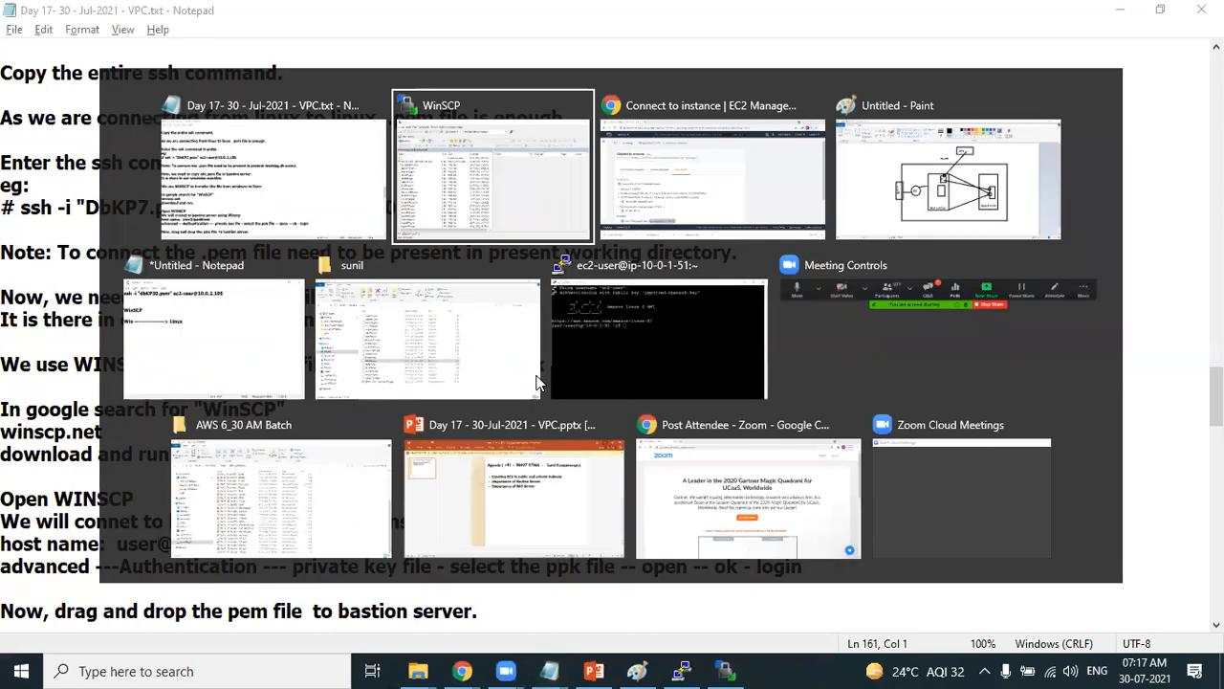
pyautogui.hotkey('alt', 'Tab')
pyautogui.hotkey('alt', 'Tab')
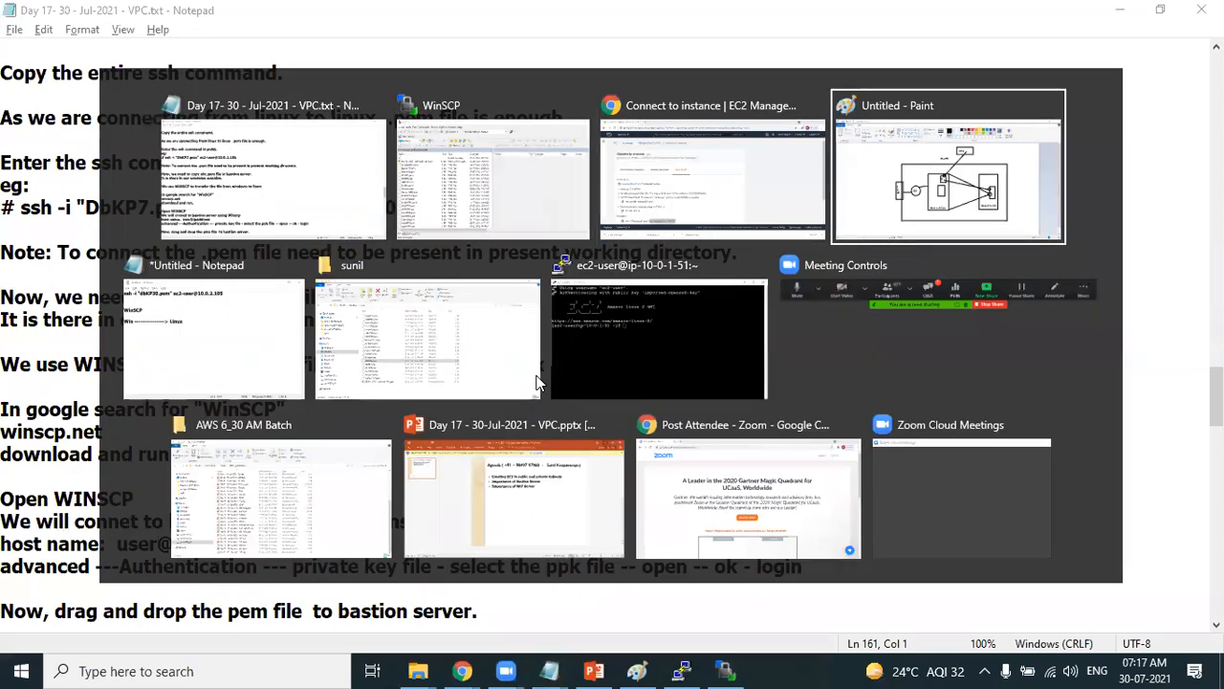
pyautogui.hotkey('alt', 'shift', 'Tab')
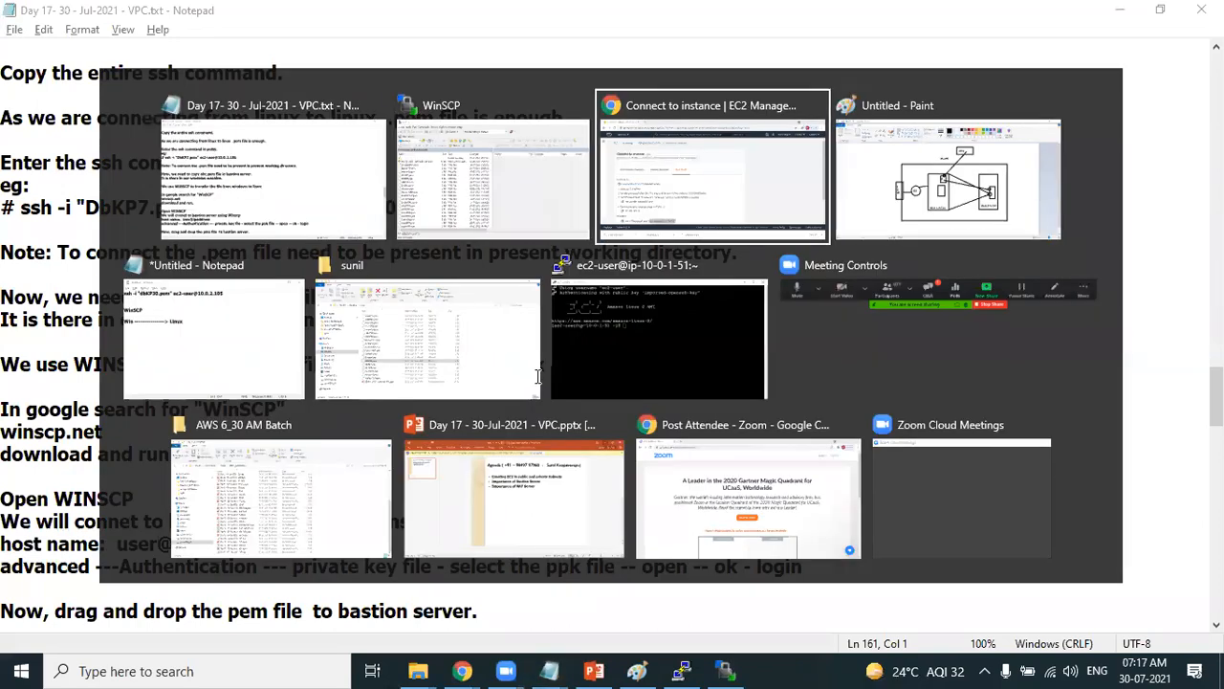
pyautogui.hotkey('alt', 'Tab')
pyautogui.hotkey('alt', 'Tab')
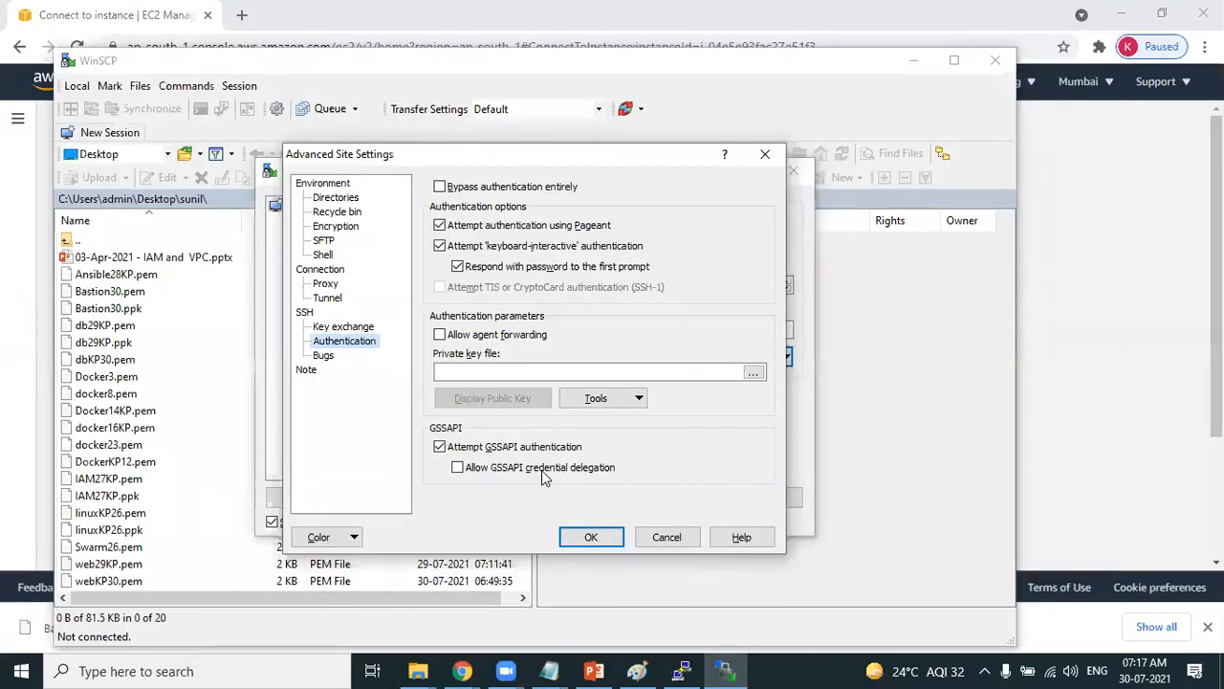
# Set Bastion30.ppk as the private key file, then log in to the bastion server and accept its host key.
pyautogui.click(753, 373)
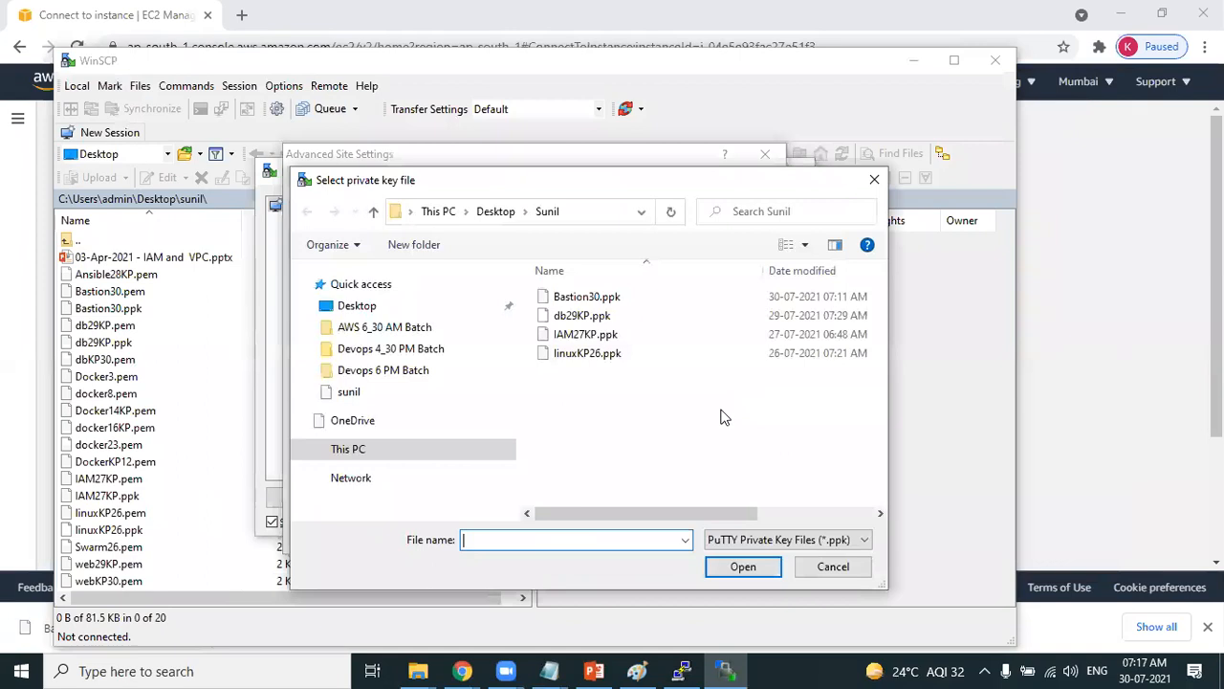
pyautogui.click(608, 300)
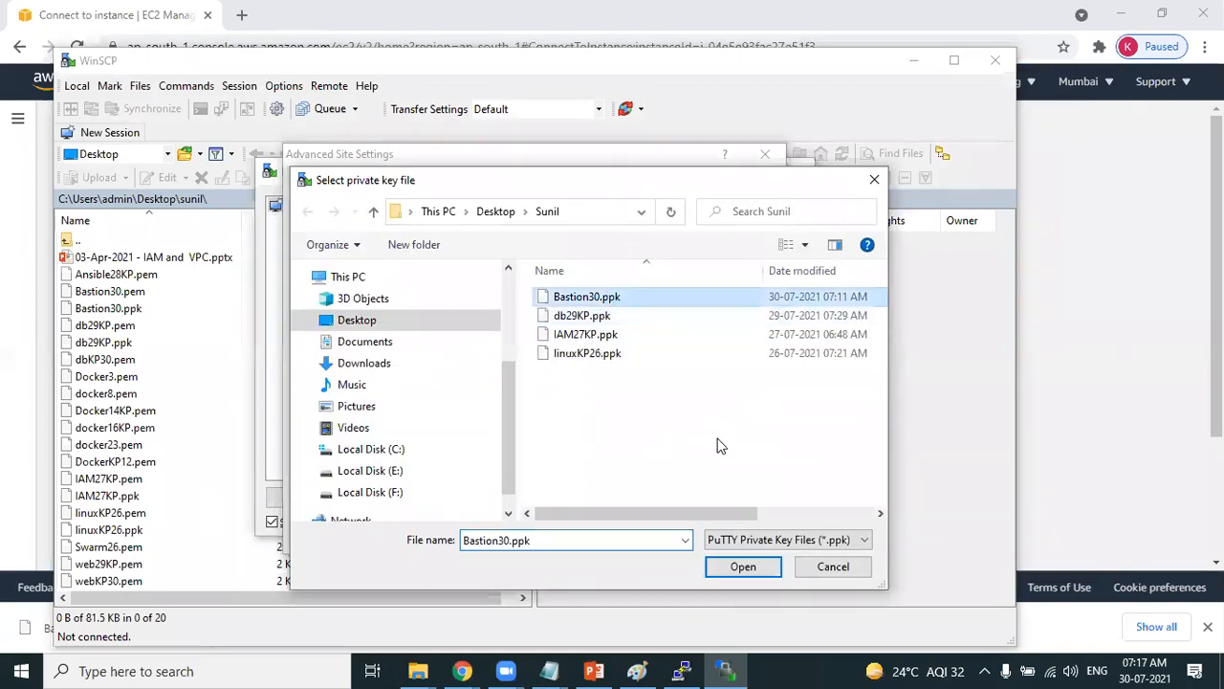
pyautogui.click(754, 570)
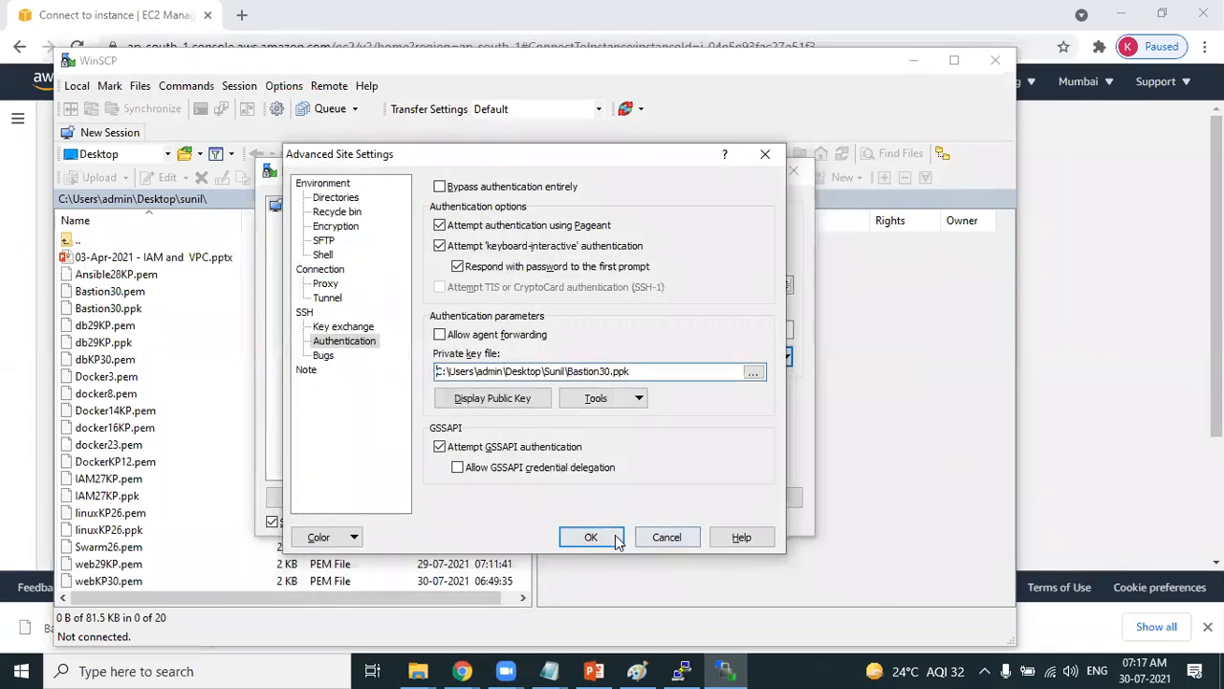
pyautogui.click(586, 537)
pyautogui.click(610, 498)
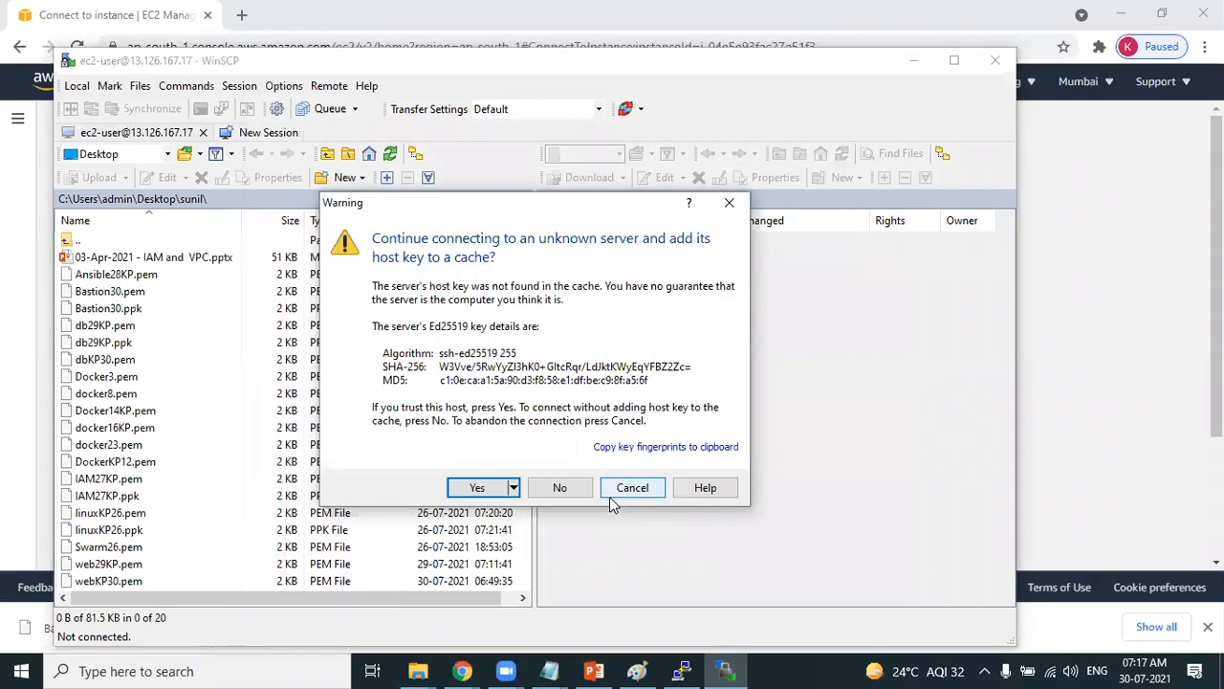
pyautogui.click(476, 487)
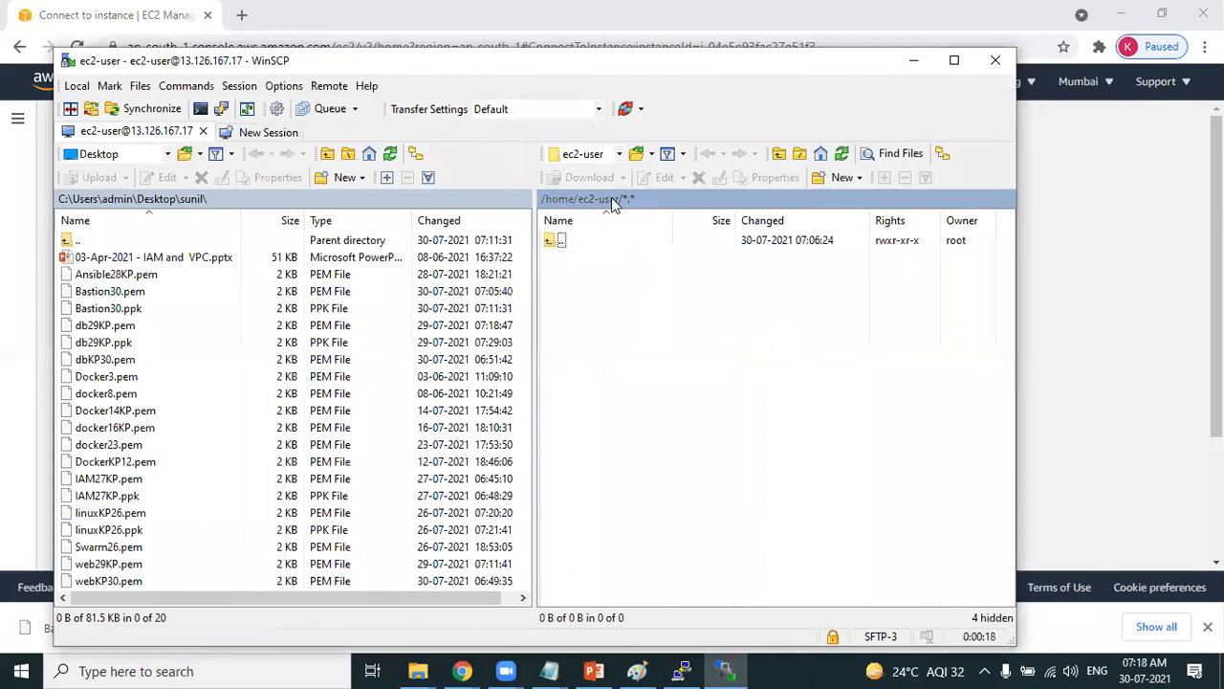
# Check the bastion server's PuTTY session and return to its home folder in WinSCP.
pyautogui.hotkey('alt', 'Tab')
pyautogui.hotkey('alt', 'Tab')
pyautogui.hotkey('alt', 'Tab')
pyautogui.hotkey('alt', 'Tab')
pyautogui.hotkey('alt', 'Tab')
pyautogui.hotkey('alt', 'Tab')
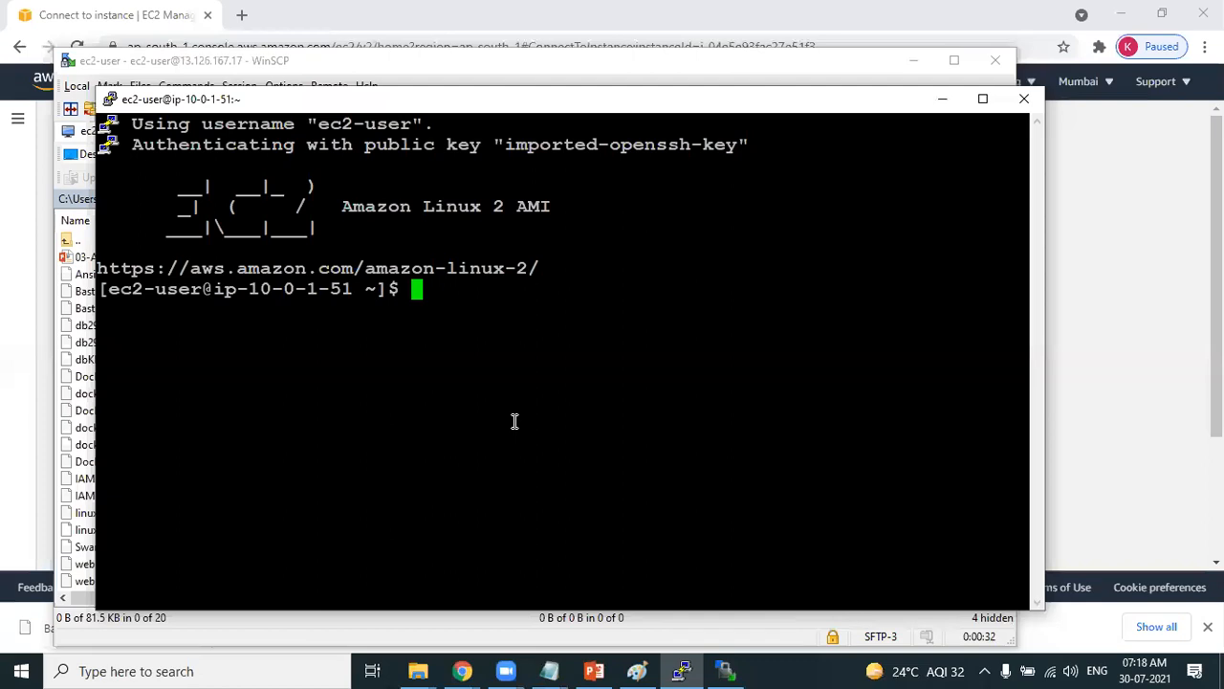
pyautogui.hotkey('alt', 'Tab')
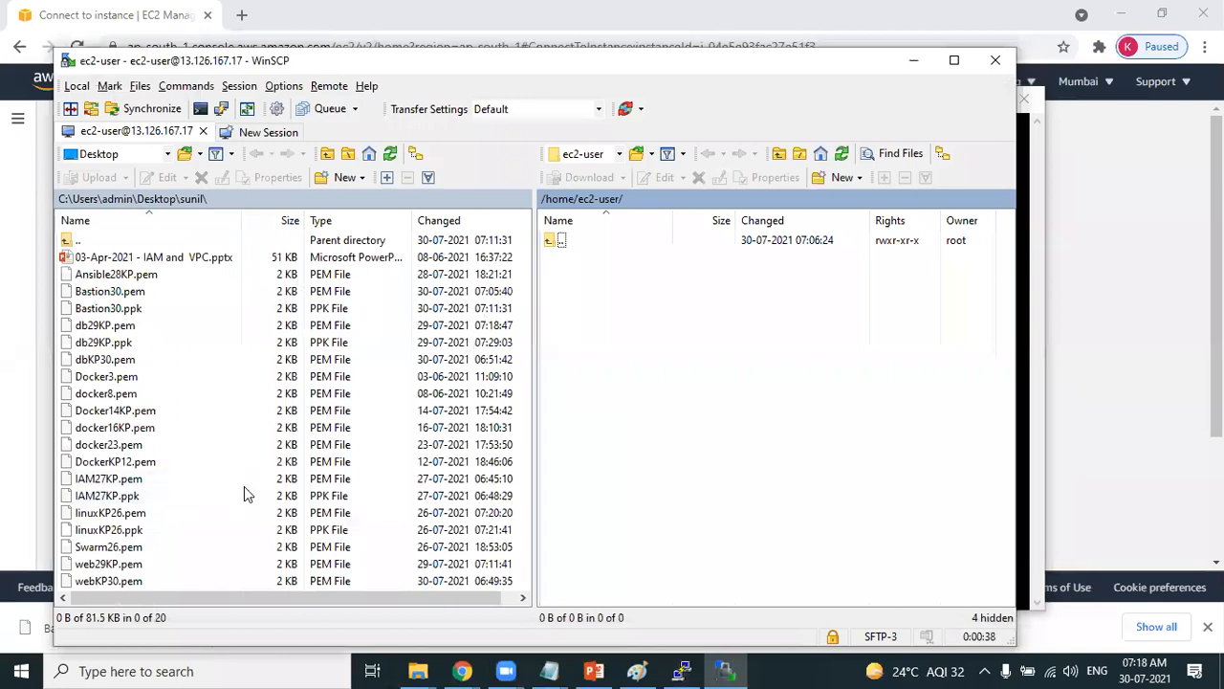
# Switch to the untitled Notepad note and check the key file name in the ssh command.
pyautogui.hotkey('alt', 'Tab')
pyautogui.hotkey('alt', 'Tab')
pyautogui.hotkey('alt', 'Tab')
pyautogui.hotkey('alt', 'Tab')
pyautogui.hotkey('alt', 'Tab')
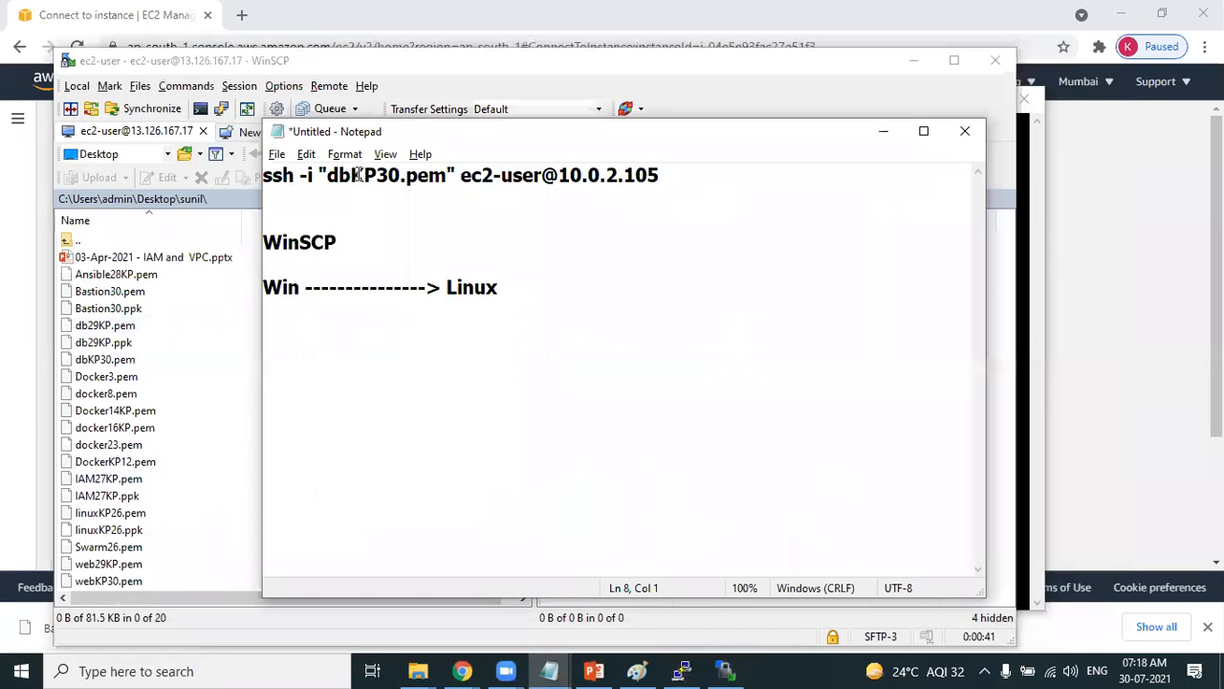
pyautogui.moveTo(351, 175); pyautogui.dragTo(384, 178)
# Switch to WinSCP and upload dbKP30.pem from the local sunil folder to /home/ec2-user on the bastion server.
pyautogui.hotkey('alt', 'Tab')
pyautogui.click(132, 480)
pyautogui.write('d')
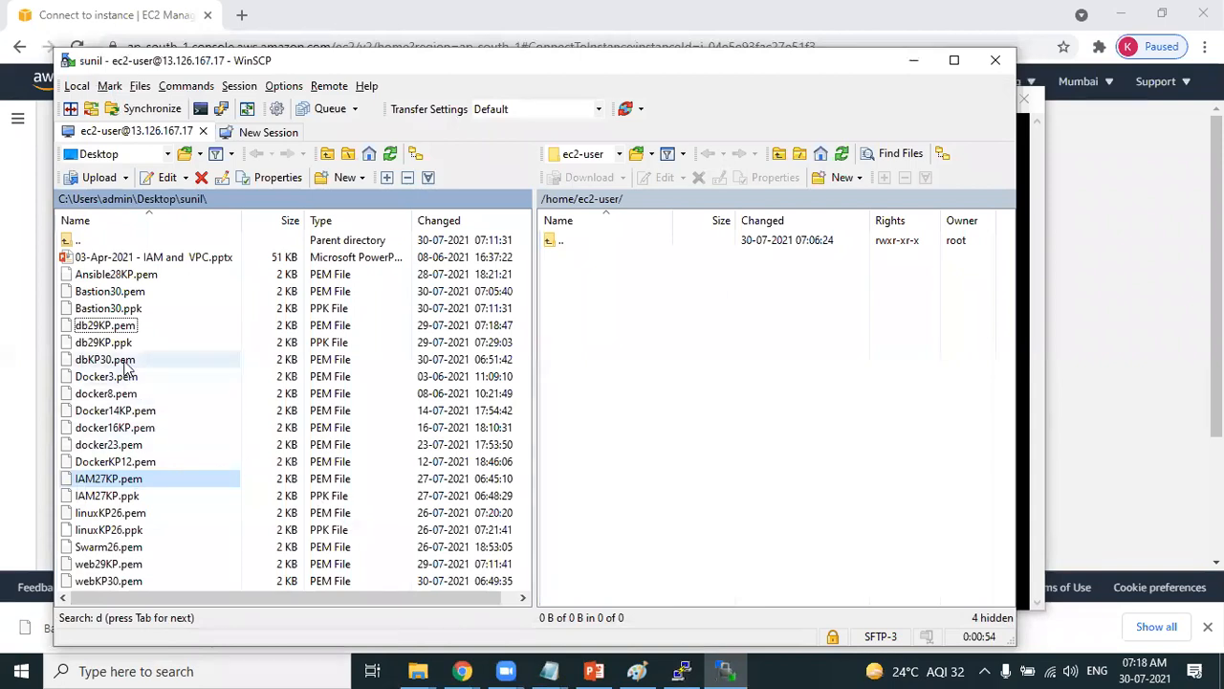
pyautogui.click(105, 360)
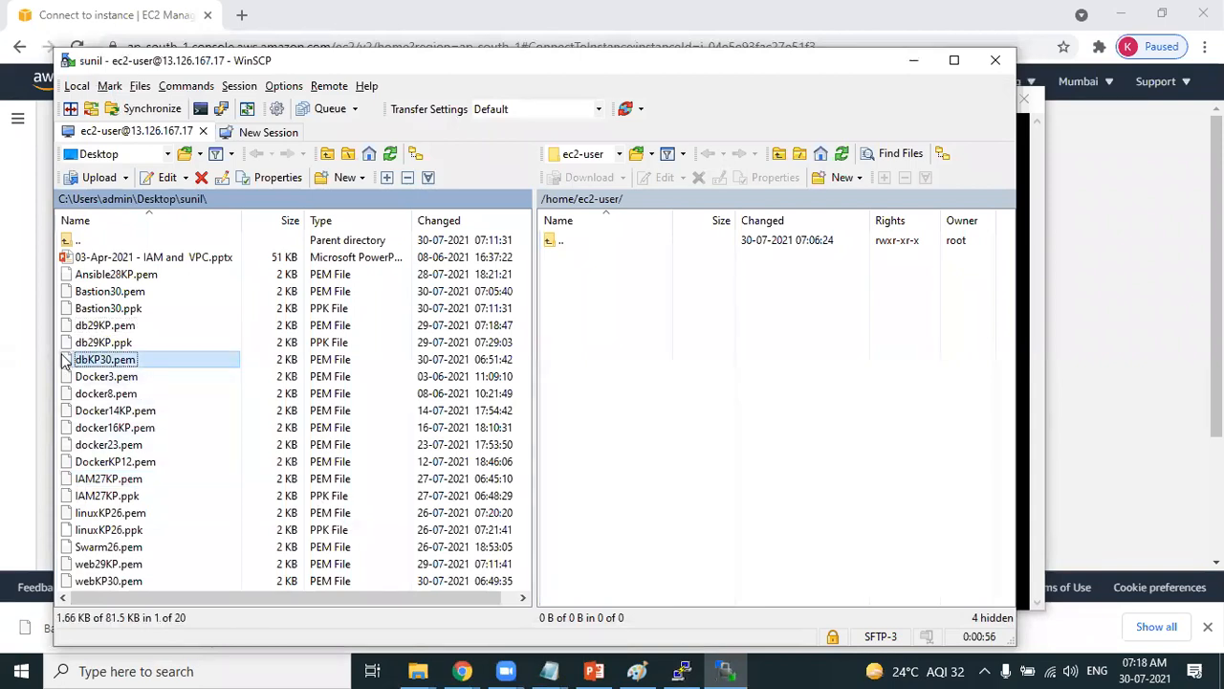
pyautogui.moveTo(66, 364); pyautogui.dragTo(624, 372)
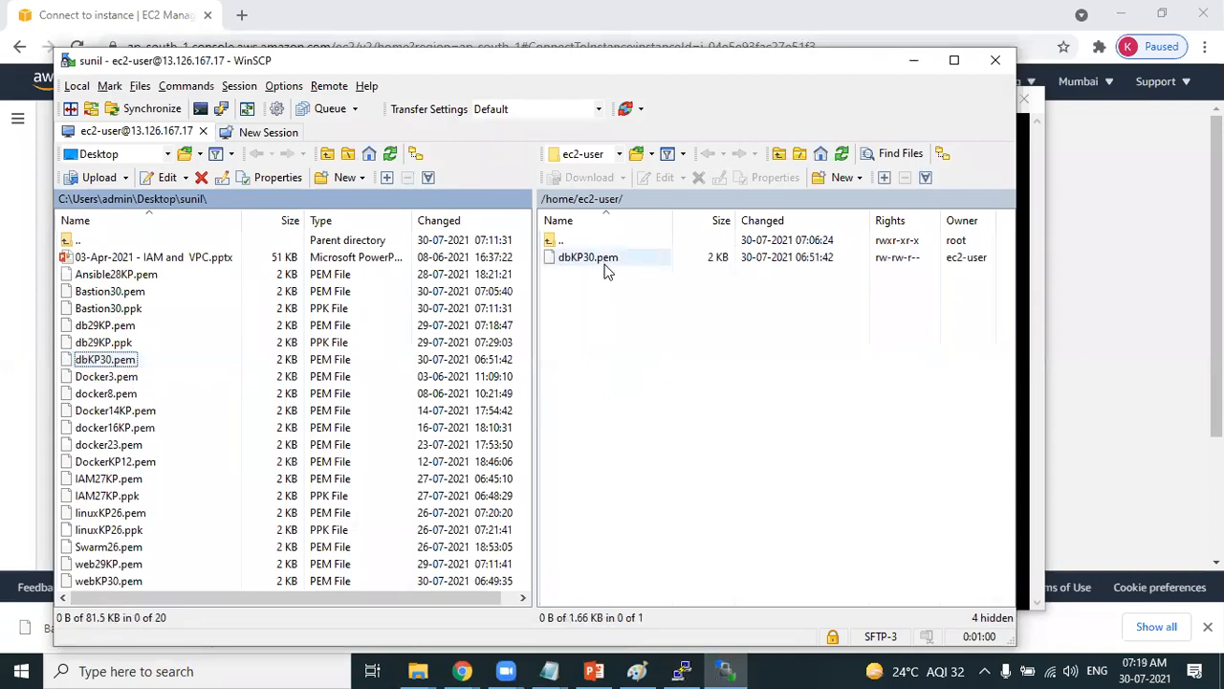
# Switch to the bastion server's PuTTY session and list the home directory with ls to check for dbKP30.pem.
pyautogui.hotkey('alt', 'Tab')
pyautogui.hotkey('alt', 'Tab')
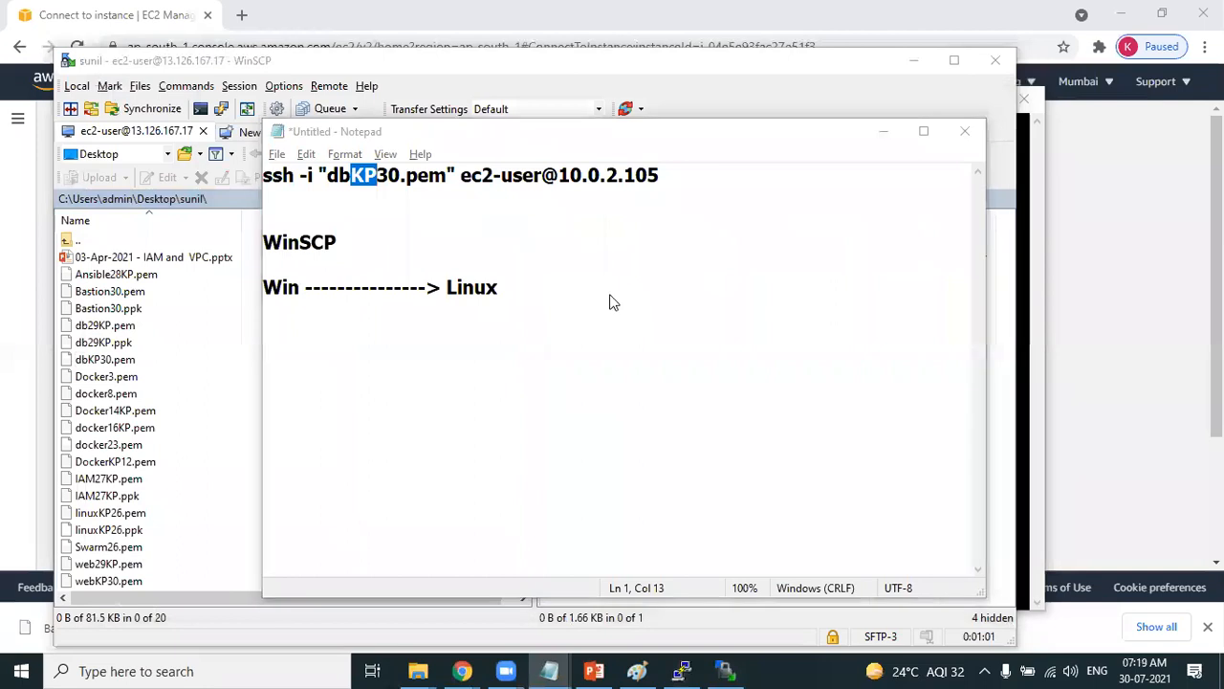
pyautogui.write('ls')
pyautogui.press('Return')
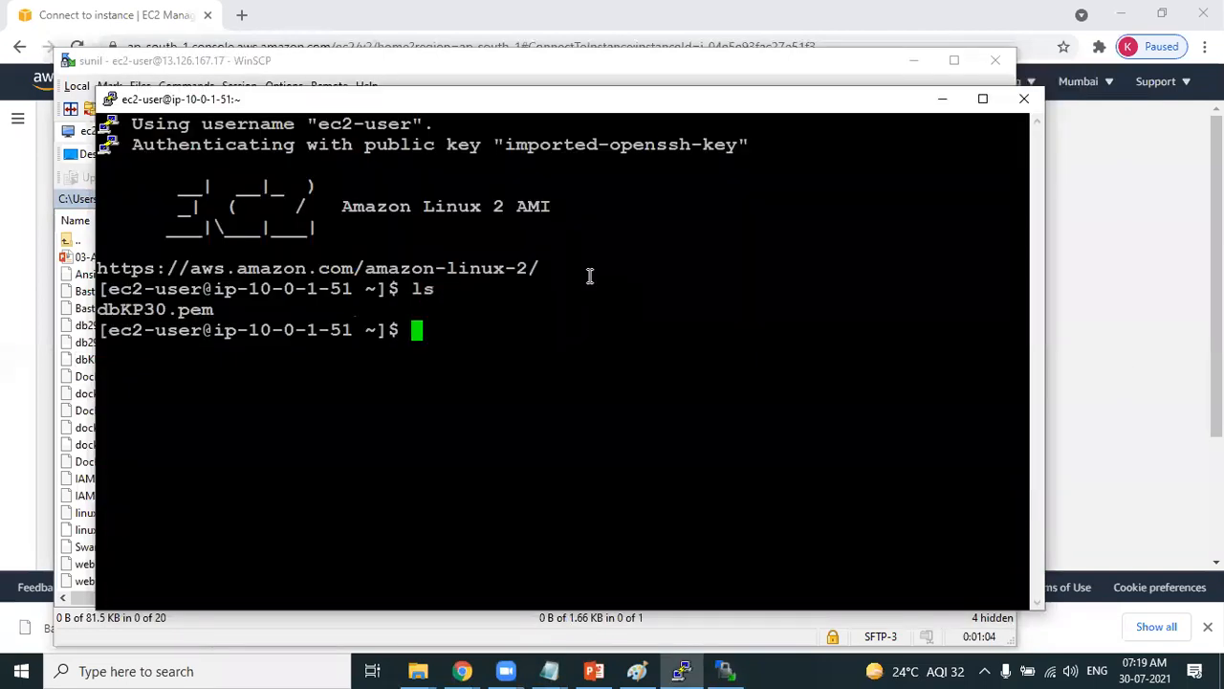
pyautogui.moveTo(143, 306); pyautogui.dragTo(196, 316)
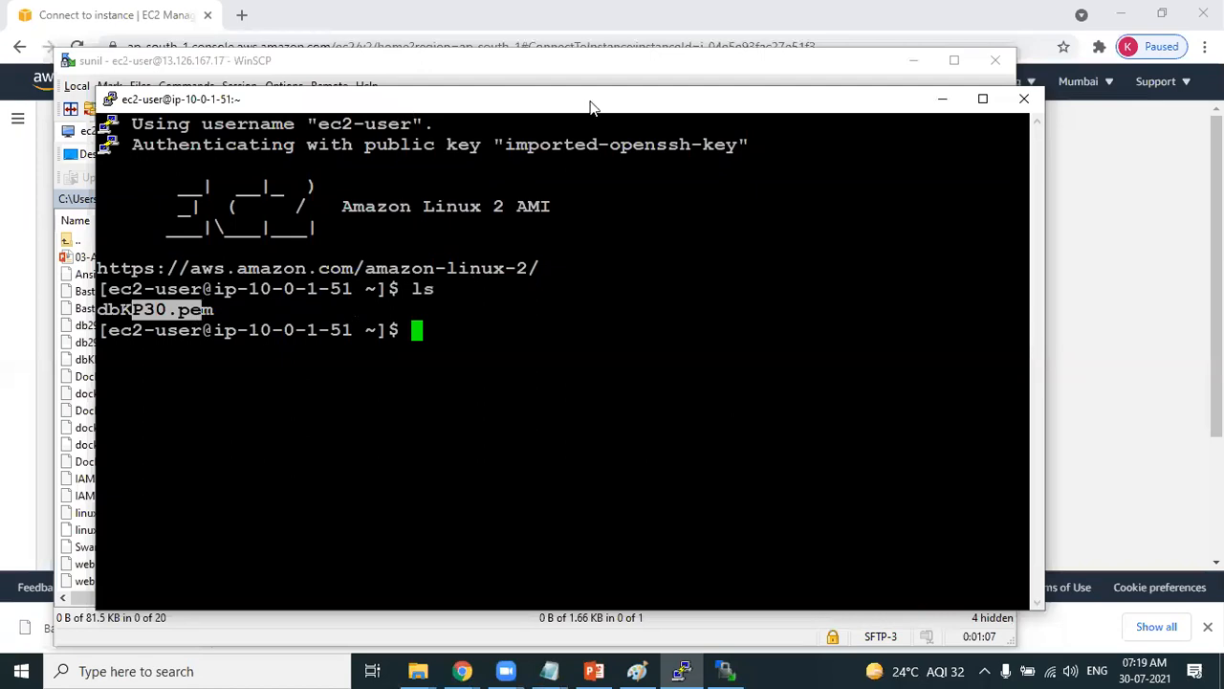
# Locate dbKP30.pem in the sunil folder in File Explorer and compare it with the ls listing in PuTTY.
pyautogui.hotkey('alt', 'Tab')
pyautogui.hotkey('alt', 'Tab')
pyautogui.hotkey('alt', 'Tab')
pyautogui.hotkey('alt', 'Tab')
pyautogui.hotkey('alt', 'Tab')
pyautogui.hotkey('alt', 'Tab')
pyautogui.hotkey('alt', 'Tab')
pyautogui.hotkey('alt', 'Tab')
pyautogui.hotkey('alt', 'shift', 'Tab')
pyautogui.hotkey('alt', 'shift', 'Tab')
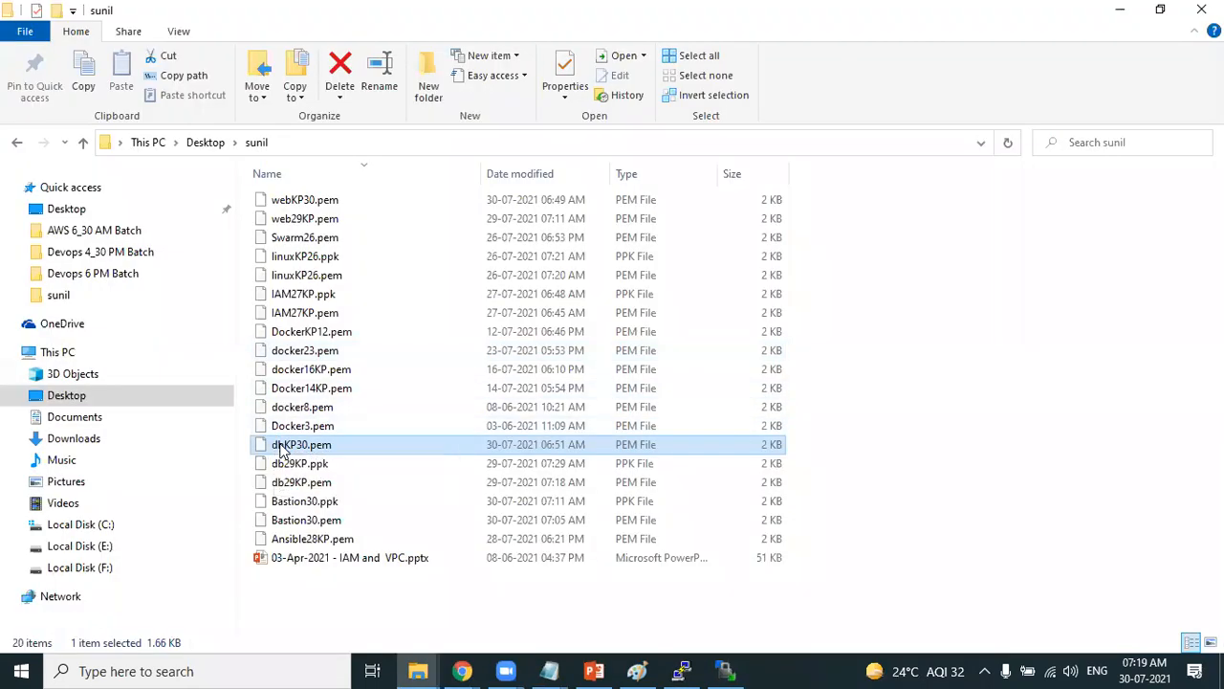
pyautogui.hotkey('alt', 'Tab')
pyautogui.click(411, 387)
pyautogui.moveTo(336, 297); pyautogui.dragTo(391, 296)
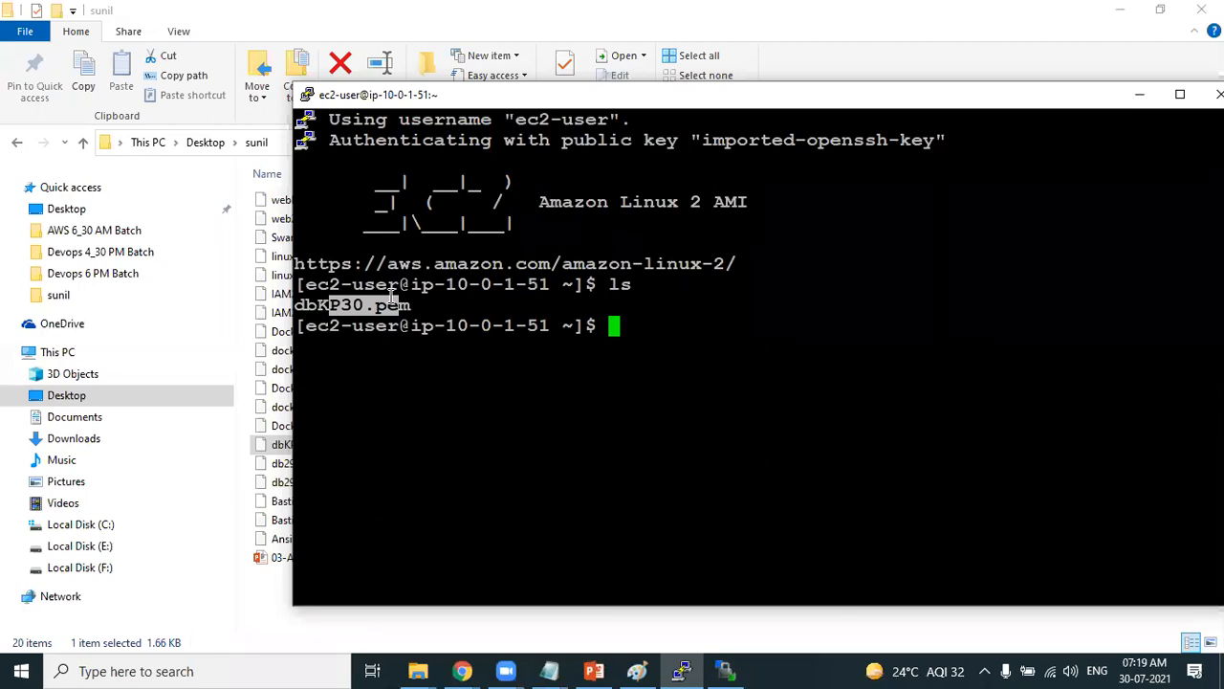
# Read the Day 17 VPC notes in Notepad on listing the file and connecting to the DB server, and return to PuTTY.
pyautogui.hotkey('alt', 'Tab')
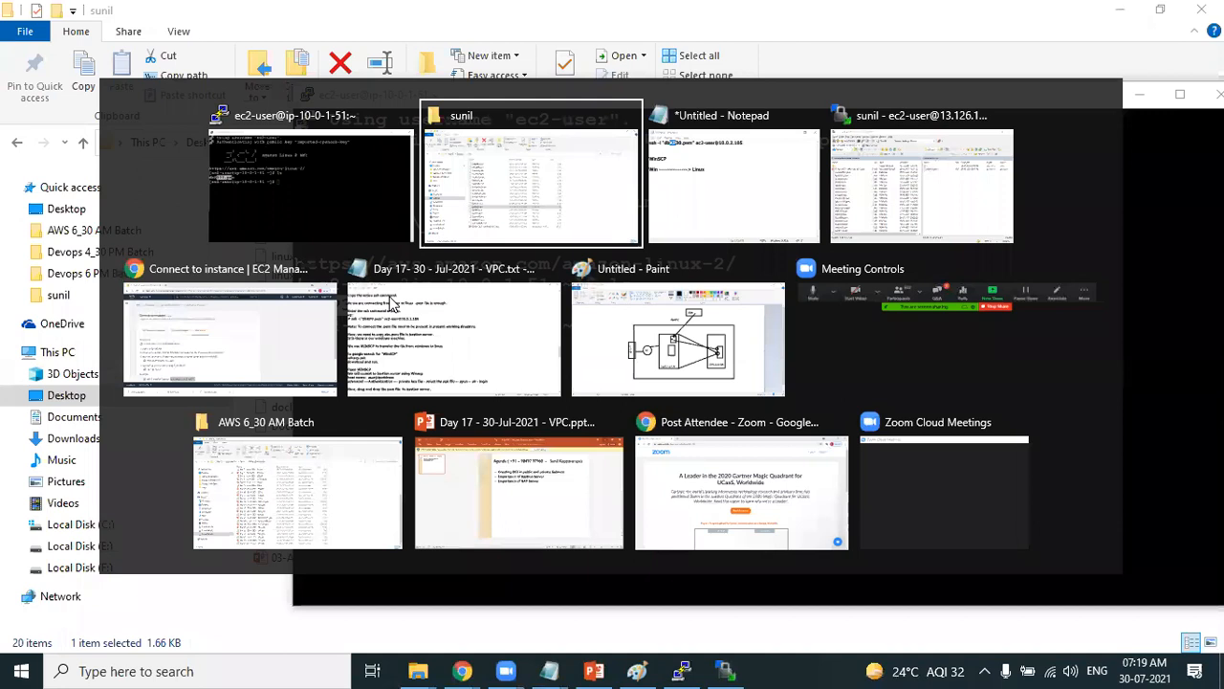
pyautogui.hotkey('alt', 'Tab')
pyautogui.hotkey('alt', 'Tab')
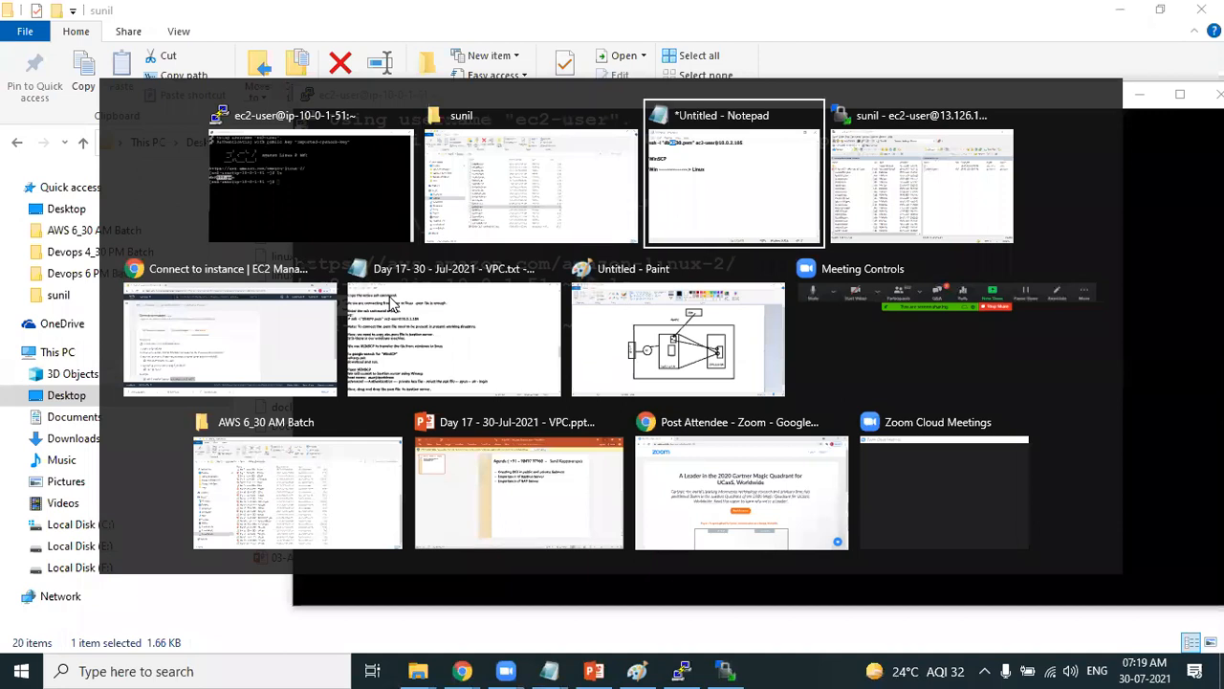
pyautogui.hotkey('alt', 'Tab')
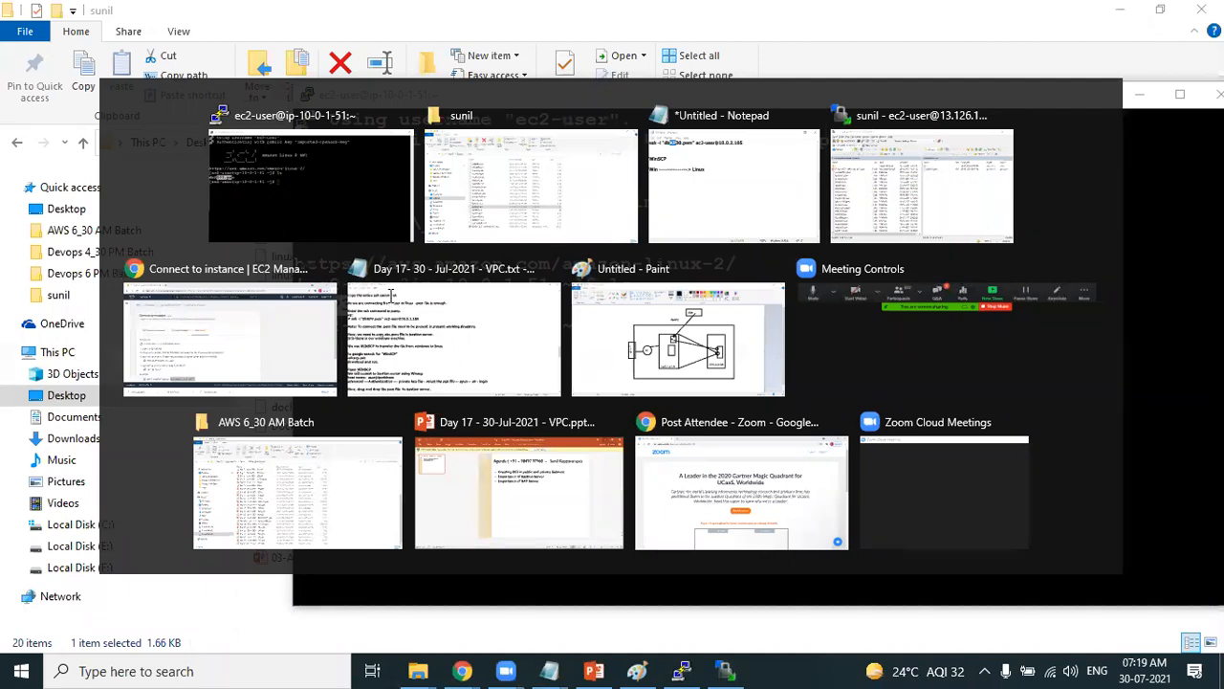
pyautogui.click(390, 301)
pyautogui.press('Down')
pyautogui.press('Down')
pyautogui.press('Down')
pyautogui.press('Down')
pyautogui.press('Down')
pyautogui.press('Down')
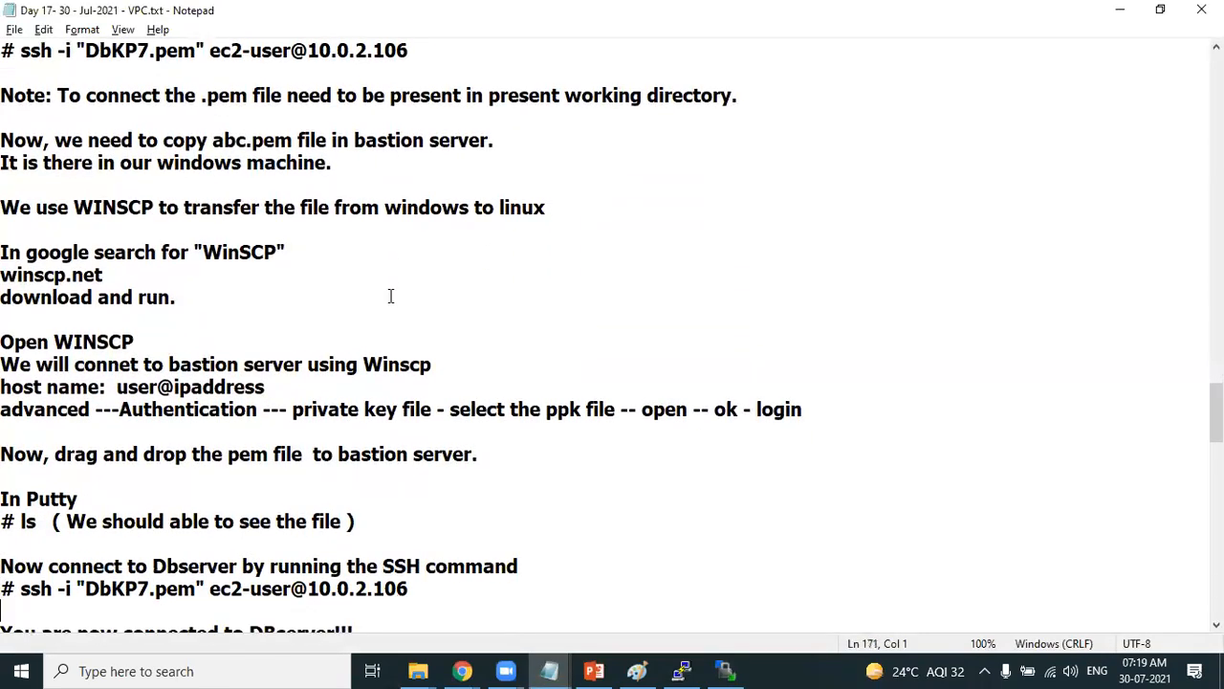
pyautogui.hotkey('alt', 'Tab')
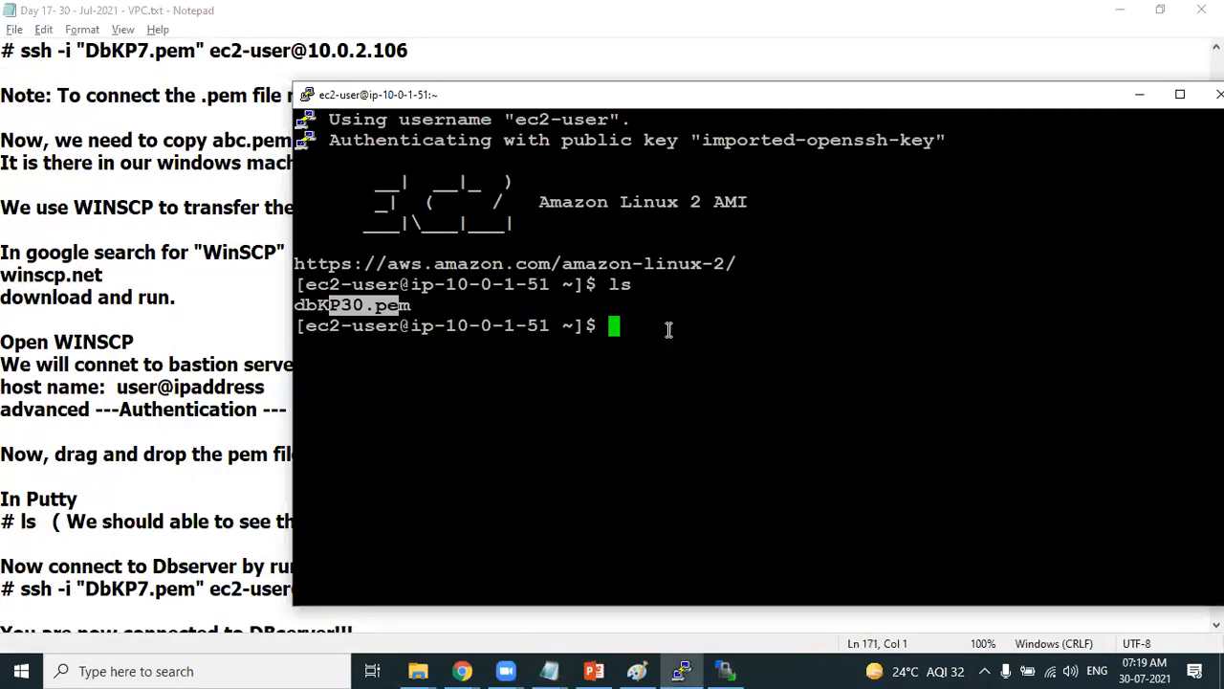
pyautogui.click(746, 352)
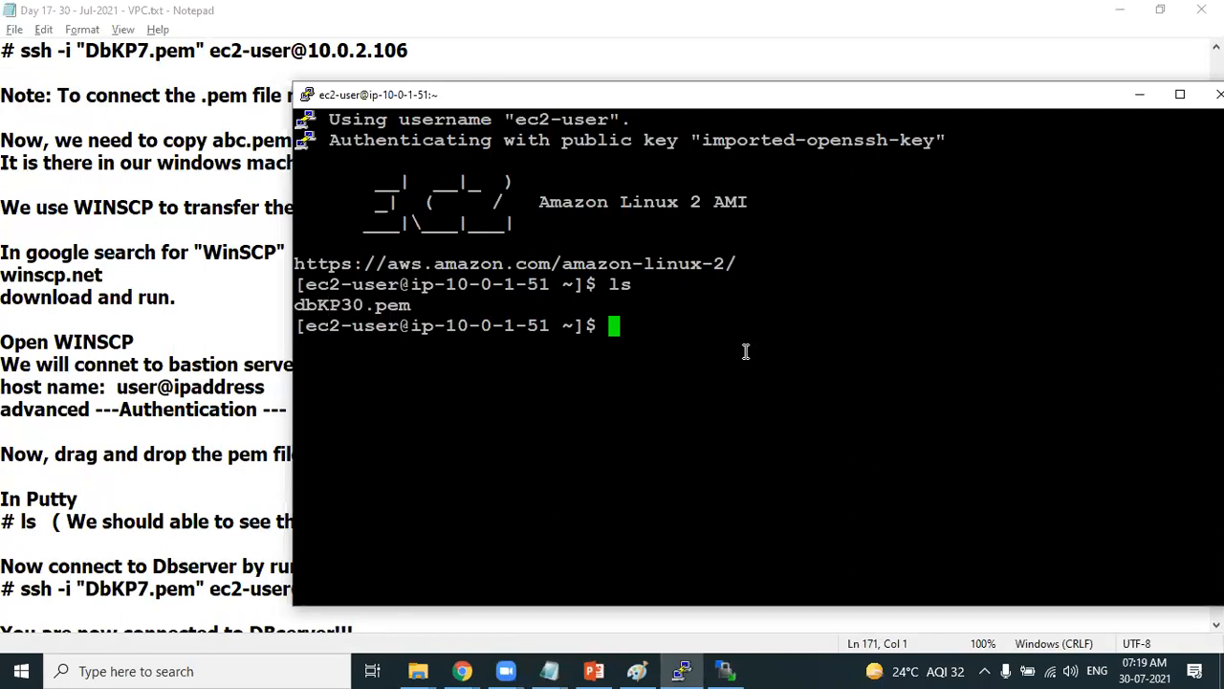
# Switch to the Day 17 VPC notes in Notepad and copy the sudo su command listed before the yum update line.
pyautogui.hotkey('alt', 'Tab')
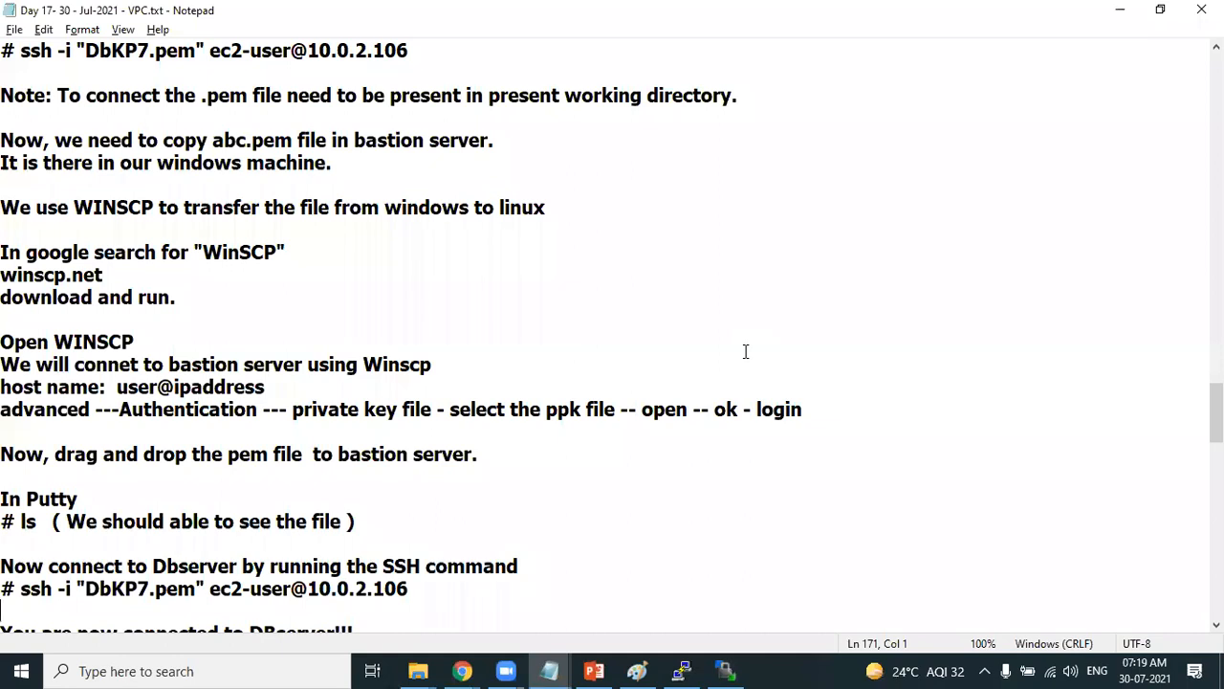
pyautogui.press('Up')
pyautogui.press('Up')
pyautogui.press('Up')
pyautogui.press('Up')
pyautogui.press('Up')
pyautogui.press('Up')
pyautogui.press('Up')
pyautogui.press('Up')
pyautogui.press('Up')
pyautogui.press('Up')
pyautogui.press('Up')
pyautogui.press('Up')
pyautogui.press('Up')
pyautogui.press('Up')
pyautogui.press('Up')
pyautogui.press('Up')
pyautogui.press('Up')
pyautogui.press('Up')
pyautogui.press('Up')
pyautogui.press('Up')
pyautogui.press('Up')
pyautogui.press('Up')
pyautogui.press('Up')
pyautogui.press('Up')
pyautogui.press('Up')
pyautogui.press('Up')
pyautogui.press('Up')
pyautogui.press('Up')
pyautogui.press('Up')
pyautogui.press('Up')
pyautogui.press('Up')
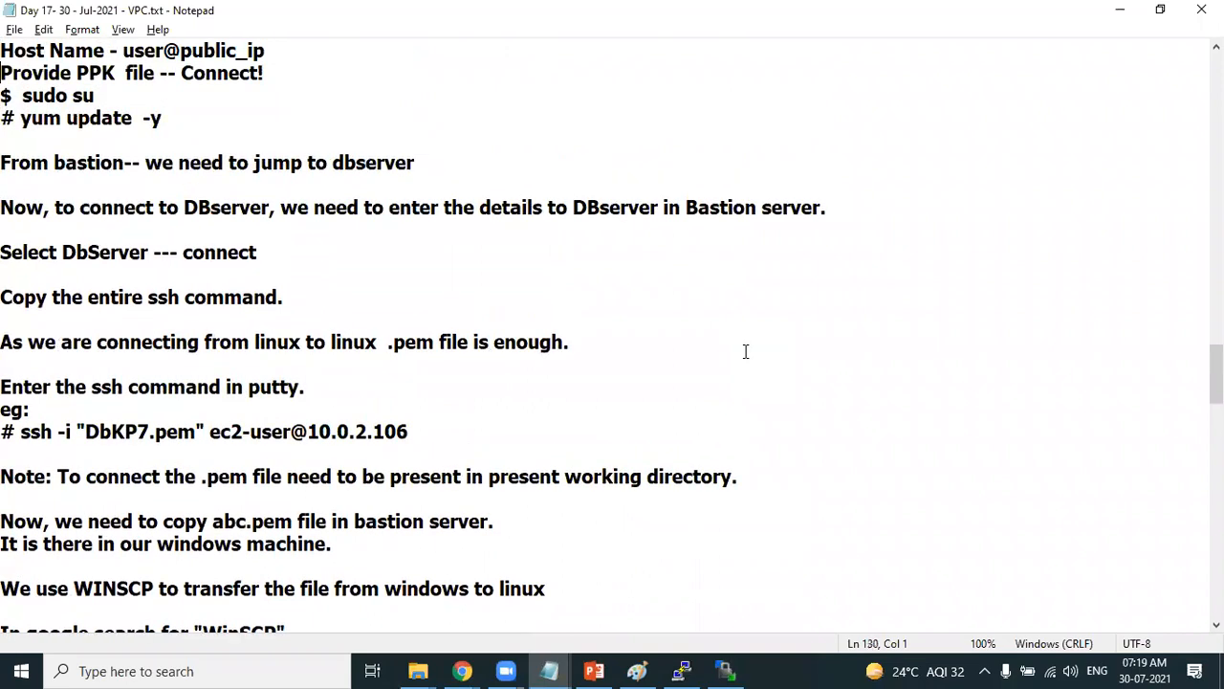
pyautogui.hotkey('shift', 'Right')
pyautogui.hotkey('shift', 'Right')
pyautogui.hotkey('shift', 'Right')
pyautogui.hotkey('shift', 'Right')
pyautogui.hotkey('shift', 'Right')
pyautogui.hotkey('shift', 'Right')
pyautogui.hotkey('shift', 'Right')
pyautogui.hotkey('shift', 'Right')
pyautogui.hotkey('shift', 'Right')
pyautogui.hotkey('shift', 'Right')
pyautogui.hotkey('shift', 'Left')
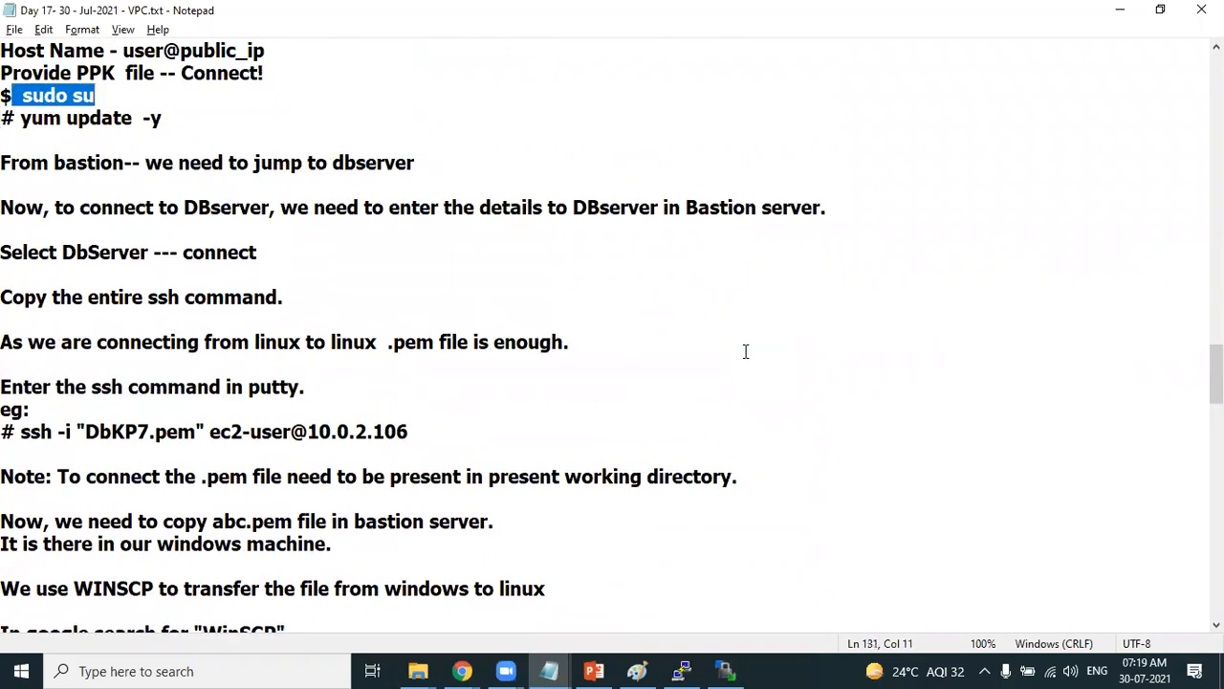
pyautogui.hotkey('ctrl', 'c')
# Switch to PuTTY, run the copied sudo su command on the bastion server and list the files with ls.
pyautogui.hotkey('alt', 'Tab')
pyautogui.rightClick(784, 340)
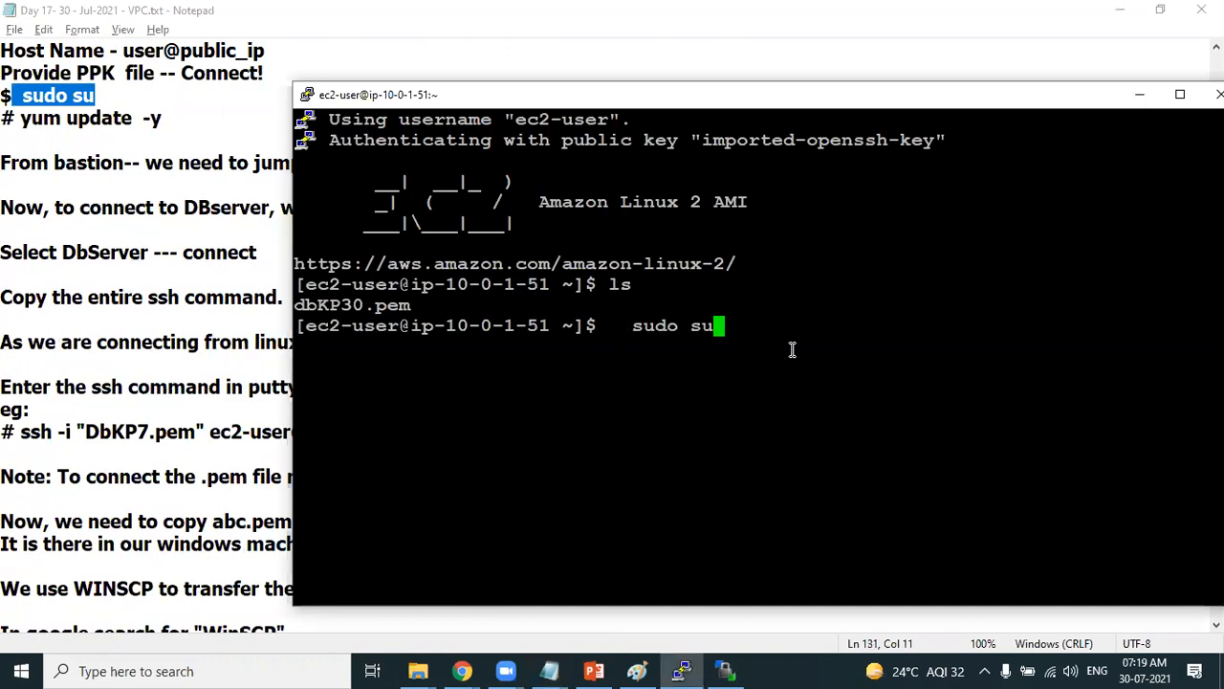
pyautogui.press('Return')
pyautogui.press('Return')
pyautogui.write('ls')
pyautogui.press('Return')
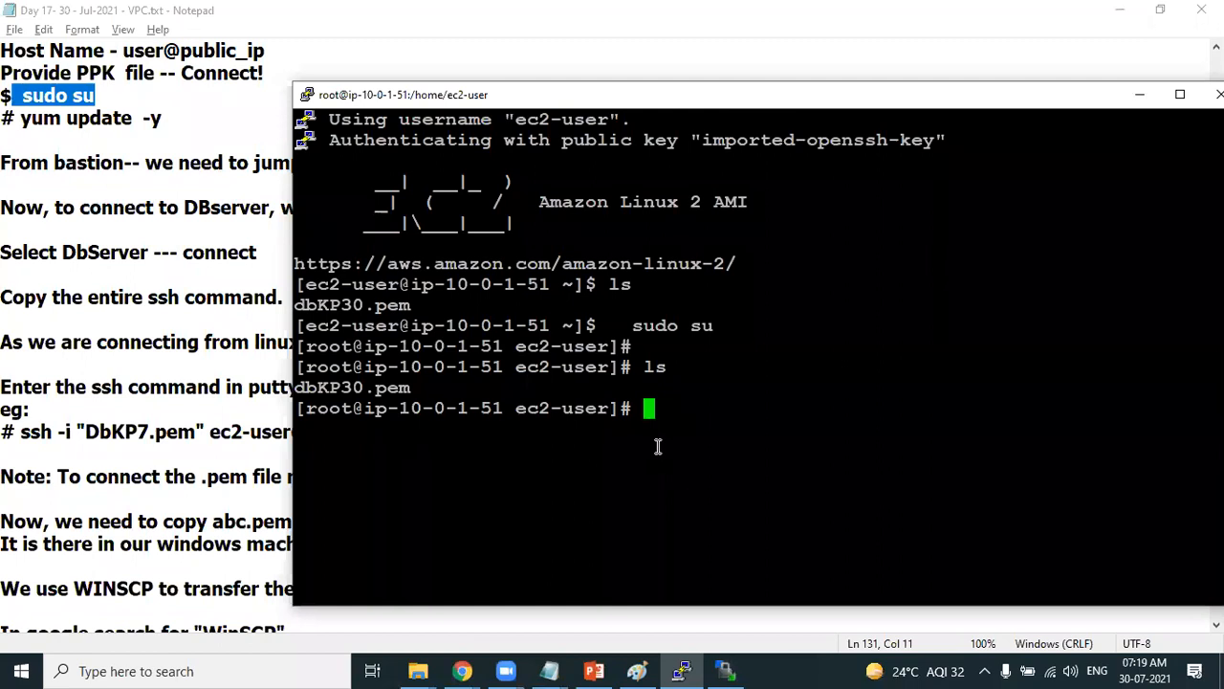
# Switch to the Day 17 VPC notes and read through the instructions for connecting to the DB server over SSH.
pyautogui.hotkey('alt', 'Tab')
pyautogui.press('Down')
pyautogui.press('Down')
pyautogui.press('Down')
pyautogui.press('Down')
pyautogui.press('Down')
pyautogui.press('Down')
pyautogui.press('Down')
pyautogui.press('Down')
pyautogui.press('Down')
pyautogui.press('Down')
pyautogui.press('Down')
pyautogui.press('Down')
pyautogui.press('Down')
pyautogui.press('Down')
pyautogui.press('Down')
pyautogui.press('Down')
pyautogui.press('Down')
pyautogui.press('Down')
pyautogui.press('Down')
pyautogui.press('Down')
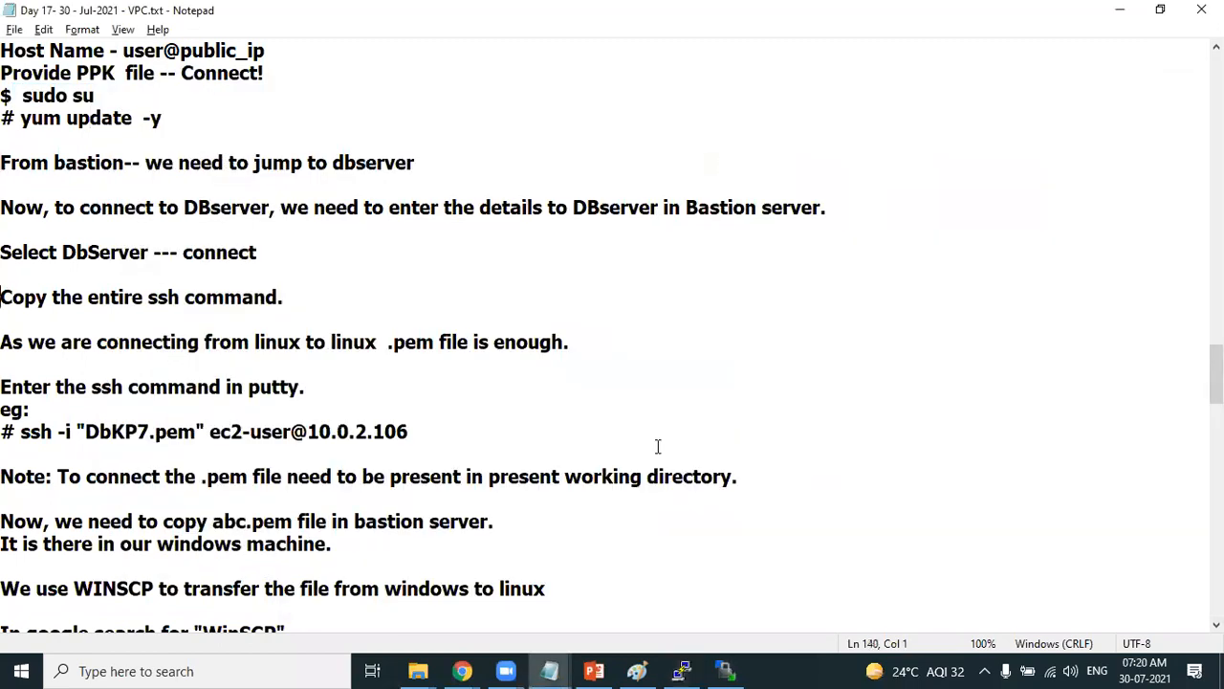
pyautogui.press('Down')
pyautogui.press('Down')
pyautogui.press('Down')
pyautogui.press('Down')
pyautogui.press('Down')
pyautogui.press('Down')
pyautogui.press('Down')
pyautogui.press('Down')
pyautogui.press('Down')
pyautogui.press('Down')
pyautogui.press('Down')
pyautogui.press('Down')
pyautogui.press('Down')
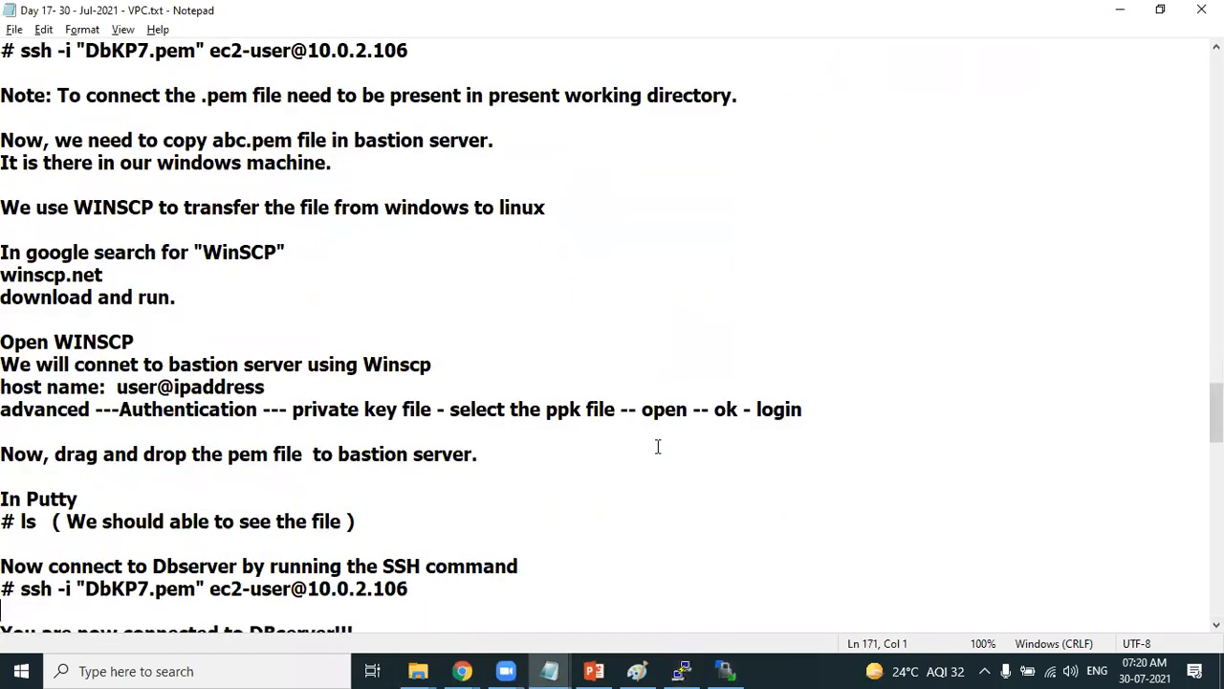
pyautogui.press('Down')
pyautogui.press('Down')
pyautogui.press('Down')
pyautogui.press('Down')
pyautogui.press('Down')
pyautogui.press('Down')
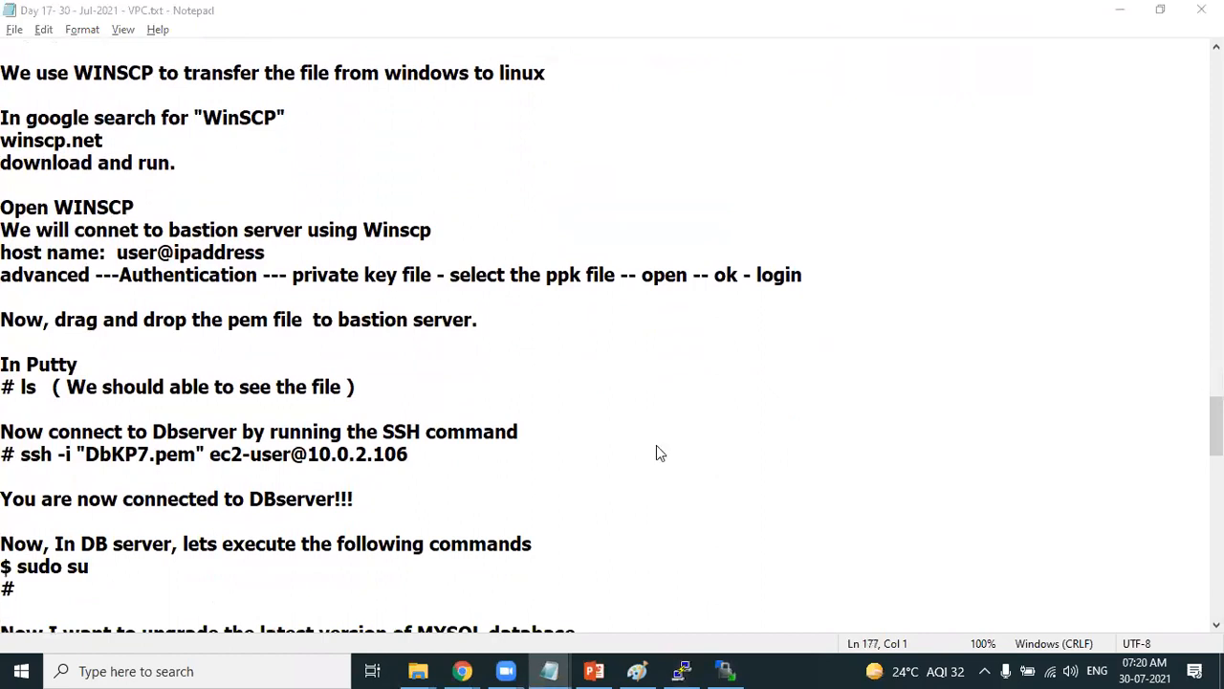
# Switch to the EC2 console in Chrome and open the SSH connection details of the DbServer instance.
pyautogui.hotkey('alt', 'Tab')
pyautogui.press('Tab')
pyautogui.press('Tab')
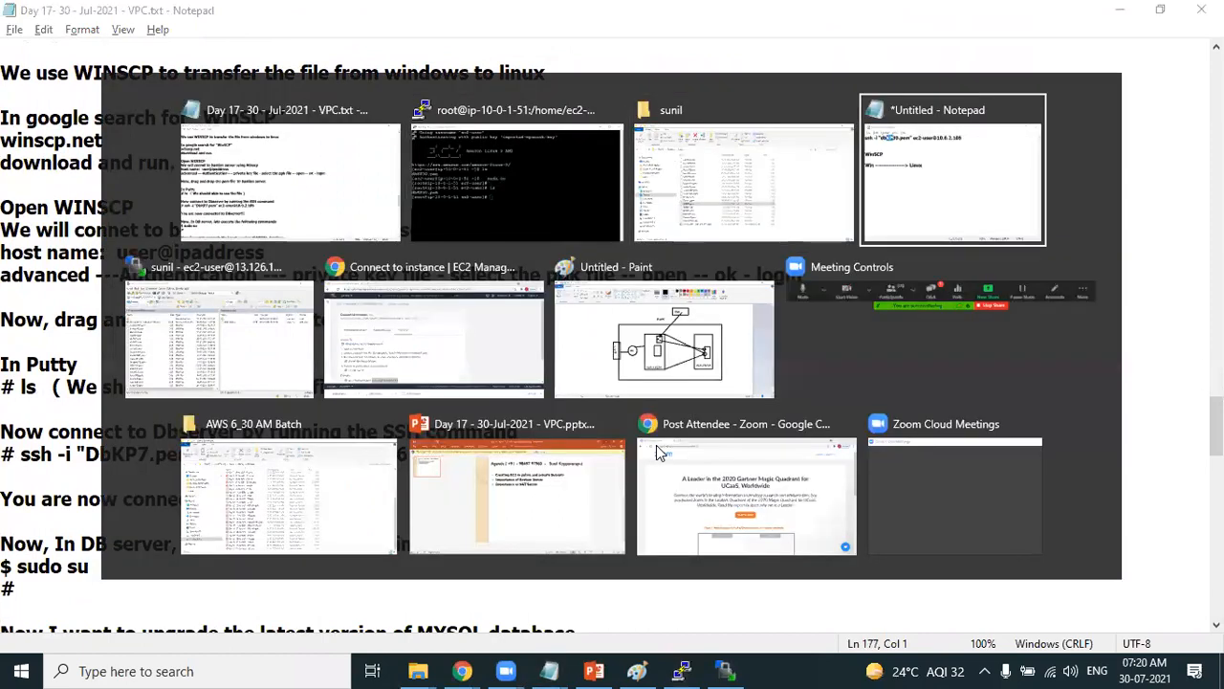
pyautogui.press('Tab')
pyautogui.press('Tab')
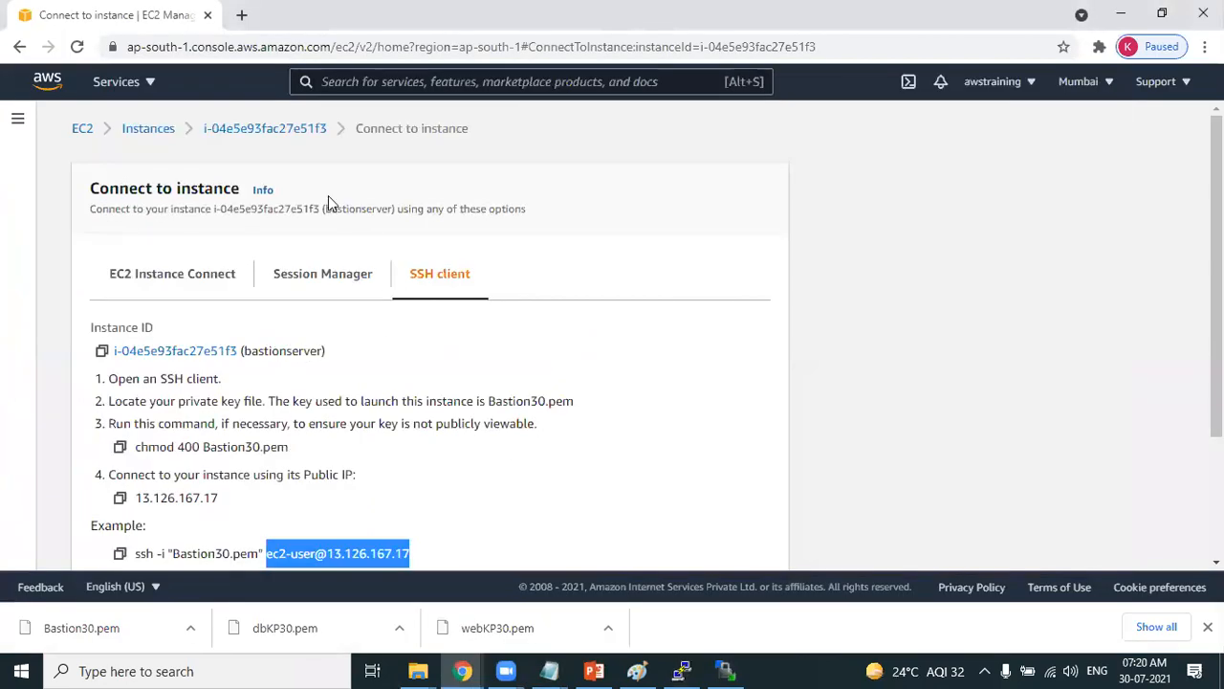
pyautogui.click(134, 130)
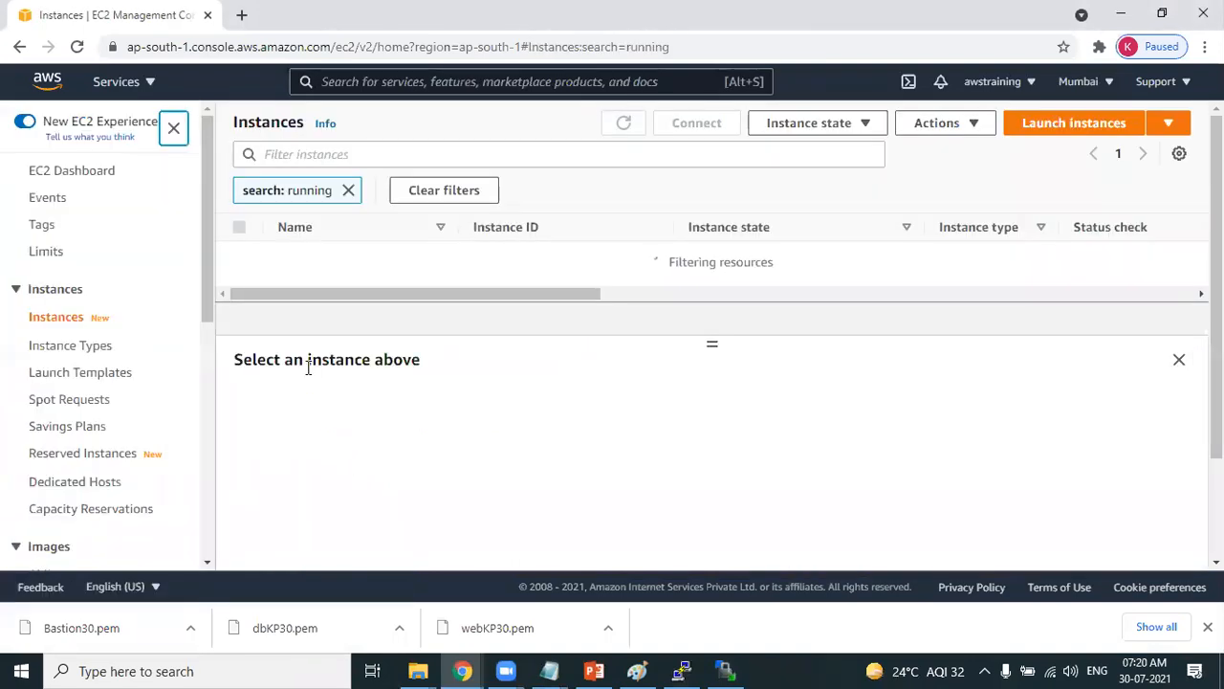
pyautogui.click(239, 255)
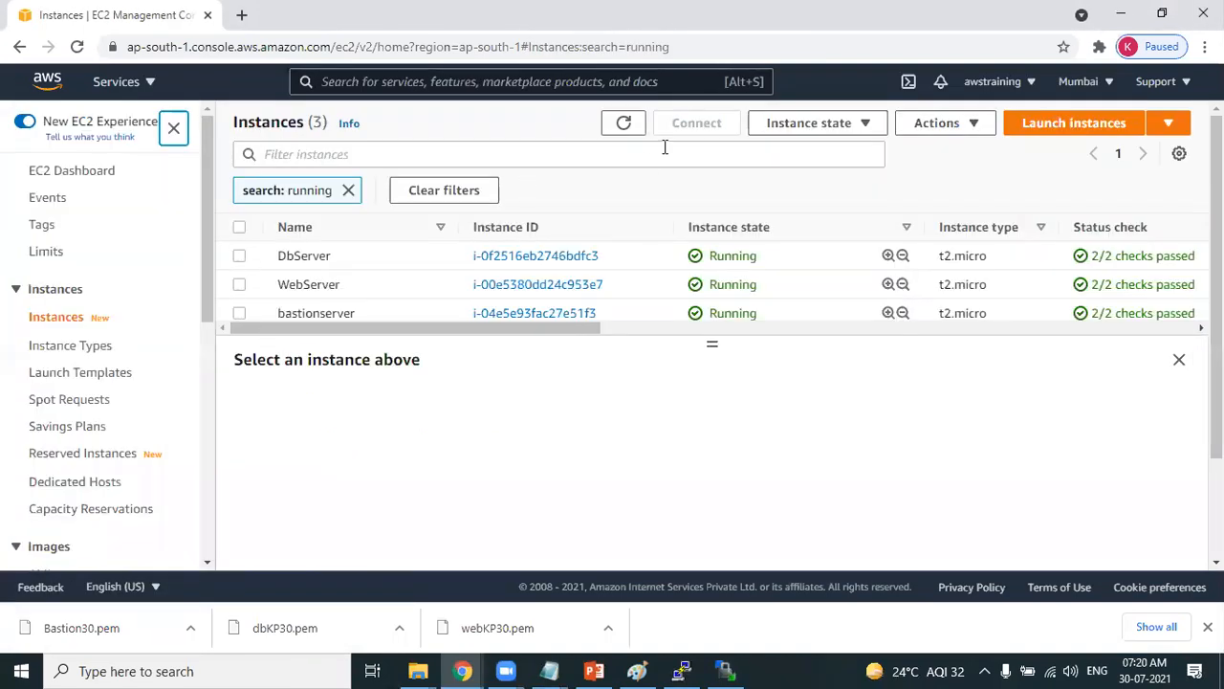
pyautogui.click(697, 125)
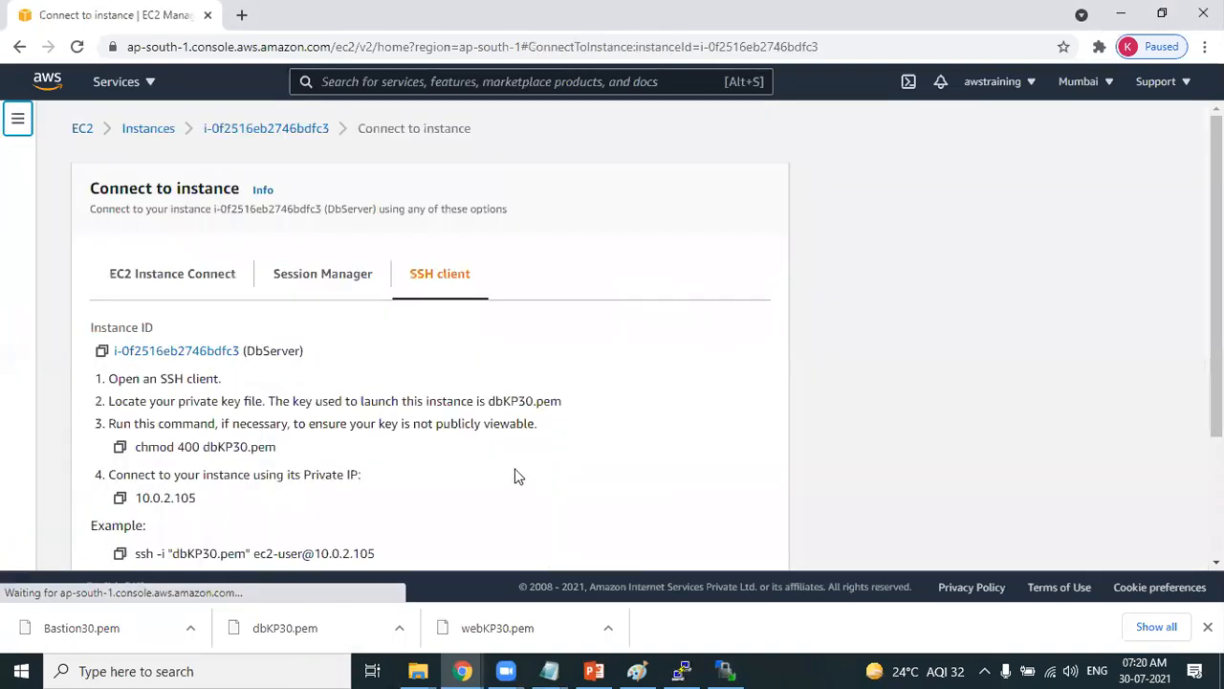
# Copy the DbServer's example SSH command from the EC2 console and paste it at the bastion server's root prompt in PuTTY.
pyautogui.click(120, 553)
pyautogui.hotkey('alt', 'Tab')
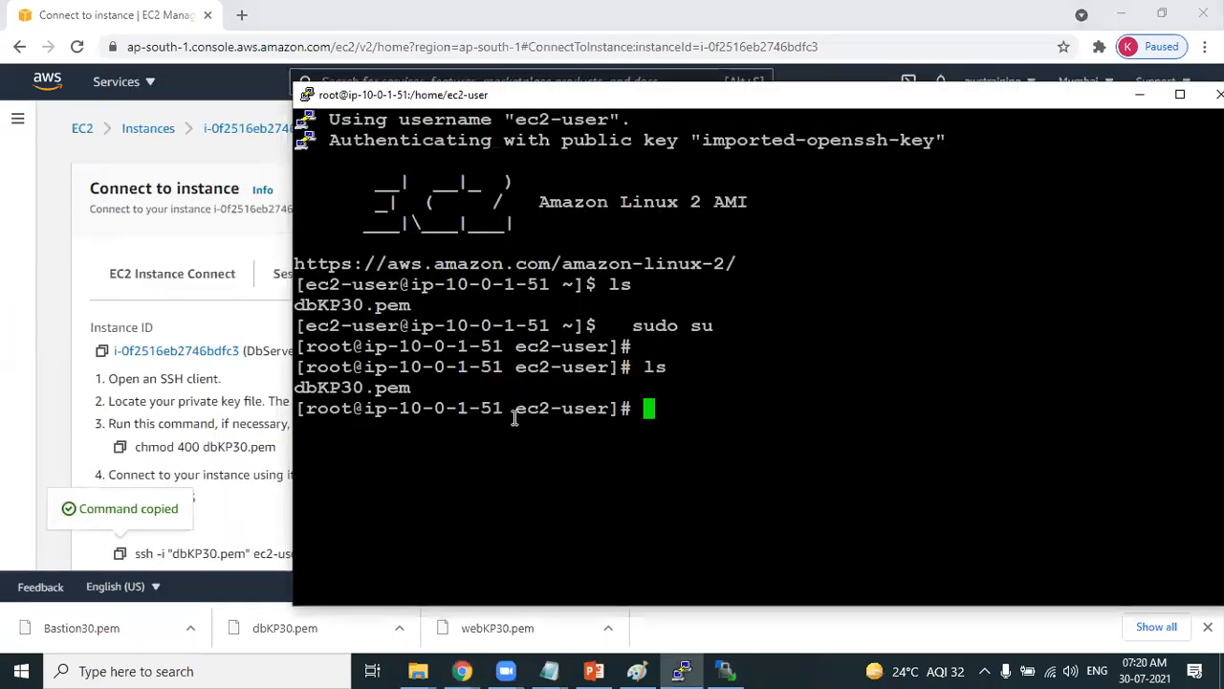
pyautogui.rightClick(757, 397)
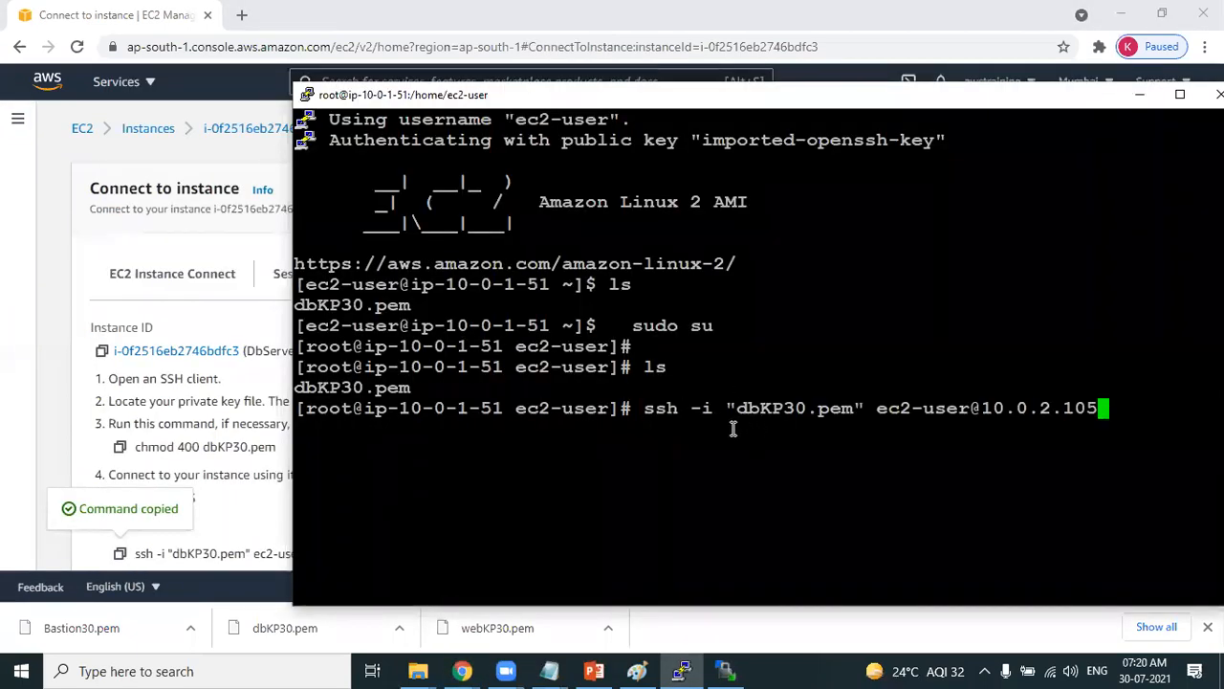
pyautogui.moveTo(740, 410); pyautogui.dragTo(808, 408)
pyautogui.click(738, 527)
pyautogui.moveTo(757, 106); pyautogui.dragTo(704, 85)
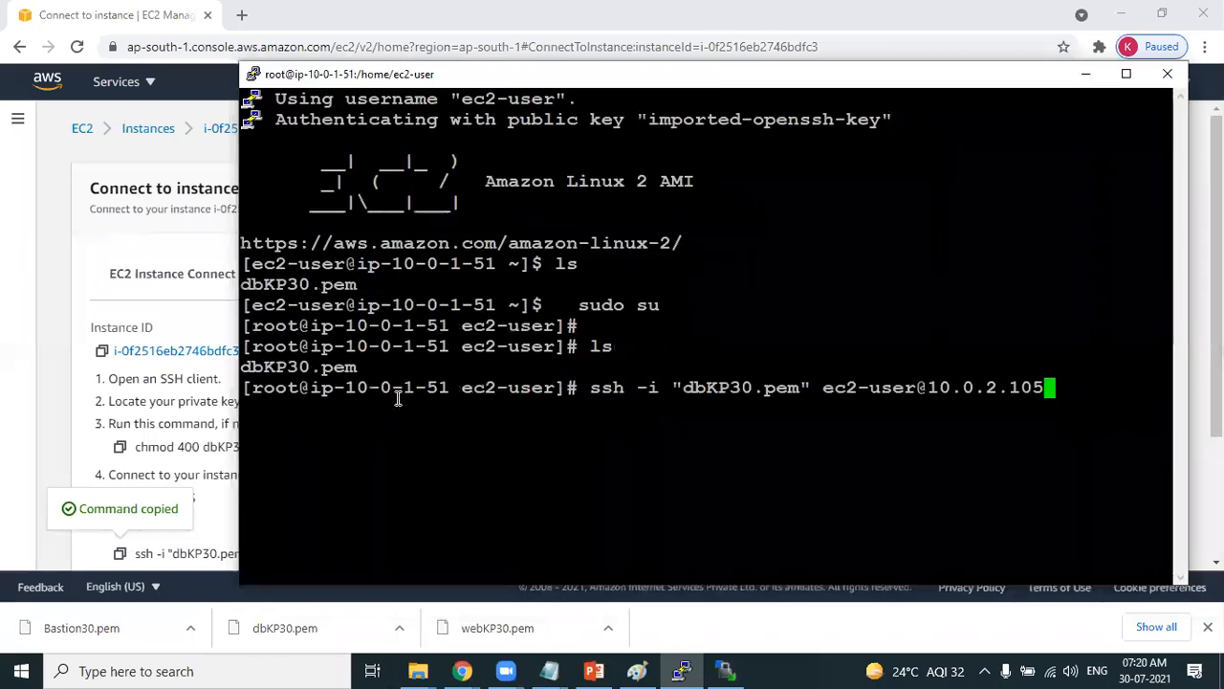
pyautogui.moveTo(402, 387); pyautogui.dragTo(436, 387)
pyautogui.click(459, 456)
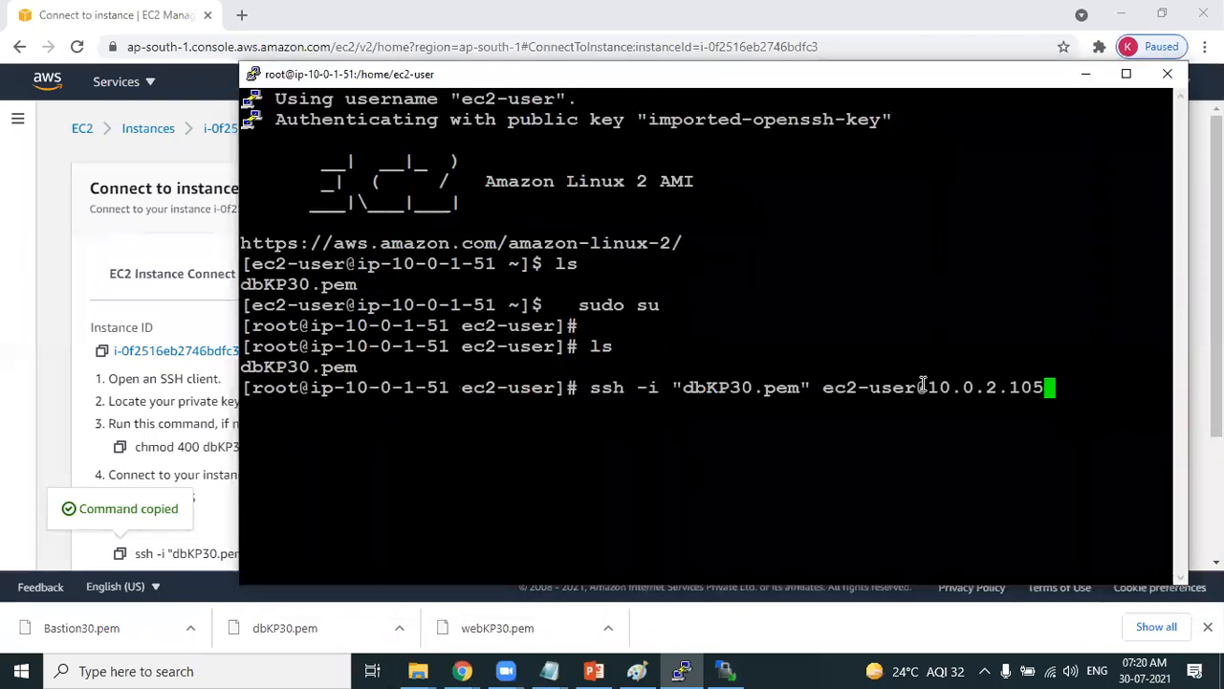
pyautogui.press('Return')
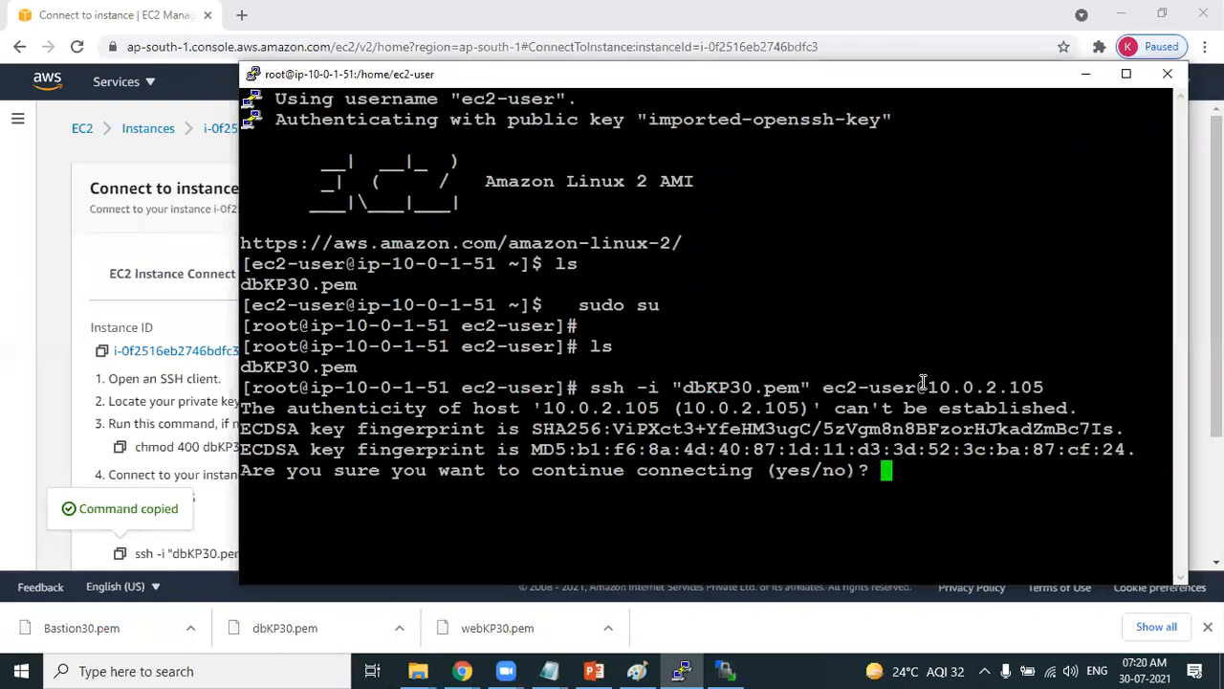
pyautogui.write('yes')
pyautogui.press('Return')
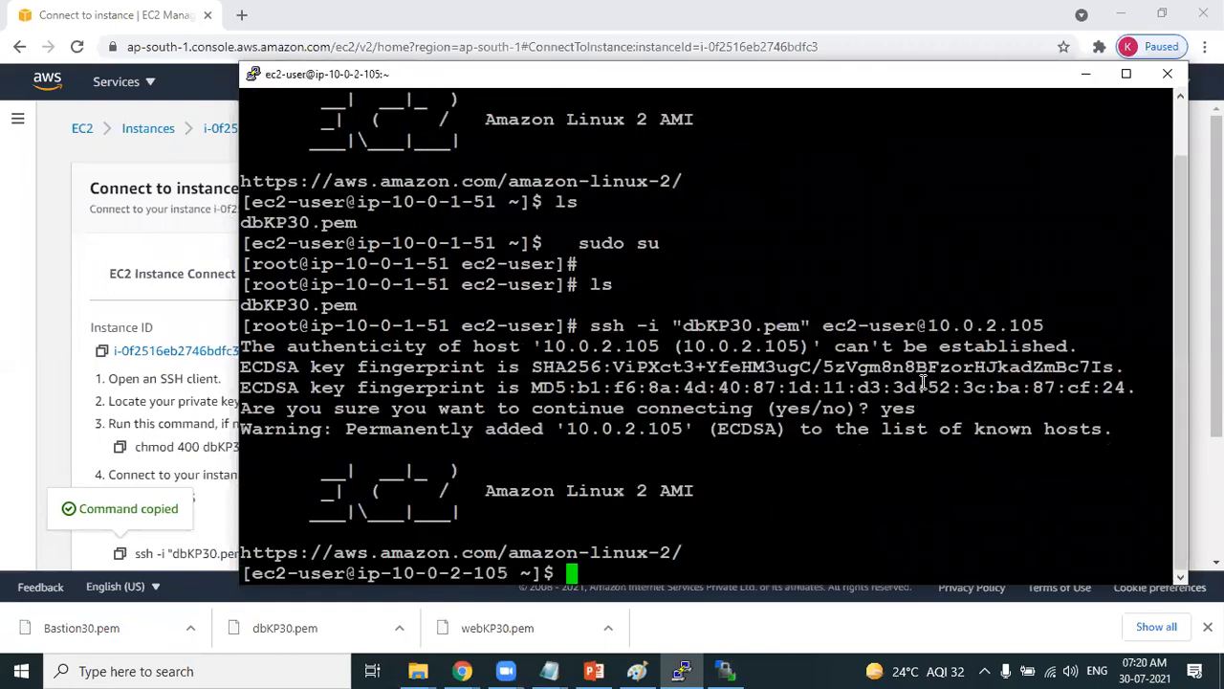
# Check the address in the shell prompt against the DbServer's private IPv4 address in the EC2 console, and return to the Instances list.
pyautogui.moveTo(439, 573); pyautogui.dragTo(504, 572)
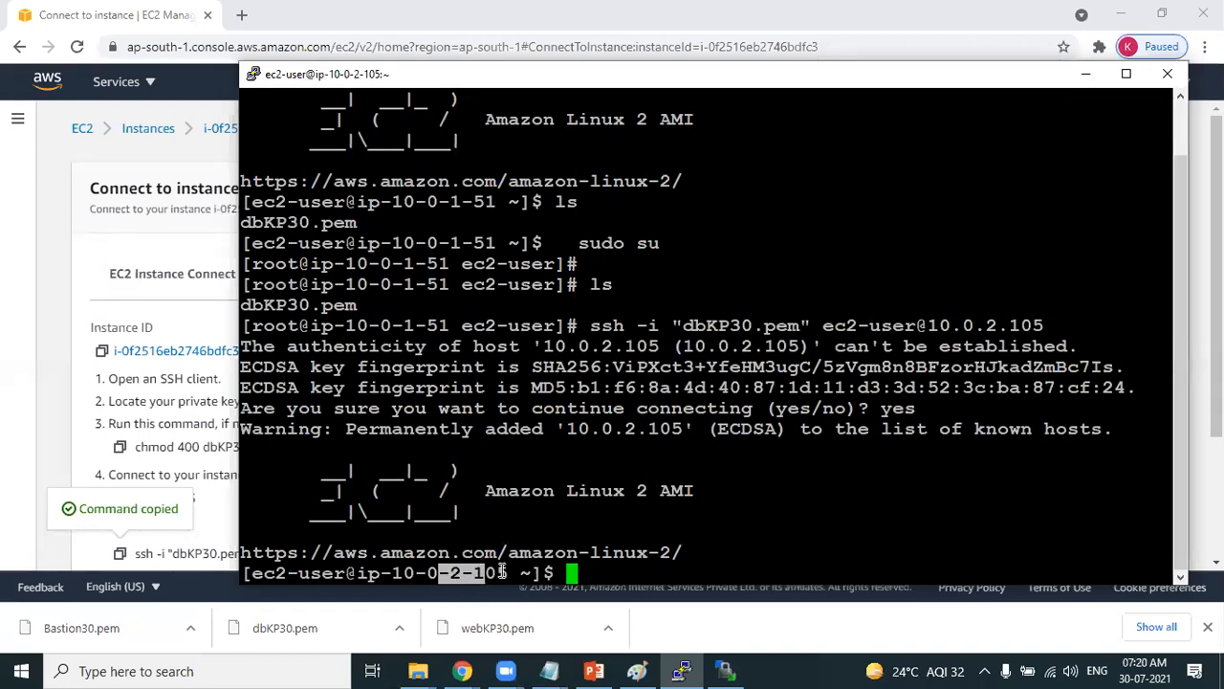
pyautogui.hotkey('alt', 'Tab')
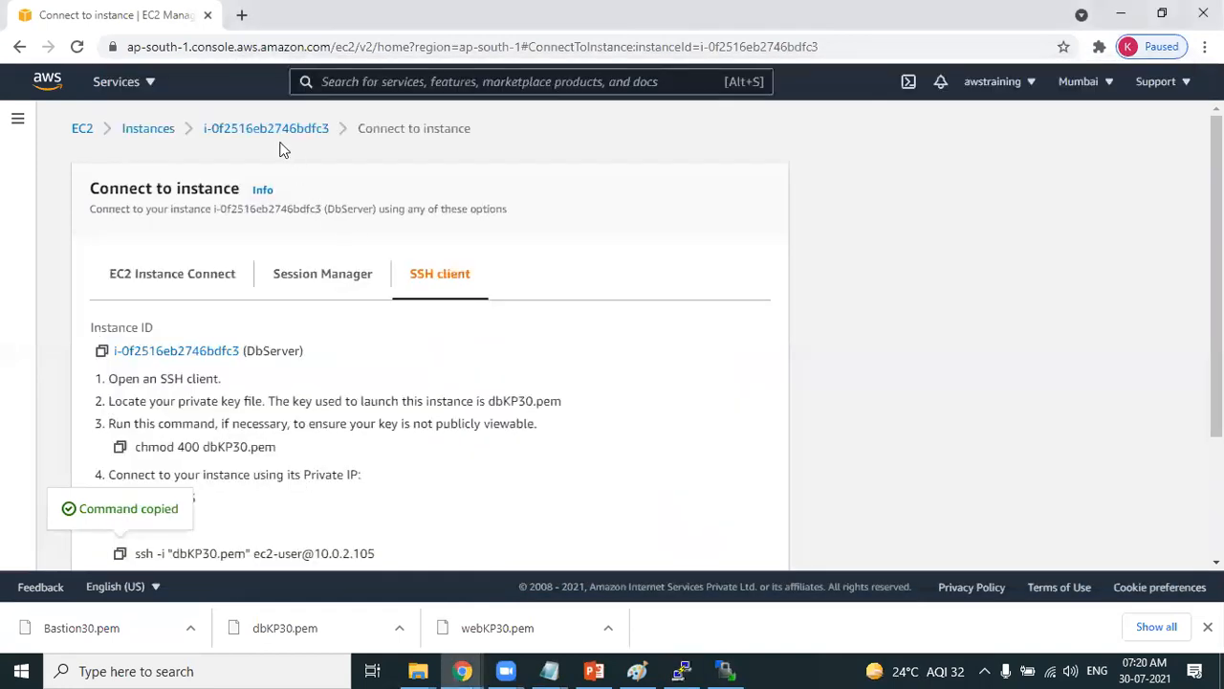
pyautogui.click(239, 130)
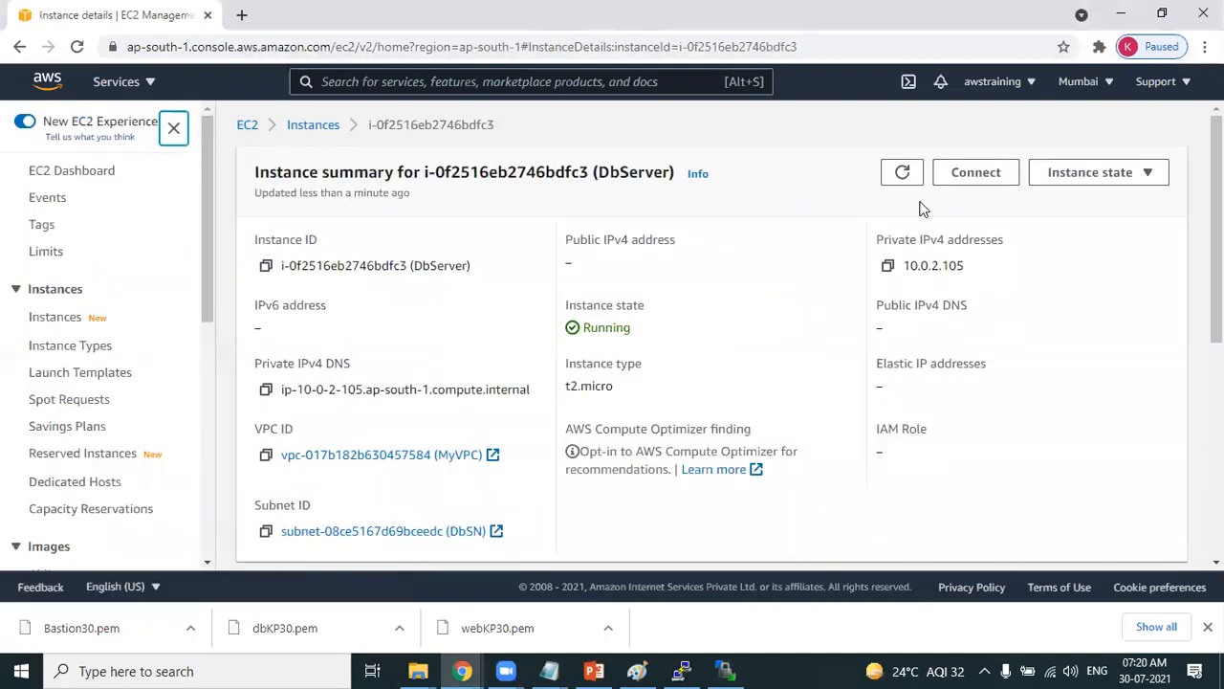
pyautogui.moveTo(909, 266); pyautogui.dragTo(985, 267)
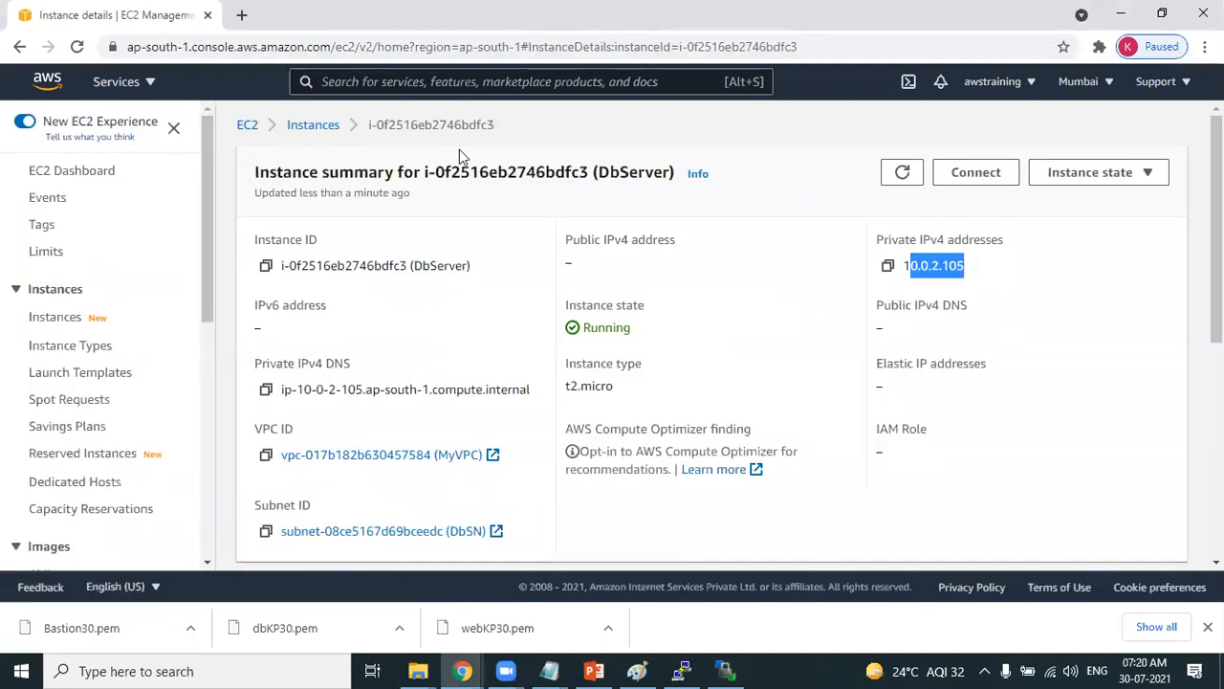
pyautogui.click(313, 125)
# Switch to Paint and try a straight line from the DBA box to the server box in the 10.0.2.0/24 subnet.
pyautogui.hotkey('alt', 'Tab')
pyautogui.hotkey('alt', 'Tab')
pyautogui.hotkey('alt', 'Tab')
pyautogui.hotkey('alt', 'Tab')
pyautogui.hotkey('alt', 'Tab')
pyautogui.hotkey('alt', 'Tab')
pyautogui.hotkey('alt', 'Tab')
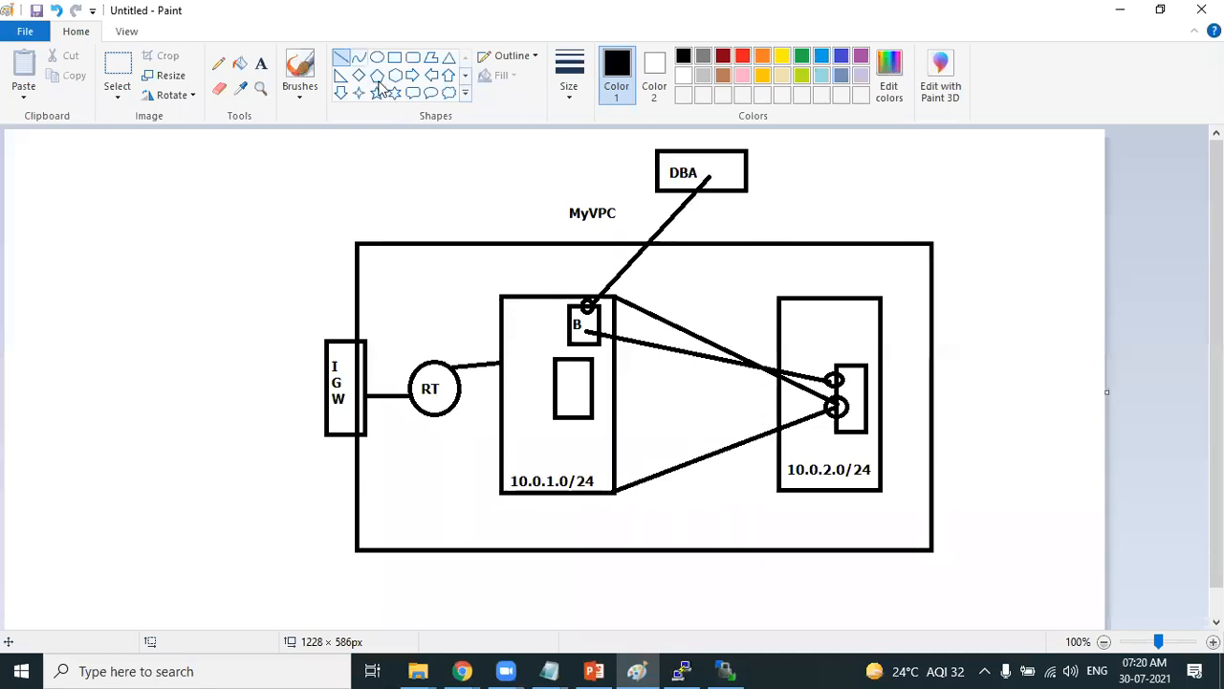
pyautogui.moveTo(721, 169); pyautogui.dragTo(856, 388)
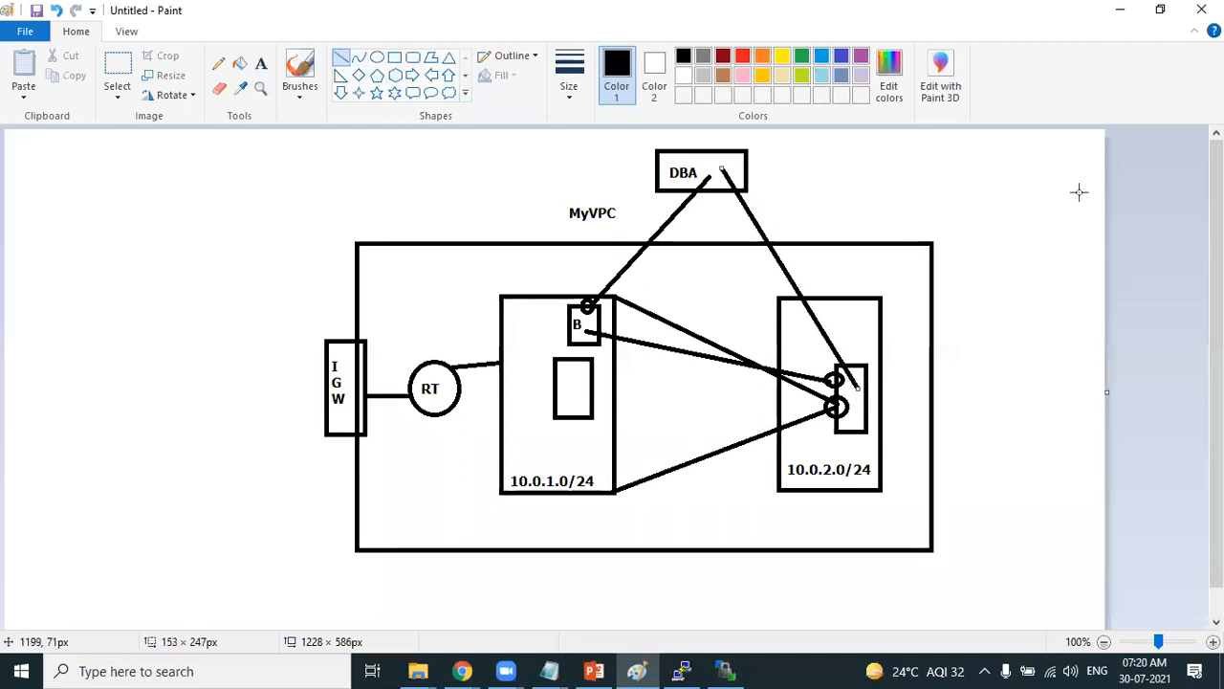
pyautogui.hotkey('ctrl', 'z')
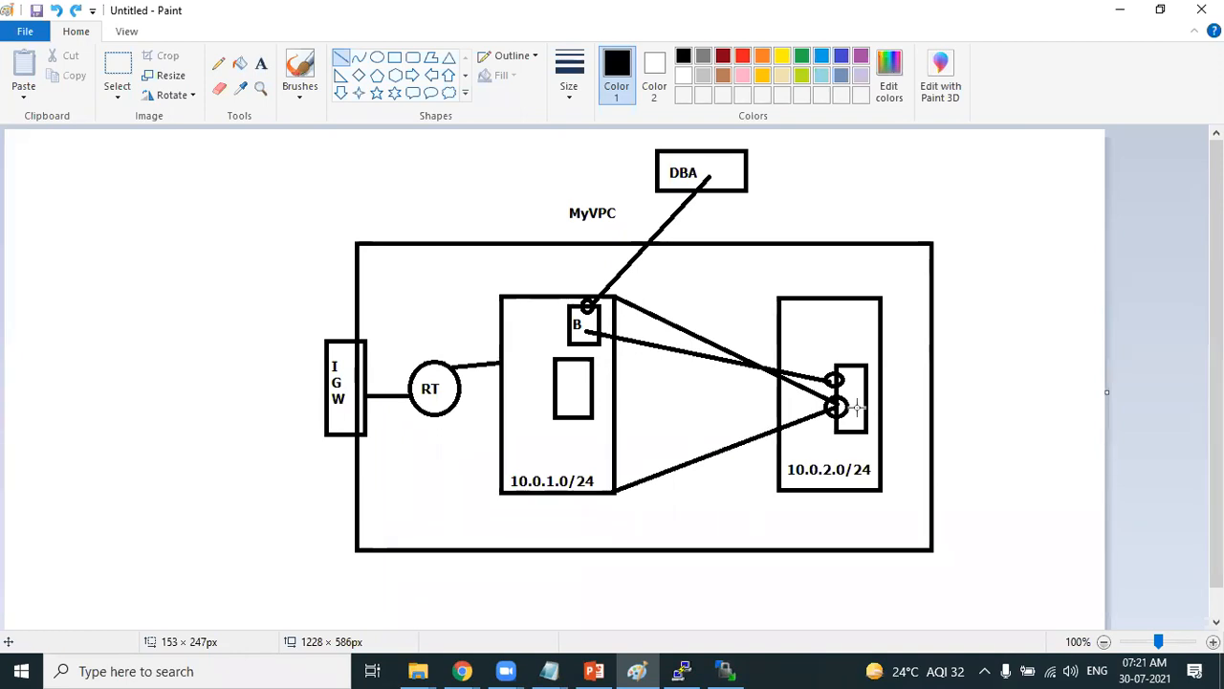
# Switch to the Day 17 VPC notes in Notepad and copy the yum install mysql -y command.
pyautogui.hotkey('alt', 'Tab')
pyautogui.hotkey('alt', 'Tab')
pyautogui.hotkey('alt', 'Tab')
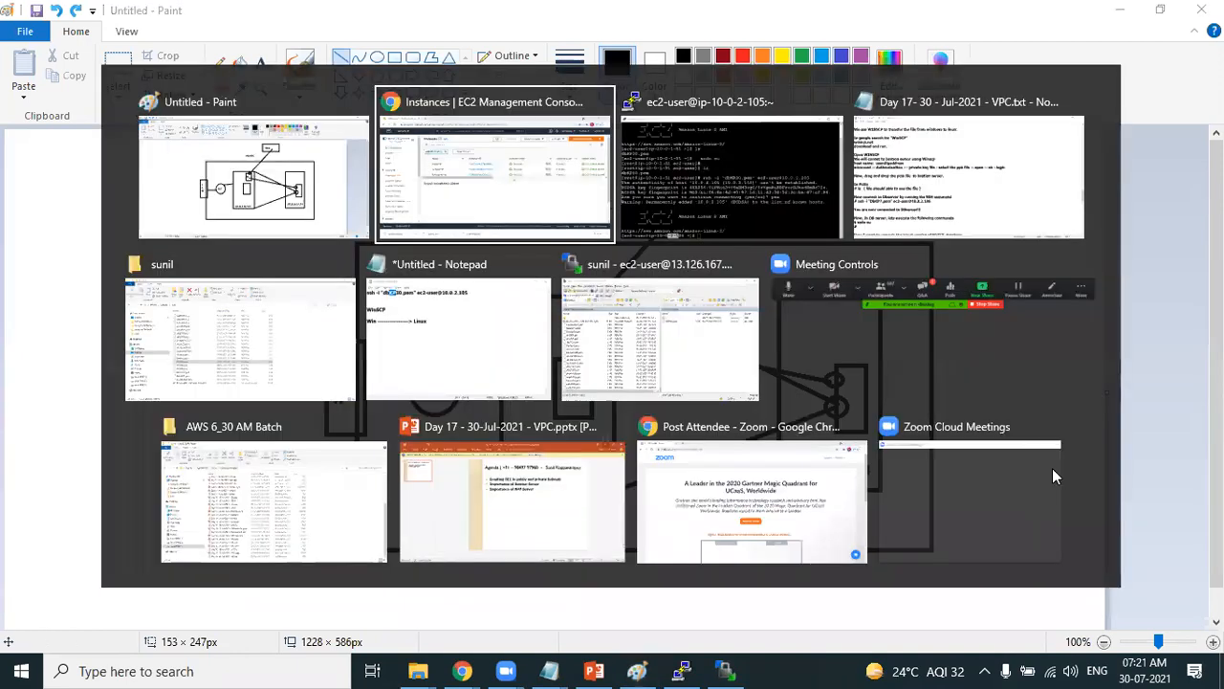
pyautogui.press('Down')
pyautogui.press('Down')
pyautogui.press('Down')
pyautogui.press('Down')
pyautogui.press('Down')
pyautogui.press('Down')
pyautogui.press('Down')
pyautogui.press('Down')
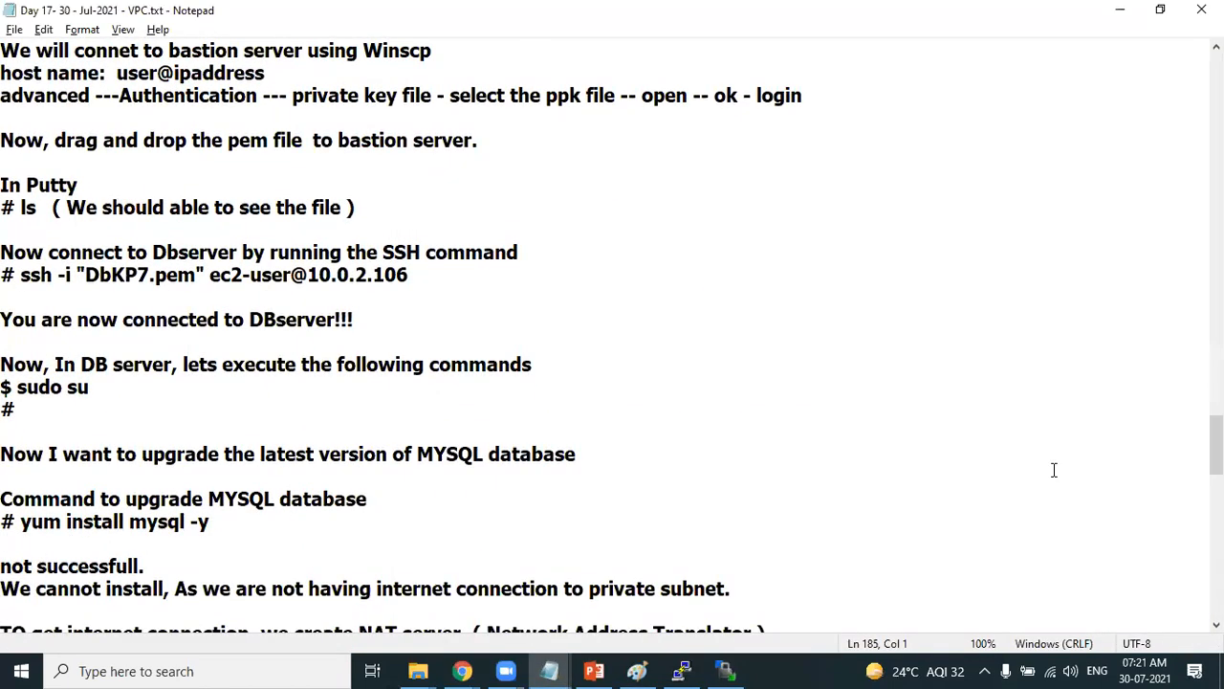
pyautogui.moveTo(350, 454); pyautogui.dragTo(435, 454)
pyautogui.moveTo(15, 521); pyautogui.dragTo(232, 525)
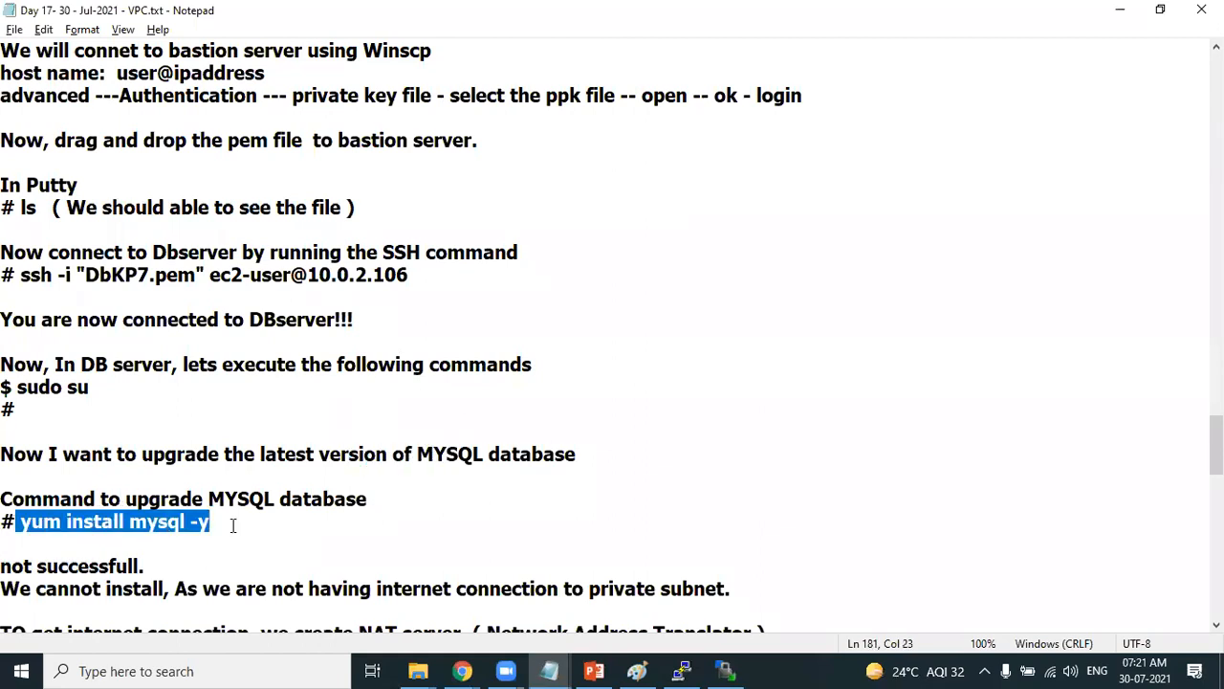
# Switch to PuTTY and try to install MySQL on the DbServer as ec2-user with yum install mysql -y.
pyautogui.hotkey('alt', 'Tab')
pyautogui.hotkey('alt', 'Tab')
pyautogui.rightClick(696, 366)
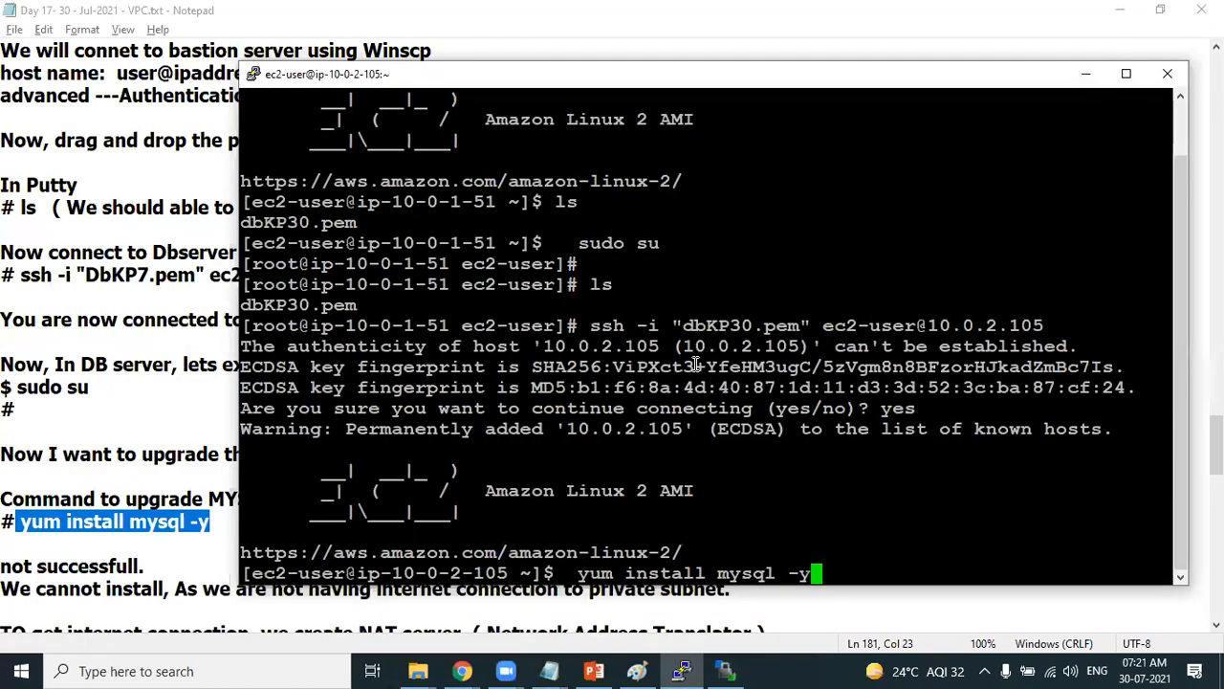
pyautogui.press('Return')
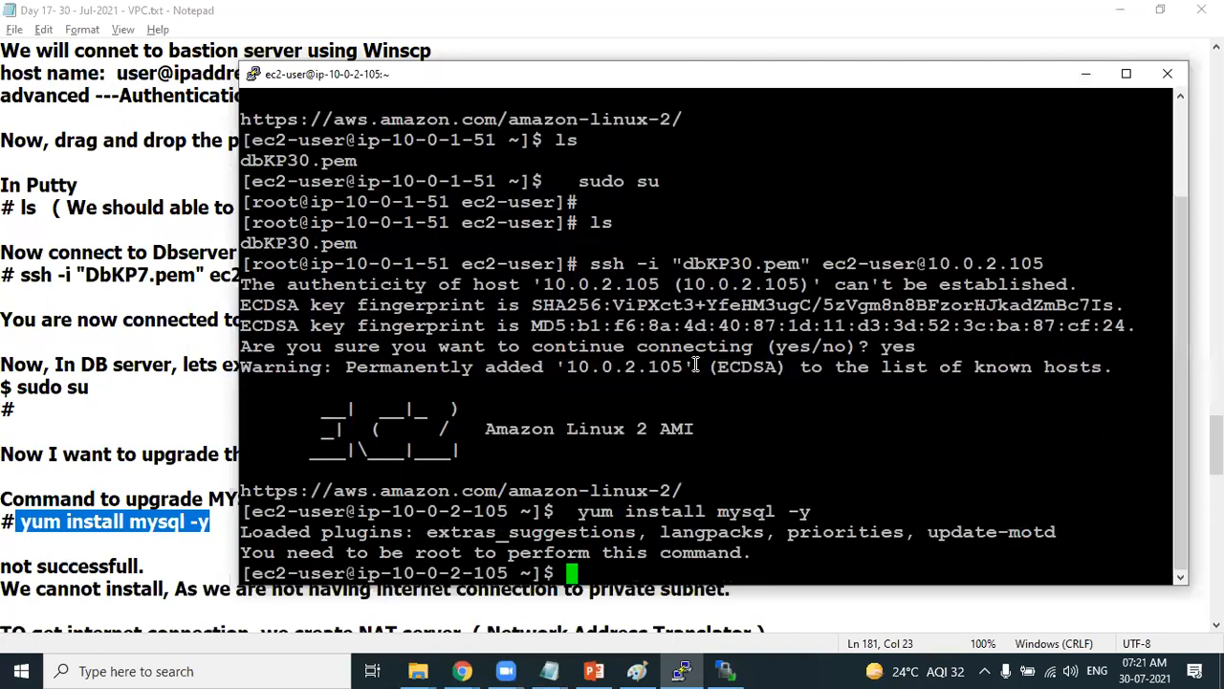
pyautogui.press('Return')
pyautogui.press('Return')
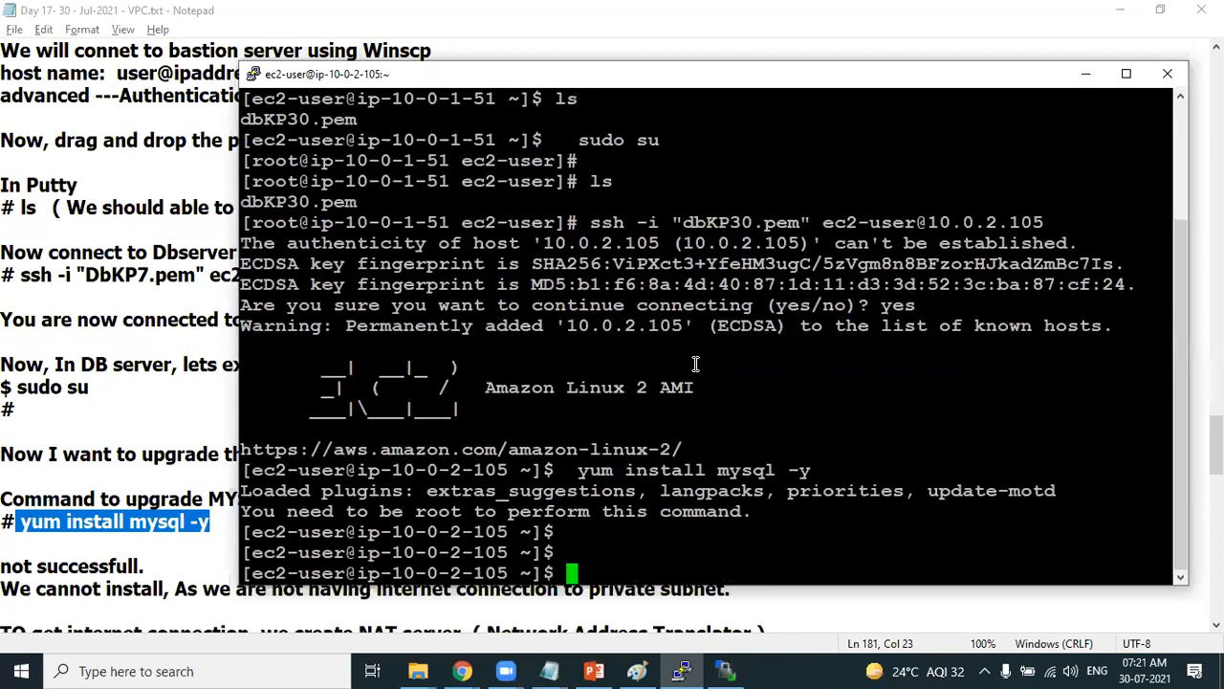
pyautogui.moveTo(511, 472); pyautogui.dragTo(664, 509)
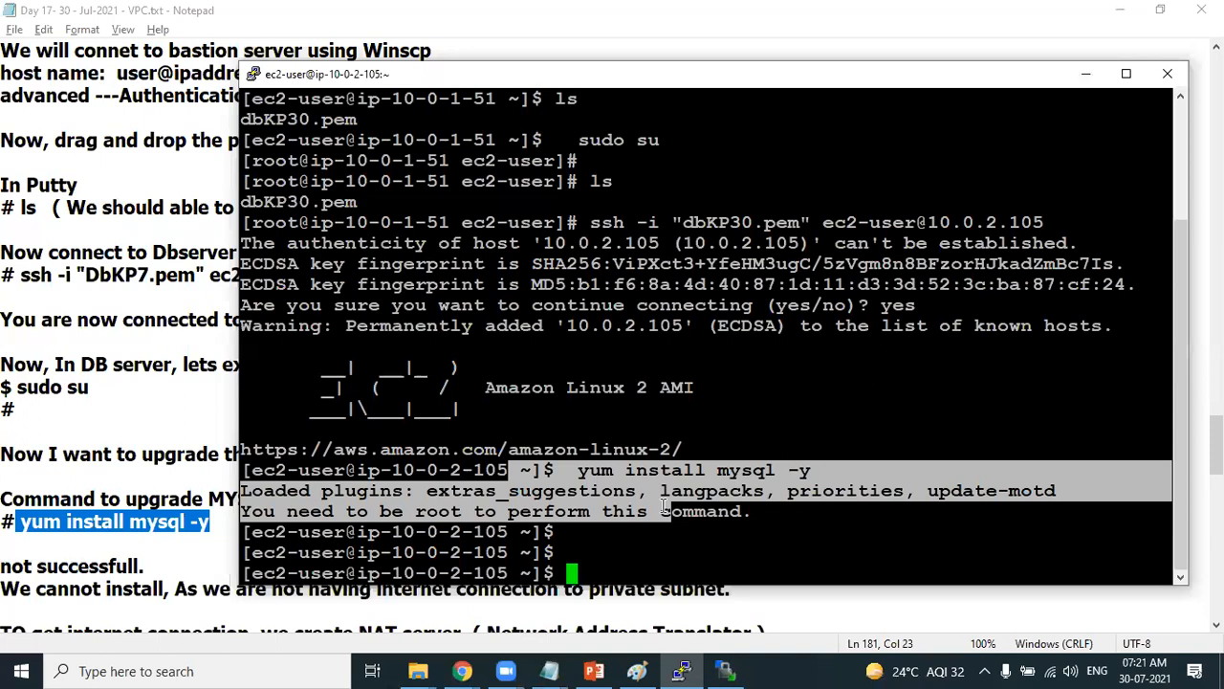
# Review the MySQL install command and the remark below it in the Day 17 VPC notes, and return to PuTTY.
pyautogui.hotkey('alt', 'Tab')
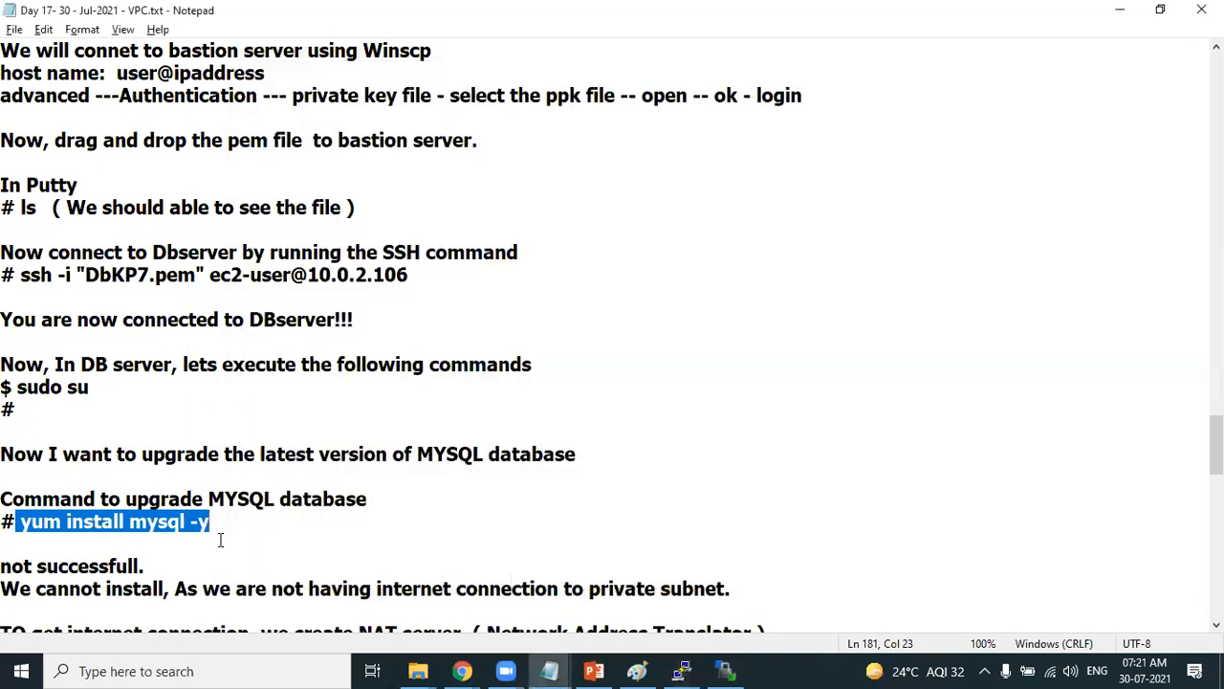
pyautogui.moveTo(89, 565); pyautogui.dragTo(145, 566)
pyautogui.moveTo(60, 521); pyautogui.dragTo(204, 529)
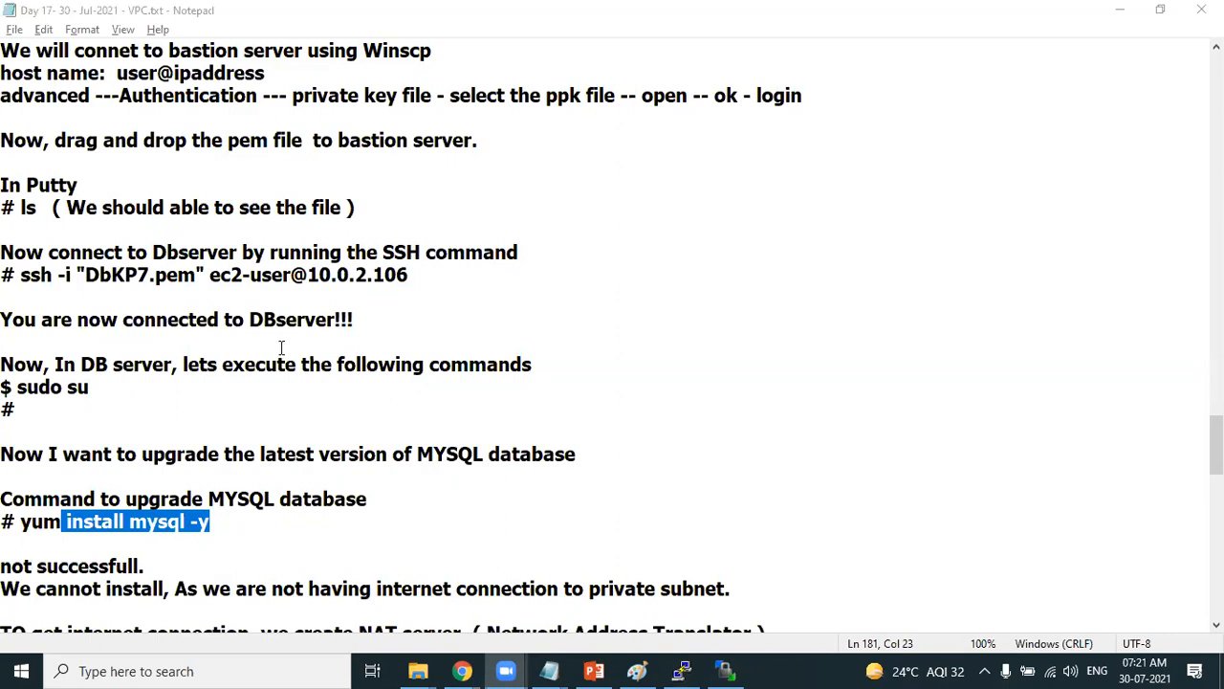
pyautogui.moveTo(1, 564); pyautogui.dragTo(149, 565)
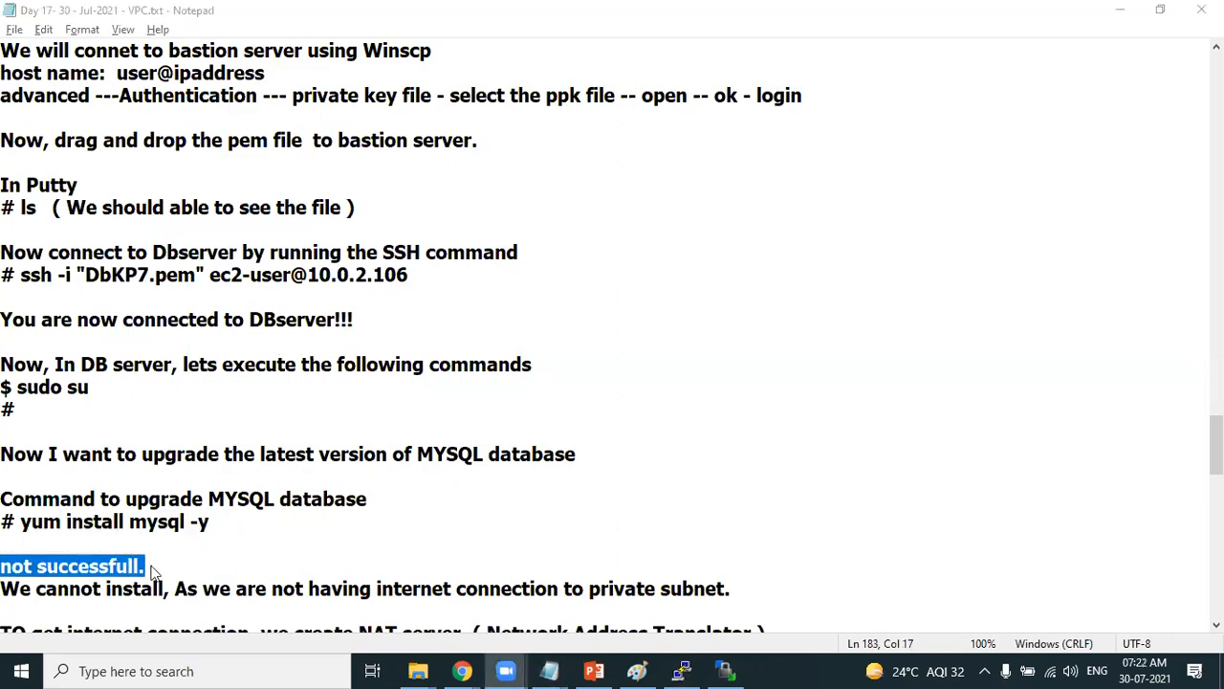
pyautogui.hotkey('alt', 'Tab')
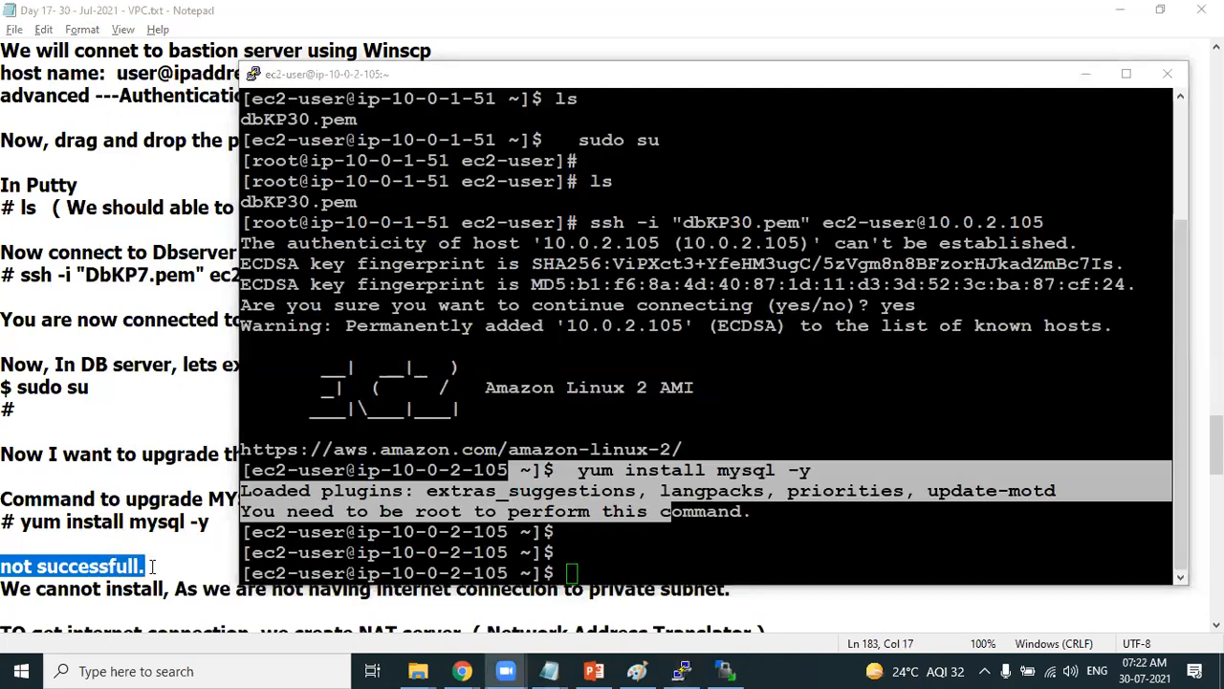
pyautogui.click(634, 534)
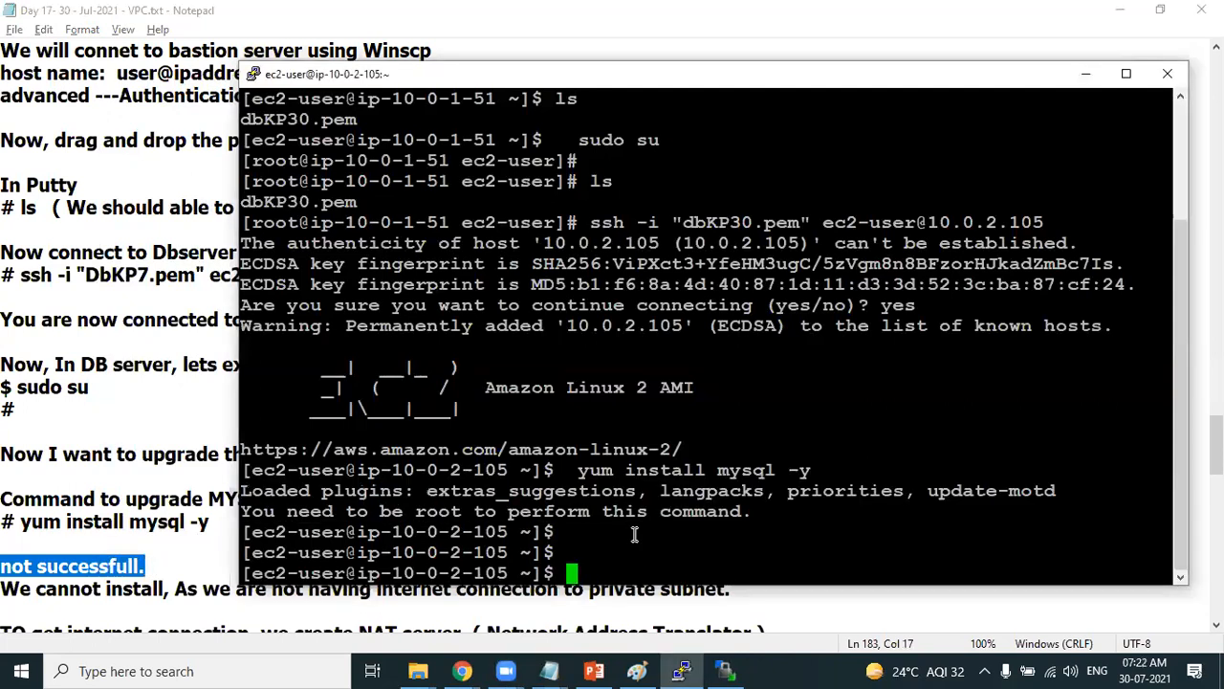
# Switch to the Day 17 VPC notes and copy the sudo su command listed for the DB server.
pyautogui.click(63, 387)
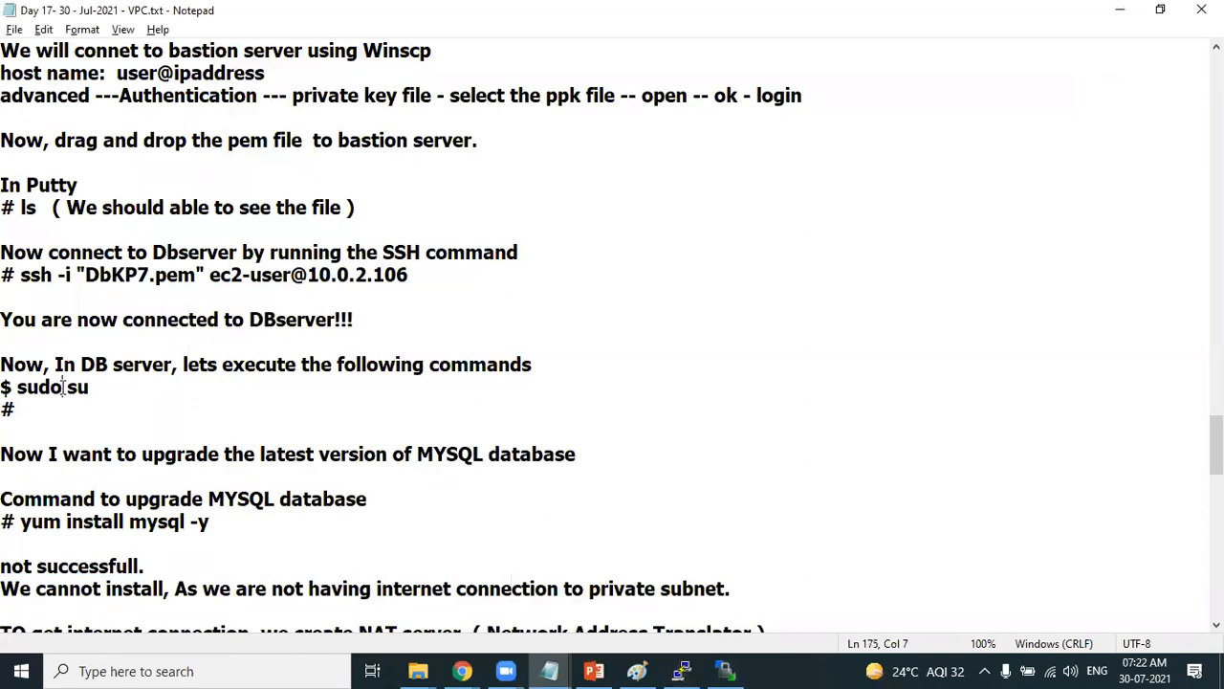
pyautogui.press('Left')
pyautogui.hotkey('shift', 'Right')
pyautogui.hotkey('shift', 'Right')
pyautogui.hotkey('shift', 'Right')
pyautogui.hotkey('shift', 'Right')
pyautogui.hotkey('shift', 'Right')
pyautogui.hotkey('shift', 'Right')
pyautogui.hotkey('shift', 'Right')
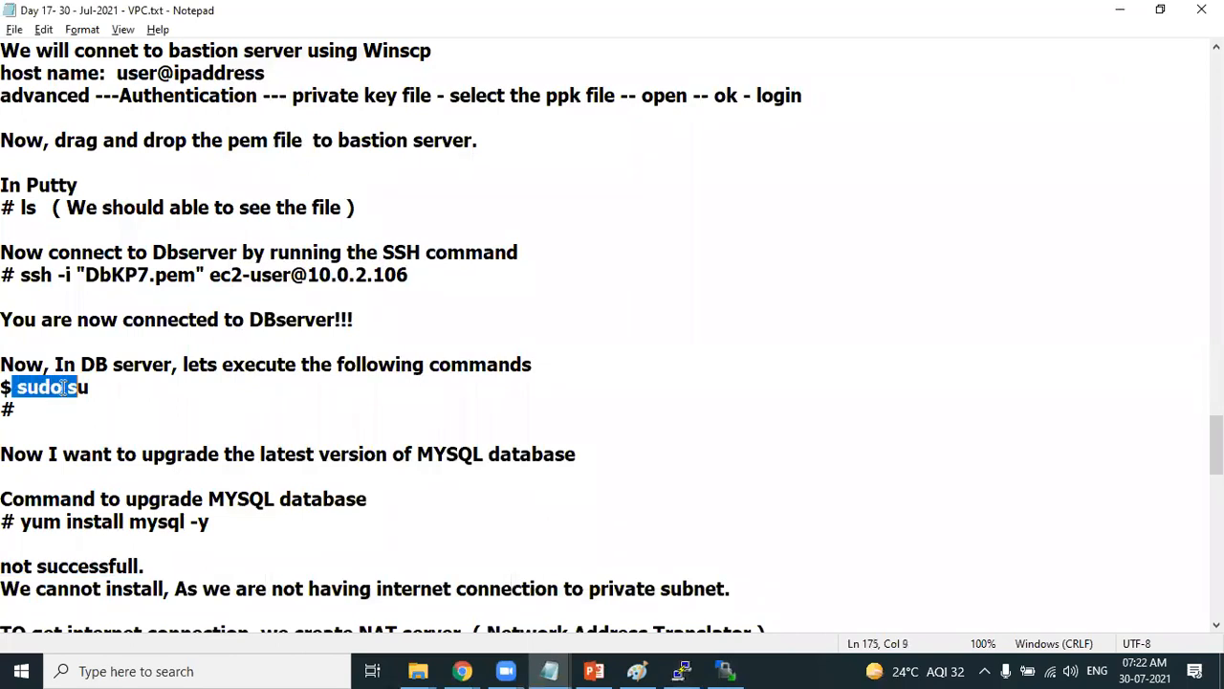
pyautogui.hotkey('ctrl', 'c')
# Switch to PuTTY and run the copied sudo su command on the DbServer.
pyautogui.hotkey('alt', 'Tab')
pyautogui.rightClick(627, 315)
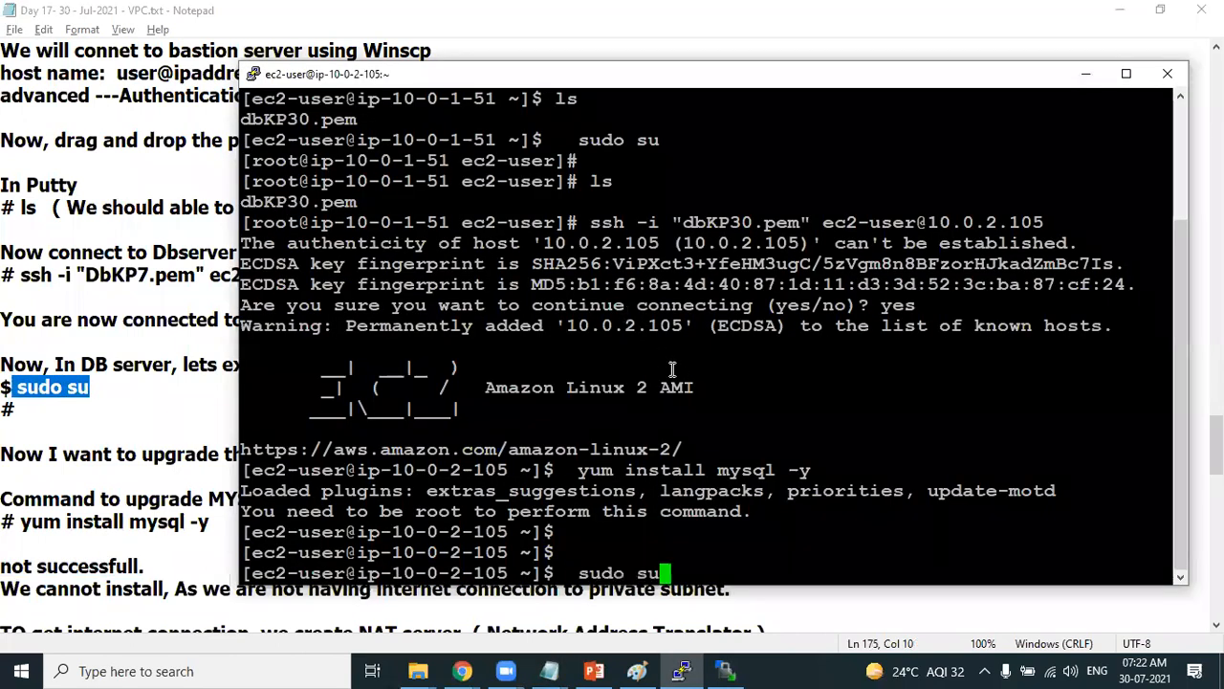
pyautogui.press('Return')
pyautogui.press('Return')
pyautogui.press('Return')
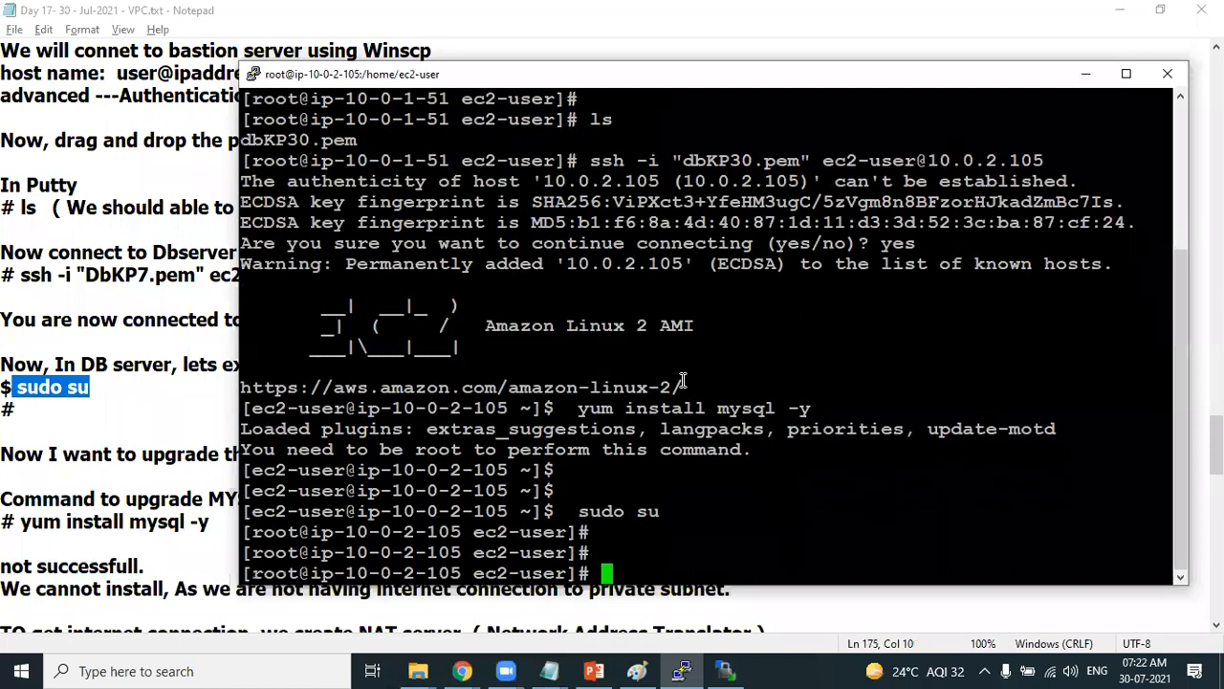
# Switch back to the Day 17 VPC notes and copy the yum install mysql -y line for use as root.
pyautogui.hotkey('alt', 'Tab')
pyautogui.press('Down')
pyautogui.press('Down')
pyautogui.press('Down')
pyautogui.press('Down')
pyautogui.press('Down')
pyautogui.press('Down')
pyautogui.hotkey('shift', 'End')
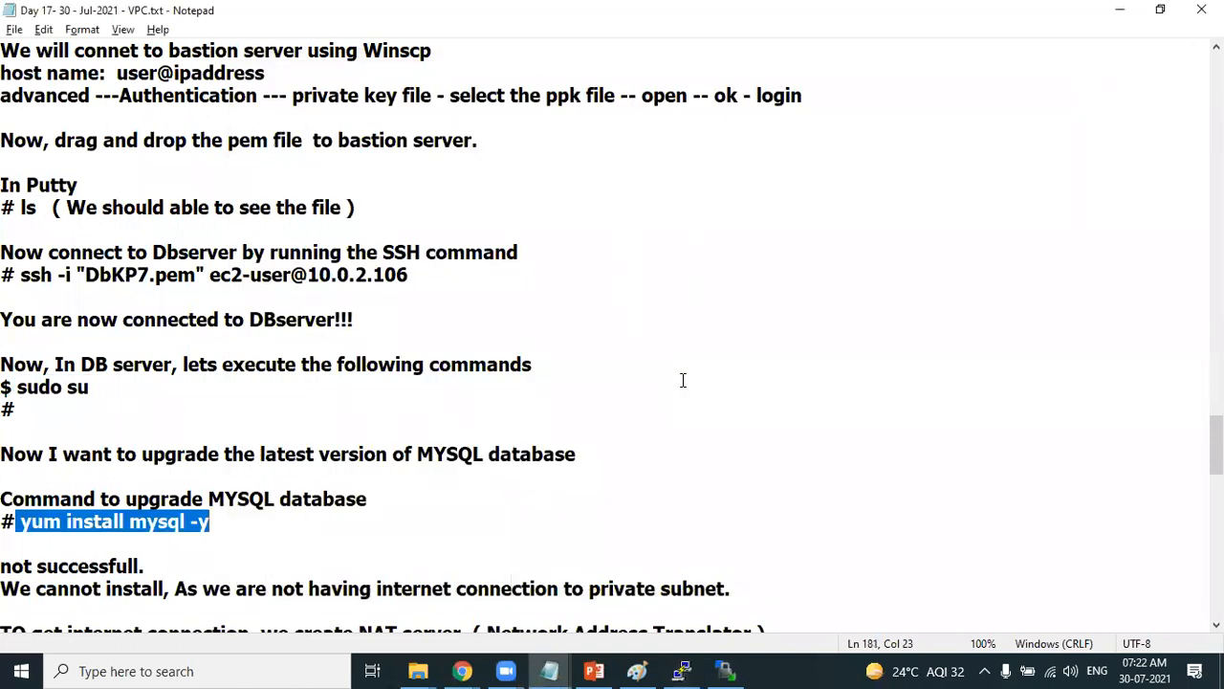
pyautogui.hotkey('ctrl', 'c')
# Switch to PuTTY and run yum install mysql -y at the DbServer's root prompt.
pyautogui.hotkey('alt', 'Tab')
pyautogui.rightClick(929, 296)
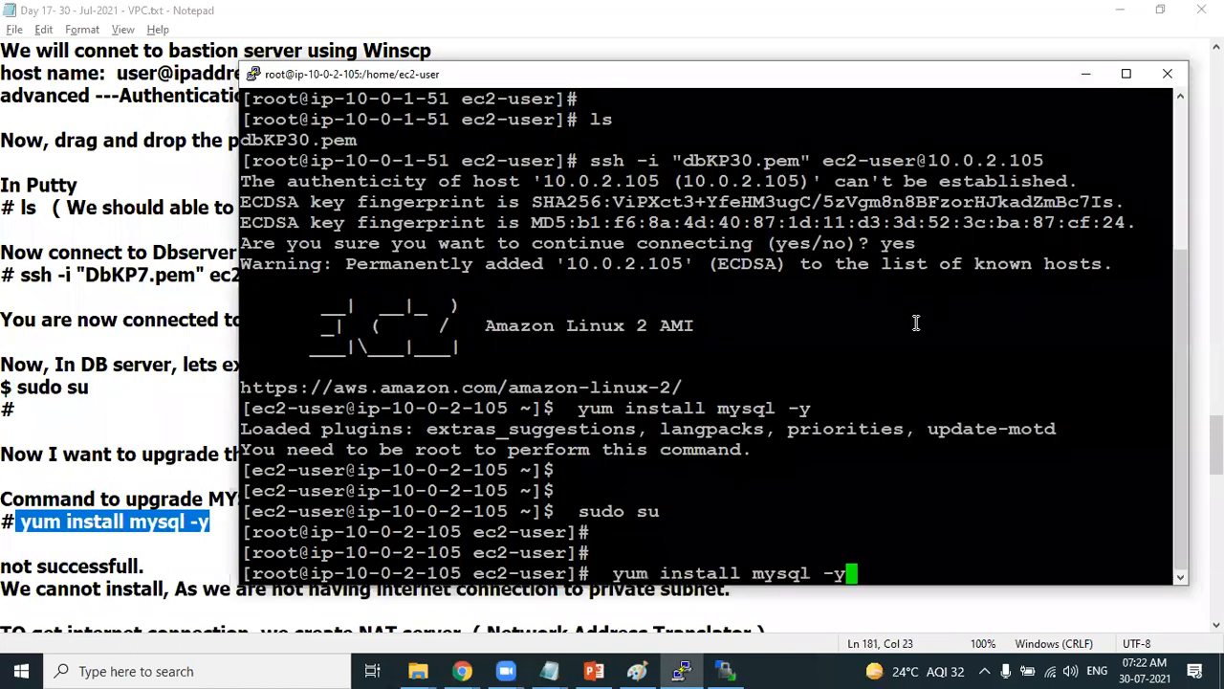
pyautogui.press('Return')
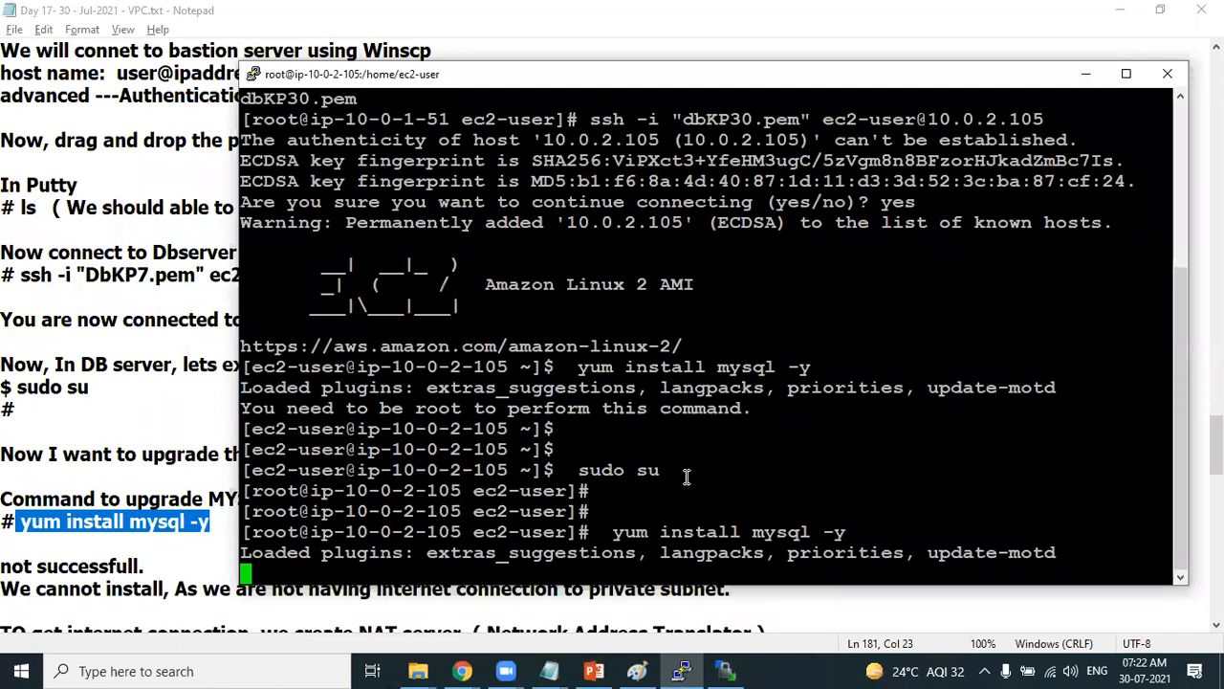
pyautogui.moveTo(615, 533); pyautogui.dragTo(718, 553)
# Switch to the Day 17 VPC notes and read about the private subnet's internet access and the purpose of a NAT server.
pyautogui.click(88, 529)
pyautogui.moveTo(230, 588); pyautogui.dragTo(696, 593)
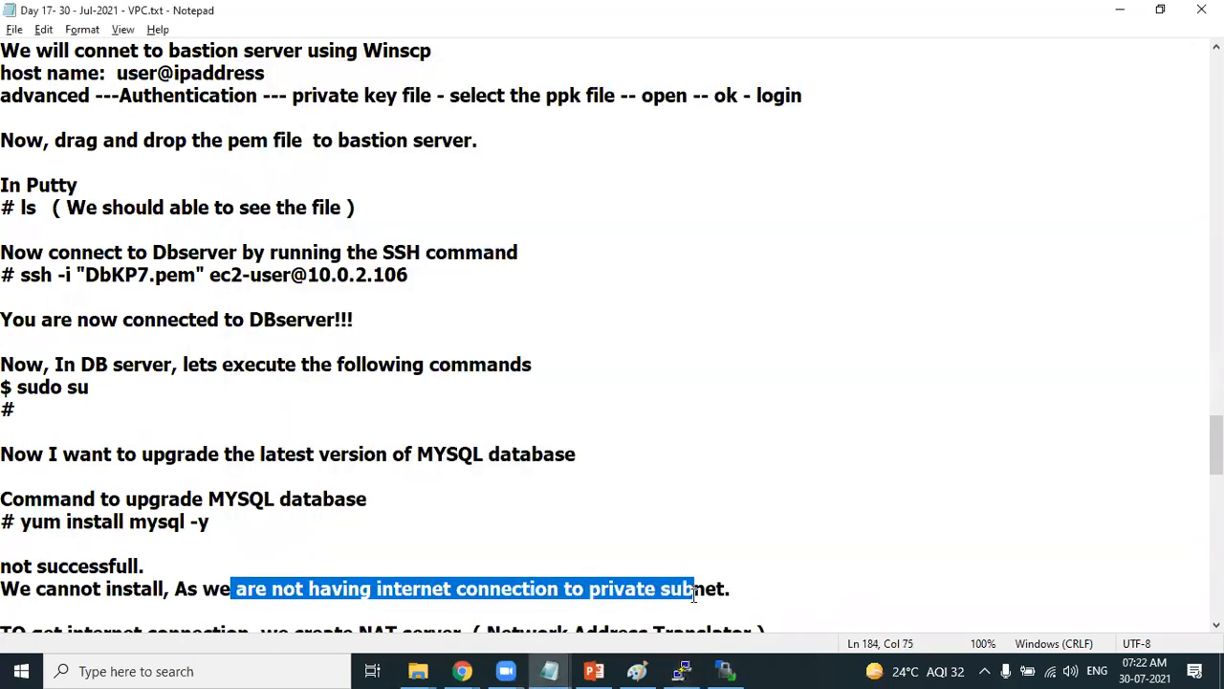
pyautogui.press('Down')
pyautogui.press('Down')
pyautogui.press('Down')
pyautogui.press('Down')
pyautogui.press('Down')
pyautogui.press('Down')
pyautogui.press('Down')
pyautogui.press('Down')
pyautogui.press('Down')
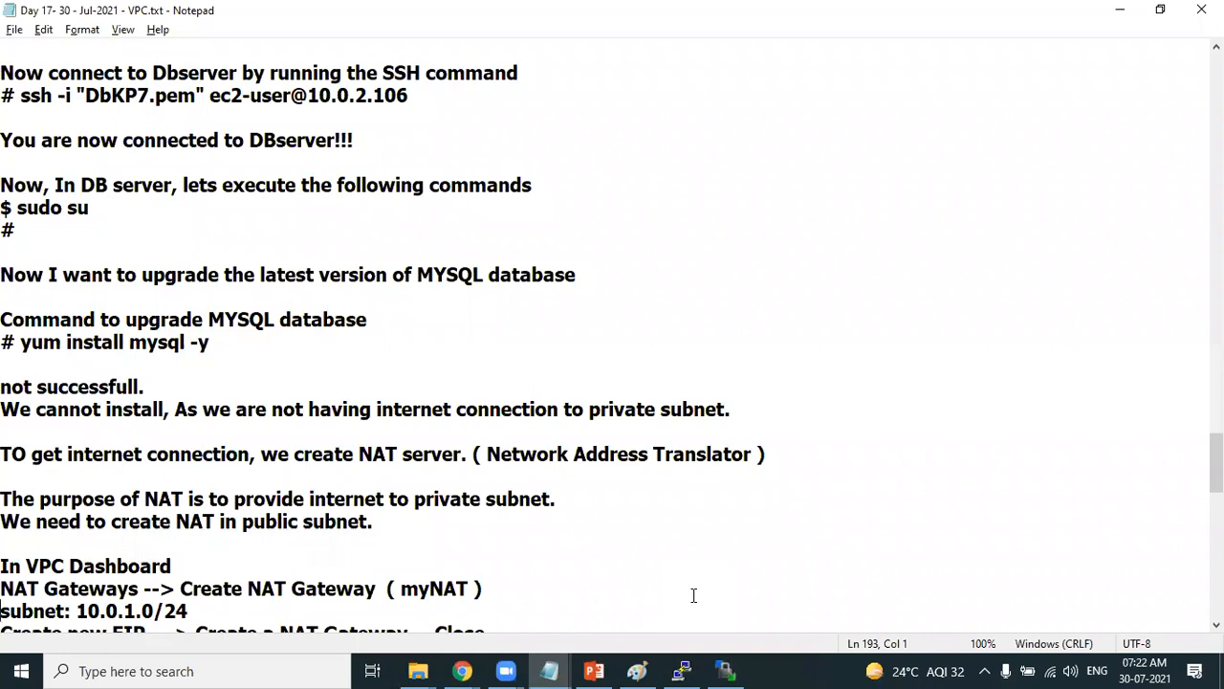
pyautogui.moveTo(4, 455); pyautogui.dragTo(100, 455)
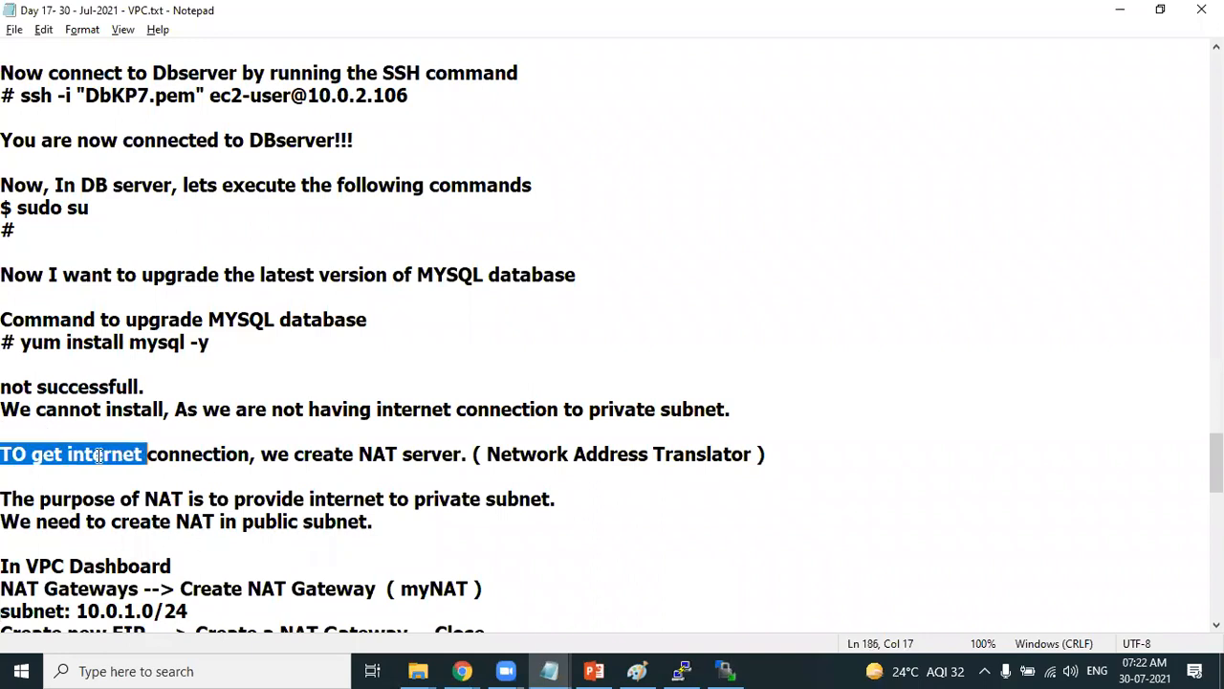
# Read the Day 17 VPC notes on the NAT server, its purpose and its placement in the public subnet.
pyautogui.moveTo(344, 455); pyautogui.dragTo(473, 464)
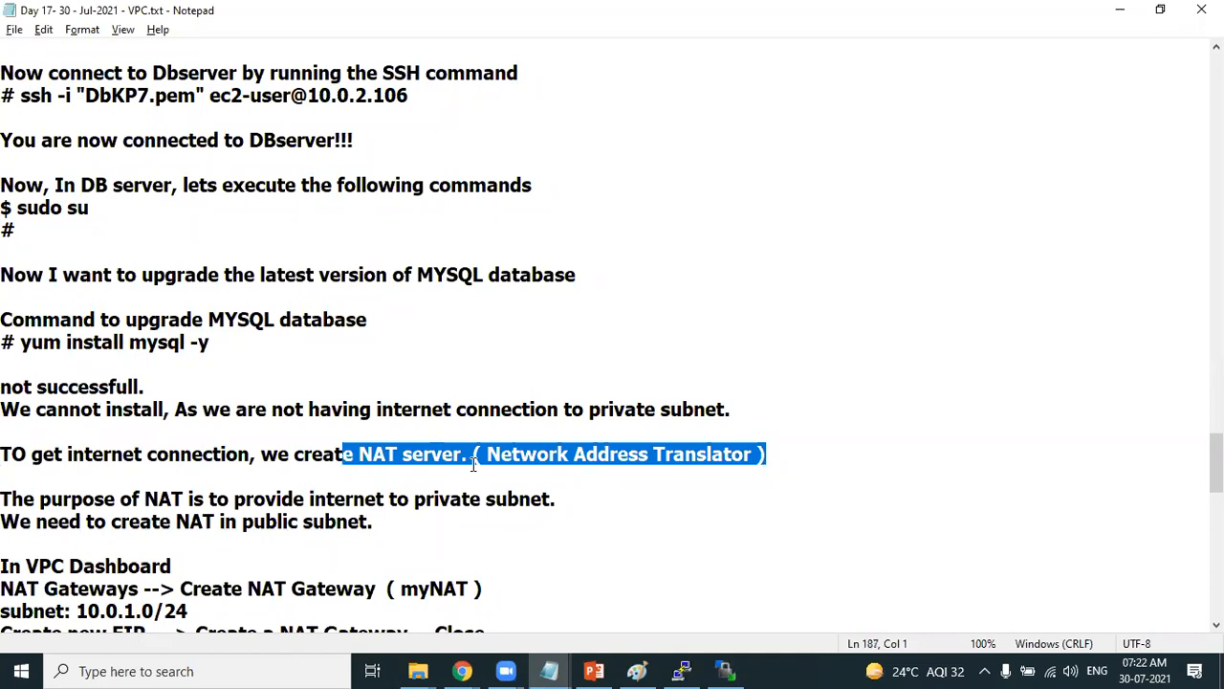
pyautogui.moveTo(384, 454); pyautogui.dragTo(413, 454)
pyautogui.moveTo(502, 454); pyautogui.dragTo(753, 456)
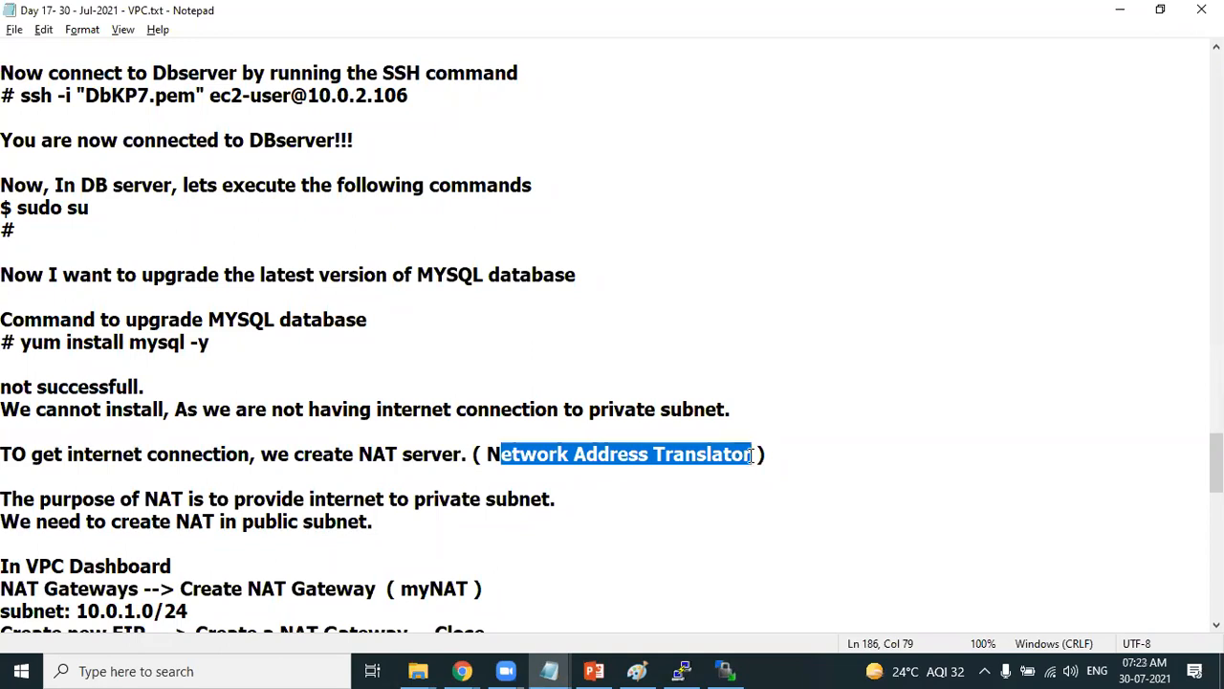
pyautogui.moveTo(158, 499); pyautogui.dragTo(597, 504)
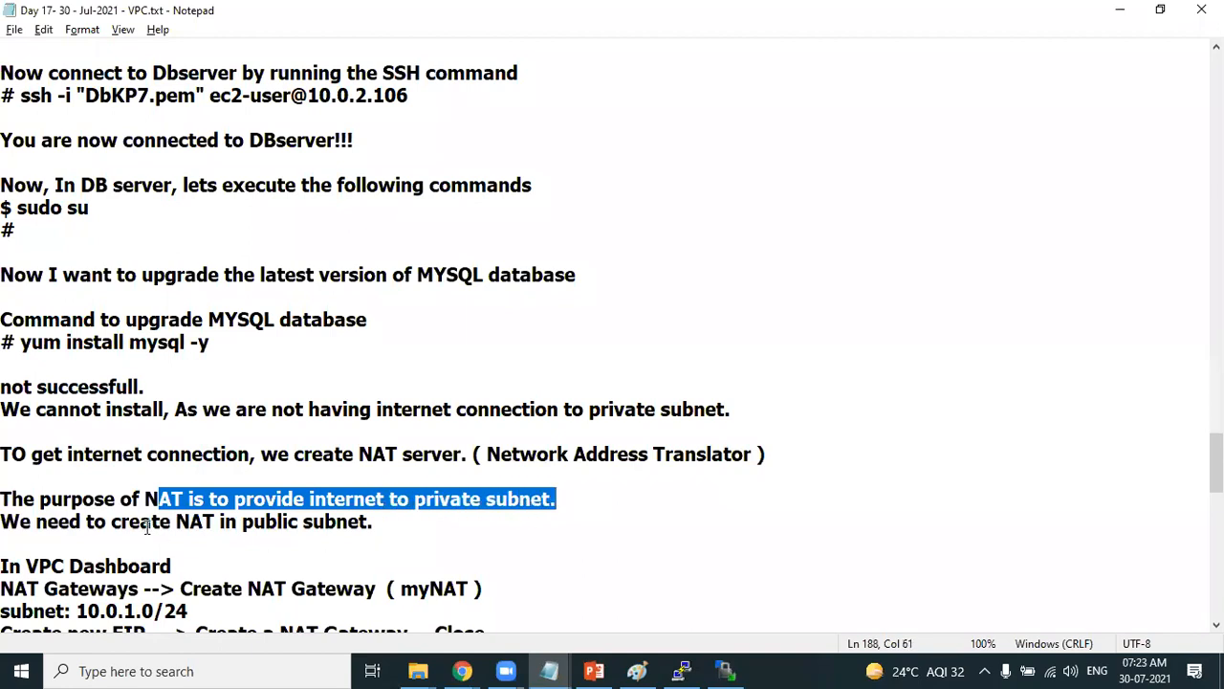
pyautogui.moveTo(151, 522); pyautogui.dragTo(382, 543)
# Switch to Paint and add a box of about 42 × 42 px labelled NAT inside the 10.0.1.0/24 subnet.
pyautogui.hotkey('alt', 'Tab')
pyautogui.hotkey('alt', 'Tab')
pyautogui.hotkey('alt', 'Tab')
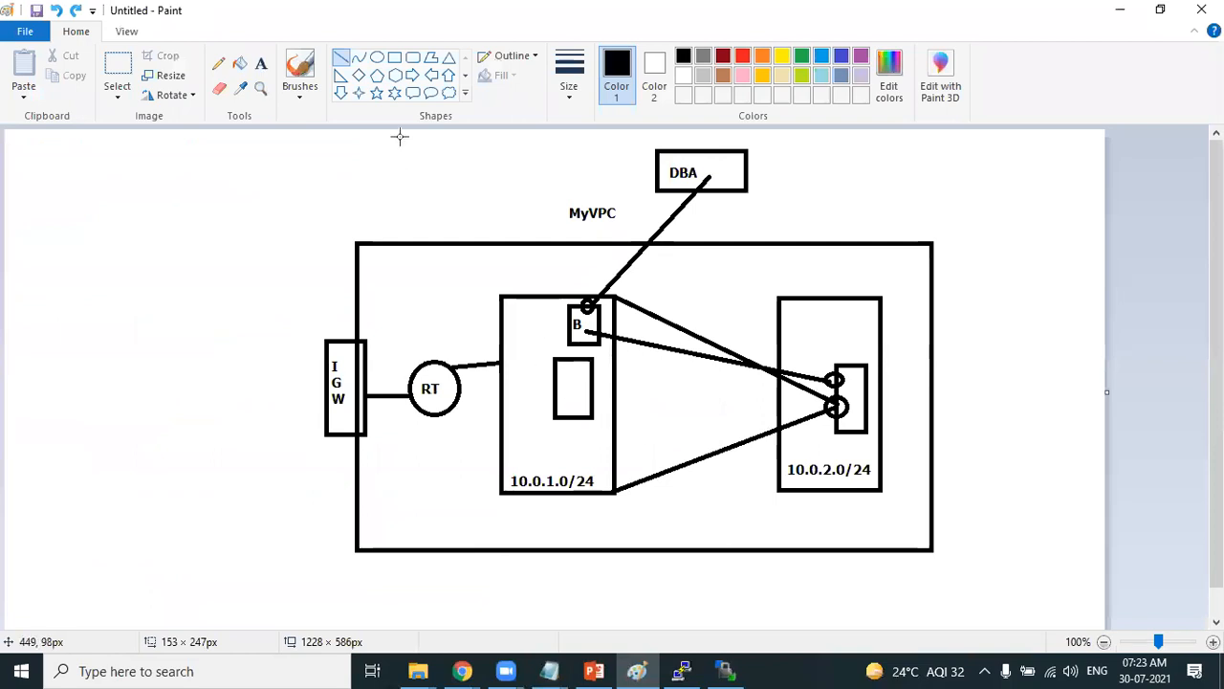
pyautogui.click(394, 58)
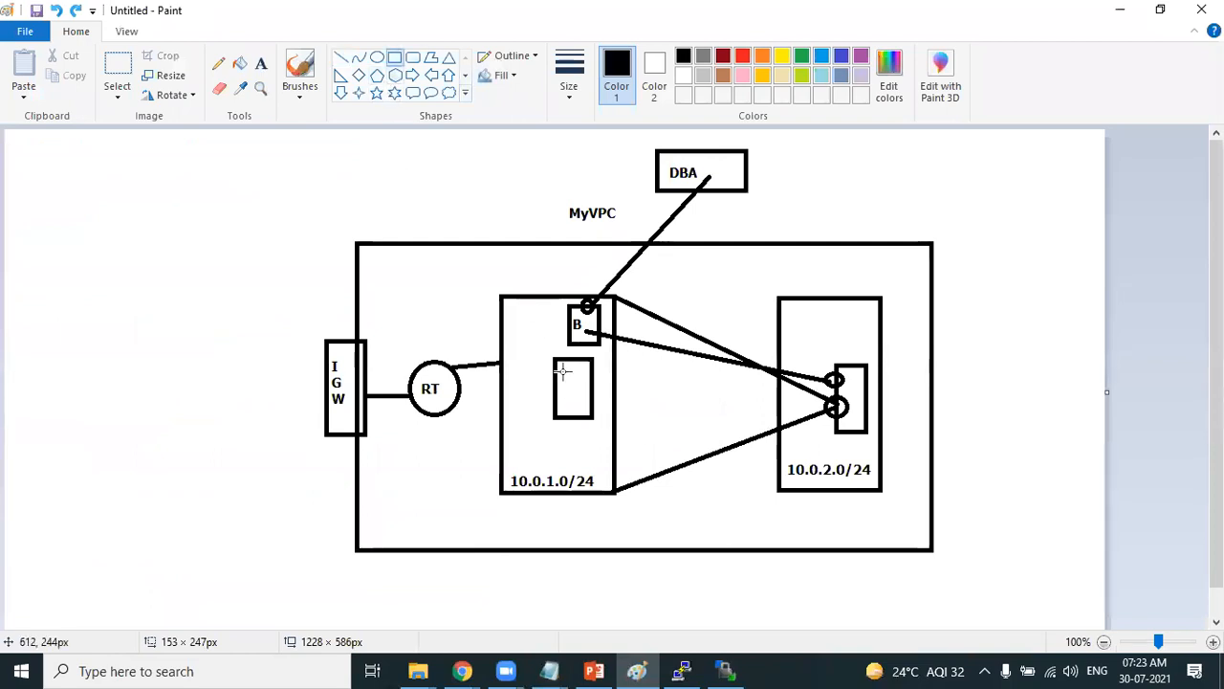
pyautogui.moveTo(564, 433); pyautogui.dragTo(604, 472)
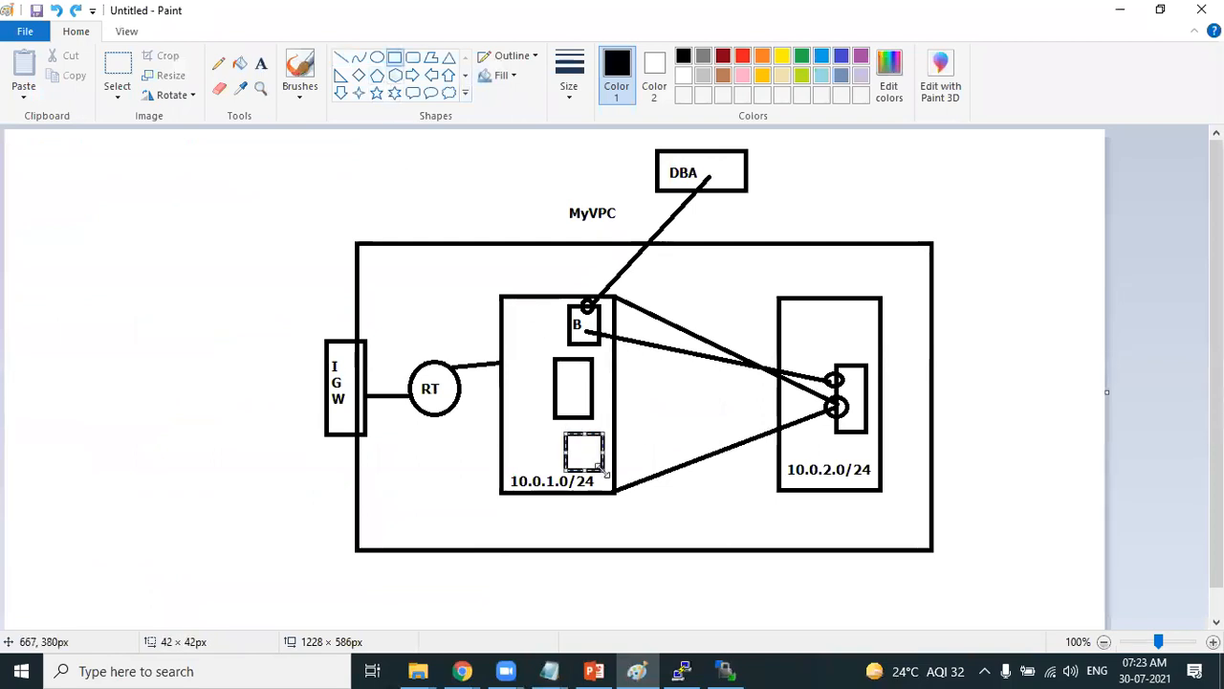
pyautogui.click(259, 63)
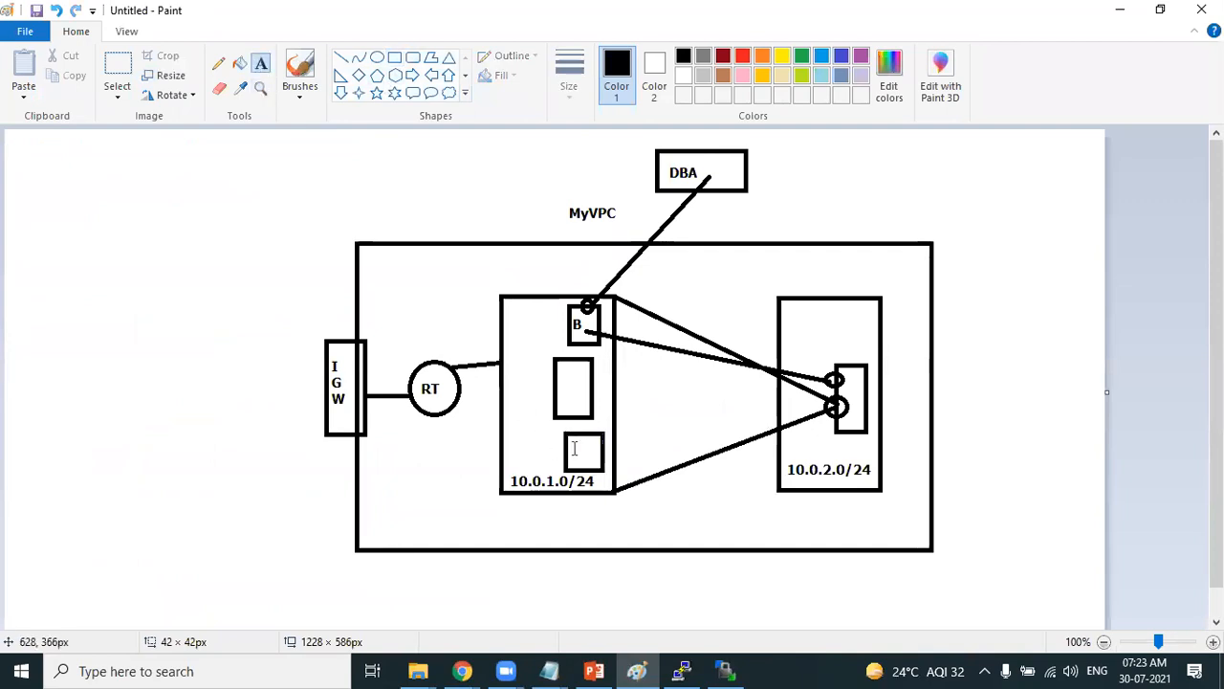
pyautogui.moveTo(573, 441); pyautogui.dragTo(592, 456)
pyautogui.write('NAT')
pyautogui.click(35, 597)
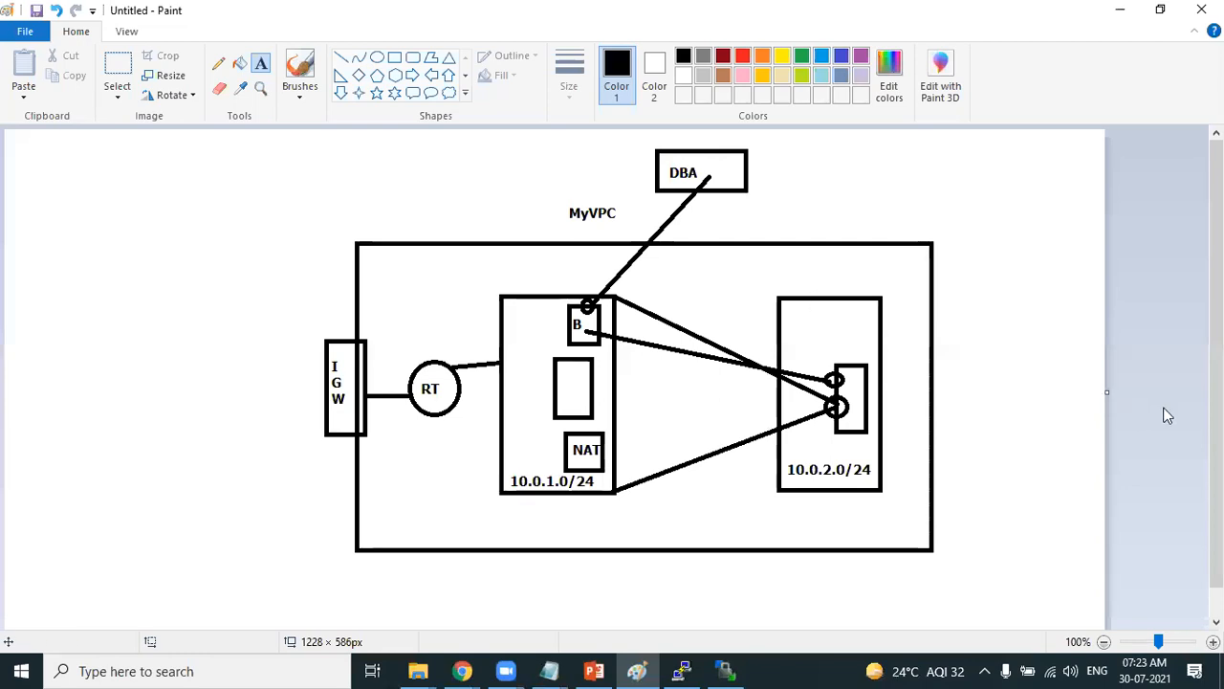
# Switch to the Day 17 VPC notes and read the instructions for creating the NAT gateway.
pyautogui.hotkey('alt', 'Tab')
pyautogui.press('Down')
pyautogui.press('Down')
pyautogui.press('Down')
pyautogui.press('Down')
pyautogui.press('Down')
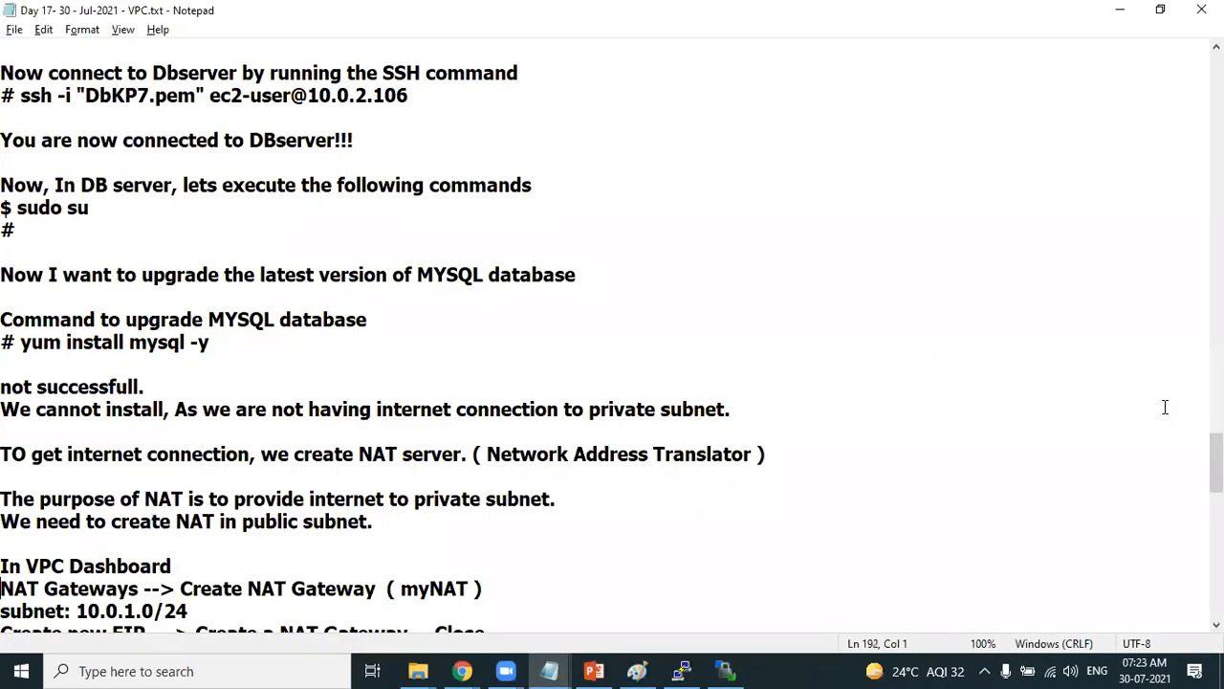
pyautogui.press('Down')
pyautogui.press('Down')
pyautogui.press('Down')
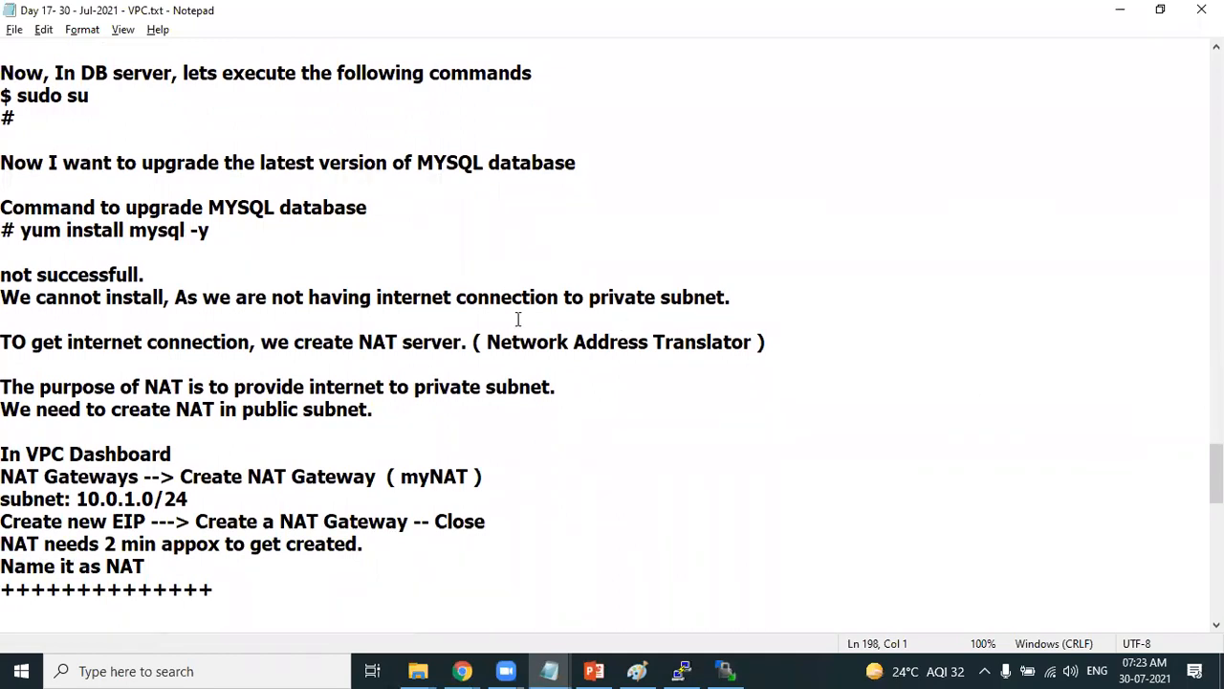
pyautogui.moveTo(140, 409); pyautogui.dragTo(409, 543)
pyautogui.click(550, 495)
# Switch to PuTTY, review the yum output on the DbServer and enter two blank lines at the root prompt.
pyautogui.hotkey('alt', 'Tab')
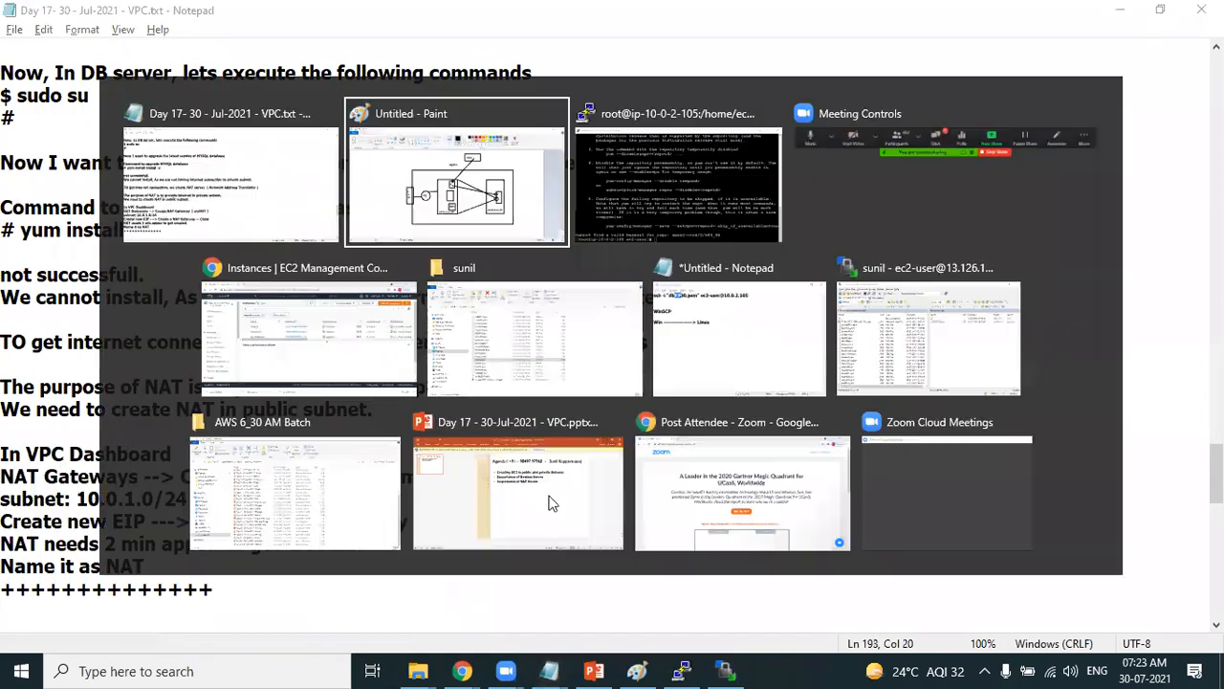
pyautogui.hotkey('alt', 'Tab')
pyautogui.moveTo(425, 333); pyautogui.dragTo(508, 413)
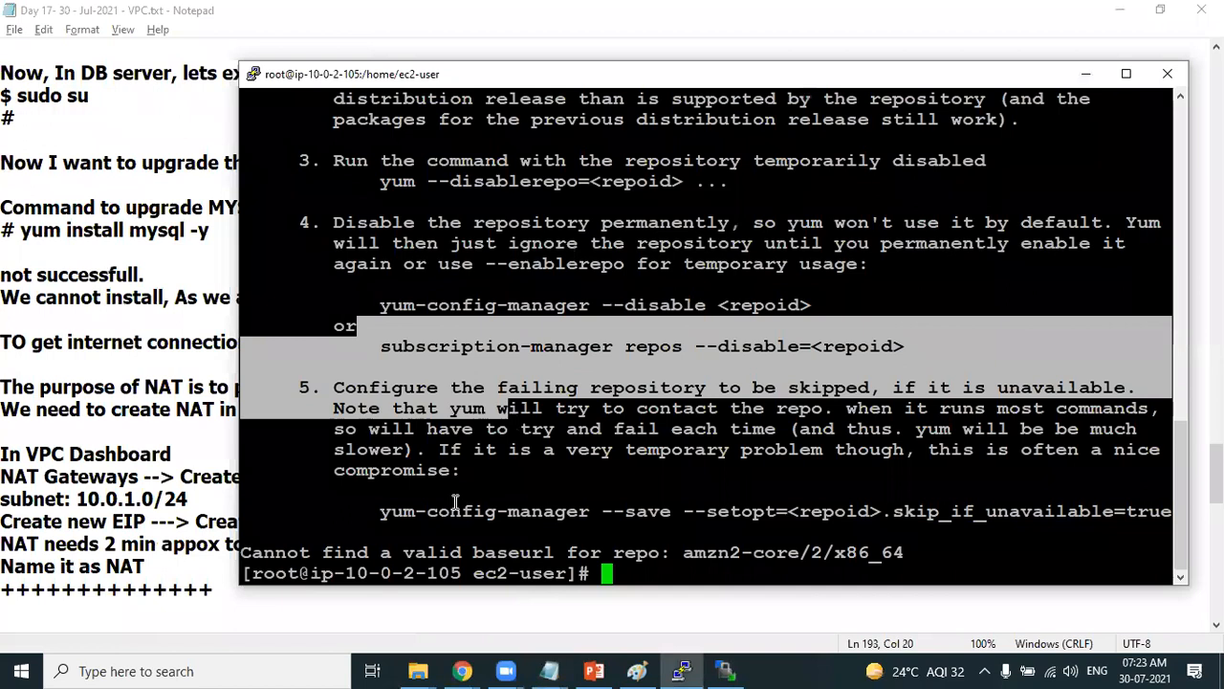
pyautogui.click(614, 571)
pyautogui.press('Return')
pyautogui.press('Return')
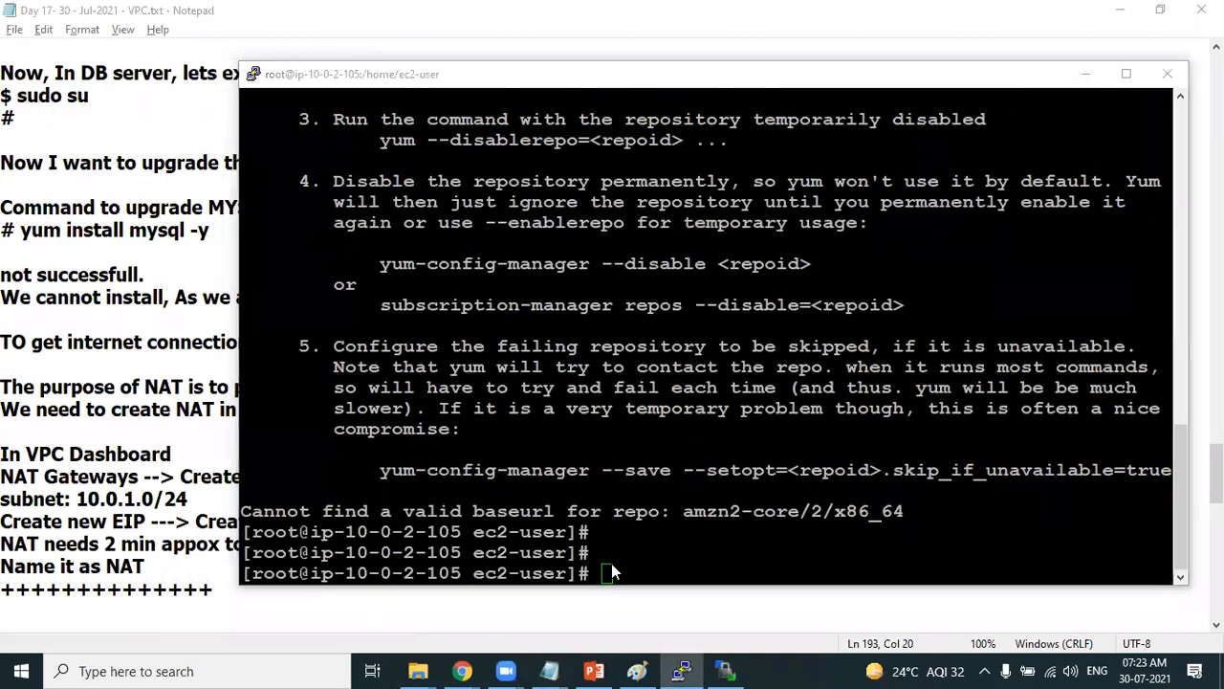
# Switch to Chrome and open the AWS Management Console through aws.amazon.com in a separate browser window.
pyautogui.hotkey('alt', 'Tab')
pyautogui.hotkey('alt', 'Tab')
pyautogui.hotkey('alt', 'Tab')
pyautogui.hotkey('alt', 'Tab')
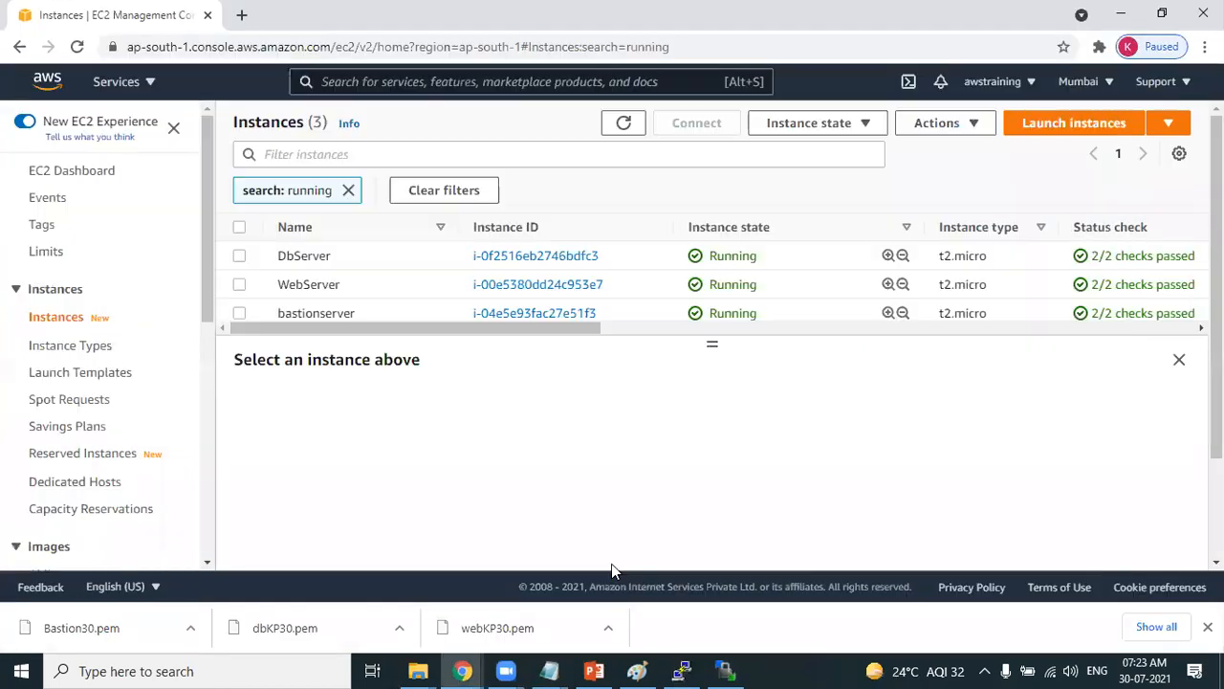
pyautogui.click(244, 14)
pyautogui.moveTo(266, 13); pyautogui.dragTo(297, 193)
pyautogui.write('a')
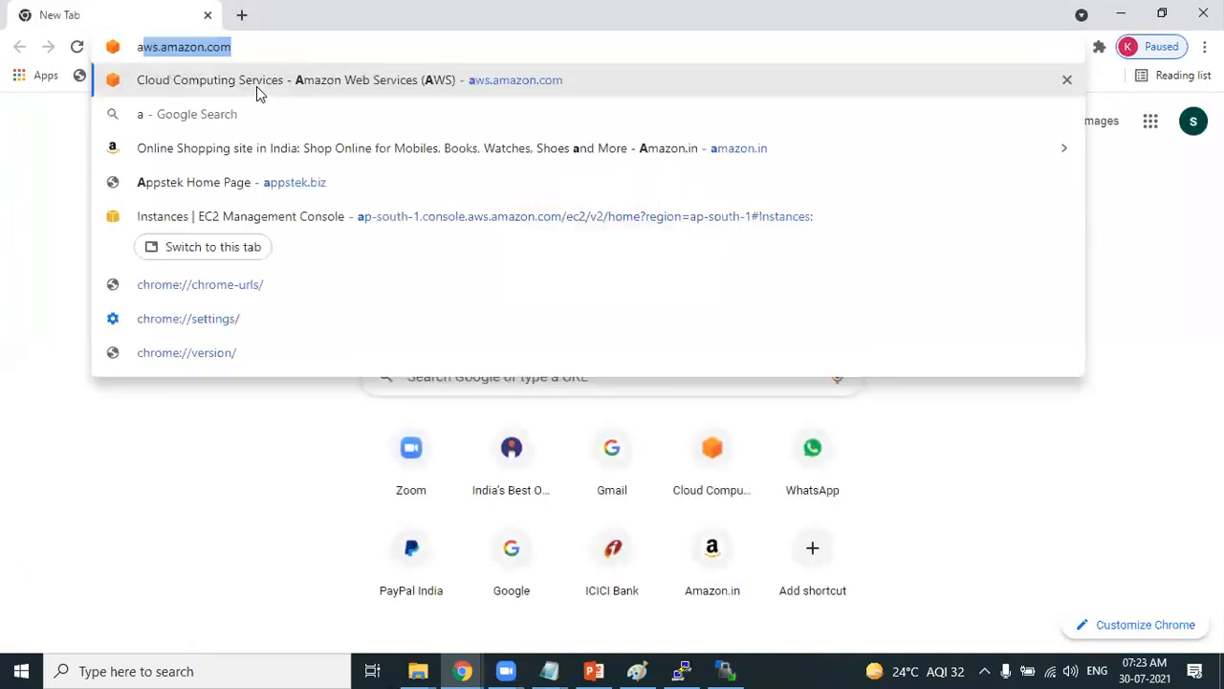
pyautogui.press('Return')
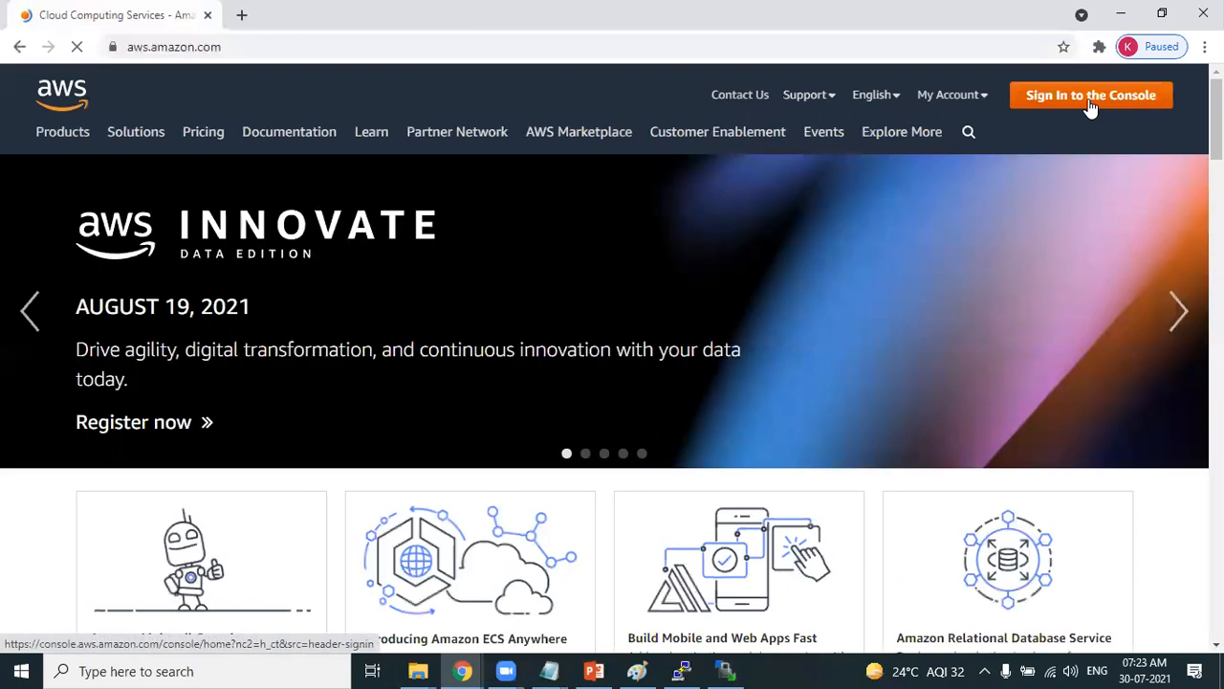
pyautogui.click(1090, 97)
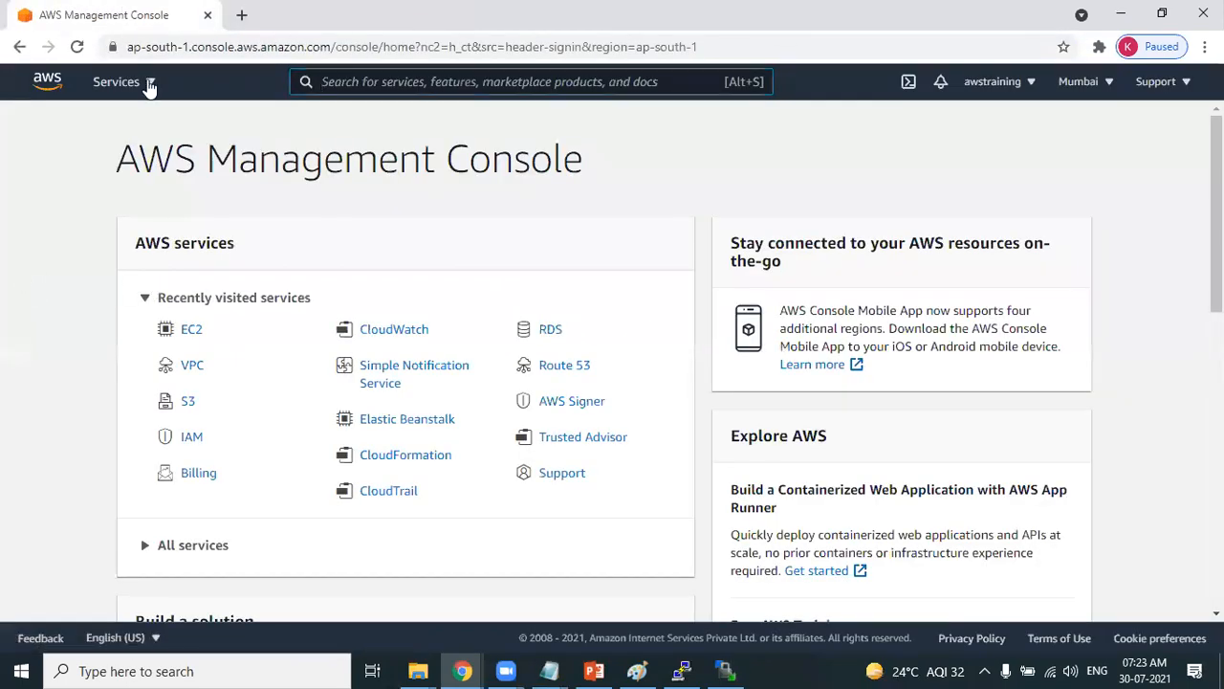
# Open the VPC service and go to its NAT Gateways page.
pyautogui.click(148, 82)
pyautogui.click(89, 309)
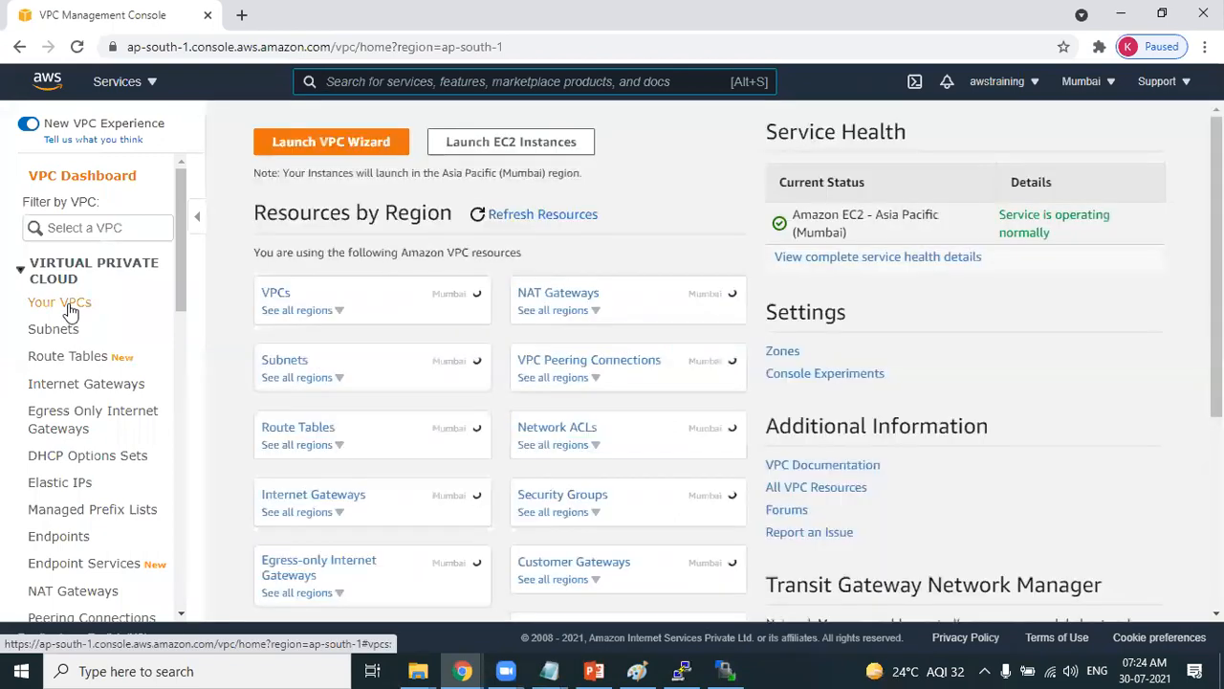
pyautogui.click(67, 304)
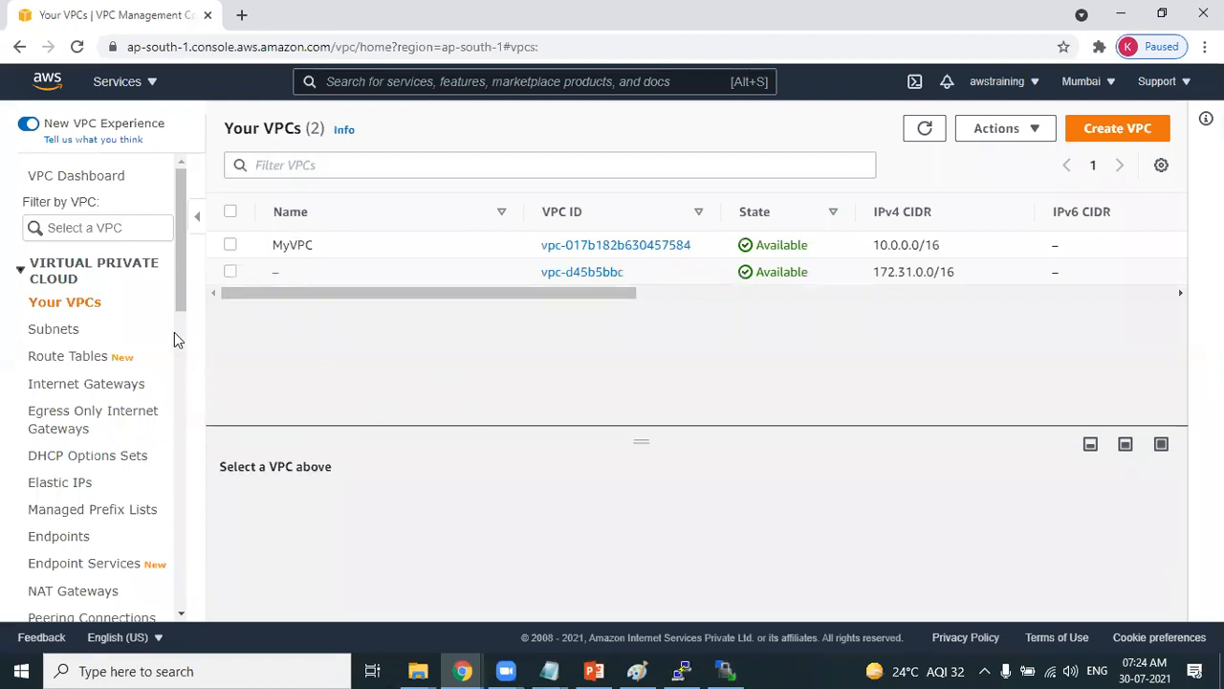
pyautogui.moveTo(177, 308); pyautogui.dragTo(188, 332)
pyautogui.click(81, 517)
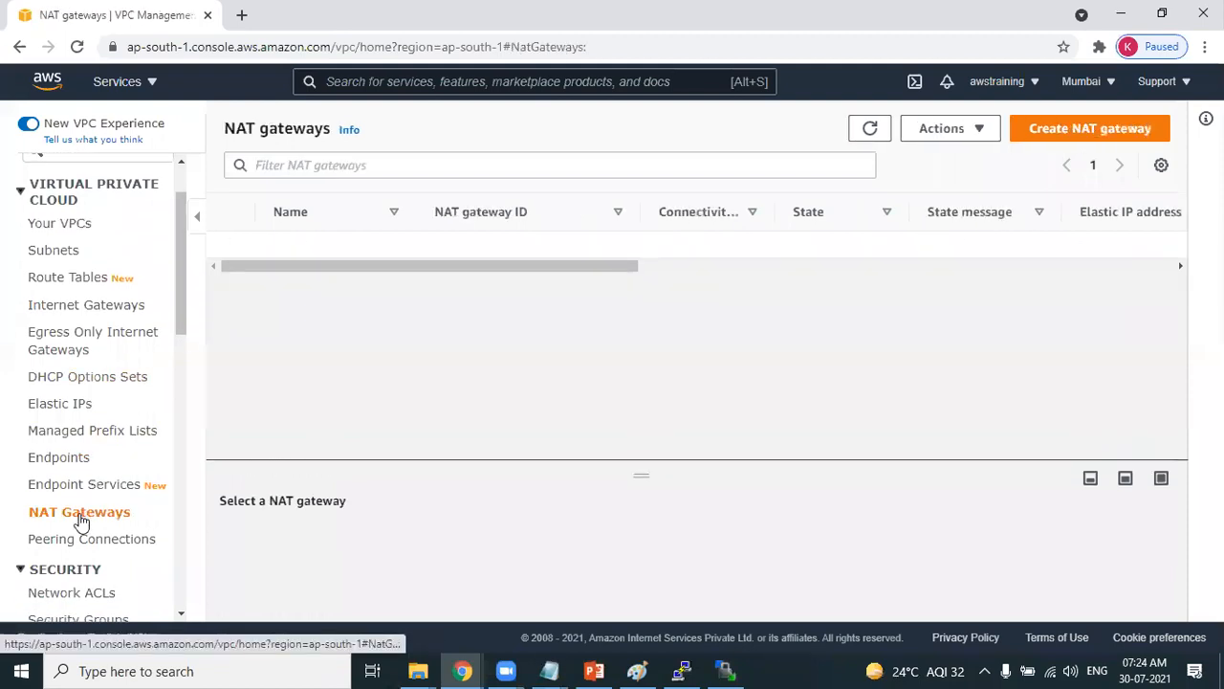
# Check the Create NAT Gateway line in the Day 17 VPC notes and the NAT box in the Paint diagram.
pyautogui.hotkey('alt', 'Tab')
pyautogui.press('Tab')
pyautogui.press('Tab')
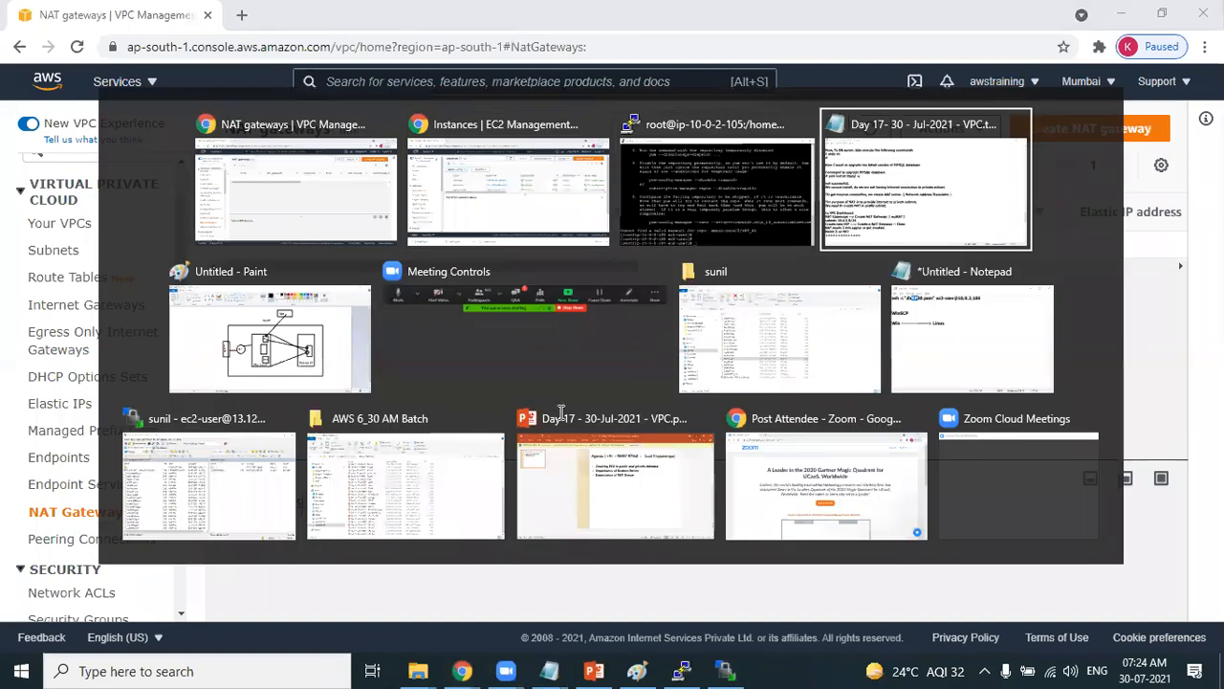
pyautogui.moveTo(128, 471); pyautogui.dragTo(319, 475)
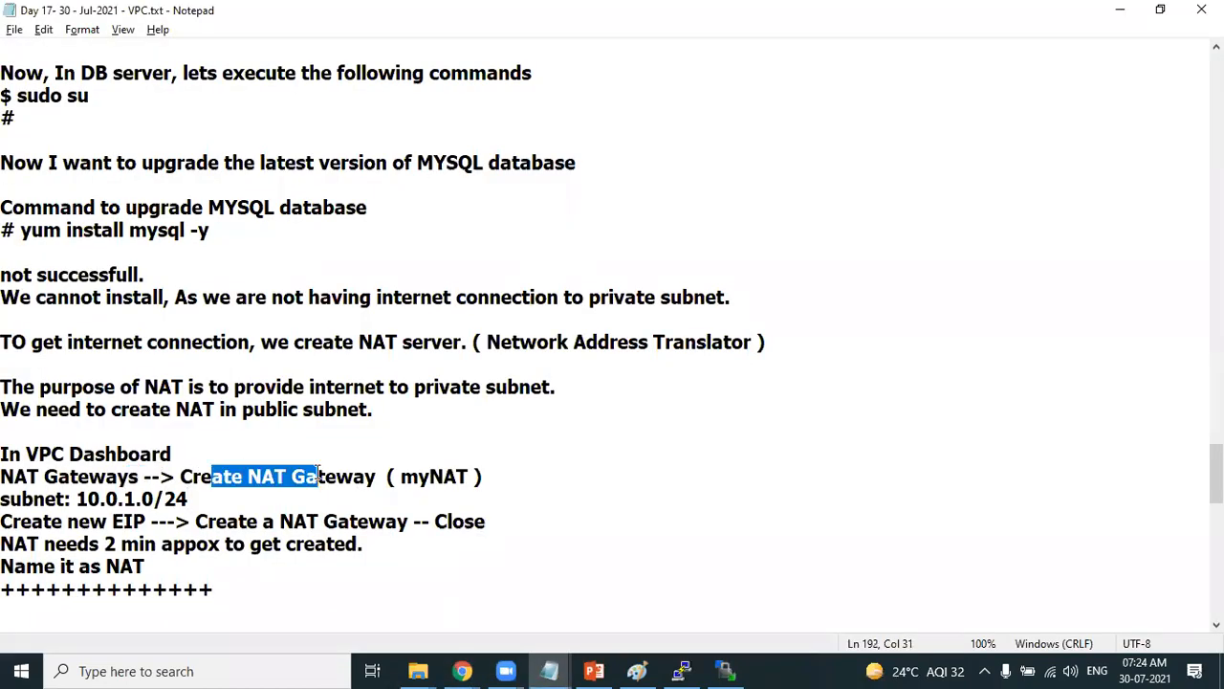
pyautogui.hotkey('alt', 'Tab')
pyautogui.press('Tab')
pyautogui.press('Tab')
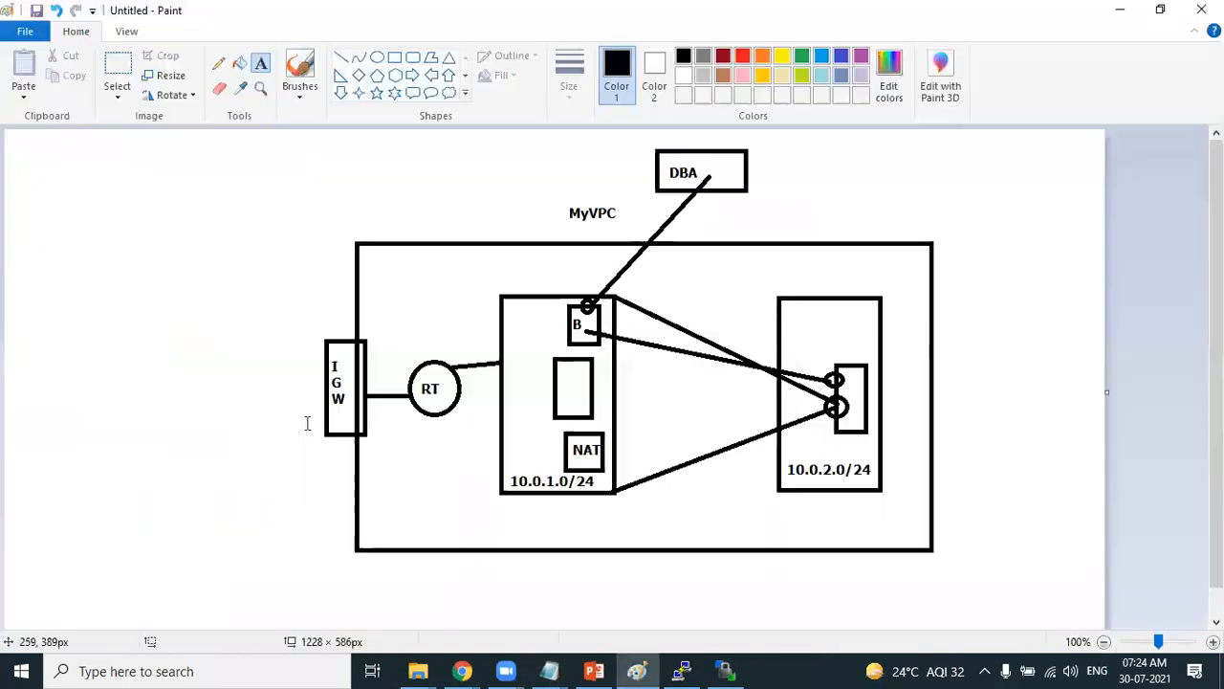
# Switch back to the VPC console in Chrome and start creating a NAT gateway, ready for its name.
pyautogui.hotkey('alt', 'Tab')
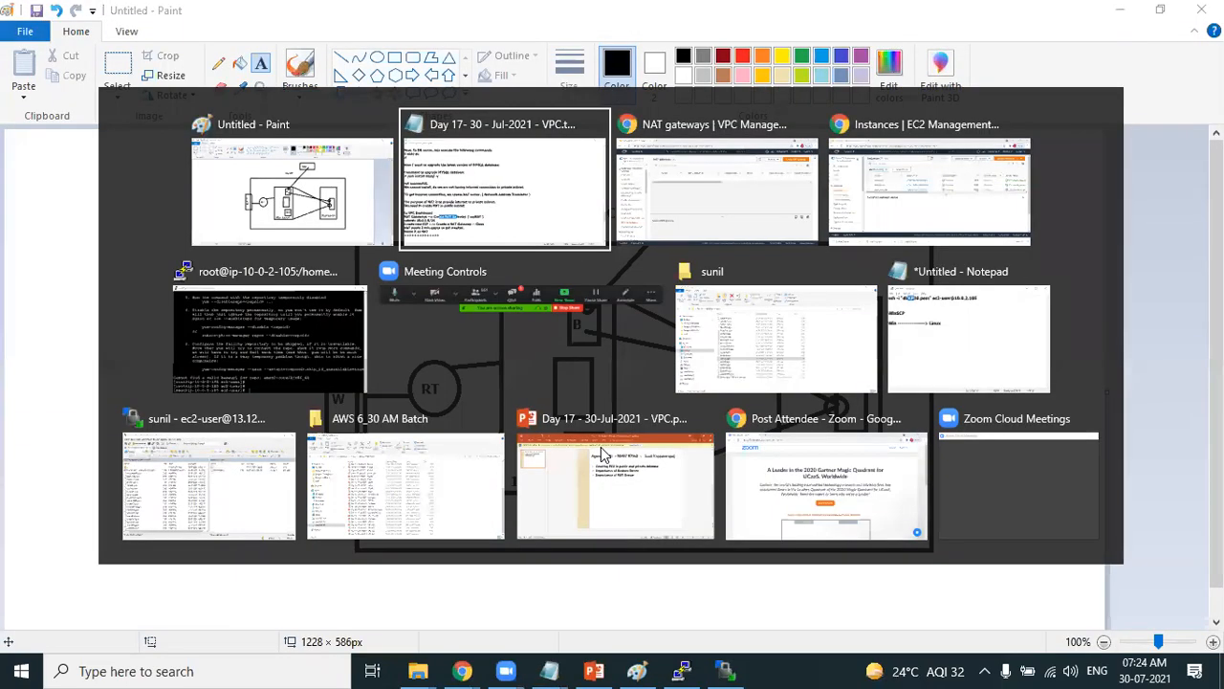
pyautogui.hotkey('alt', 'Tab')
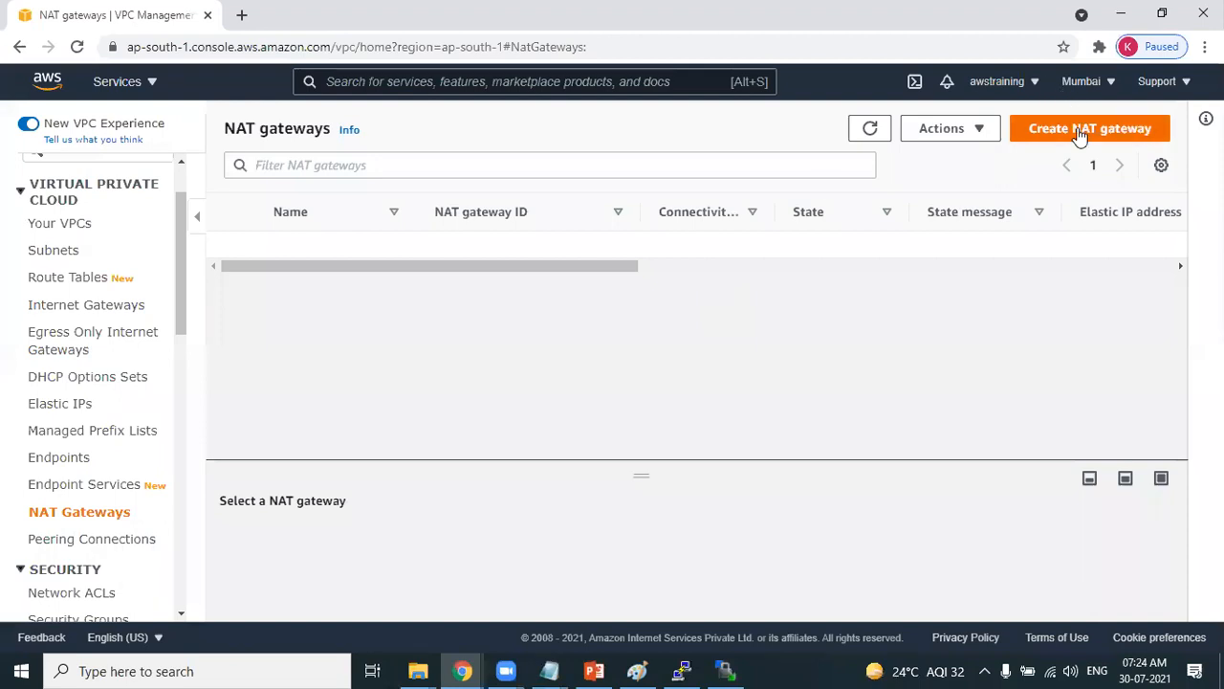
pyautogui.click(1079, 133)
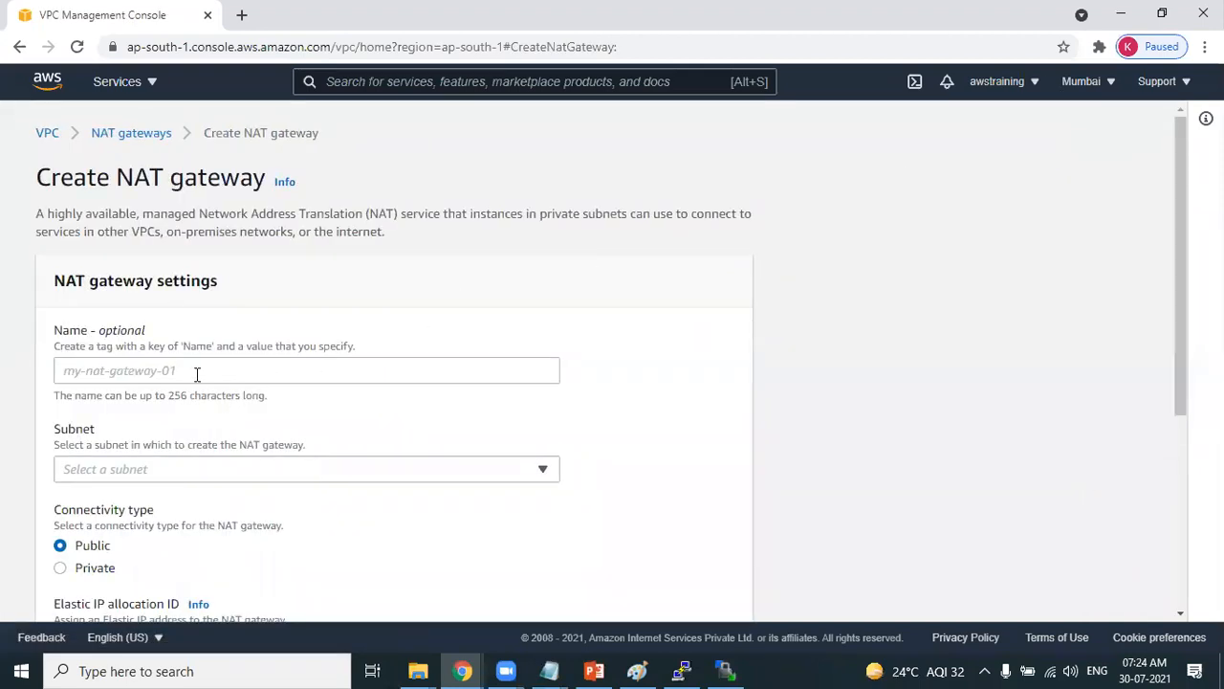
pyautogui.click(197, 372)
# Switch to the Day 17 VPC notes and copy the gateway name myNAT.
pyautogui.hotkey('alt', 'Tab')
pyautogui.hotkey('alt', 'Tab')
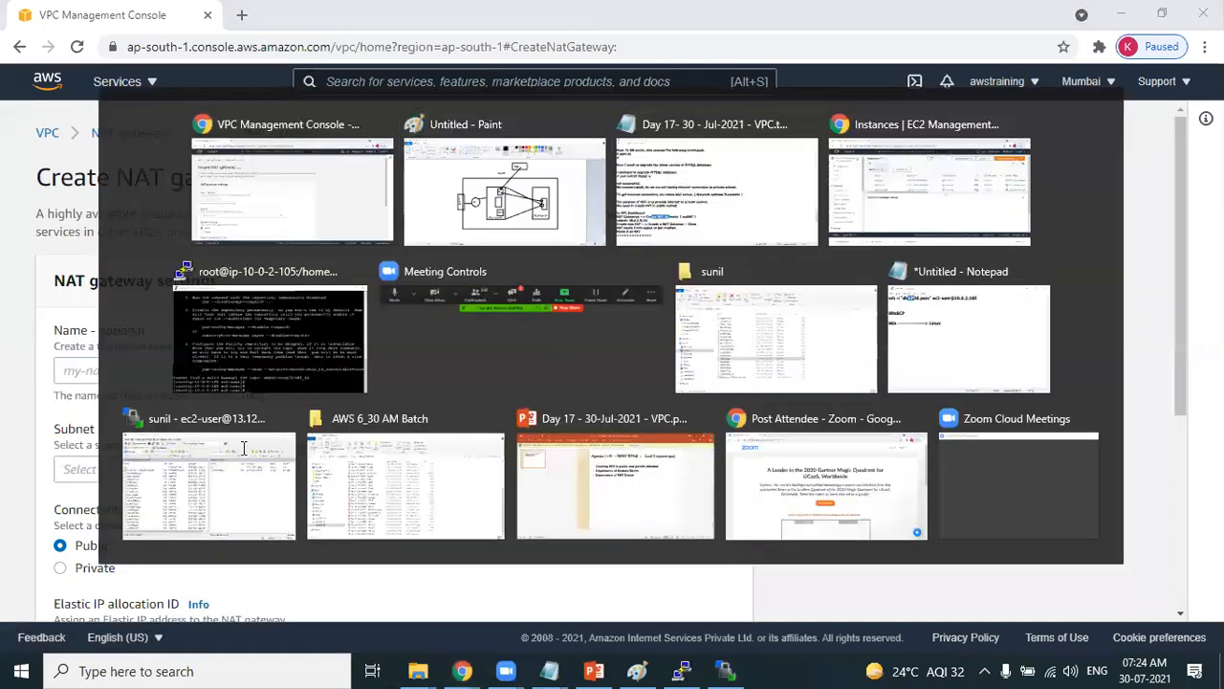
pyautogui.click(412, 481)
pyautogui.hotkey('shift', 'Right')
pyautogui.hotkey('shift', 'Right')
pyautogui.hotkey('shift', 'Right')
pyautogui.hotkey('shift', 'Right')
pyautogui.hotkey('shift', 'Right')
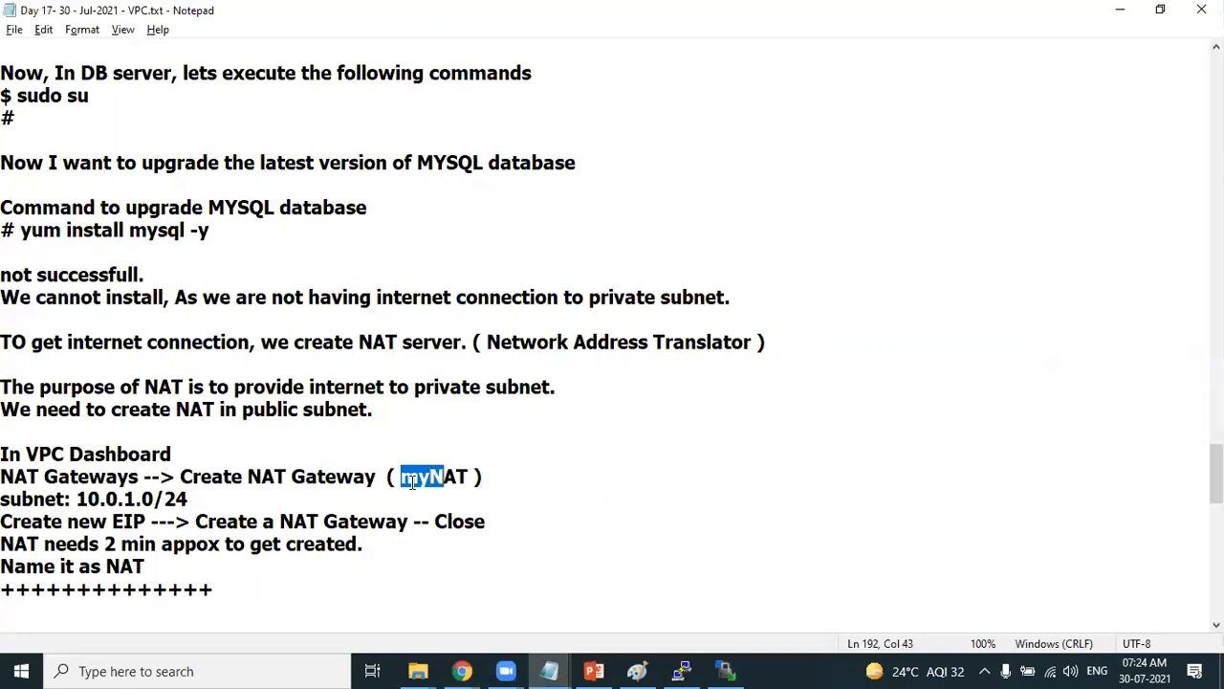
pyautogui.hotkey('ctrl', 'c')
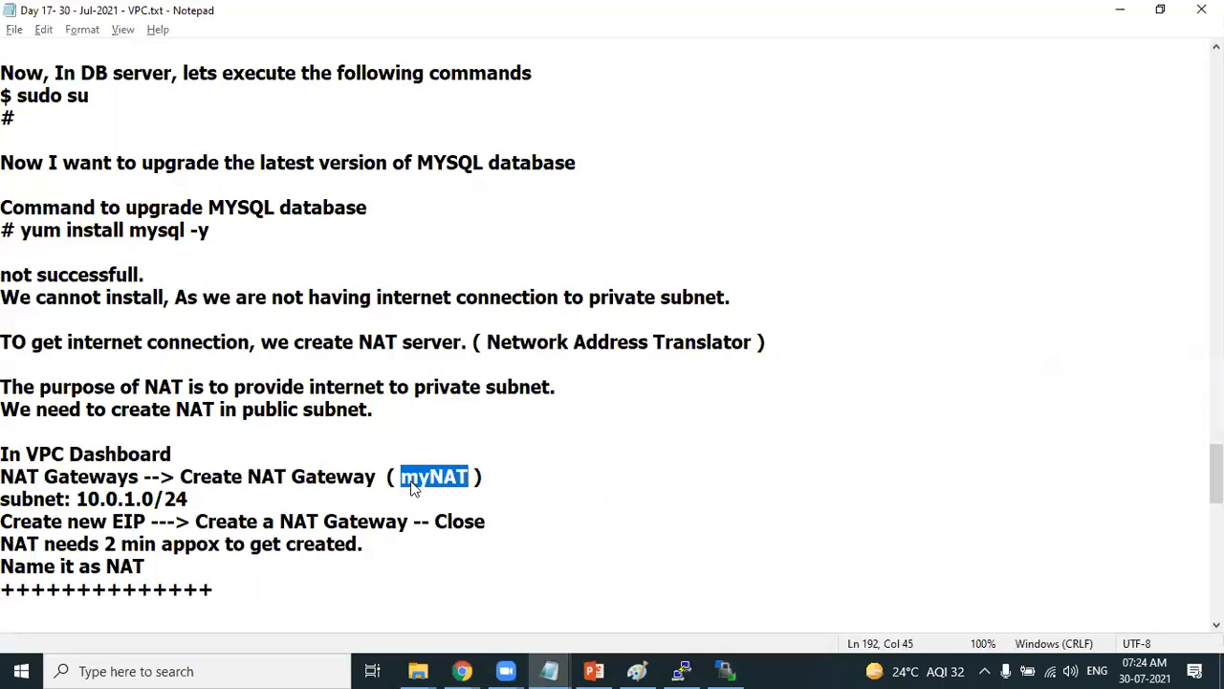
# Return to the Create NAT gateway form, paste myNAT as the name and choose the WebSN subnet.
pyautogui.hotkey('alt', 'Tab')
pyautogui.hotkey('ctrl', 'v')
pyautogui.press('Tab')
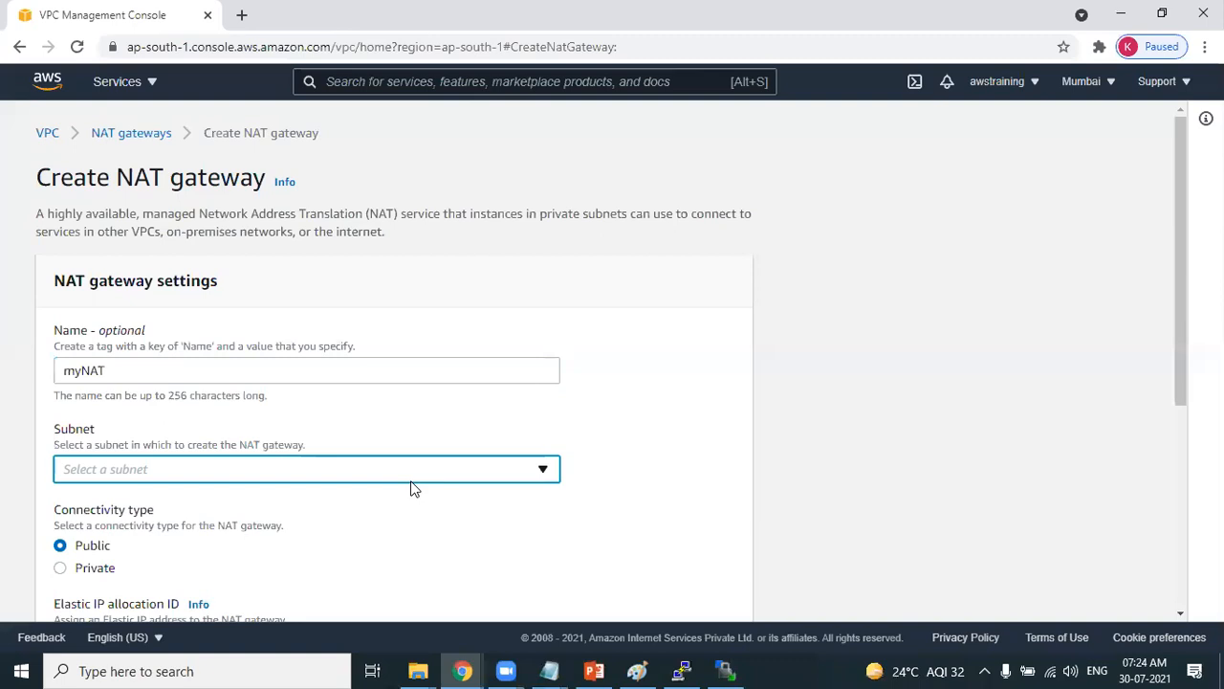
pyautogui.click(507, 473)
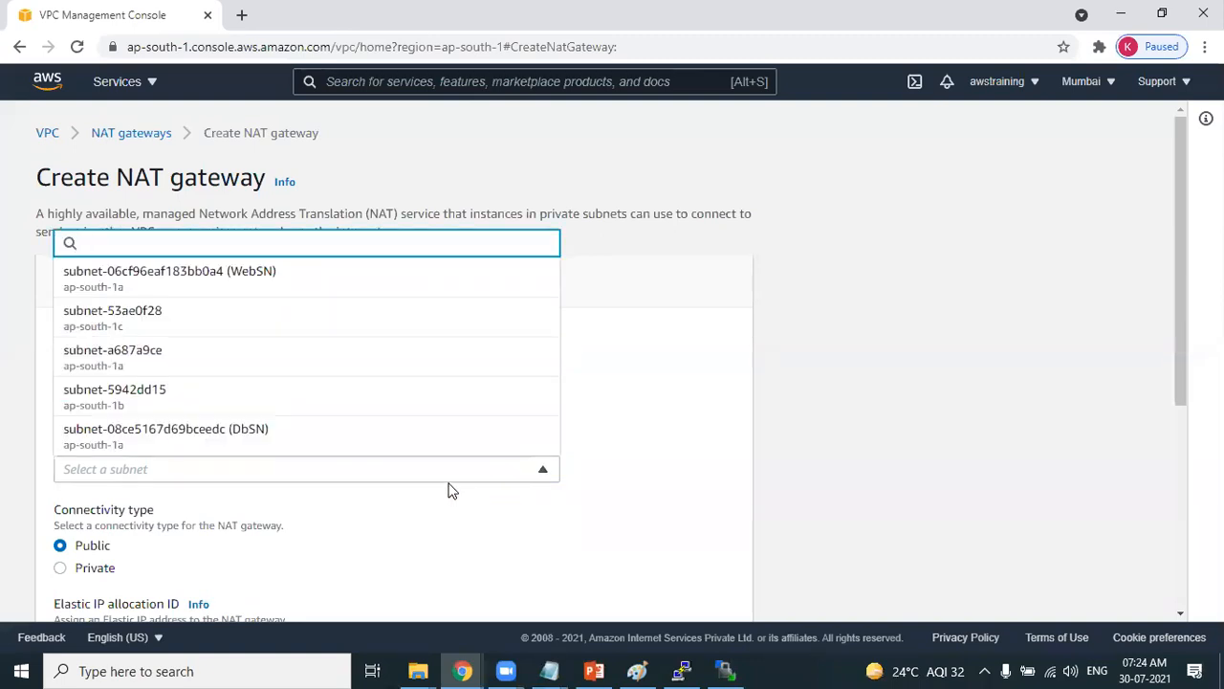
pyautogui.click(331, 287)
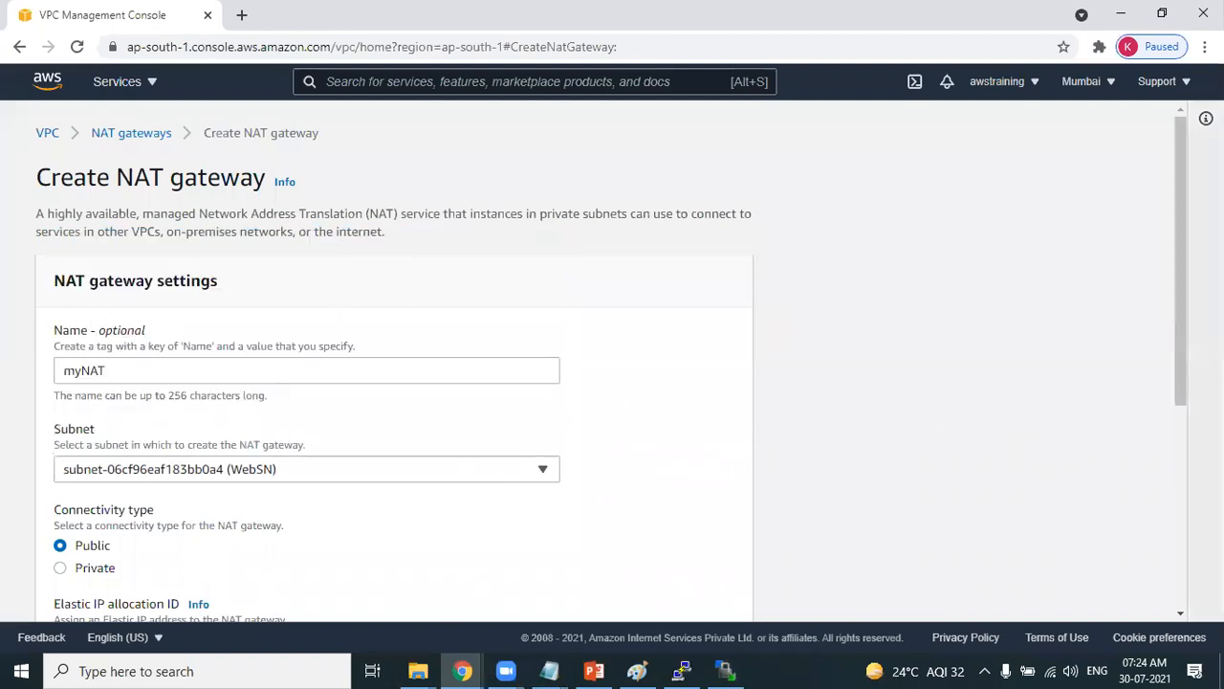
# Allocate a new Elastic IP for the NAT gateway.
pyautogui.scroll(-2, 1180, 316)
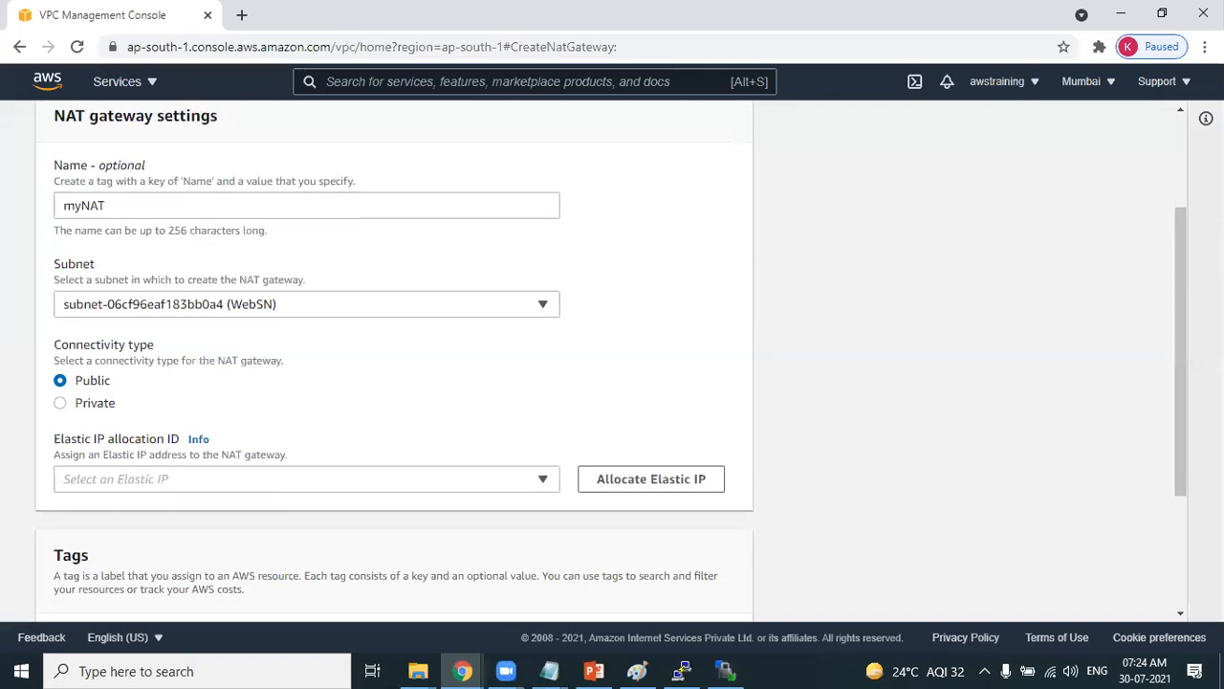
pyautogui.moveTo(61, 443); pyautogui.dragTo(151, 443)
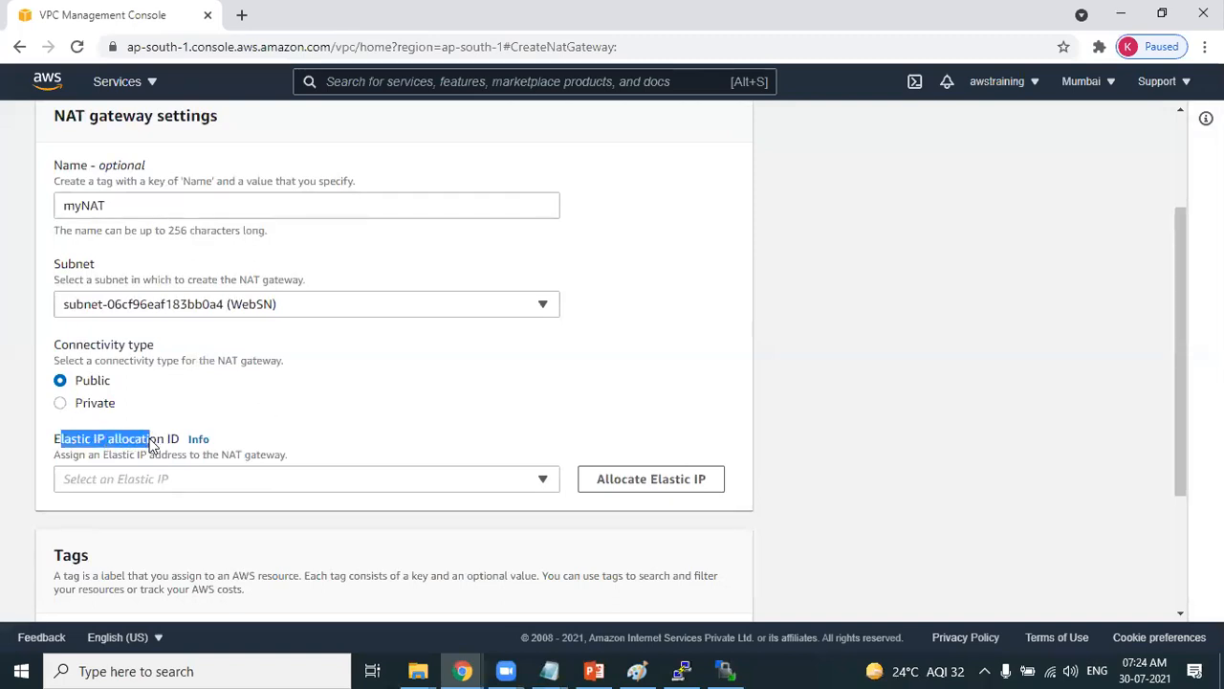
pyautogui.click(645, 488)
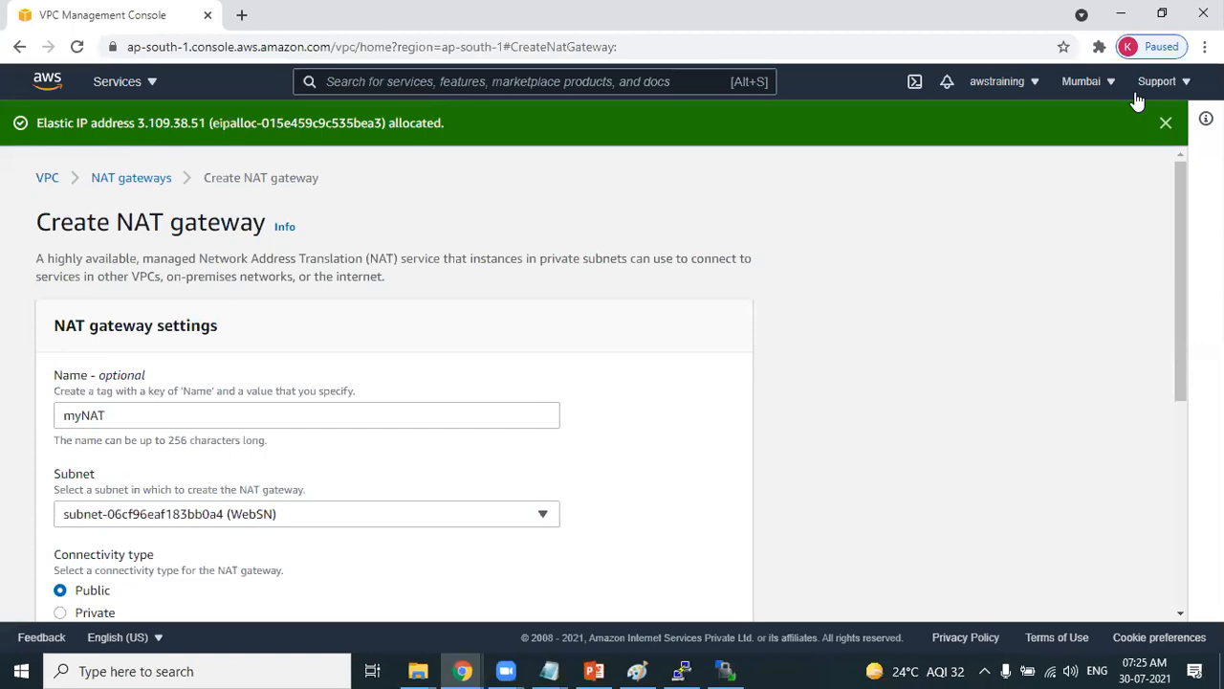
# Check the remaining settings against the Day 17 VPC notes and create the myNAT gateway, dismissing the notifications.
pyautogui.click(1167, 124)
pyautogui.scroll(-1, 1184, 233)
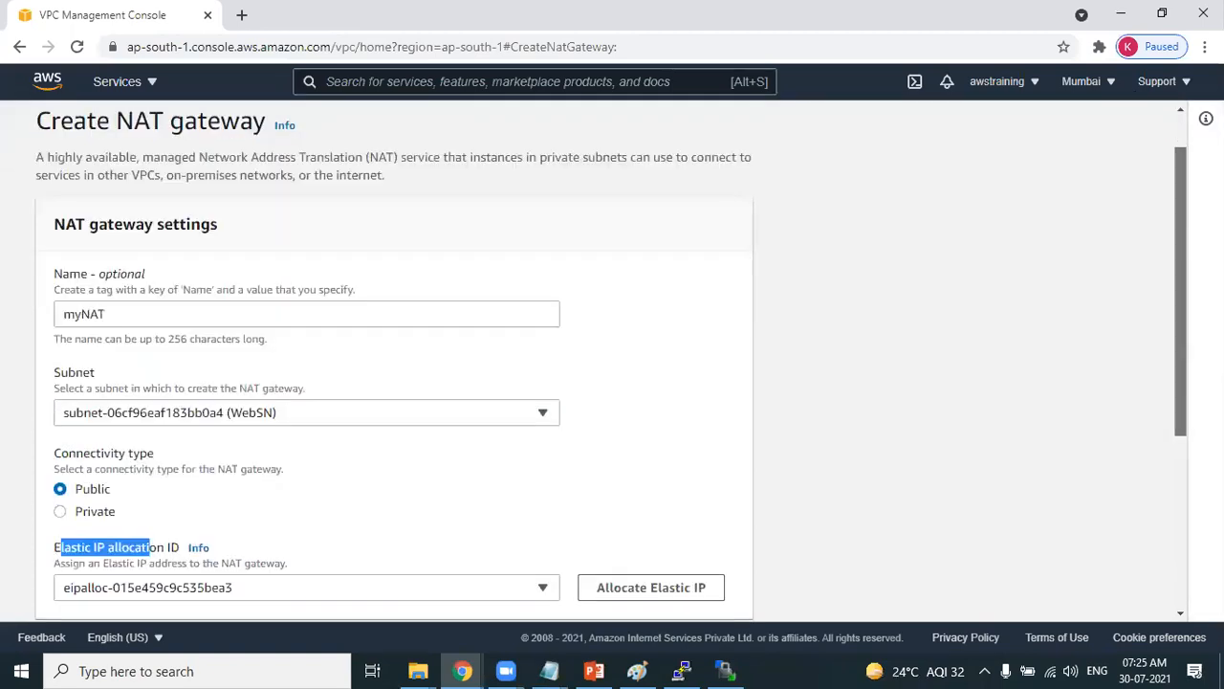
pyautogui.scroll(-1, 1184, 233)
pyautogui.click(1083, 300)
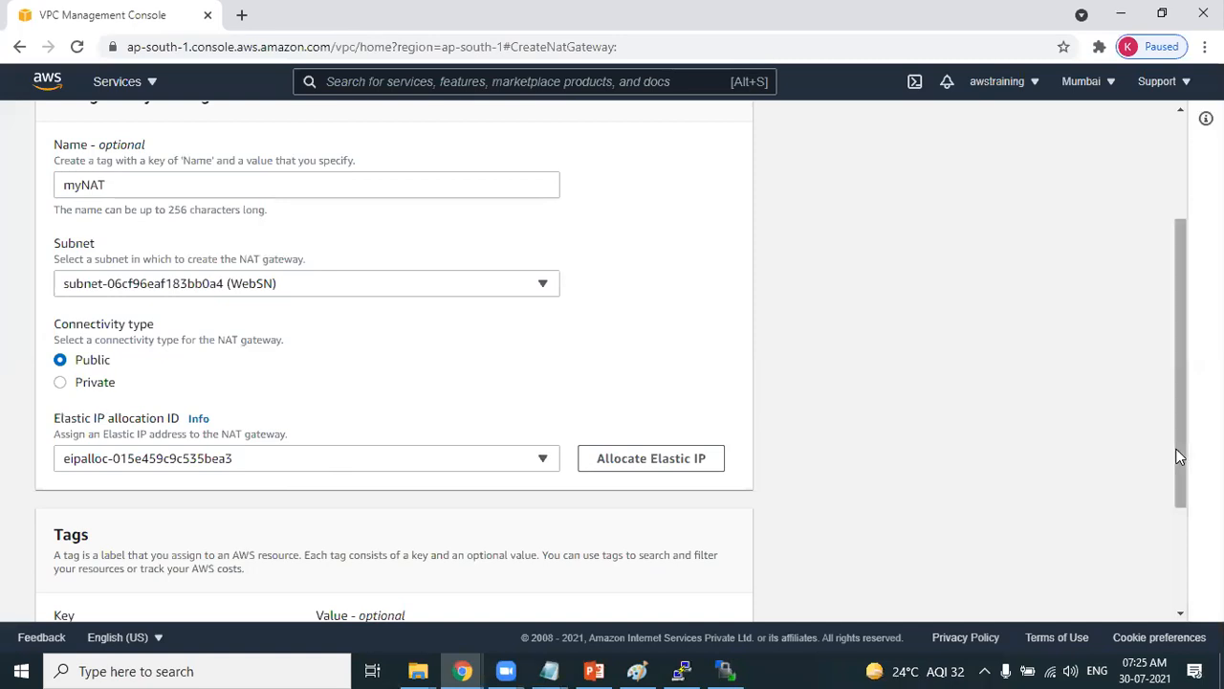
pyautogui.scroll(-2, 1181, 456)
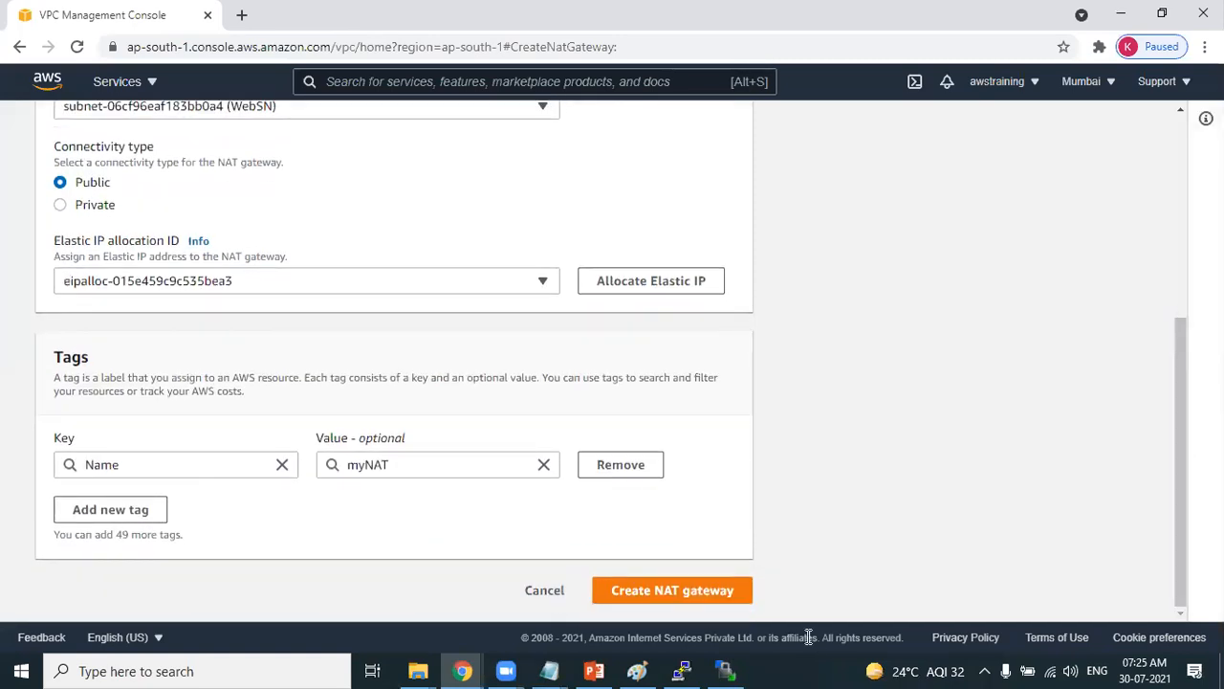
pyautogui.hotkey('alt', 'Tab')
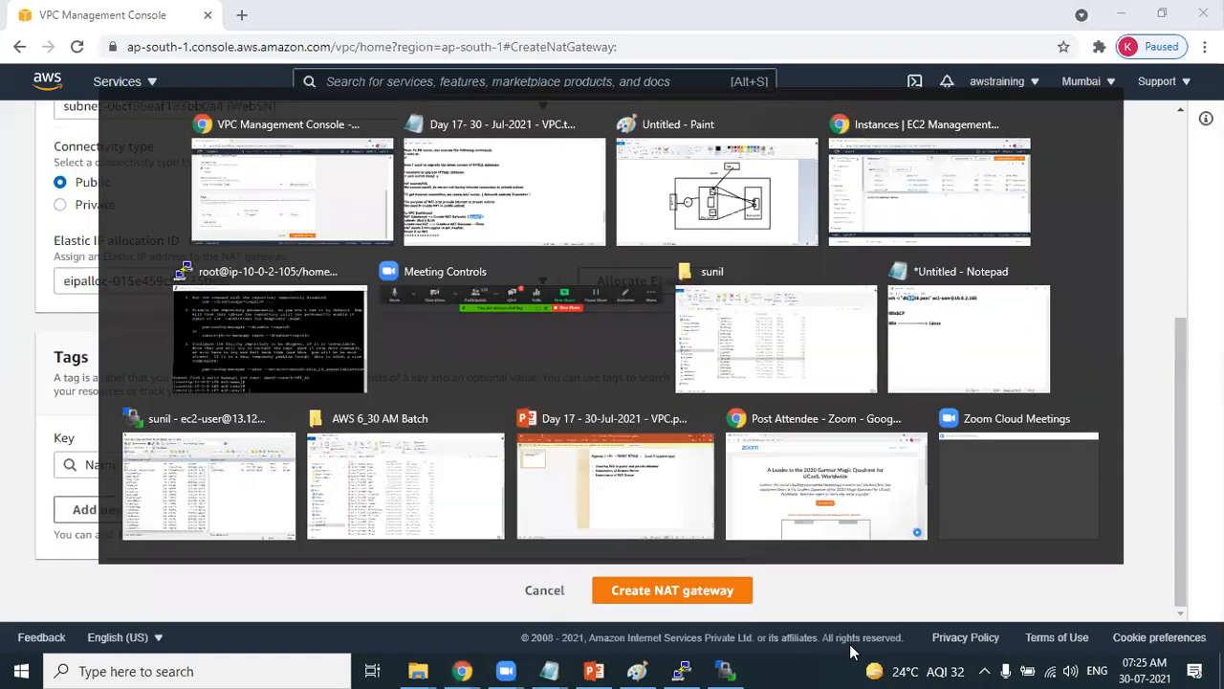
pyautogui.press('Down')
pyautogui.press('Down')
pyautogui.press('Down')
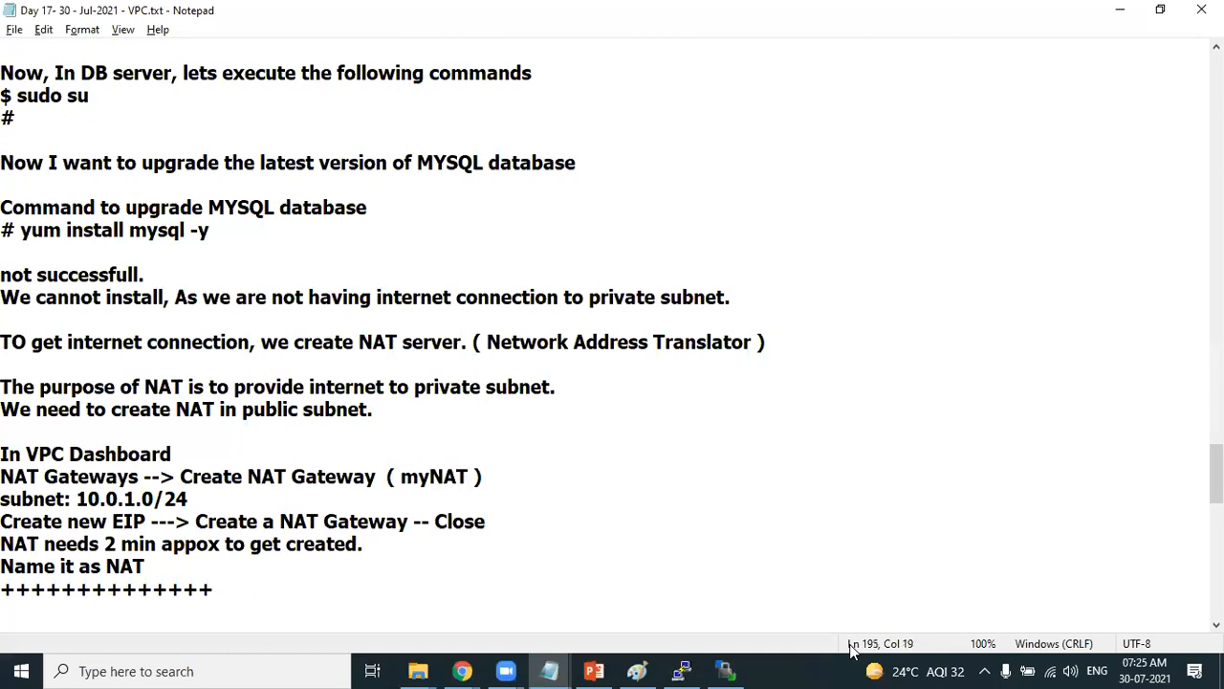
pyautogui.hotkey('alt', 'Tab')
pyautogui.click(719, 592)
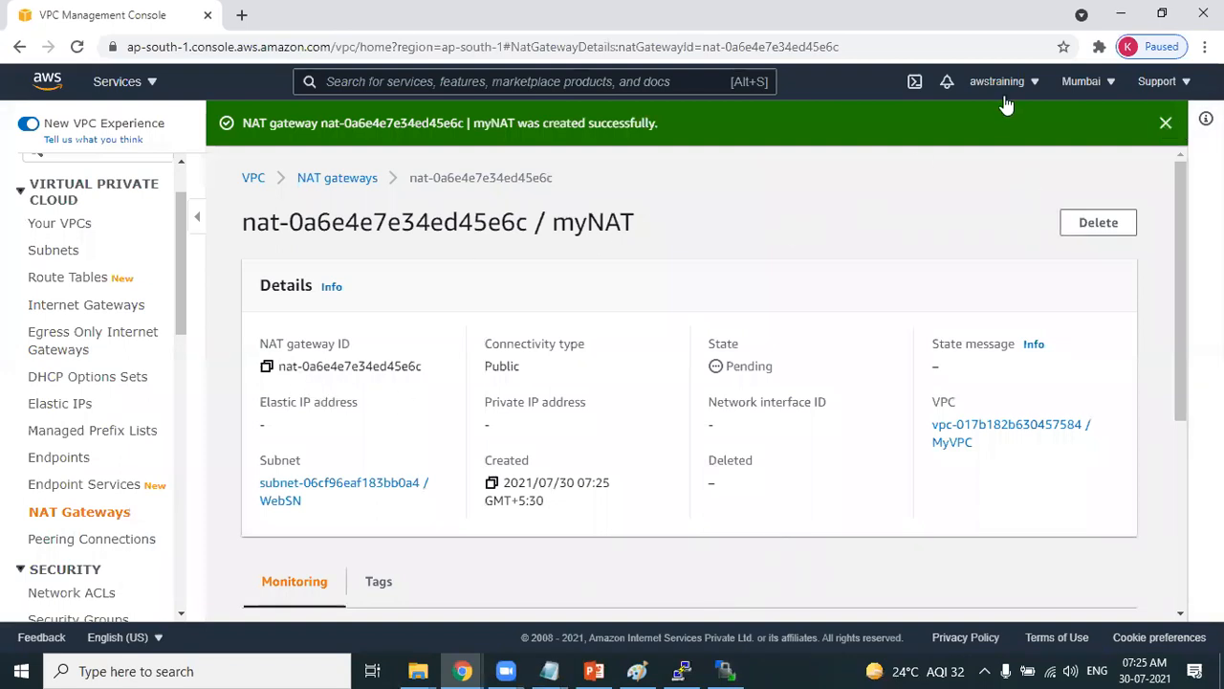
pyautogui.click(1166, 122)
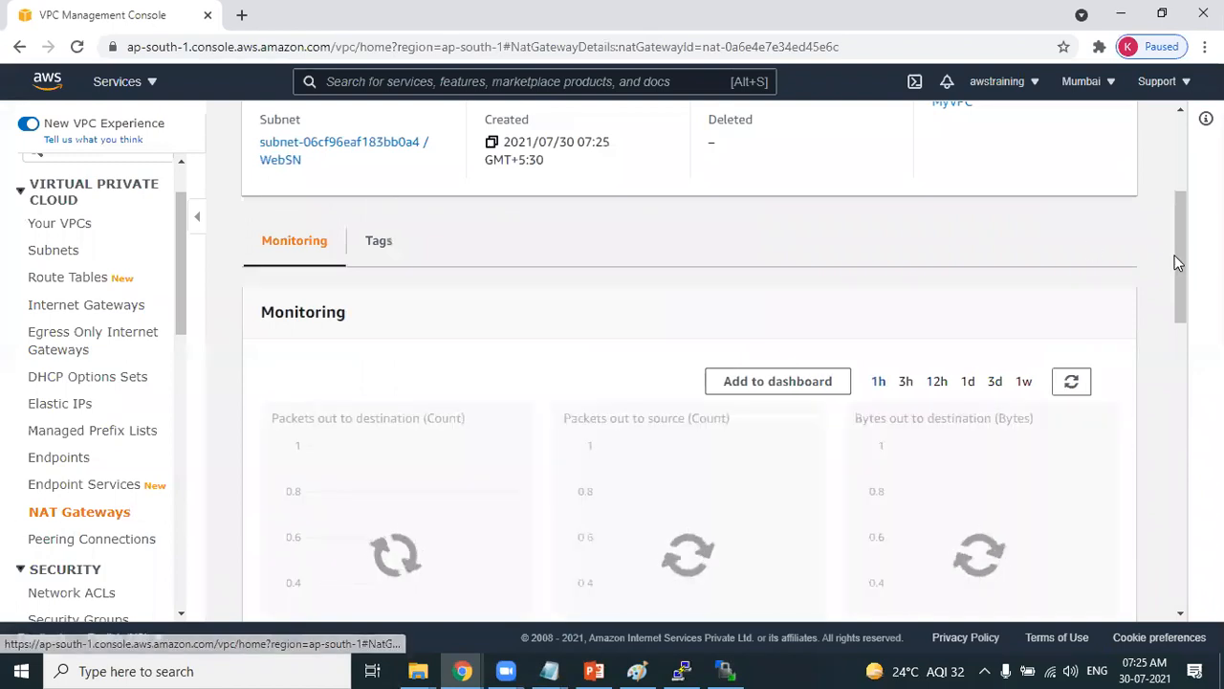
# Return to the list of NAT gateways and check the state of myNAT.
pyautogui.scroll(3, 1182, 225)
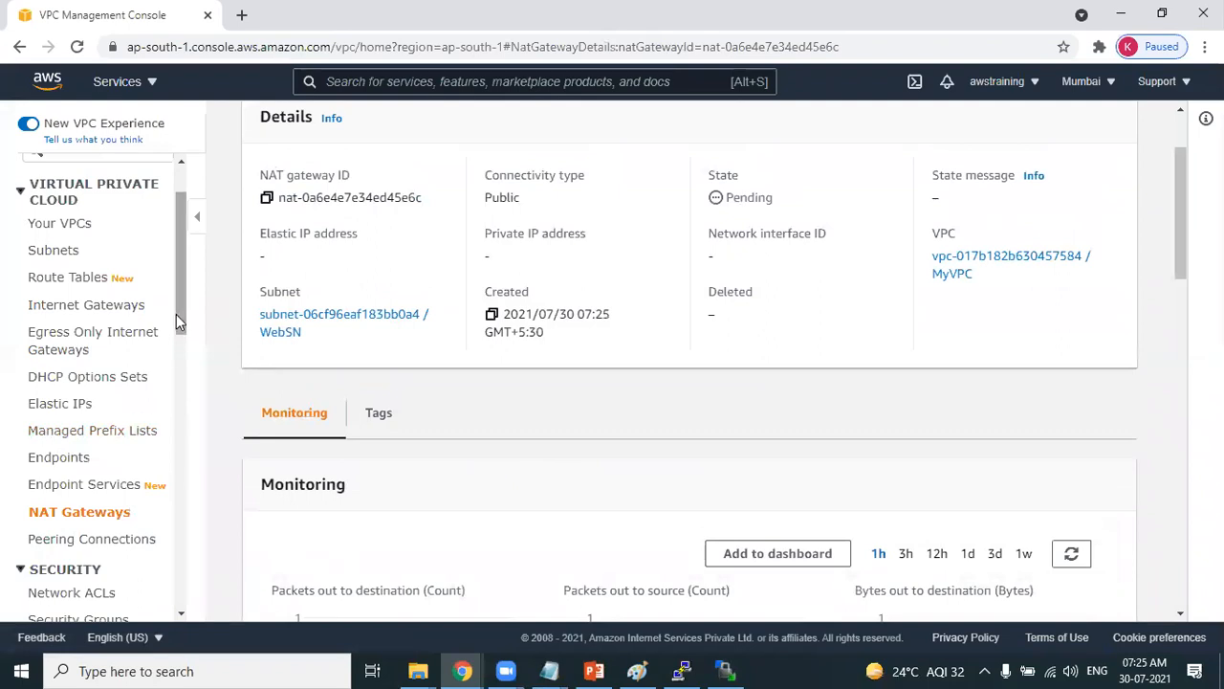
pyautogui.moveTo(182, 308); pyautogui.dragTo(173, 231)
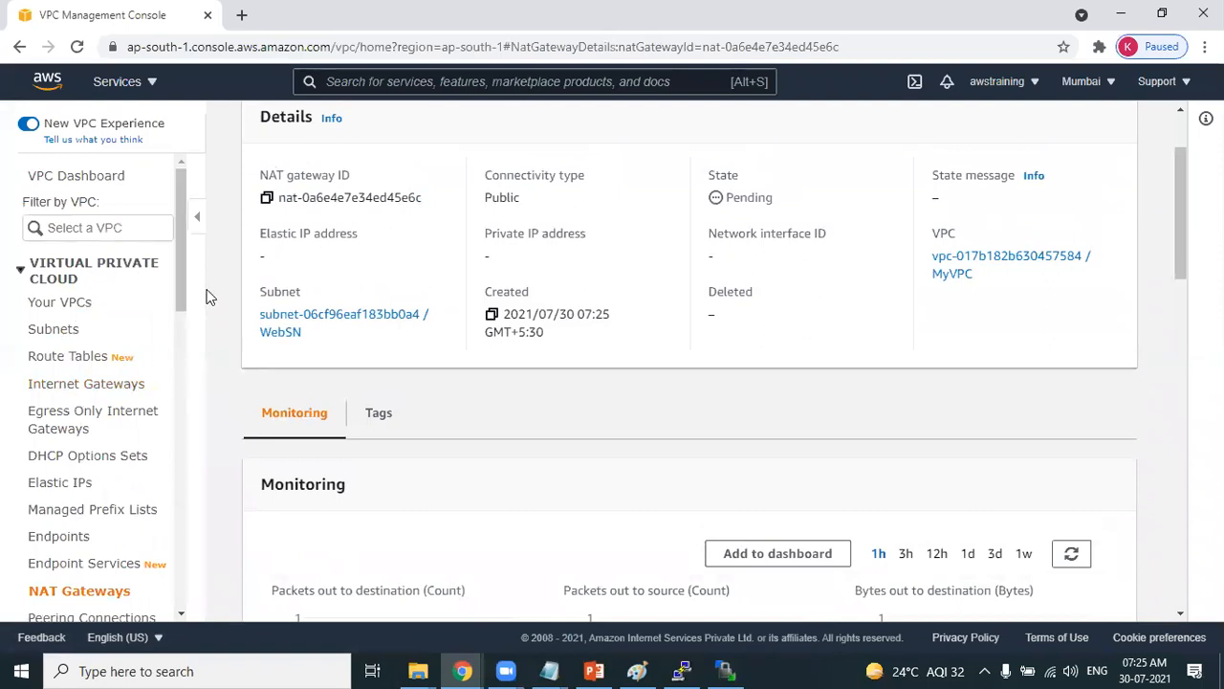
pyautogui.click(96, 591)
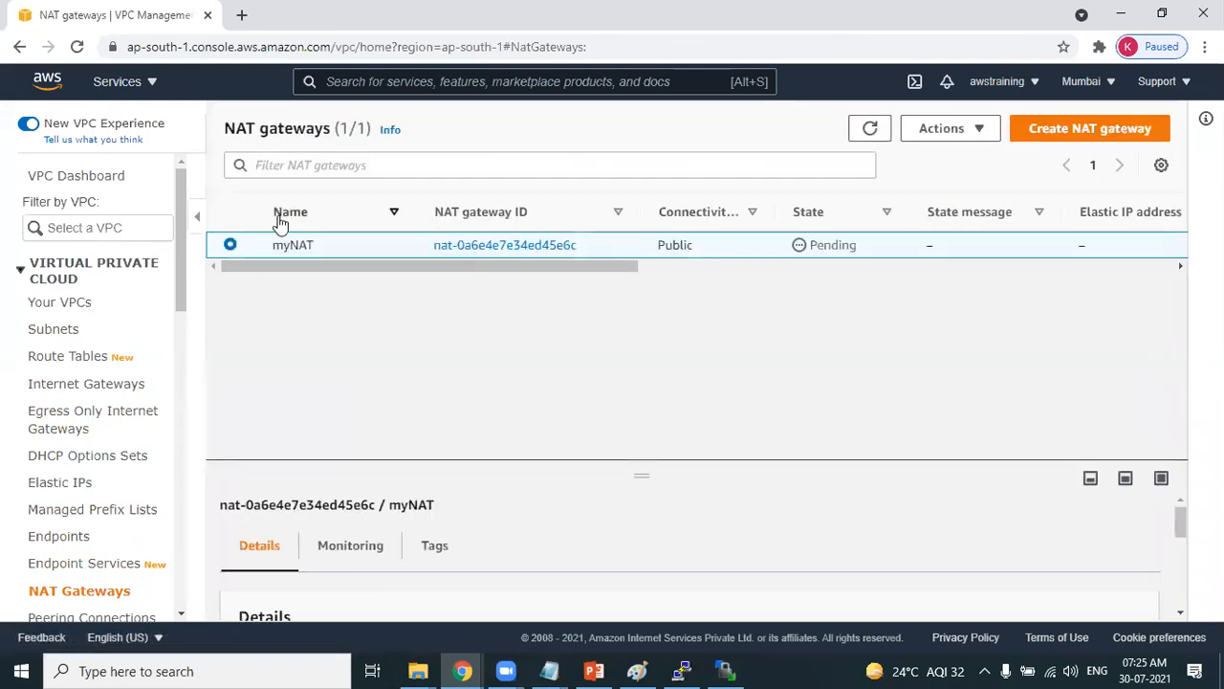
pyautogui.moveTo(819, 246); pyautogui.dragTo(844, 247)
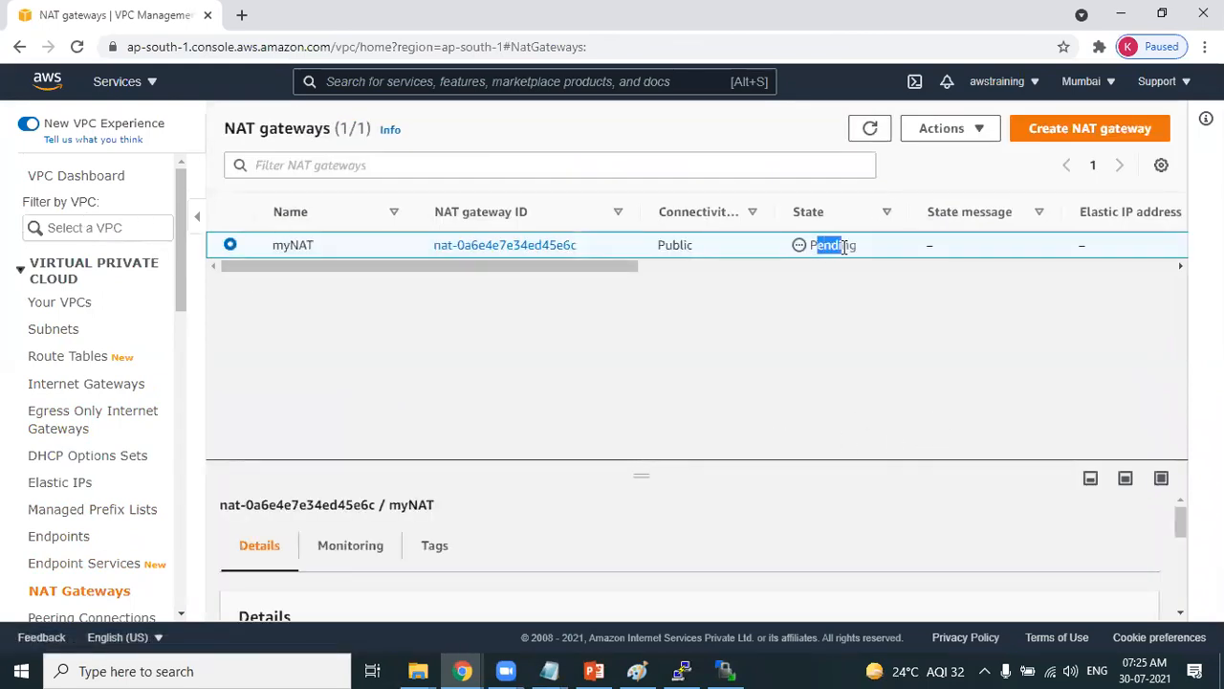
pyautogui.click(843, 331)
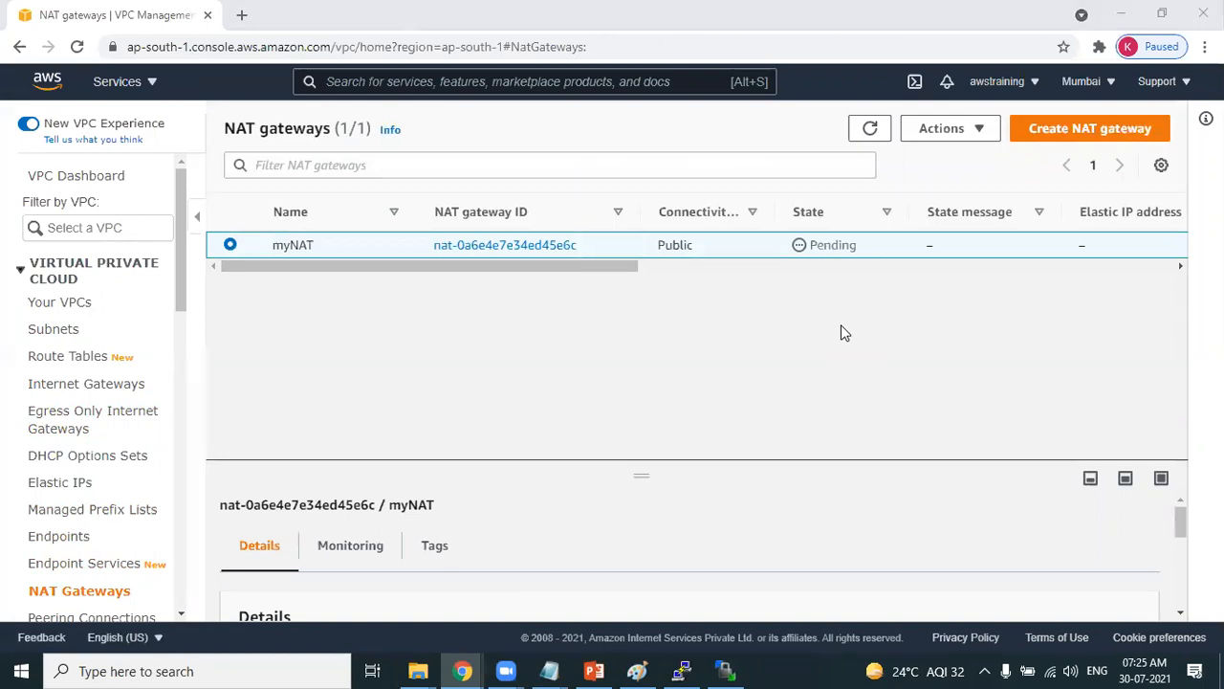
# Switch to the VPC notes, read on to the Elastic IP section, and look at the NAT box in the Paint diagram.
pyautogui.hotkey('alt', 'Tab')
pyautogui.press('Down')
pyautogui.press('Down')
pyautogui.press('Down')
pyautogui.press('Down')
pyautogui.press('Down')
pyautogui.press('Down')
pyautogui.press('Down')
pyautogui.press('Down')
pyautogui.press('Down')
pyautogui.press('Down')
pyautogui.press('Down')
pyautogui.press('Down')
pyautogui.press('Down')
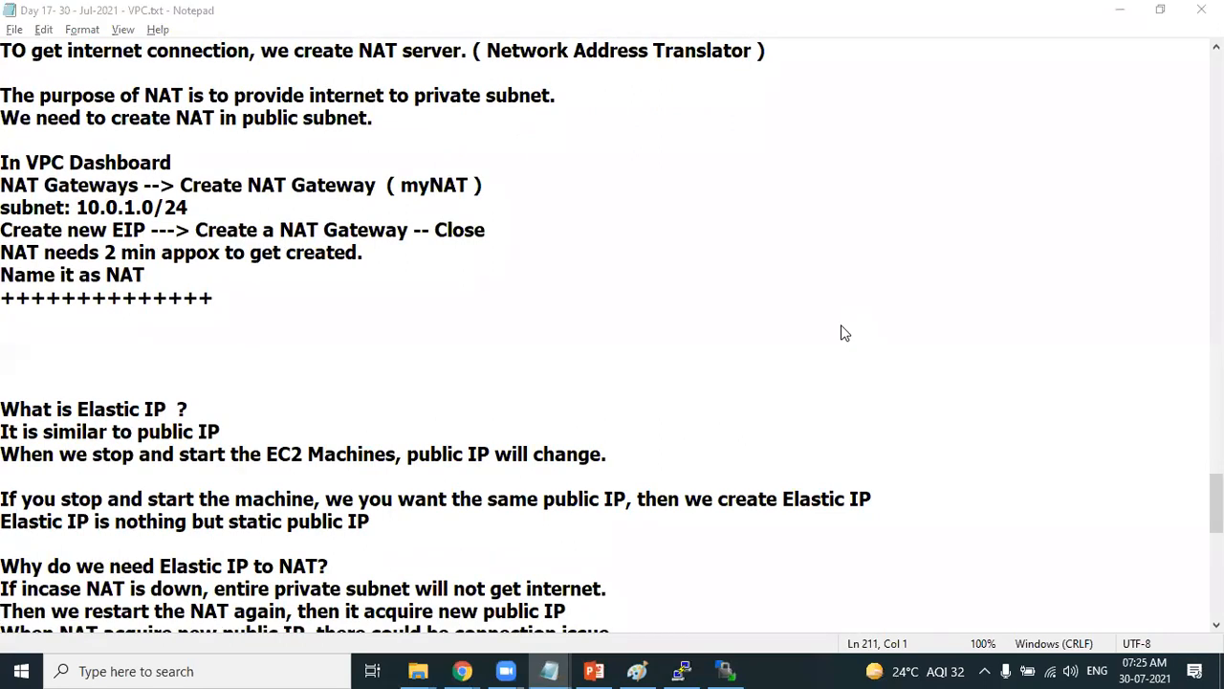
pyautogui.hotkey('alt', 'Tab')
pyautogui.hotkey('alt', 'Tab')
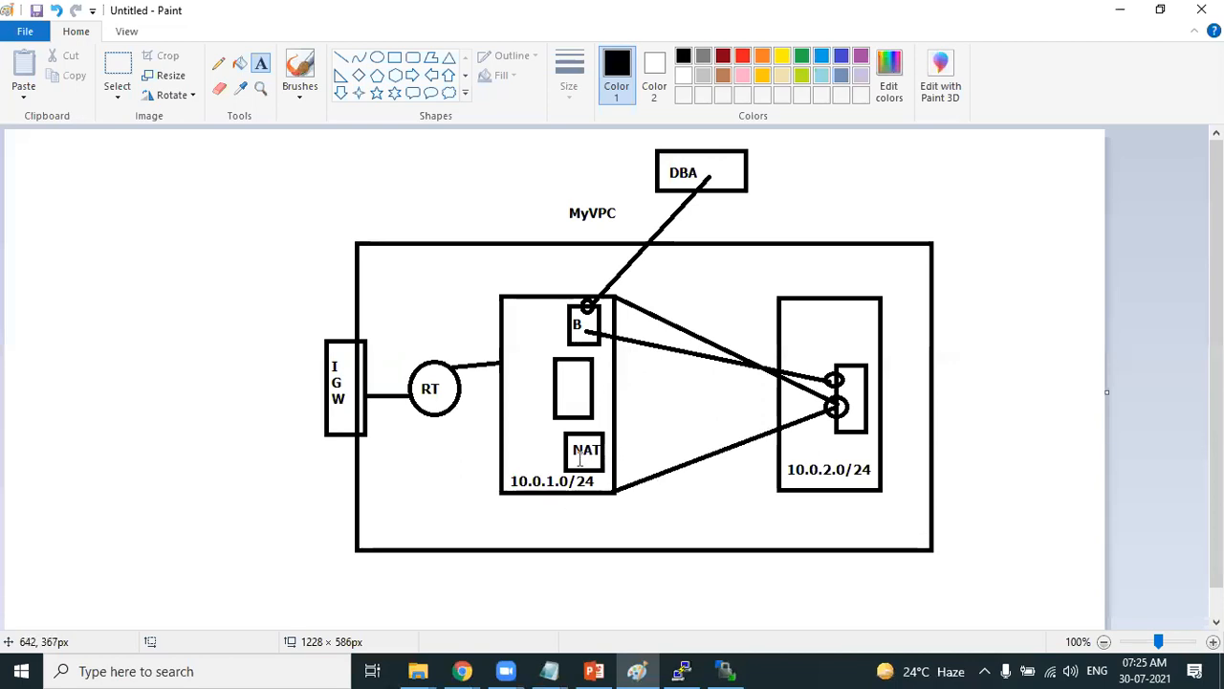
# Return to the notes, replace "public" with "Static" in the line "It is similar to public IP", and save the file.
pyautogui.hotkey('alt', 'Tab')
pyautogui.moveTo(34, 409); pyautogui.dragTo(196, 432)
pyautogui.click(108, 430)
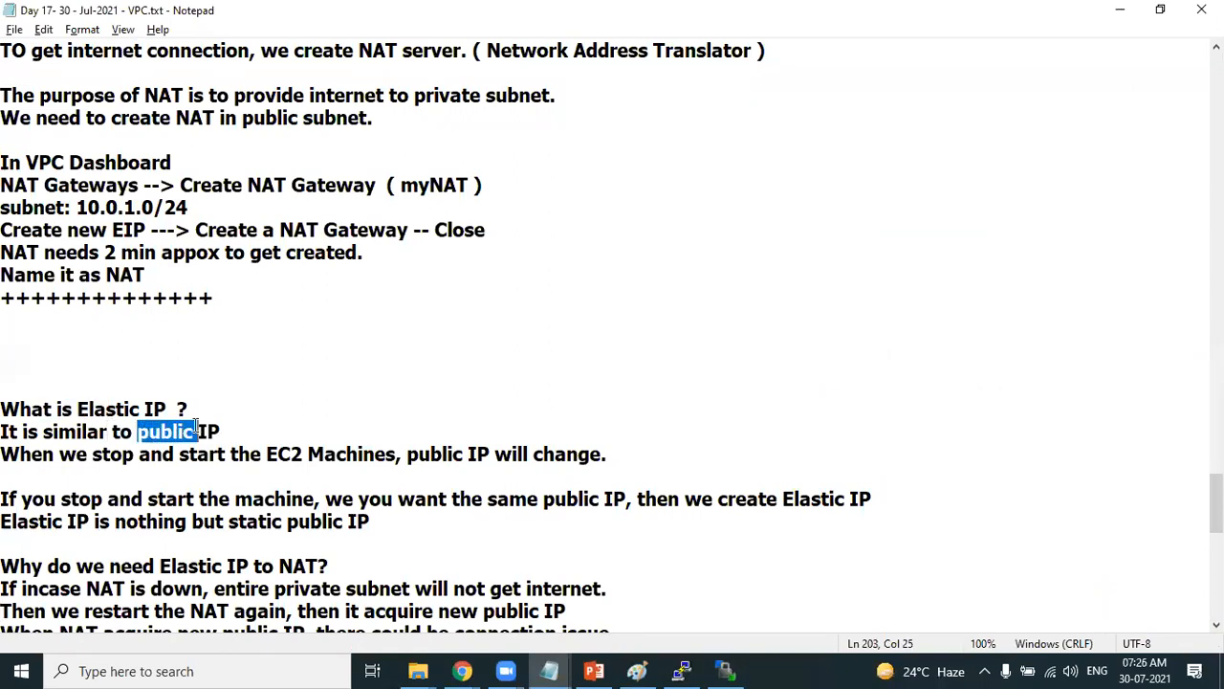
pyautogui.write('Static ')
pyautogui.write('f')
pyautogui.press('Down')
pyautogui.press('BackSpace')
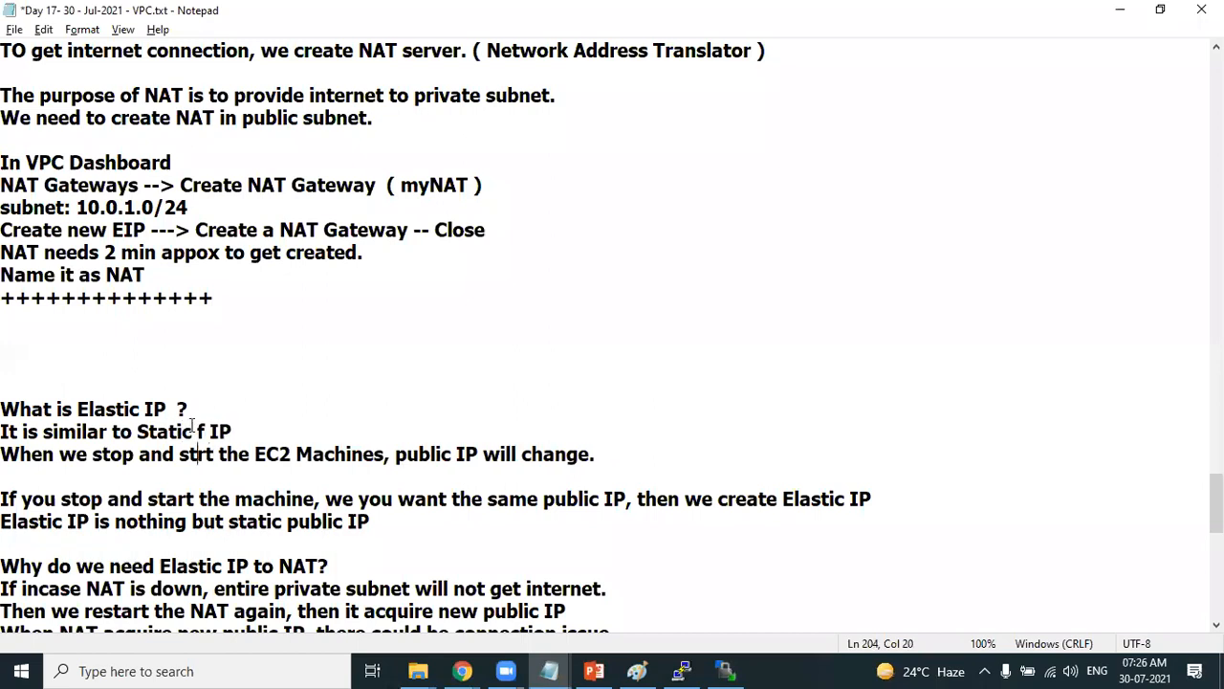
pyautogui.click(211, 432)
pyautogui.press('BackSpace')
pyautogui.press('BackSpace')
pyautogui.hotkey('alt', 'f')
pyautogui.press('Down')
pyautogui.press('Down')
pyautogui.press('Down')
pyautogui.press('Return')
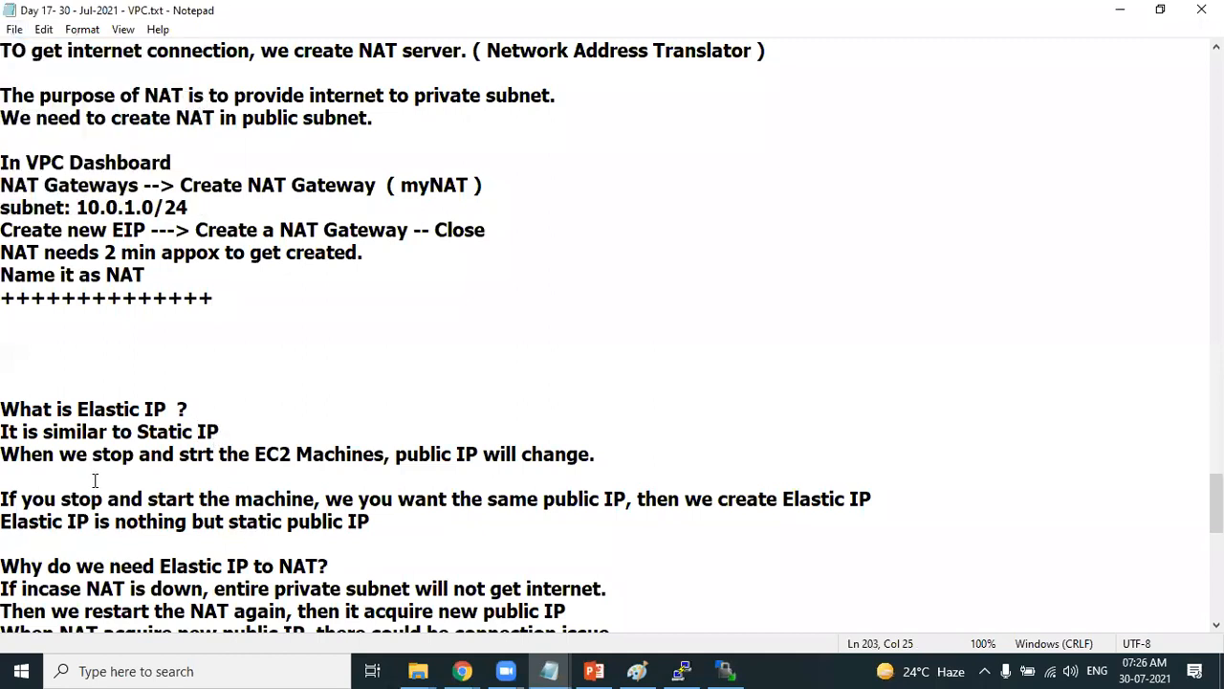
# Correct "strt" to "start" in the line about stopping EC2 Machines and save the notes.
pyautogui.click(191, 455)
pyautogui.press('Right')
pyautogui.write('a')
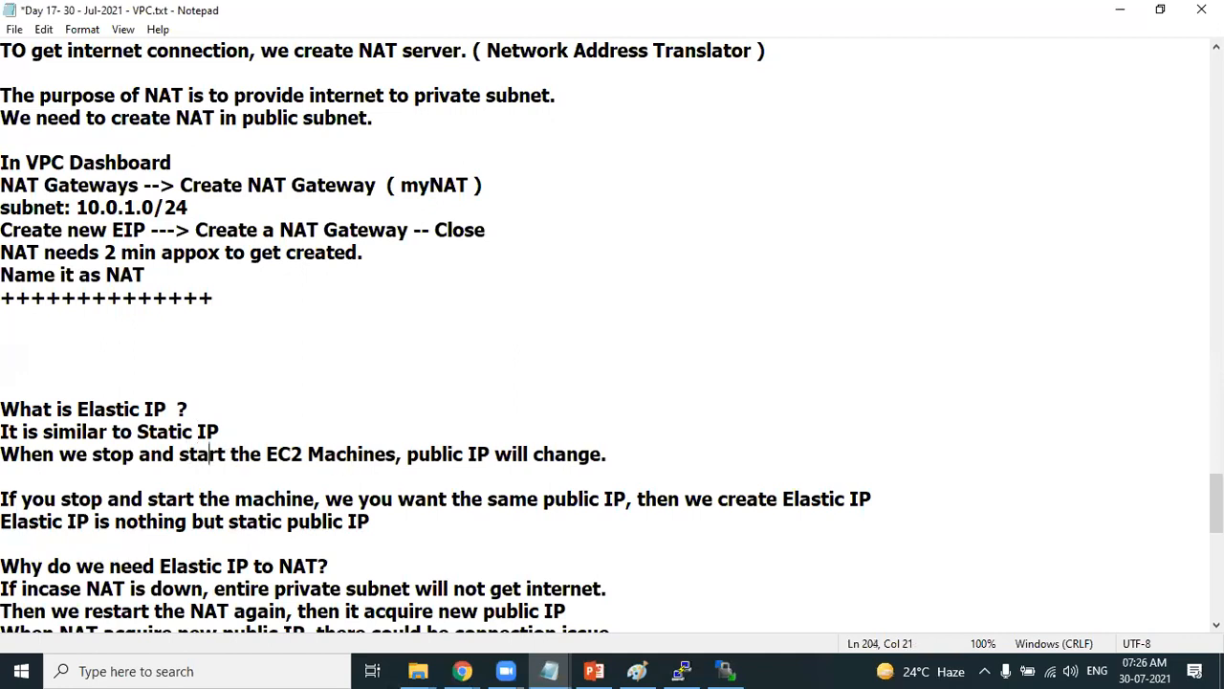
pyautogui.press('alt')
pyautogui.press('Down')
pyautogui.press('Down')
pyautogui.press('Down')
pyautogui.press('Down')
pyautogui.press('Return')
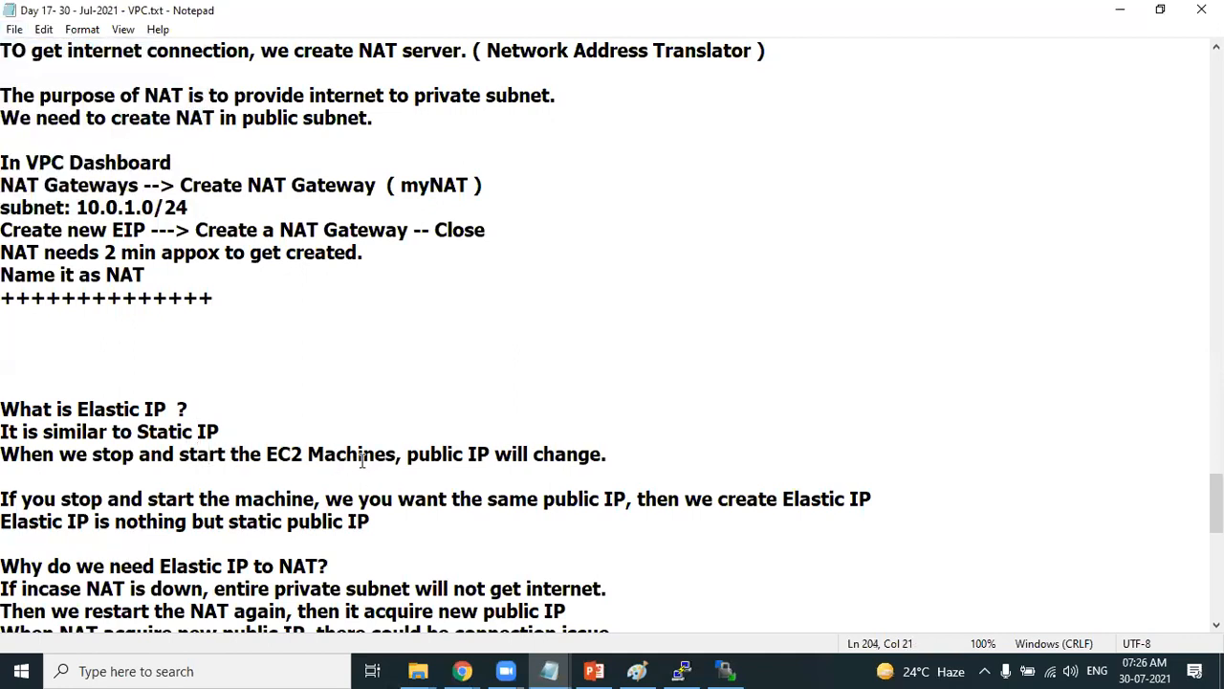
# Read through the "What is Elastic IP ?" explanation, highlighting its key phrases.
pyautogui.moveTo(178, 431); pyautogui.dragTo(203, 432)
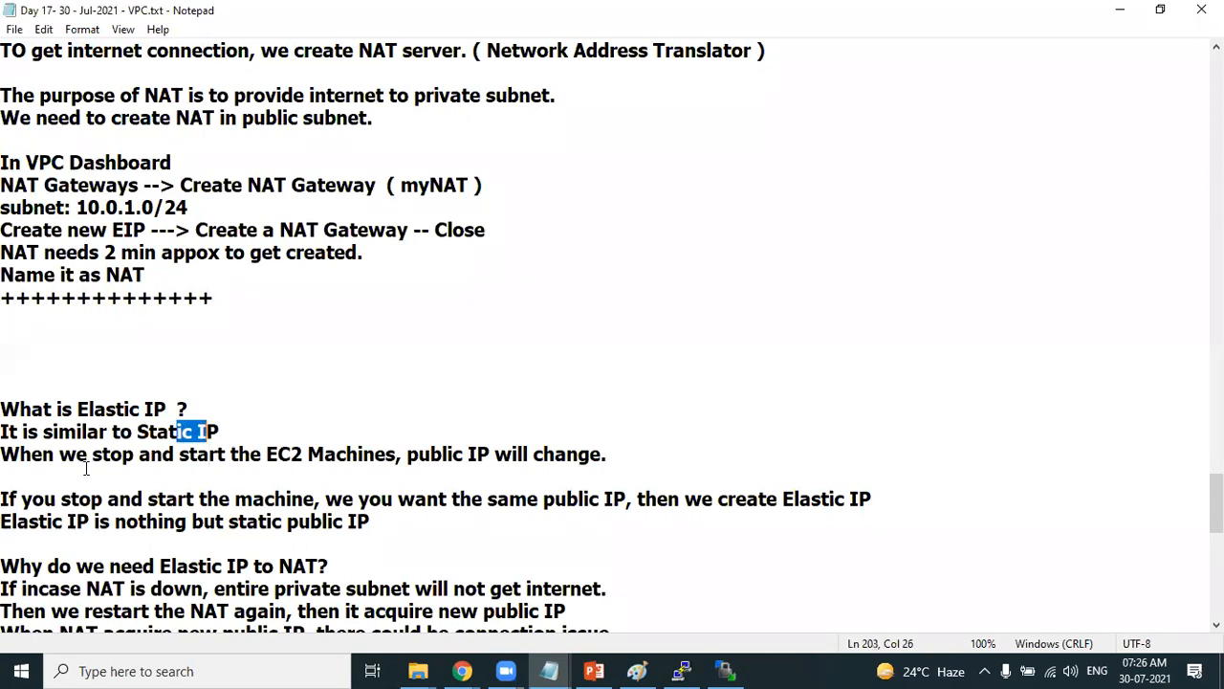
pyautogui.moveTo(90, 455); pyautogui.dragTo(398, 456)
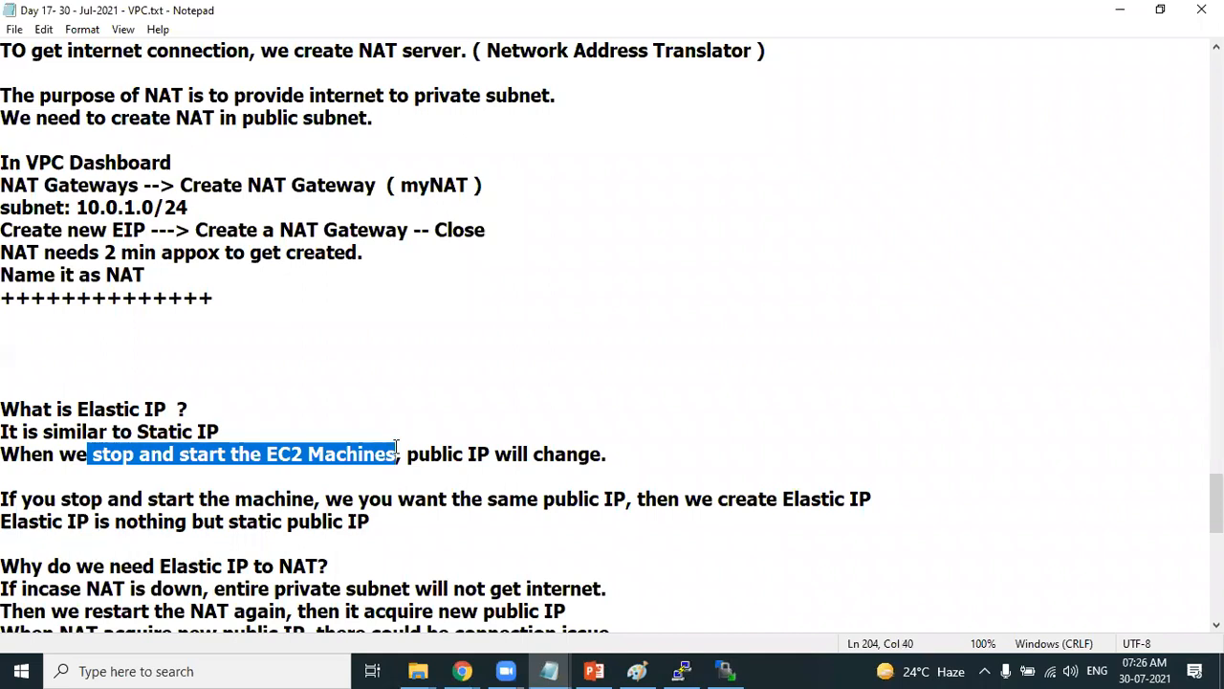
pyautogui.moveTo(430, 456); pyautogui.dragTo(629, 449)
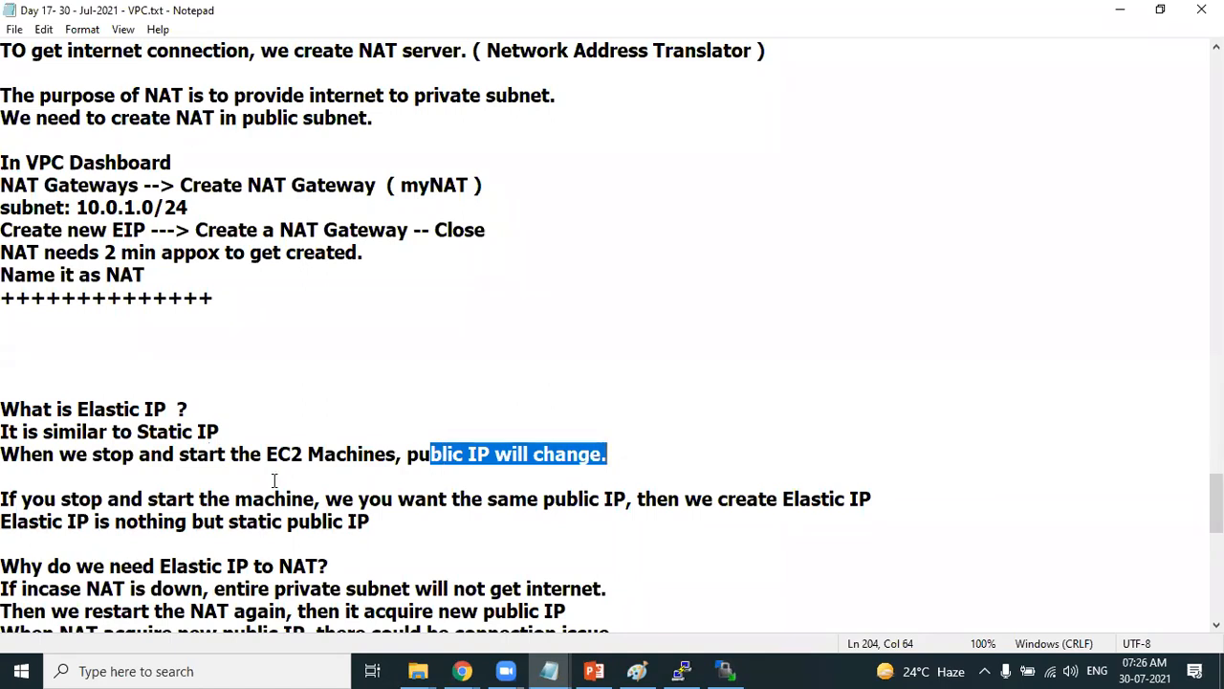
pyautogui.moveTo(13, 498); pyautogui.dragTo(287, 499)
pyautogui.moveTo(381, 499); pyautogui.dragTo(617, 499)
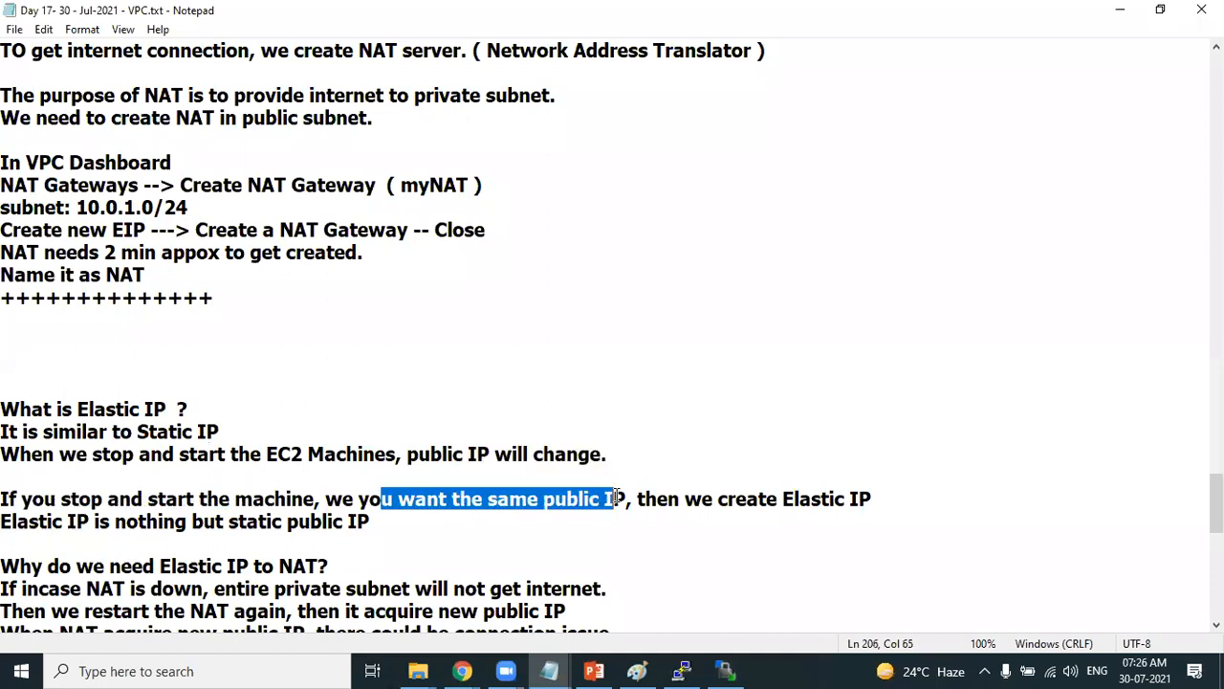
pyautogui.moveTo(780, 498); pyautogui.dragTo(874, 498)
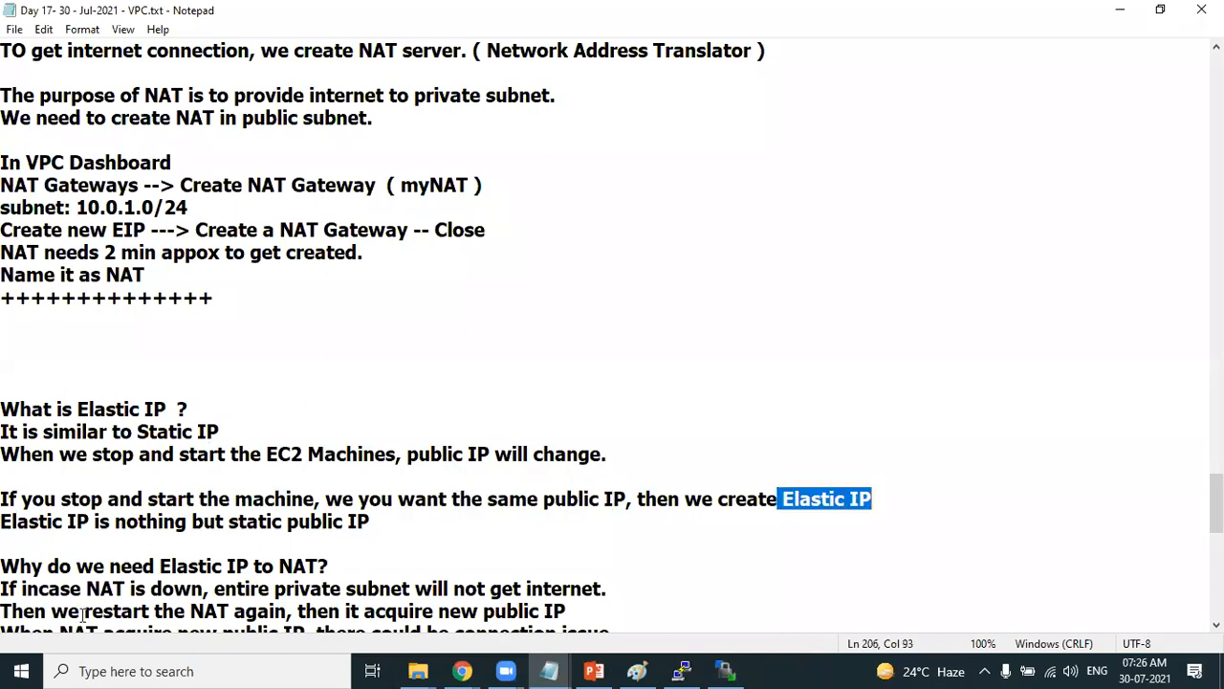
pyautogui.moveTo(238, 522); pyautogui.dragTo(342, 524)
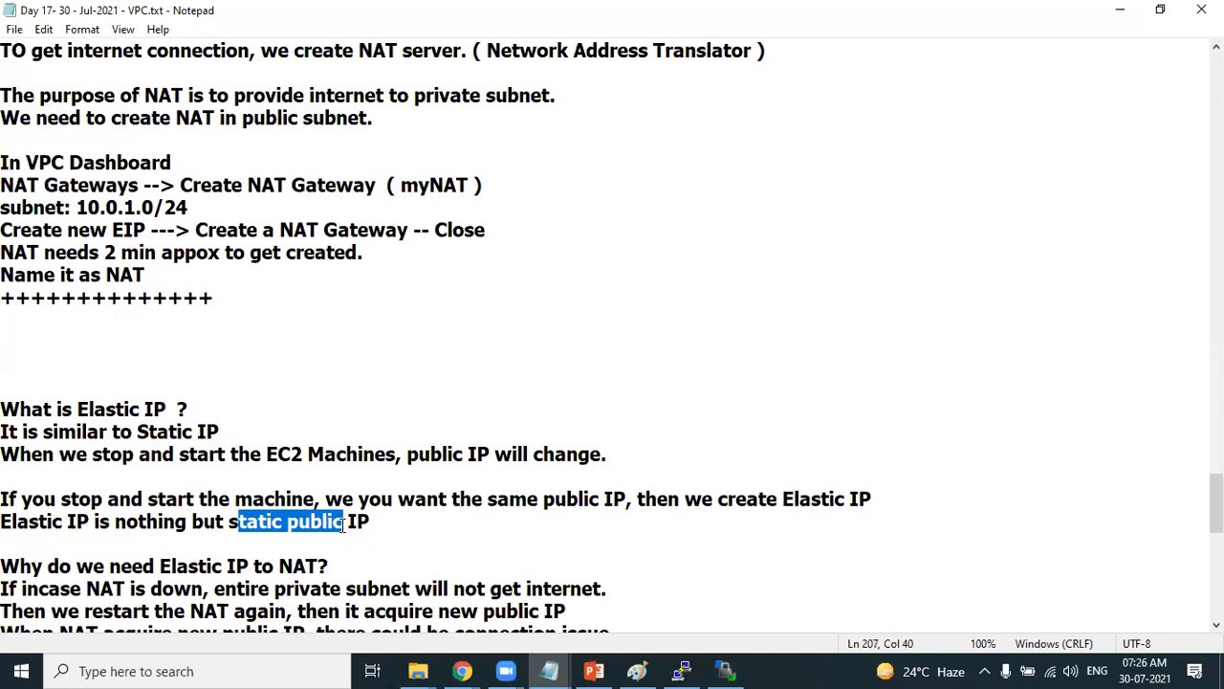
# Read why NAT needs an Elastic IP, highlighting the NAT-down case, and switch to the Paint diagram.
pyautogui.press('Down')
pyautogui.press('Down')
pyautogui.press('Down')
pyautogui.press('Down')
pyautogui.press('Down')
pyautogui.press('Down')
pyautogui.press('Down')
pyautogui.press('Down')
pyautogui.press('Down')
pyautogui.press('Down')
pyautogui.press('Down')
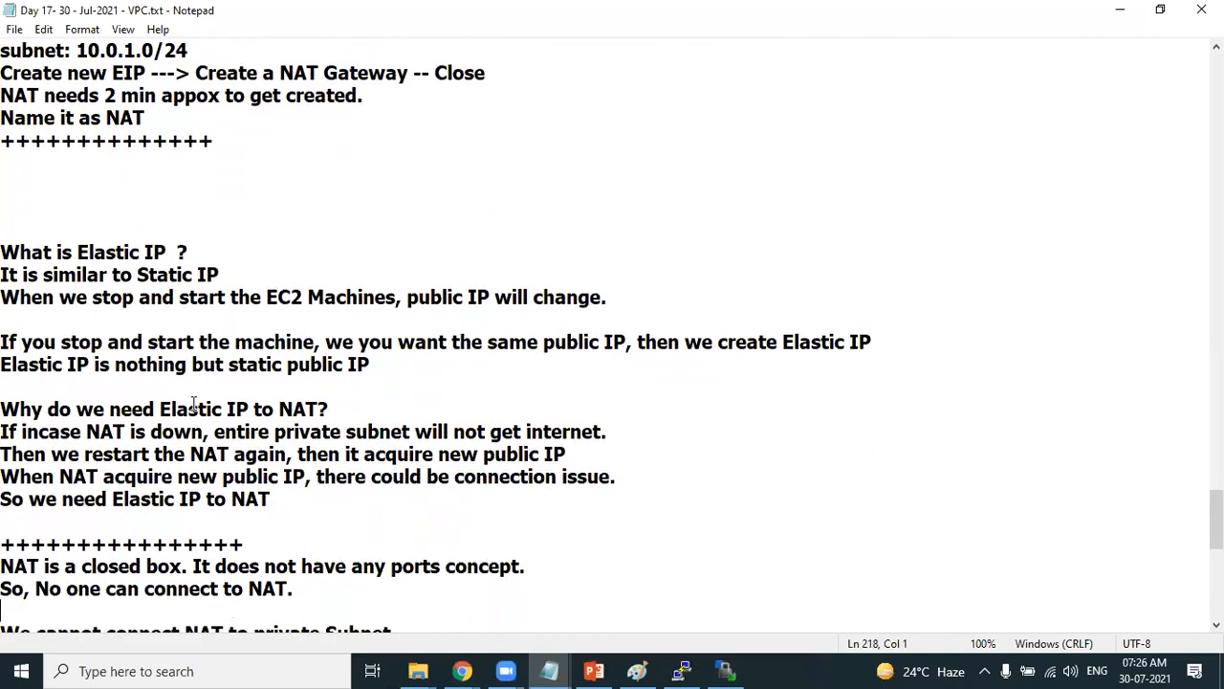
pyautogui.moveTo(189, 409); pyautogui.dragTo(354, 404)
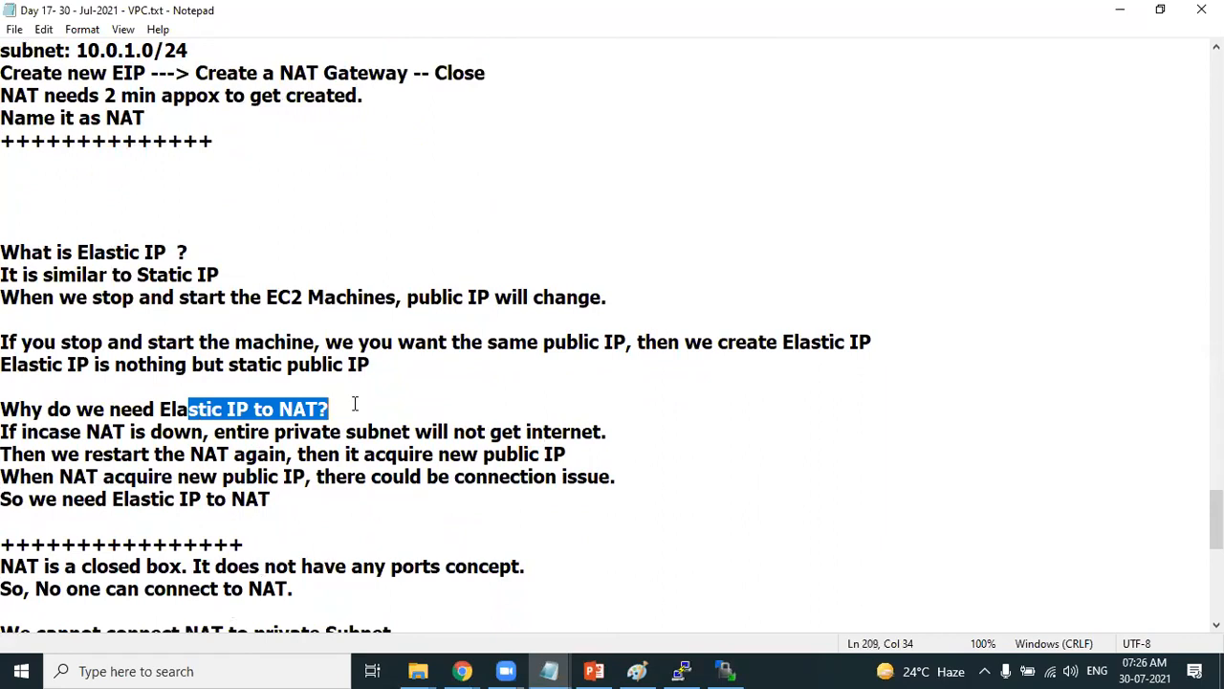
pyautogui.moveTo(21, 432); pyautogui.dragTo(204, 432)
pyautogui.moveTo(102, 432); pyautogui.dragTo(204, 433)
pyautogui.hotkey('alt', 'Tab')
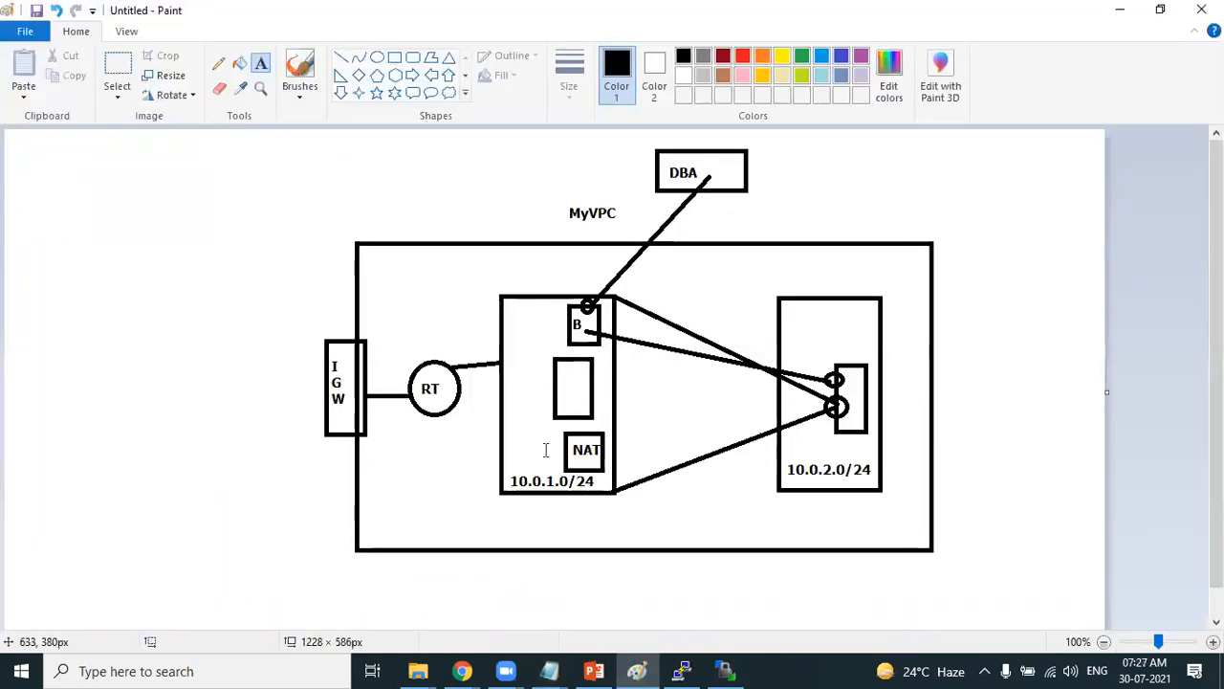
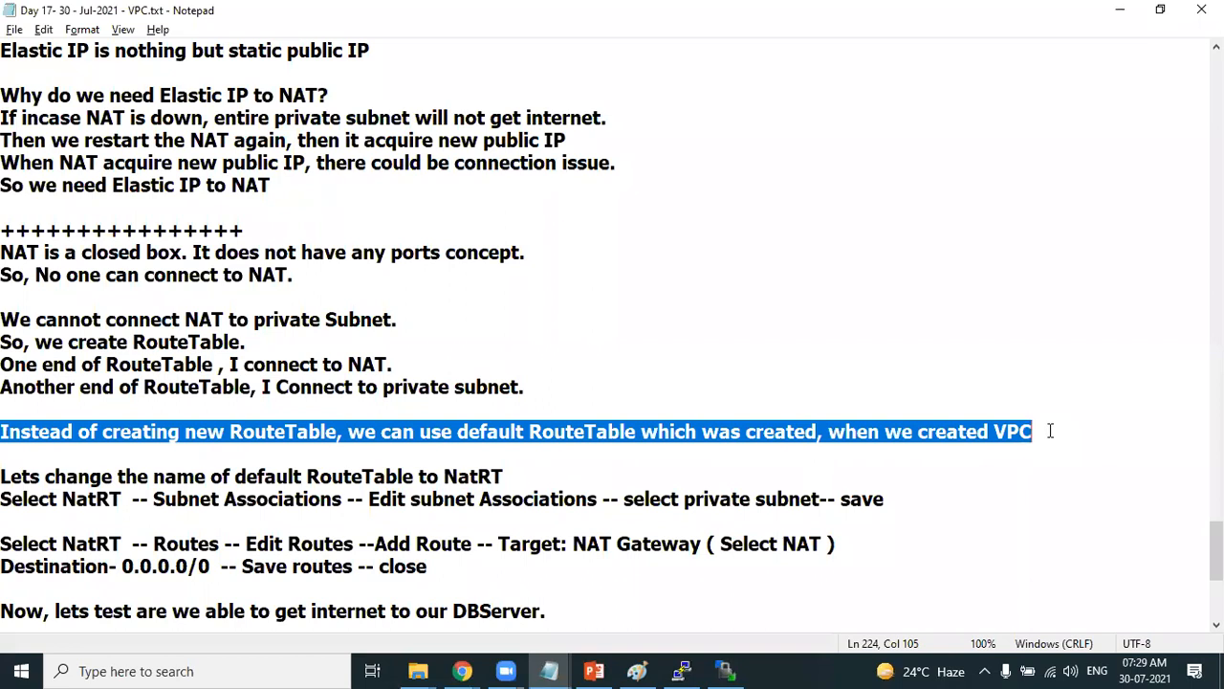
# Look at the route table in the Paint diagram, switch back to the VPC console in Chrome and open the route tables list.
pyautogui.hotkey('alt', 'Tab')
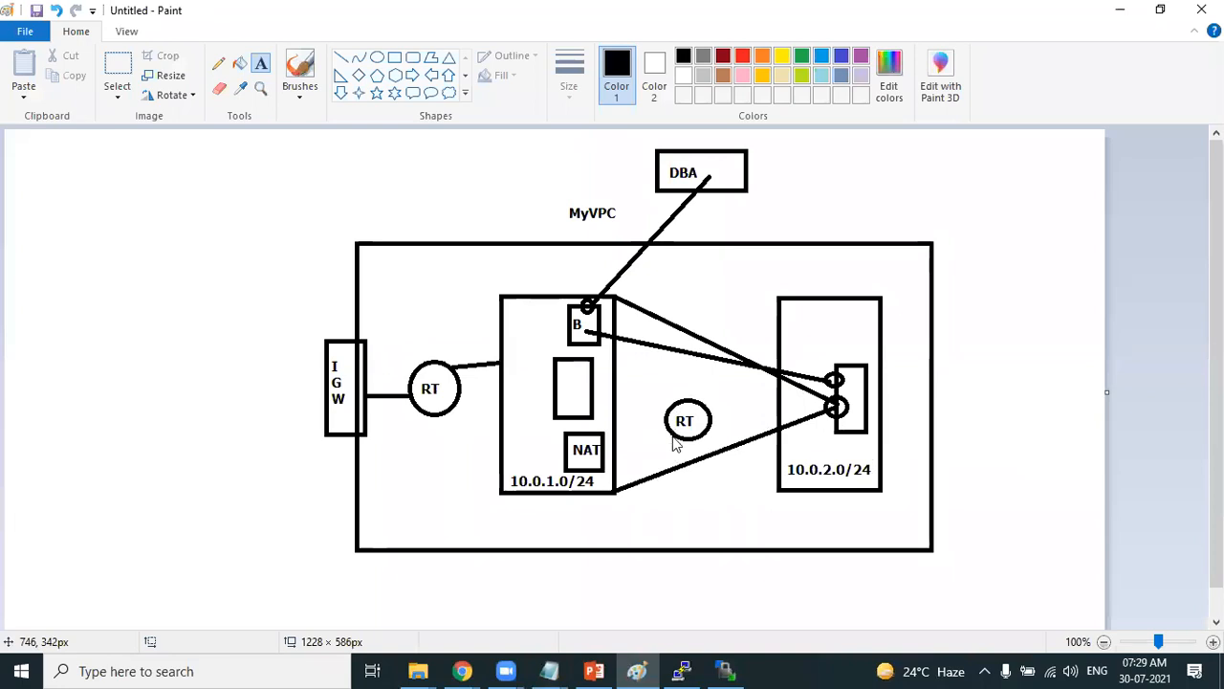
pyautogui.hotkey('alt', 'Tab')
pyautogui.hotkey('alt', 'Tab')
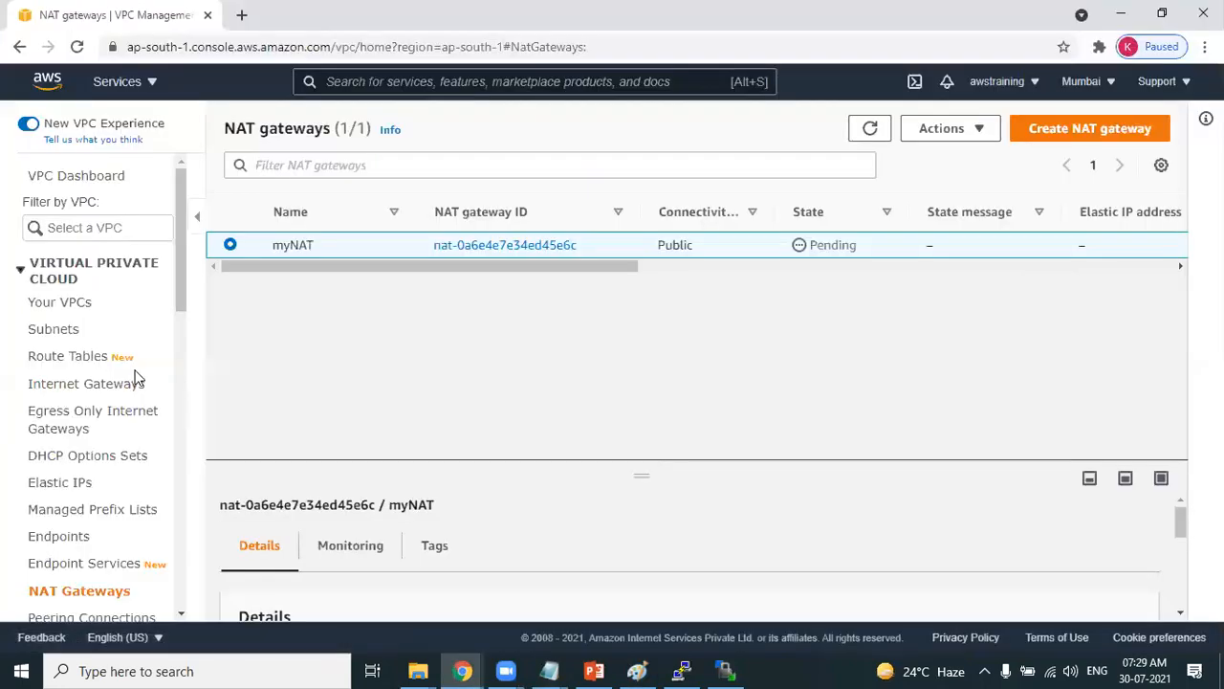
pyautogui.click(74, 360)
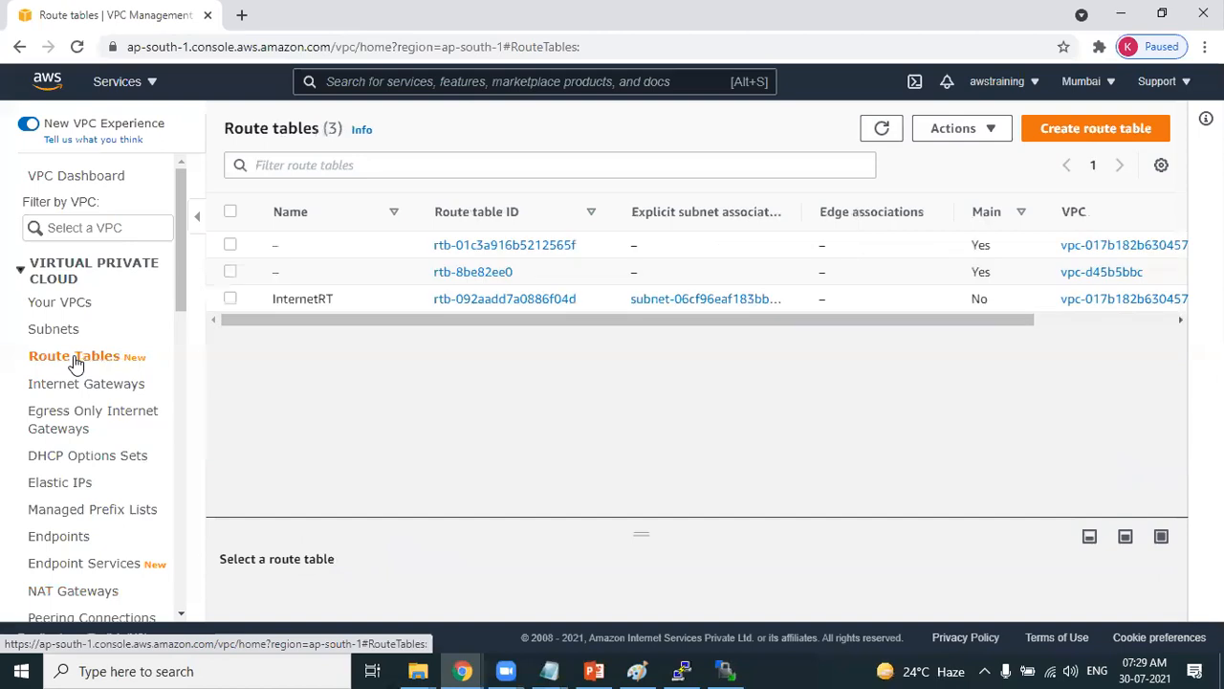
# Widen the VPC column to identify which route tables belong to MyVPC, and return to the Name column.
pyautogui.moveTo(992, 320); pyautogui.dragTo(1132, 322)
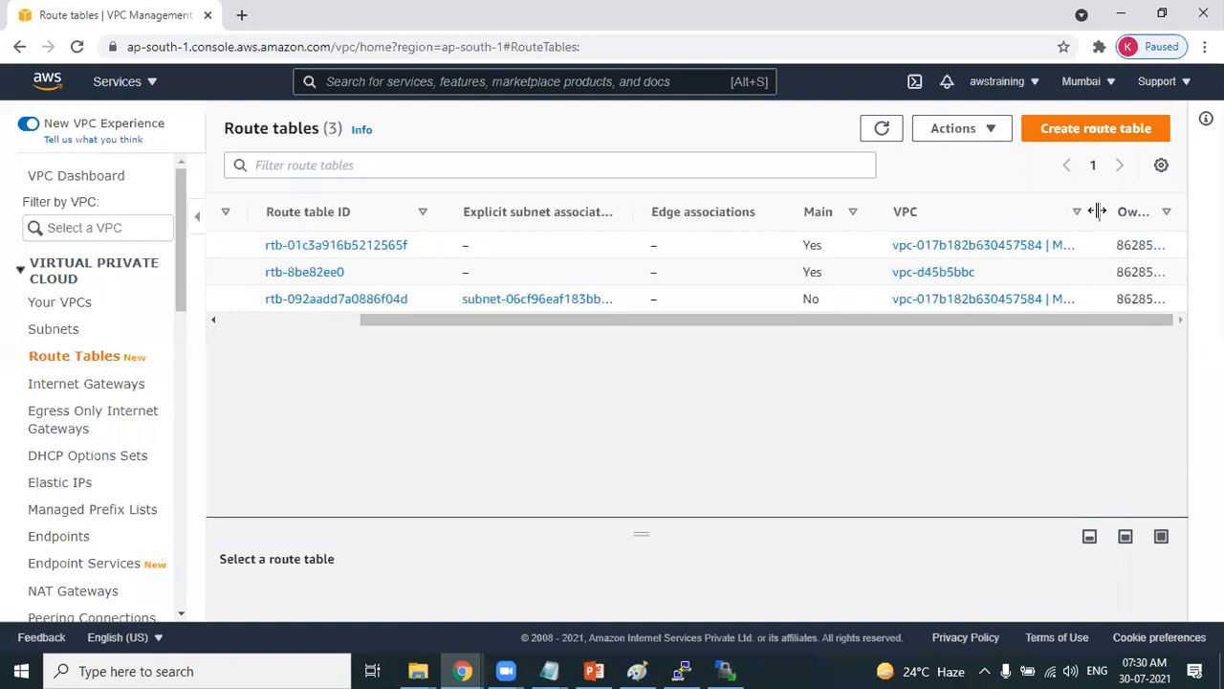
pyautogui.moveTo(1132, 211); pyautogui.dragTo(1138, 212)
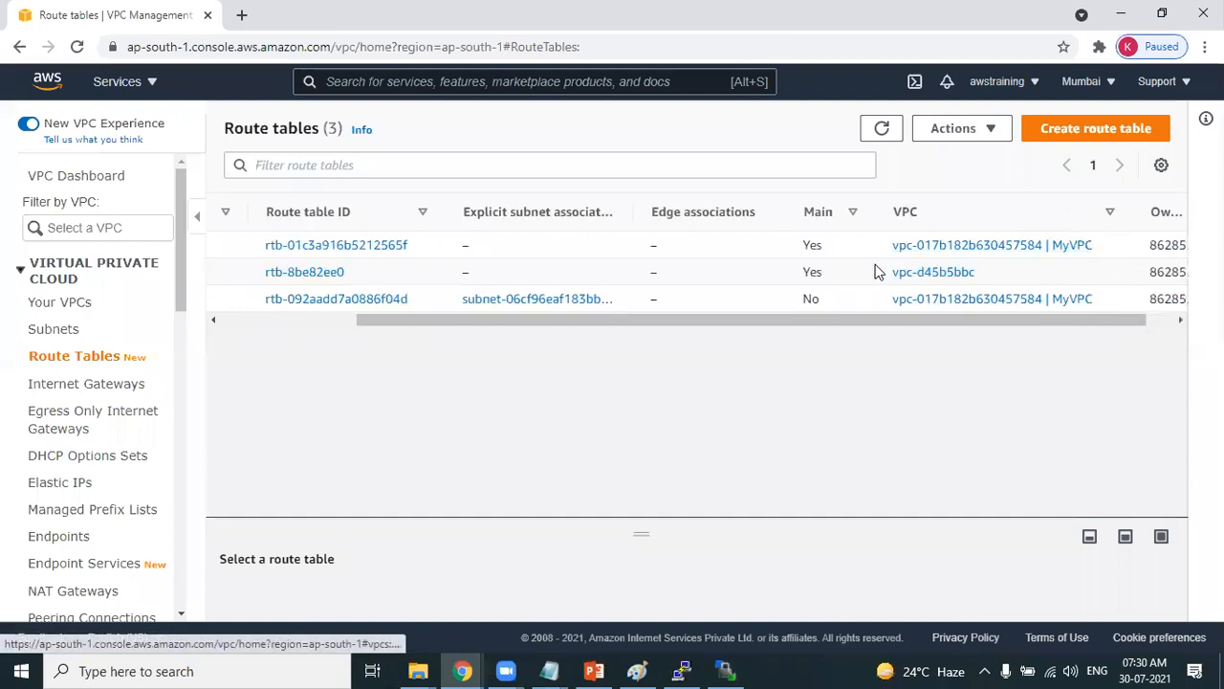
pyautogui.moveTo(882, 320); pyautogui.dragTo(491, 387)
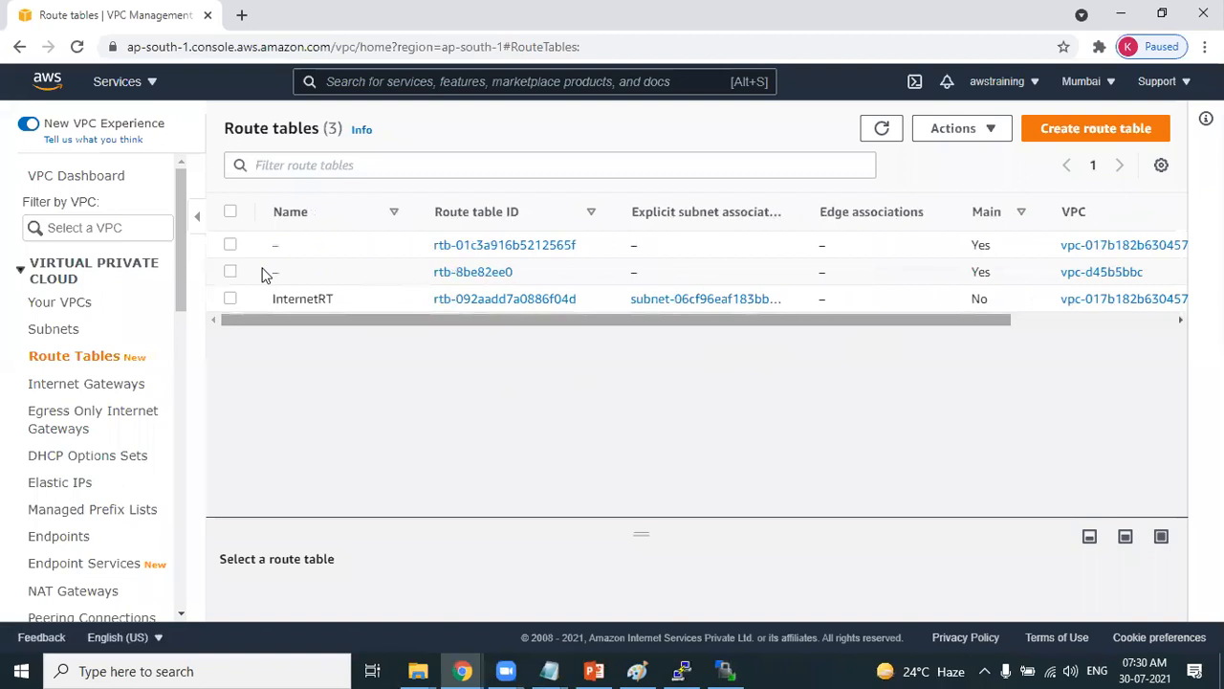
# Rename MyVPC's unnamed main route table as NatRT.
pyautogui.click(231, 245)
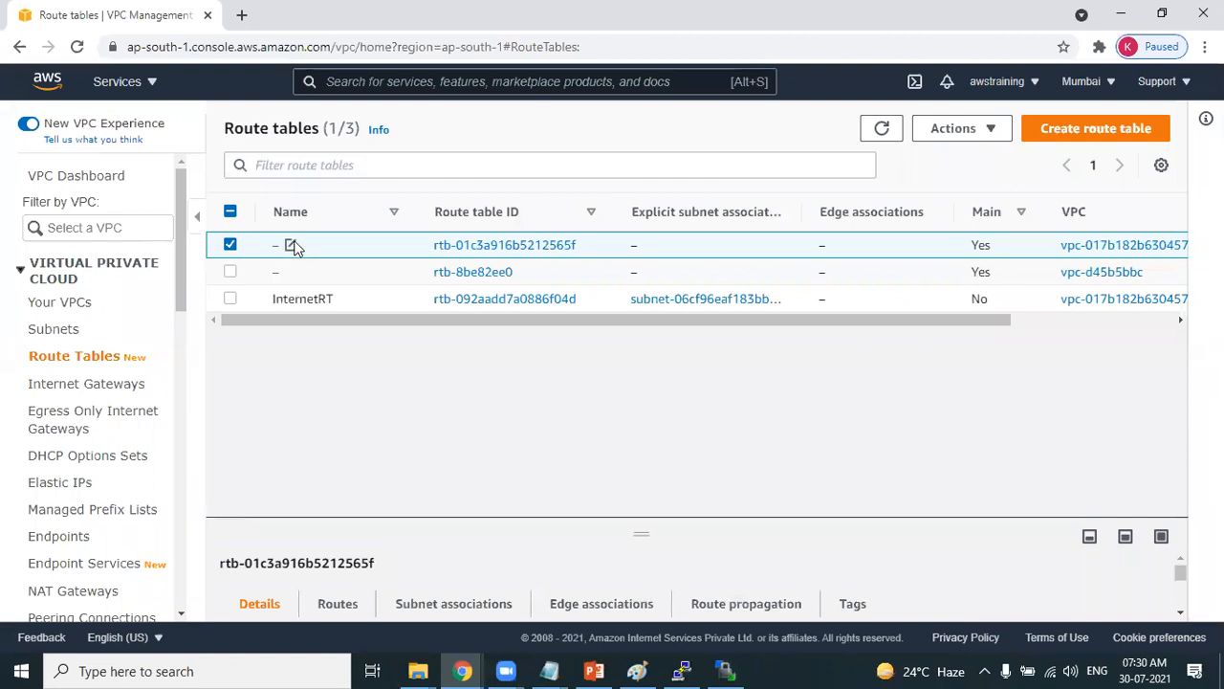
pyautogui.click(291, 246)
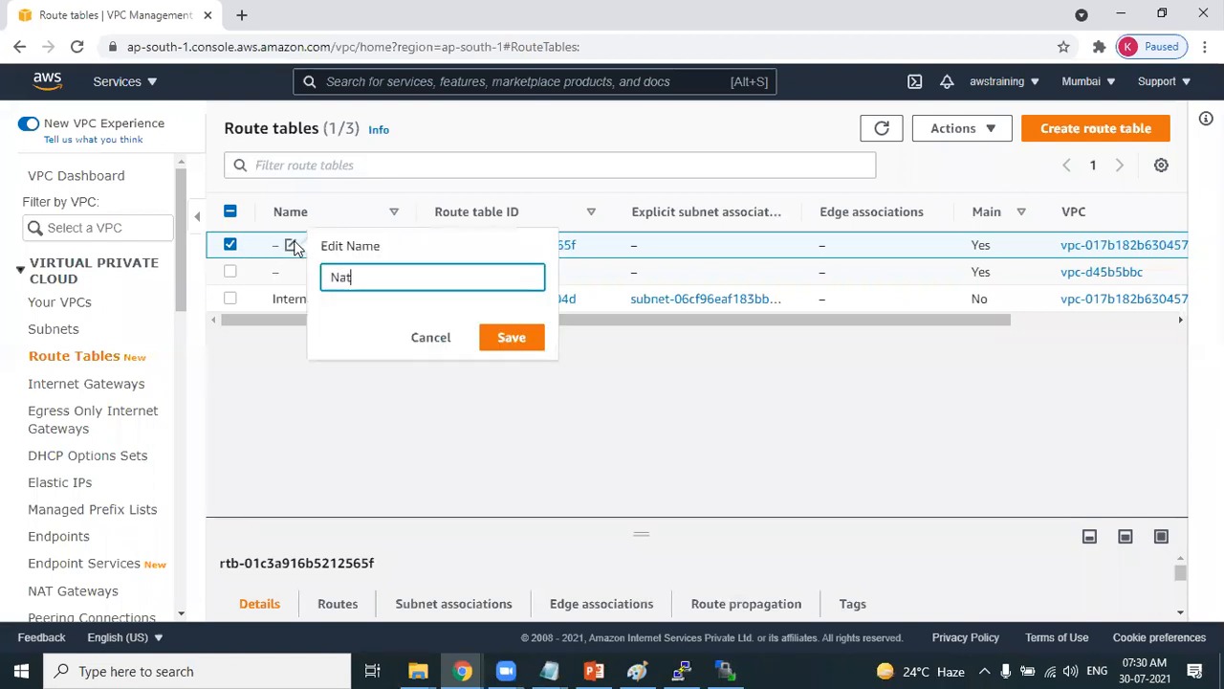
pyautogui.write('NatRT')
pyautogui.press('Return')
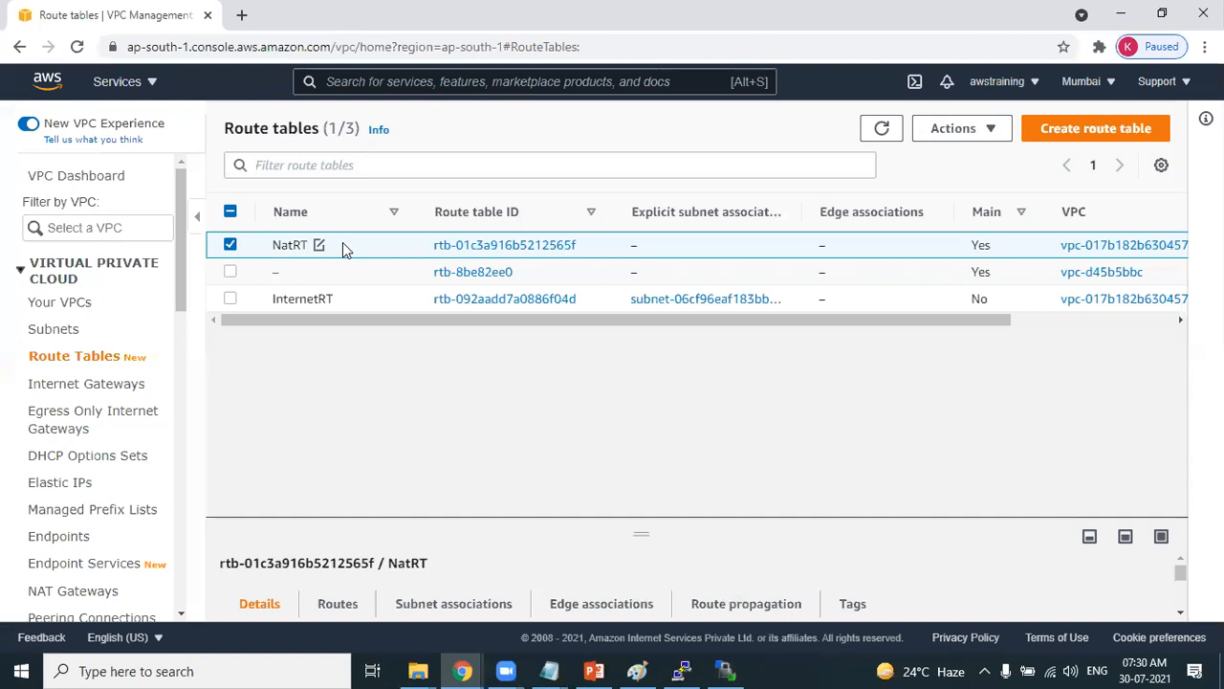
# Check the subnet association instructions in Notepad, and associate the private subnet DbSN with NatRT in the VPC console.
pyautogui.hotkey('alt', 'Tab')
pyautogui.hotkey('alt', 'Tab')
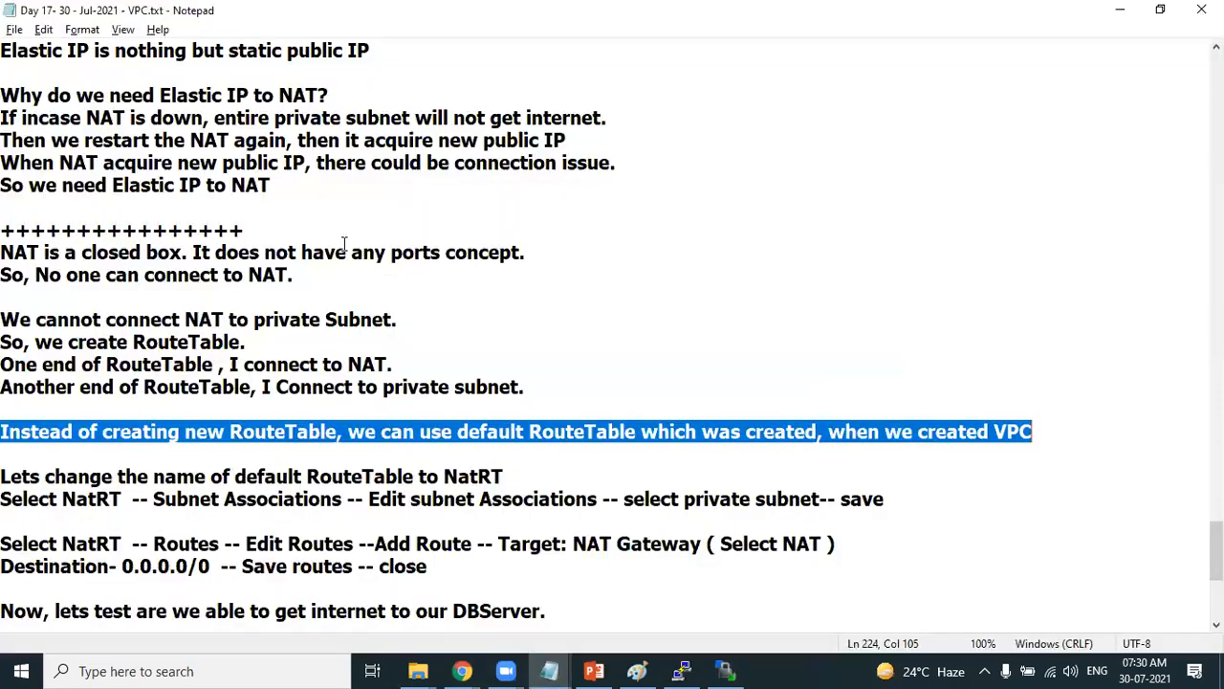
pyautogui.press('Down')
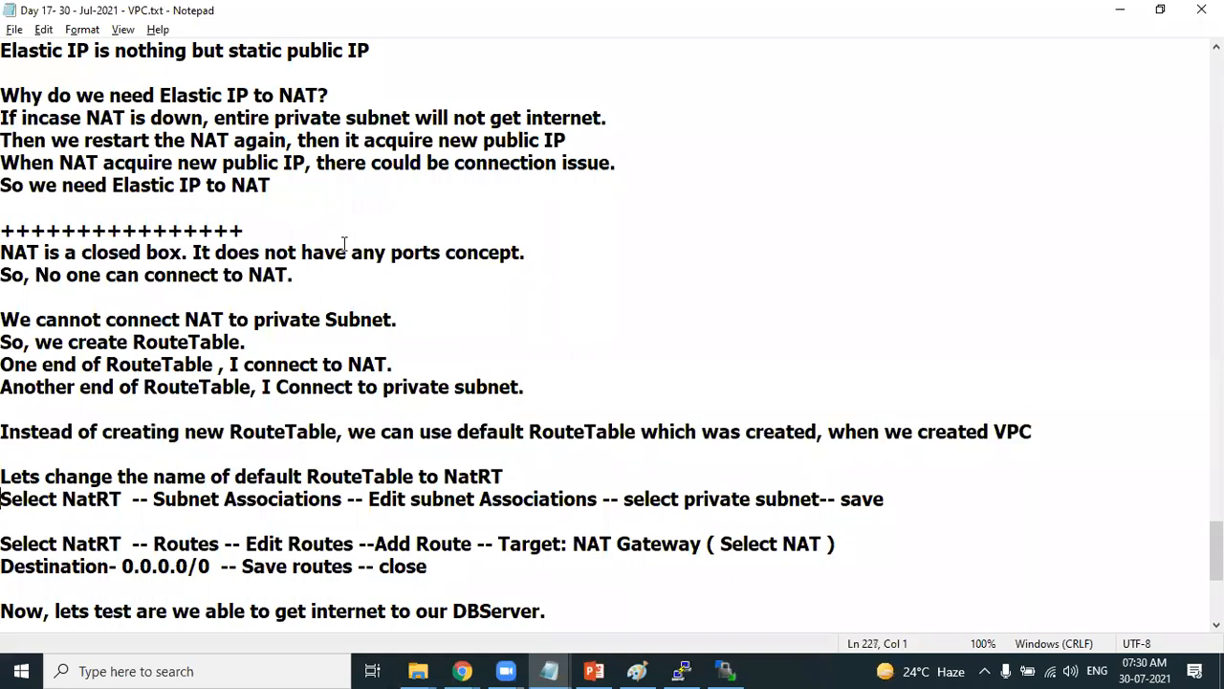
pyautogui.hotkey('alt', 'Tab')
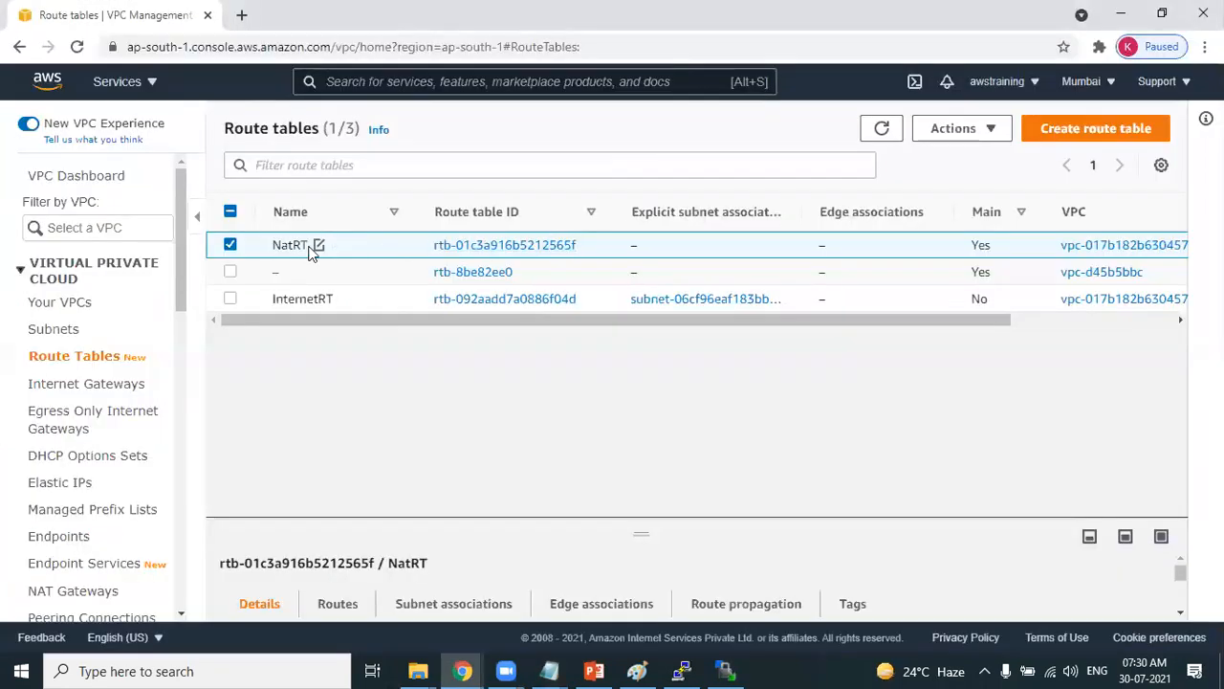
pyautogui.click(957, 131)
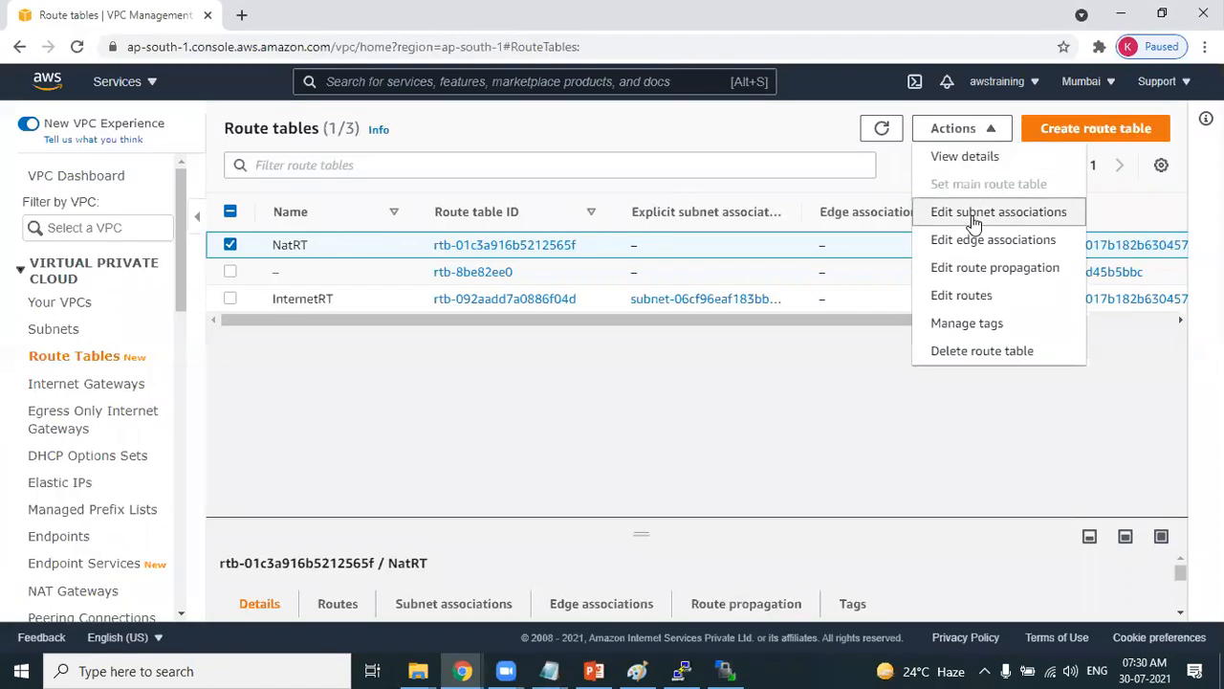
pyautogui.click(976, 213)
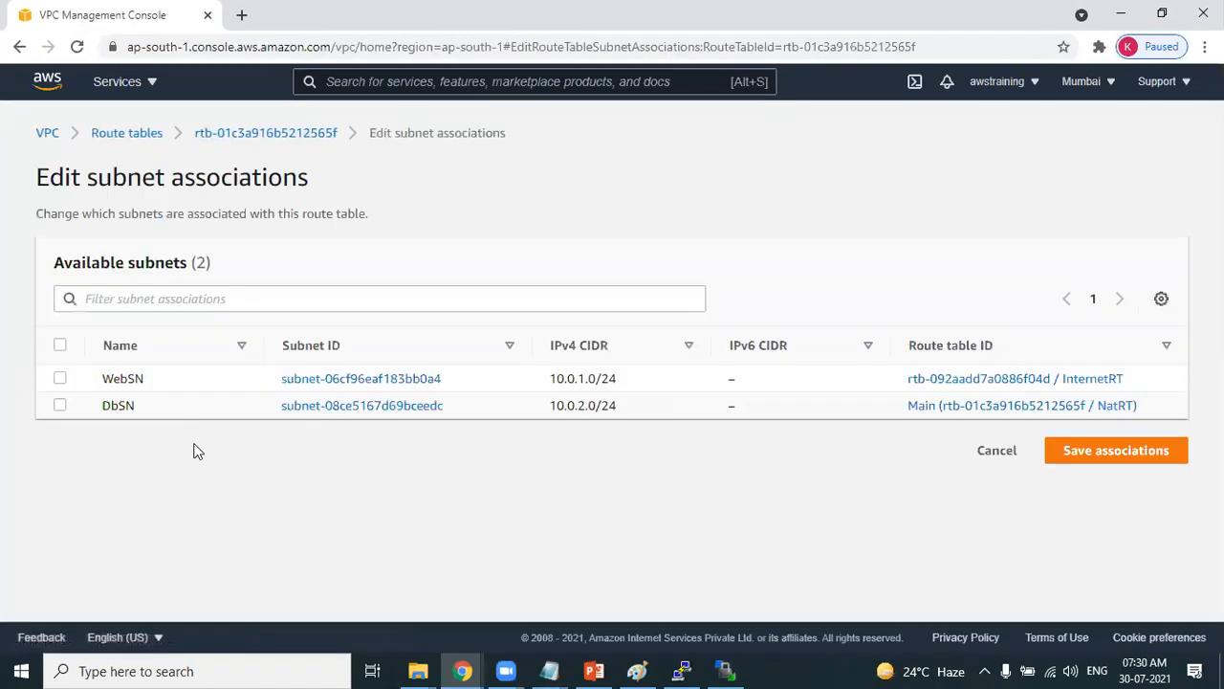
pyautogui.click(61, 404)
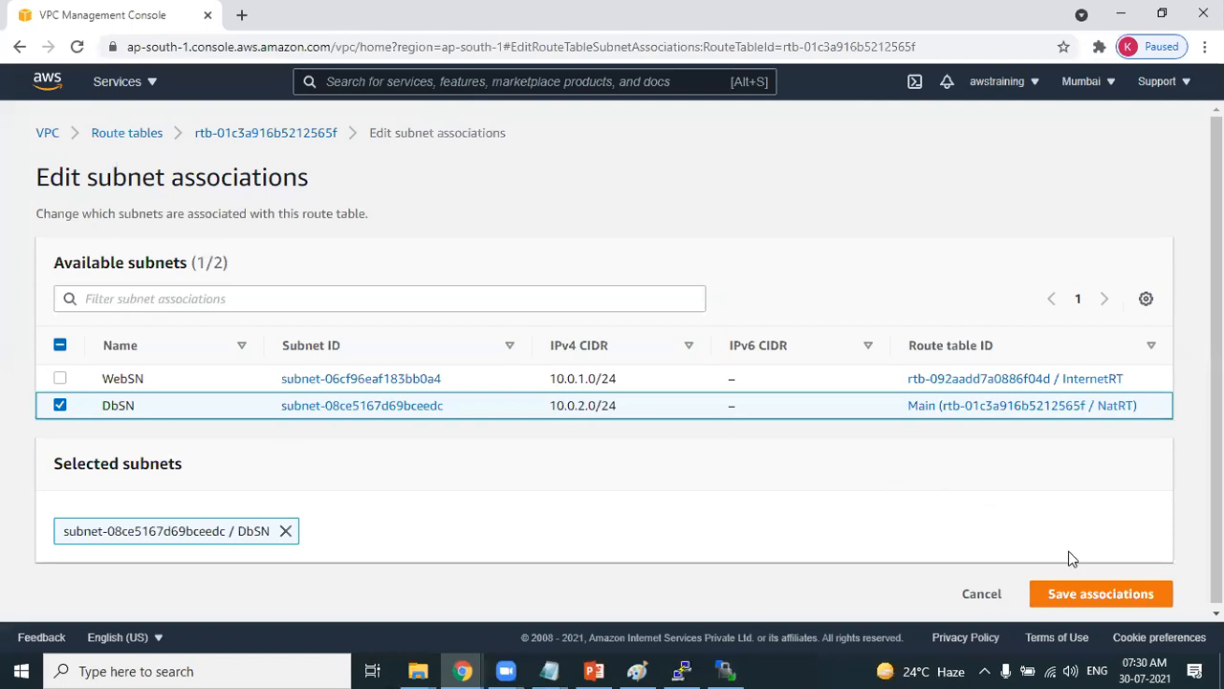
pyautogui.click(1098, 599)
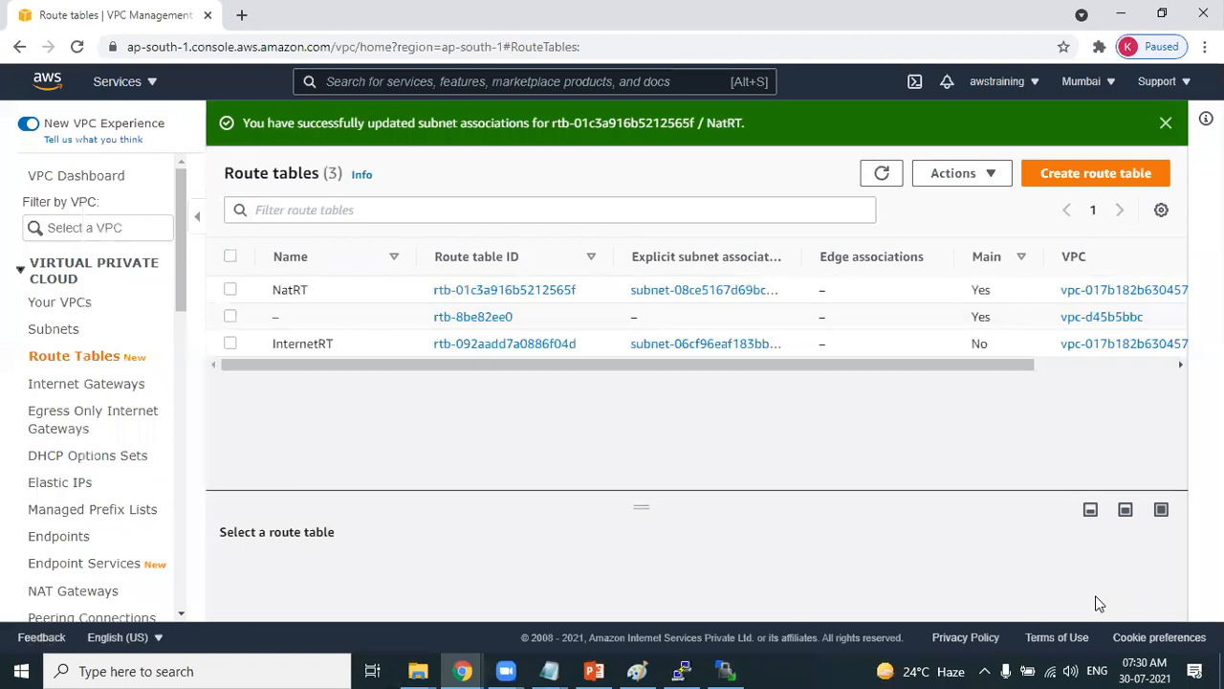
pyautogui.click(1165, 124)
# In the Paint diagram, draw lines joining the second RT circle to the 10.0.2.0/24 subnet and to the NAT box.
pyautogui.hotkey('alt', 'Tab')
pyautogui.press('Tab')
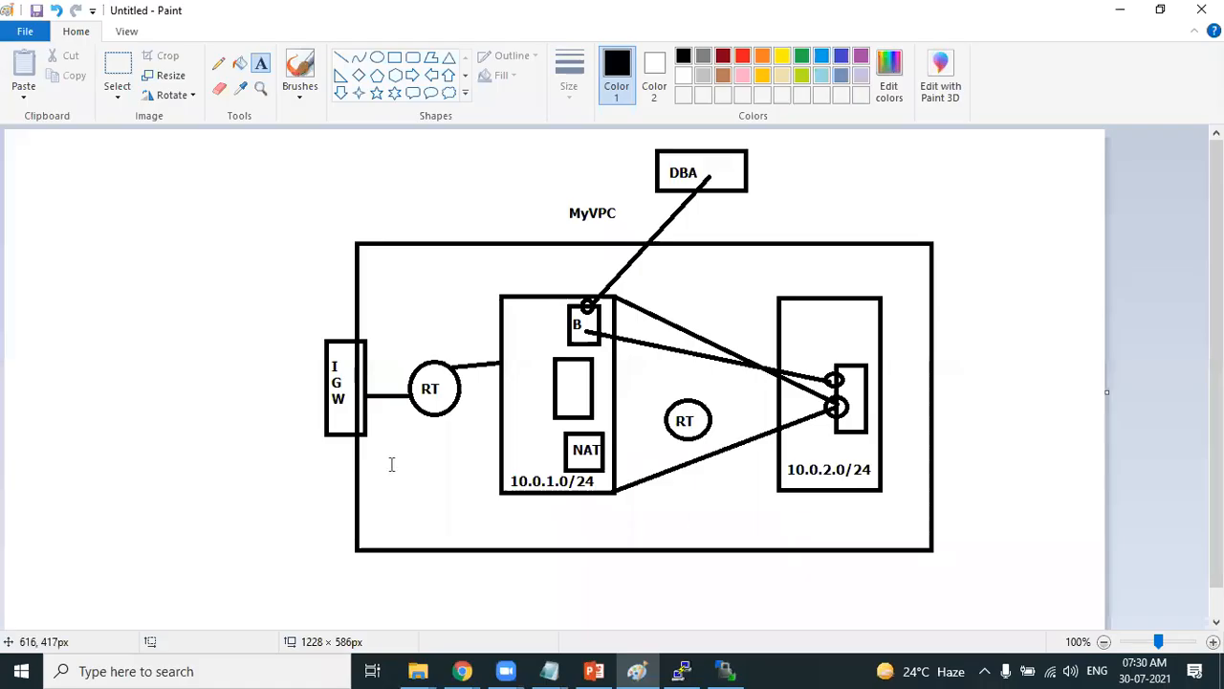
pyautogui.click(340, 57)
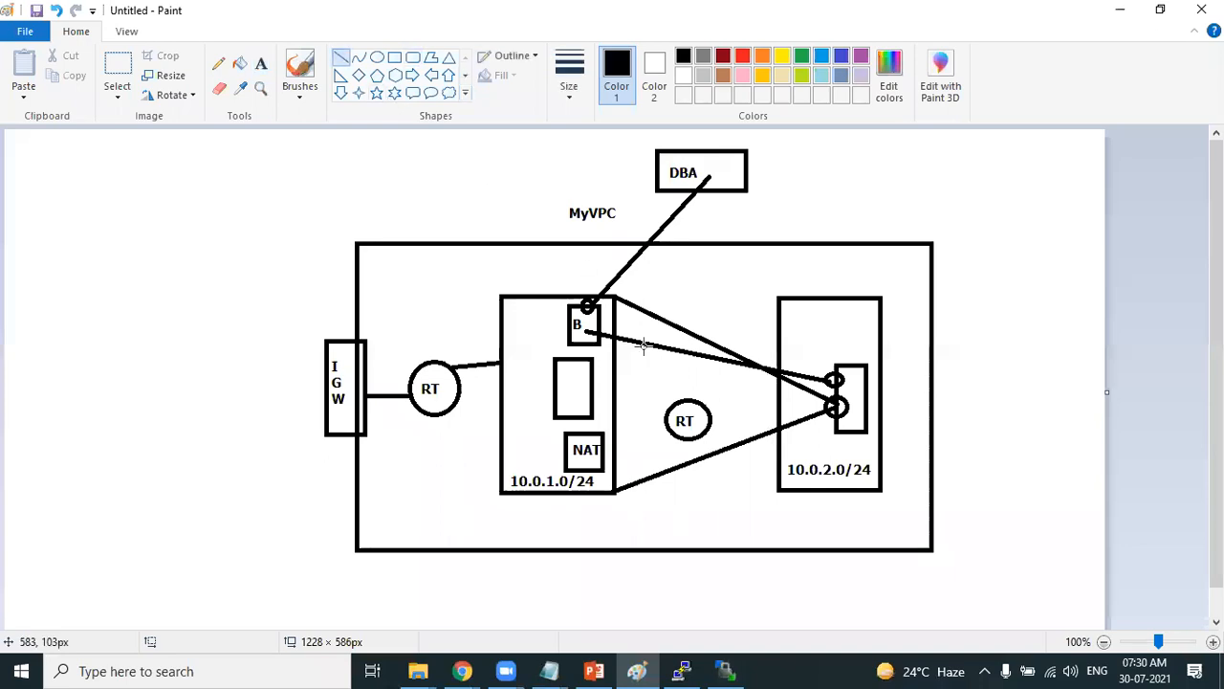
pyautogui.moveTo(709, 411); pyautogui.dragTo(782, 410)
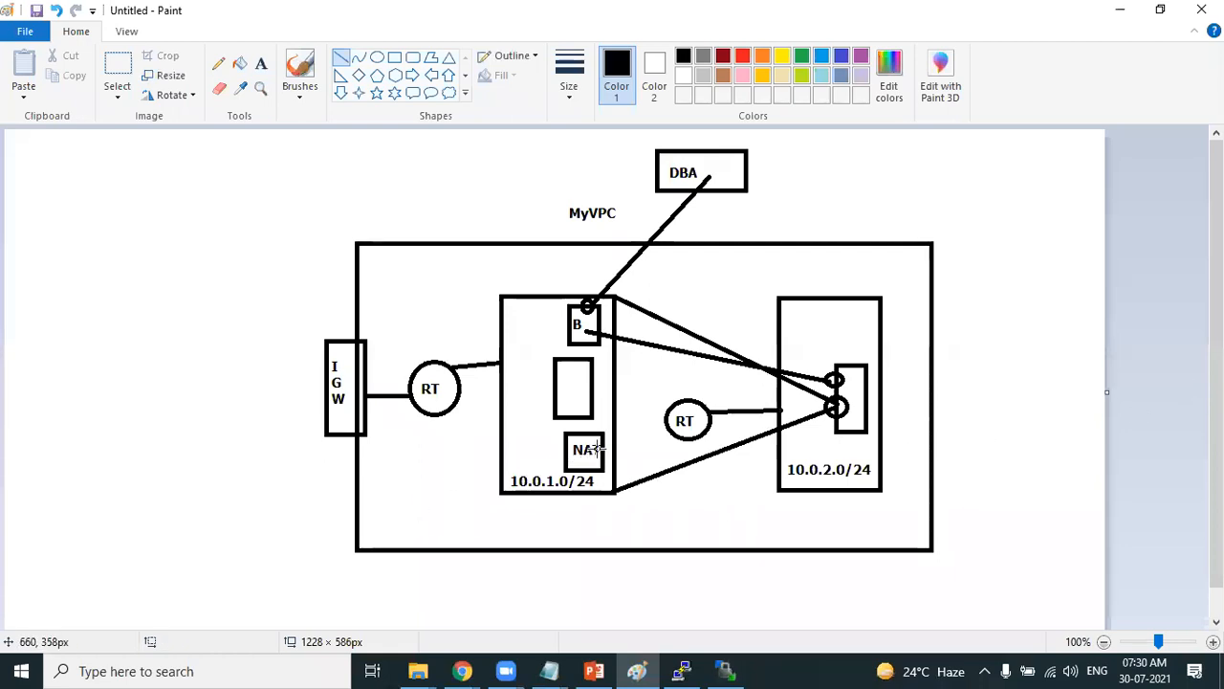
pyautogui.moveTo(600, 451); pyautogui.dragTo(665, 428)
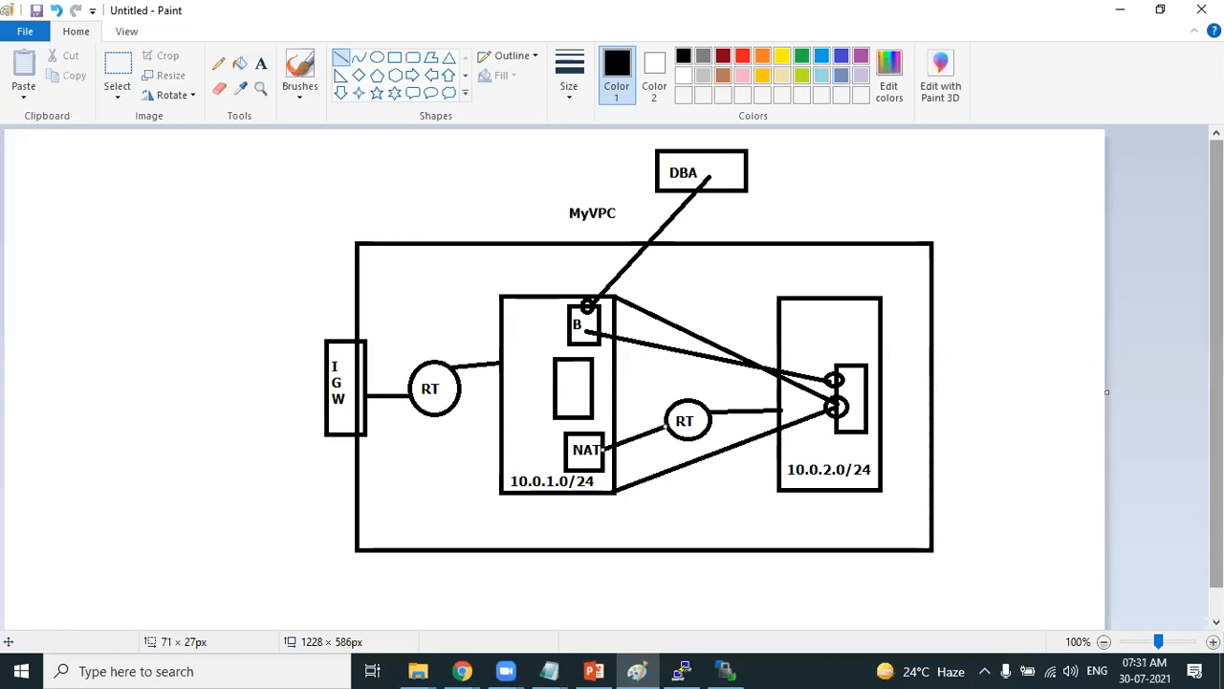
# Switch to Notepad and read the instructions for adding a route to NatRT, highlighting the Routes part.
pyautogui.hotkey('alt', 'Tab')
pyautogui.hotkey('alt', 'Tab')
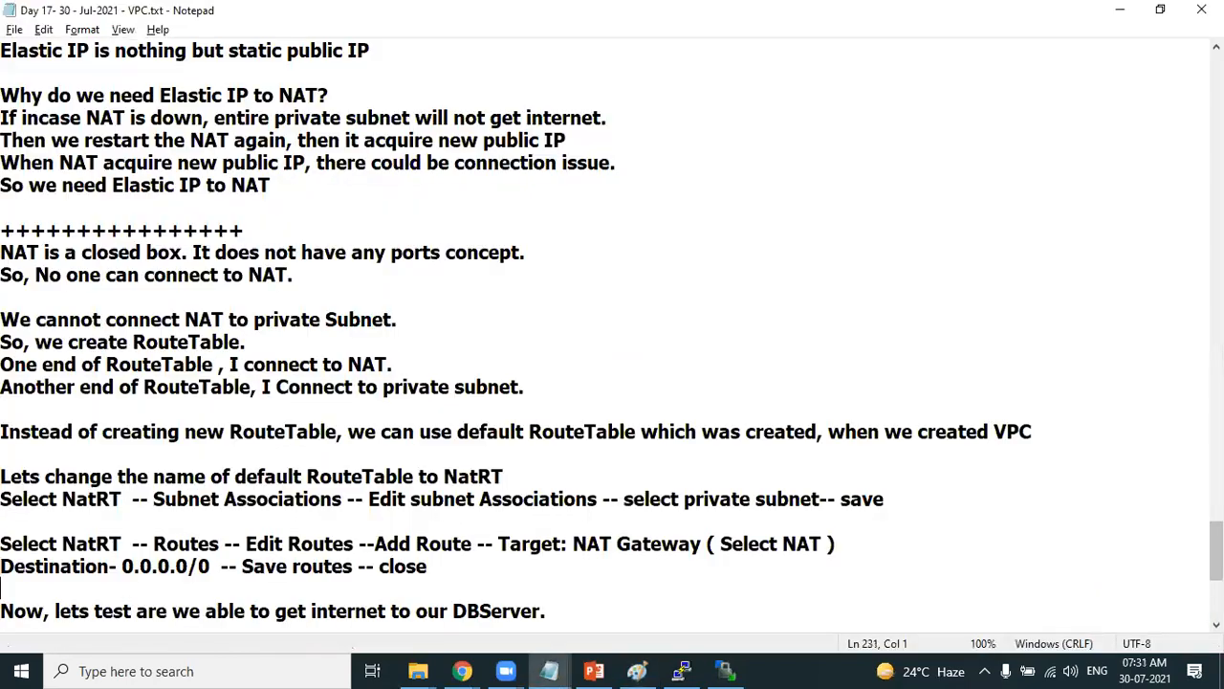
pyautogui.press('Down')
pyautogui.press('Down')
pyautogui.press('Down')
pyautogui.press('Down')
pyautogui.press('Down')
pyautogui.press('Down')
pyautogui.press('Down')
pyautogui.press('Down')
pyautogui.press('Down')
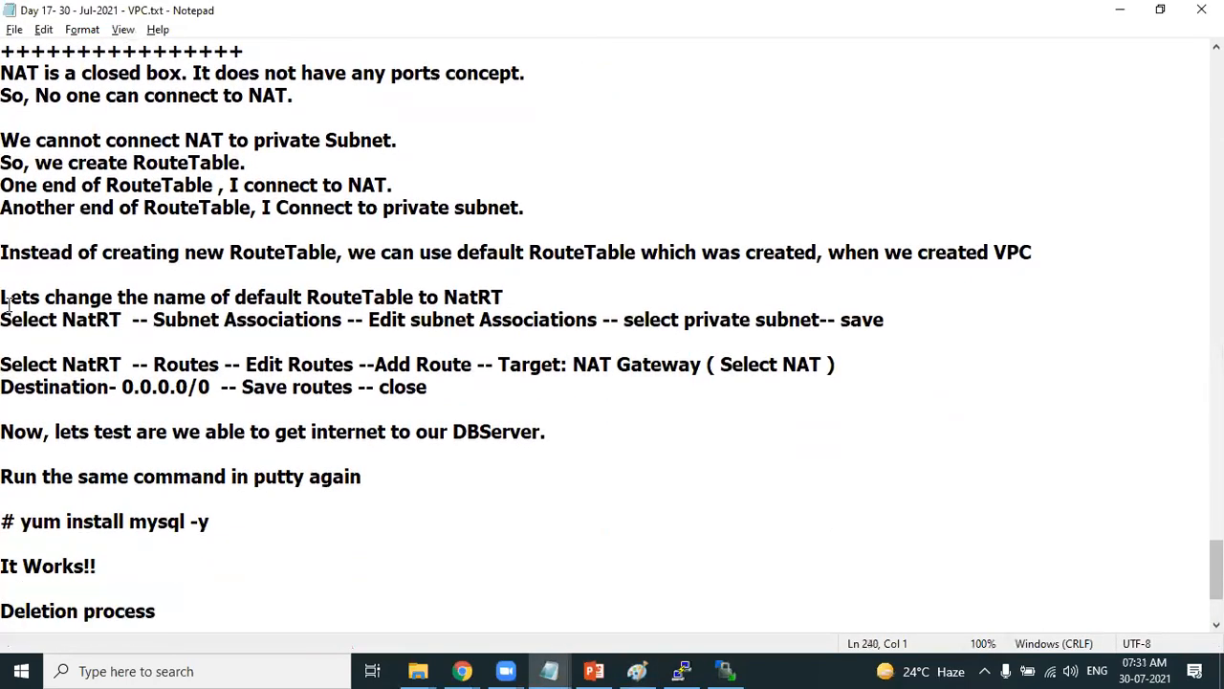
pyautogui.moveTo(36, 367); pyautogui.dragTo(238, 368)
# Switch to the VPC console and add a route to NatRT with NAT gateway nat-0a6e4e7e34ed45e6c as its target.
pyautogui.hotkey('alt', 'Tab')
pyautogui.hotkey('alt', 'Tab')
pyautogui.click(230, 245)
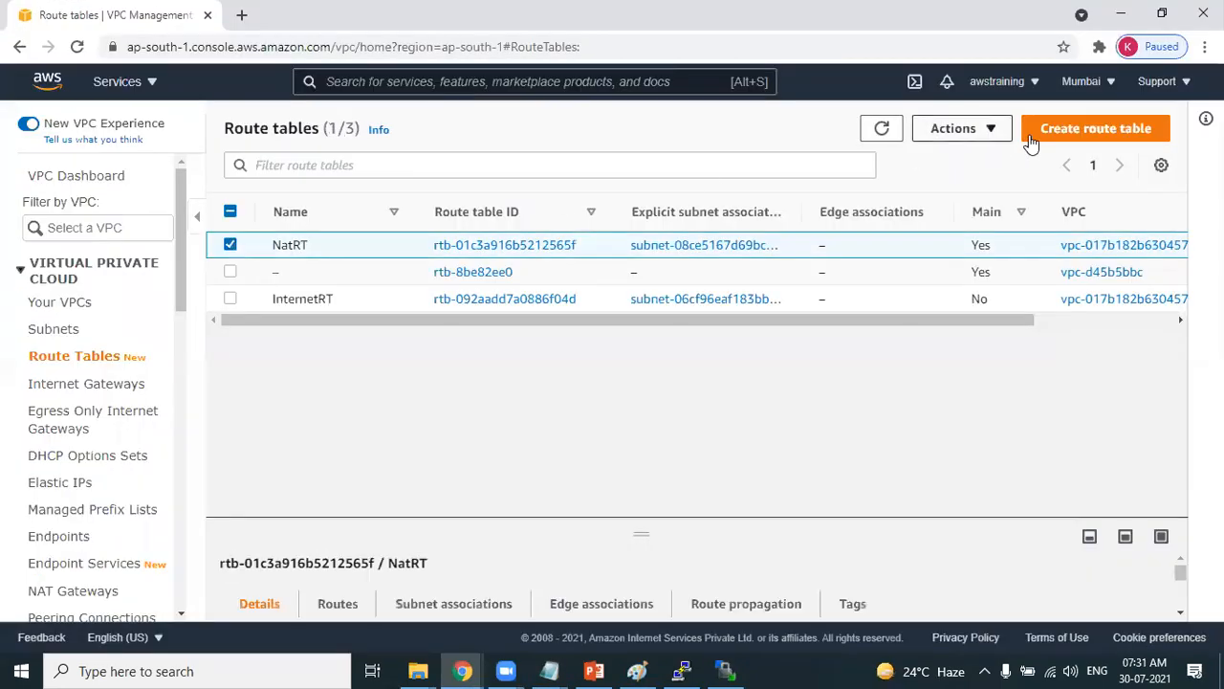
pyautogui.click(995, 128)
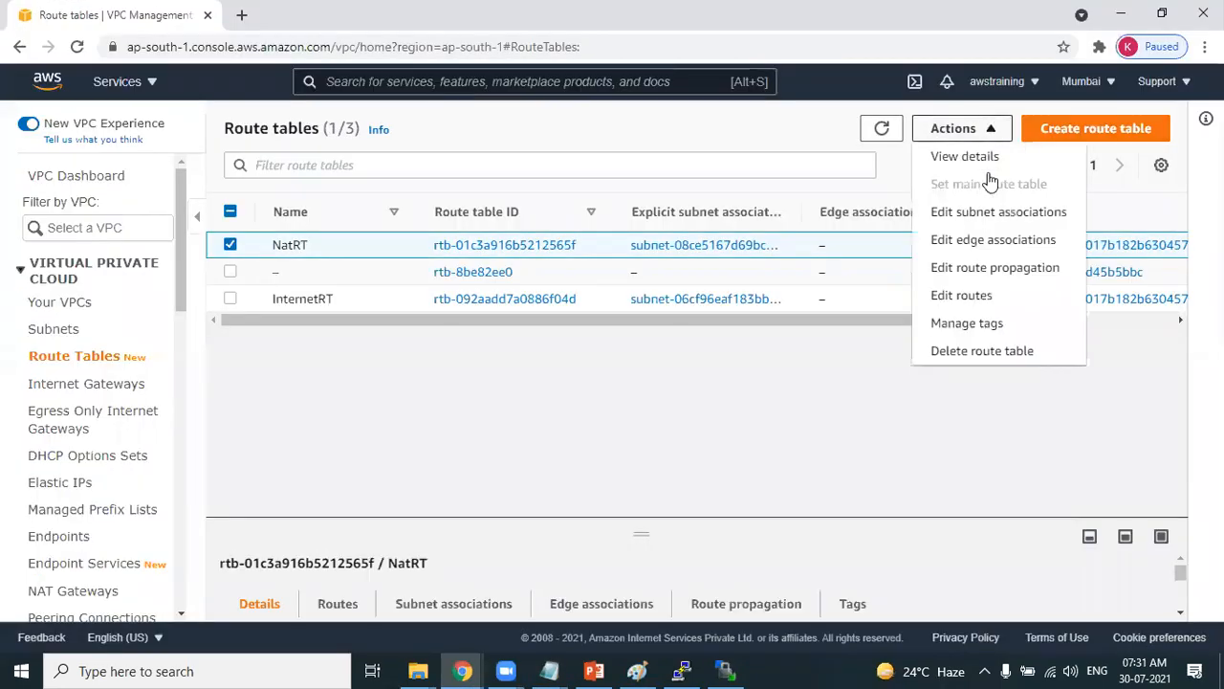
pyautogui.click(961, 295)
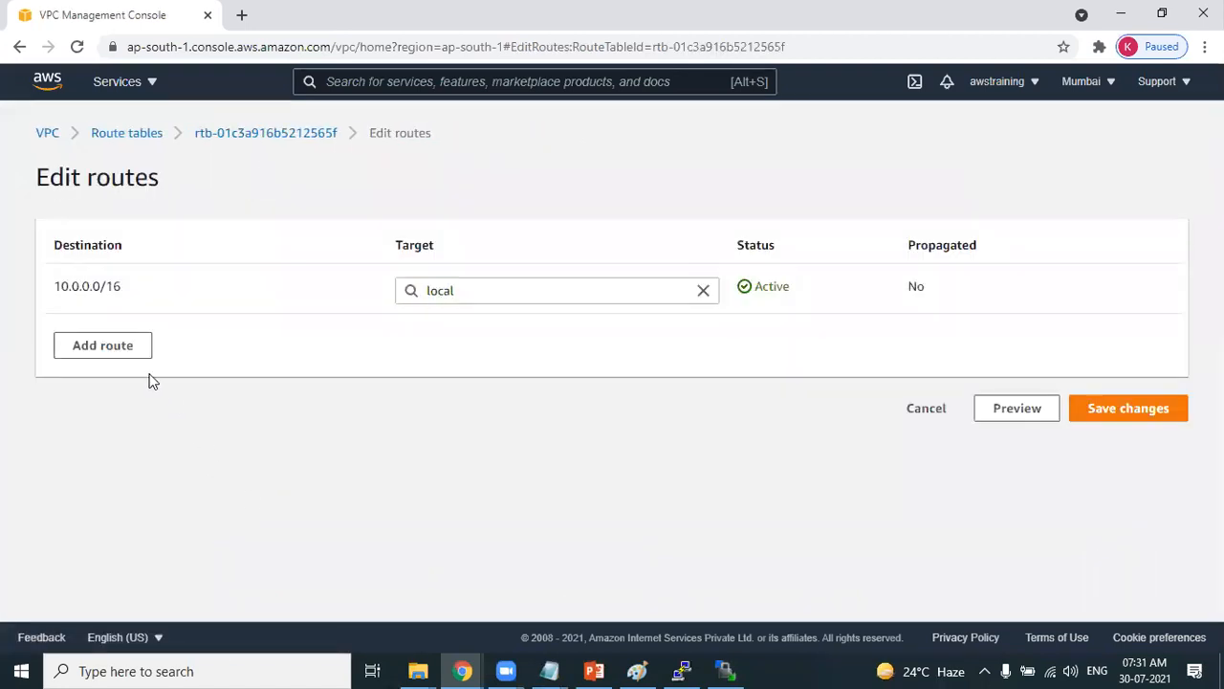
pyautogui.click(121, 350)
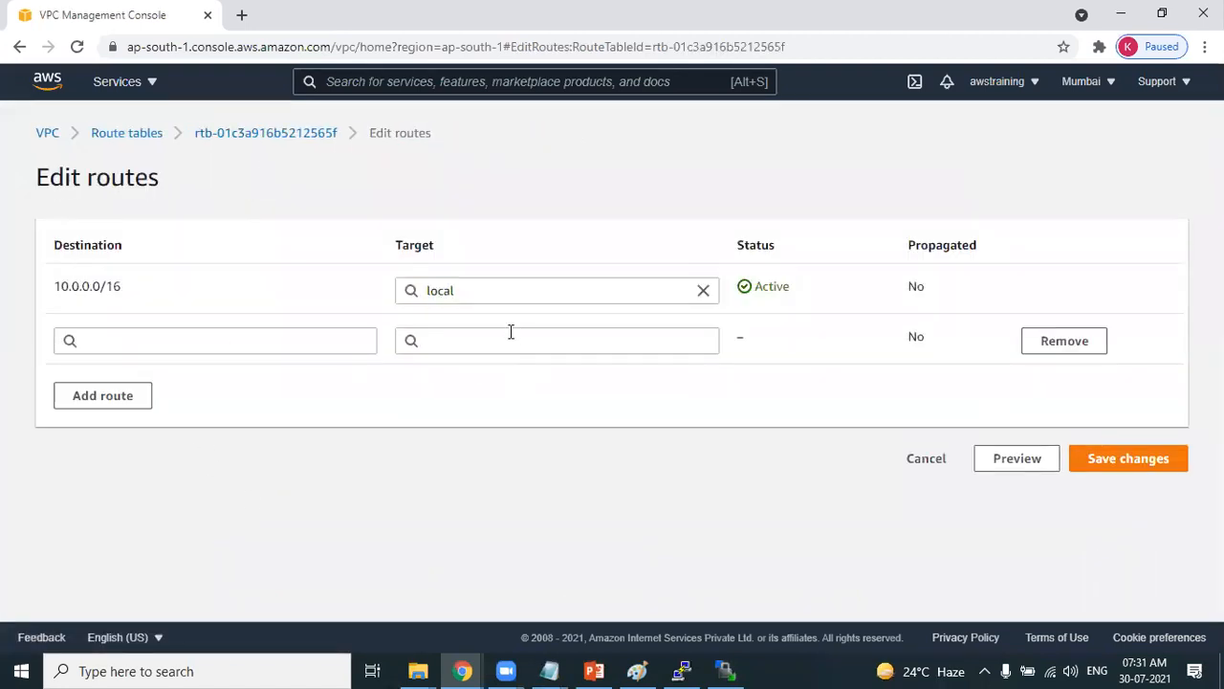
pyautogui.click(511, 332)
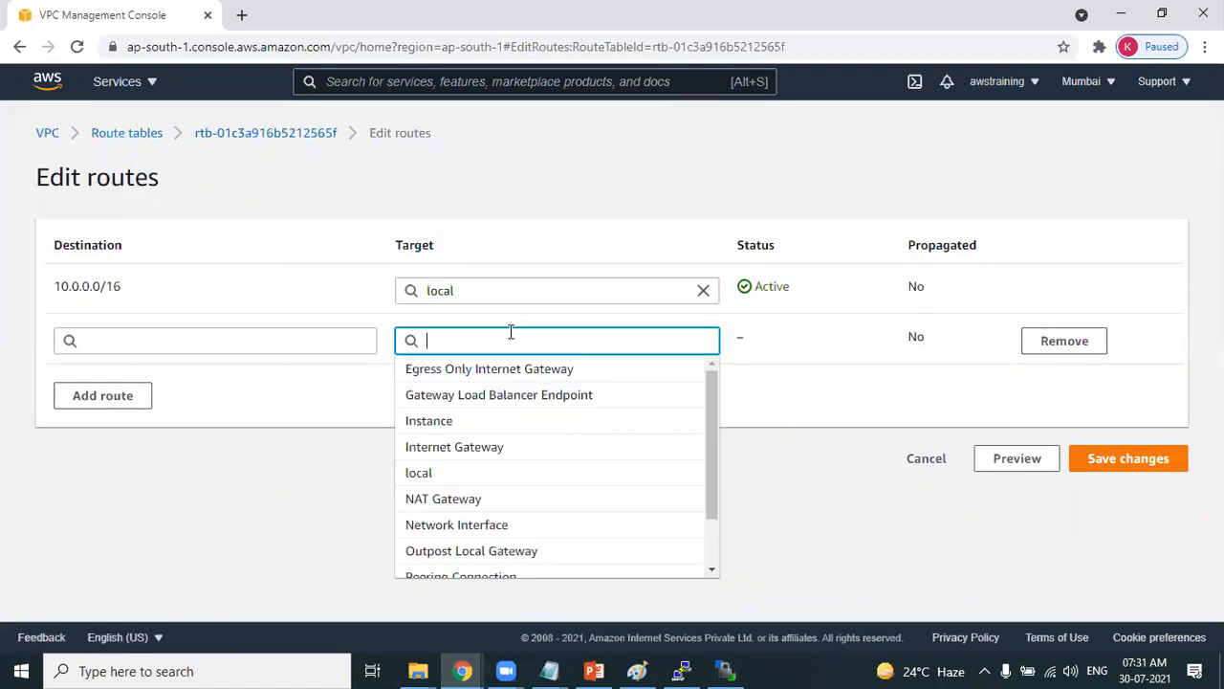
pyautogui.click(484, 509)
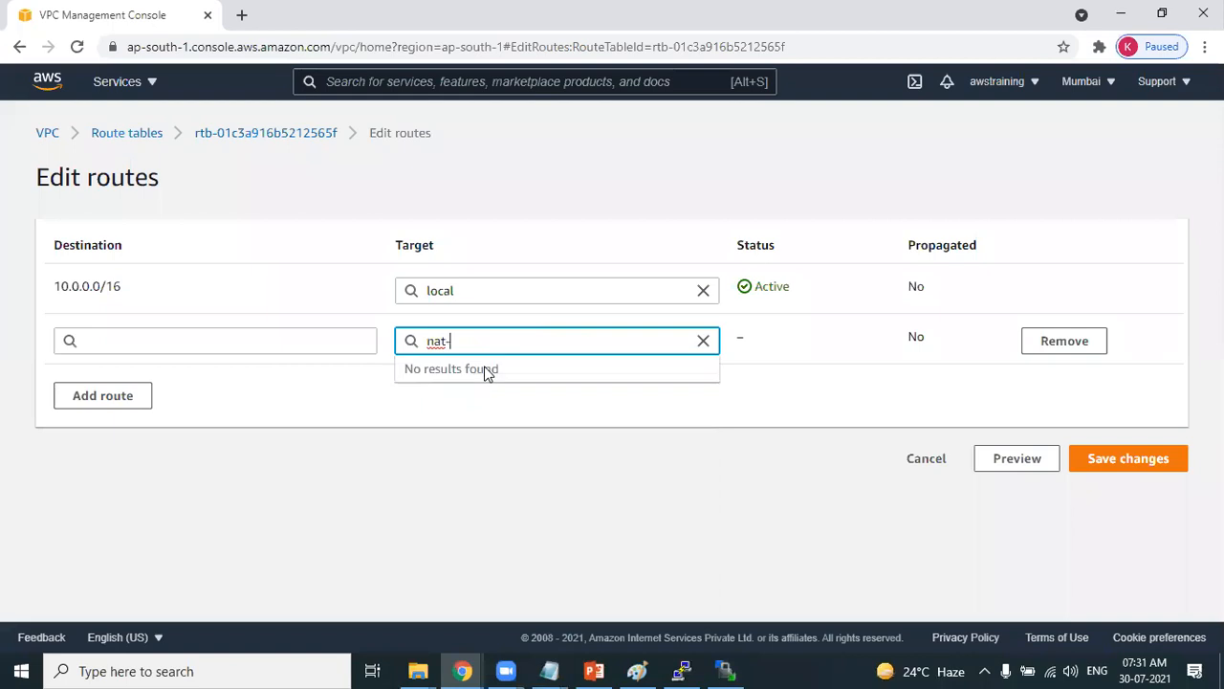
pyautogui.click(486, 369)
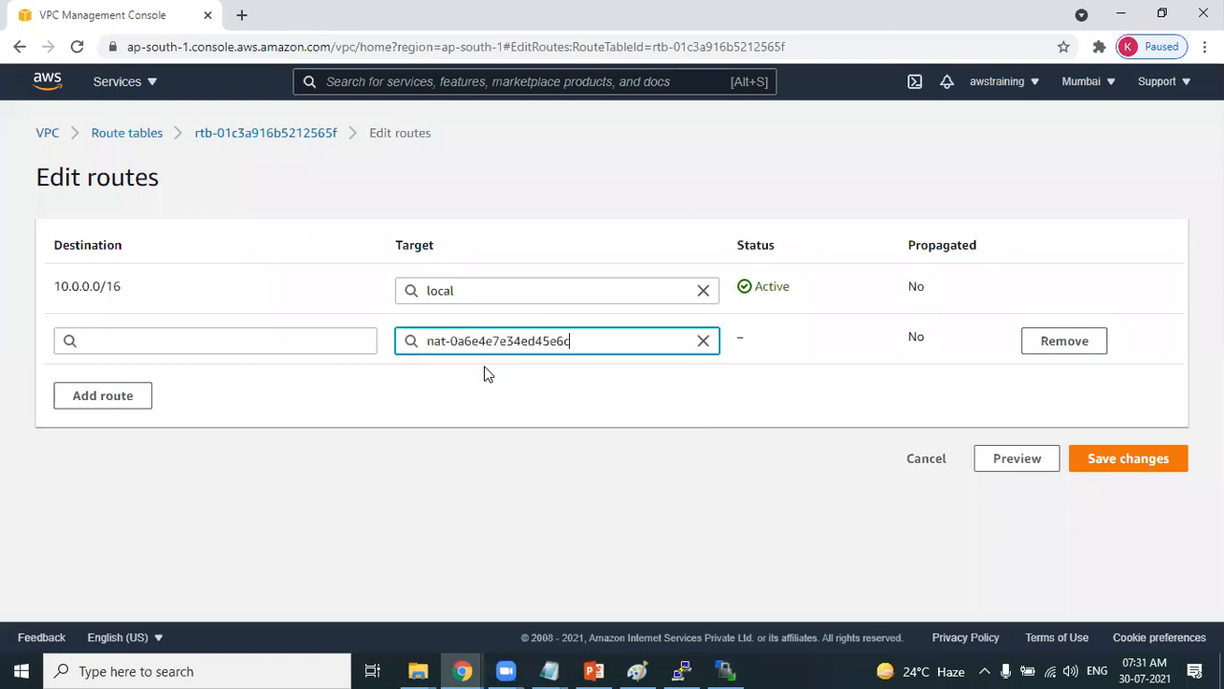
# Set the new route's destination to 0.0.0.0/0, save the route changes and dismiss the notification.
pyautogui.click(265, 338)
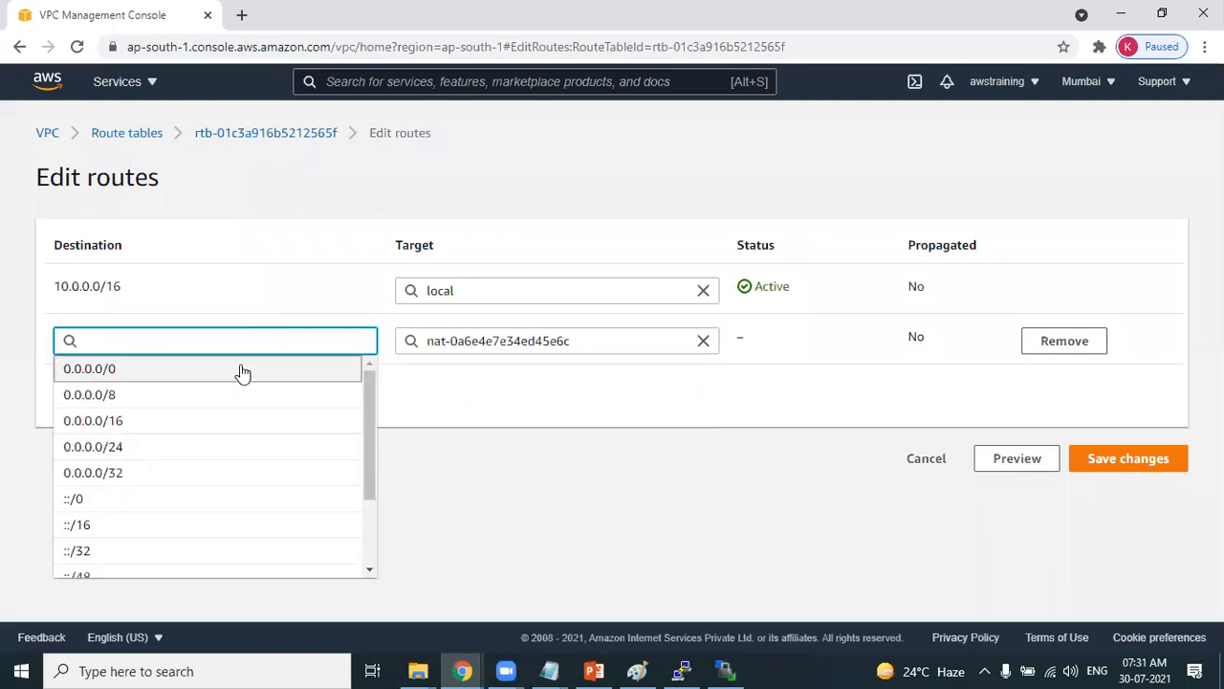
pyautogui.click(250, 371)
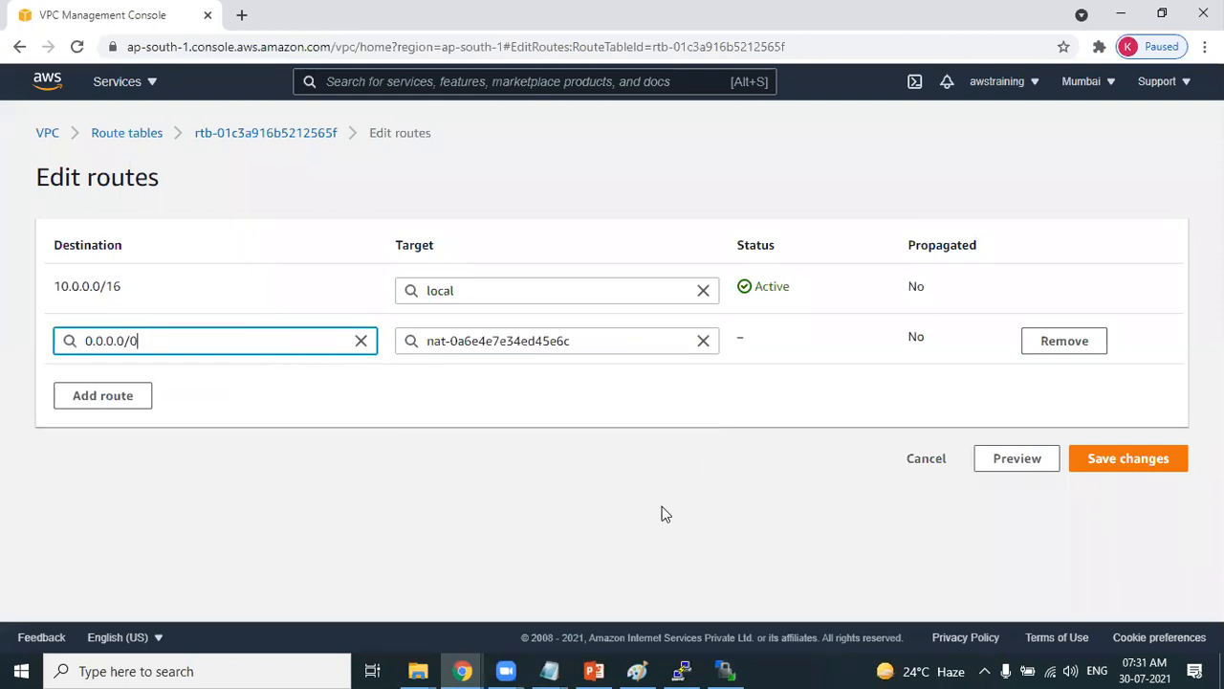
pyautogui.click(1124, 459)
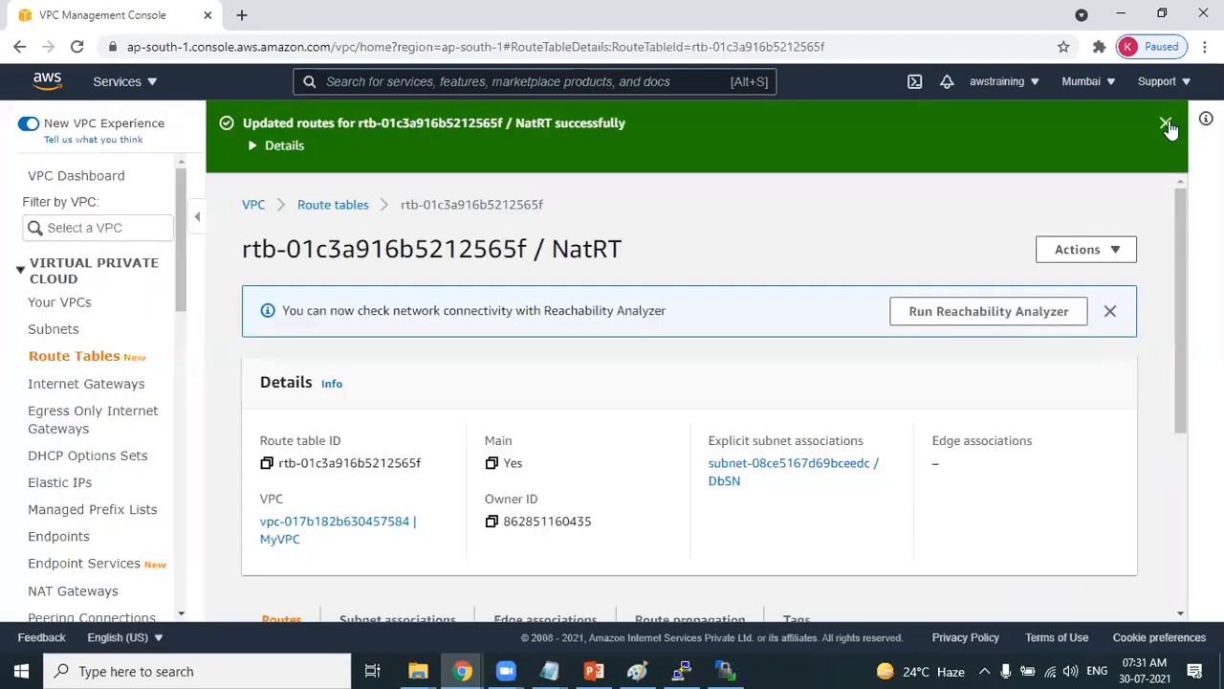
pyautogui.click(1166, 123)
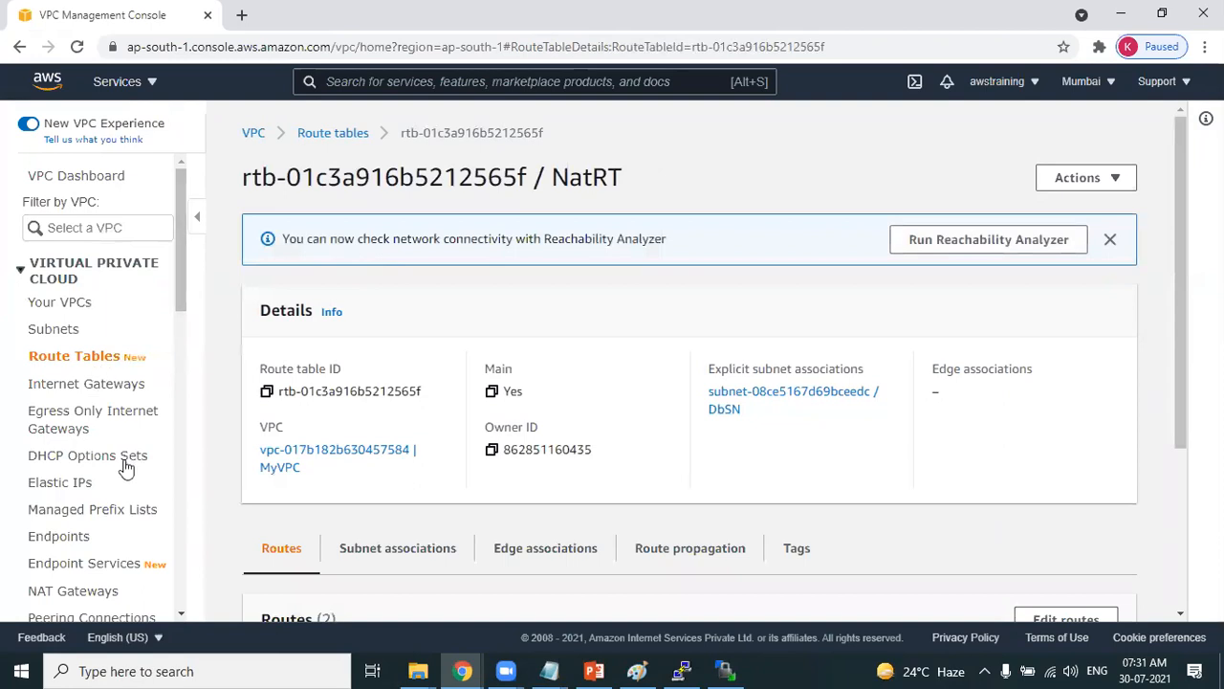
# Check the myNAT gateway in the NAT gateways list, and copy the "yum install mysql -y" command from the Notepad notes.
pyautogui.click(91, 595)
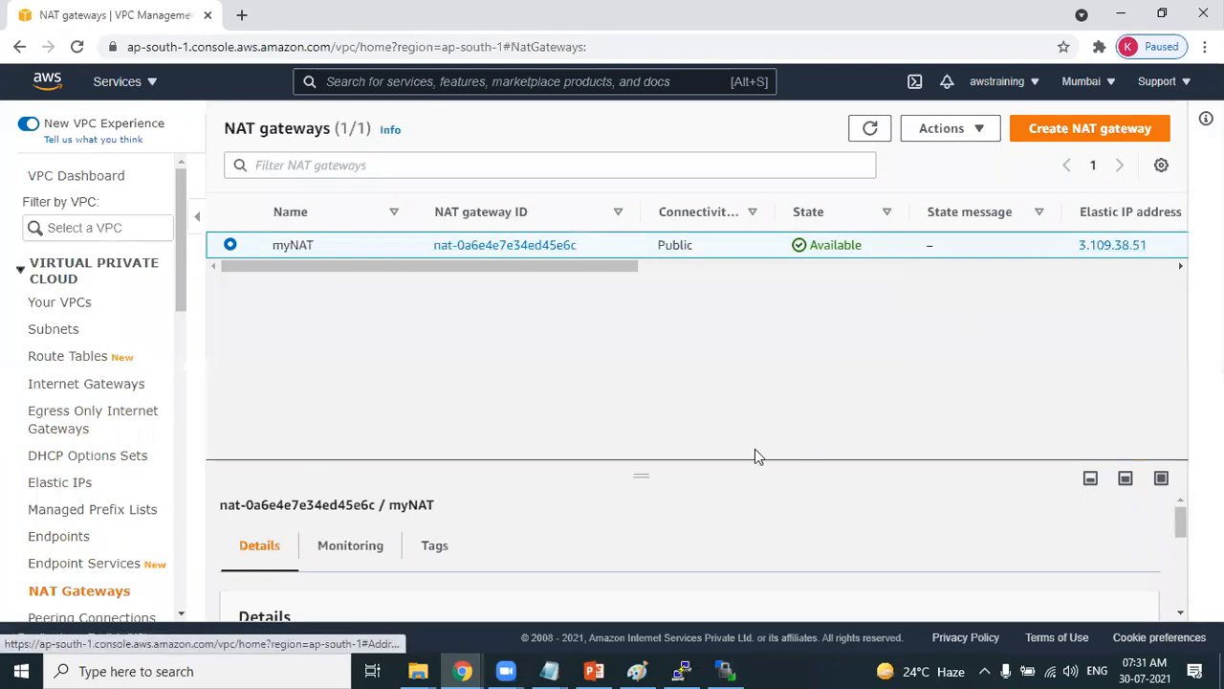
pyautogui.hotkey('alt', 'Tab')
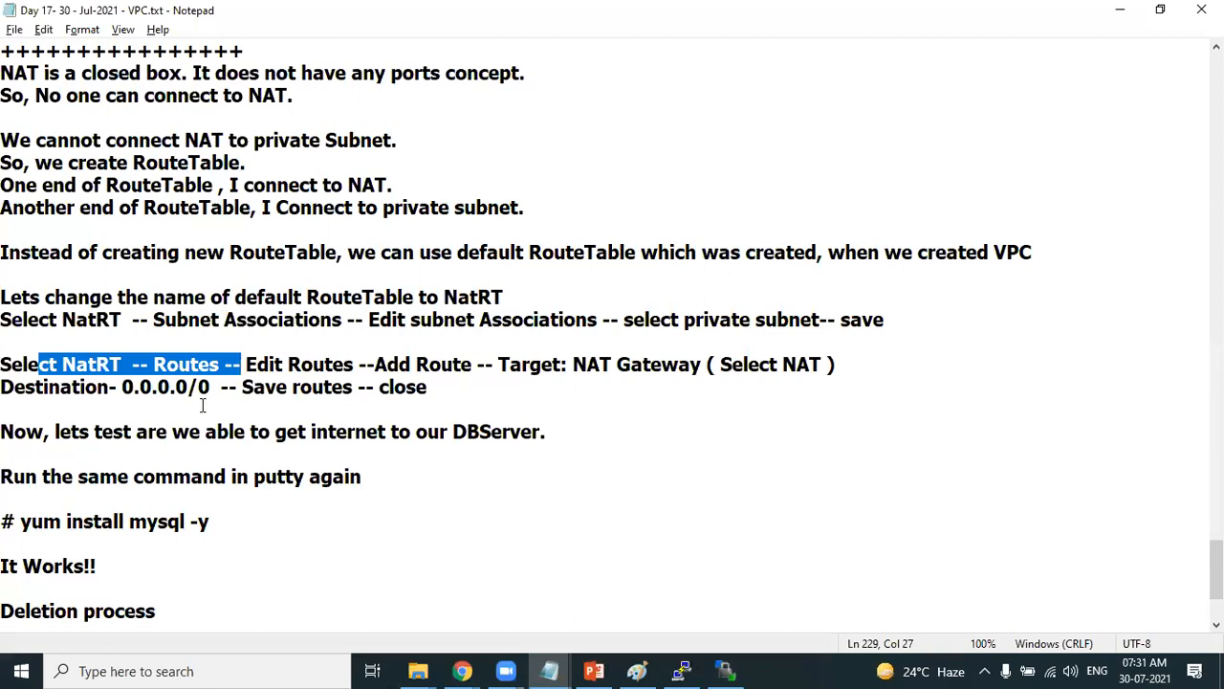
pyautogui.moveTo(138, 439); pyautogui.dragTo(316, 433)
pyautogui.moveTo(16, 521); pyautogui.dragTo(273, 518)
pyautogui.hotkey('ctrl', 'c')
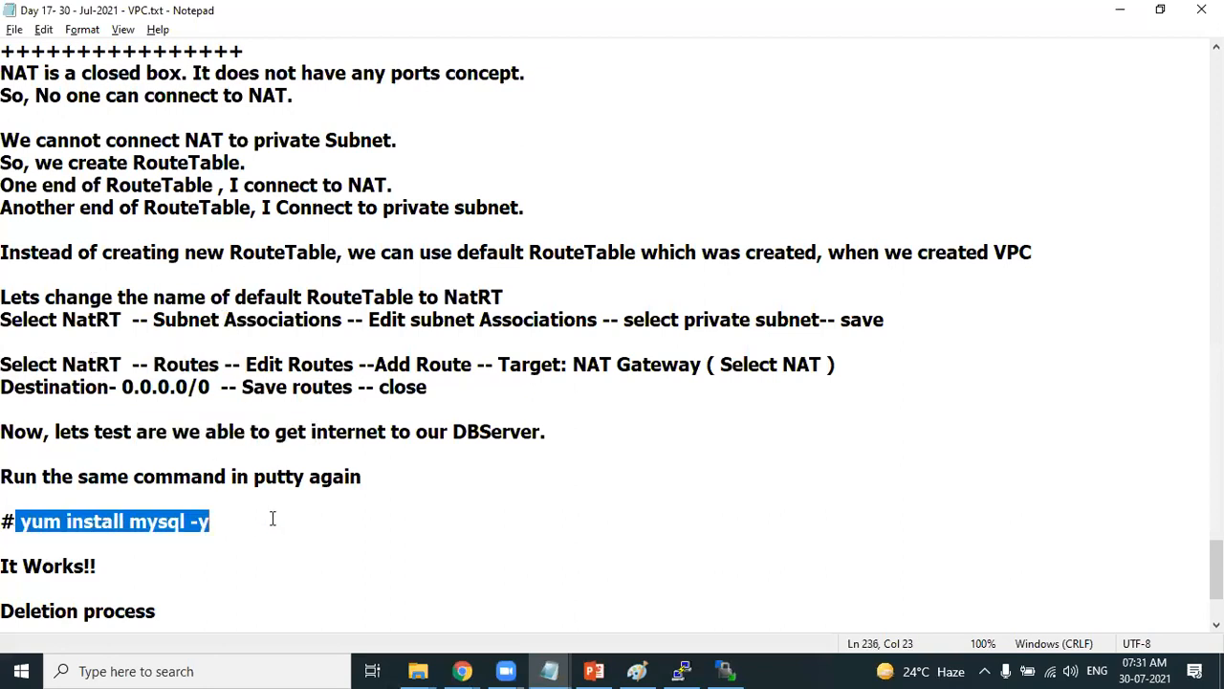
# Switch to the DbServer PuTTY session, clear the terminal and run "yum install mysql -y".
pyautogui.hotkey('alt', 'Tab')
pyautogui.hotkey('alt', 'Tab')
pyautogui.hotkey('alt', 'Tab')
pyautogui.hotkey('alt', 'Tab')
pyautogui.press('Return')
pyautogui.press('Return')
pyautogui.write('clear')
pyautogui.press('Return')
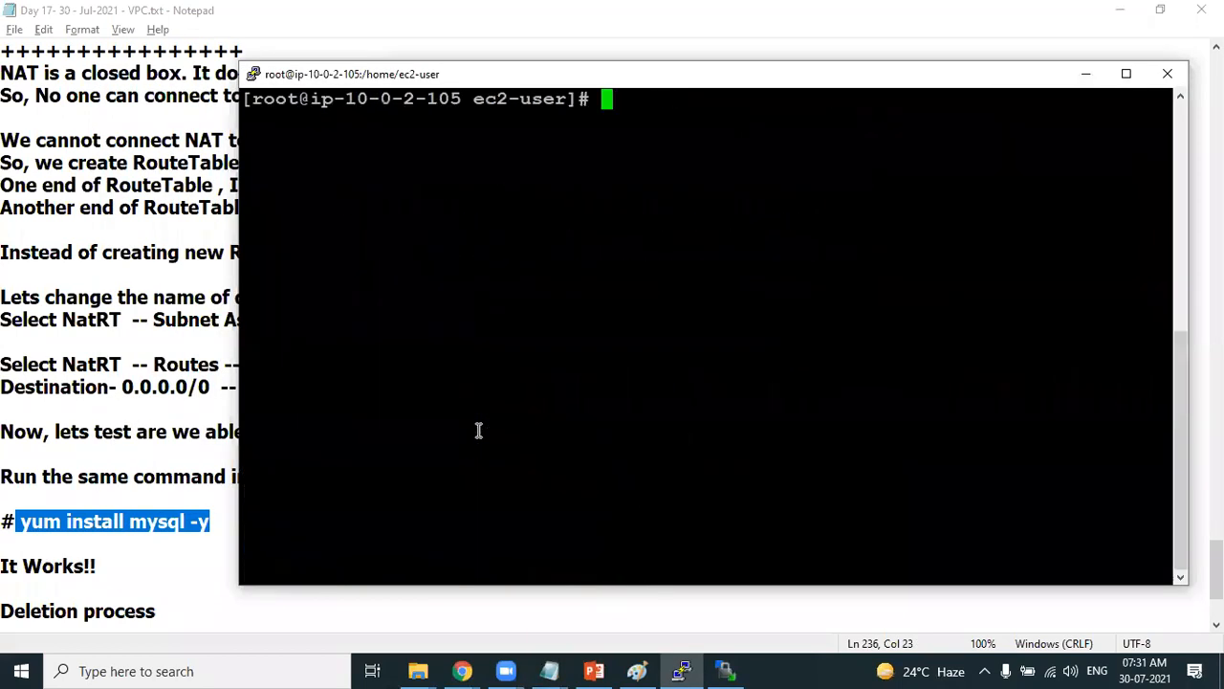
pyautogui.rightClick(695, 168)
pyautogui.press('Return')
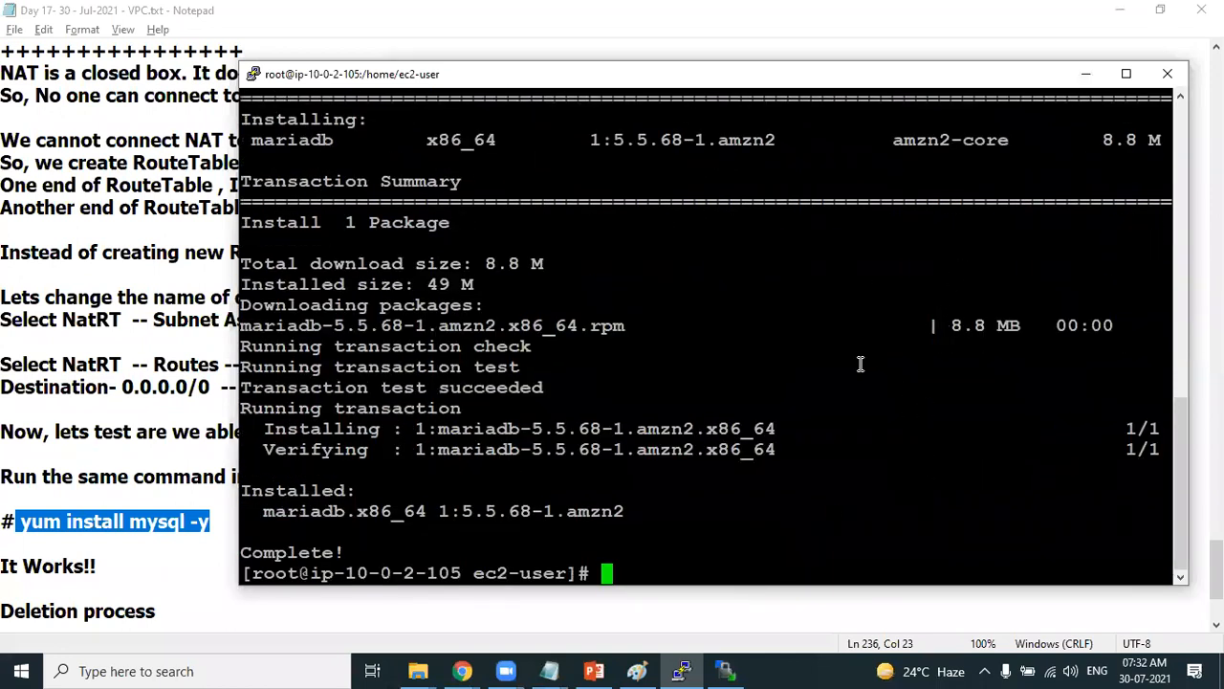
# Highlight the installation output in the terminal, and switch to the Paint diagram to review the NAT path.
pyautogui.moveTo(538, 390); pyautogui.dragTo(700, 510)
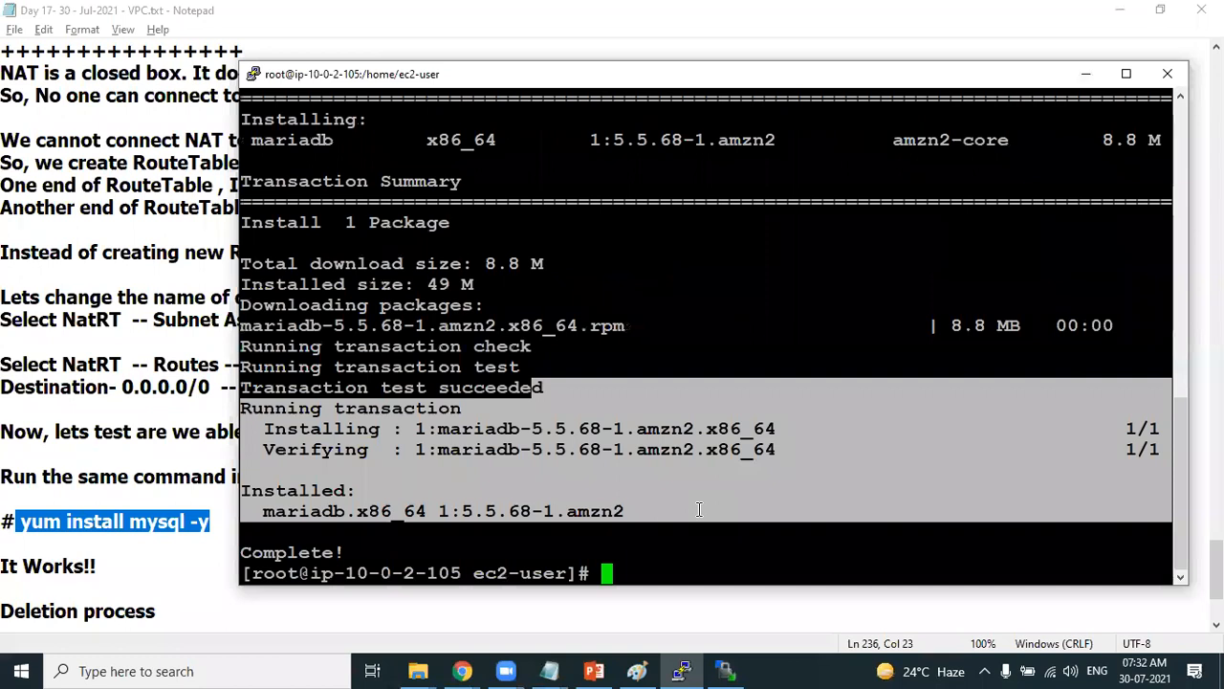
pyautogui.hotkey('alt', 'Tab')
pyautogui.hotkey('alt', 'Tab')
pyautogui.hotkey('alt', 'Tab')
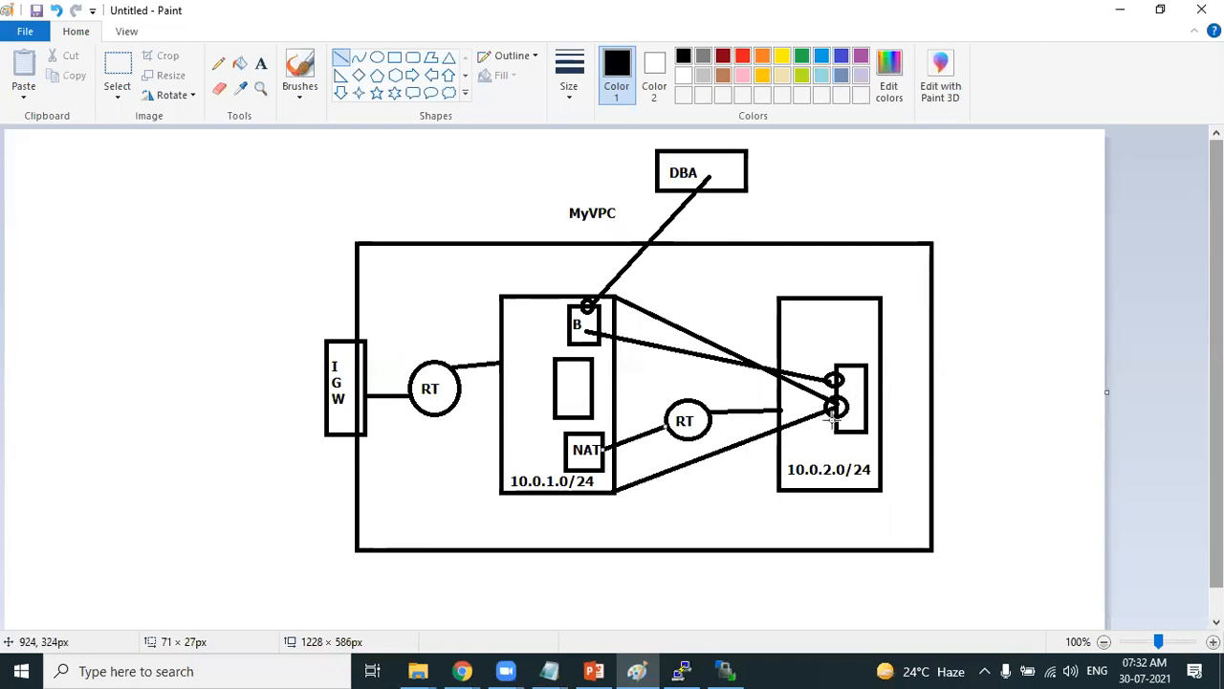
# Switch to the Chrome window showing the list of running EC2 instances.
pyautogui.hotkey('alt', 'Tab')
pyautogui.hotkey('alt', 'Tab')
pyautogui.hotkey('alt', 'Tab')
pyautogui.hotkey('alt', 'Tab')
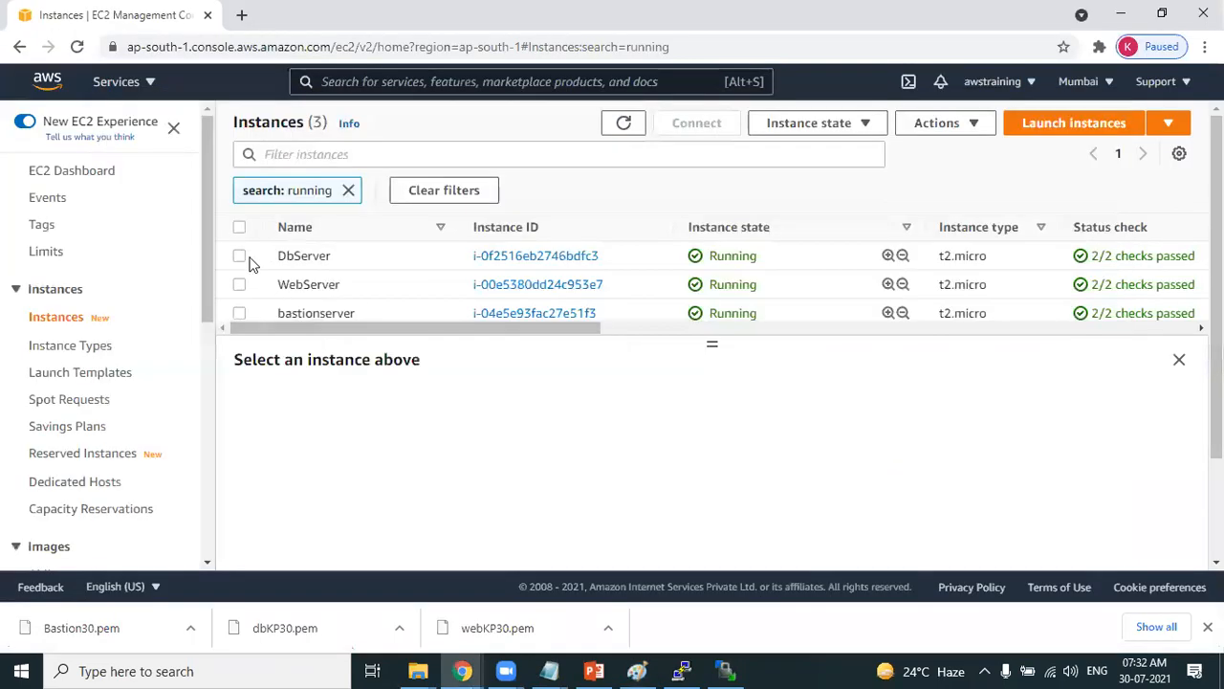
# Check the DbServer instance's public IPv4 address in its details, and switch to the Paint network diagram.
pyautogui.click(240, 255)
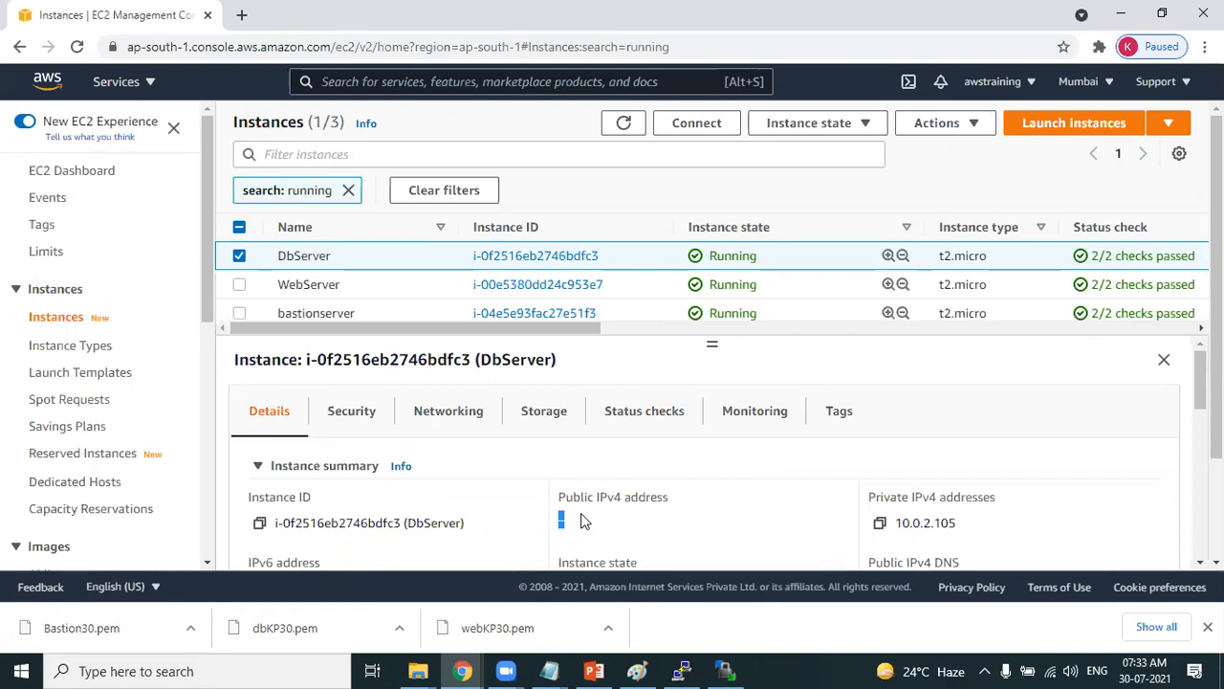
pyautogui.hotkey('alt', 'Tab')
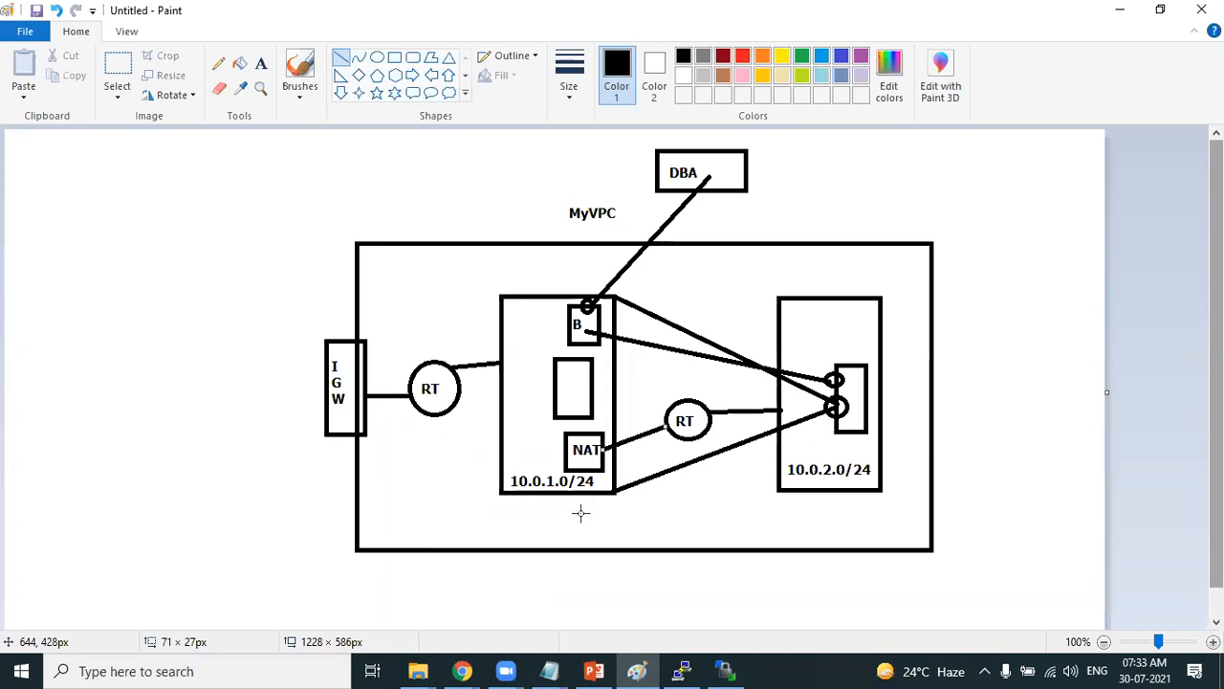
# Switch to the VPC notes in Notepad and review the Deletion process section, starting with the Delete NAT step.
pyautogui.hotkey('alt', 'Tab')
pyautogui.hotkey('alt', 'Tab')
pyautogui.hotkey('alt', 'Tab')
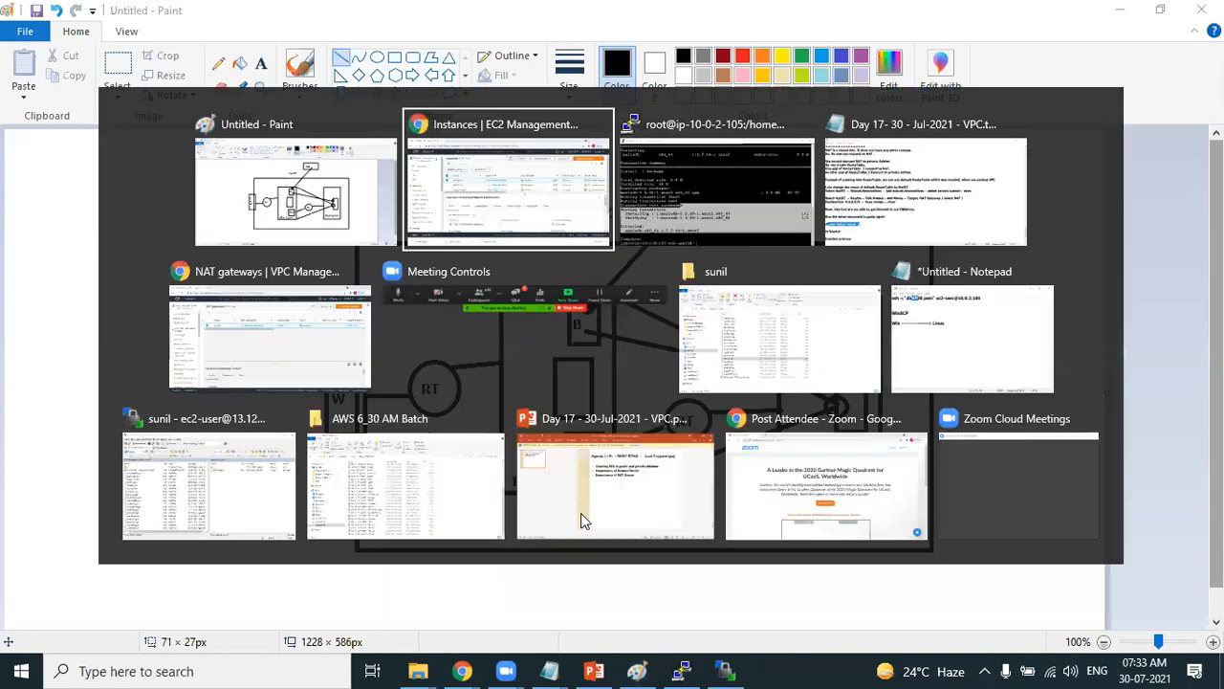
pyautogui.scroll(-3, 581, 512)
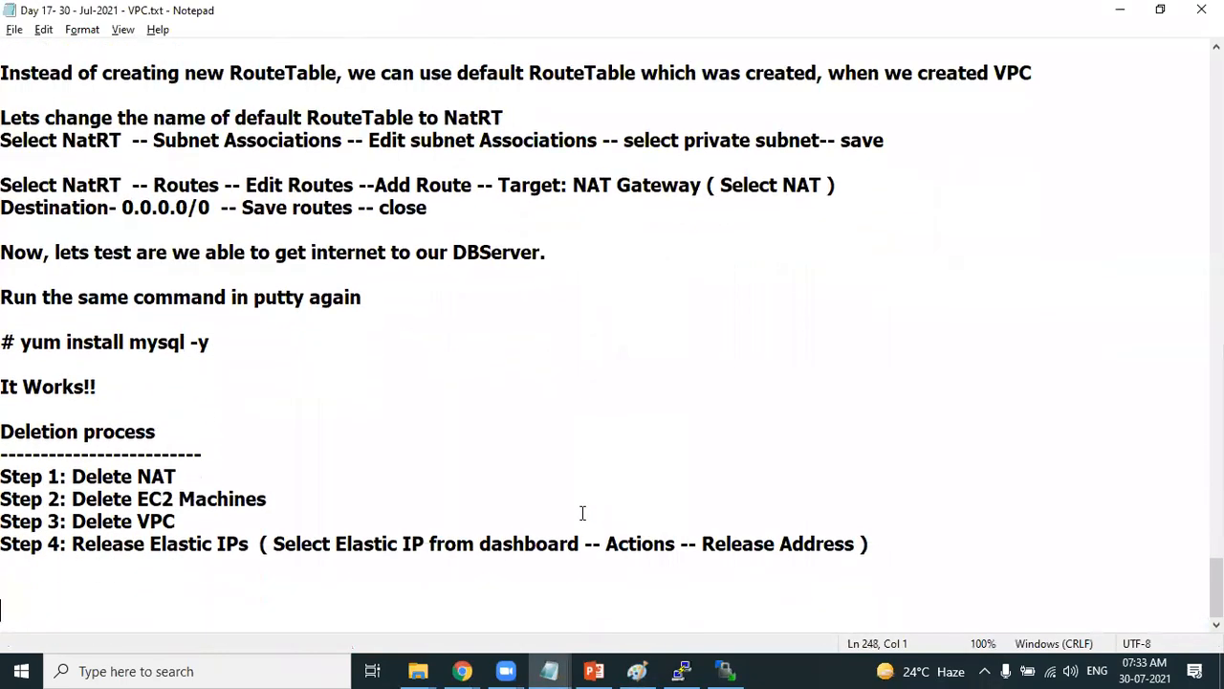
pyautogui.moveTo(47, 432); pyautogui.dragTo(243, 440)
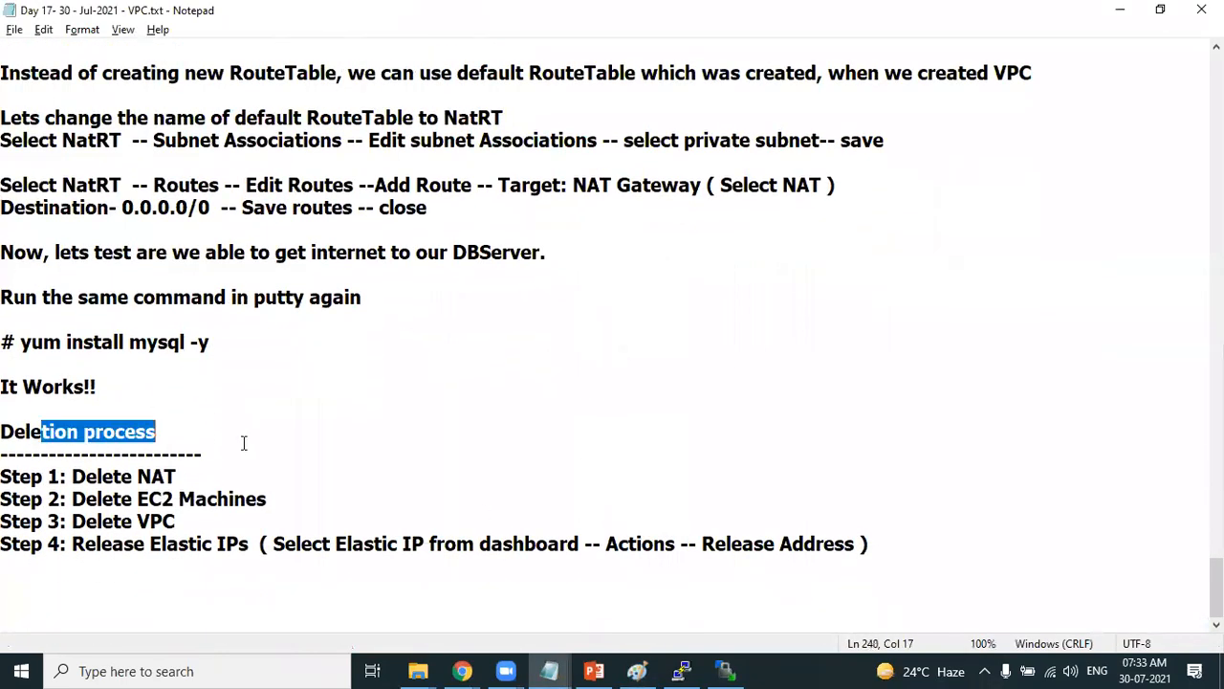
pyautogui.doubleClick(218, 470)
# Switch to the Chrome window with the NAT gateways and delete myNAT, confirming with "delete".
pyautogui.hotkey('alt', 'Tab')
pyautogui.hotkey('alt', 'Tab')
pyautogui.hotkey('alt', 'Tab')
pyautogui.hotkey('alt', 'Tab')
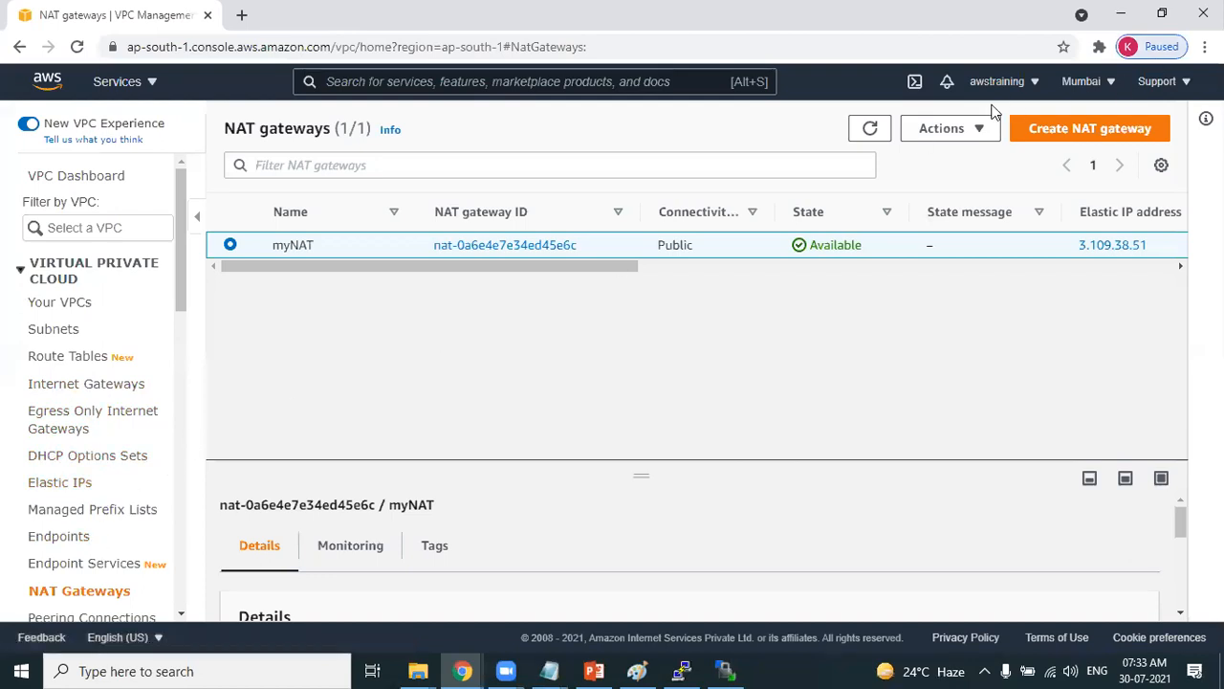
pyautogui.click(974, 132)
pyautogui.click(964, 213)
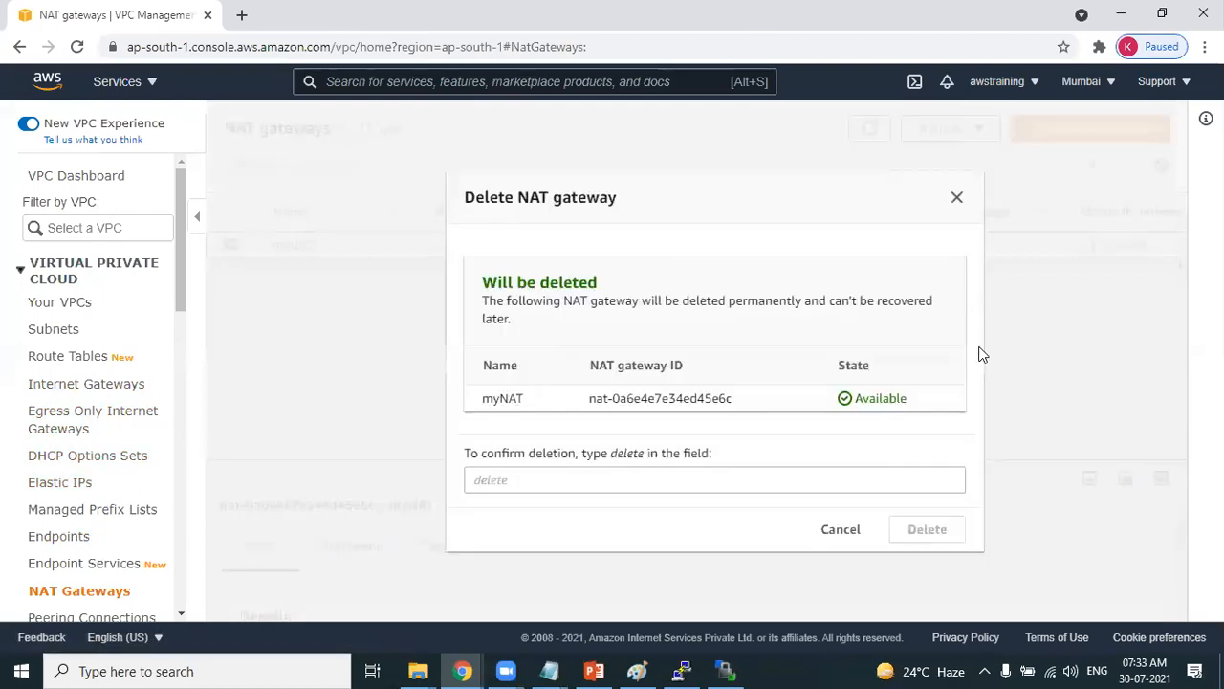
pyautogui.click(715, 482)
pyautogui.write('delete')
pyautogui.click(909, 521)
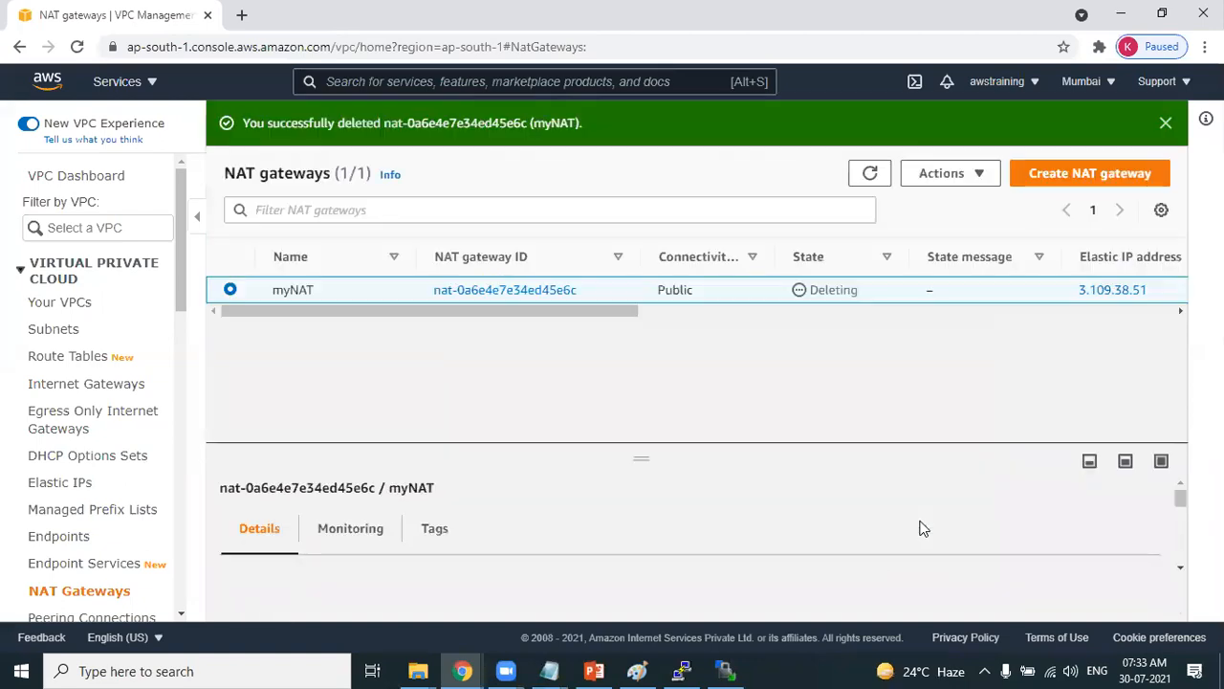
pyautogui.click(1166, 124)
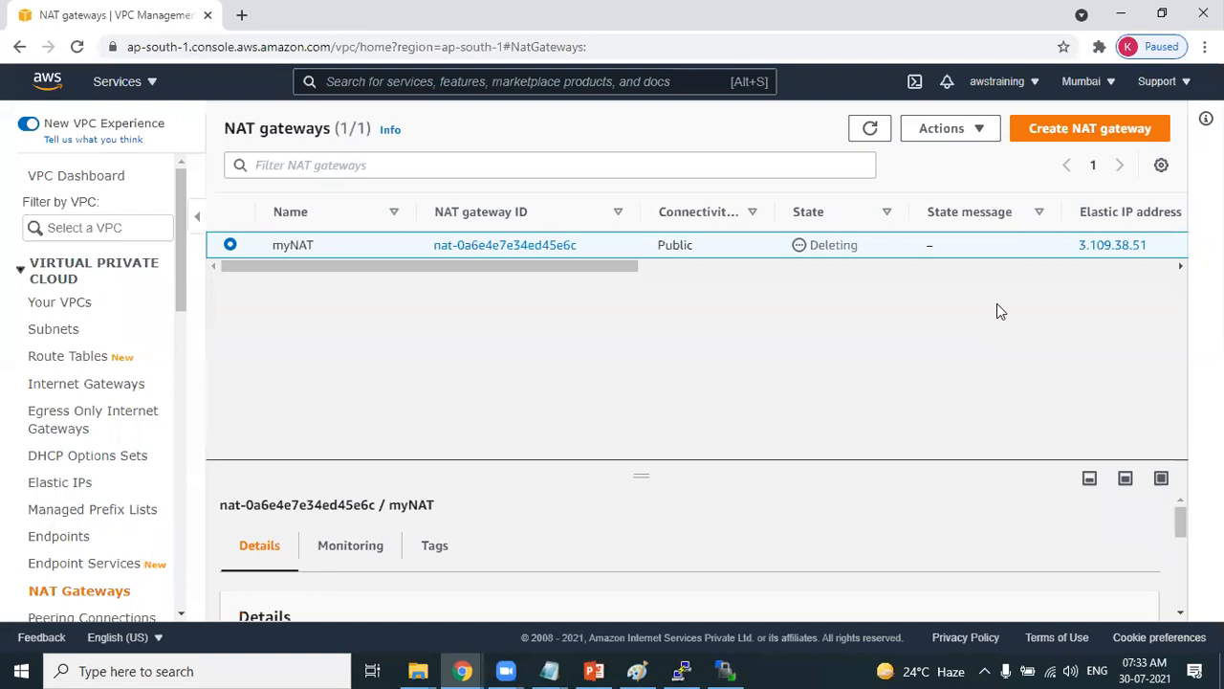
# Highlight the Delete EC2 Machines step in the Notepad notes, and switch to the Chrome window listing the EC2 instances.
pyautogui.hotkey('alt', 'Tab')
pyautogui.moveTo(68, 498); pyautogui.dragTo(290, 501)
pyautogui.hotkey('alt', 'Tab')
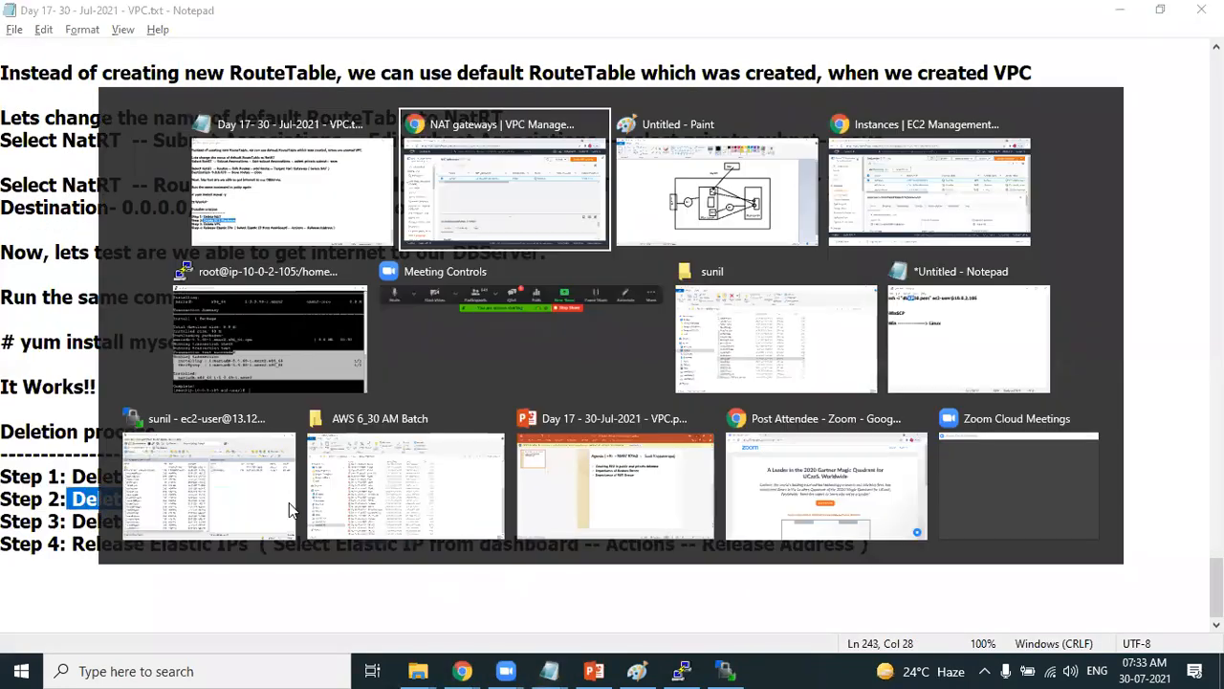
pyautogui.hotkey('alt', 'Tab')
pyautogui.hotkey('alt', 'Tab')
pyautogui.hotkey('alt', 'Tab')
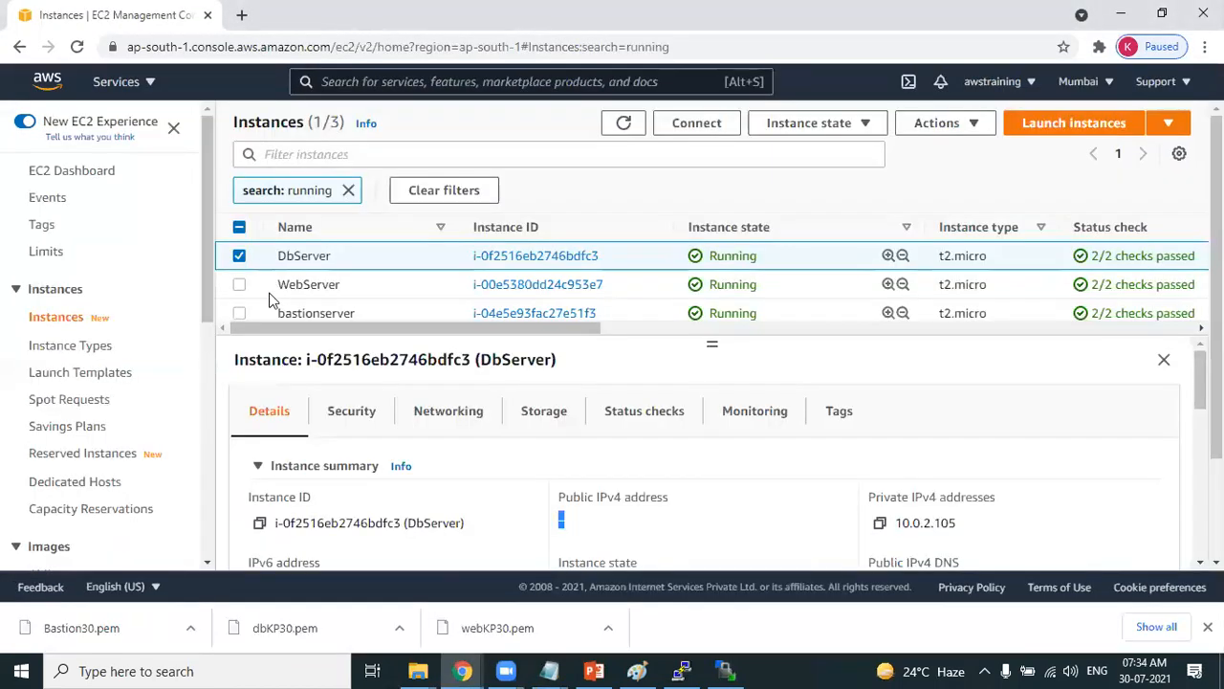
# Terminate the DbServer, WebServer and bastionserver instances together, and dismiss the notification.
pyautogui.click(239, 313)
pyautogui.click(239, 284)
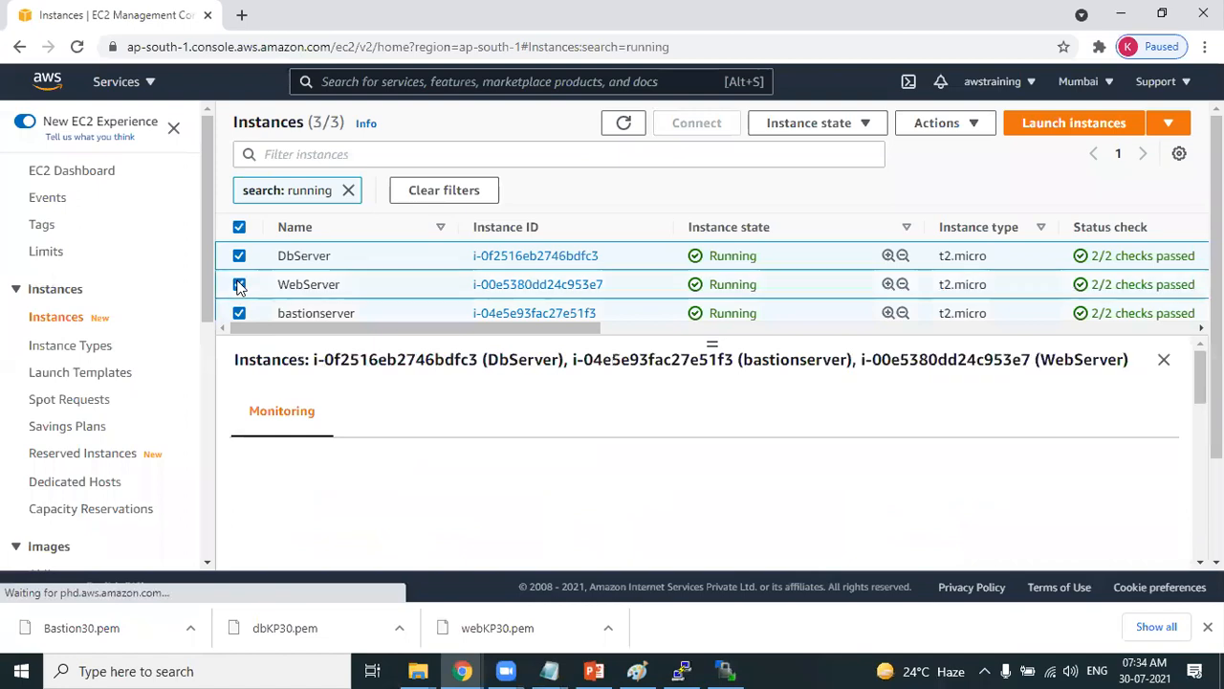
pyautogui.click(848, 122)
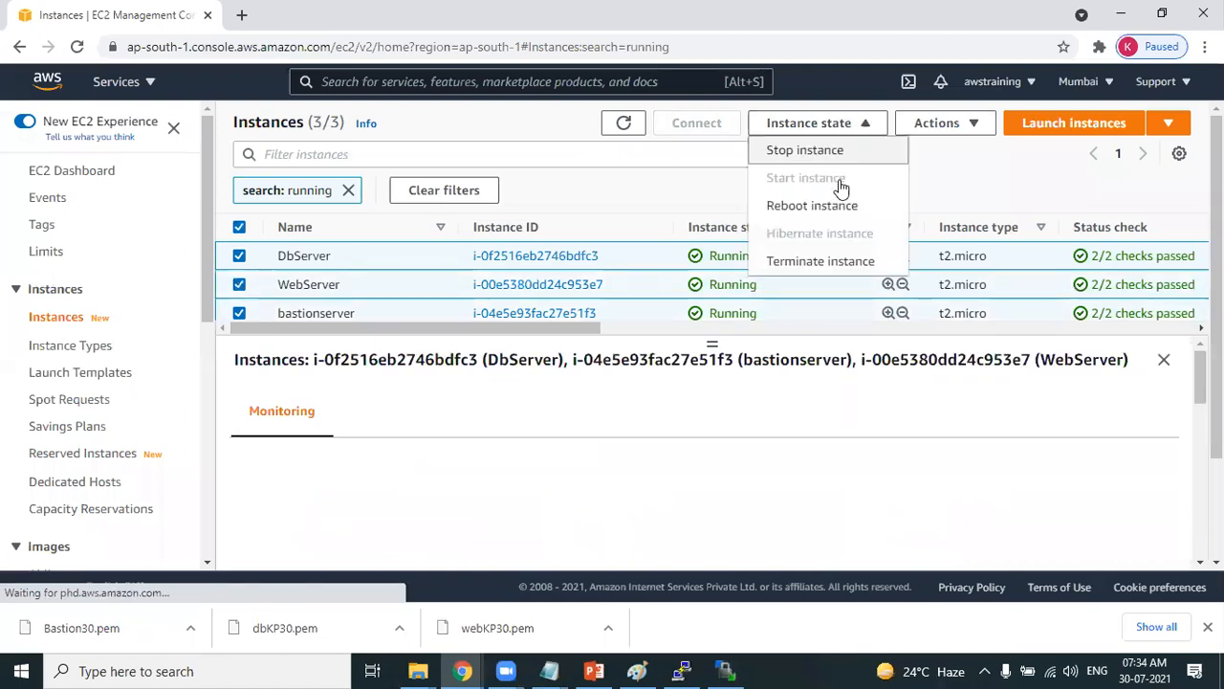
pyautogui.click(830, 263)
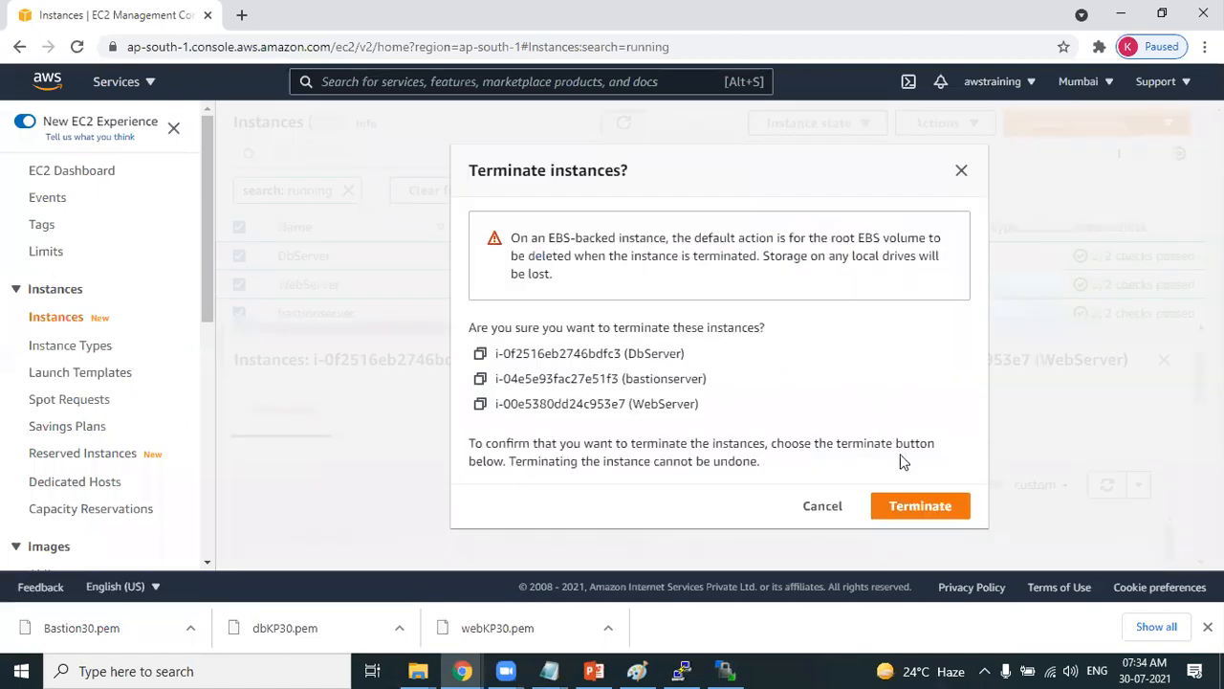
pyautogui.click(915, 507)
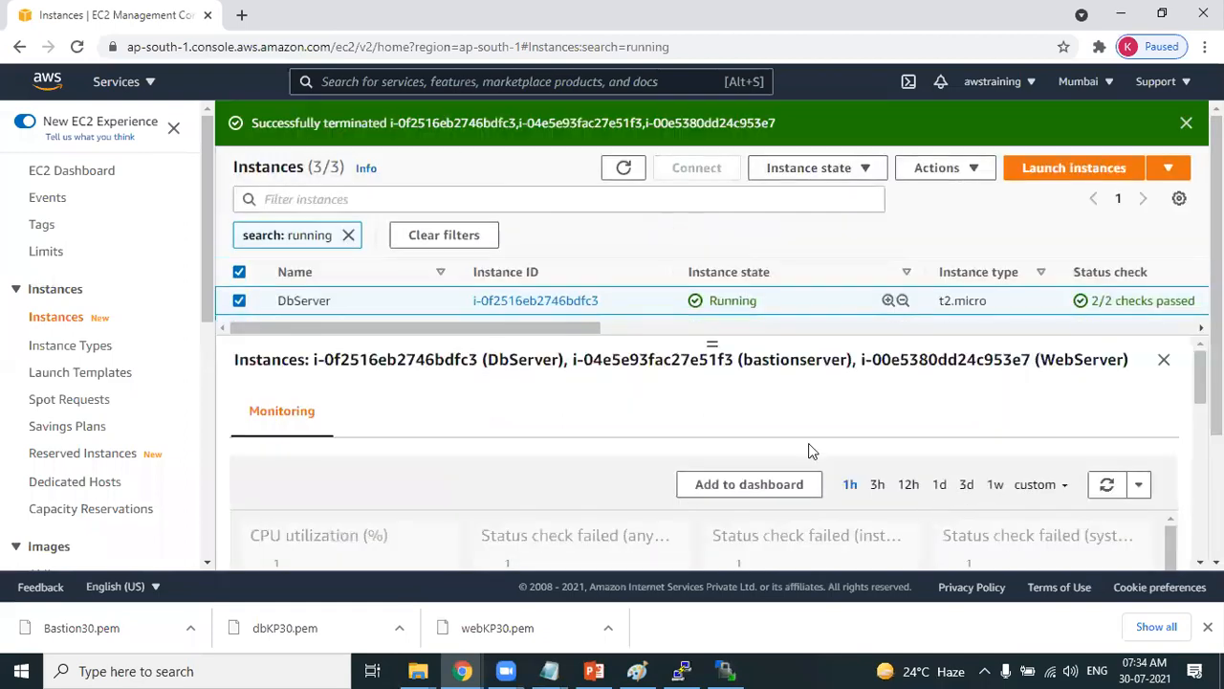
pyautogui.click(1185, 125)
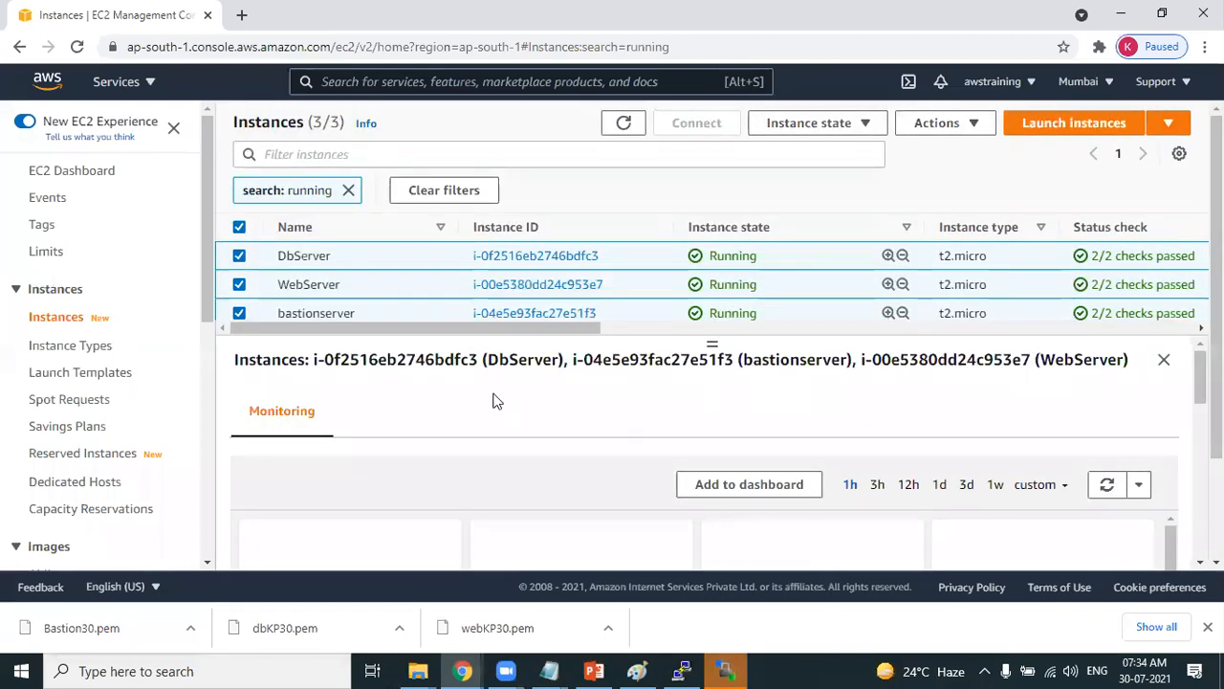
# Switch to WinSCP, dismiss its connection message and close the program.
pyautogui.click(726, 669)
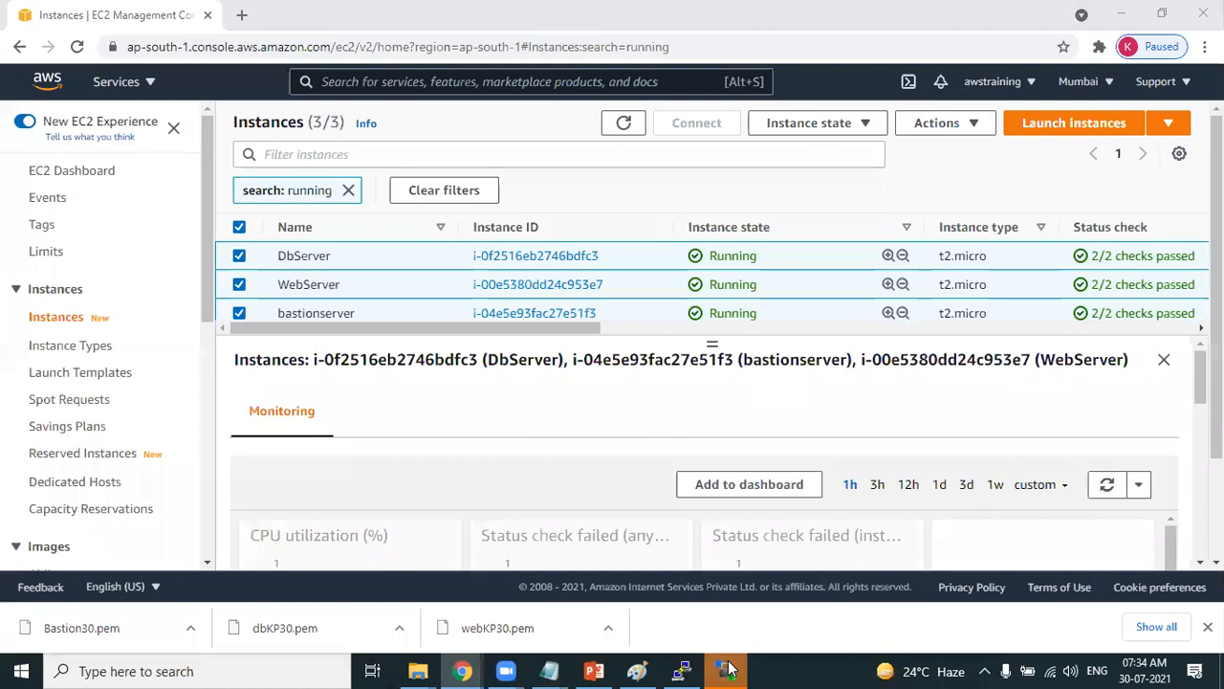
pyautogui.click(503, 390)
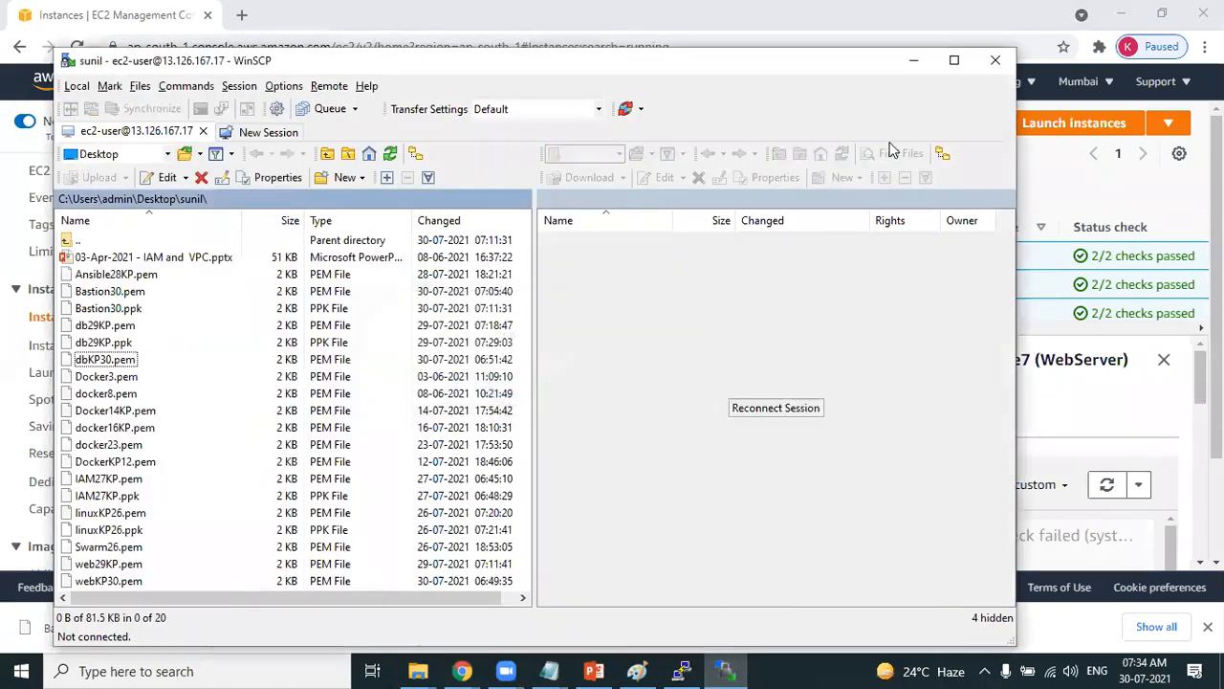
pyautogui.click(996, 60)
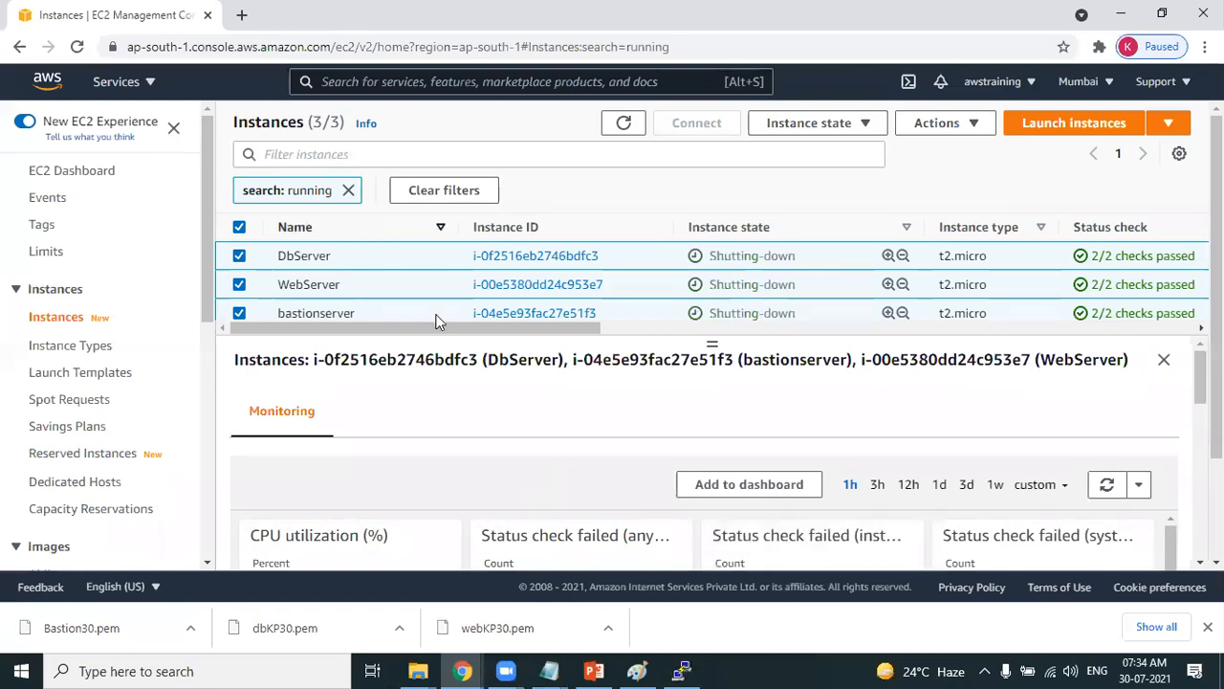
# Reload the instances list without the running filter, and refresh the NAT gateways list in the other Chrome window to check the deletions.
pyautogui.click(78, 47)
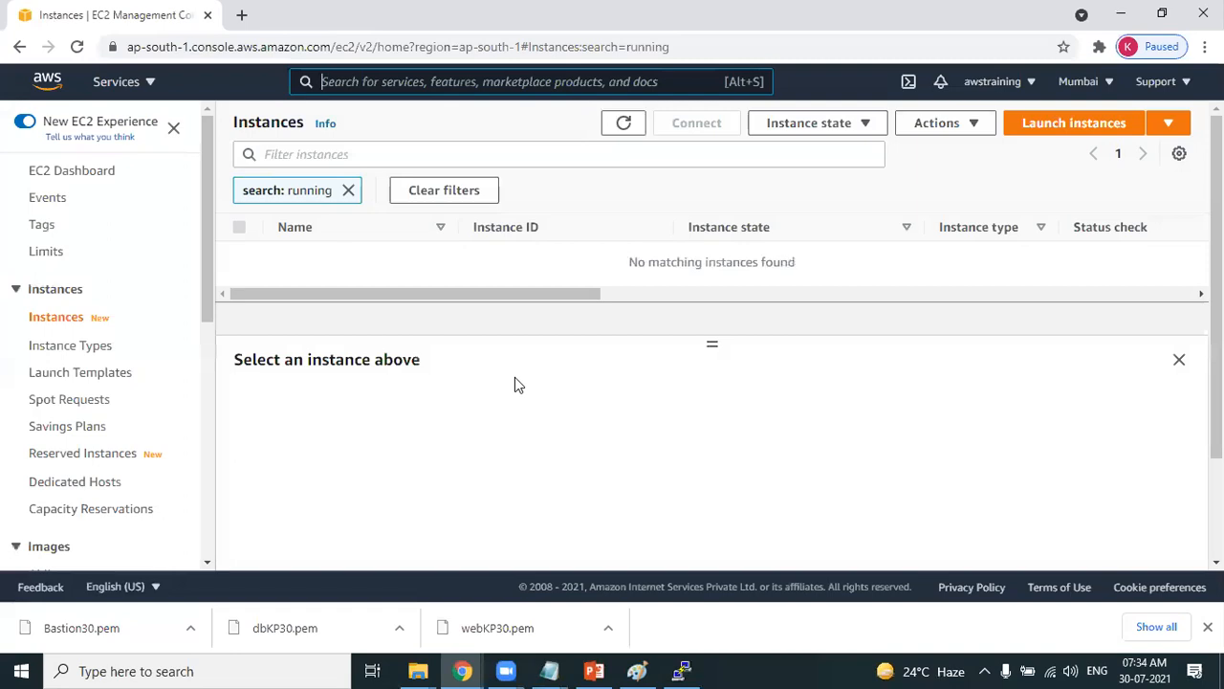
pyautogui.click(350, 192)
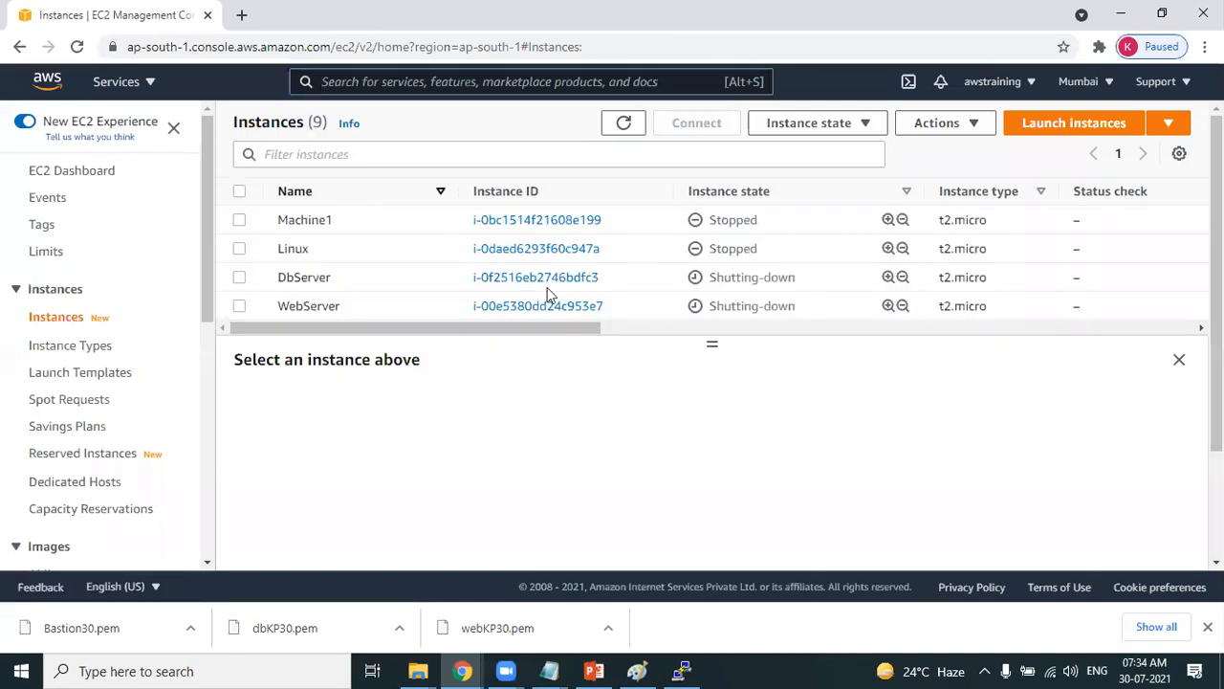
pyautogui.hotkey('alt', 'Tab')
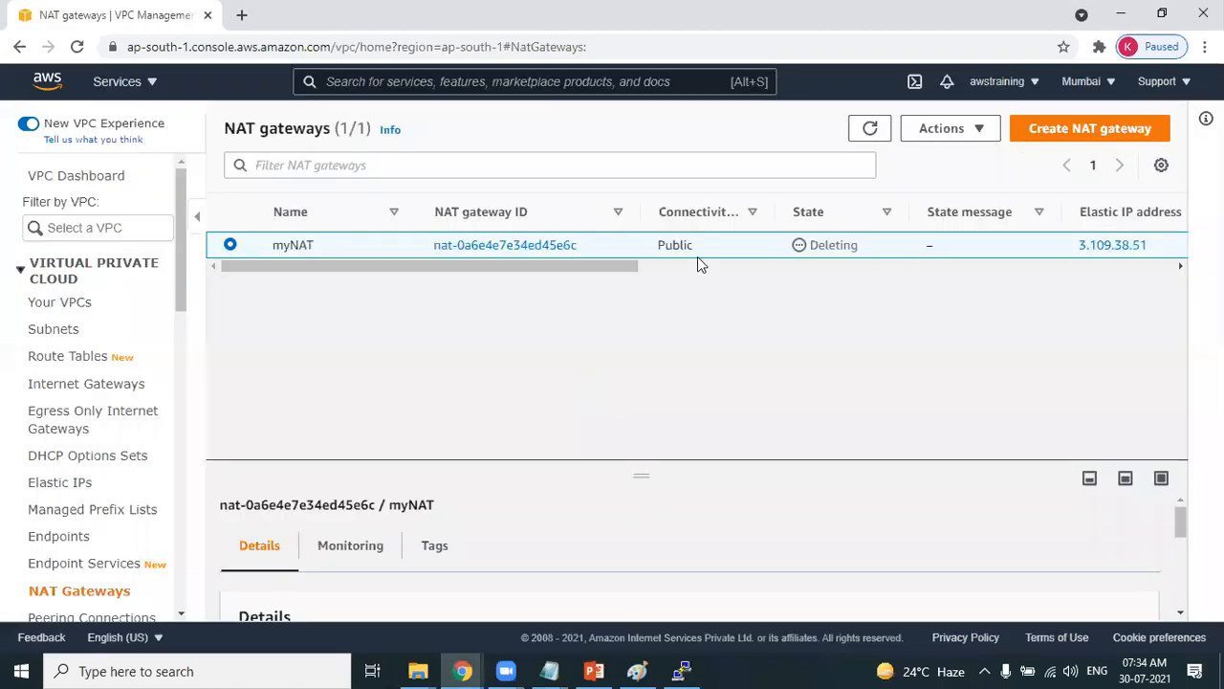
pyautogui.click(869, 128)
# Switch to the Notepad notes and highlight the Delete VPC step of the deletion process.
pyautogui.hotkey('alt', 'Tab')
pyautogui.moveTo(72, 476); pyautogui.dragTo(192, 499)
pyautogui.moveTo(123, 522); pyautogui.dragTo(230, 521)
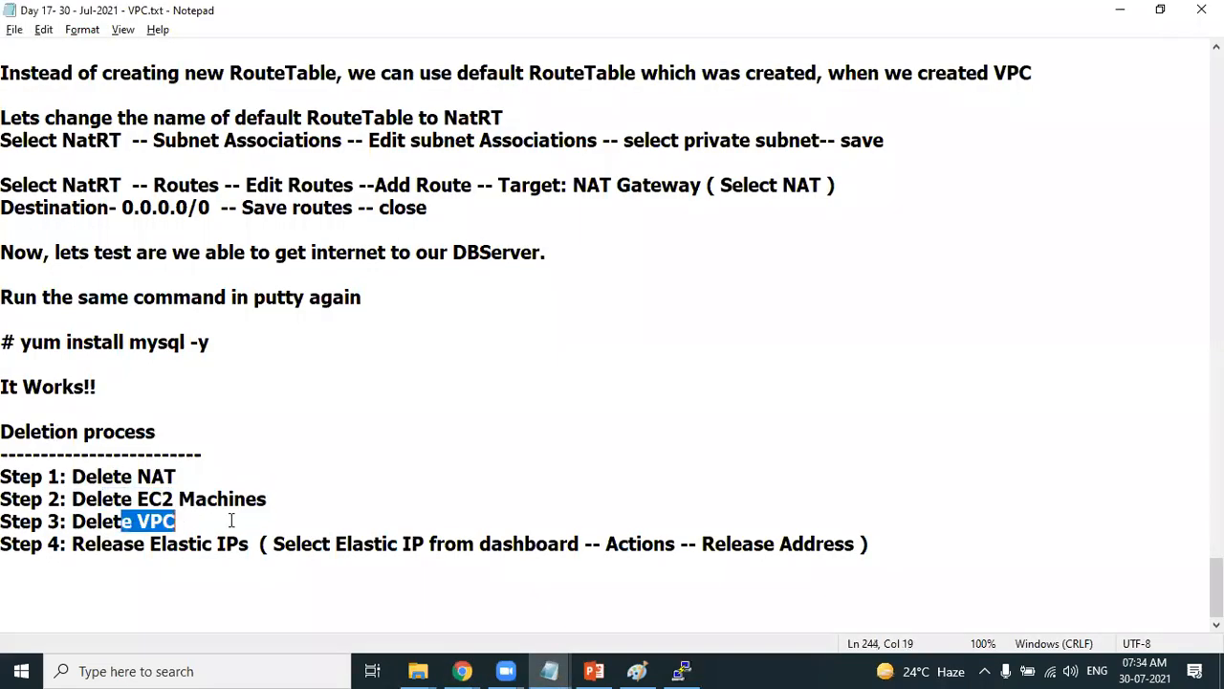
# Switch to the VPC console in Chrome and delete MyVPC with its dependent resources, confirming with "delete".
pyautogui.hotkey('alt', 'Tab')
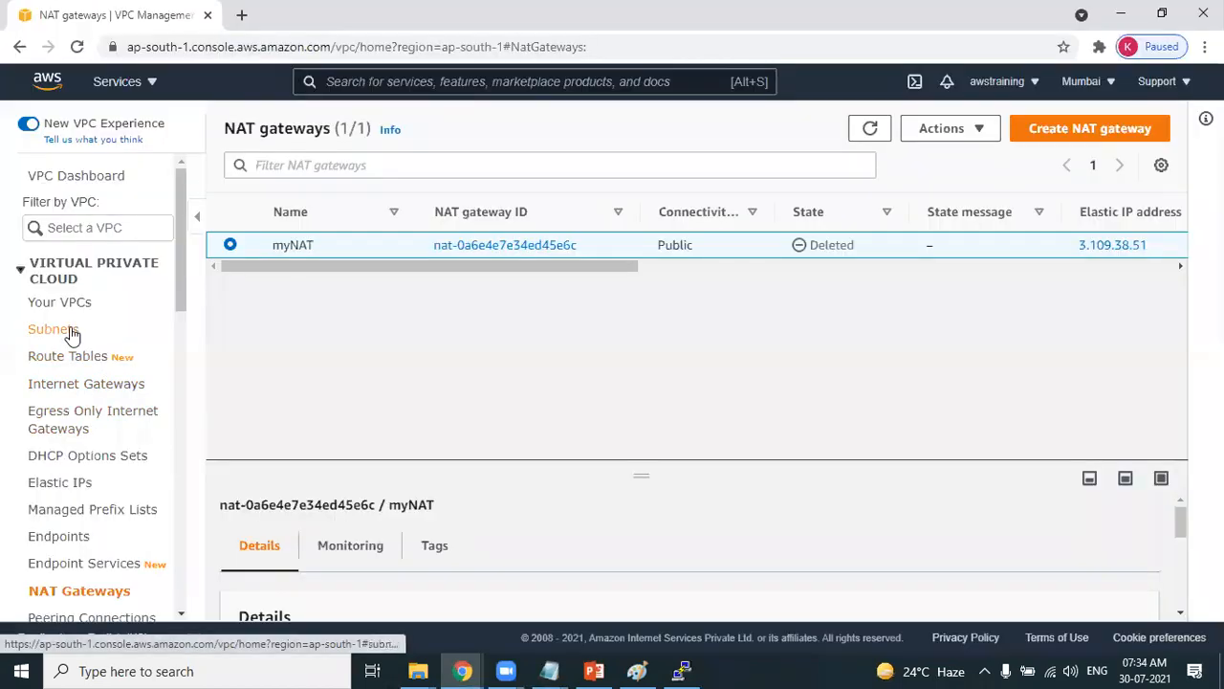
pyautogui.click(64, 302)
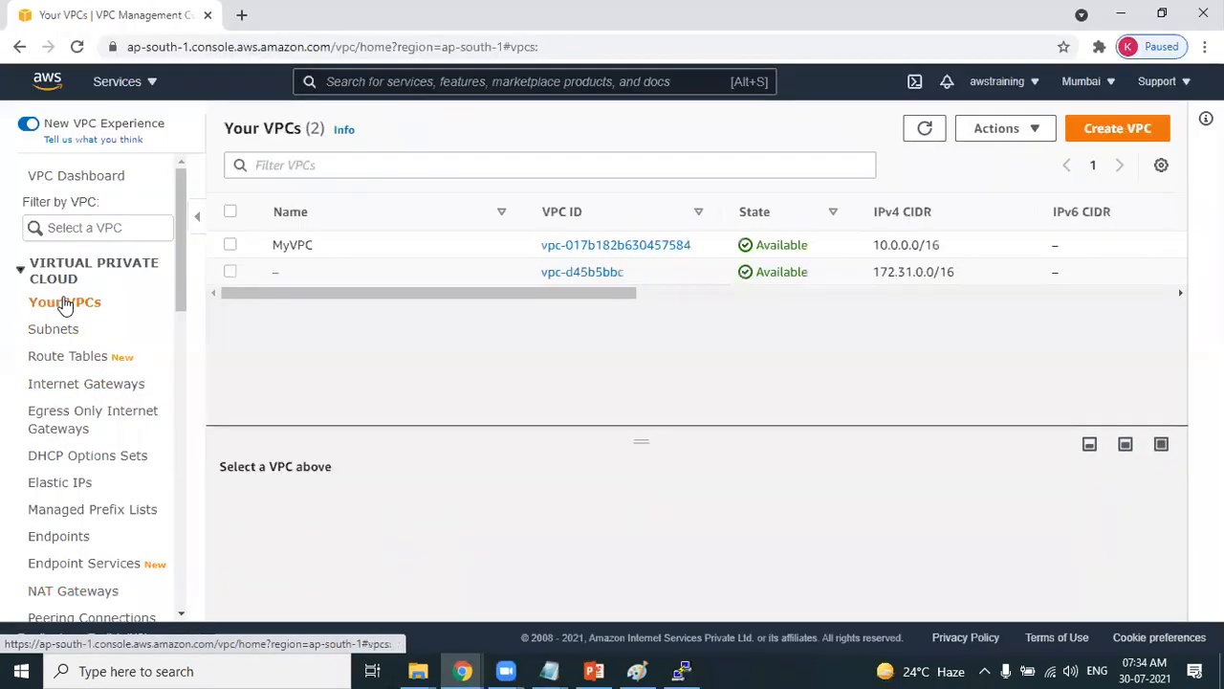
pyautogui.click(230, 245)
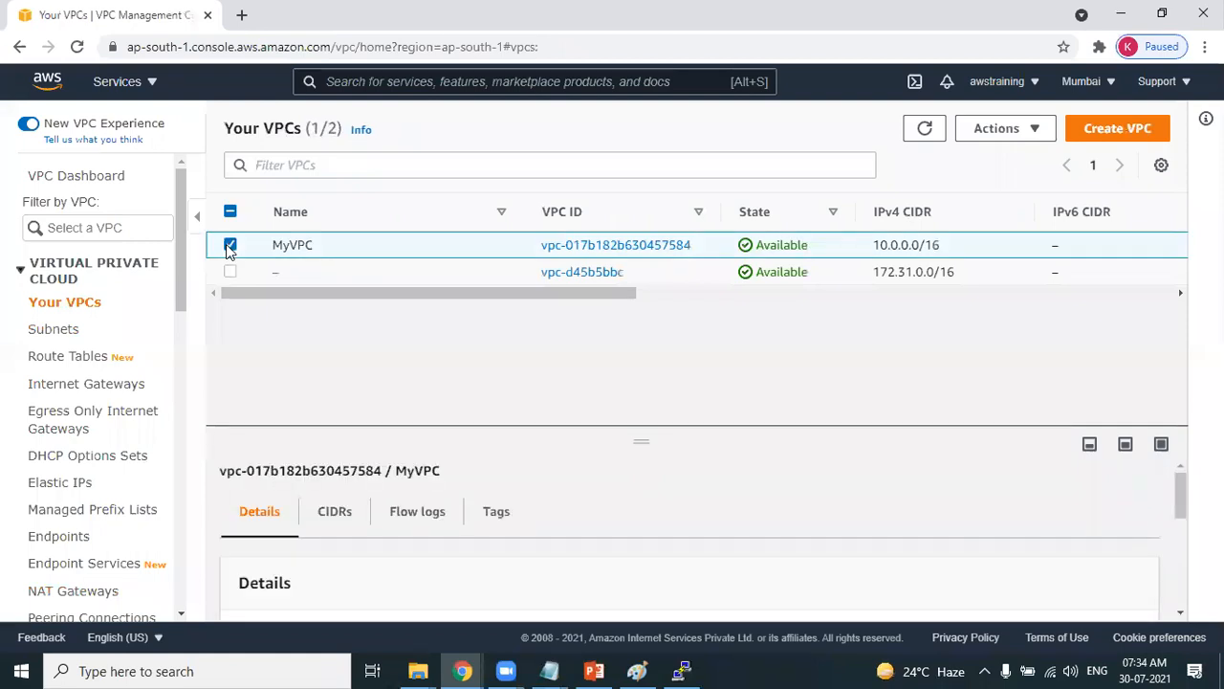
pyautogui.click(995, 133)
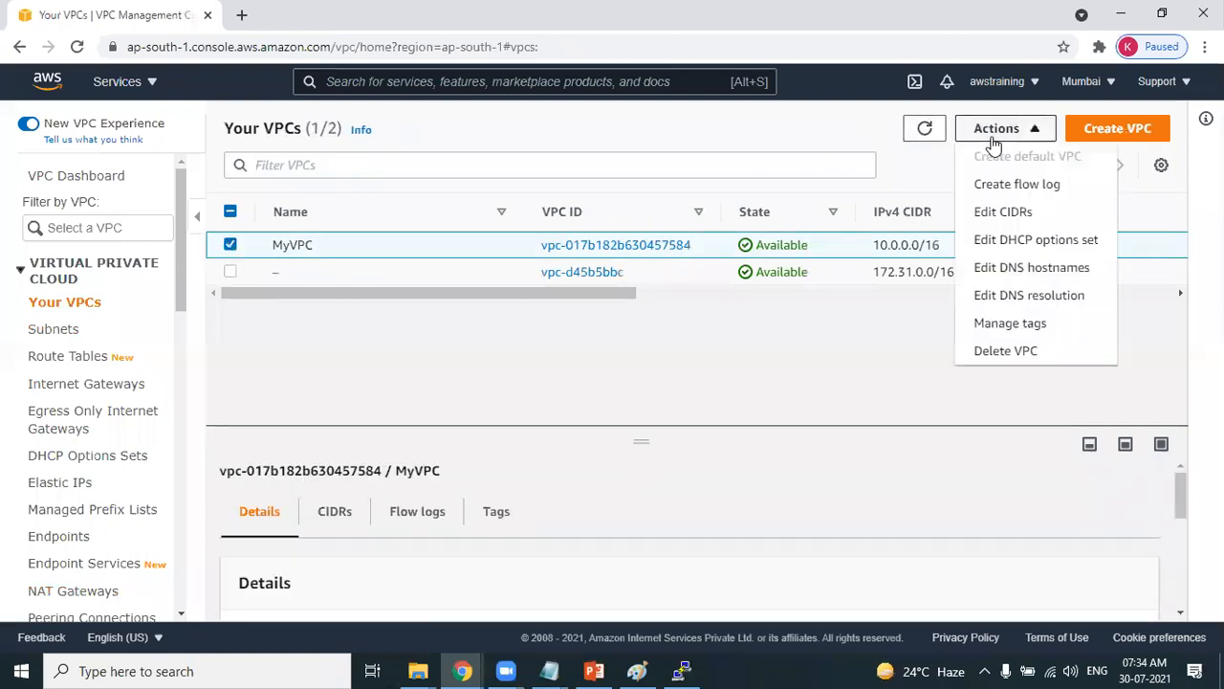
pyautogui.click(1016, 350)
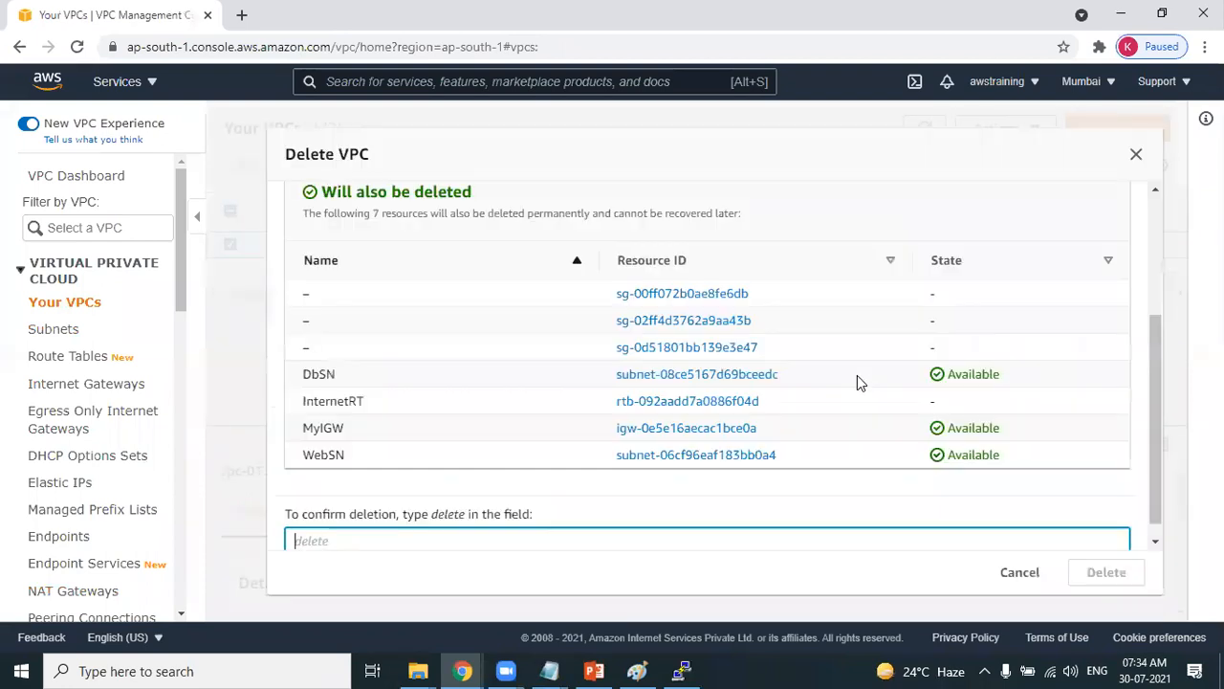
pyautogui.write('delete')
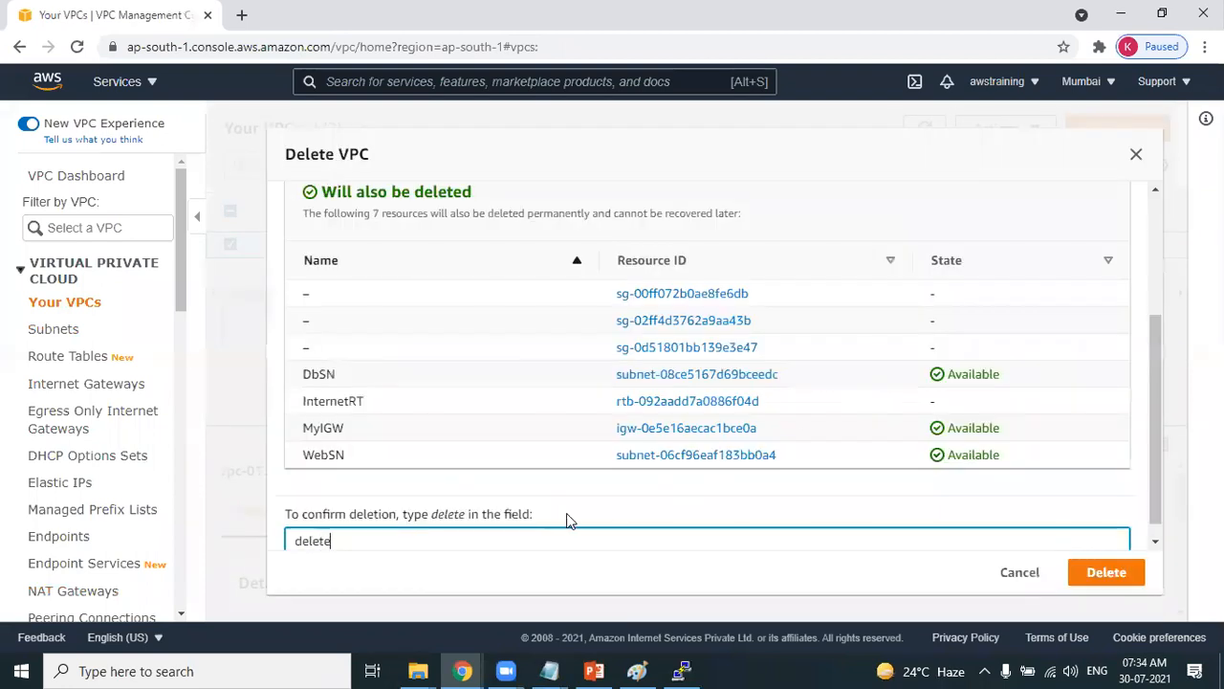
pyautogui.click(1100, 572)
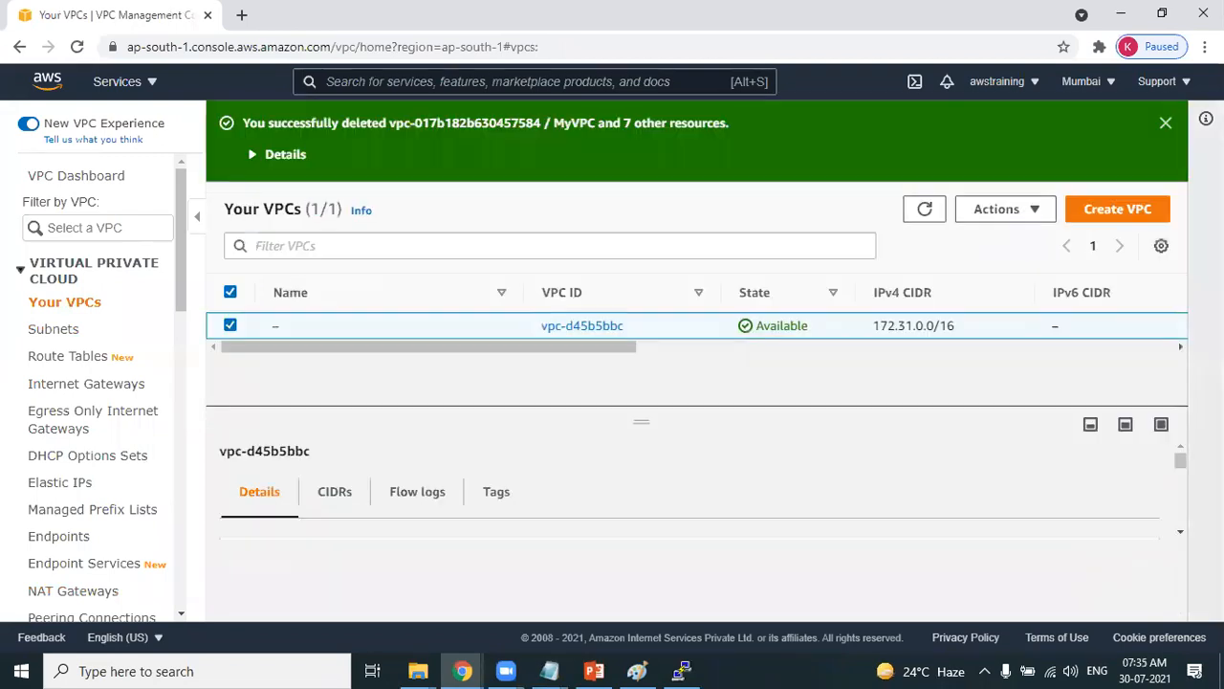
pyautogui.click(1165, 124)
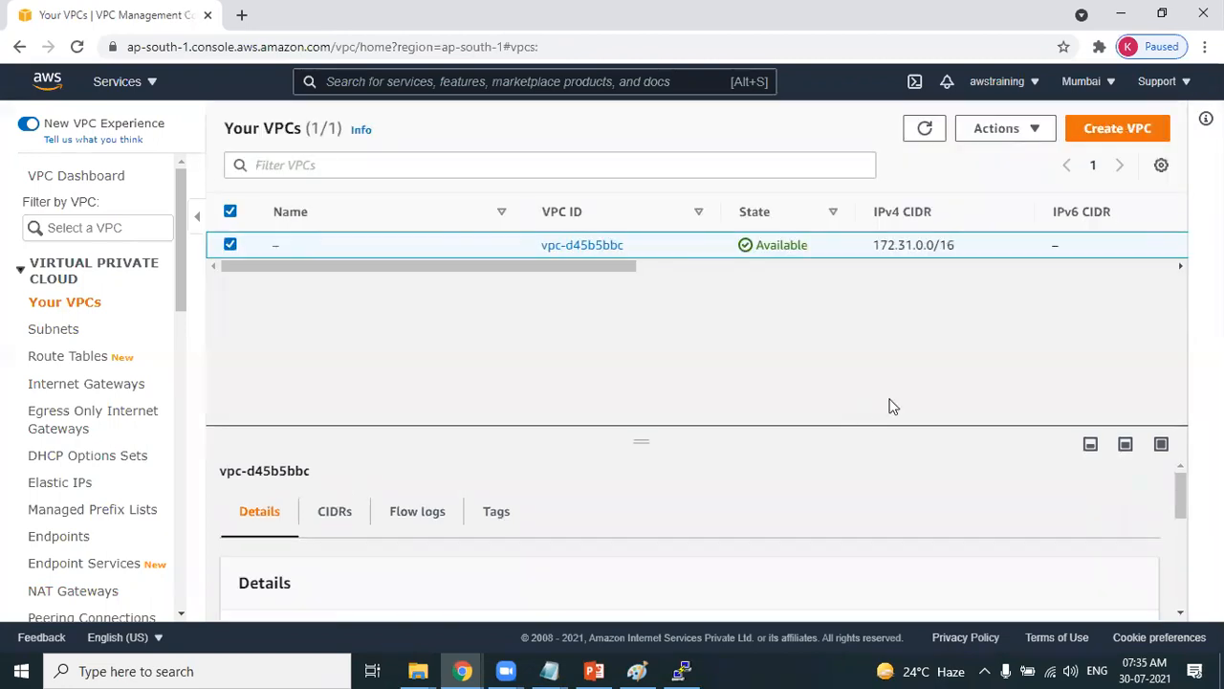
# Switch to the Notepad notes and review the Release Elastic IPs step of the deletion process.
pyautogui.hotkey('alt', 'Tab')
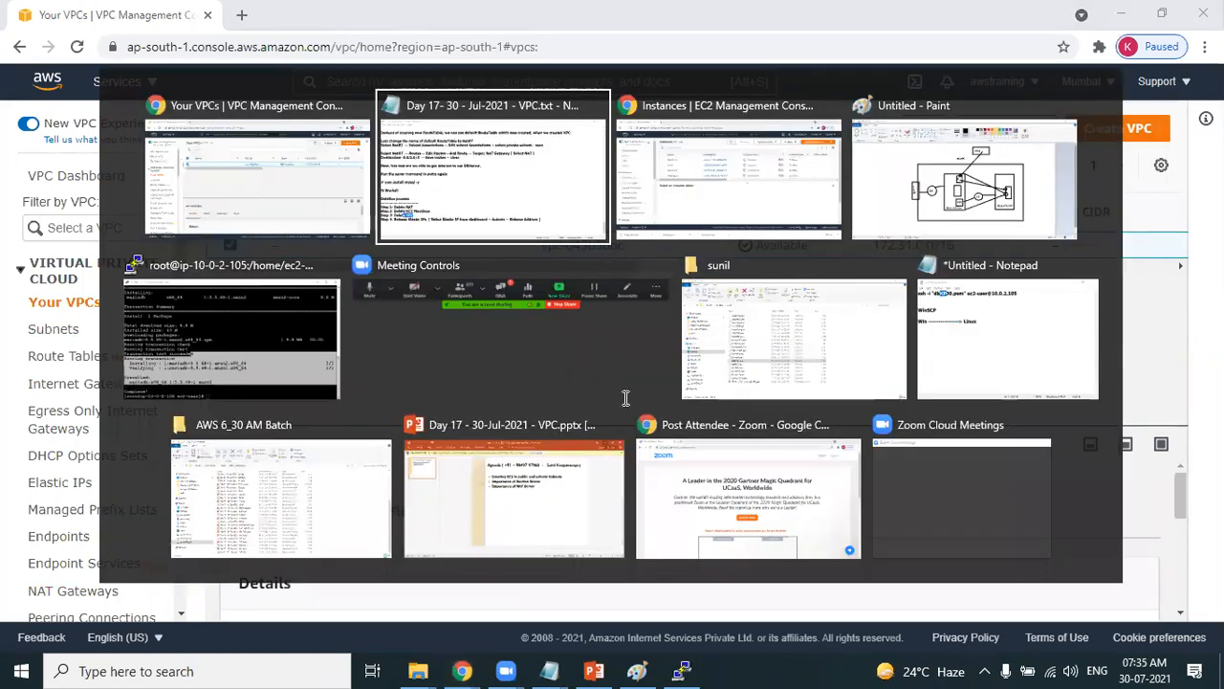
pyautogui.click(168, 543)
pyautogui.keyDown('shift'); pyautogui.click(219, 543); pyautogui.keyUp('shift')
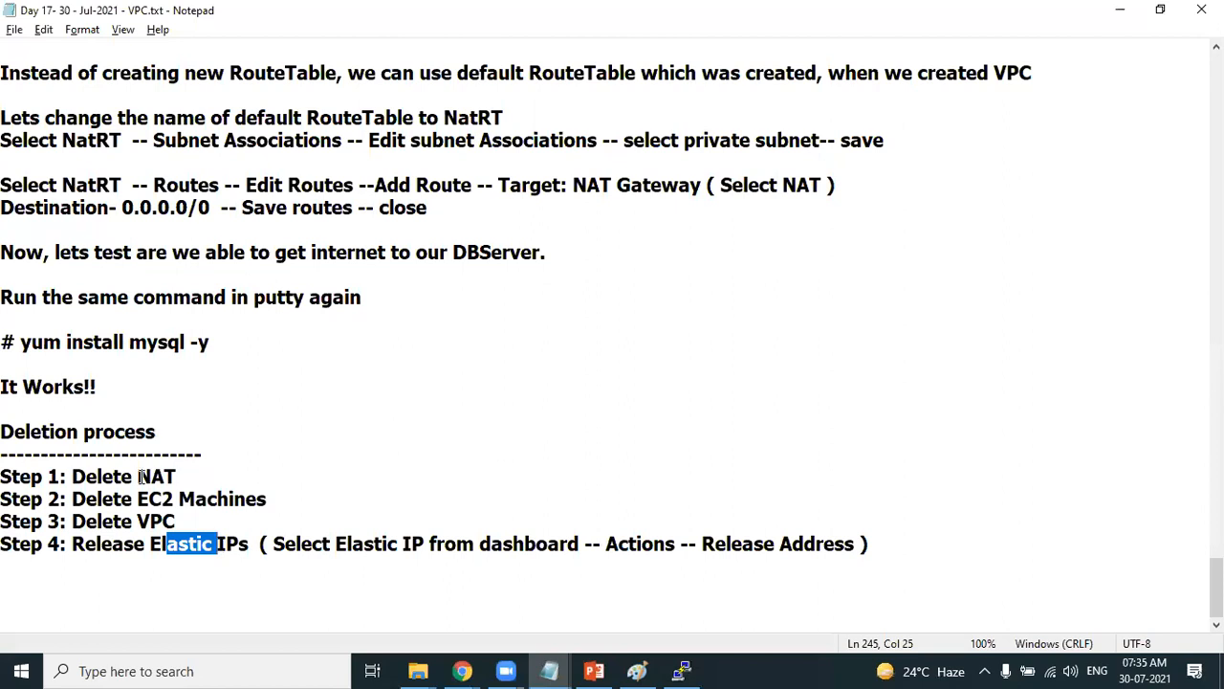
pyautogui.moveTo(137, 477); pyautogui.dragTo(199, 475)
pyautogui.moveTo(189, 553); pyautogui.dragTo(263, 551)
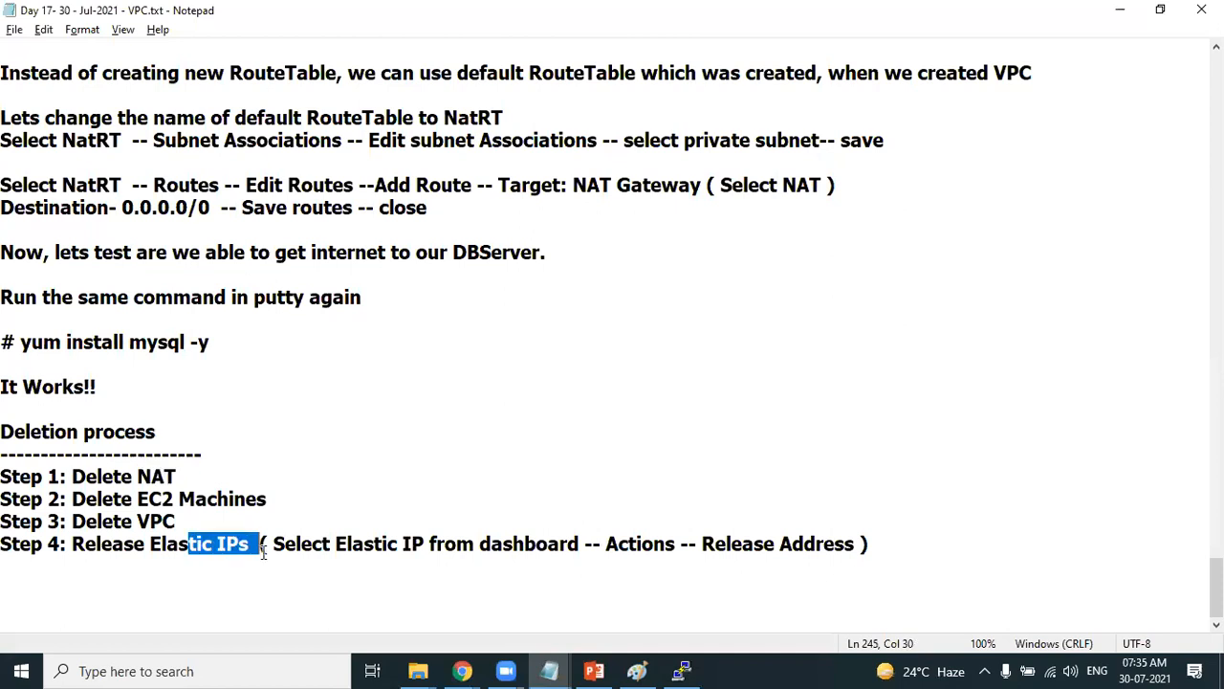
pyautogui.moveTo(151, 546); pyautogui.dragTo(199, 547)
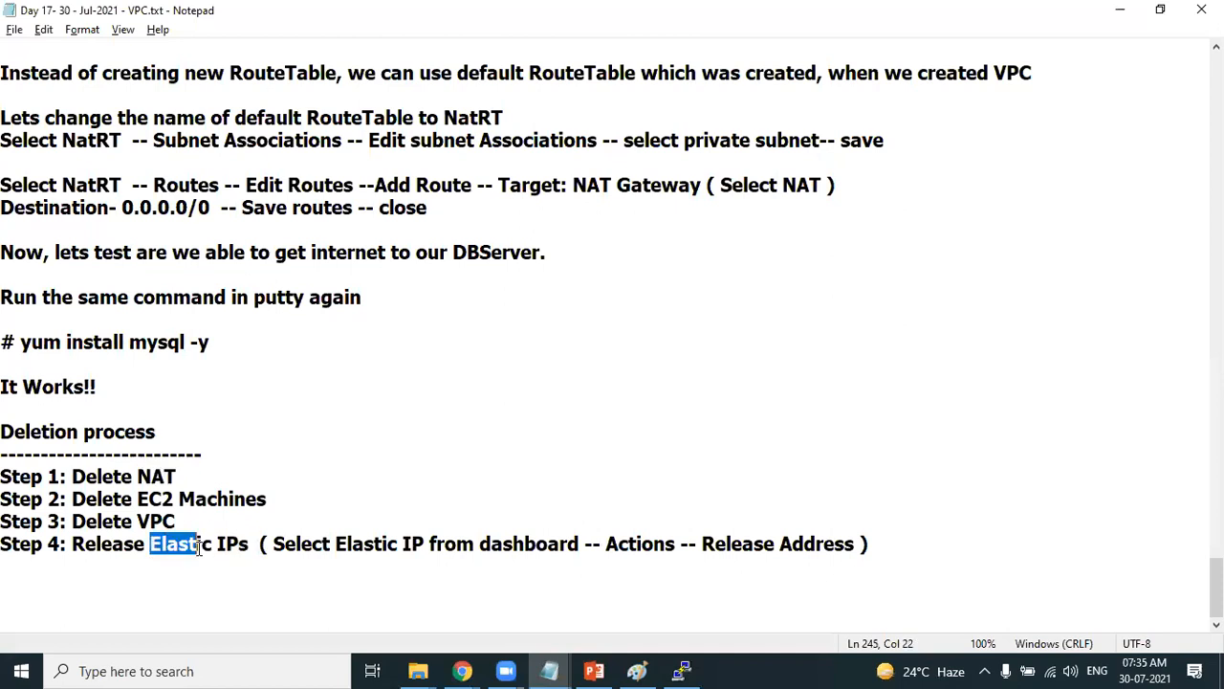
# Switch to the VPC console in Chrome and release the Elastic IP address 3.109.38.51.
pyautogui.hotkey('alt', 'Tab')
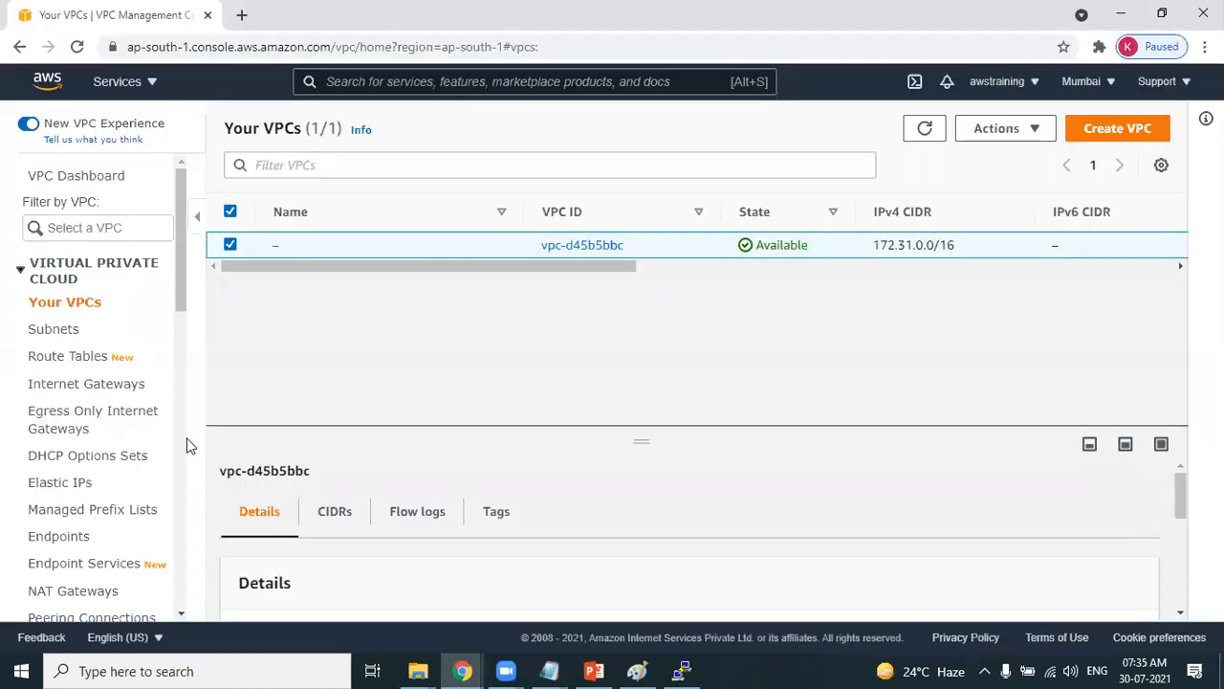
pyautogui.click(65, 486)
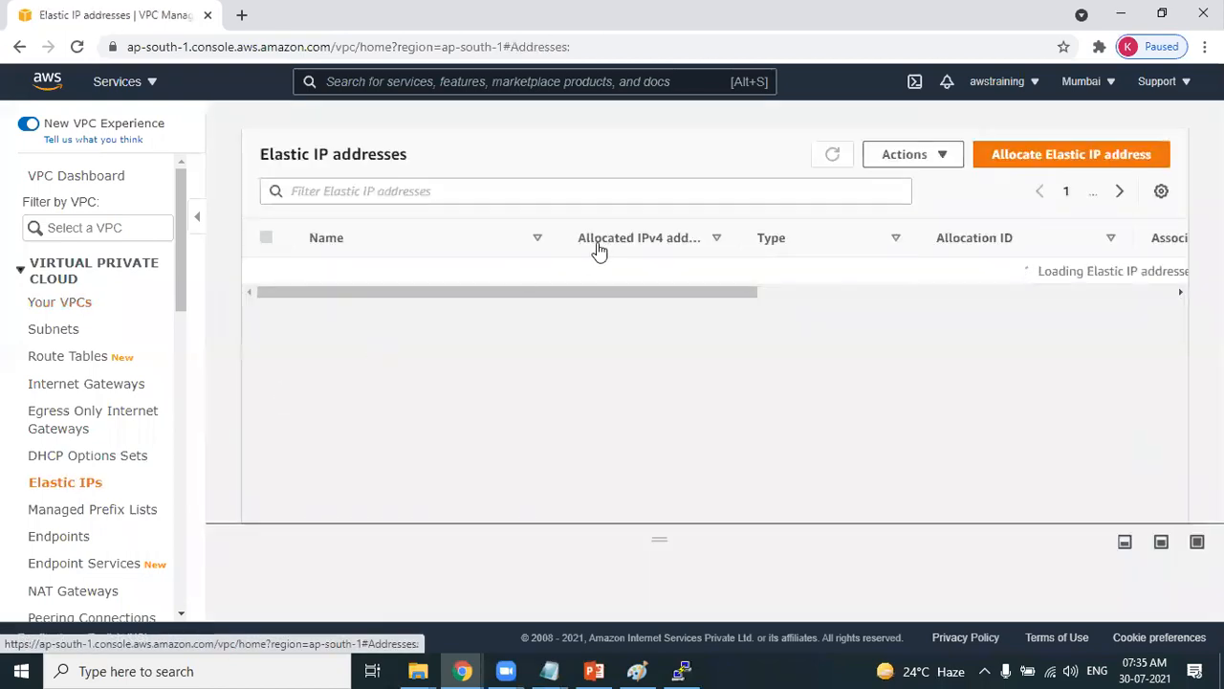
pyautogui.click(540, 269)
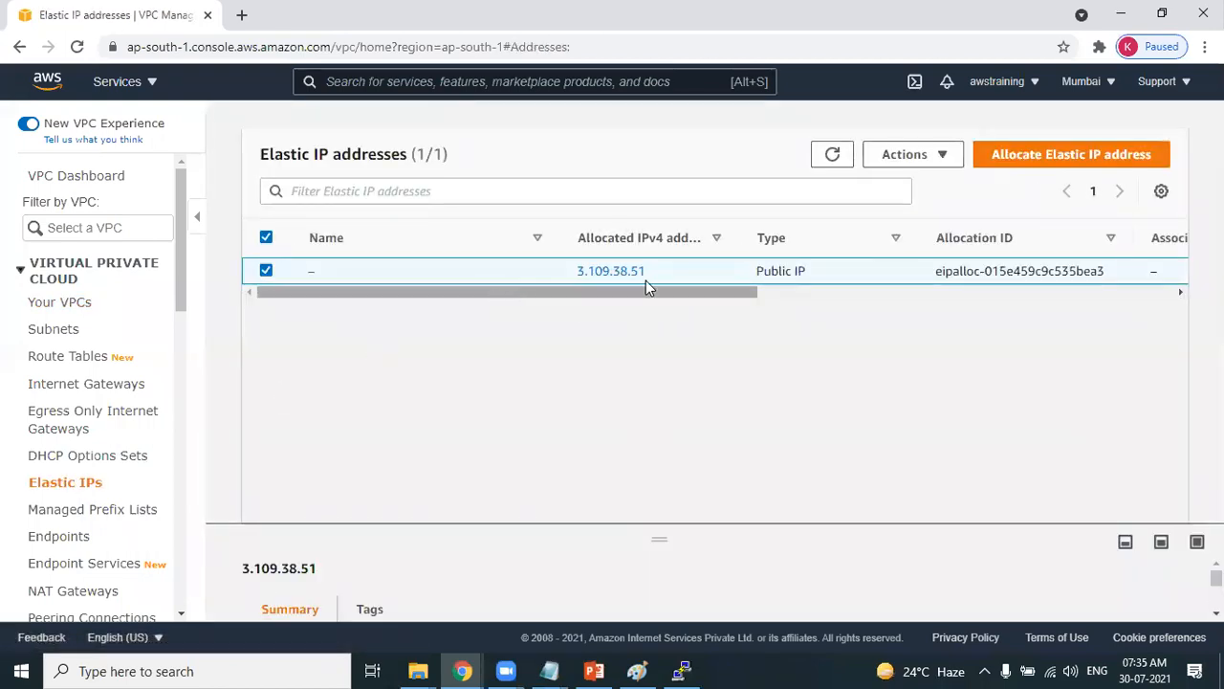
pyautogui.click(942, 156)
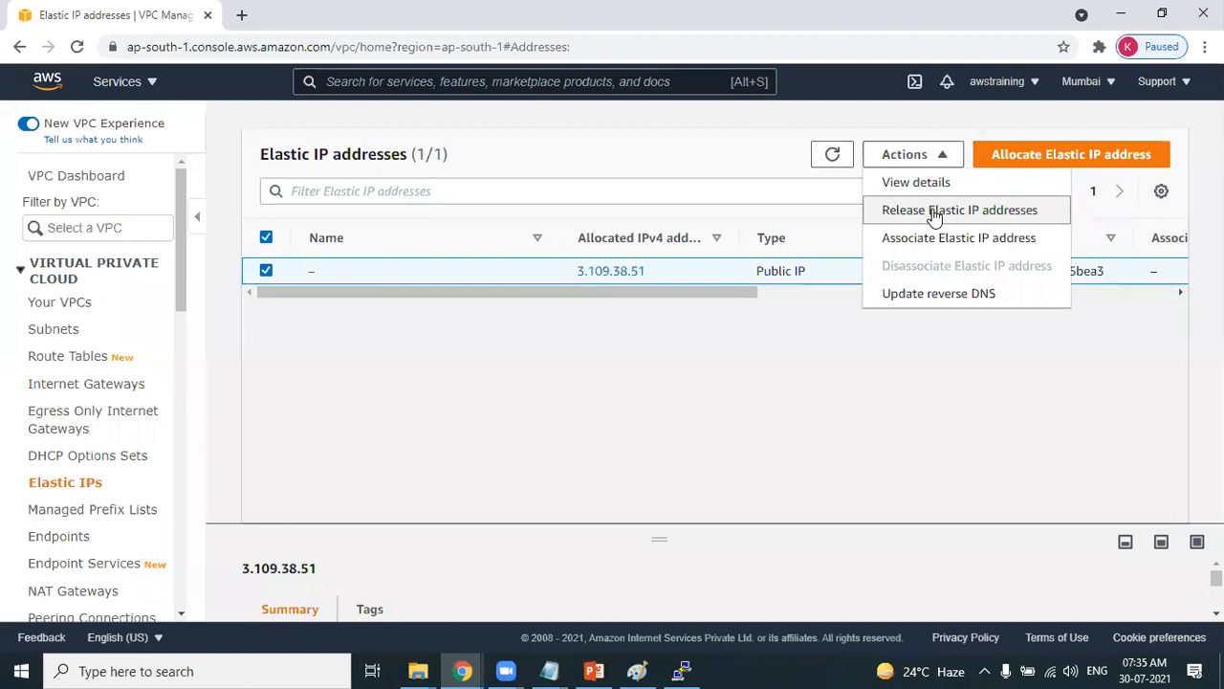
pyautogui.click(935, 212)
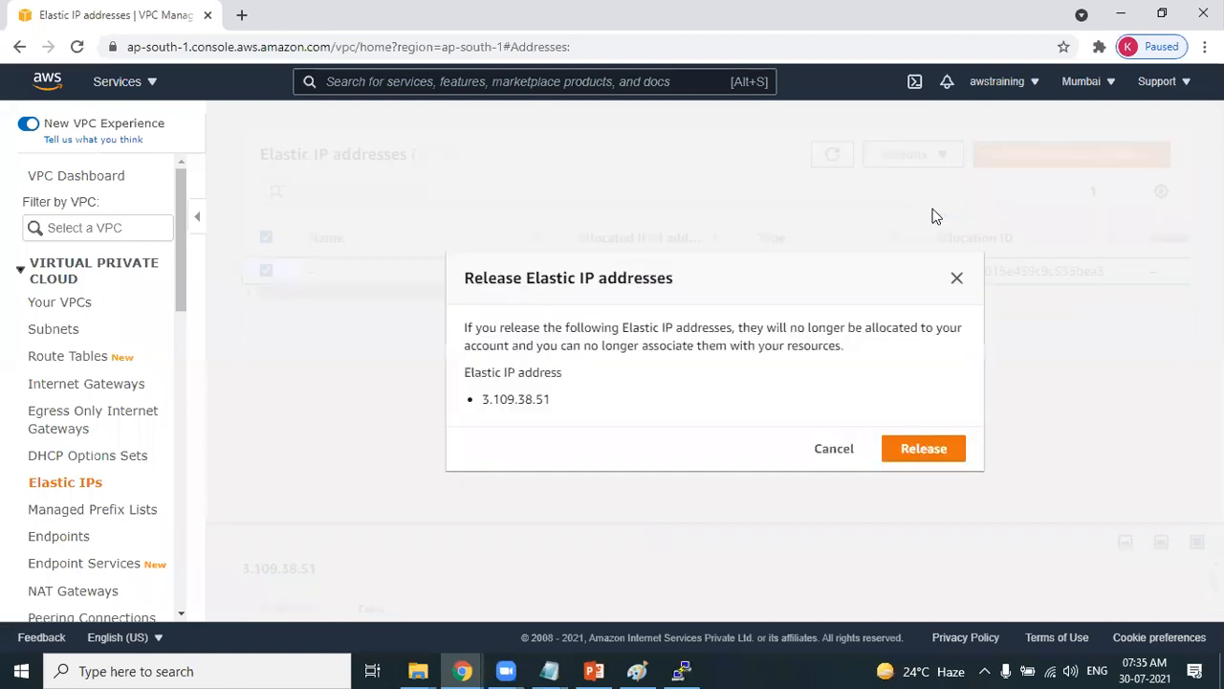
pyautogui.click(937, 449)
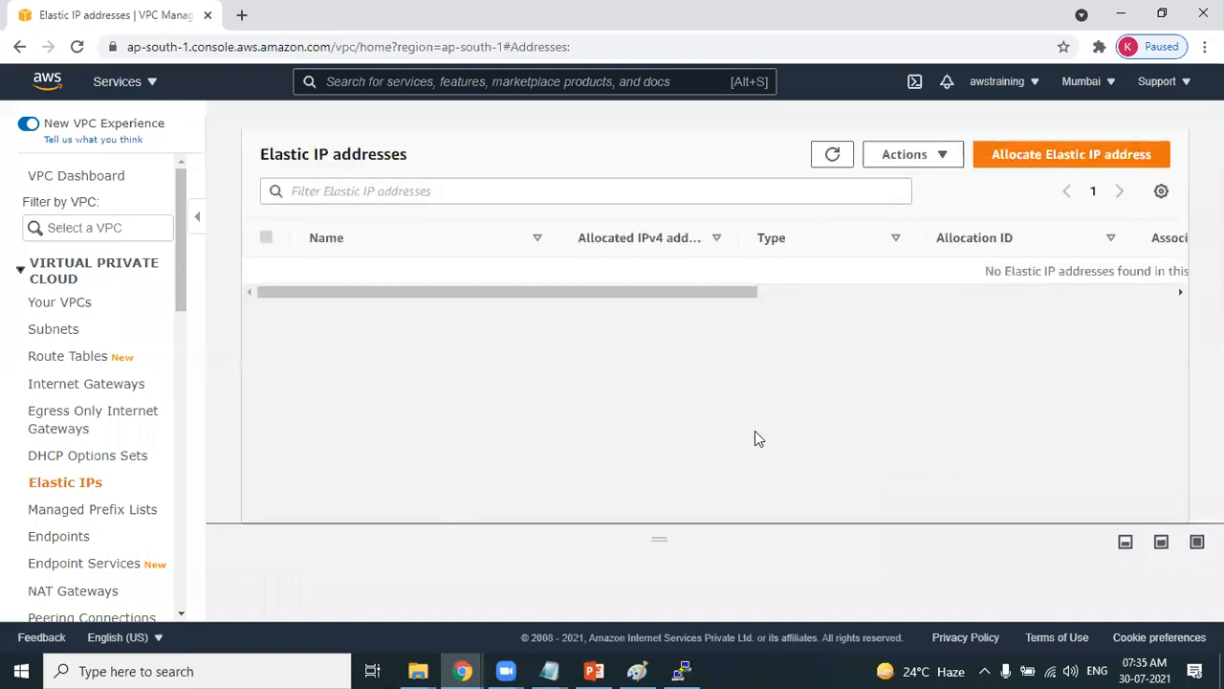
# Switch to the Notepad notes and highlight the Deletion process section through Step 4.
pyautogui.hotkey('alt', 'Tab')
pyautogui.moveTo(43, 432); pyautogui.dragTo(329, 566)
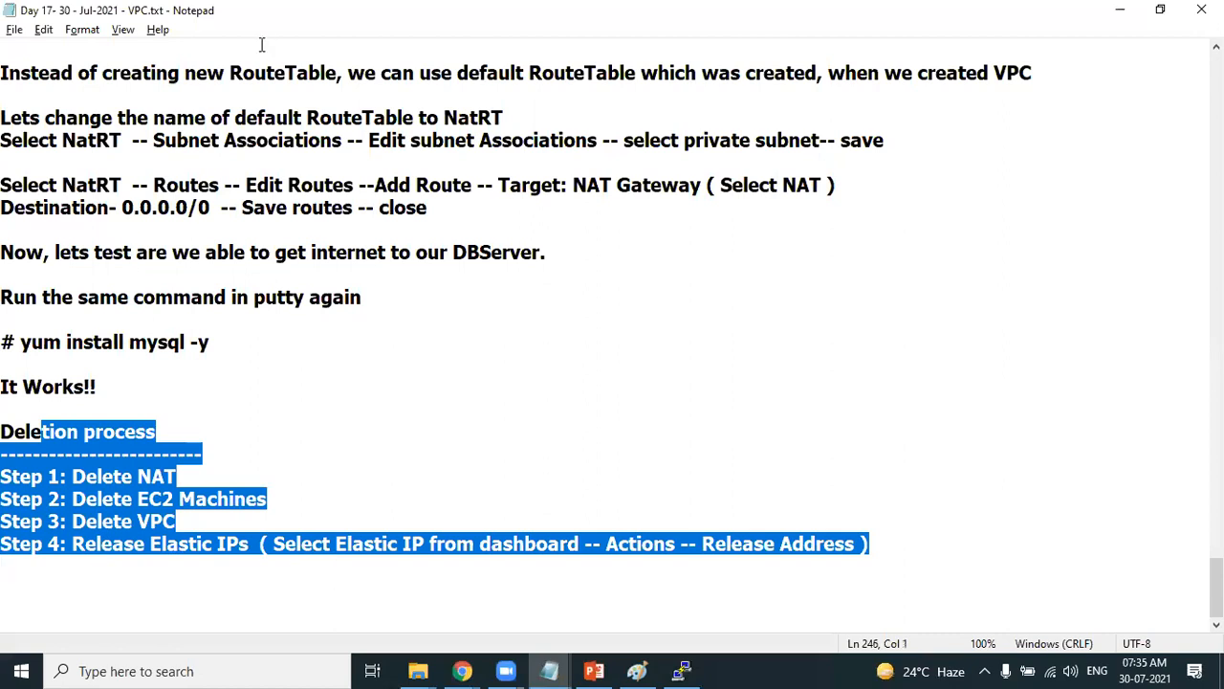